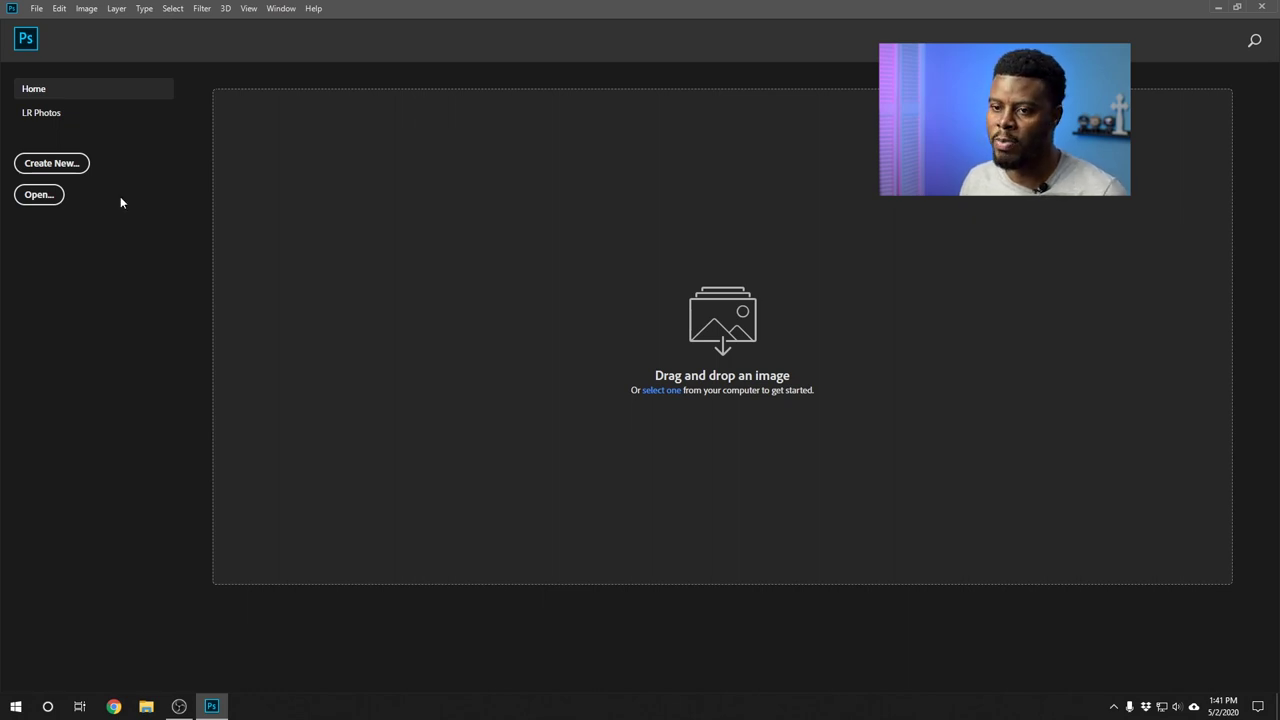
- Create a new document 1600 by 1600 pixels at 300 pixels/inch, in RGB Color with a white background
{"action": "left_click", "coordinate": [79, 170]}
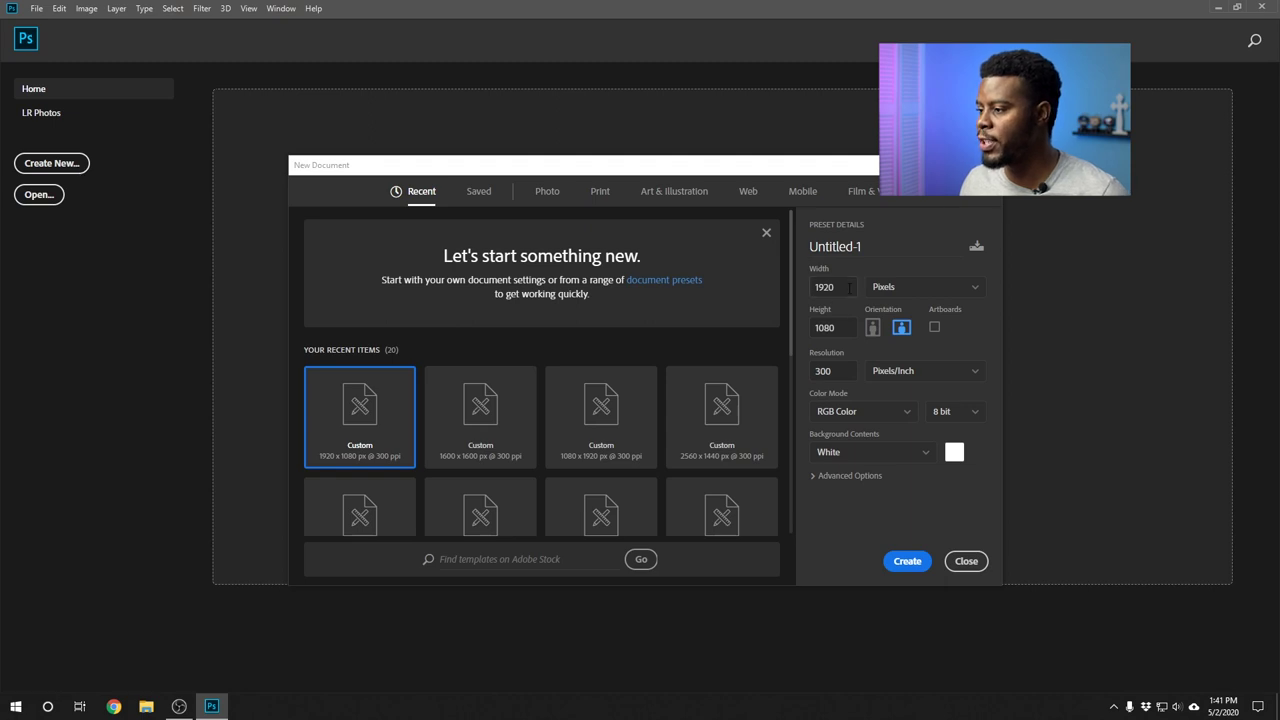
{"action": "left_click_drag", "start_coordinate": [850, 287], "coordinate": [808, 297]}
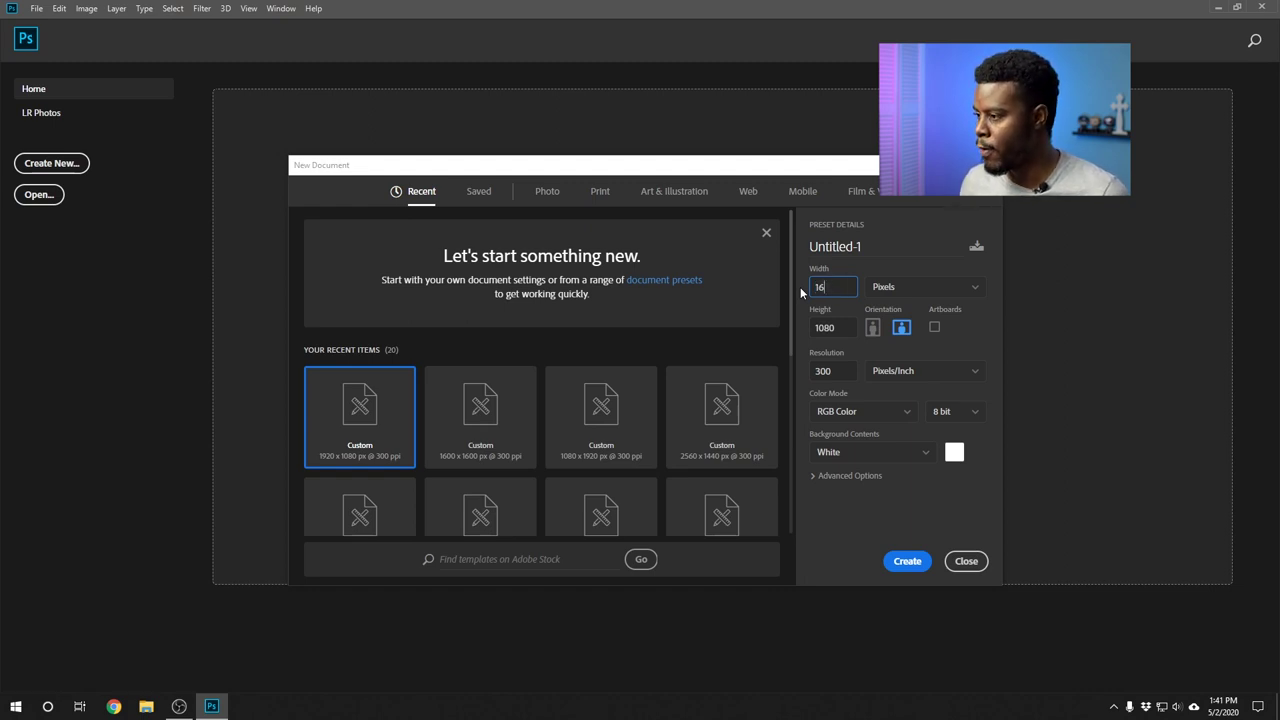
{"action": "key", "text": "Tab"}
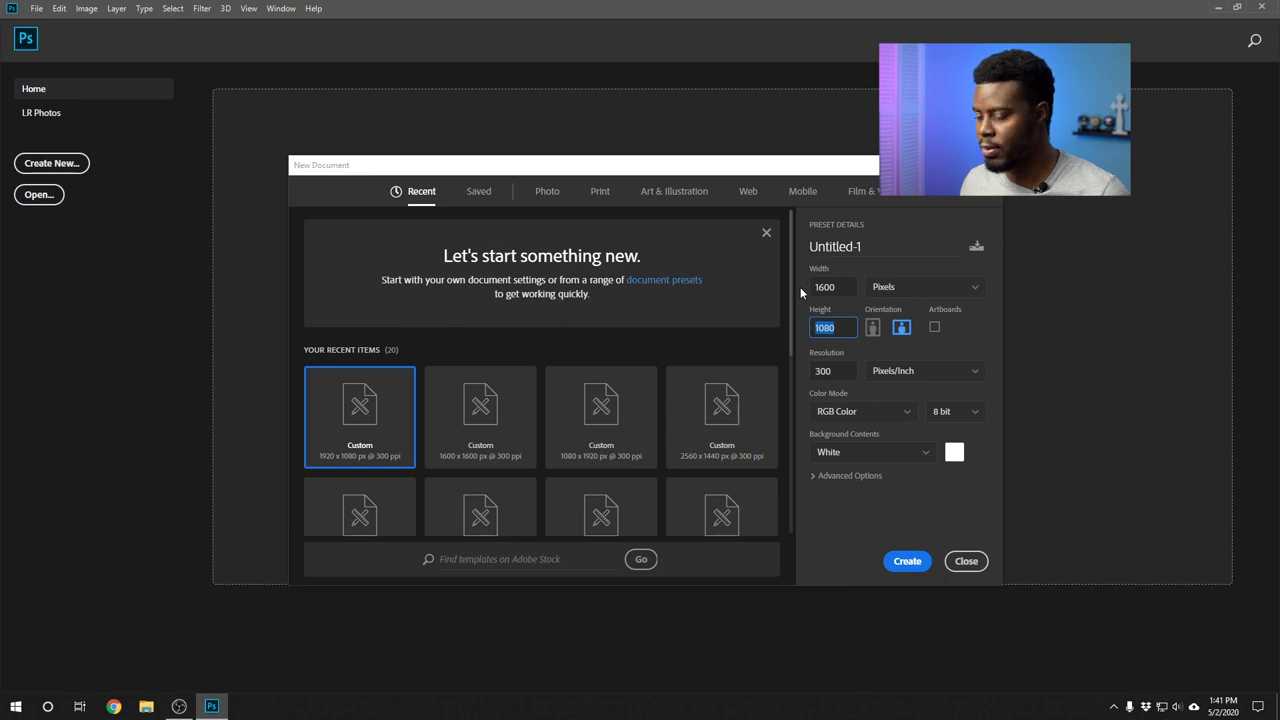
{"action": "type", "text": "1600"}
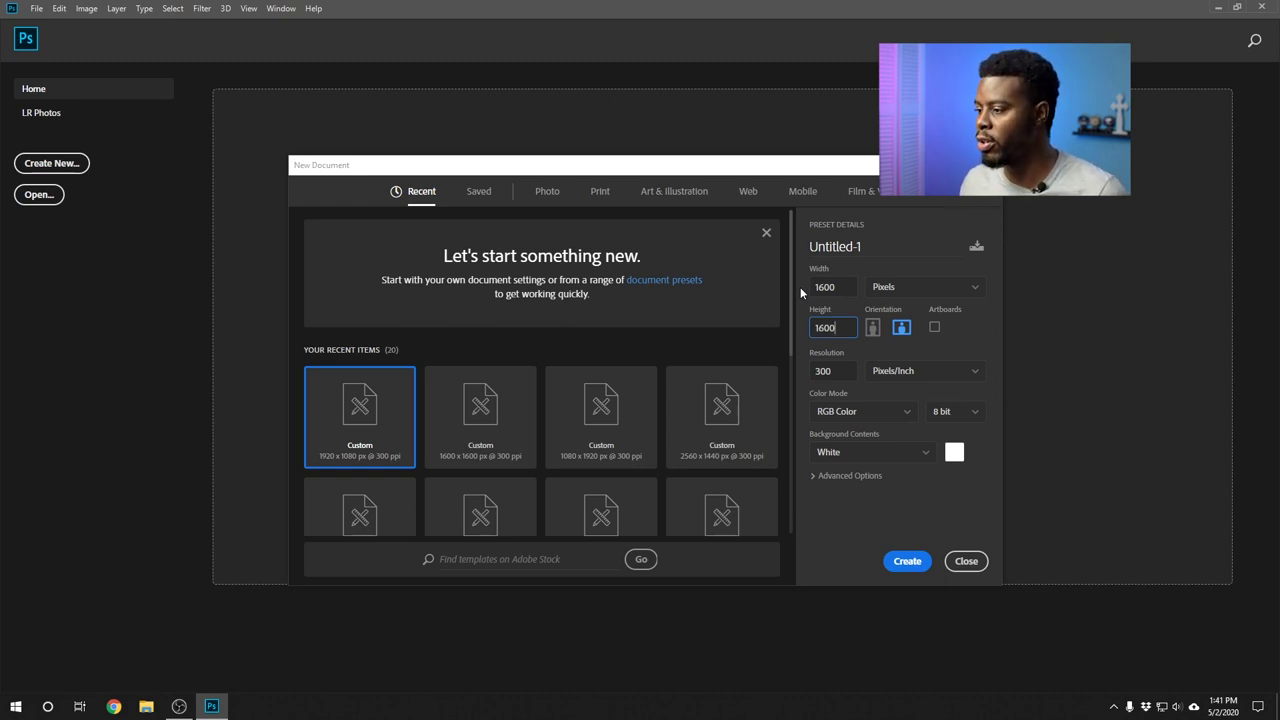
{"action": "key", "text": "Tab"}
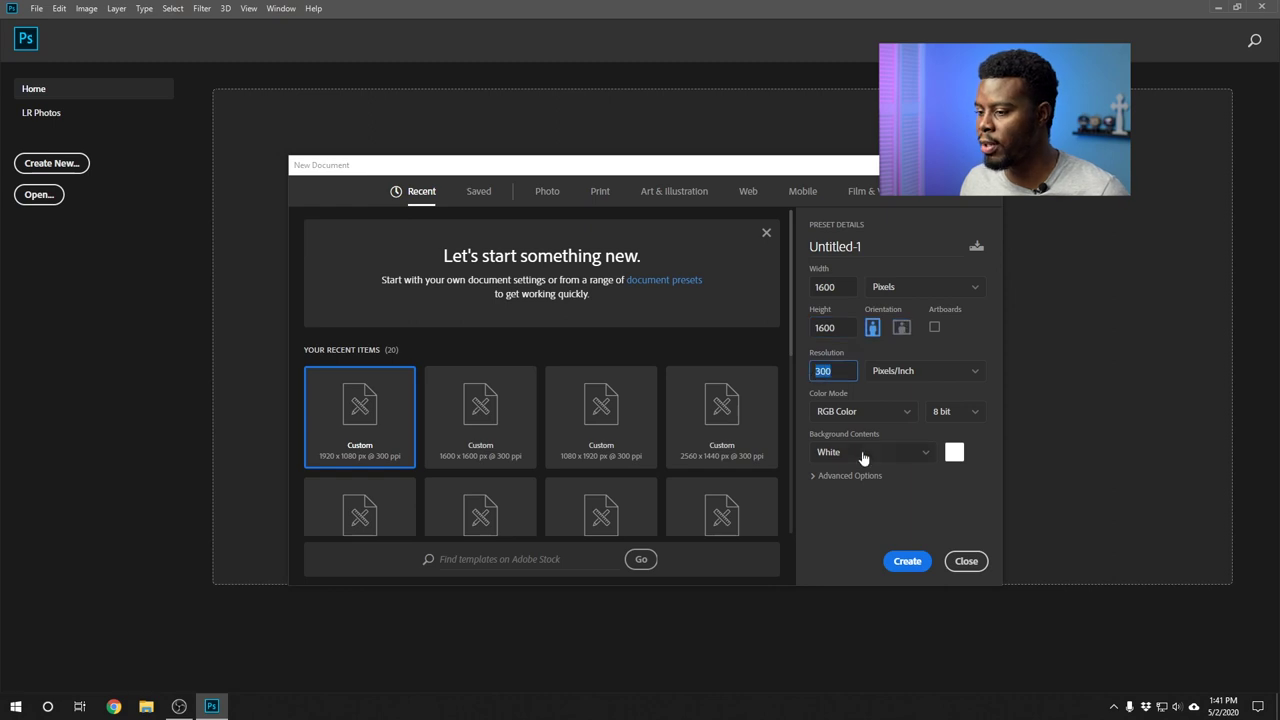
{"action": "left_click", "coordinate": [907, 562]}
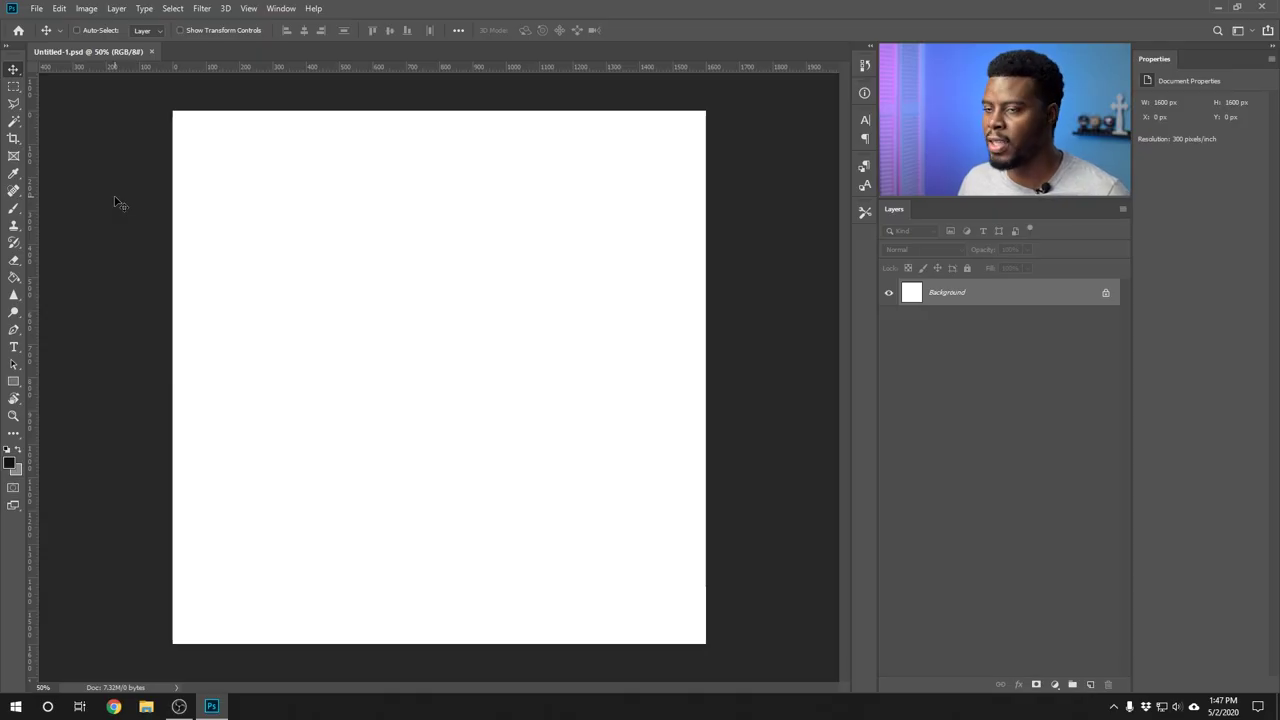
- Save the document as a Photoshop file named LSPV 017 Album Artwork in the Desktop folder LSPV 017
{"action": "left_click", "coordinate": [36, 8]}
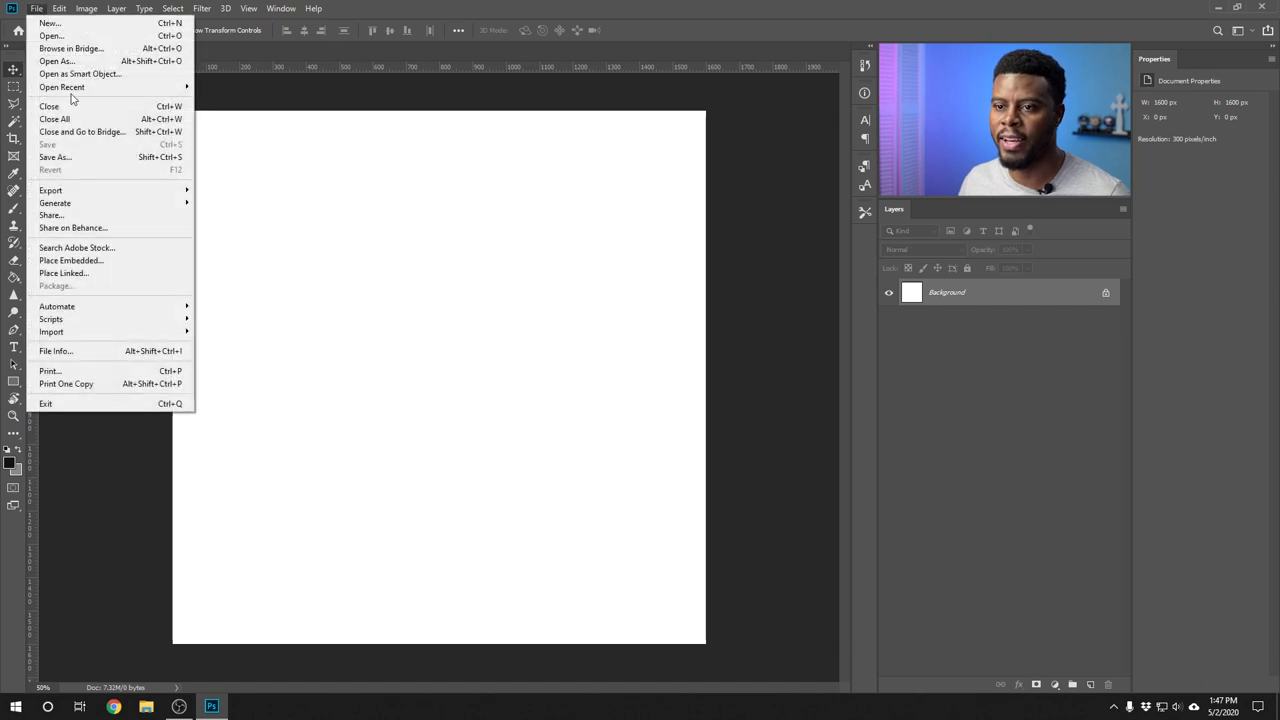
{"action": "left_click", "coordinate": [96, 157]}
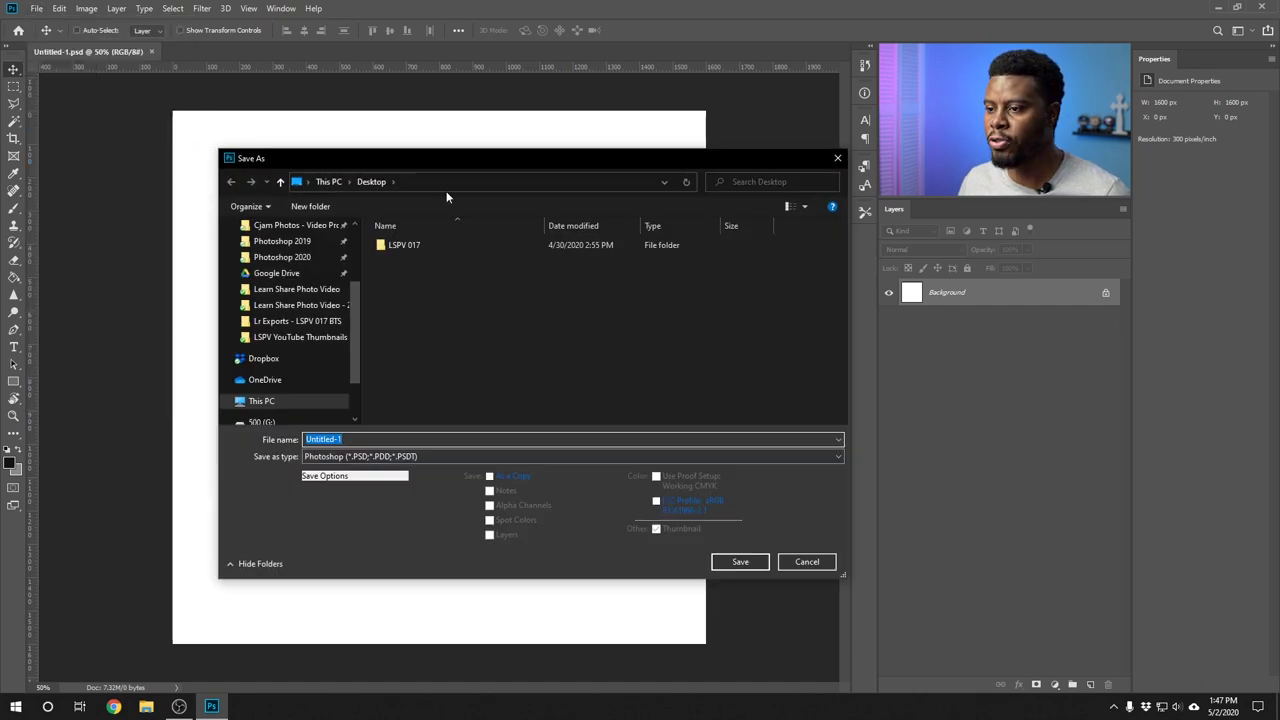
{"action": "double_click", "coordinate": [473, 240]}
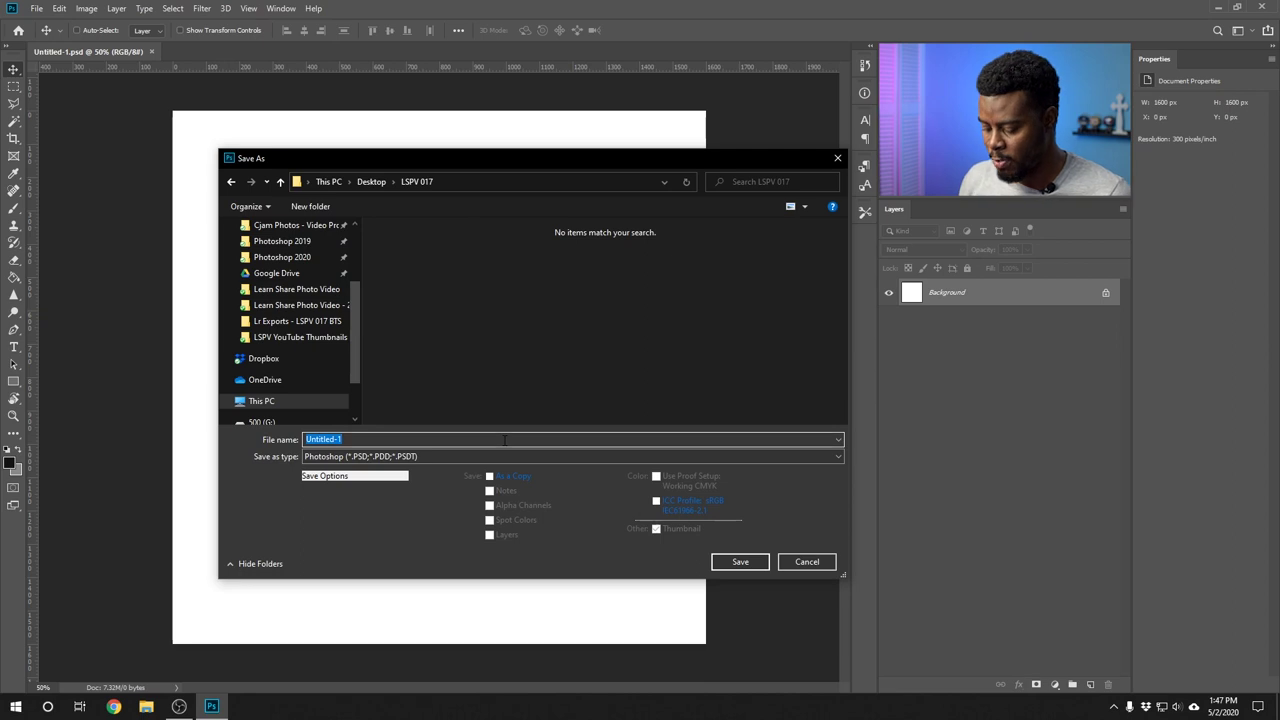
{"action": "type", "text": "LSPV 017 Album Artwork"}
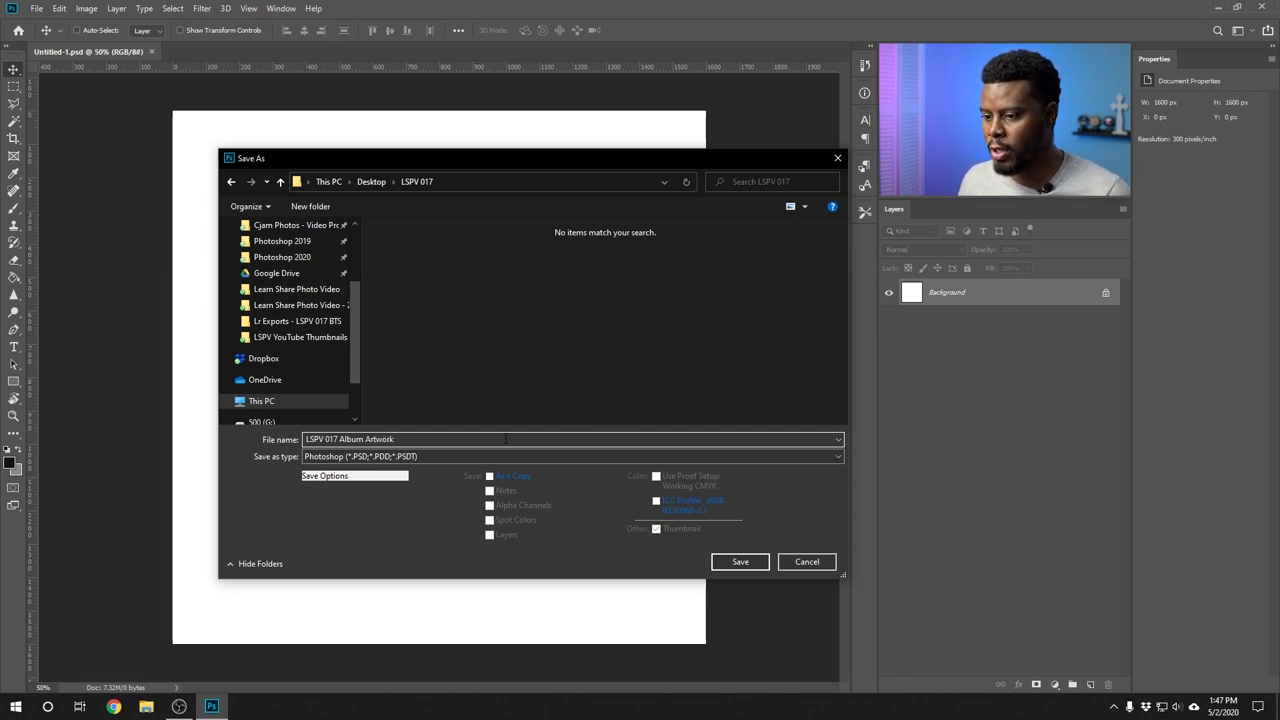
{"action": "left_click", "coordinate": [752, 562]}
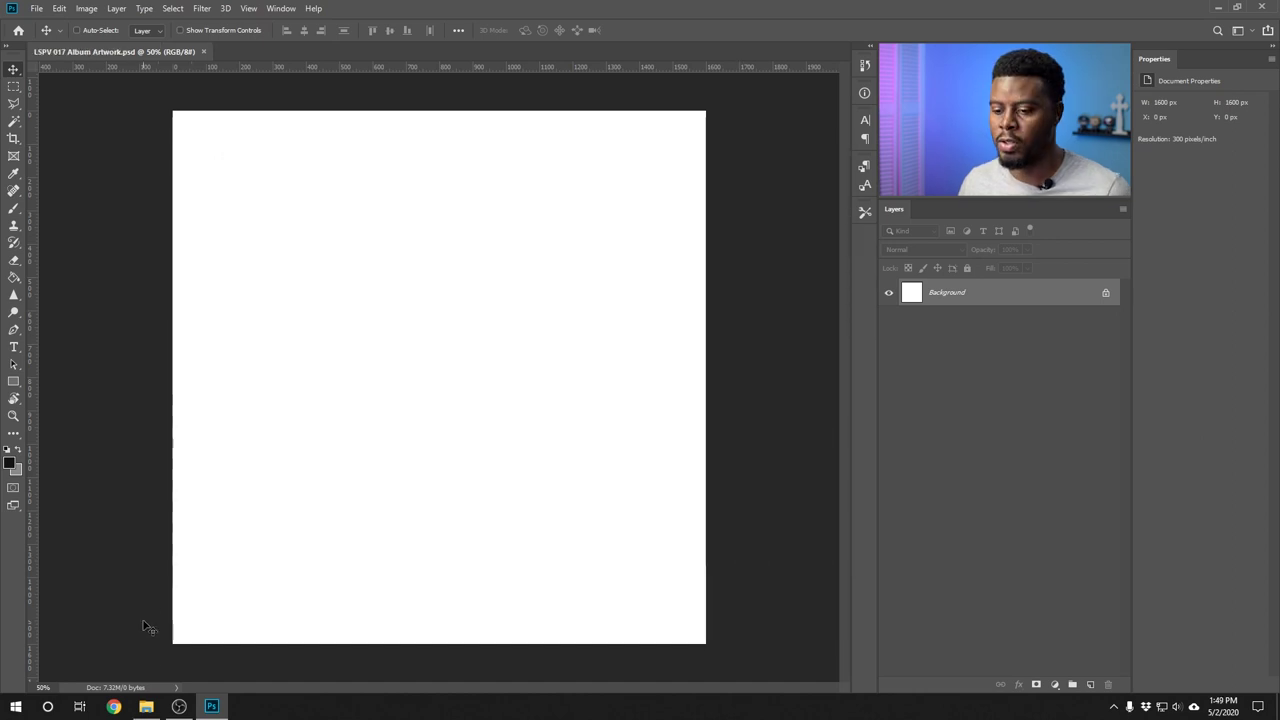
- Place the photo LSPV 017 BTS Music Album 007 from File Explorer onto the canvas
{"action": "left_click", "coordinate": [146, 706]}
{"action": "left_click_drag", "start_coordinate": [726, 202], "coordinate": [409, 520]}
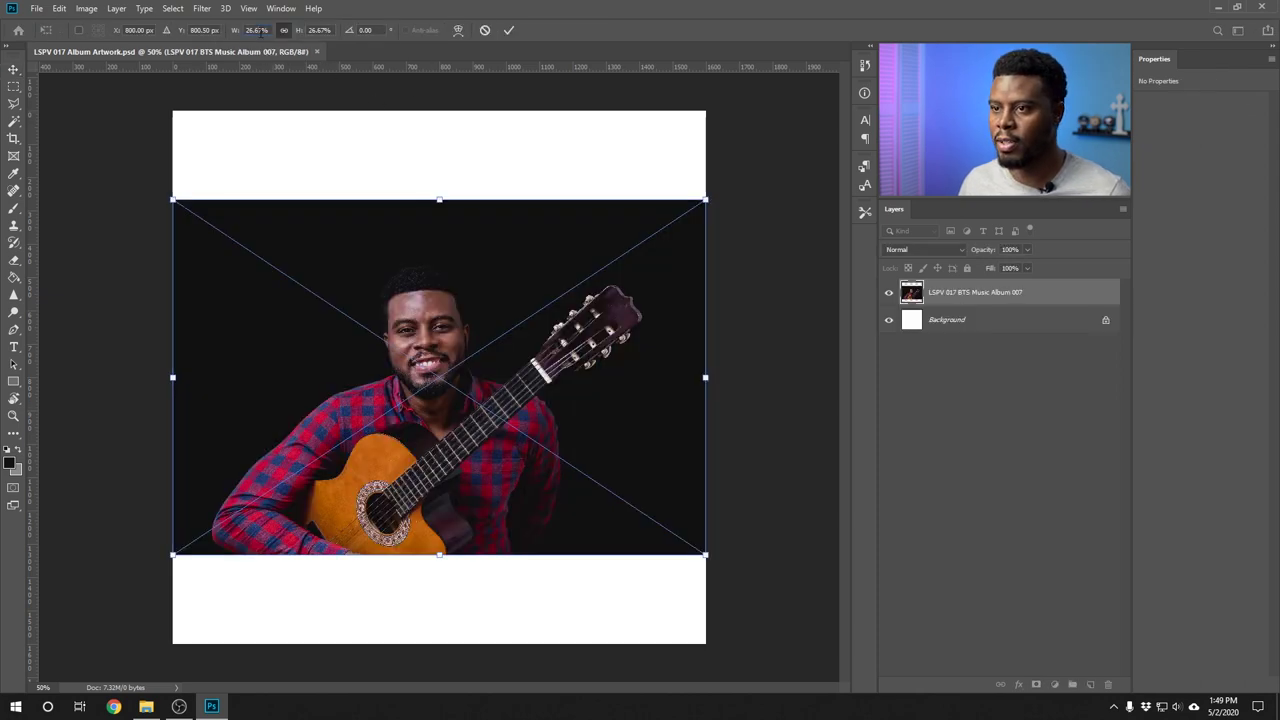
- Scale the placed photo proportionally to 51.67% and shift it left and slightly down so the guitar's headstock fits on the canvas
{"action": "left_click", "coordinate": [258, 31]}
{"action": "key", "text": "shift+Up"}
{"action": "key", "text": "shift+Up"}
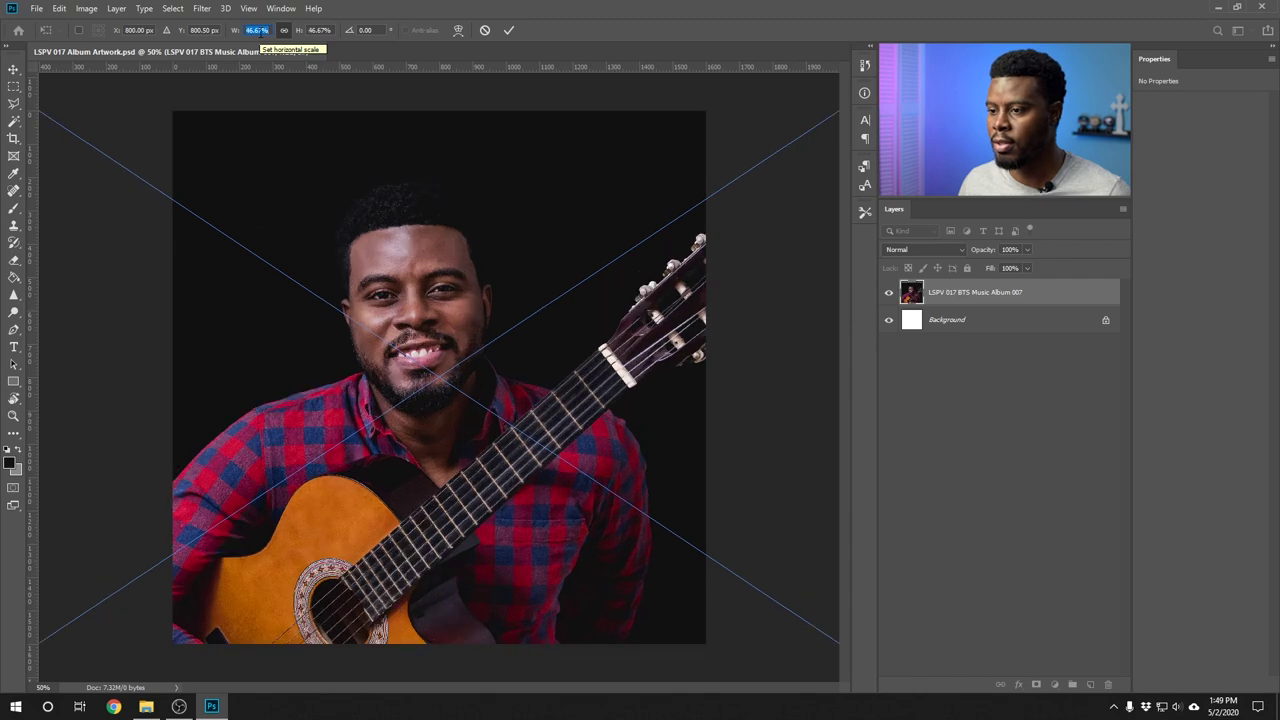
{"action": "key", "text": "Up"}
{"action": "key", "text": "Up"}
{"action": "key", "text": "Up"}
{"action": "key", "text": "Up"}
{"action": "key", "text": "Up"}
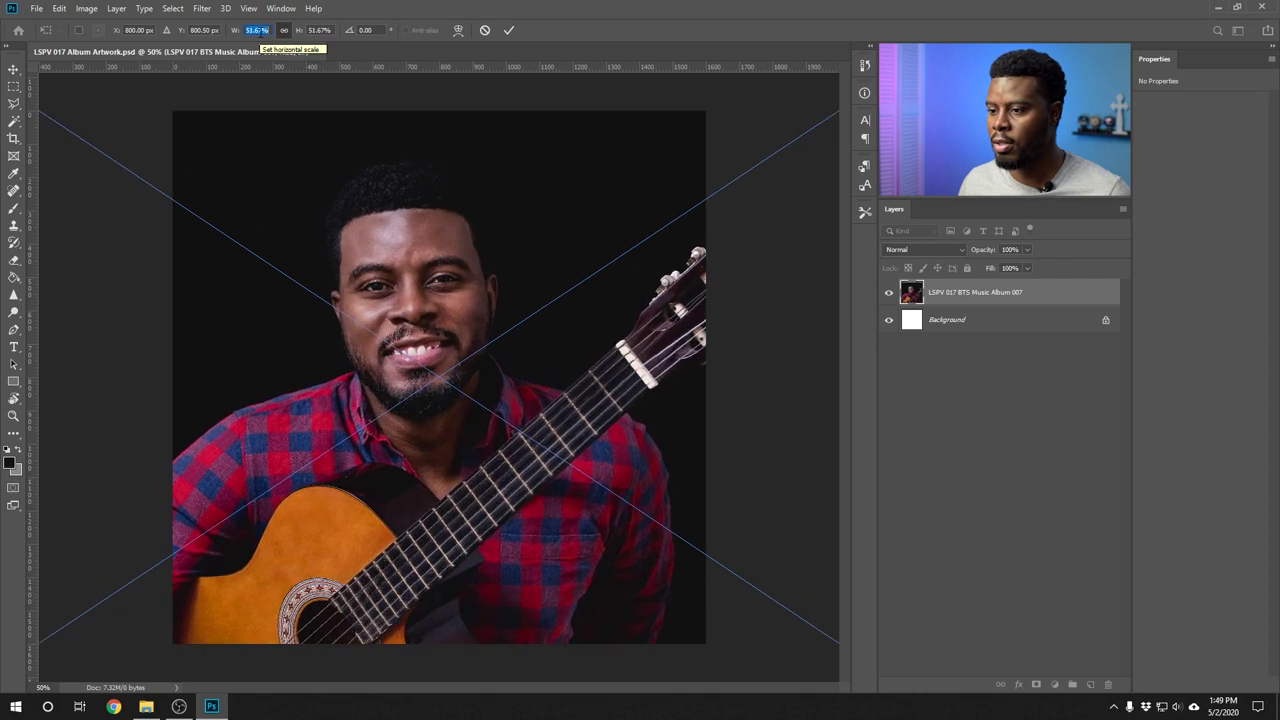
{"action": "left_click_drag", "start_coordinate": [537, 226], "coordinate": [486, 263]}
{"action": "key", "text": "Return"}
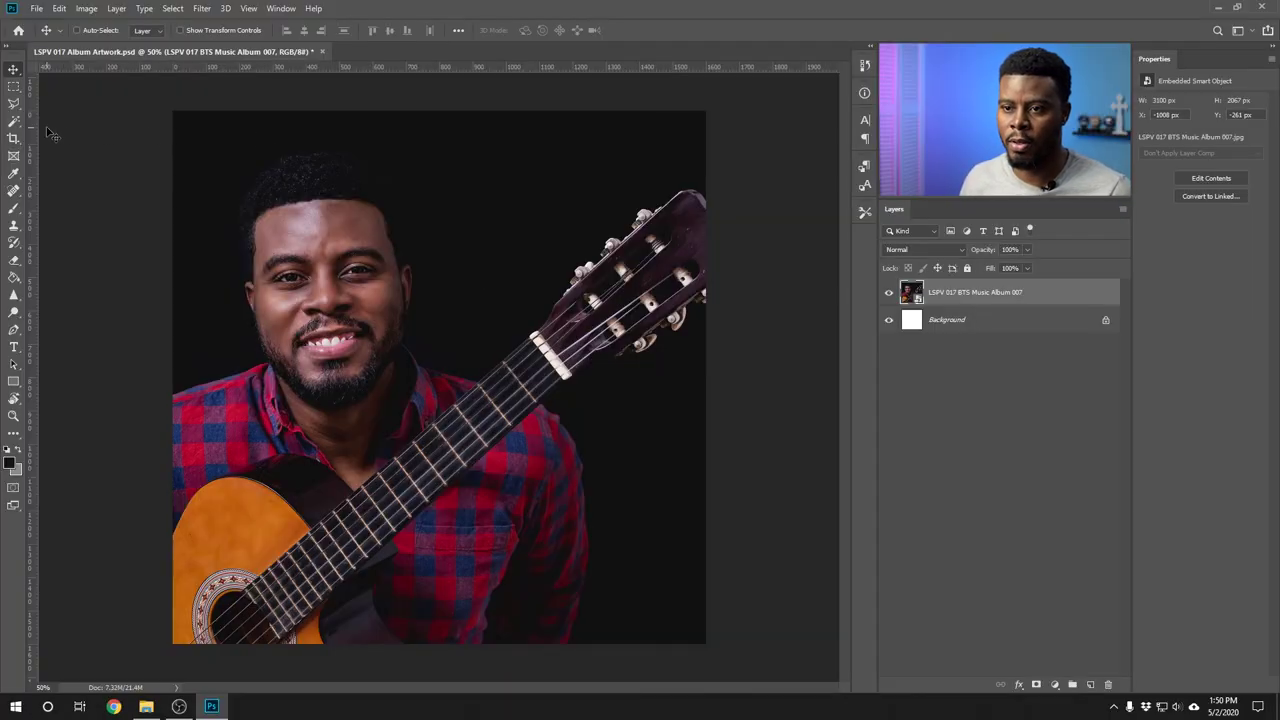
- Add vertical and horizontal guides at 100 px and 1500 px as margins, and save the file with Maximize Compatibility on
{"action": "left_click_drag", "start_coordinate": [32, 129], "coordinate": [206, 153]}
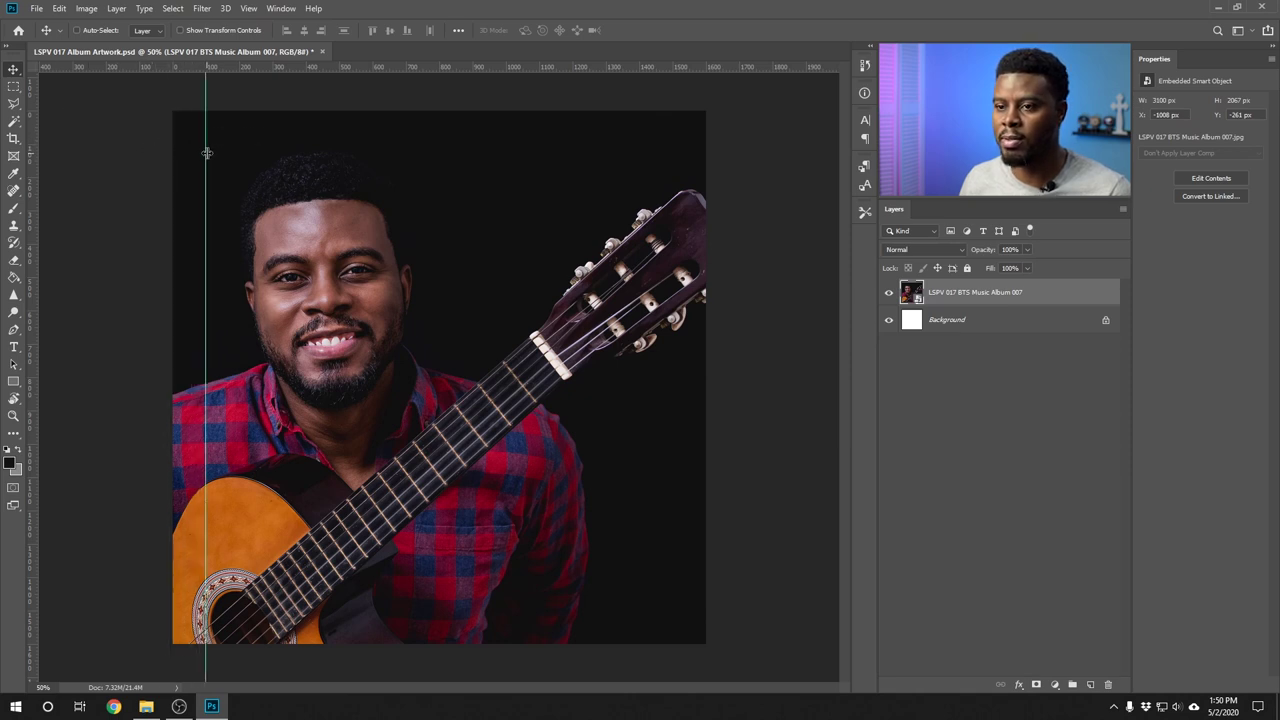
{"action": "left_click_drag", "start_coordinate": [35, 126], "coordinate": [674, 176]}
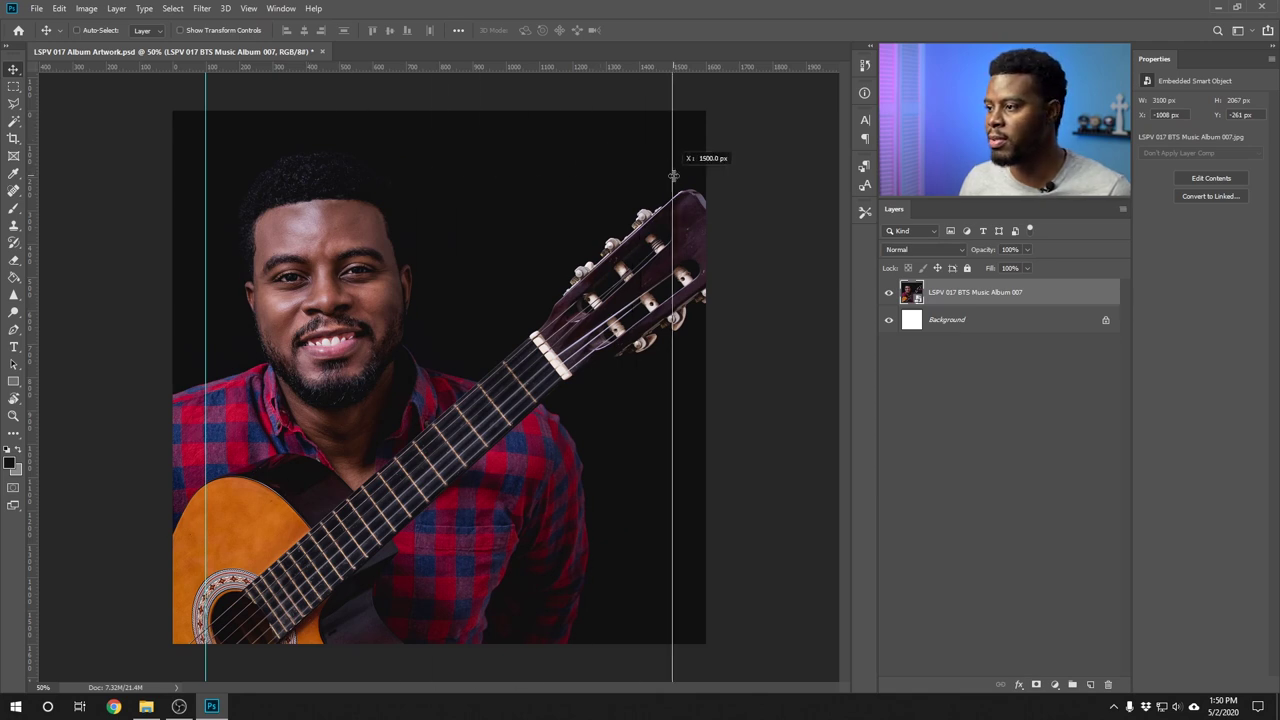
{"action": "left_click_drag", "start_coordinate": [674, 176], "coordinate": [674, 176]}
{"action": "left_click_drag", "start_coordinate": [571, 72], "coordinate": [571, 143]}
{"action": "left_click_drag", "start_coordinate": [563, 66], "coordinate": [600, 611]}
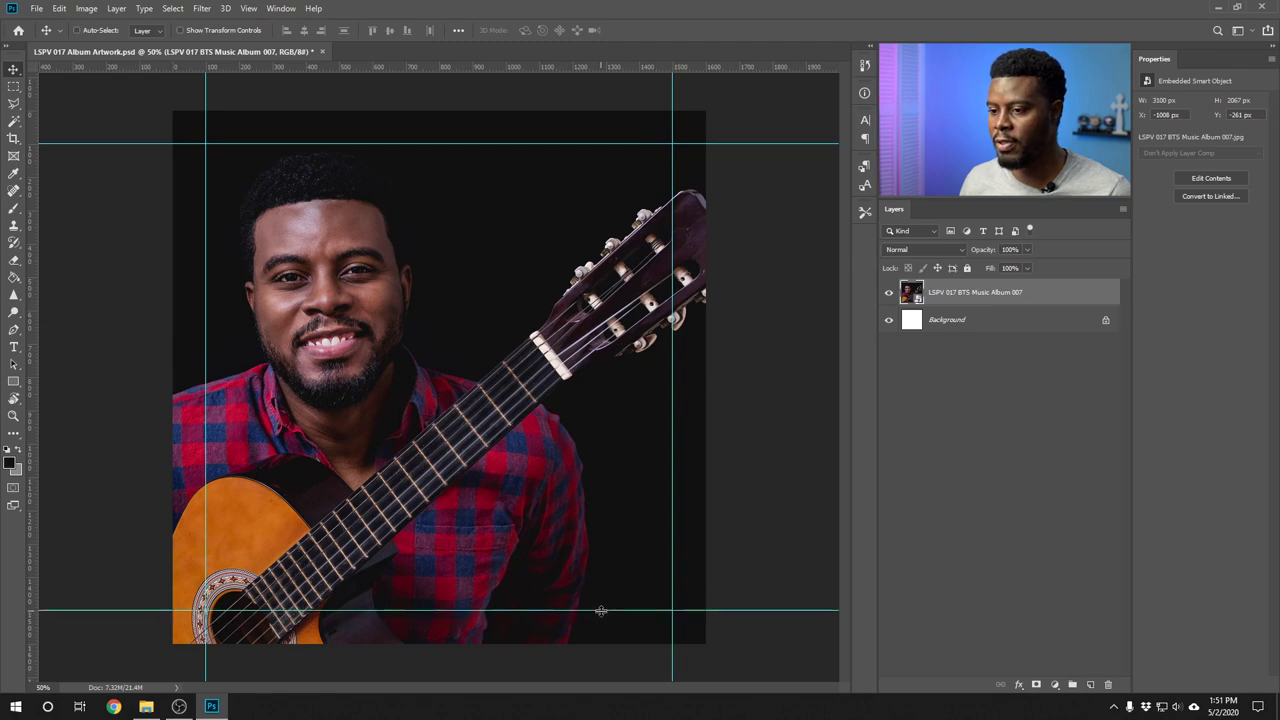
{"action": "key", "text": "ctrl+s"}
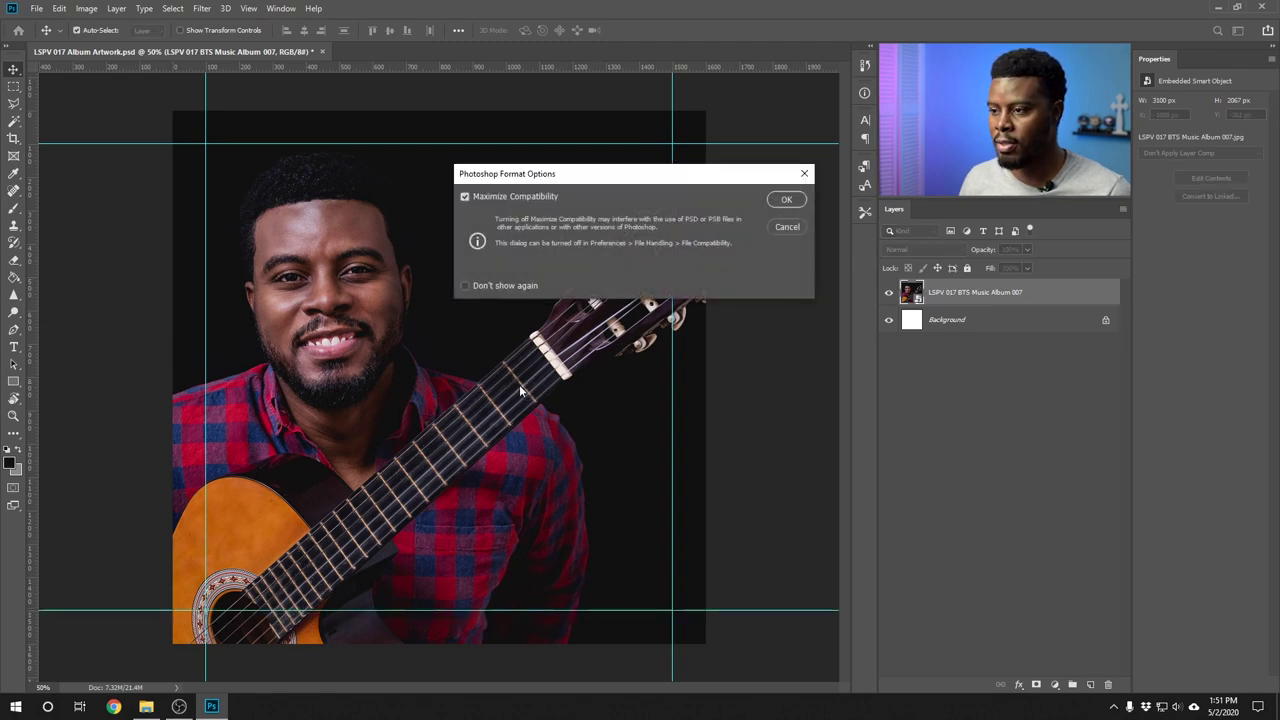
{"action": "left_click", "coordinate": [788, 200]}
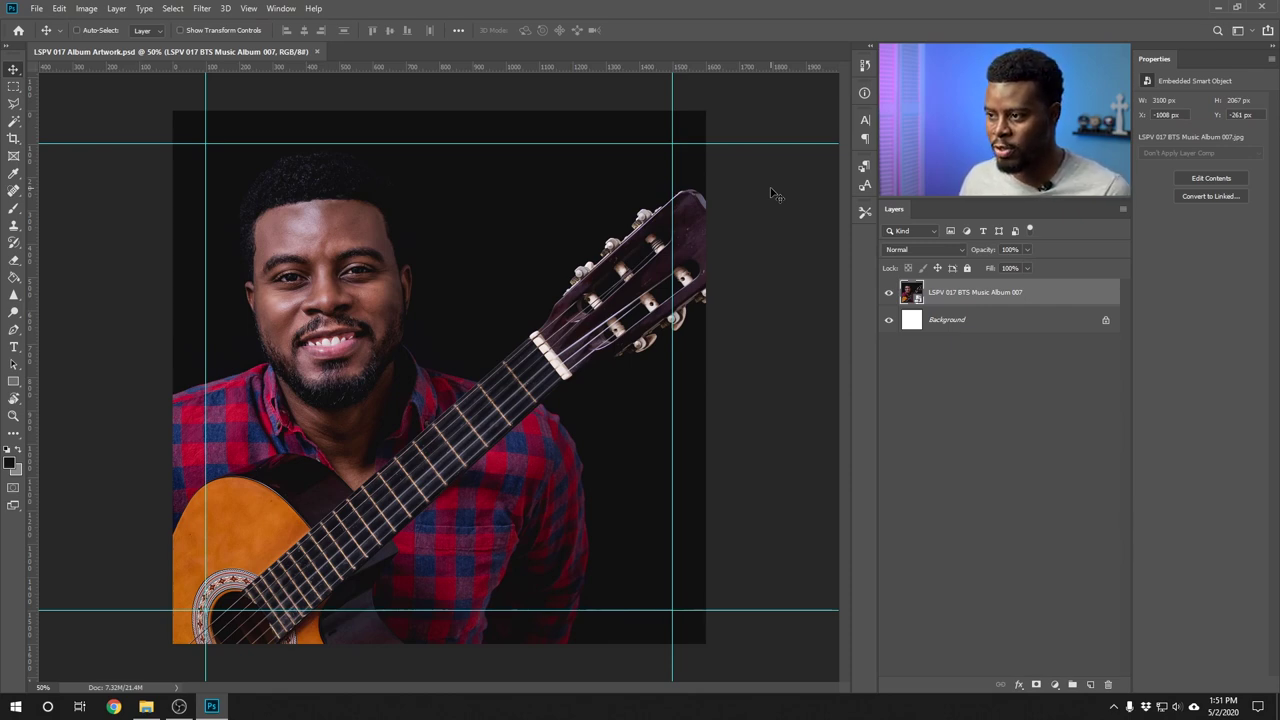
- Add the white title text "Country Love" on two lines in the dark area above the guitar neck
{"action": "key", "text": "t"}
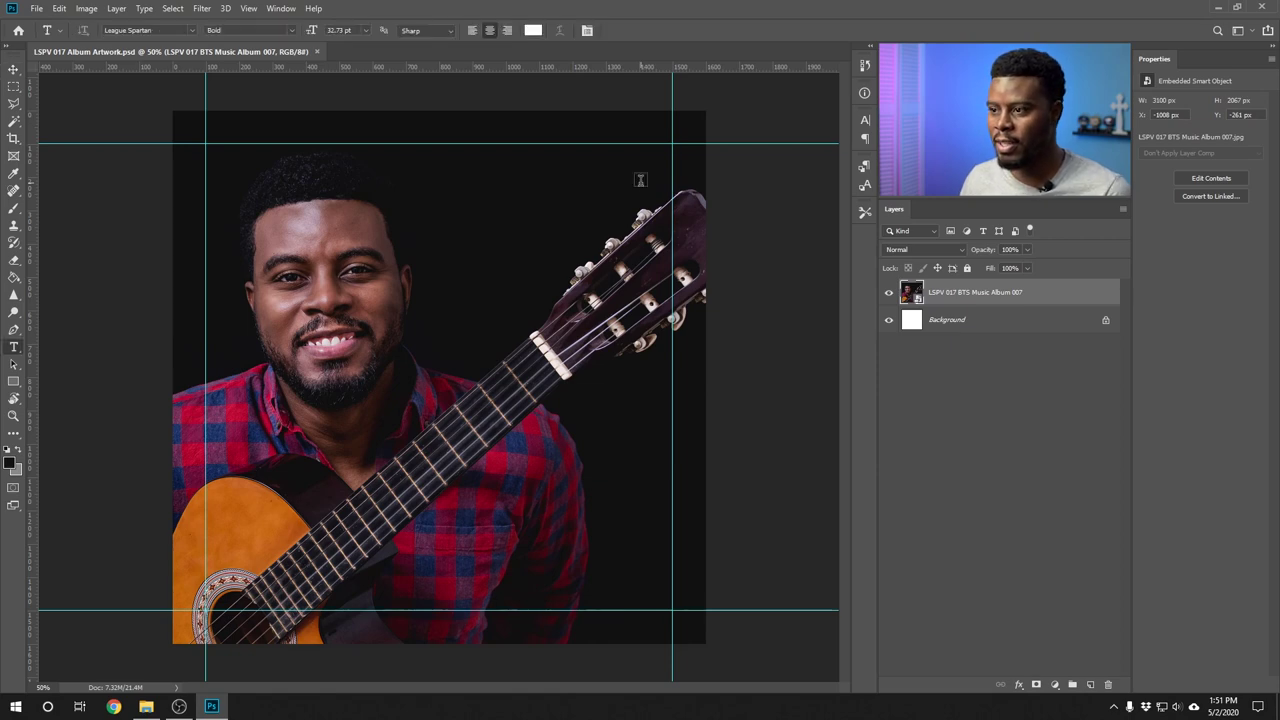
{"action": "left_click", "coordinate": [484, 195]}
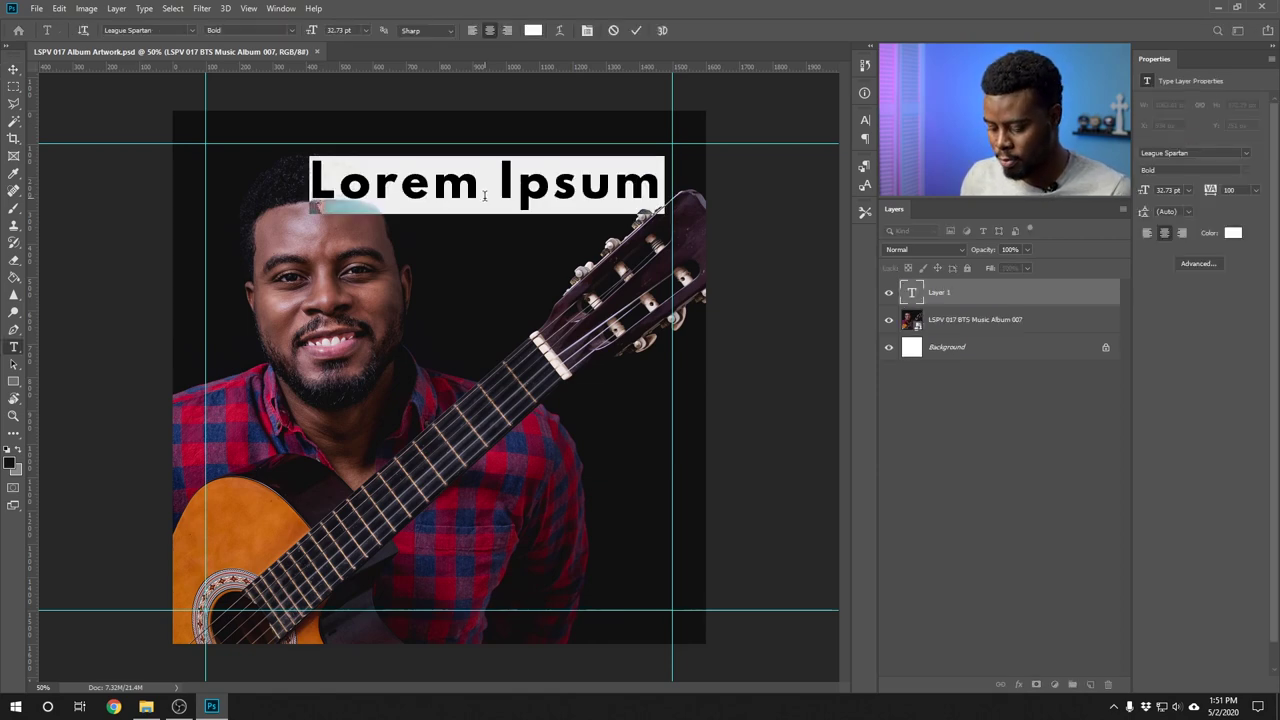
{"action": "type", "text": "Counry"}
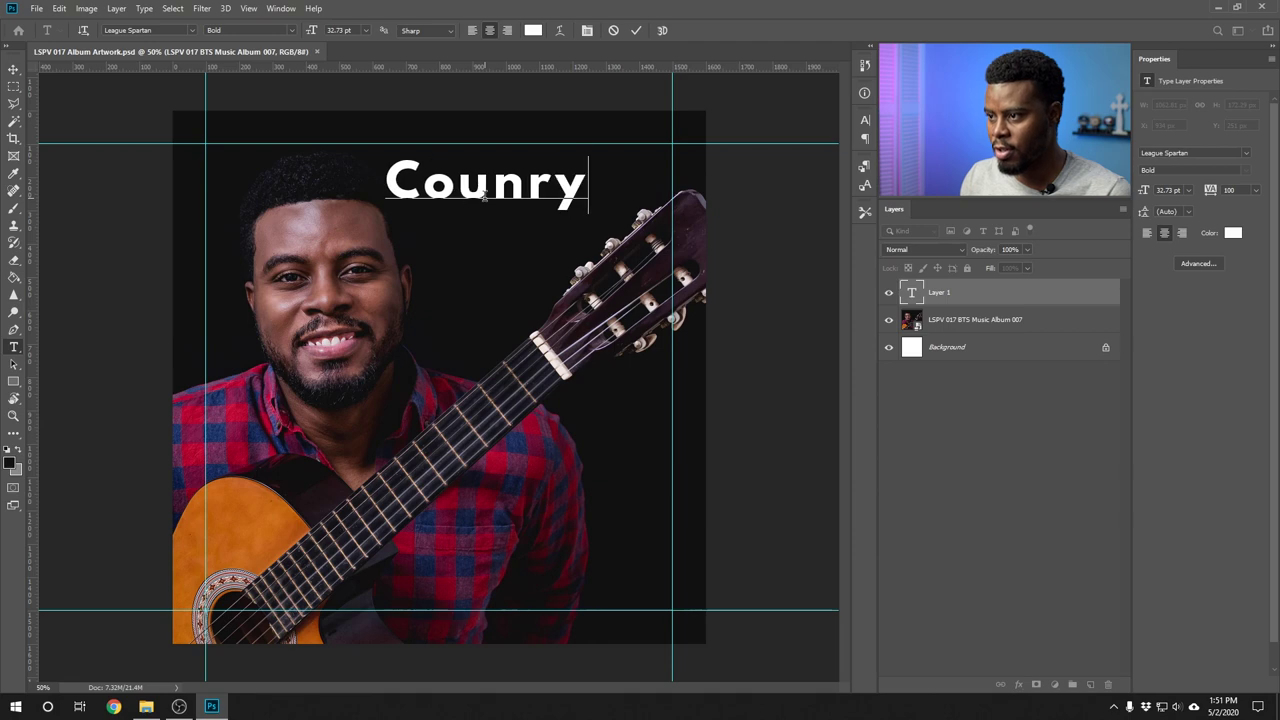
{"action": "key", "text": "BackSpace"}
{"action": "key", "text": "BackSpace"}
{"action": "type", "text": "try "}
{"action": "type", "text": "Love"}
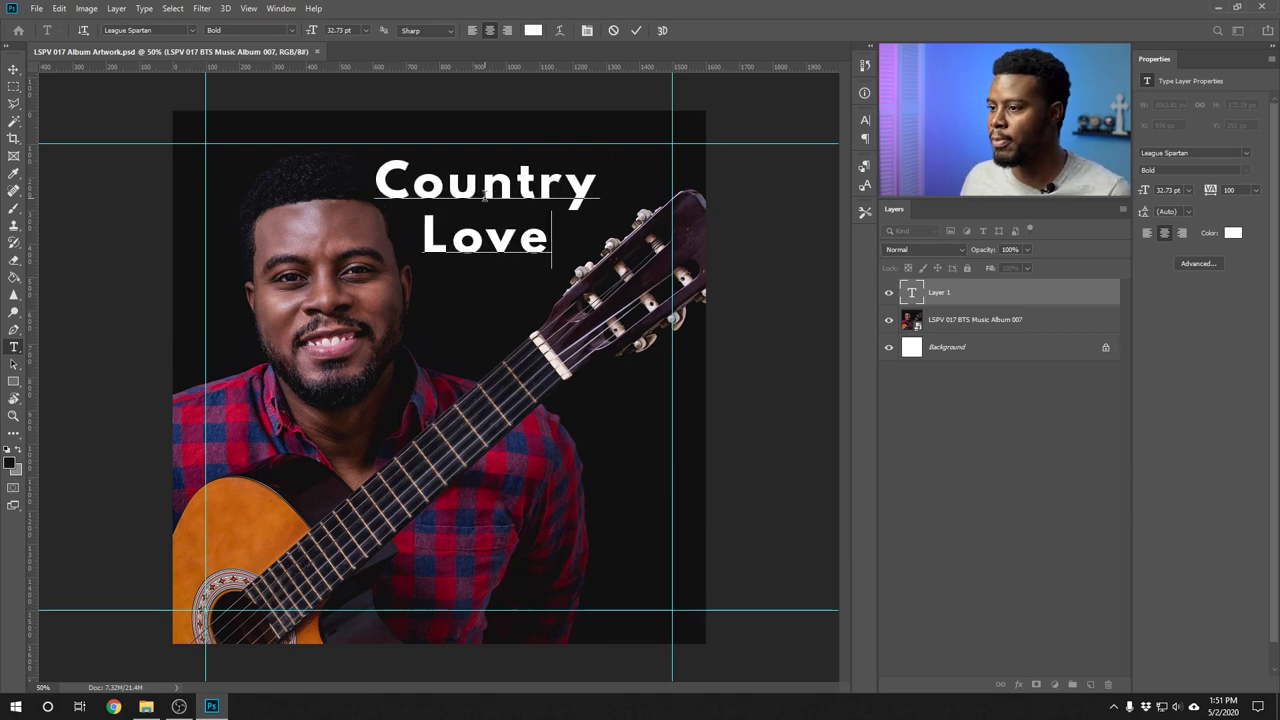
{"action": "key", "text": "ctrl+Return"}
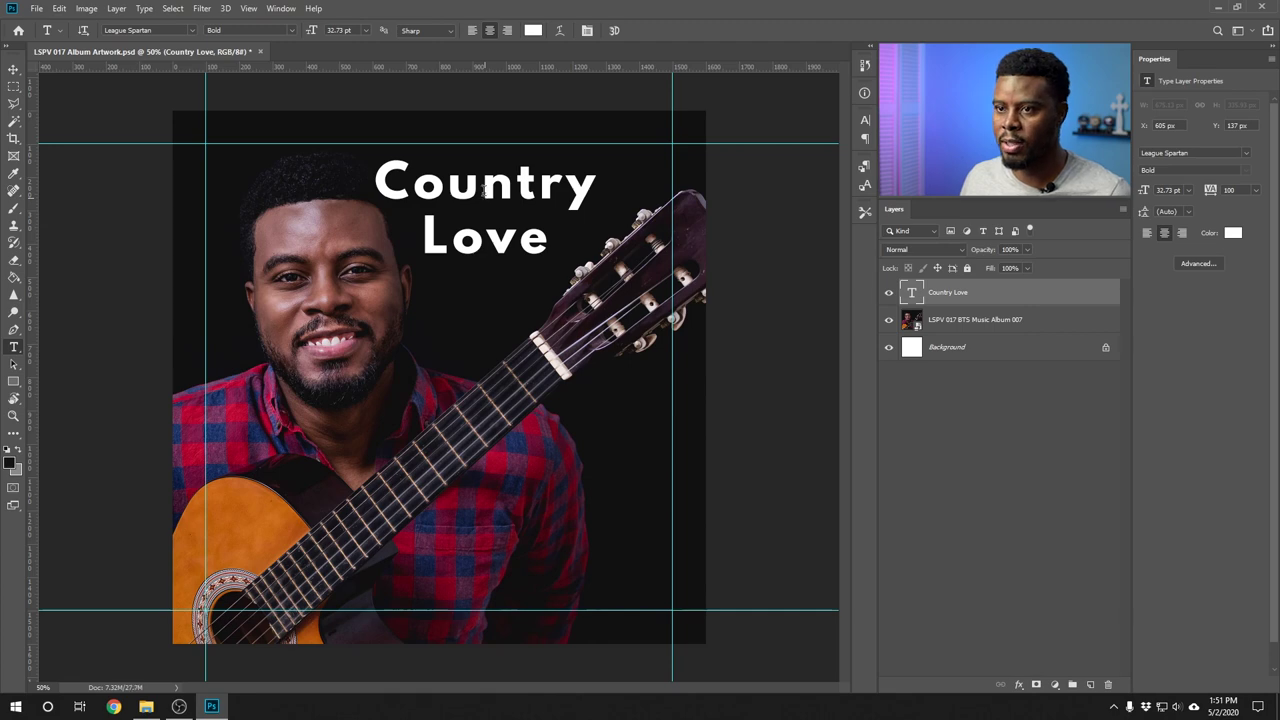
- Change the font of the Country Love title to Perpetua Regular
{"action": "left_click", "coordinate": [150, 30]}
{"action": "type", "text": "p"}
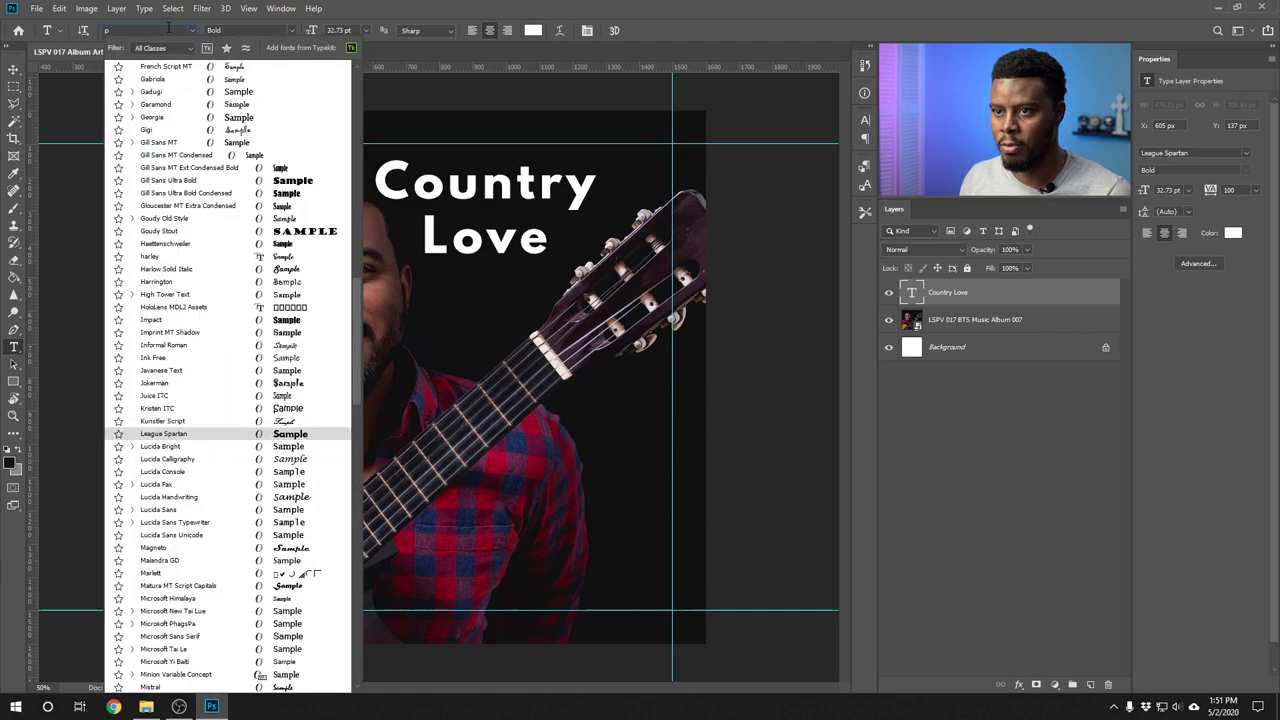
{"action": "type", "text": "erpe"}
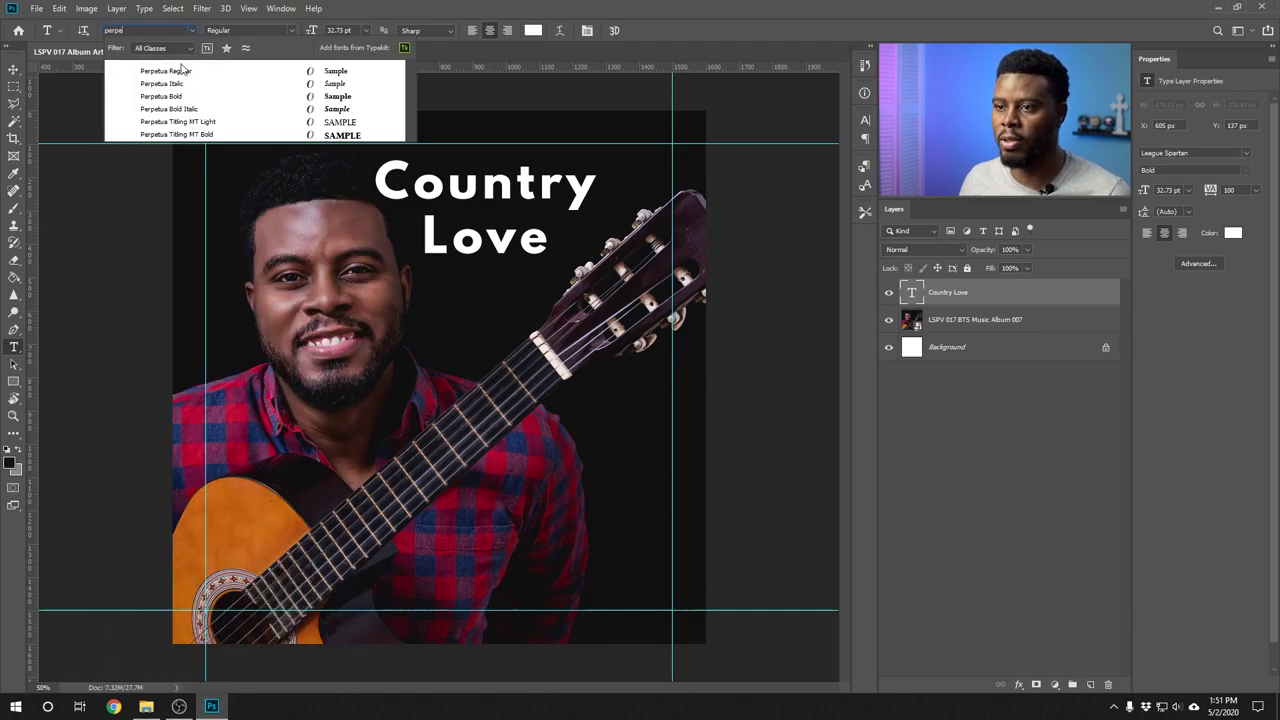
{"action": "left_click", "coordinate": [170, 70]}
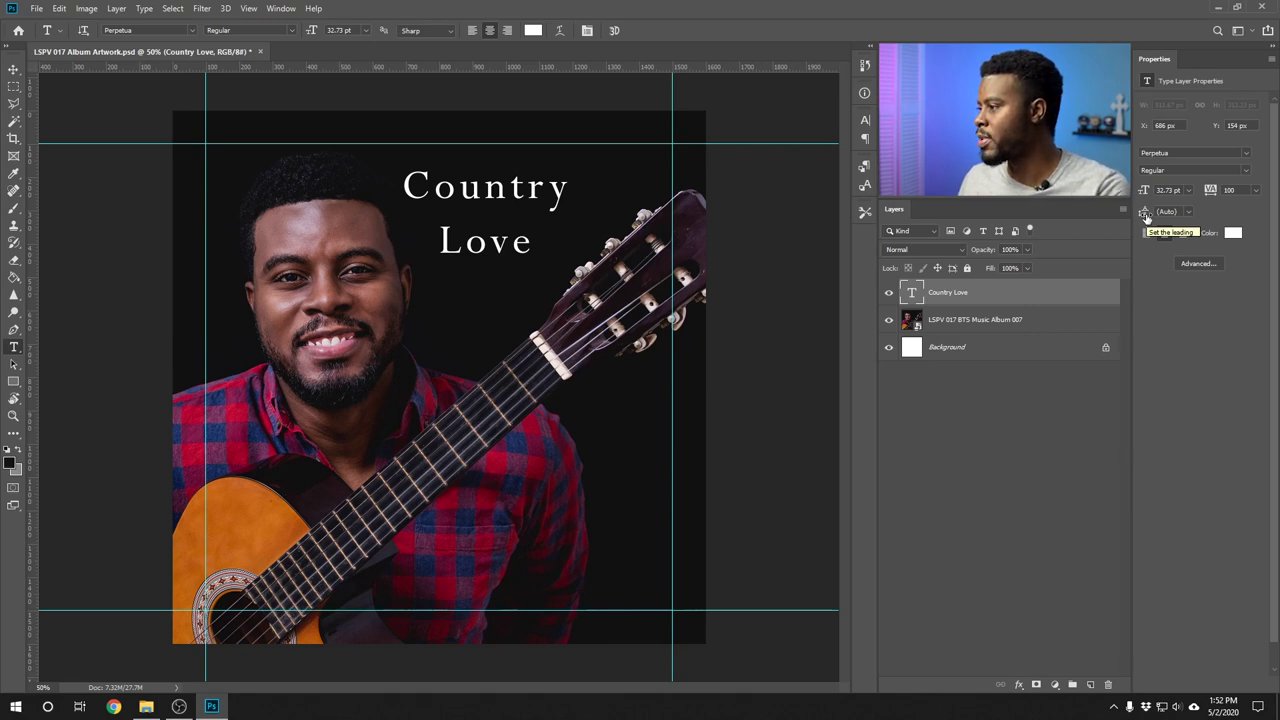
- Tighten the title's leading to 24 pt and left-align its two lines
{"action": "left_click", "coordinate": [1188, 211]}
{"action": "left_click", "coordinate": [1180, 342]}
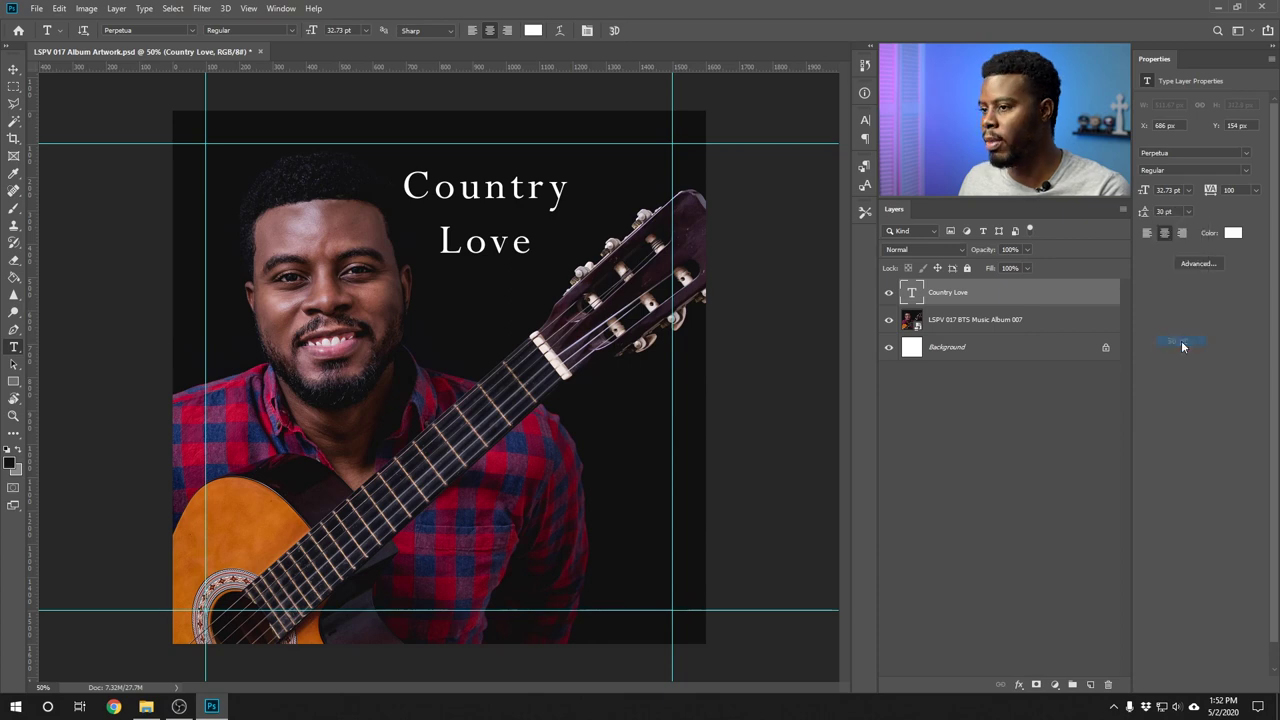
{"action": "left_click", "coordinate": [1188, 211]}
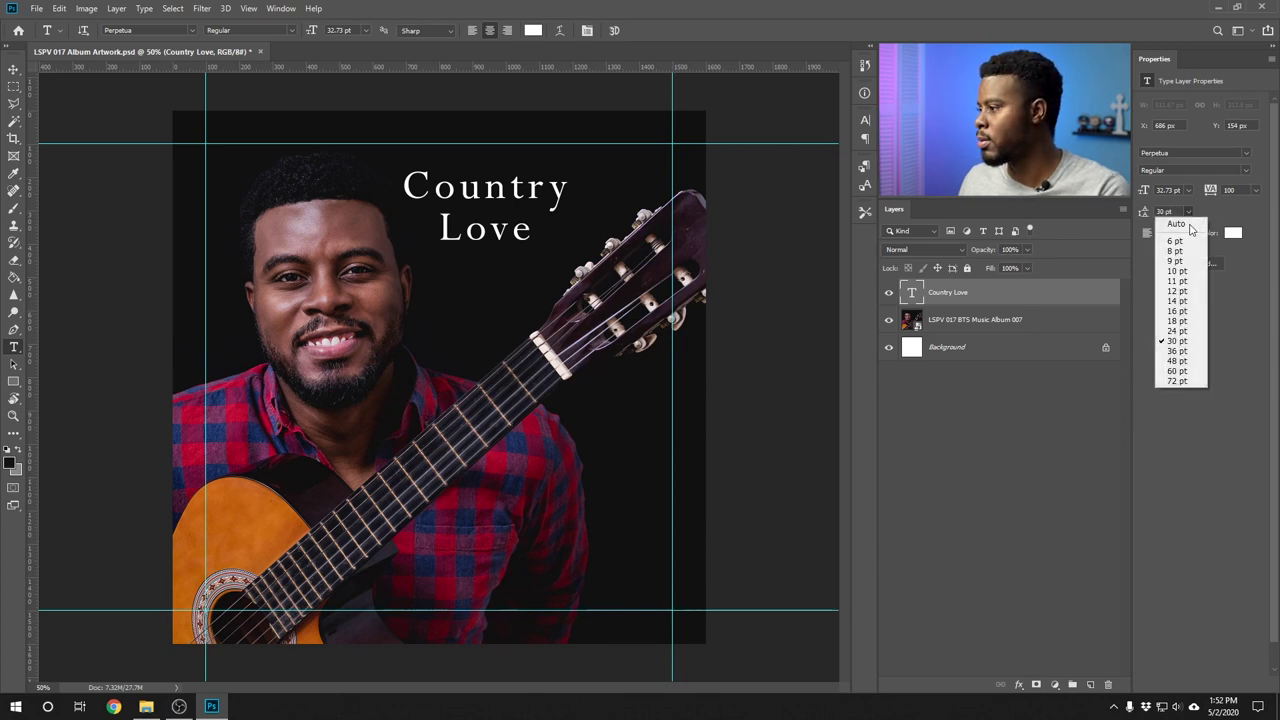
{"action": "left_click", "coordinate": [1189, 332]}
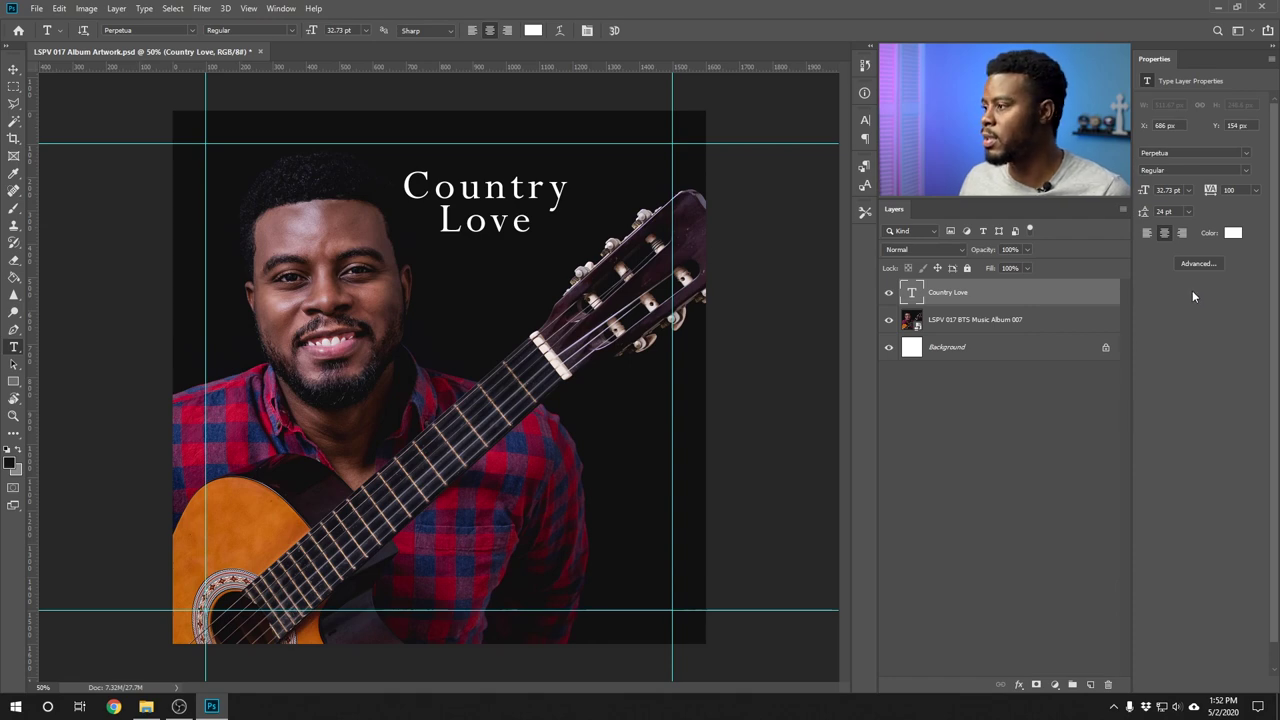
{"action": "left_click", "coordinate": [1148, 234]}
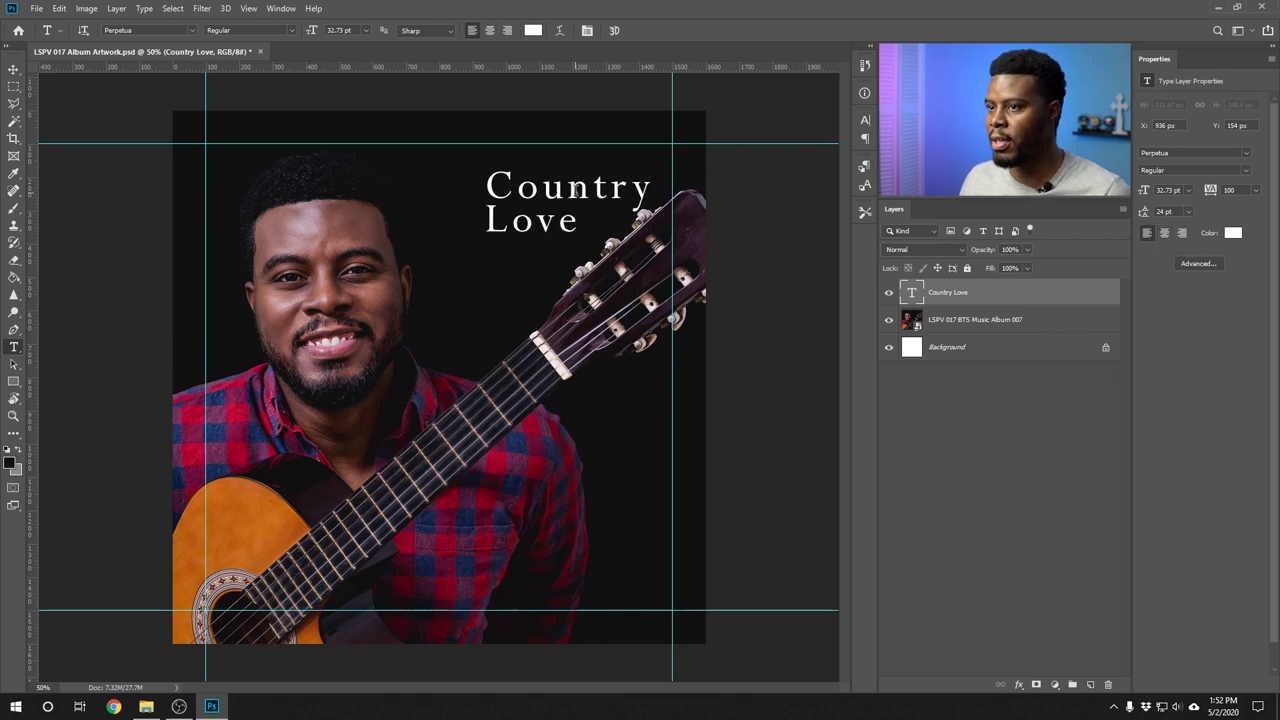
- Set the title's font size to 36 pt and move it left to about X 795 px, clear of the guitar headstock
{"action": "left_click", "coordinate": [366, 31]}
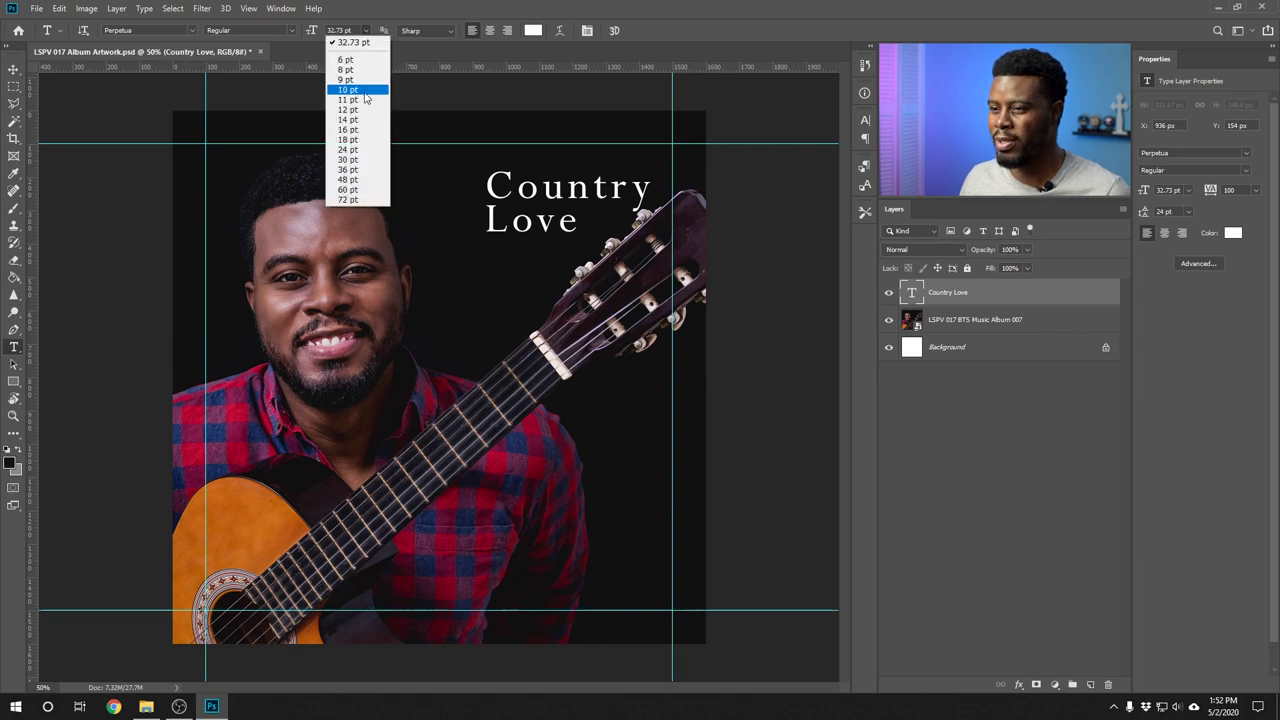
{"action": "left_click", "coordinate": [360, 169]}
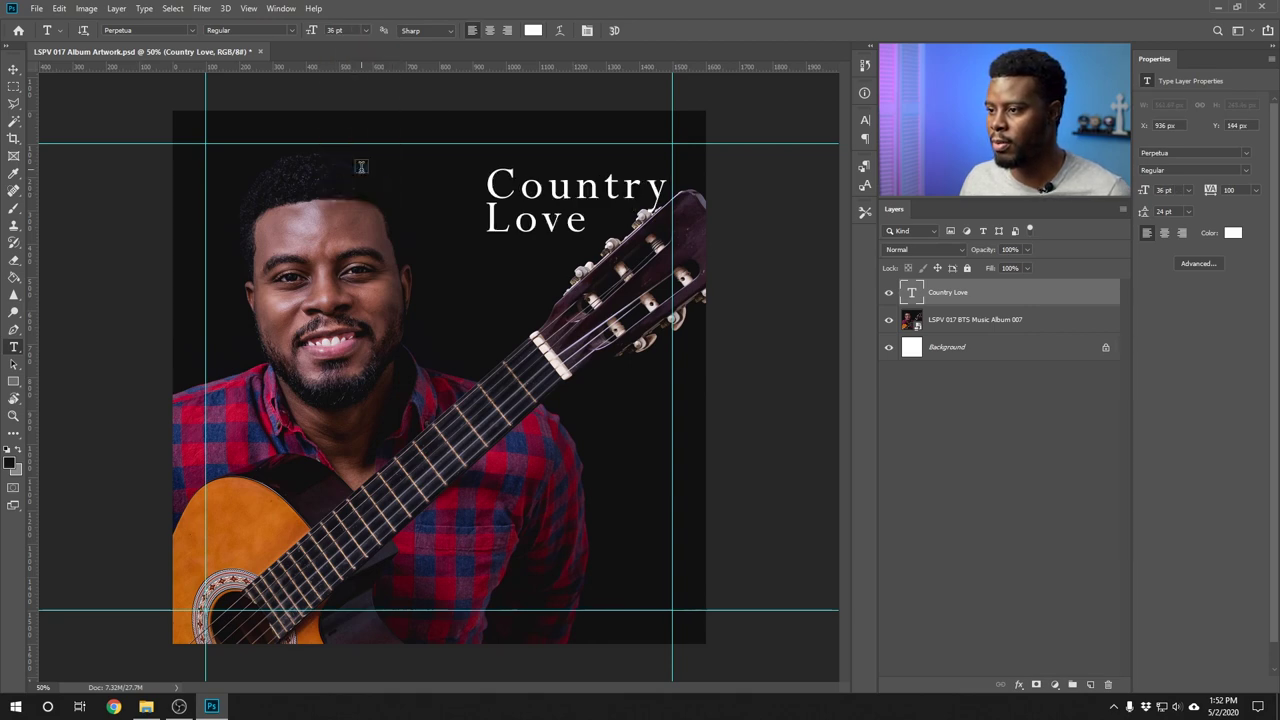
{"action": "key", "text": "v"}
{"action": "left_click_drag", "start_coordinate": [622, 202], "coordinate": [575, 200]}
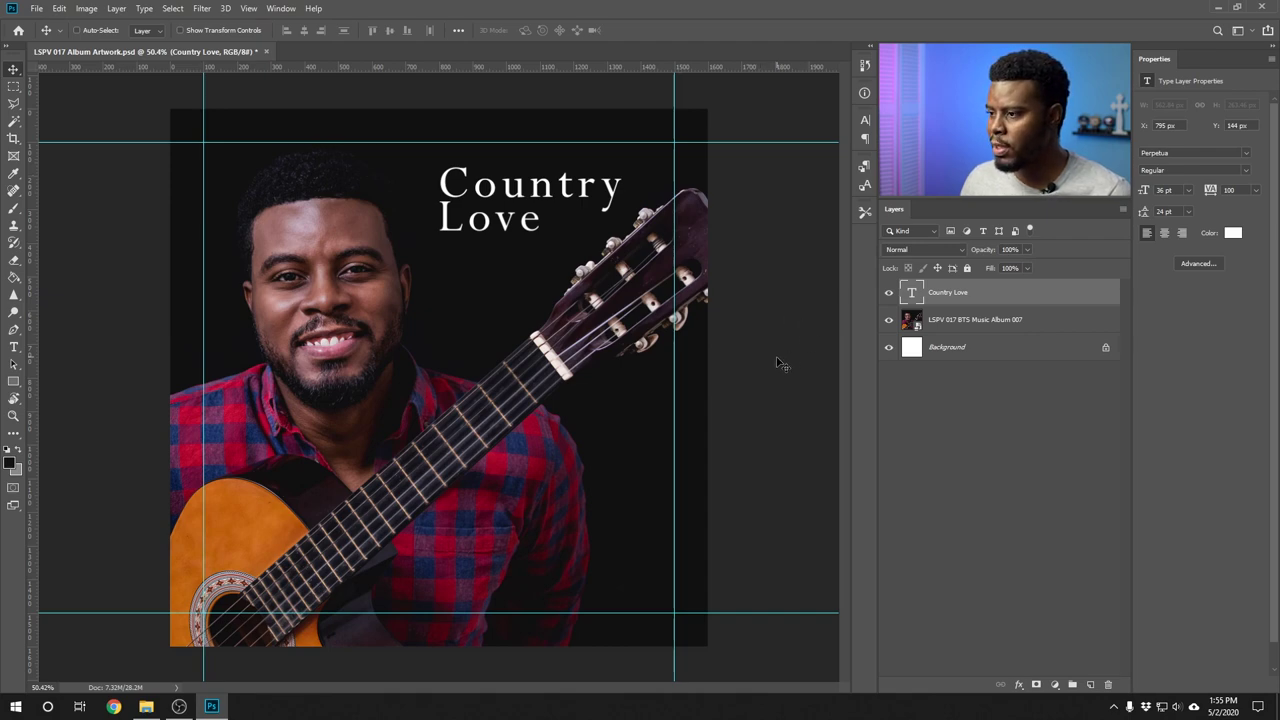
- Add a new white text line reading "Learn Share Photo Video" across the lower part of the cover
{"action": "key", "text": "t"}
{"action": "left_click", "coordinate": [433, 585]}
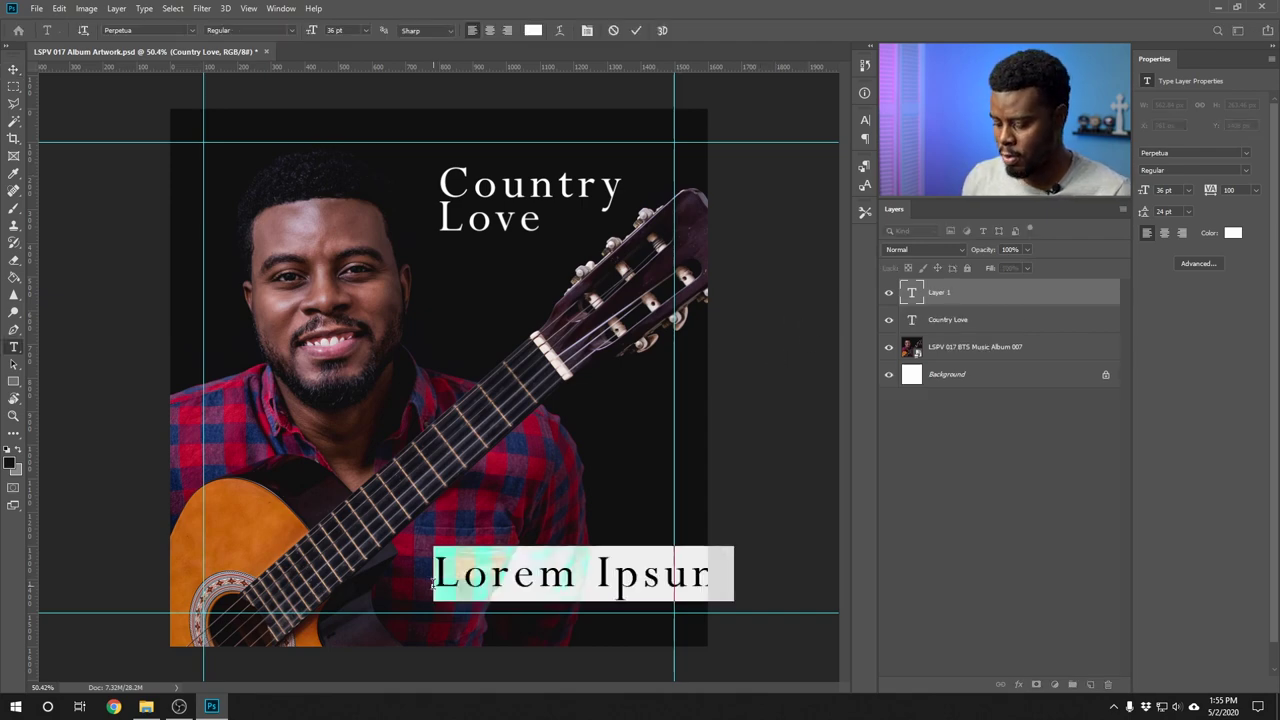
{"action": "type", "text": "Learn S"}
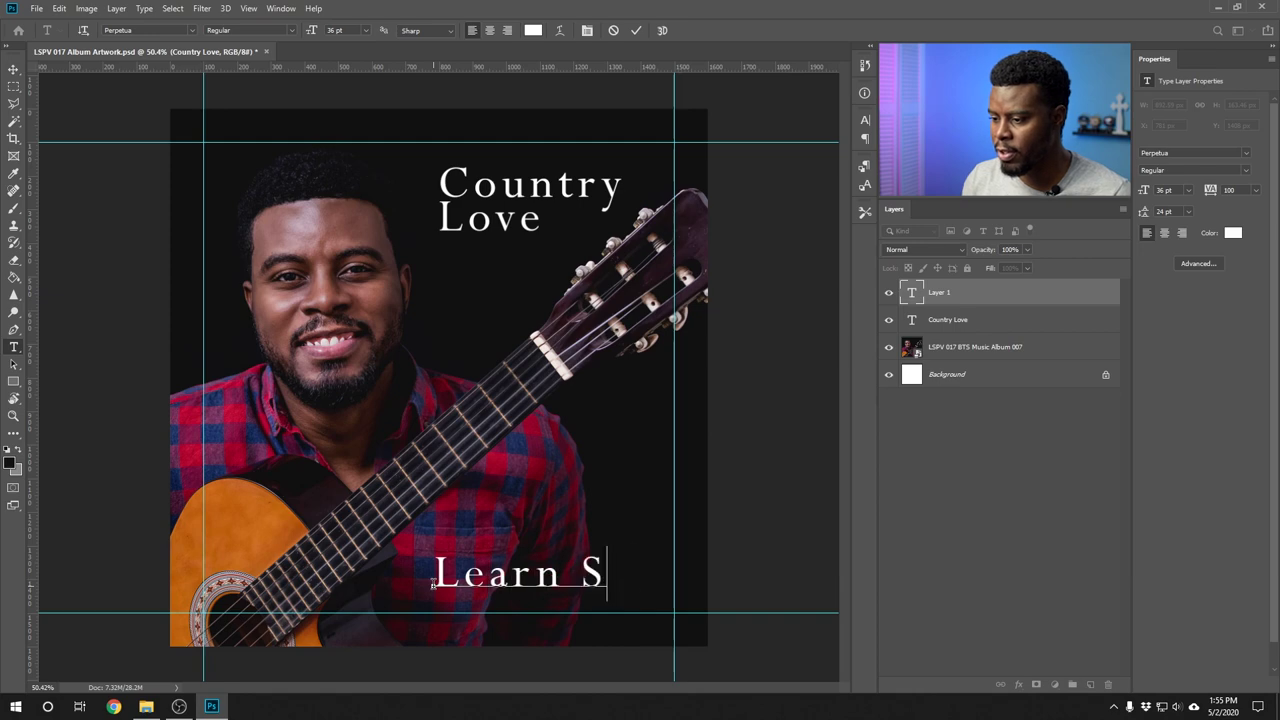
{"action": "type", "text": "hare Grow"}
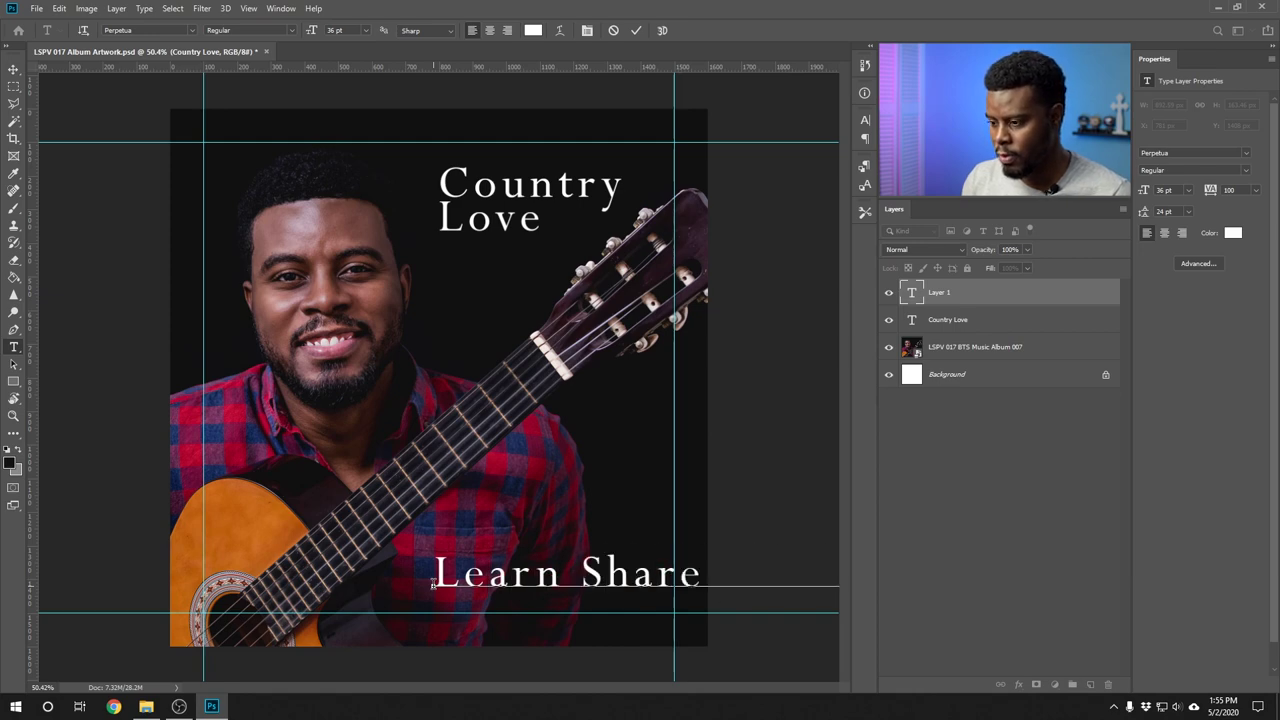
{"action": "key", "text": "ctrl+Return"}
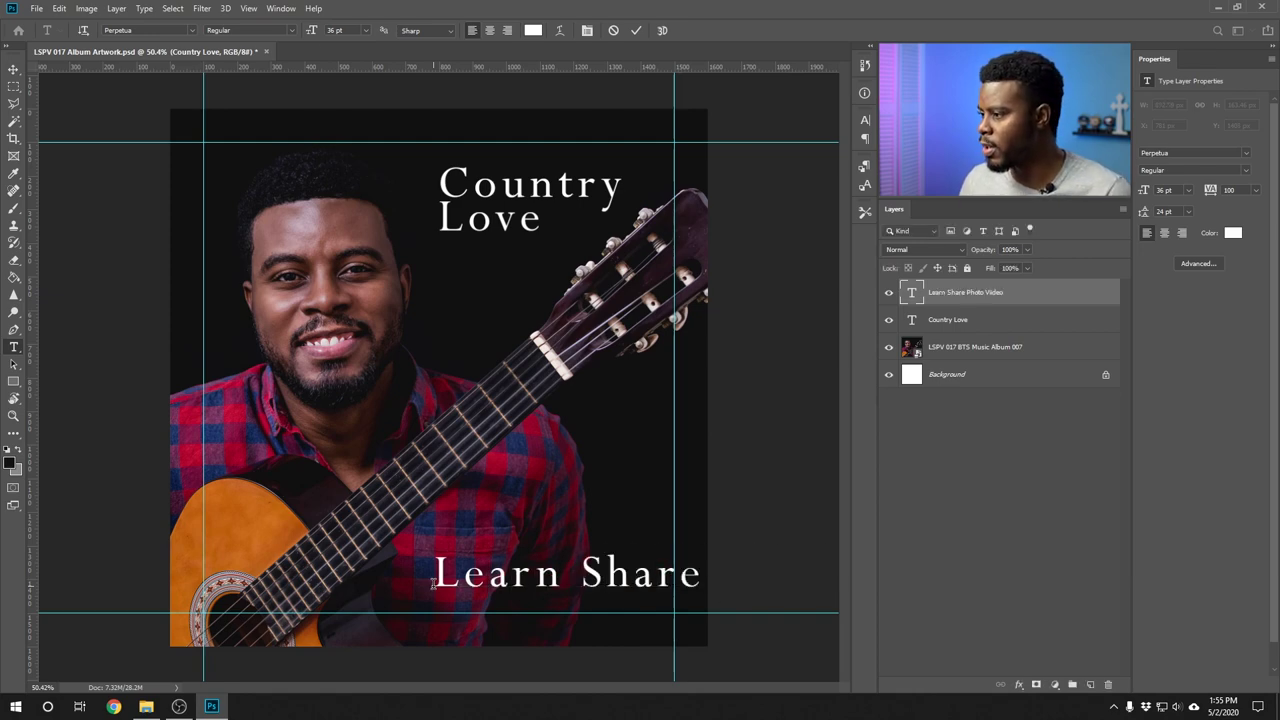
- Move the lower text line left to about X 139 px and set its font size to 16 pt
{"action": "key", "text": "v"}
{"action": "left_click_drag", "start_coordinate": [810, 528], "coordinate": [595, 527]}
{"action": "key", "text": "t"}
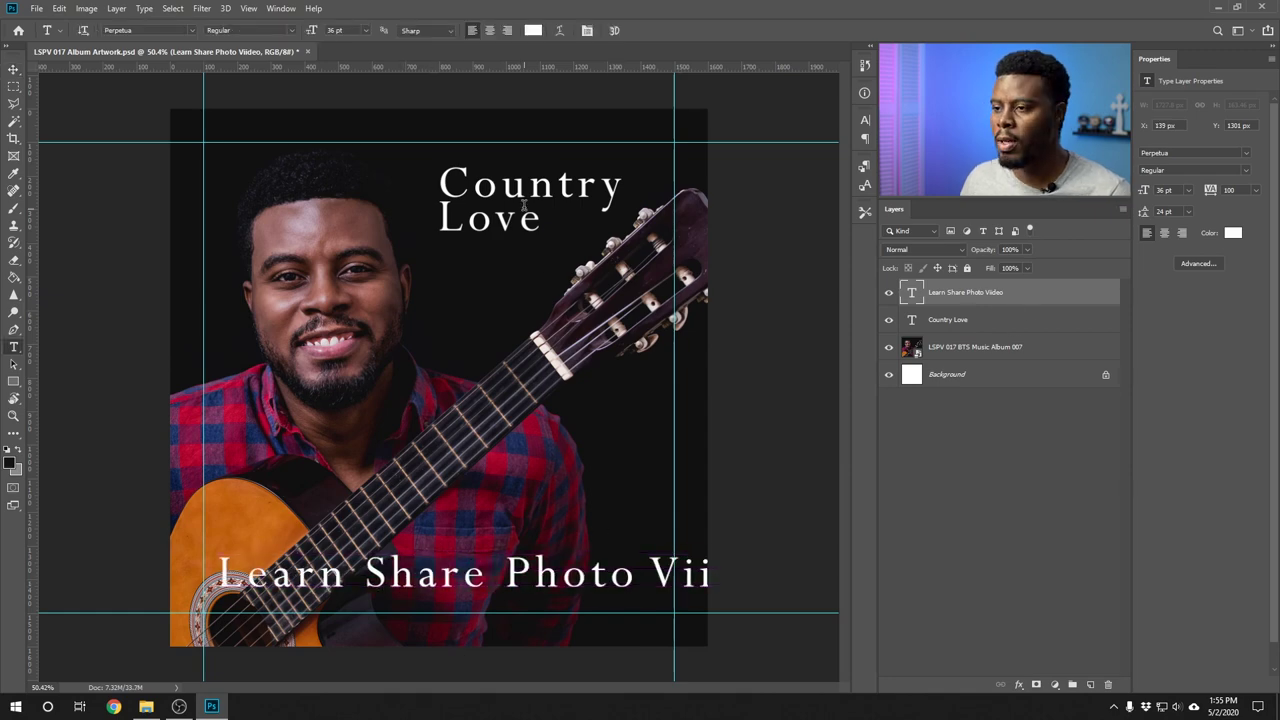
{"action": "left_click", "coordinate": [366, 31]}
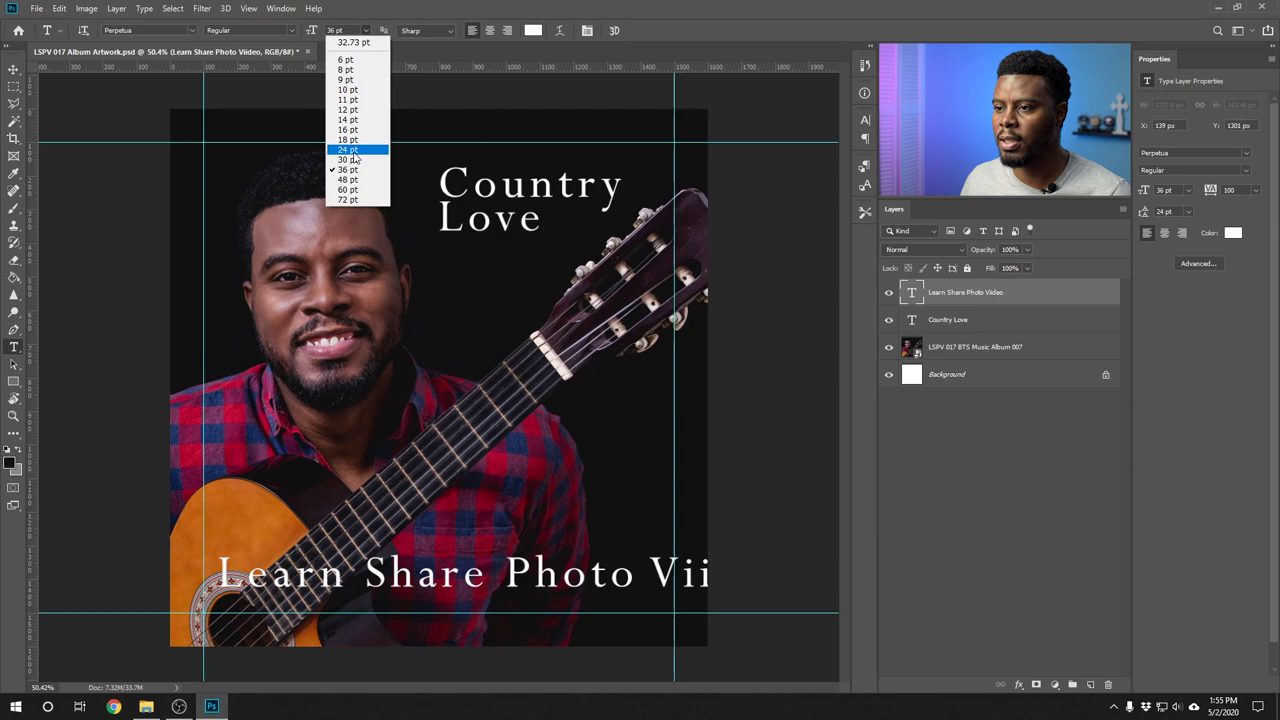
{"action": "left_click", "coordinate": [350, 130]}
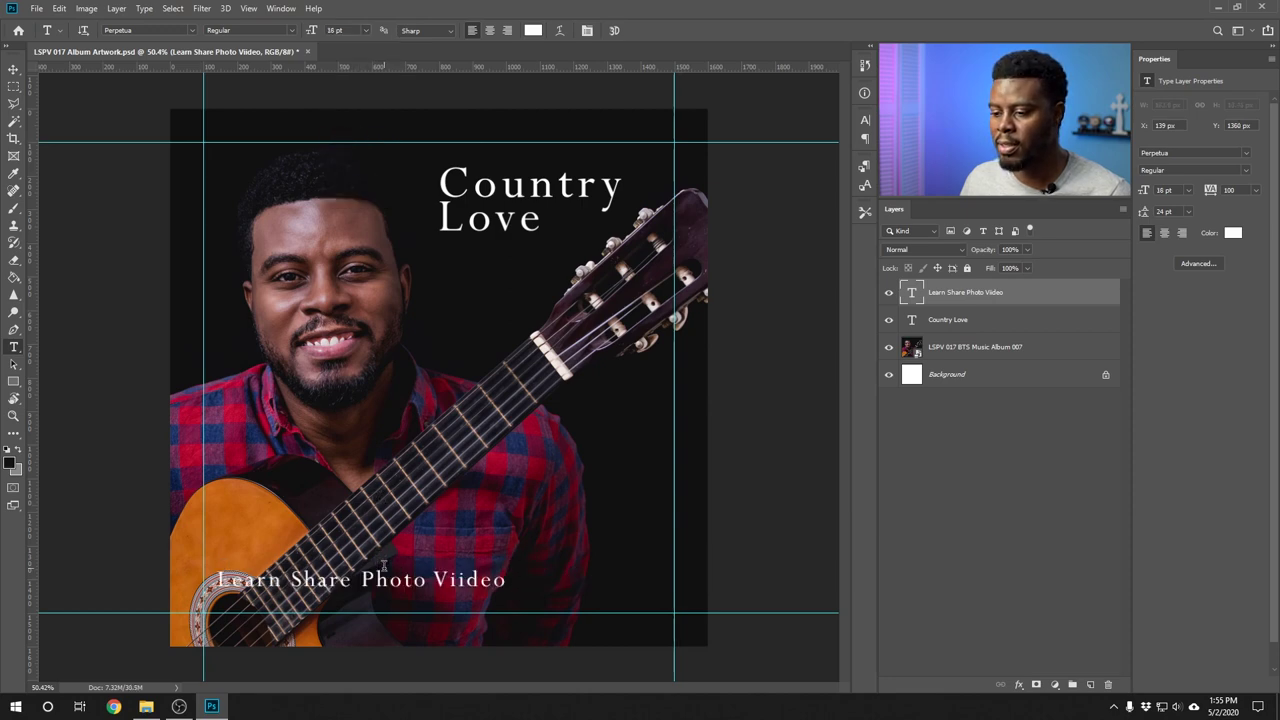
- Move the lower text line to about X 616 px, Y 1407 px and set its tracking to 0
{"action": "key", "text": "v"}
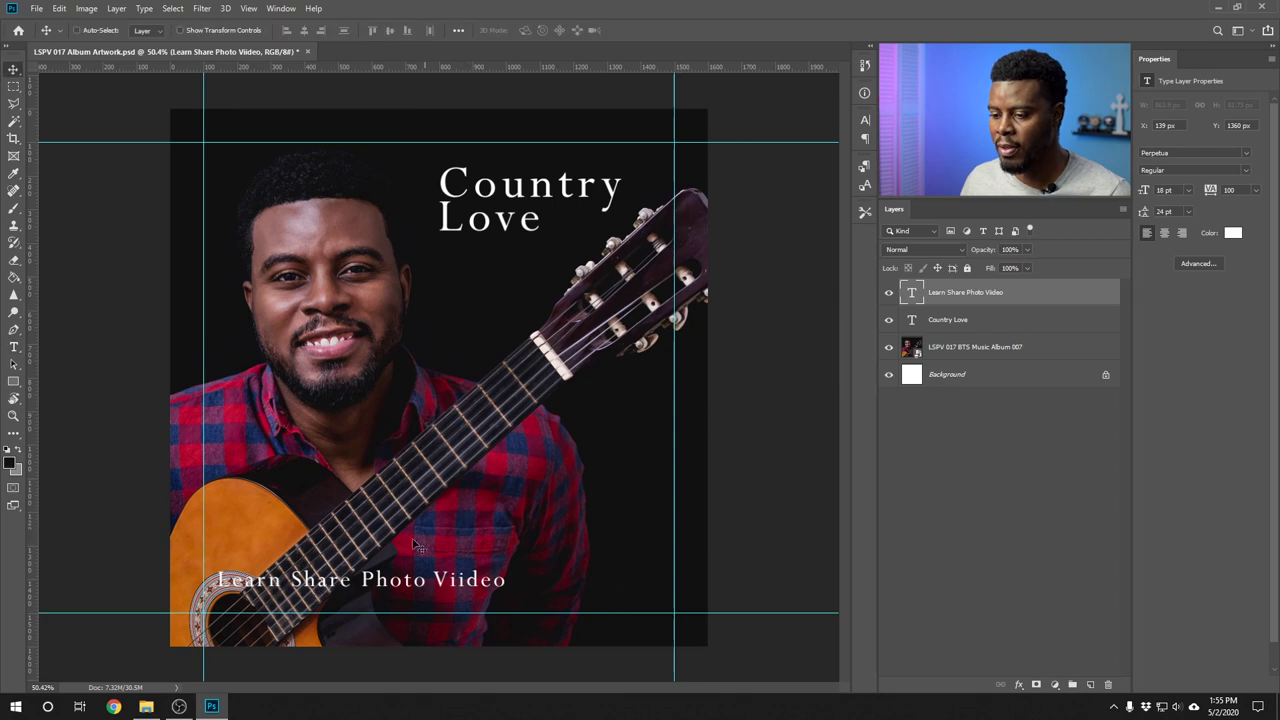
{"action": "left_click_drag", "start_coordinate": [271, 581], "coordinate": [431, 598]}
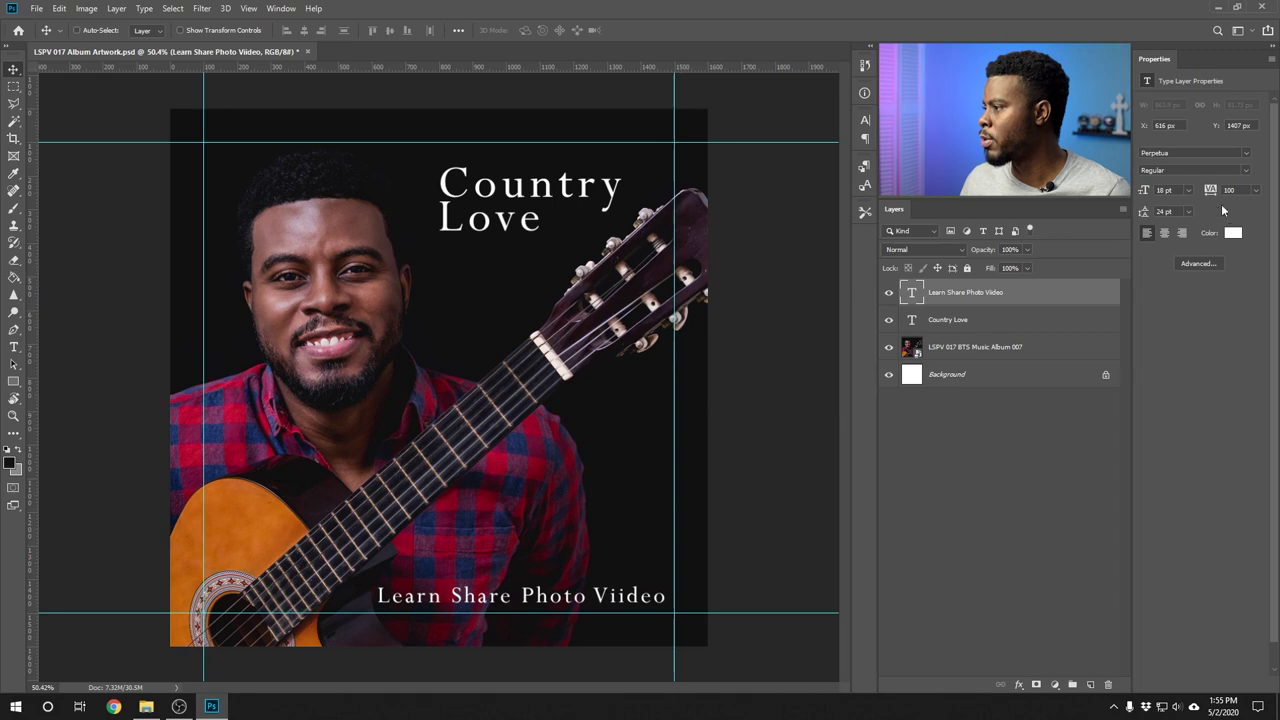
{"action": "left_click", "coordinate": [1254, 190]}
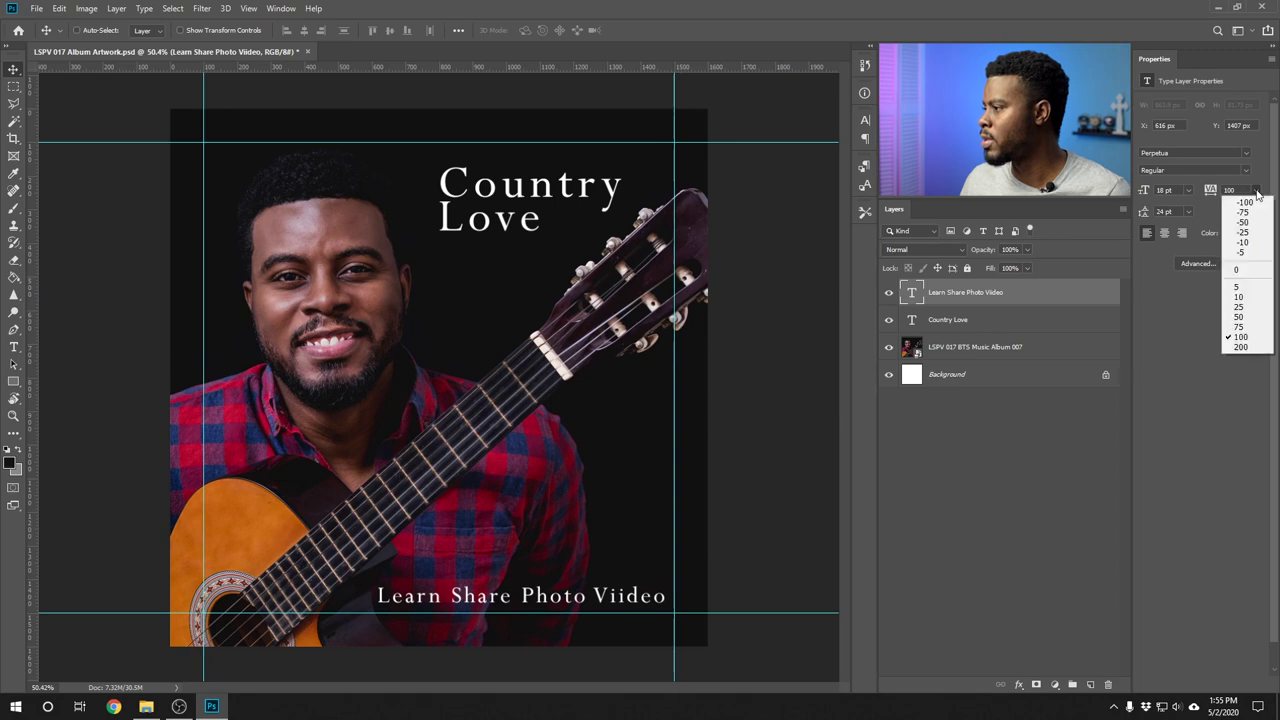
{"action": "left_click", "coordinate": [1259, 271]}
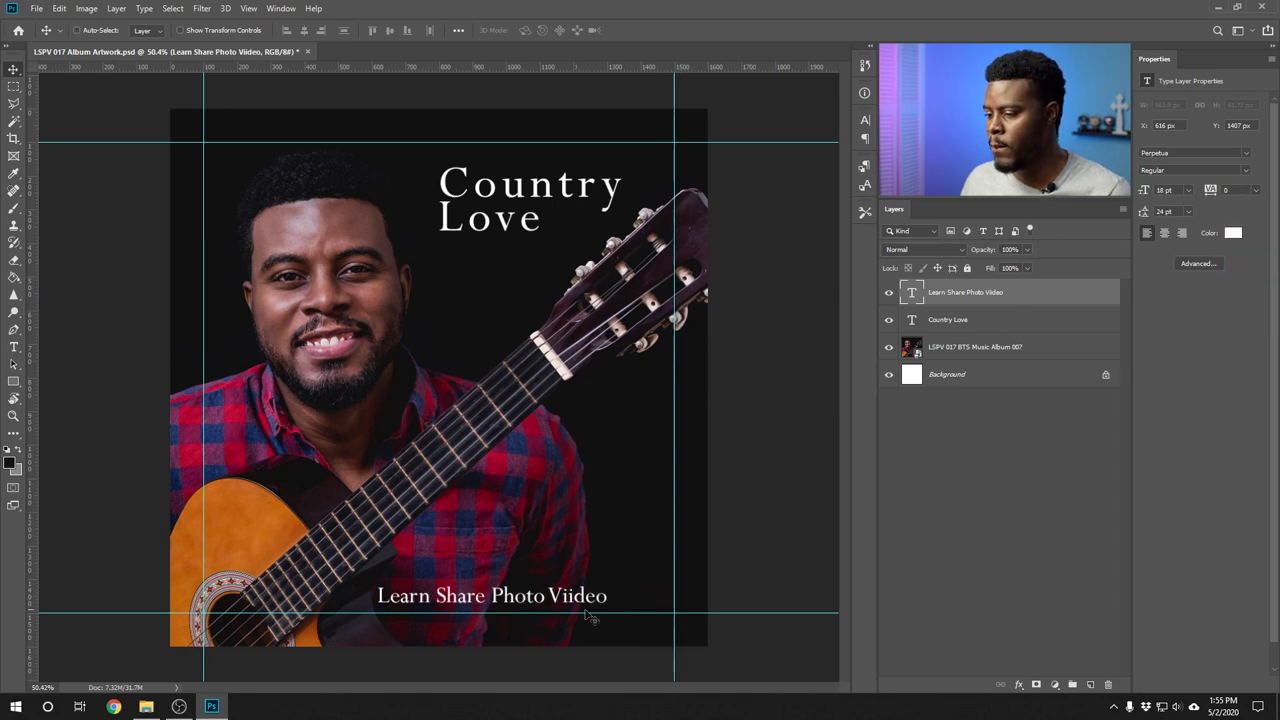
- Correct "Viideo" to "Video" and move the line to about X 833 px, Y 1430 px, against the right and bottom margin guides
{"action": "key", "text": "t"}
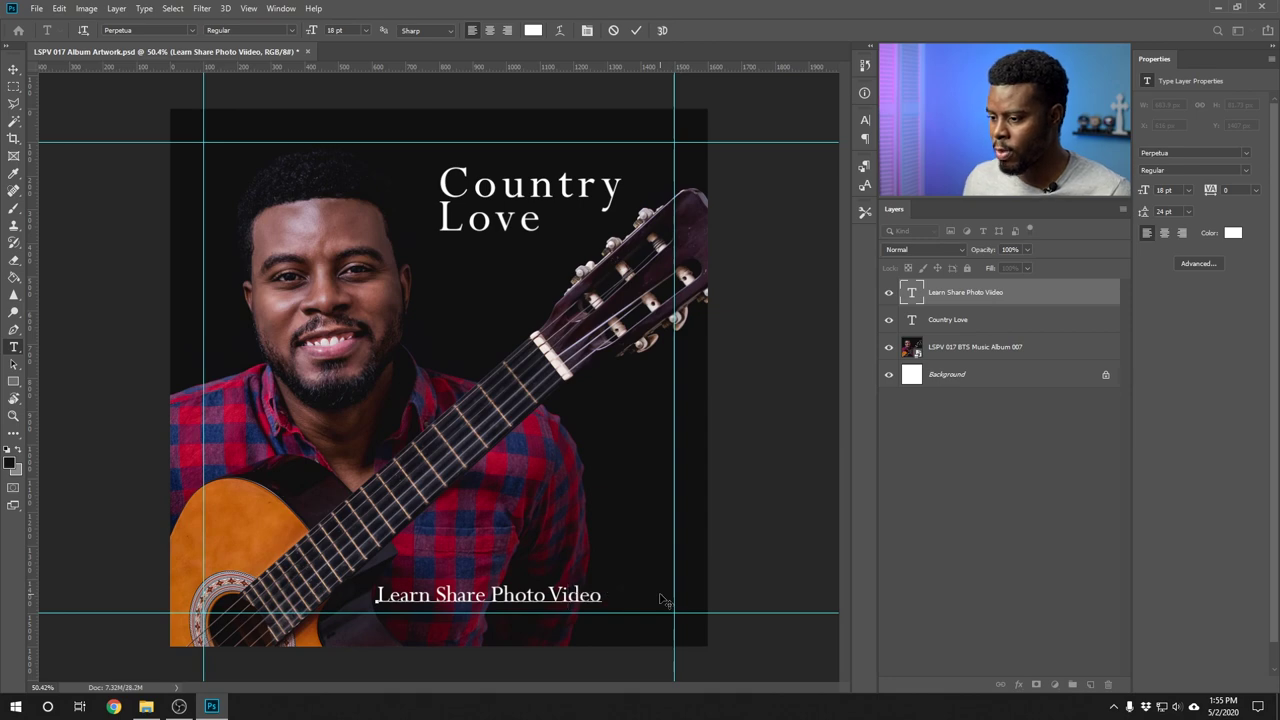
{"action": "key", "text": "v"}
{"action": "left_click_drag", "start_coordinate": [496, 598], "coordinate": [610, 600]}
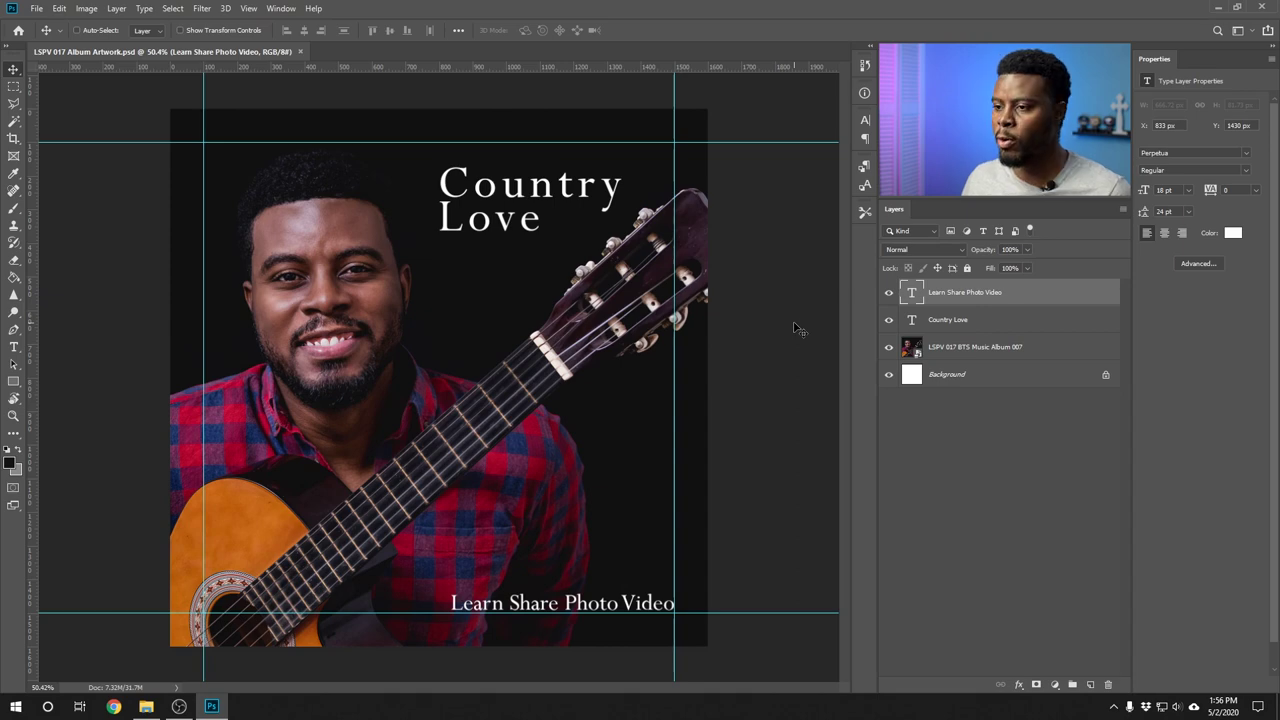
- Create a new layer named Border above the text layers
{"action": "key", "text": "ctrl"}
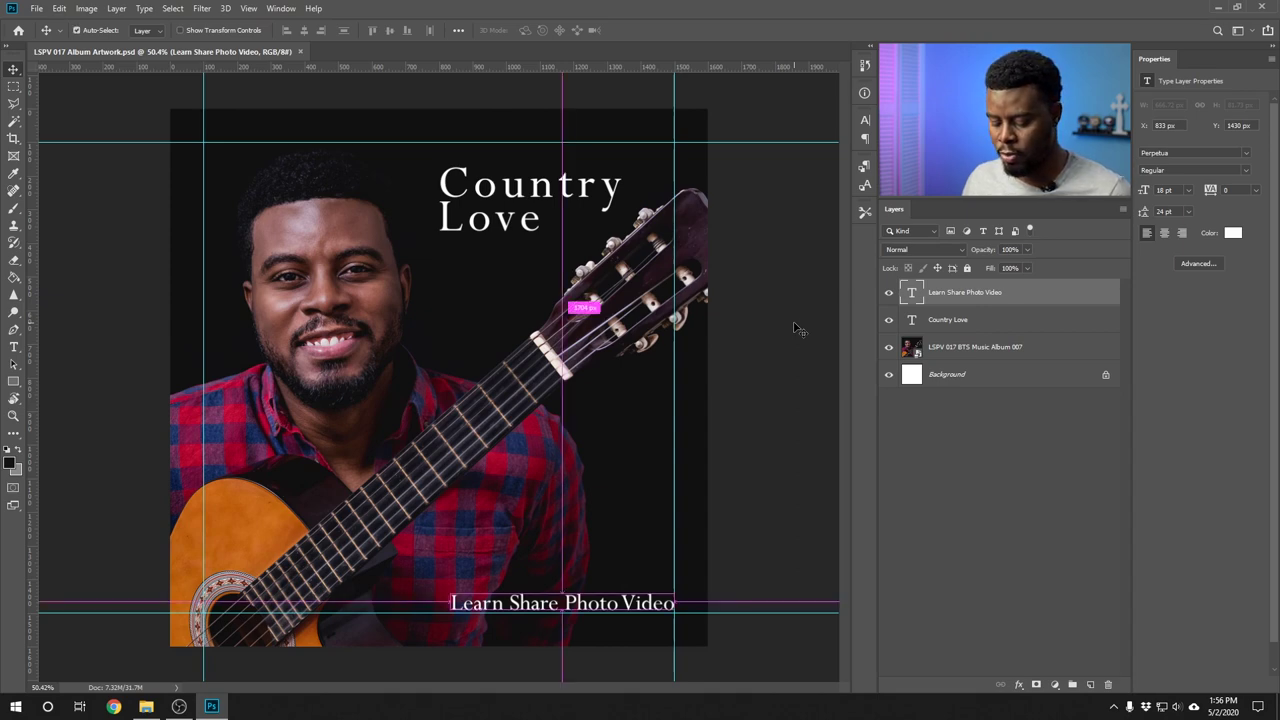
{"action": "key", "text": "ctrl+shift+n"}
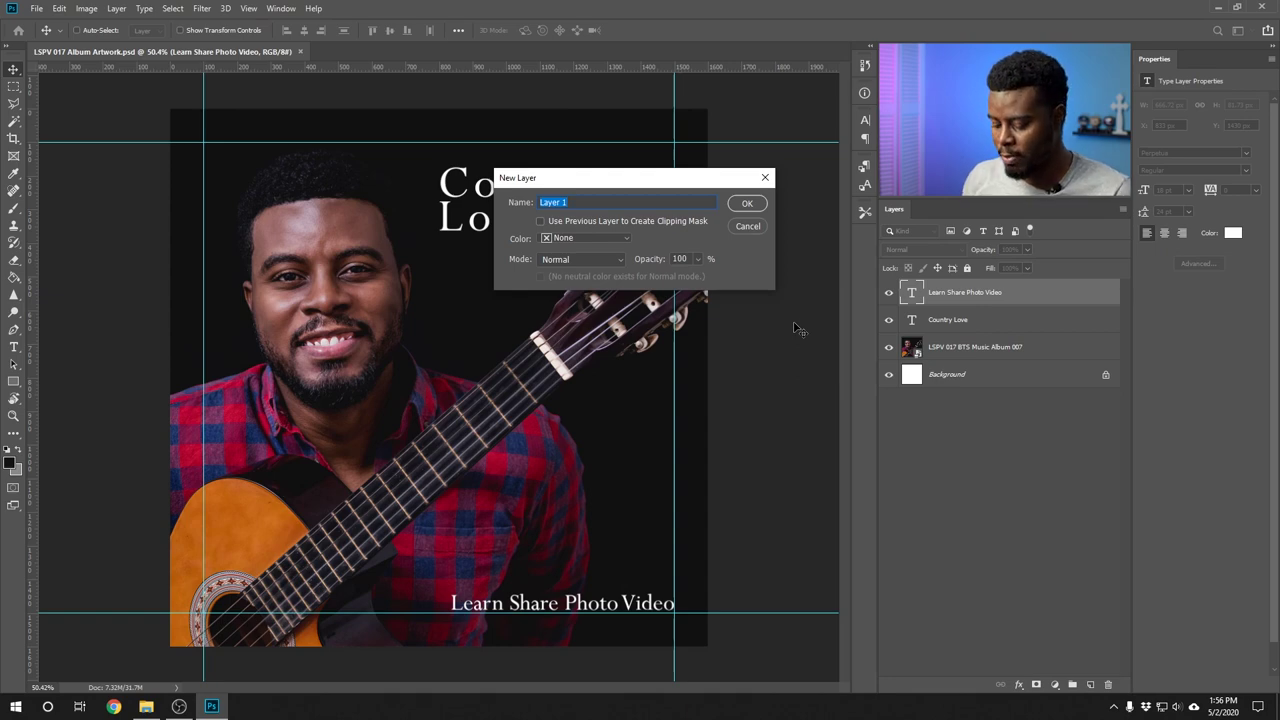
{"action": "type", "text": "Border"}
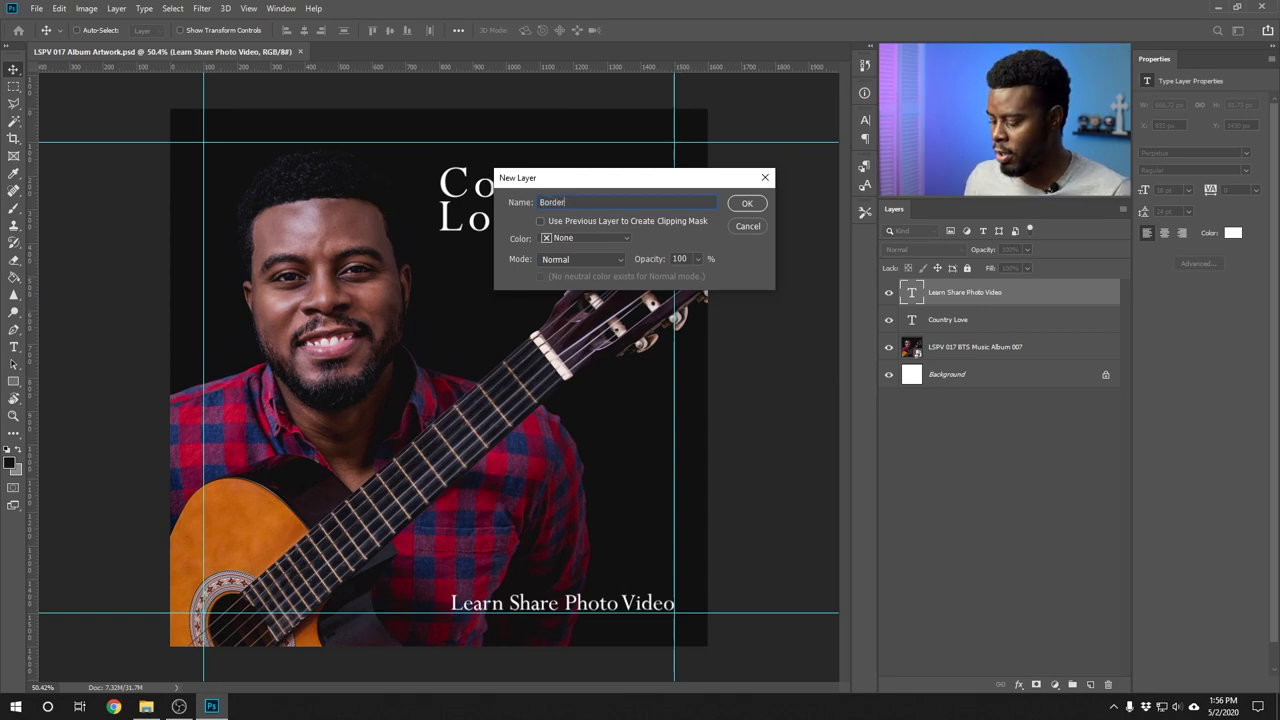
{"action": "key", "text": "Return"}
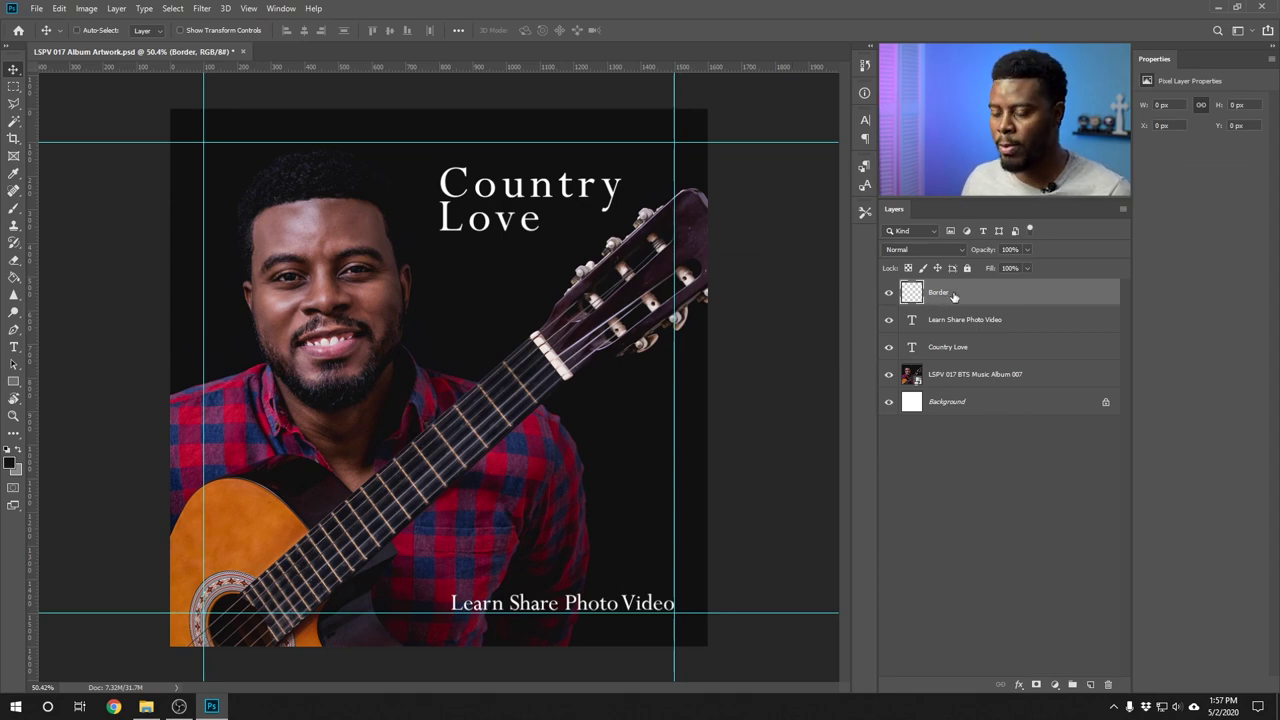
- Select the whole canvas and set up a stroke for the Border layer, 30 px wide in white #ffffff
{"action": "key", "text": "ctrl"}
{"action": "key", "text": "ctrl+a"}
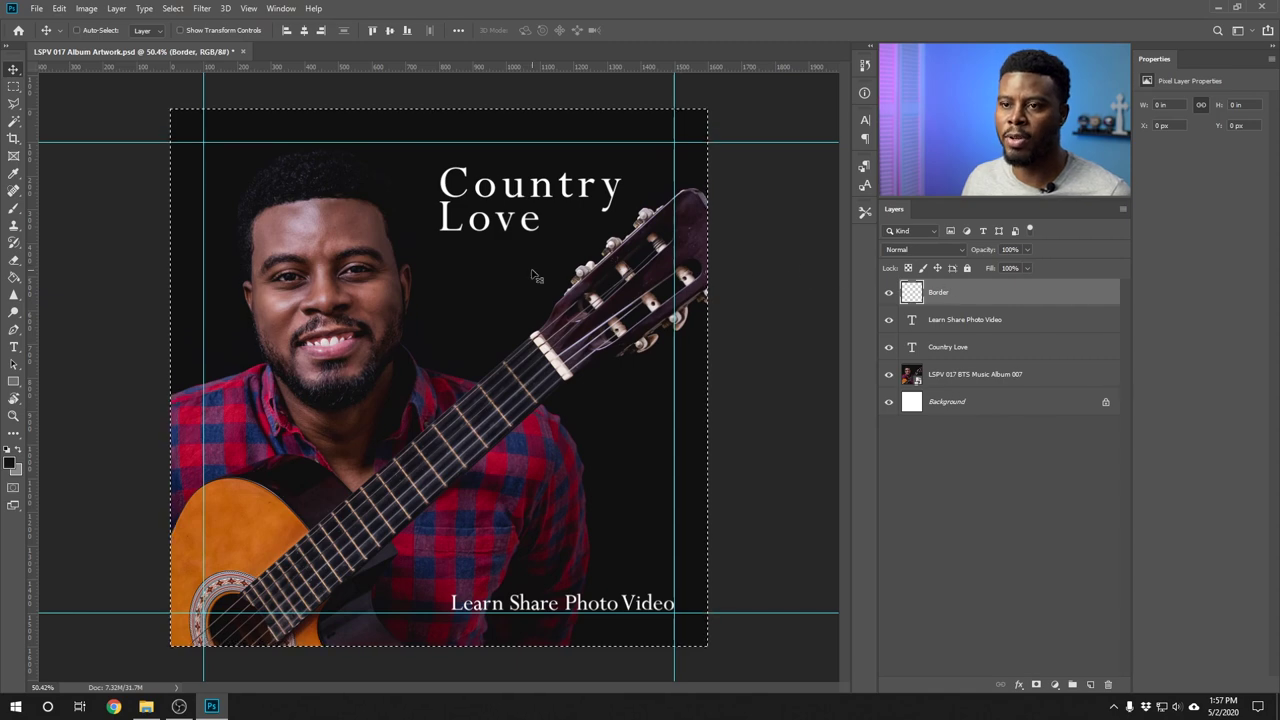
{"action": "left_click", "coordinate": [60, 8]}
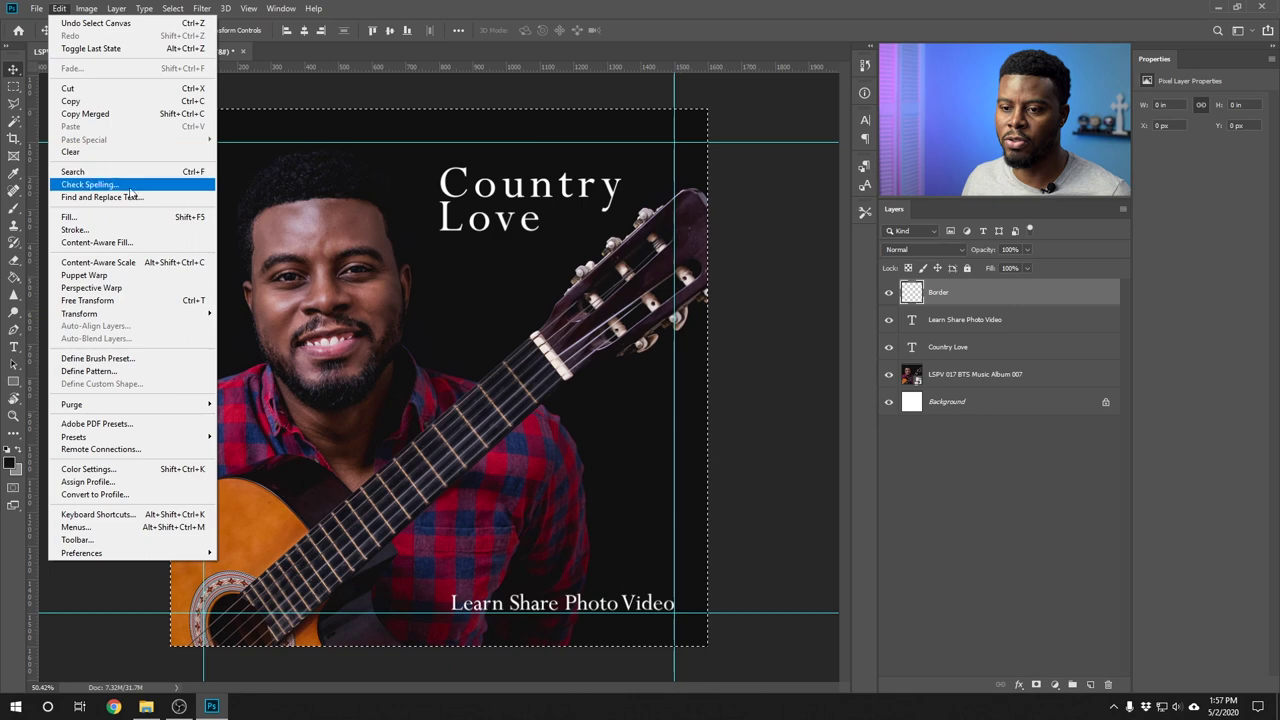
{"action": "left_click", "coordinate": [129, 231]}
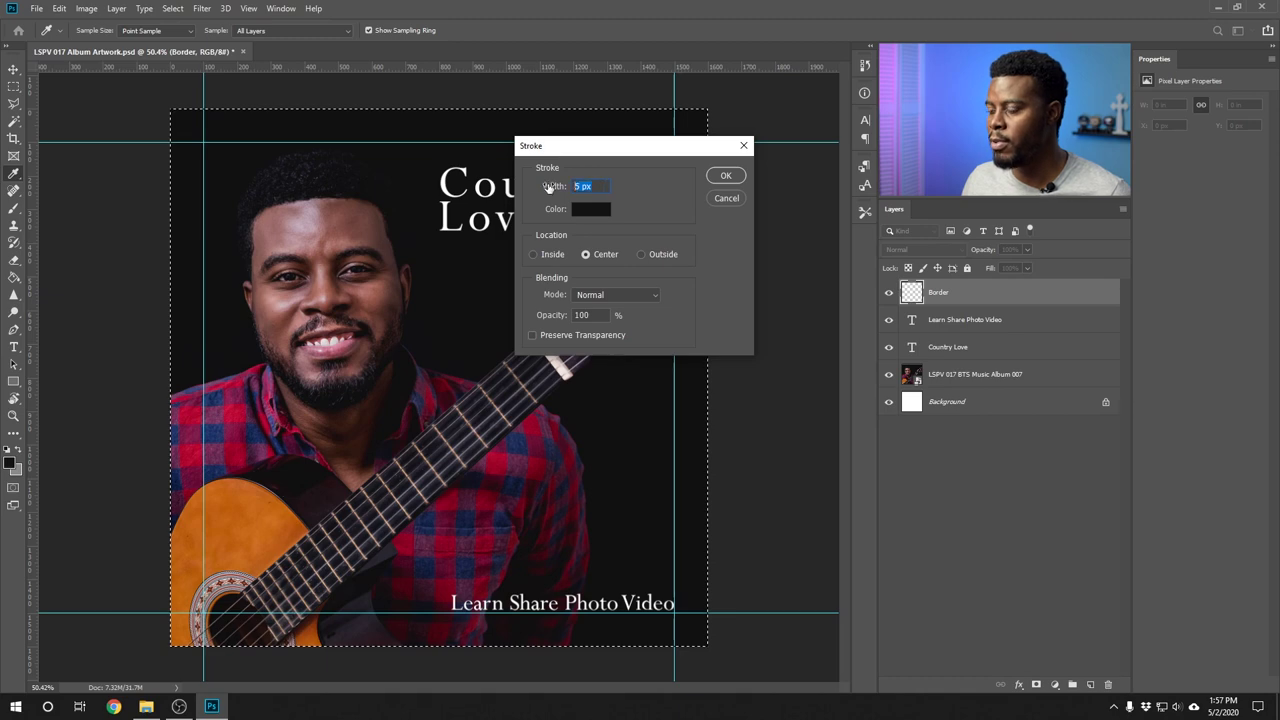
{"action": "type", "text": "30"}
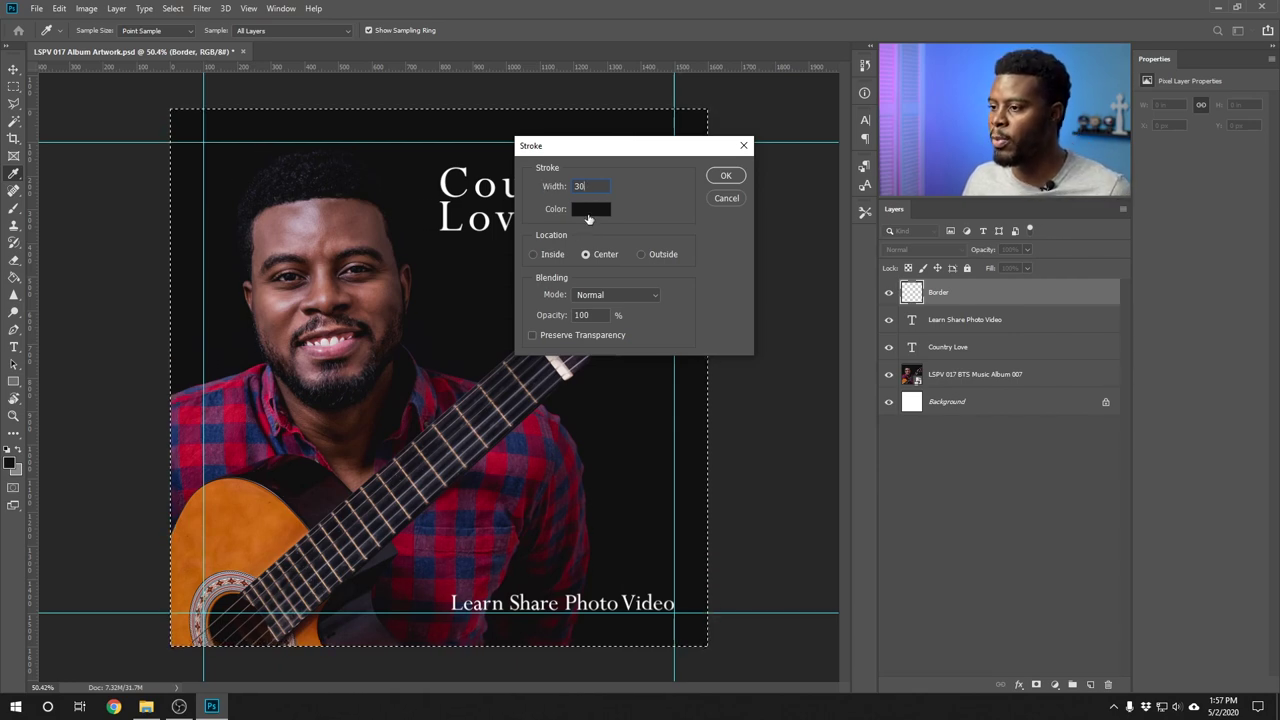
{"action": "left_click", "coordinate": [591, 209]}
{"action": "type", "text": "ffffff"}
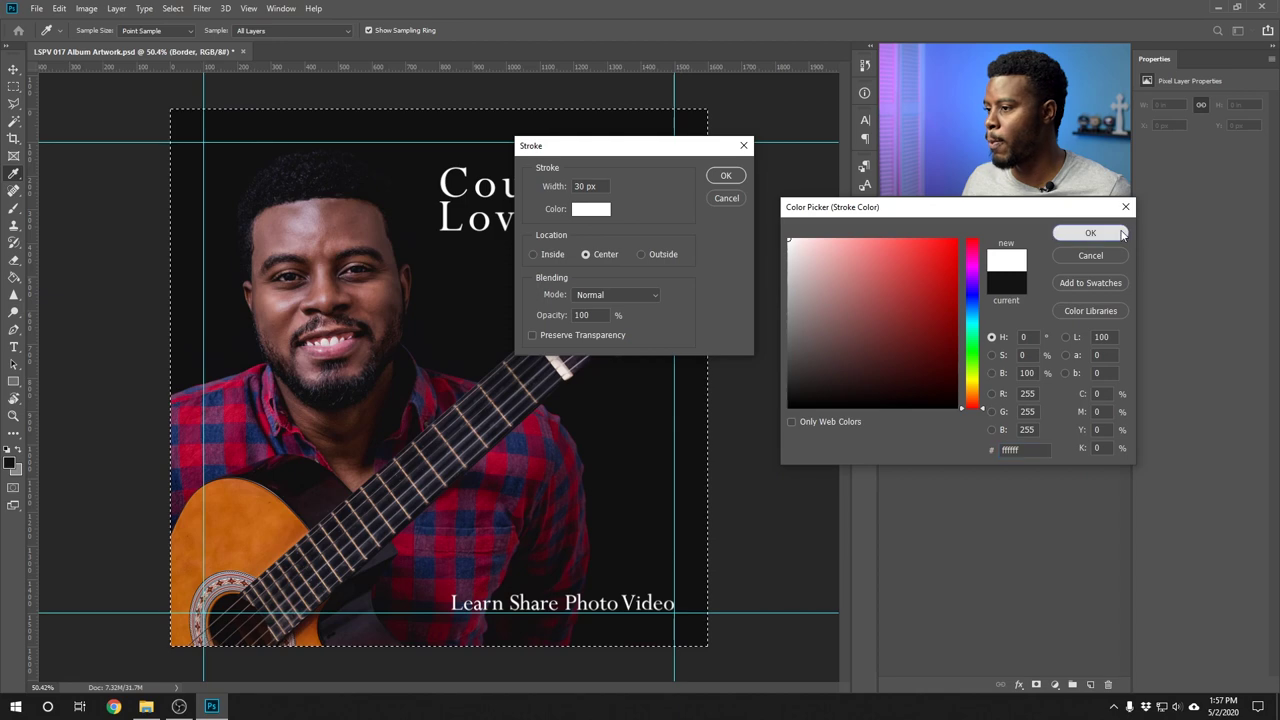
{"action": "left_click", "coordinate": [1090, 232]}
- Apply the border stroke with its location set to Inside, deselect the canvas and save the document
{"action": "left_click", "coordinate": [548, 254]}
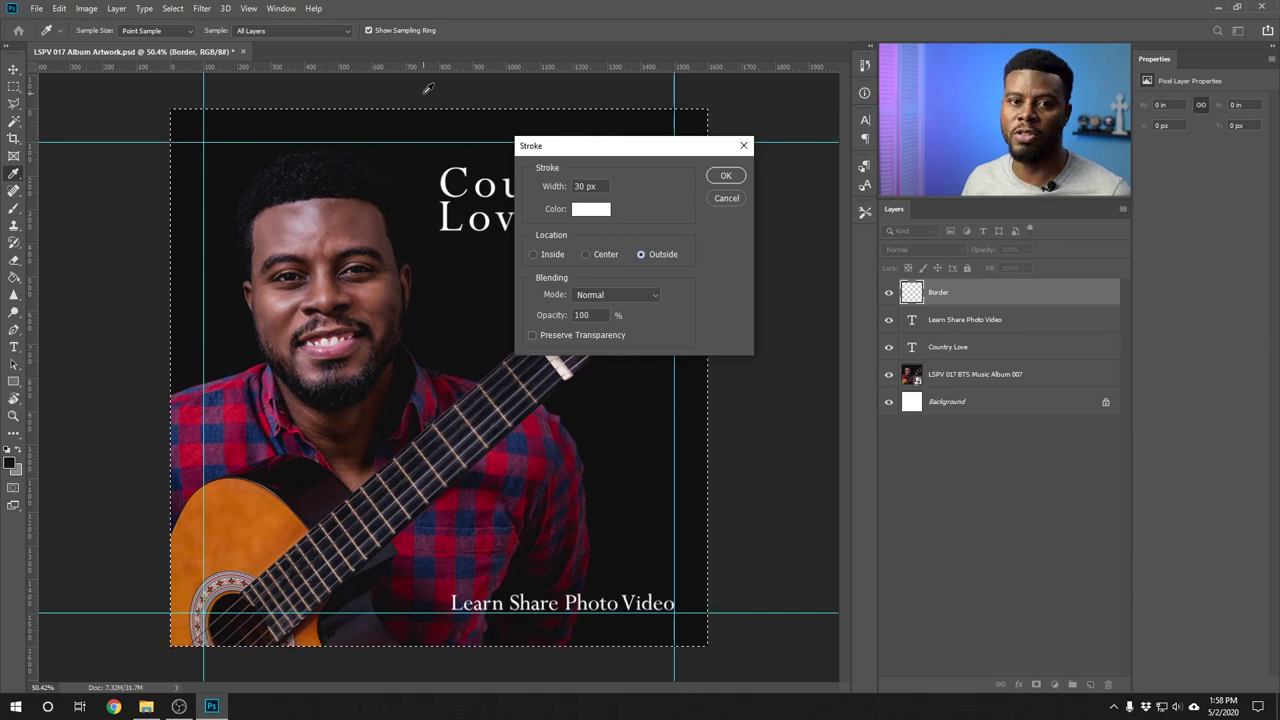
{"action": "left_click", "coordinate": [556, 254]}
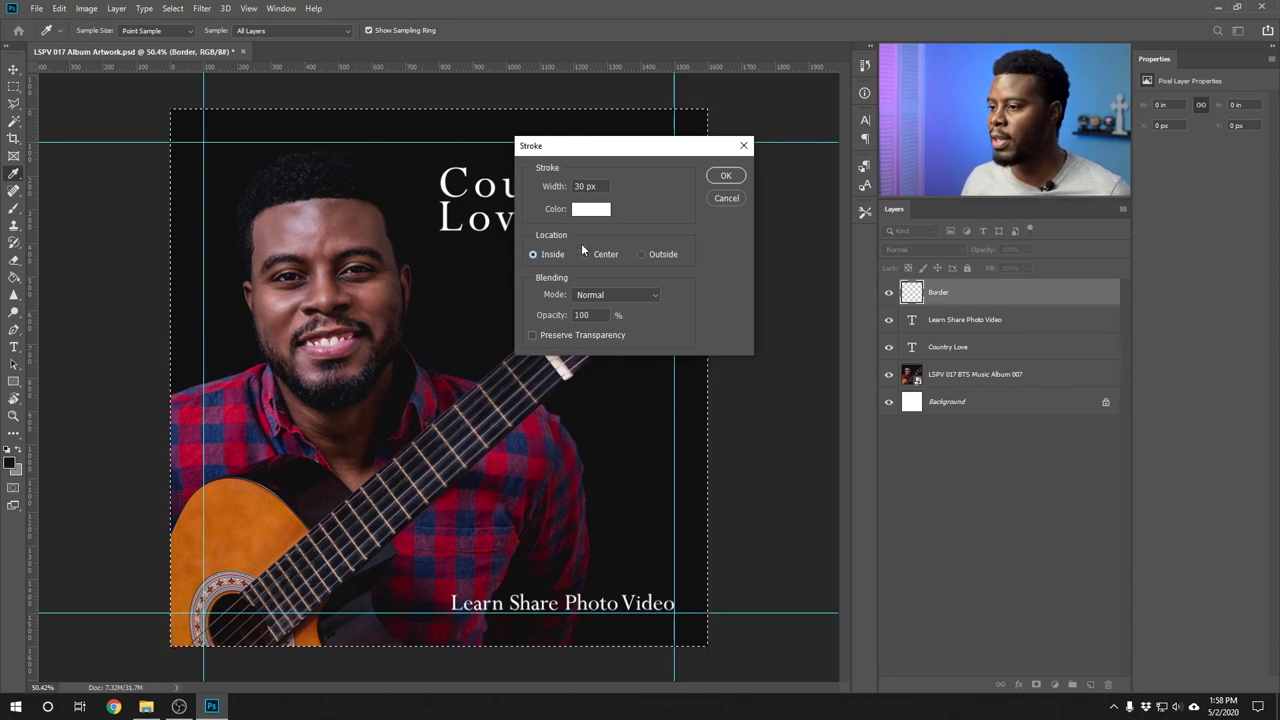
{"action": "left_click", "coordinate": [727, 176]}
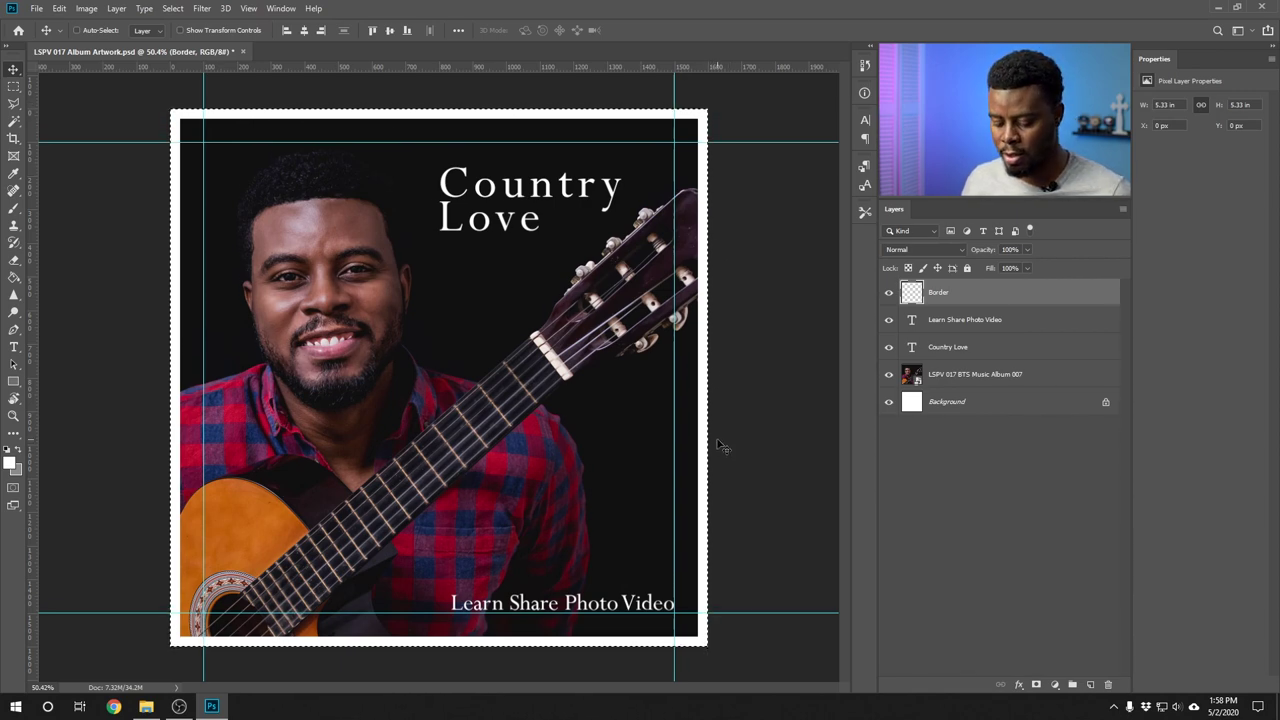
{"action": "key", "text": "ctrl+d"}
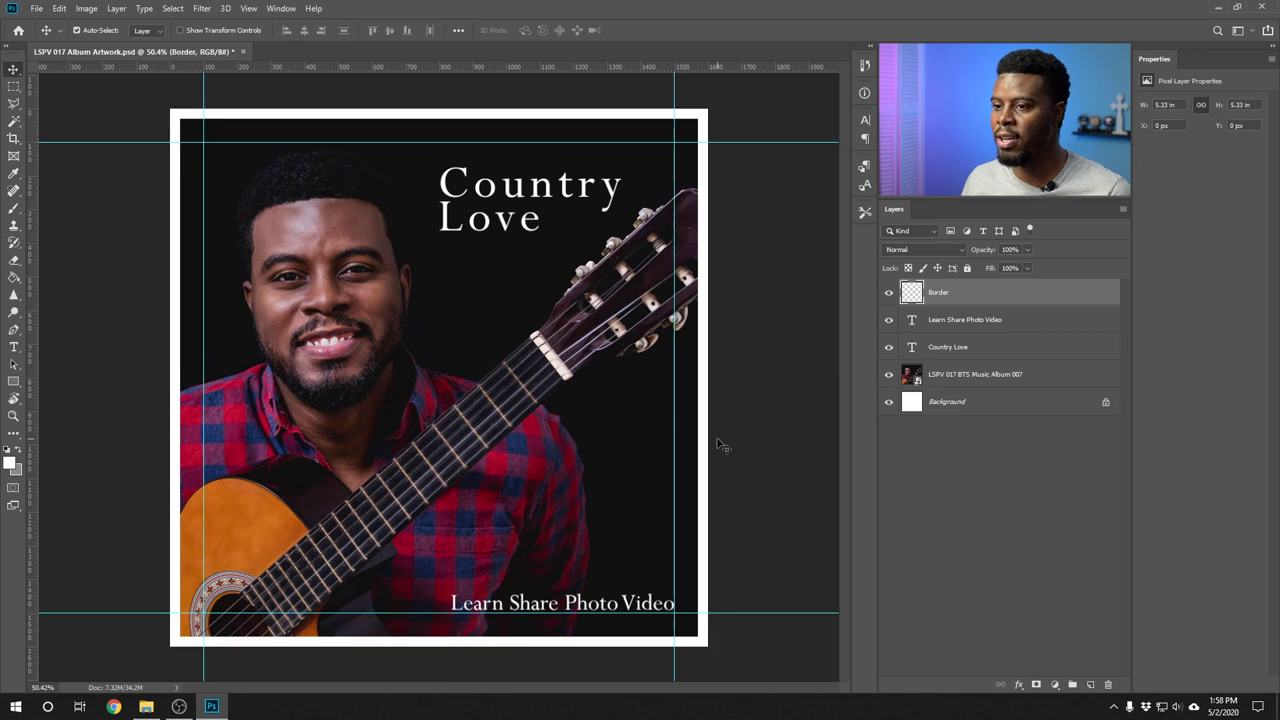
{"action": "key", "text": "ctrl"}
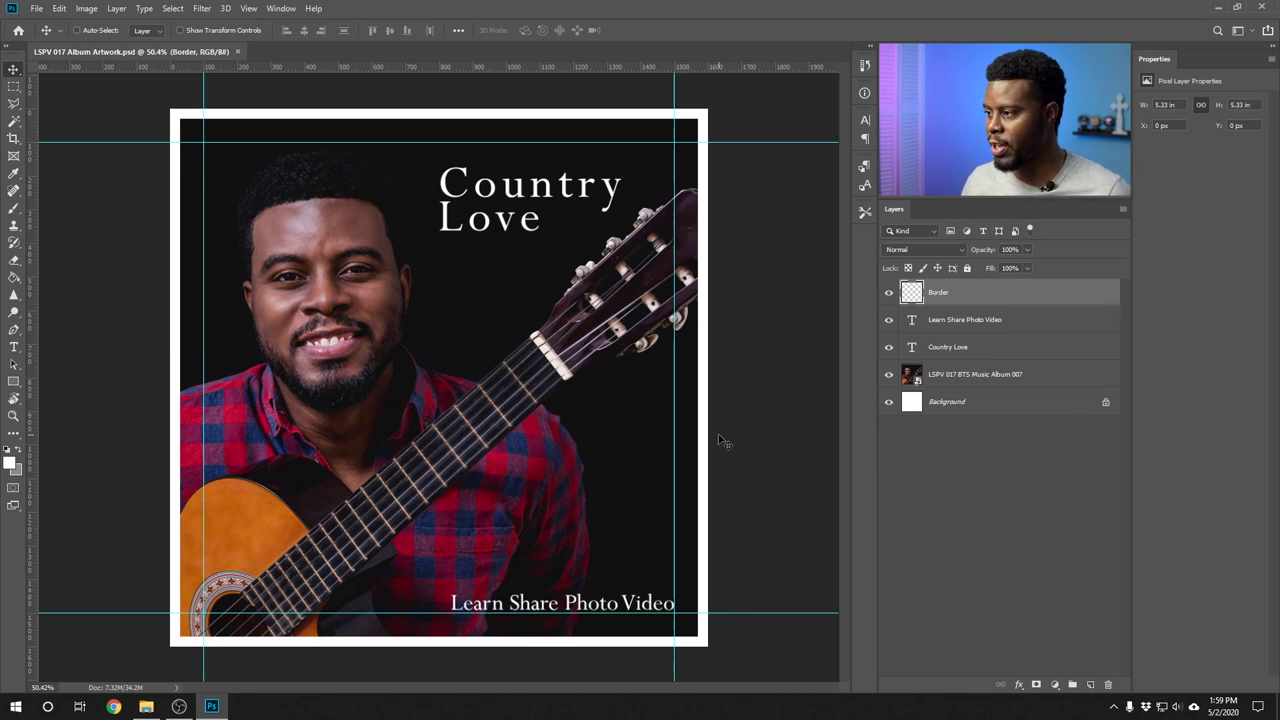
- Draw a square rectangle shape about 1473 px wide just inside the white border, starting at about X 61 px, Y 61 px
{"action": "key", "text": "u"}
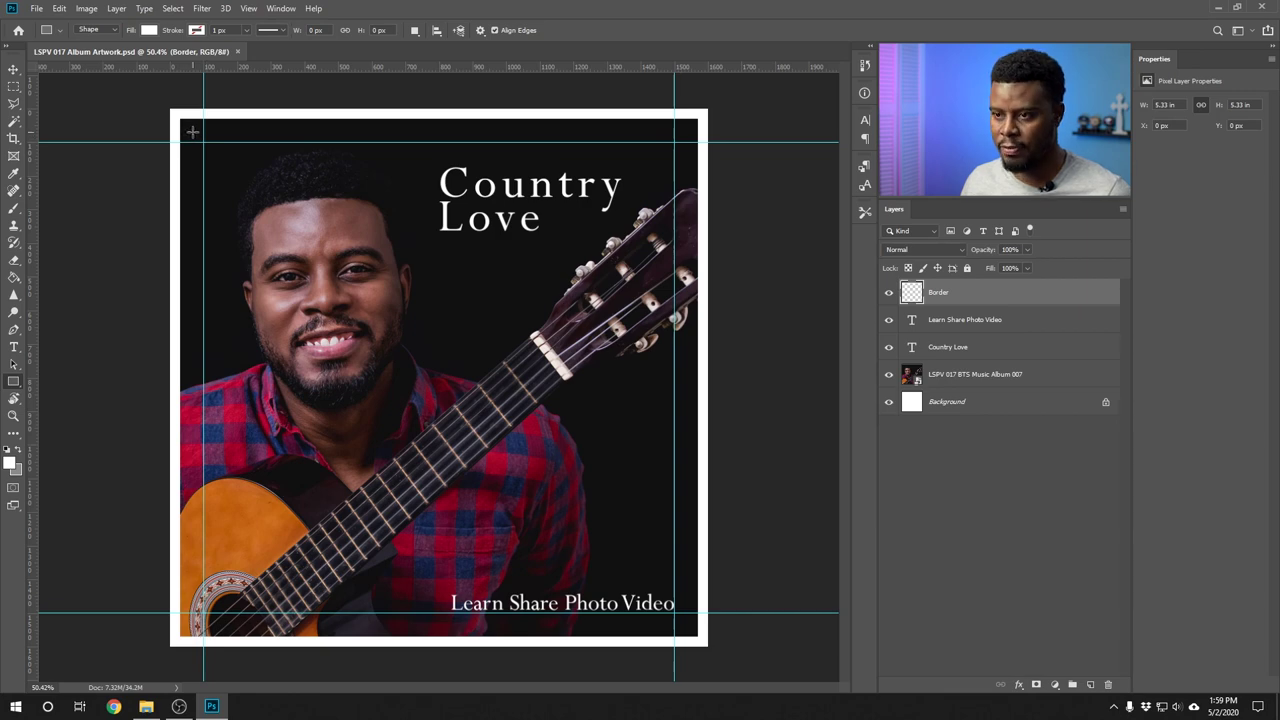
{"action": "left_click_drag", "start_coordinate": [190, 129], "coordinate": [690, 624]}
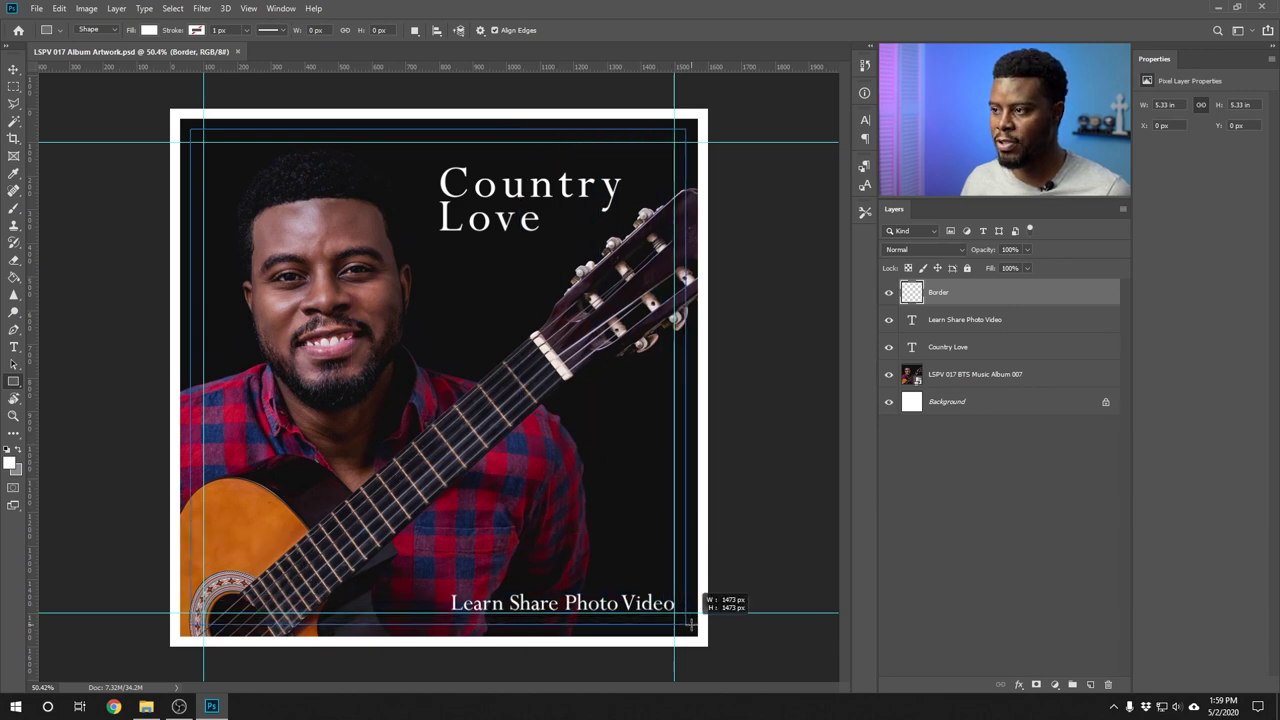
{"action": "left_click_drag", "start_coordinate": [690, 624], "coordinate": [690, 624]}
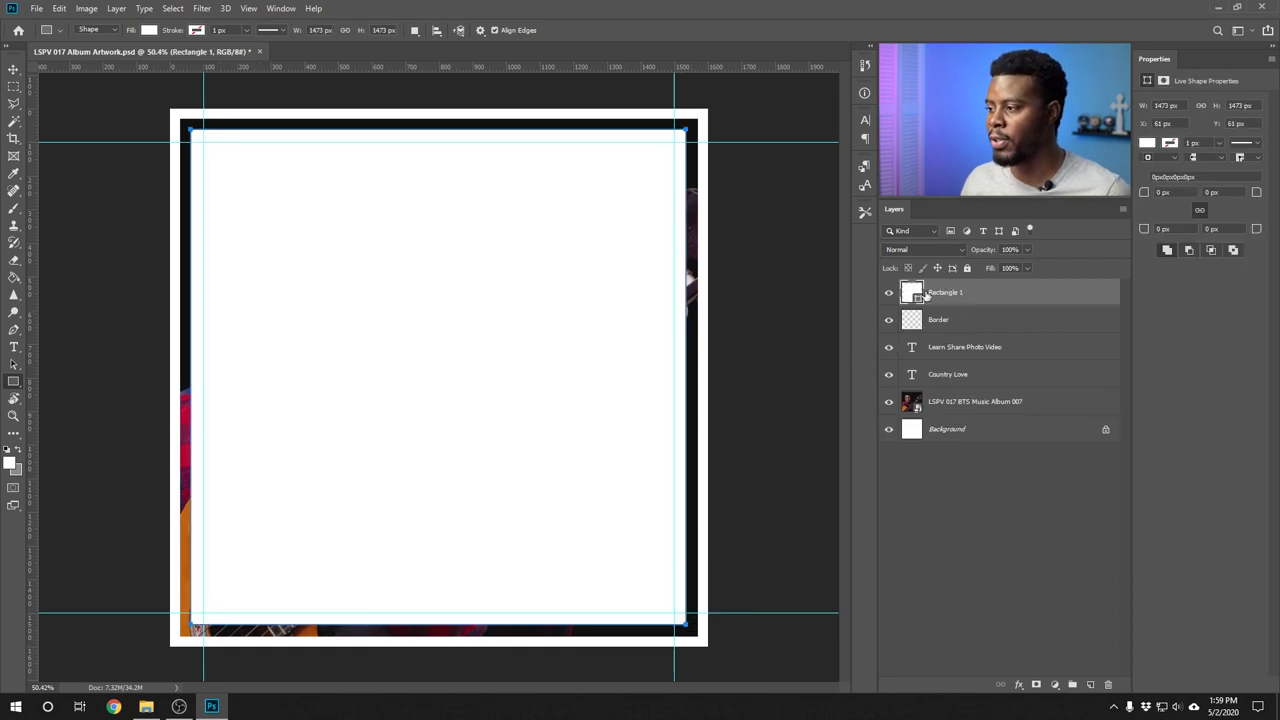
- Remove the rectangle's fill and give it a white stroke 10 px wide
{"action": "left_click", "coordinate": [148, 31]}
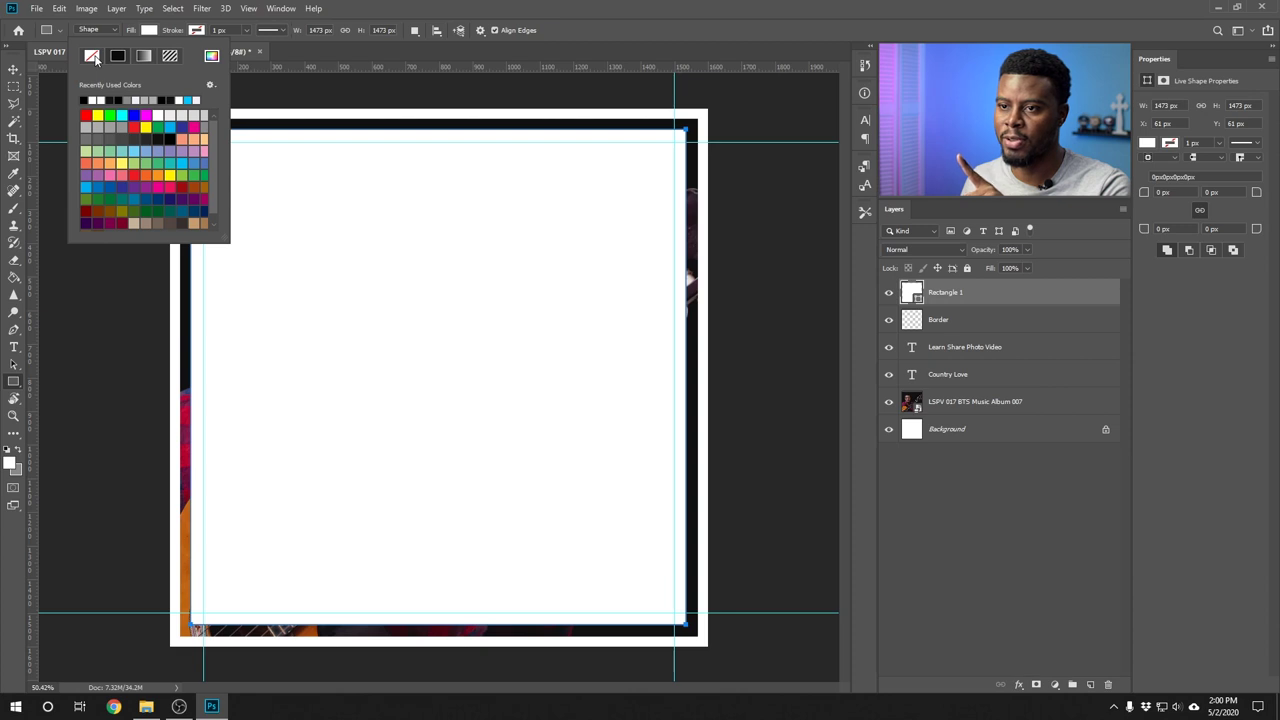
{"action": "left_click", "coordinate": [93, 57]}
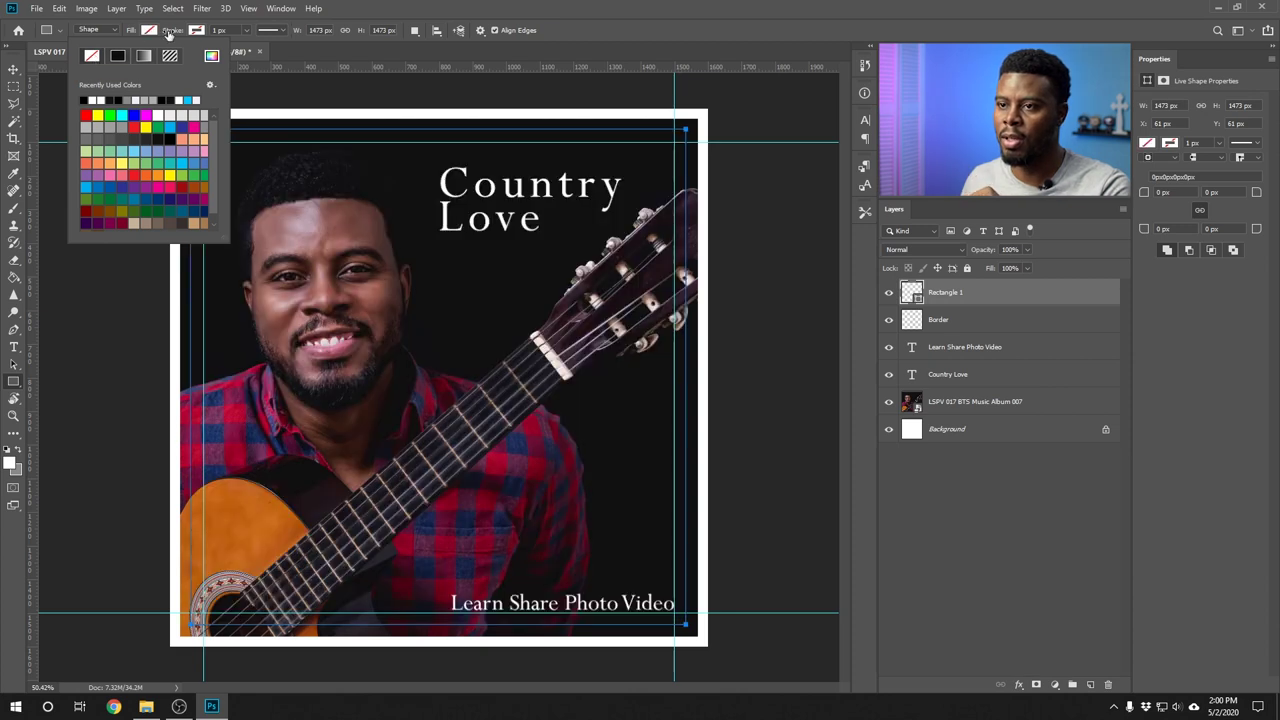
{"action": "left_click", "coordinate": [197, 32]}
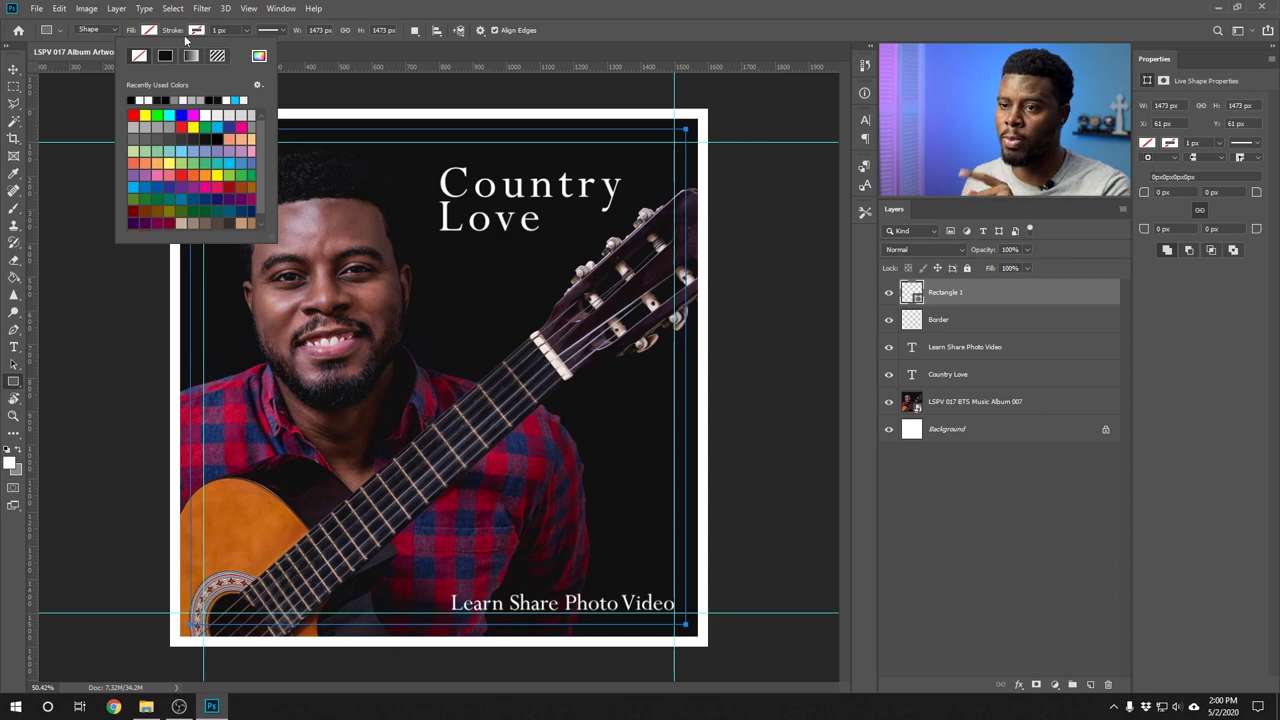
{"action": "left_click", "coordinate": [145, 98]}
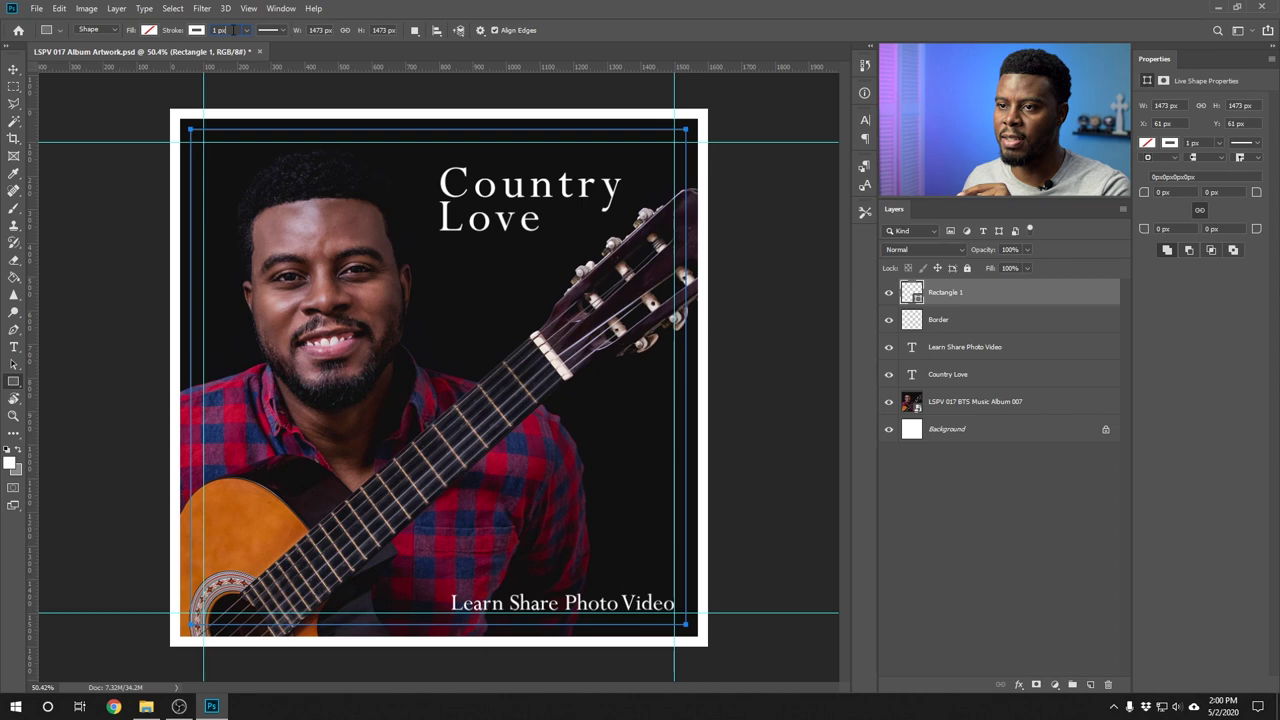
{"action": "type", "text": "10"}
{"action": "key", "text": "Return"}
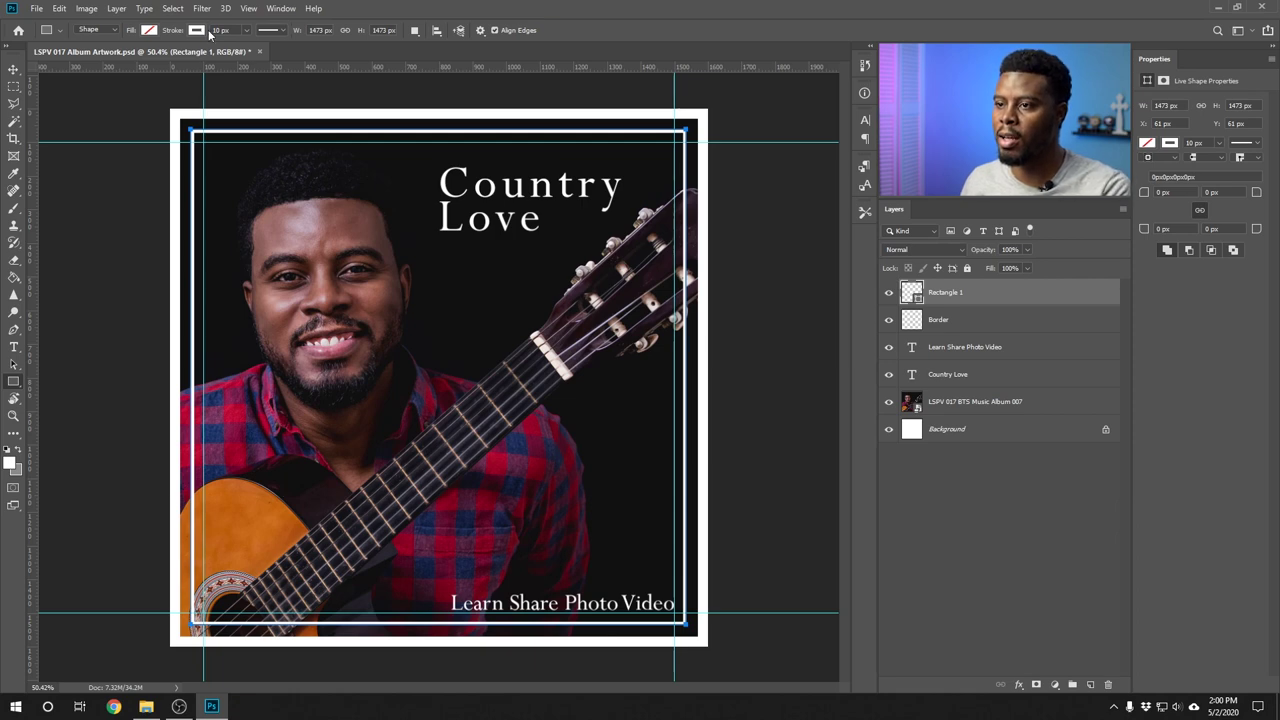
- Link the rectangle's width and height and set its size to 1500 px
{"action": "left_click", "coordinate": [345, 31]}
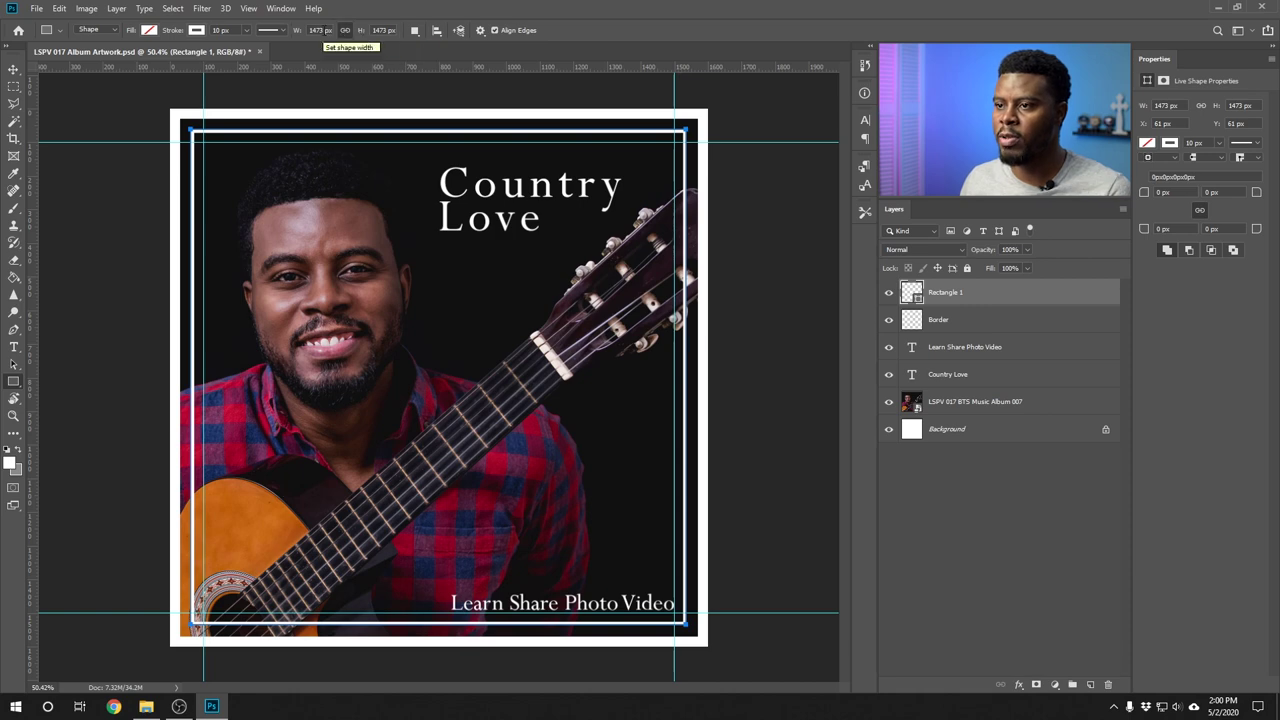
{"action": "left_click", "coordinate": [318, 30]}
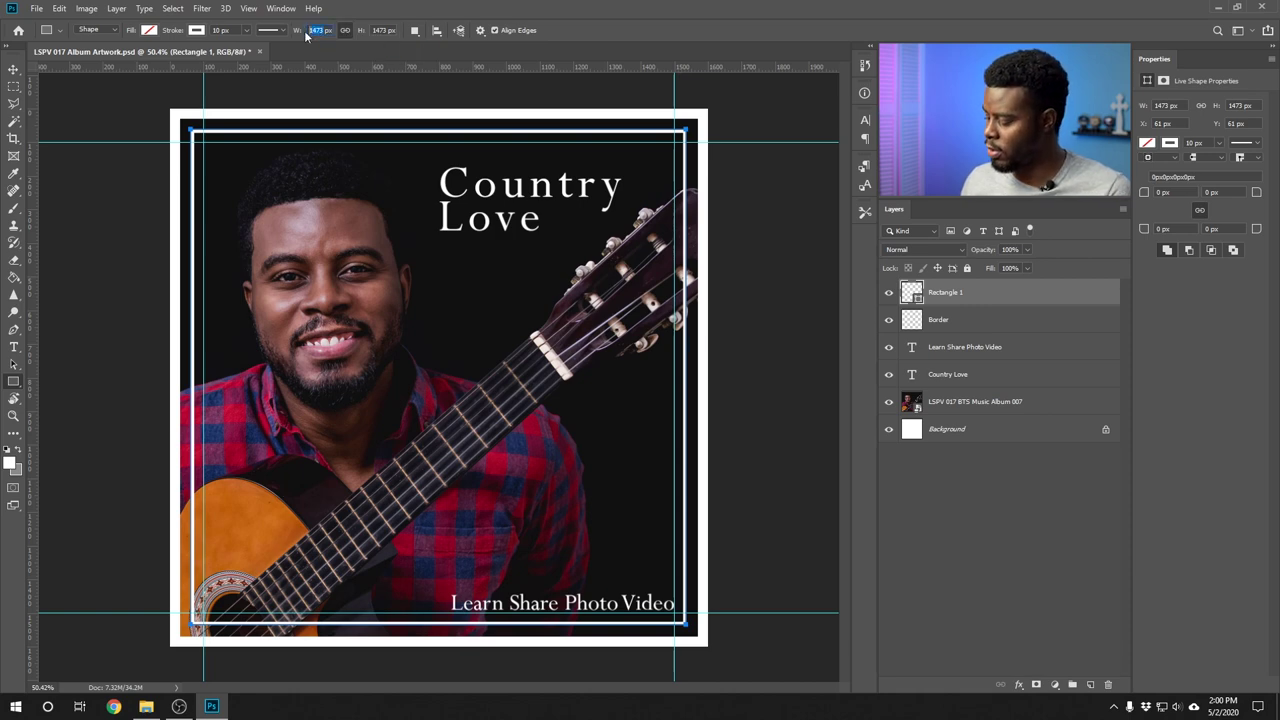
{"action": "type", "text": "1"}
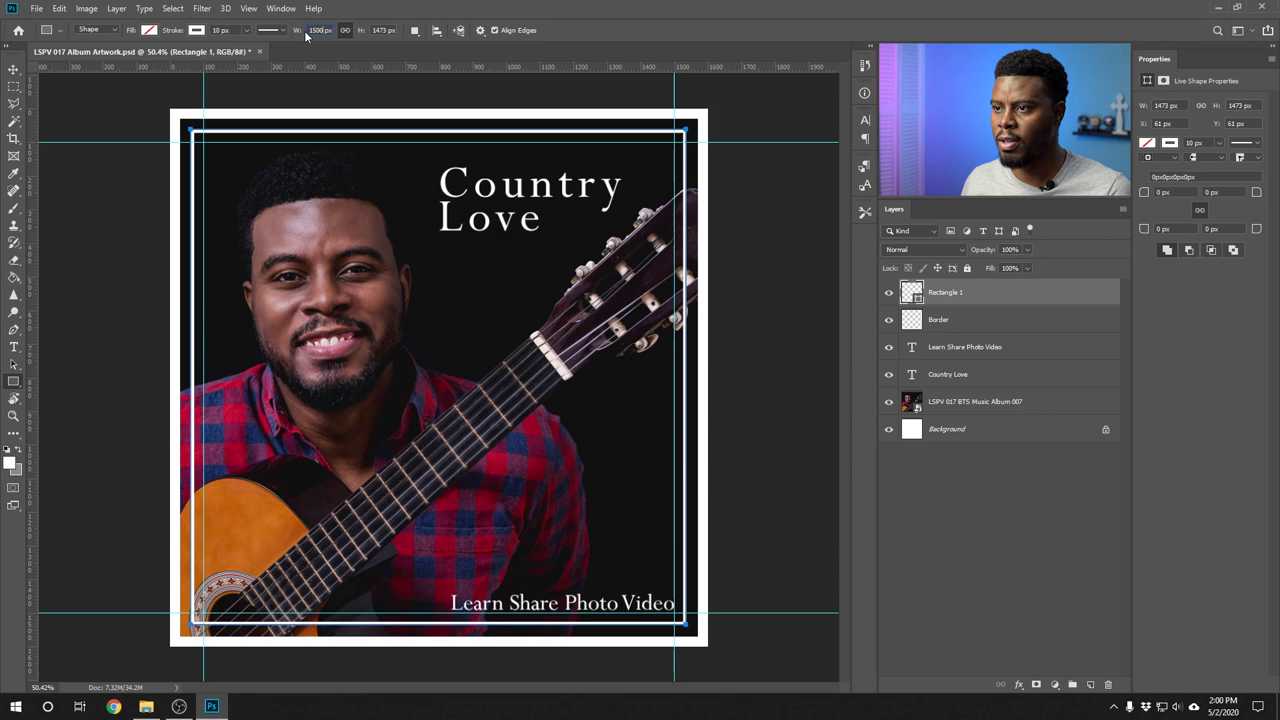
{"action": "key", "text": "Return"}
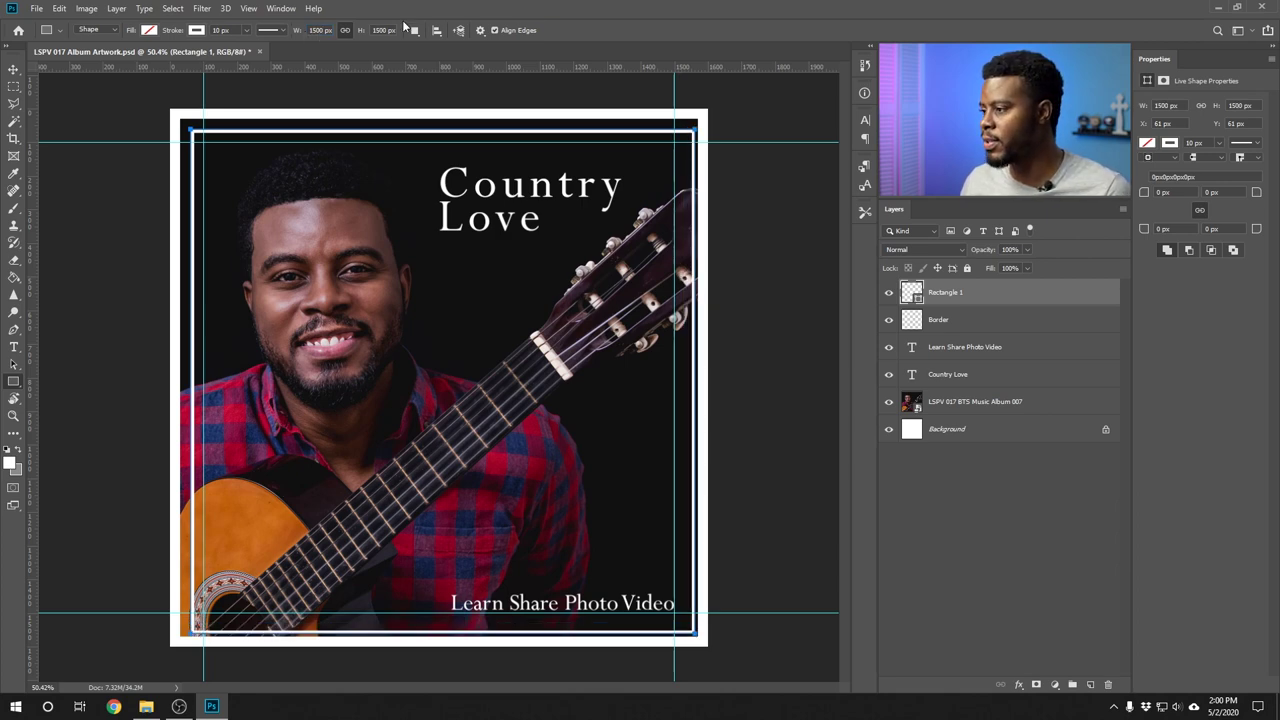
- Center the rectangle horizontally and vertically on the Background layer and save the document
{"action": "left_click", "coordinate": [1003, 437], "text": "ctrl"}
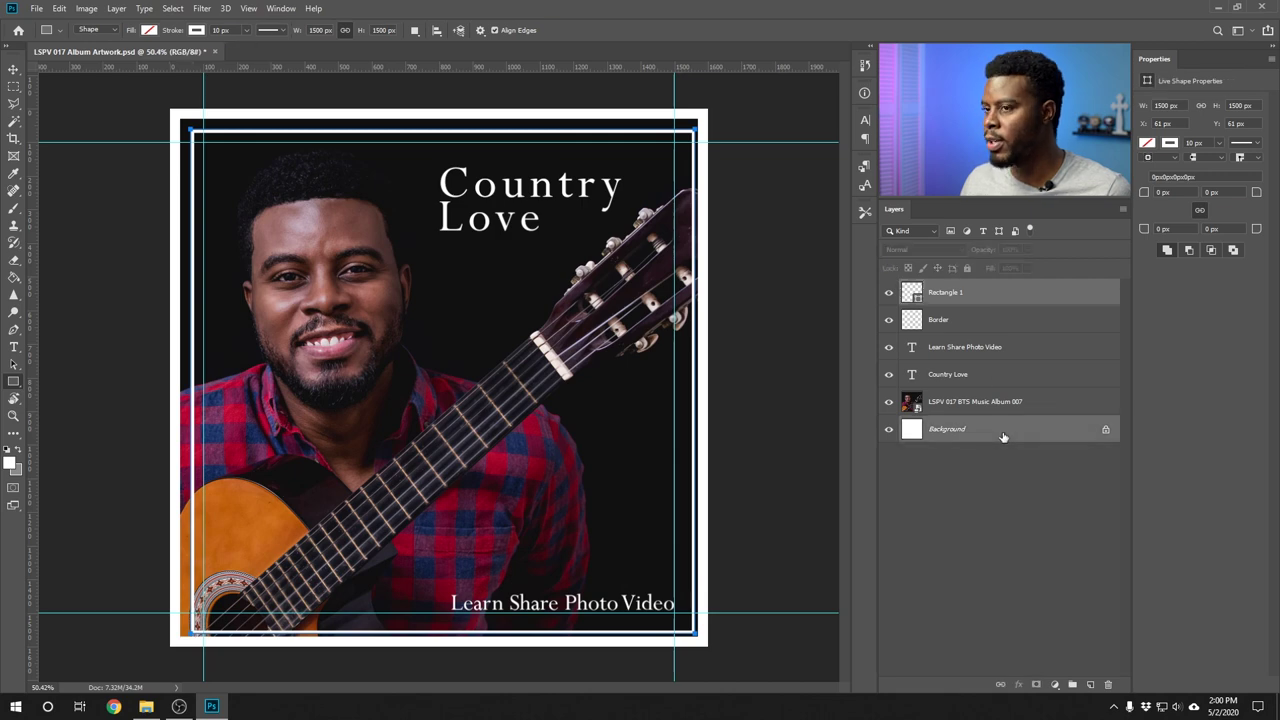
{"action": "key", "text": "v"}
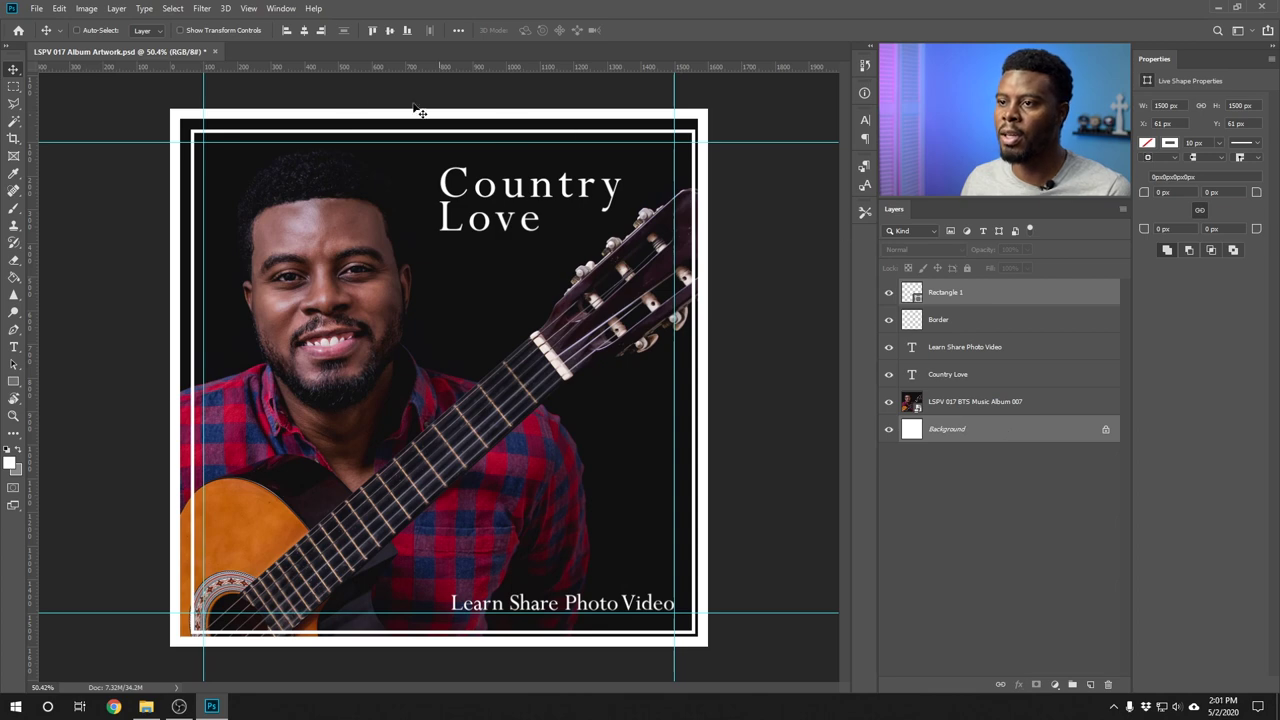
{"action": "left_click", "coordinate": [304, 31]}
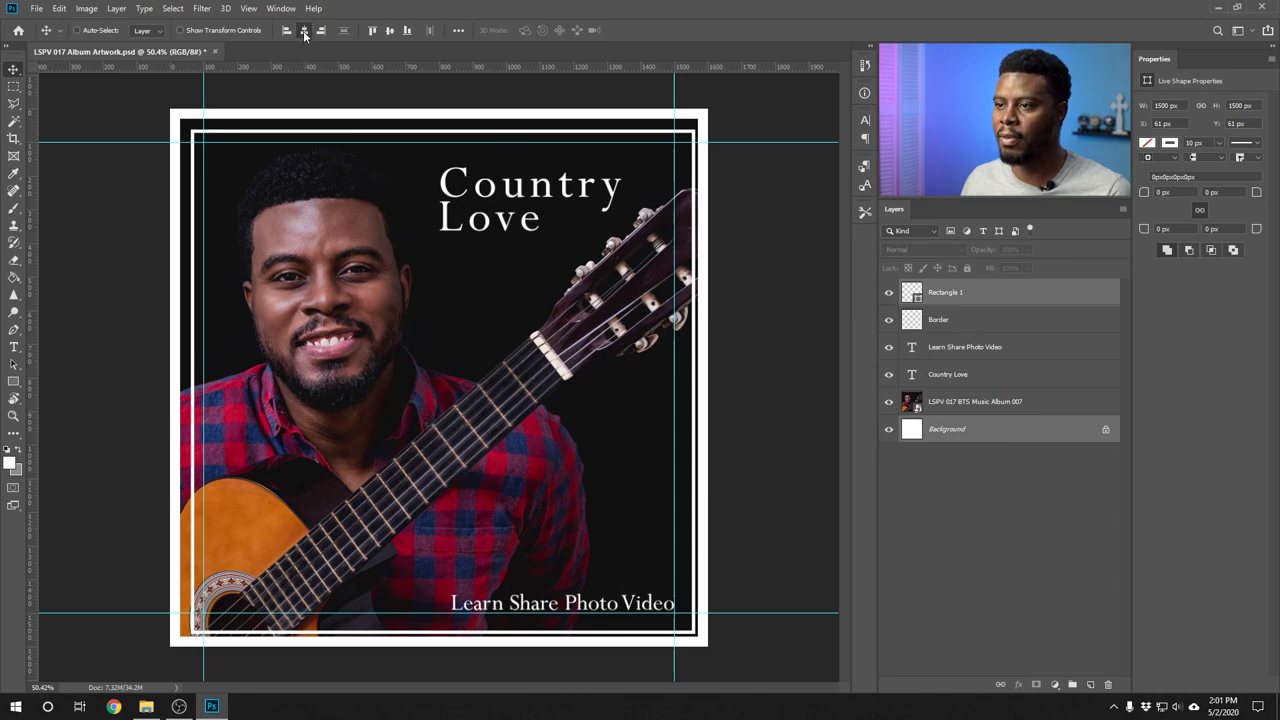
{"action": "left_click", "coordinate": [389, 31]}
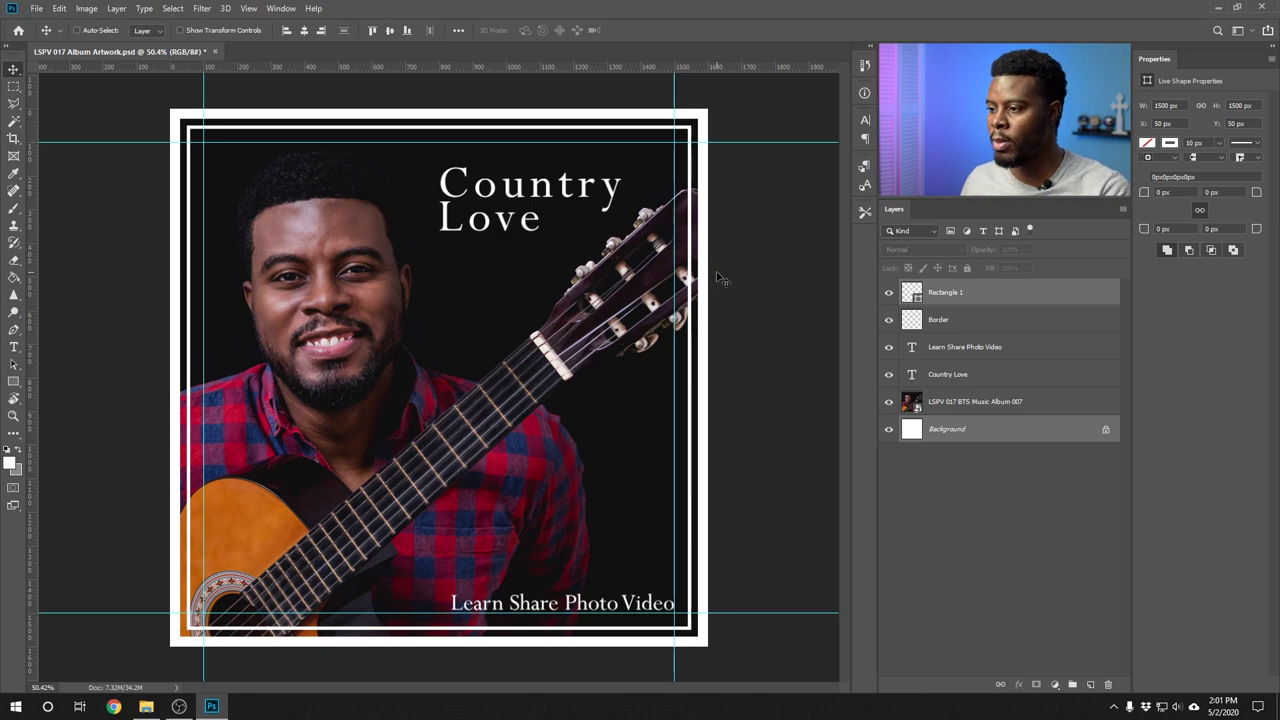
{"action": "key", "text": "ctrl+s"}
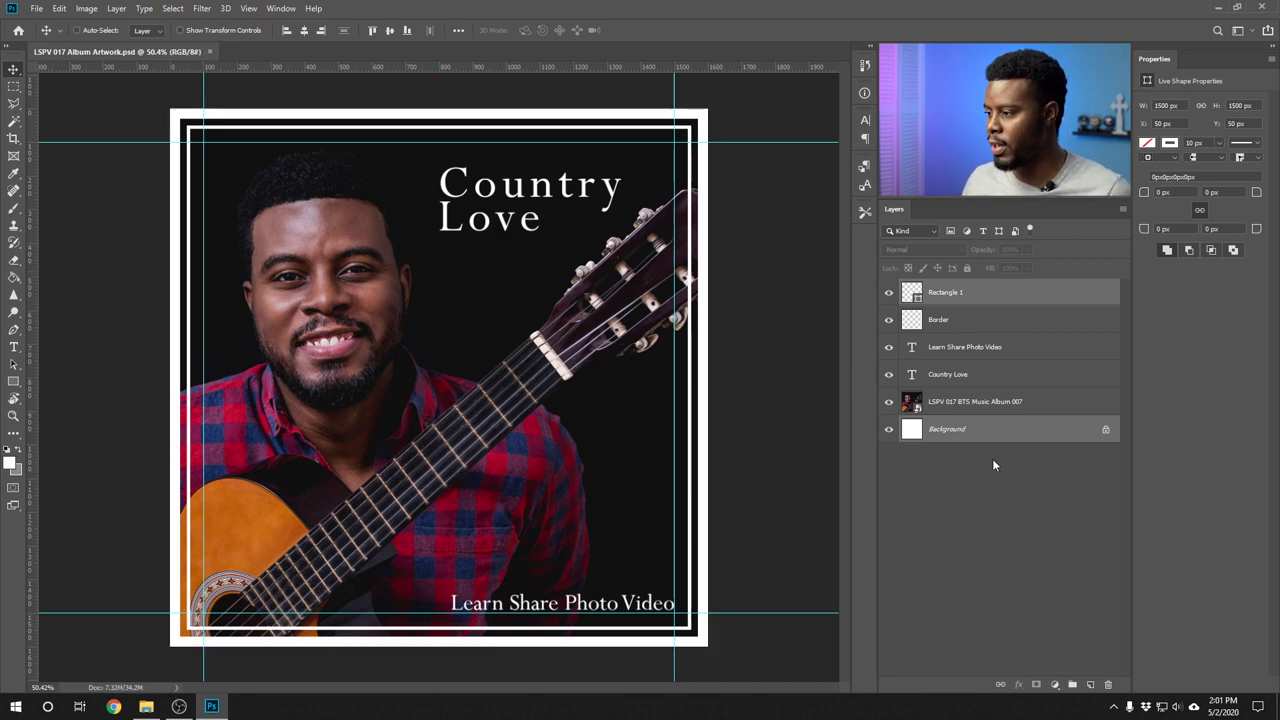
- Set the Country Love title layer's text to All Caps
{"action": "left_click", "coordinate": [985, 433]}
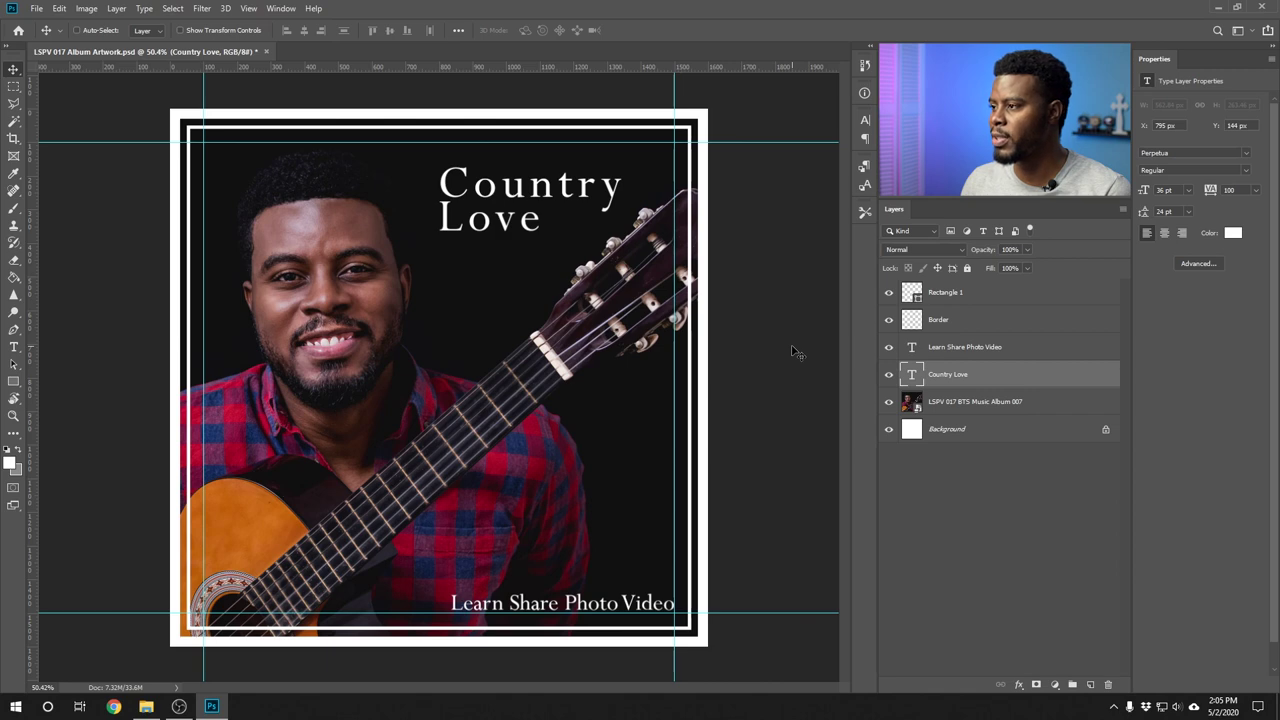
{"action": "left_click", "coordinate": [866, 122]}
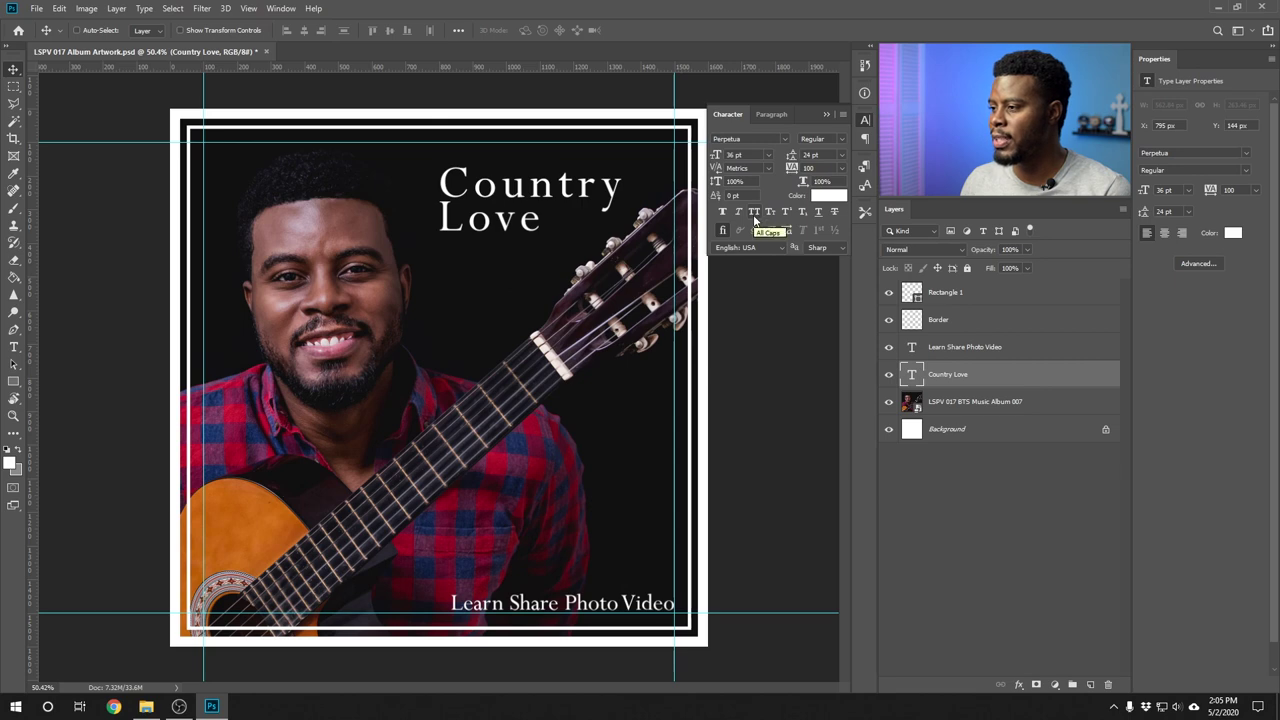
{"action": "left_click", "coordinate": [754, 213]}
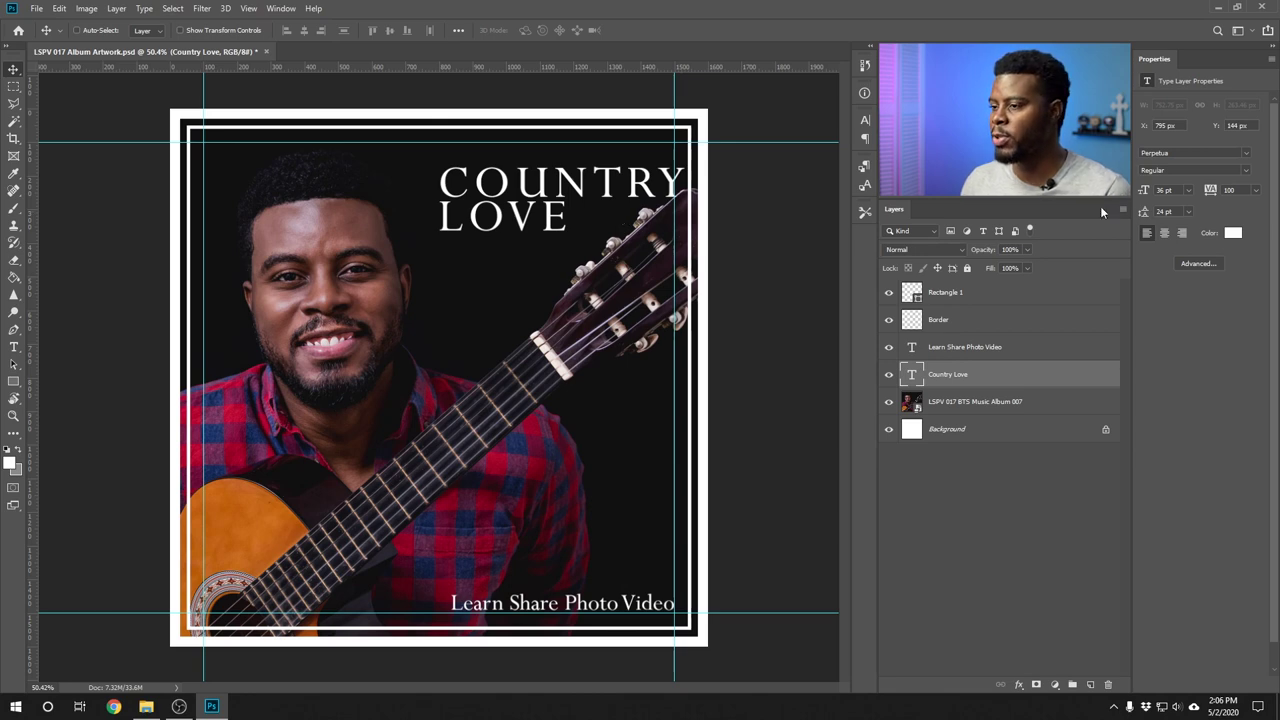
- Set the Country Love title's font size to 33 pt and move it slightly up and left, to about X 767 px, Y 116 px
{"action": "left_click", "coordinate": [1190, 190]}
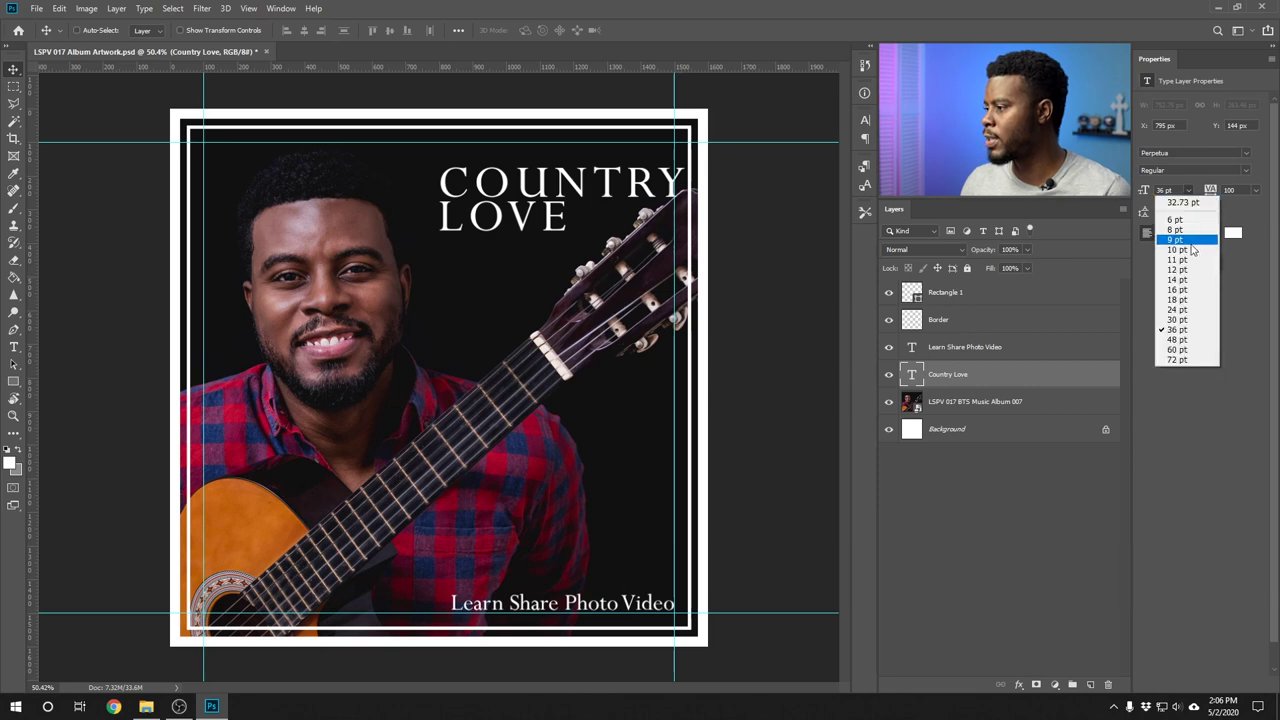
{"action": "left_click", "coordinate": [1193, 320]}
{"action": "left_click", "coordinate": [1176, 190]}
{"action": "key", "text": "Up"}
{"action": "key", "text": "Up"}
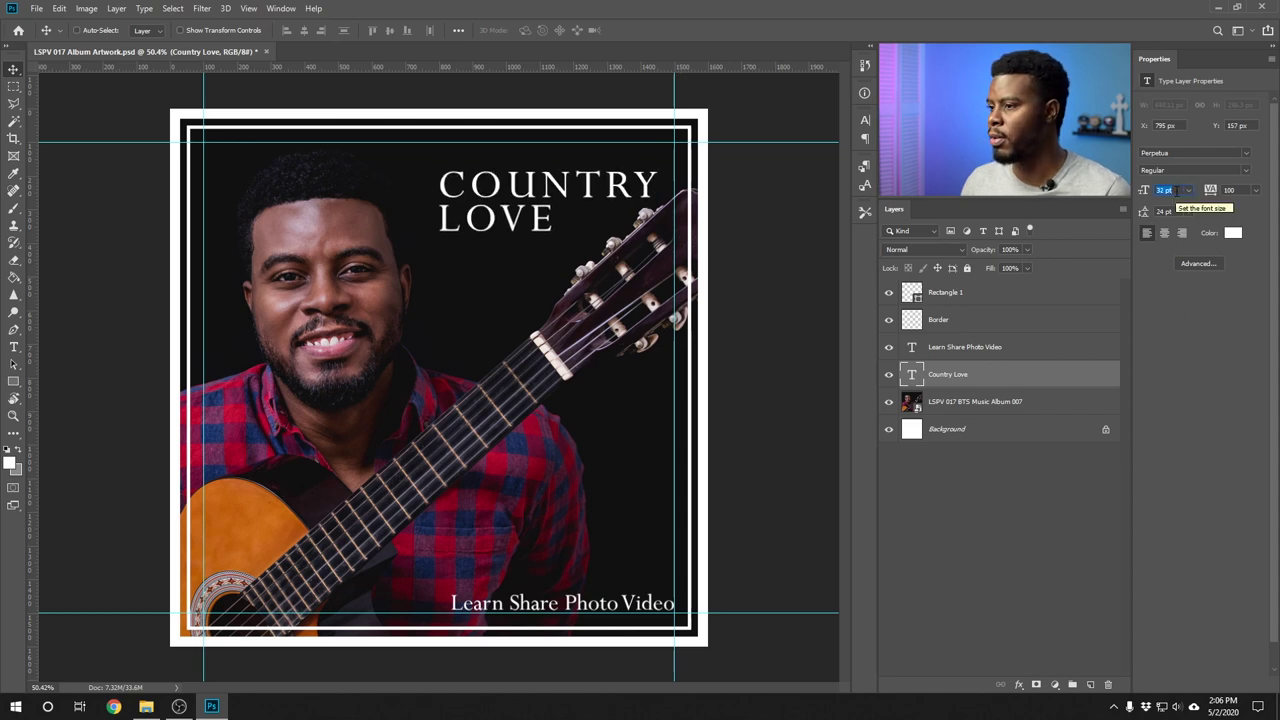
{"action": "key", "text": "Up"}
{"action": "key", "text": "Up"}
{"action": "scroll", "coordinate": [1176, 195], "scroll_direction": "down", "scroll_amount": 1}
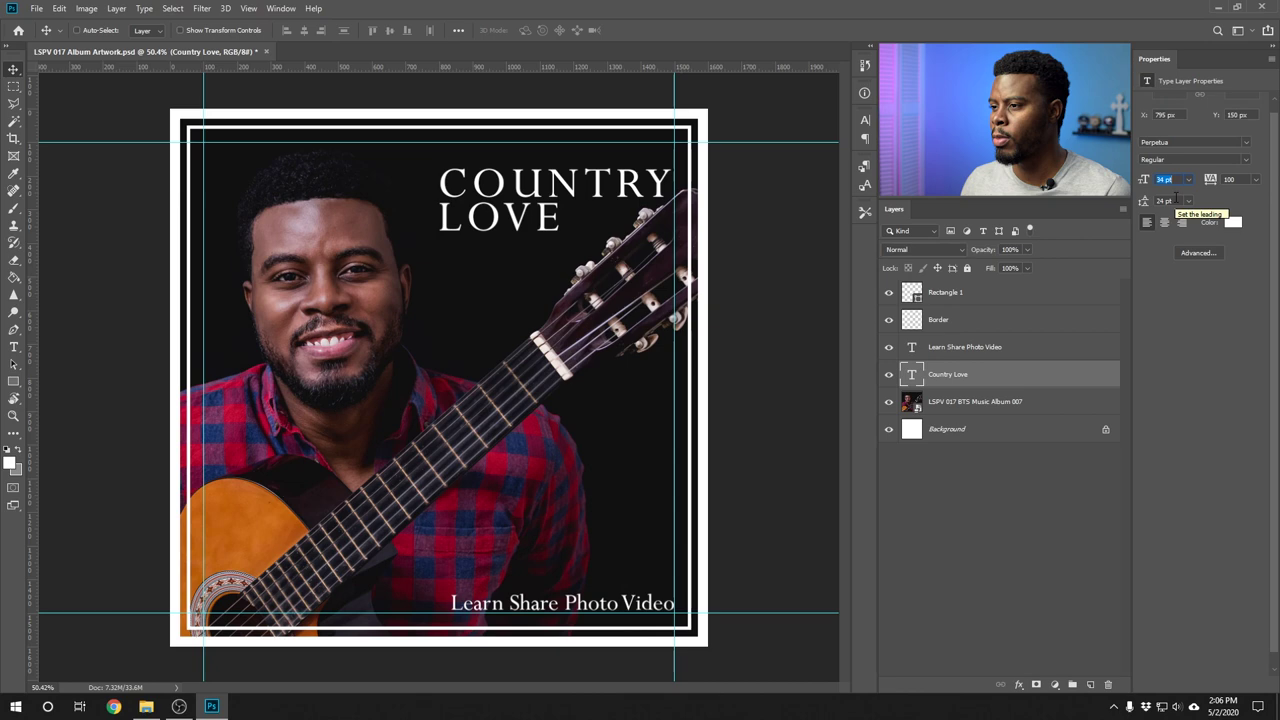
{"action": "key", "text": "Down"}
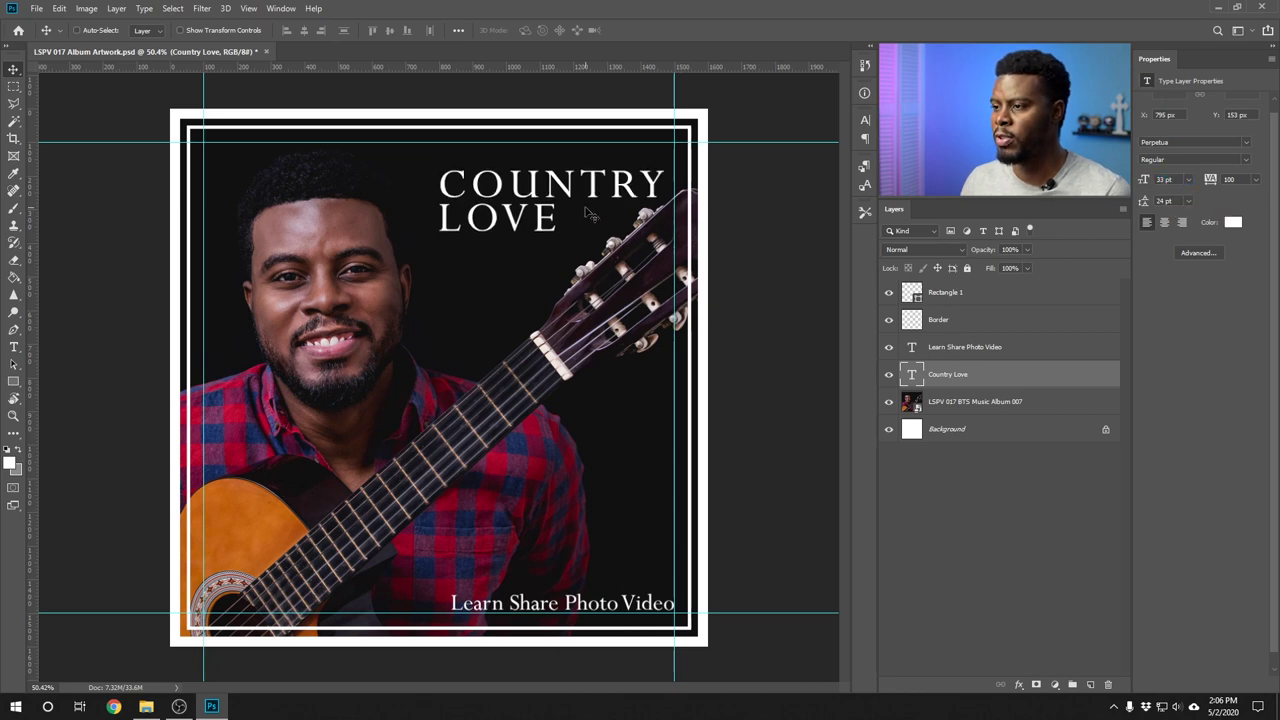
{"action": "left_click_drag", "start_coordinate": [590, 213], "coordinate": [577, 201]}
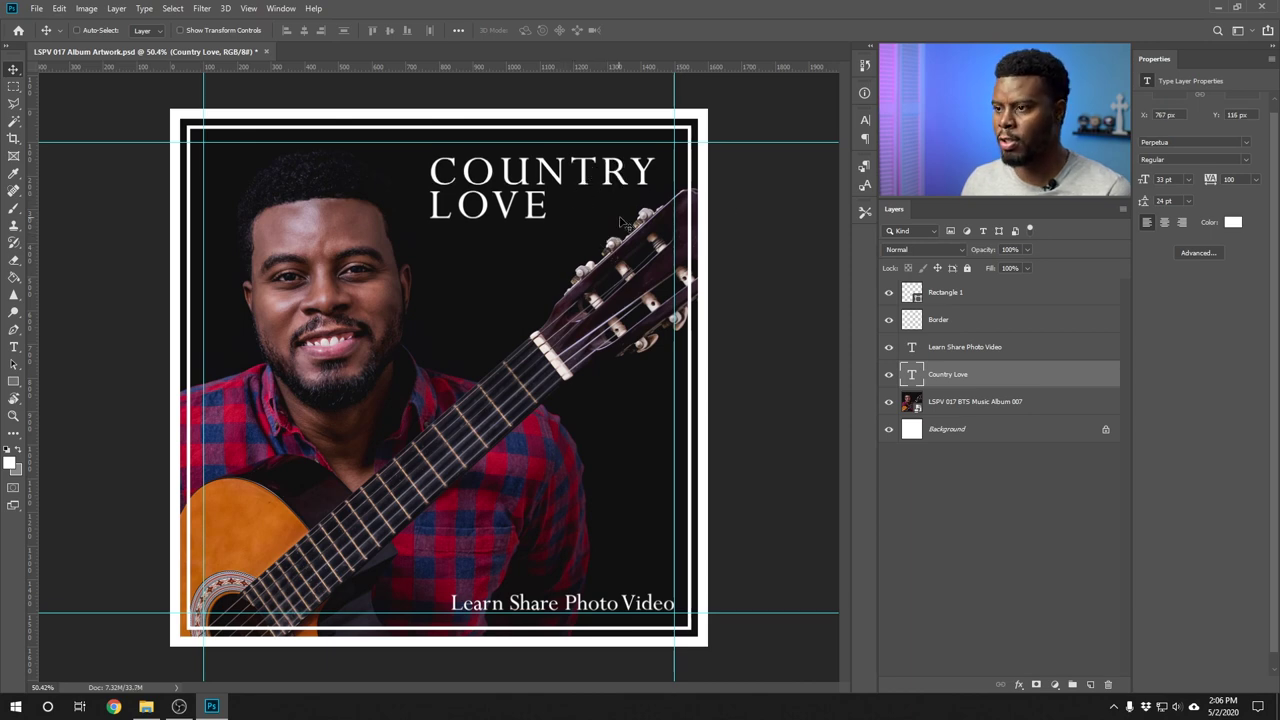
- Change the Country Love title's text color to the red #bb0937 sampled from the guitarist's plaid shirt
{"action": "key", "text": "t"}
{"action": "left_click", "coordinate": [533, 30]}
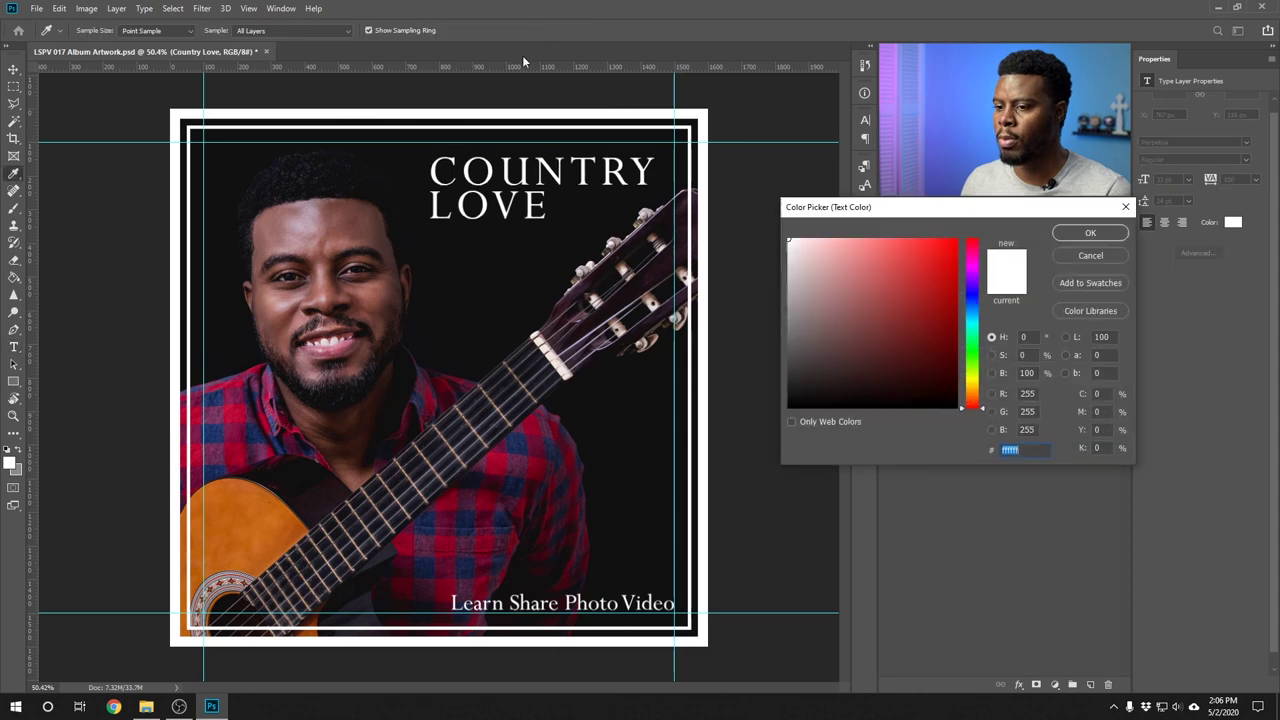
{"action": "left_click", "coordinate": [232, 414]}
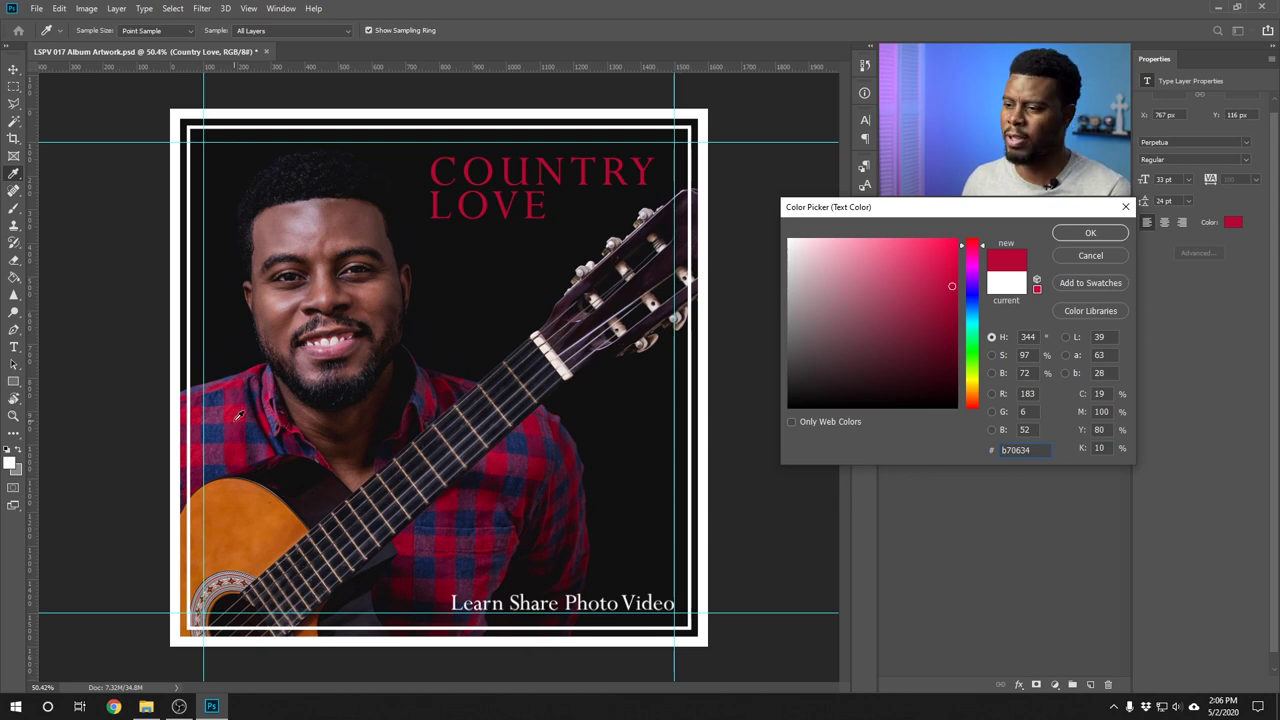
{"action": "left_click_drag", "start_coordinate": [867, 259], "coordinate": [782, 234]}
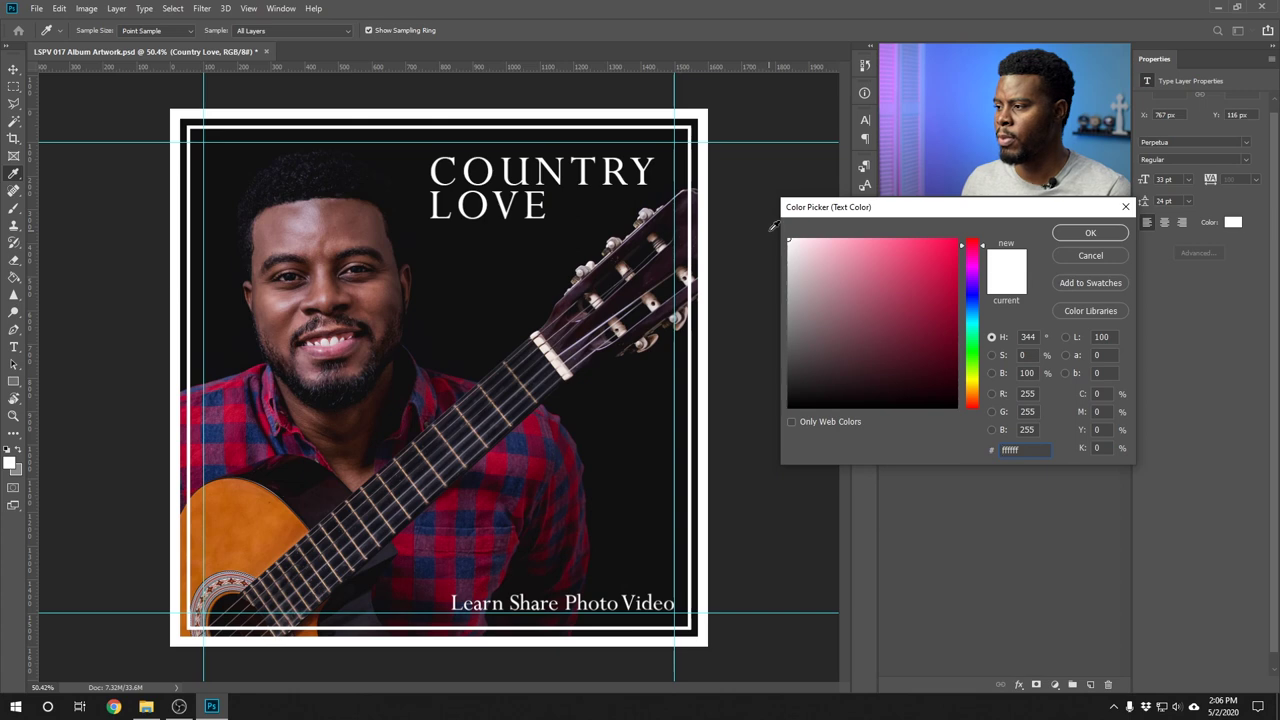
{"action": "left_click", "coordinate": [243, 410]}
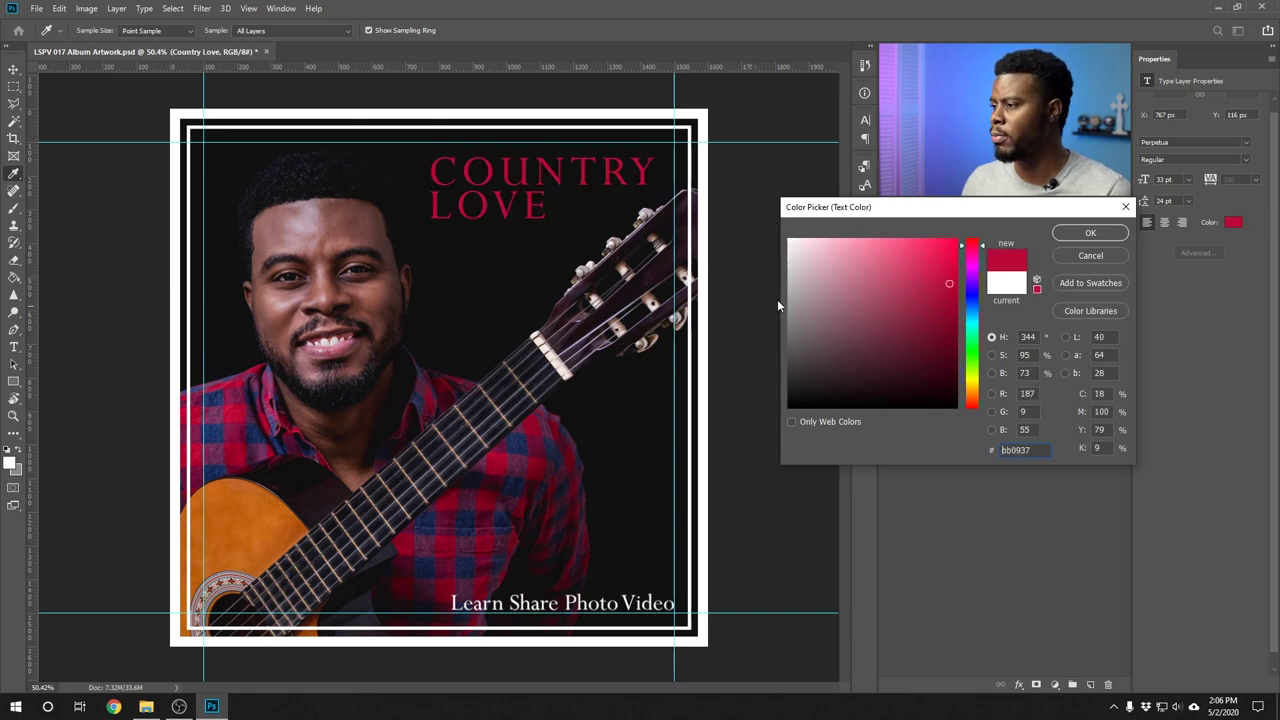
{"action": "left_click", "coordinate": [1085, 233]}
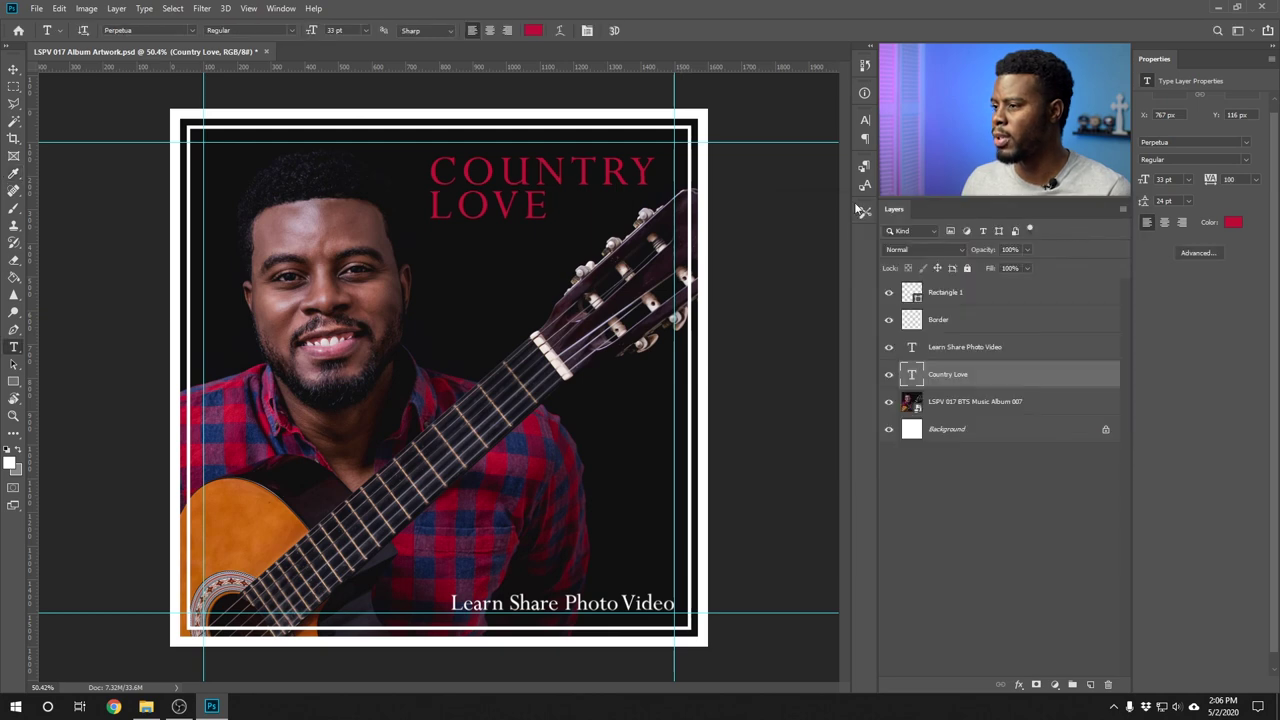
- Hide the guides and compare the cover with and without the inner rectangle, leaving the rectangle visible
{"action": "left_click", "coordinate": [889, 296]}
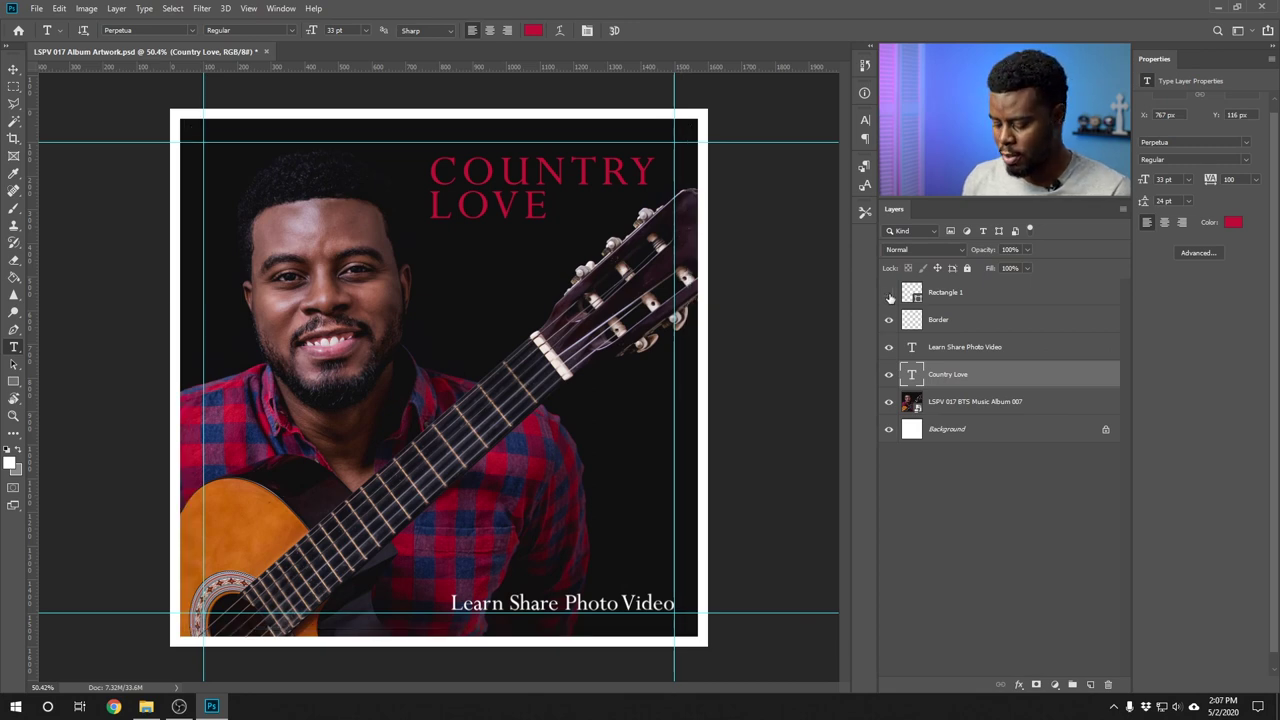
{"action": "key", "text": "ctrl+semicolon"}
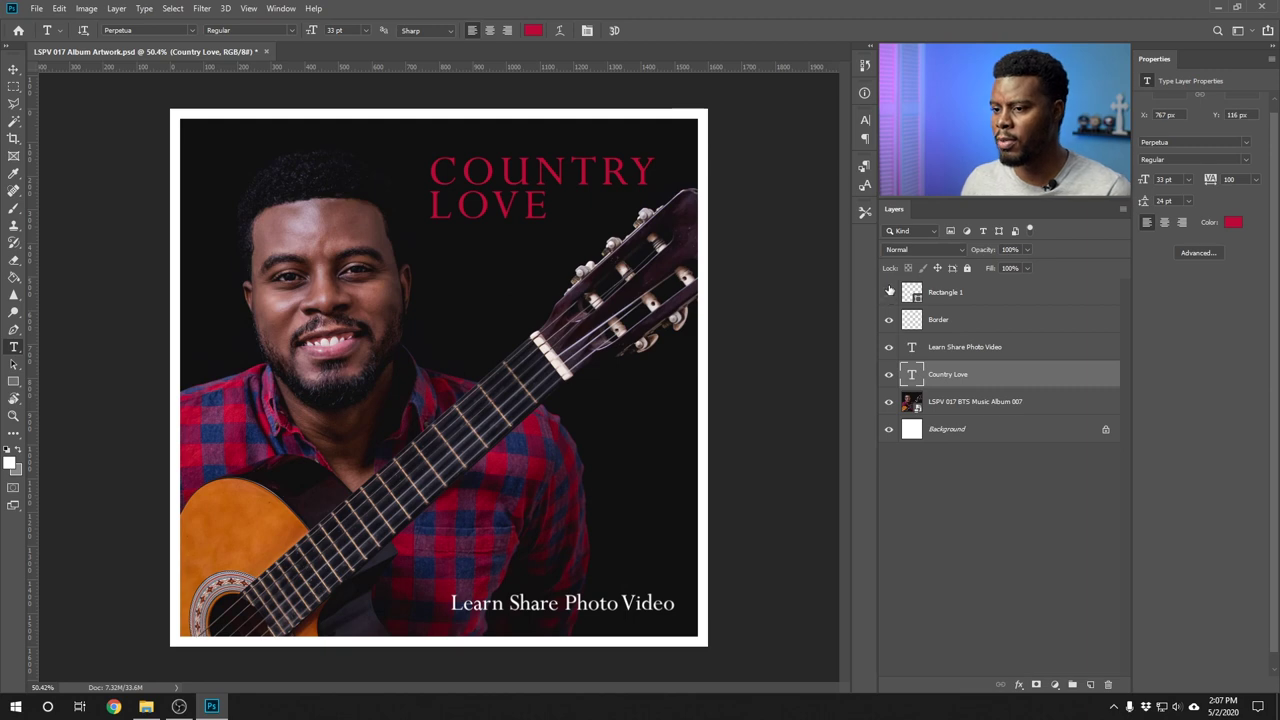
{"action": "key", "text": "v"}
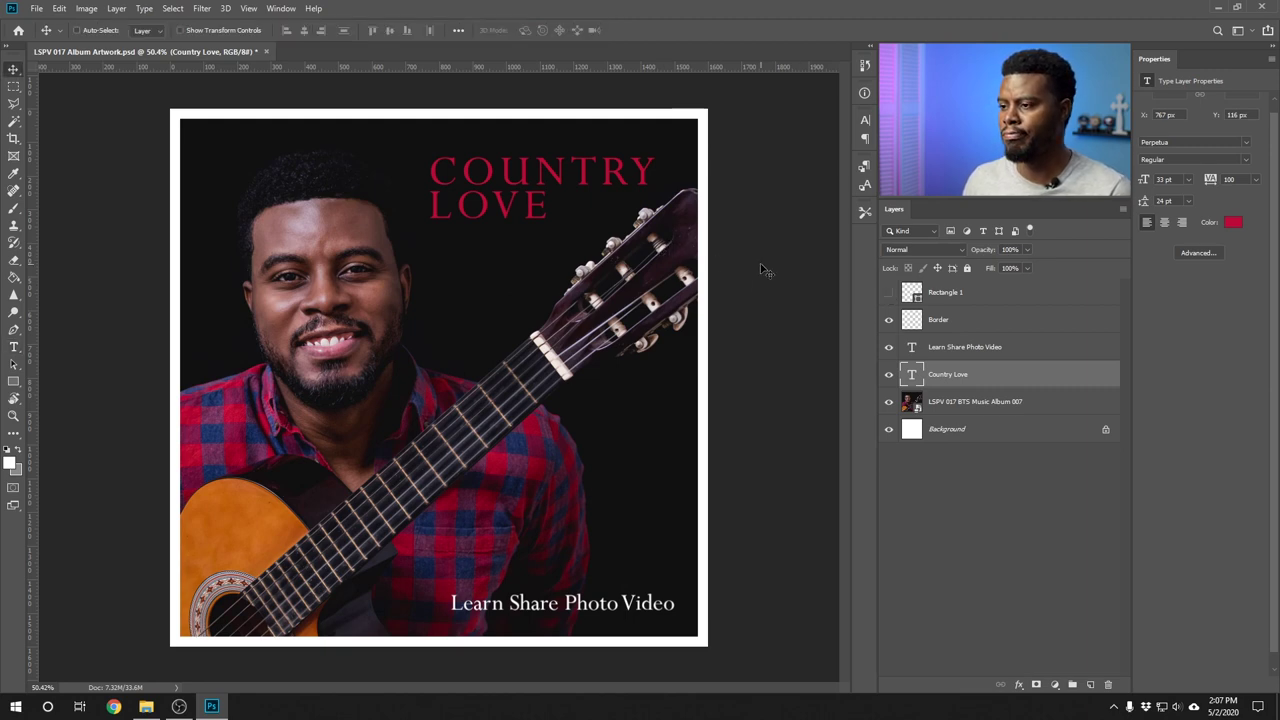
{"action": "left_click", "coordinate": [888, 292]}
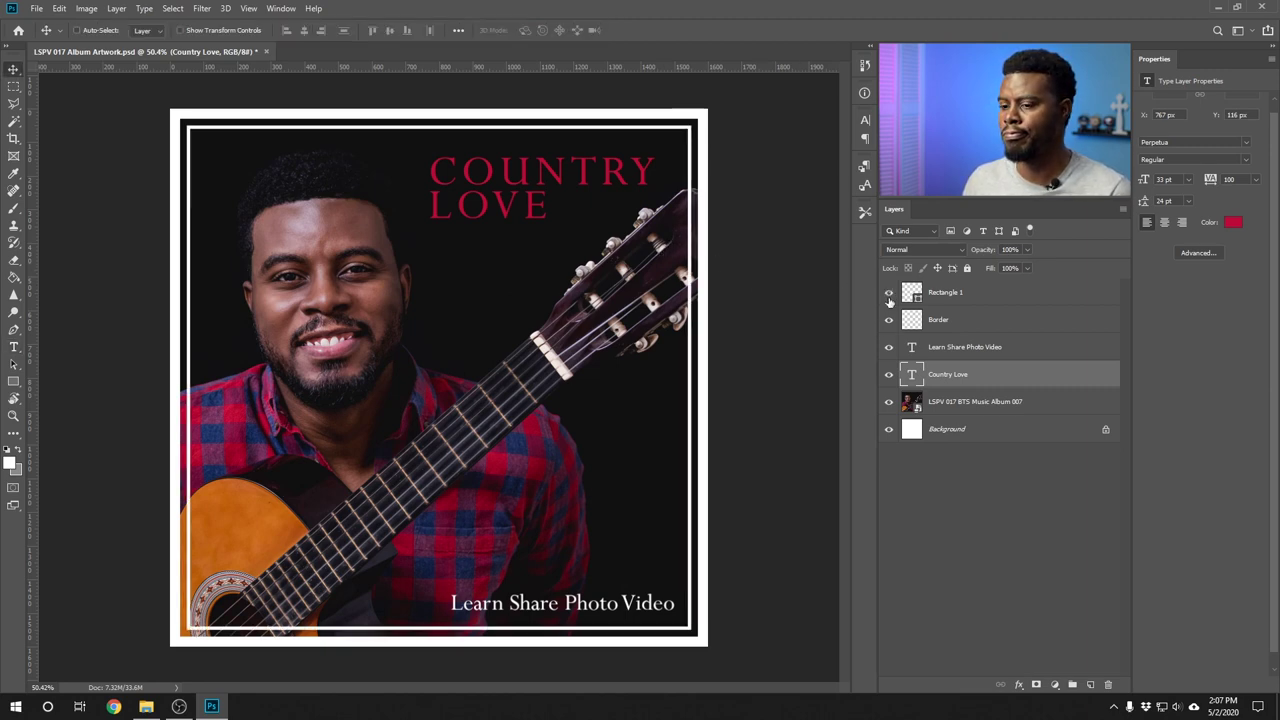
{"action": "left_click", "coordinate": [889, 292]}
{"action": "left_click", "coordinate": [889, 292]}
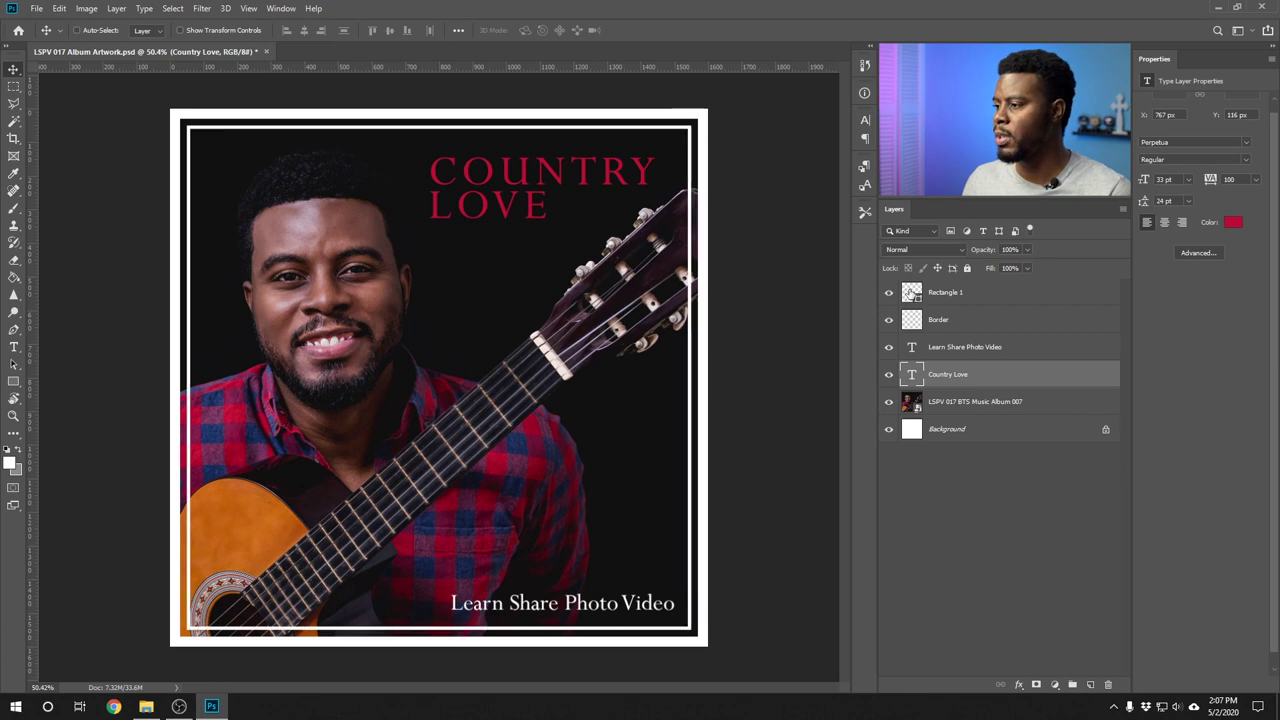
- Thin the inner rectangle's stroke, trying 7 px and settling on 5 px, and leave the Rectangle 1 layer selected
{"action": "left_click", "coordinate": [911, 291]}
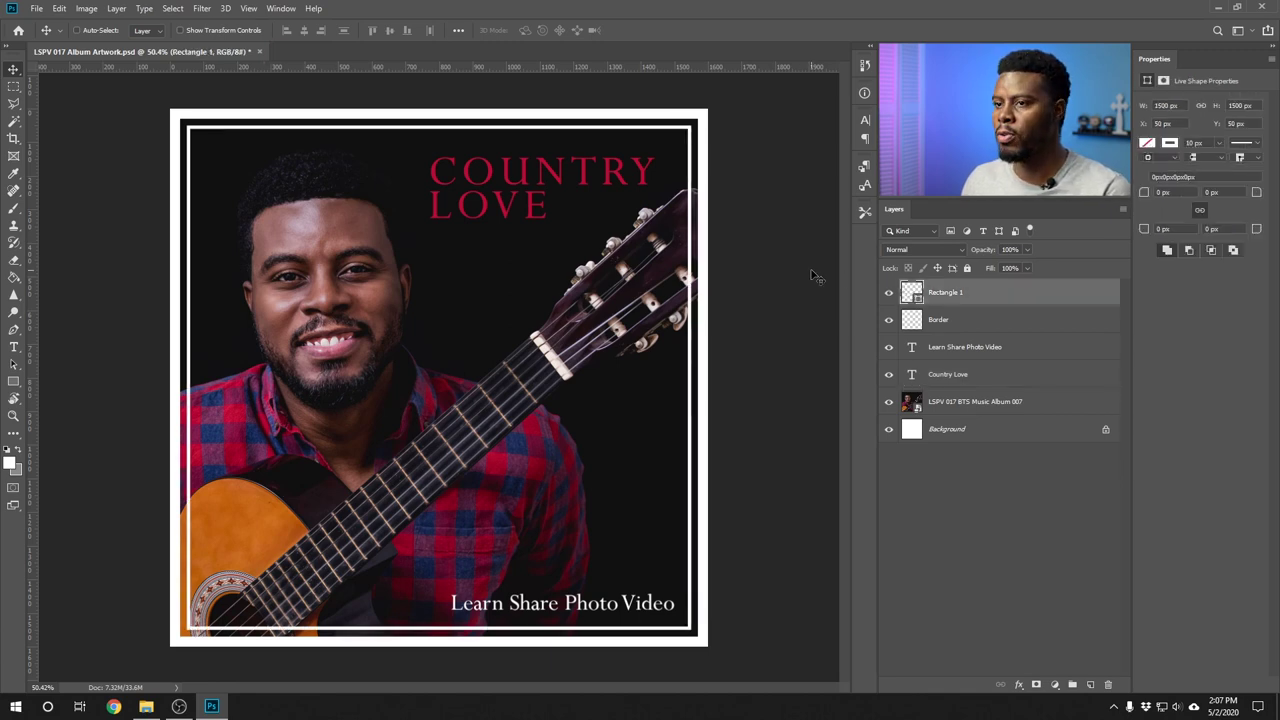
{"action": "key", "text": "u"}
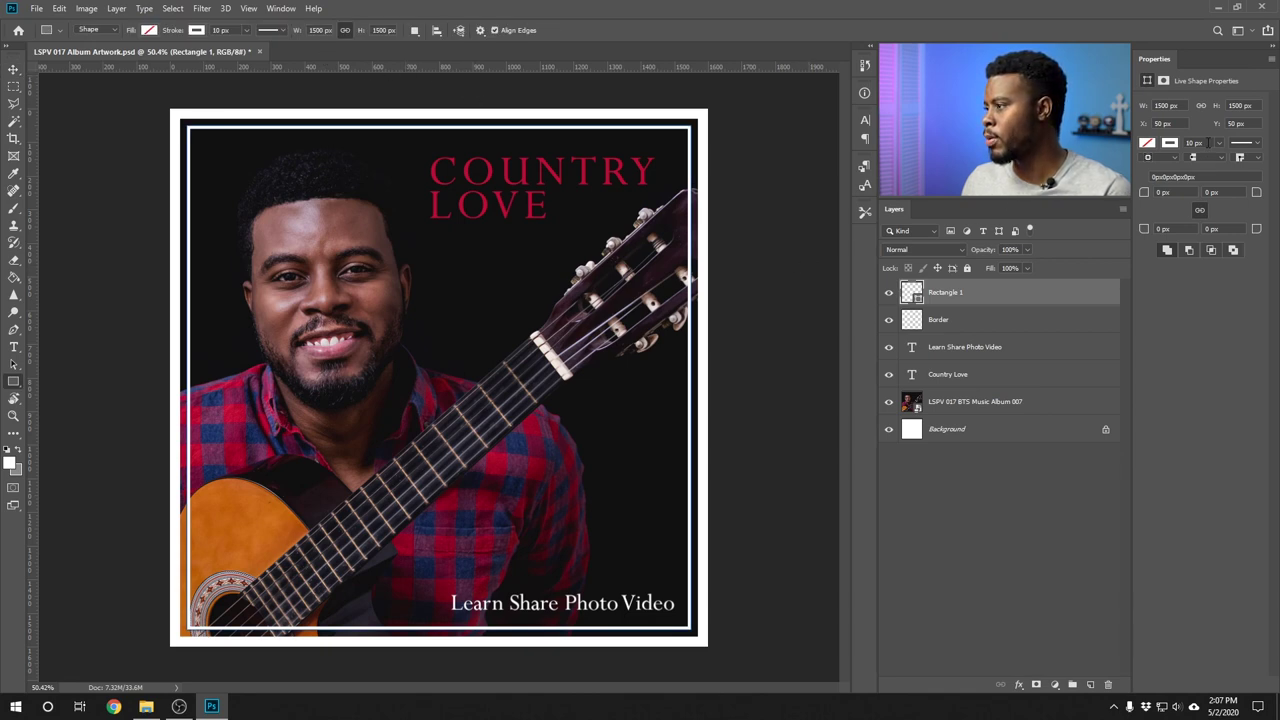
{"action": "left_click", "coordinate": [1204, 142]}
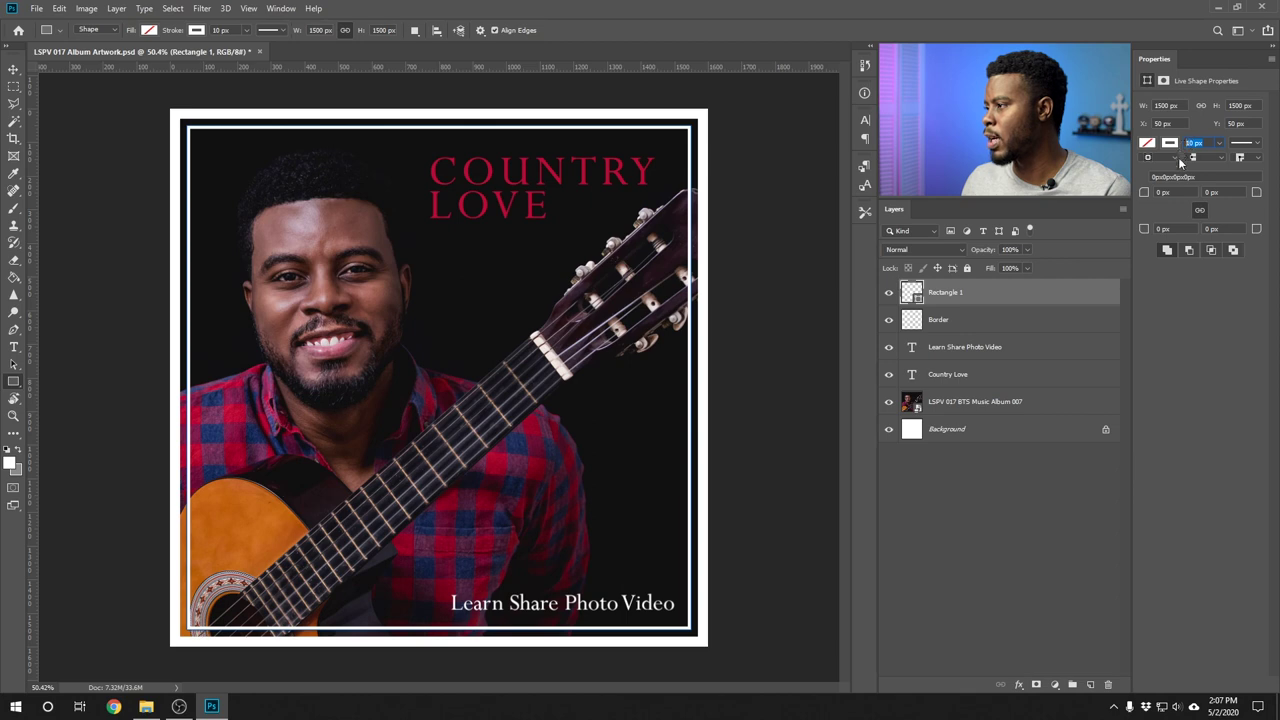
{"action": "type", "text": "7"}
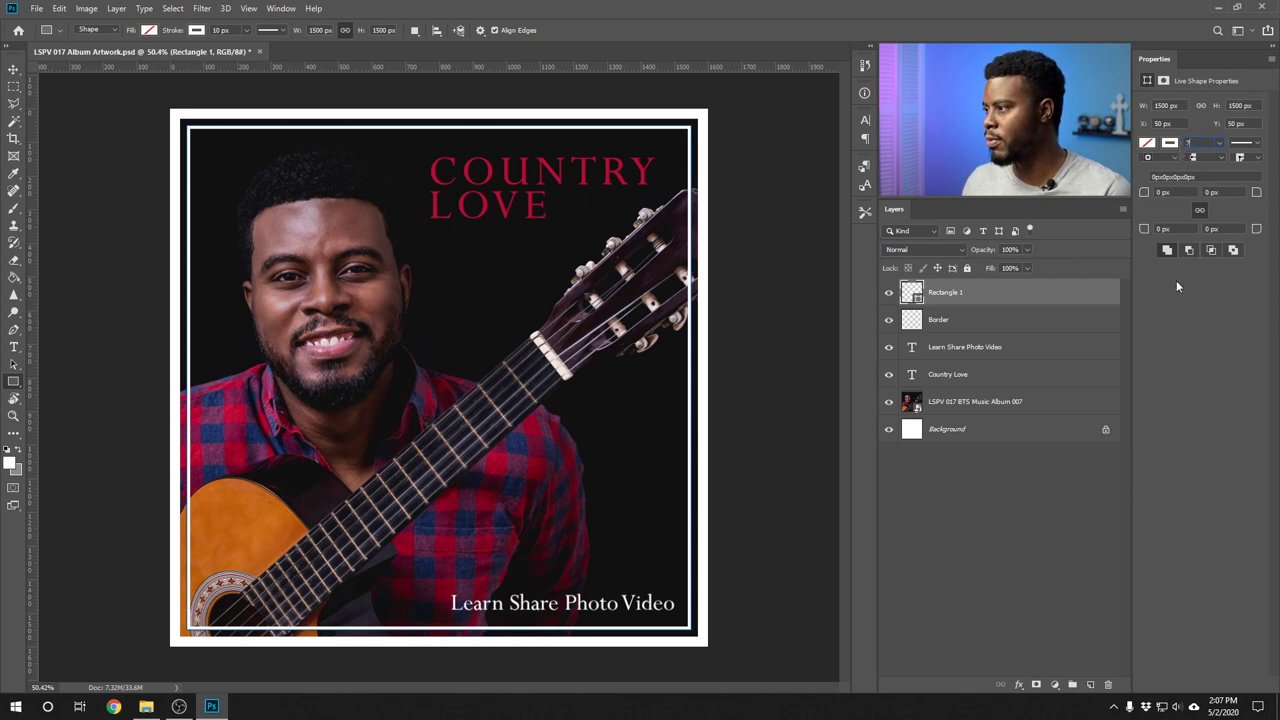
{"action": "key", "text": "Return"}
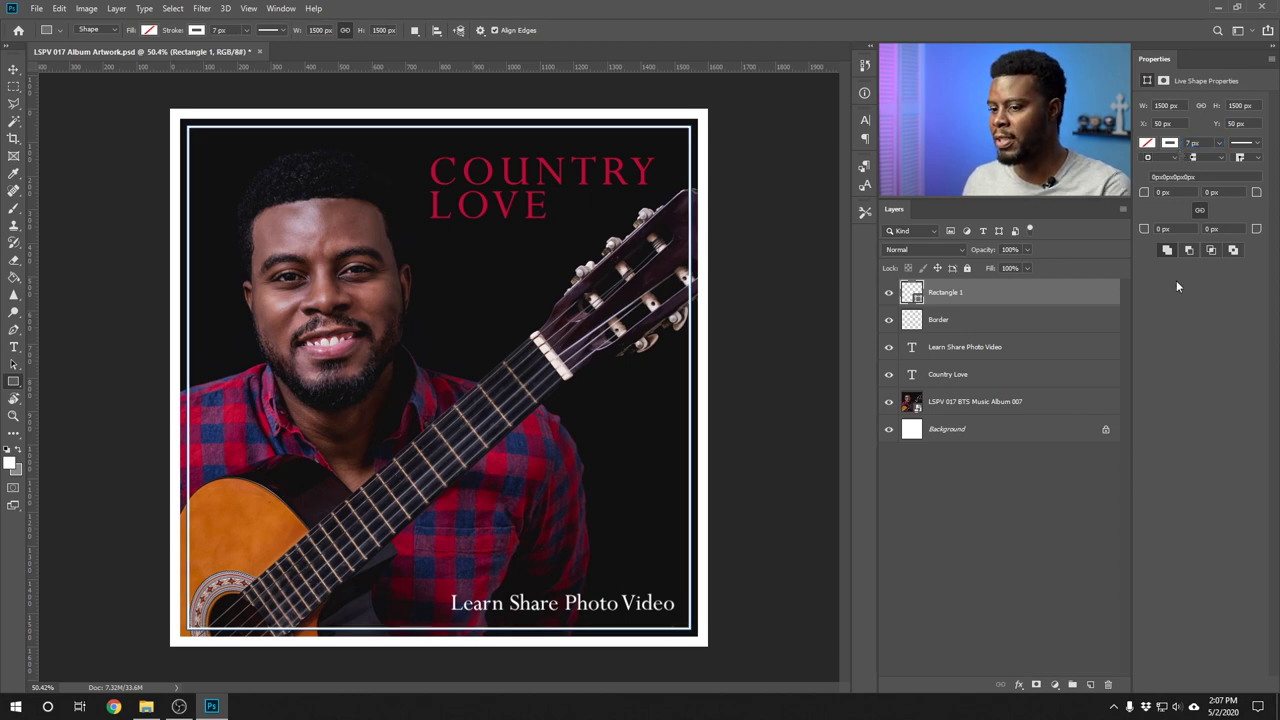
{"action": "left_click", "coordinate": [1192, 143]}
{"action": "type", "text": "5"}
{"action": "key", "text": "Return"}
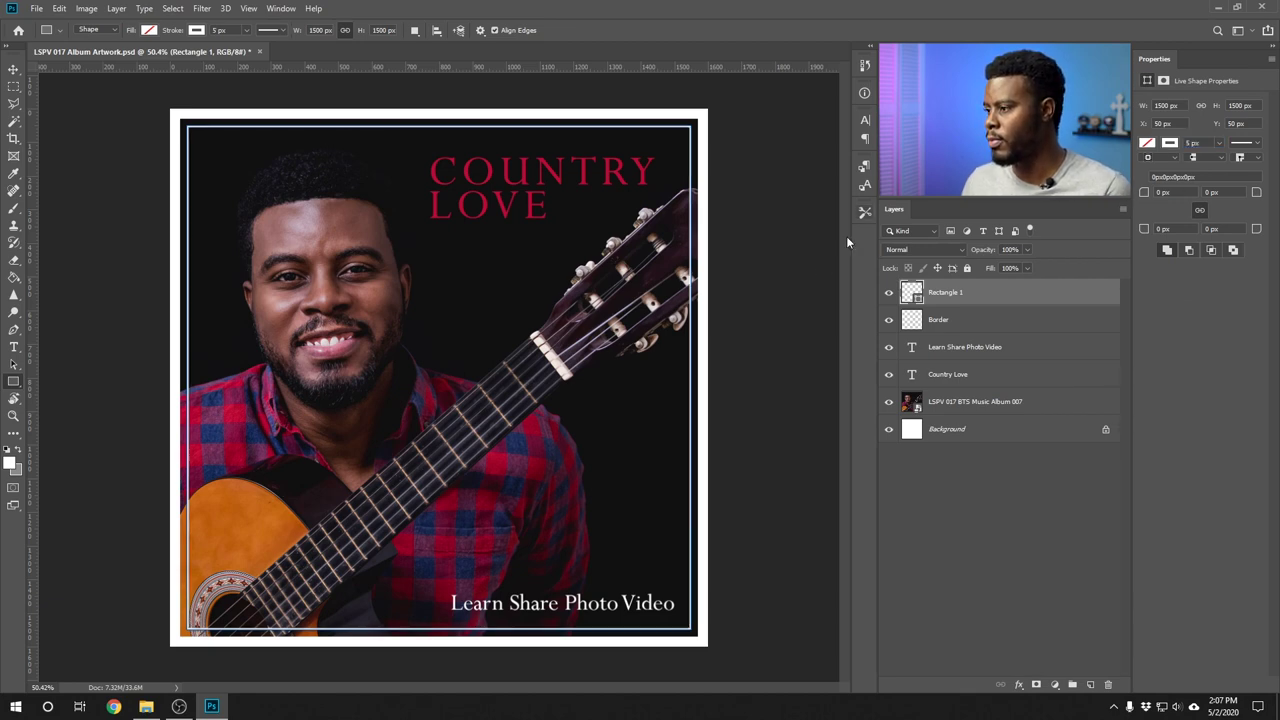
{"action": "key", "text": "v"}
{"action": "left_click", "coordinate": [965, 321]}
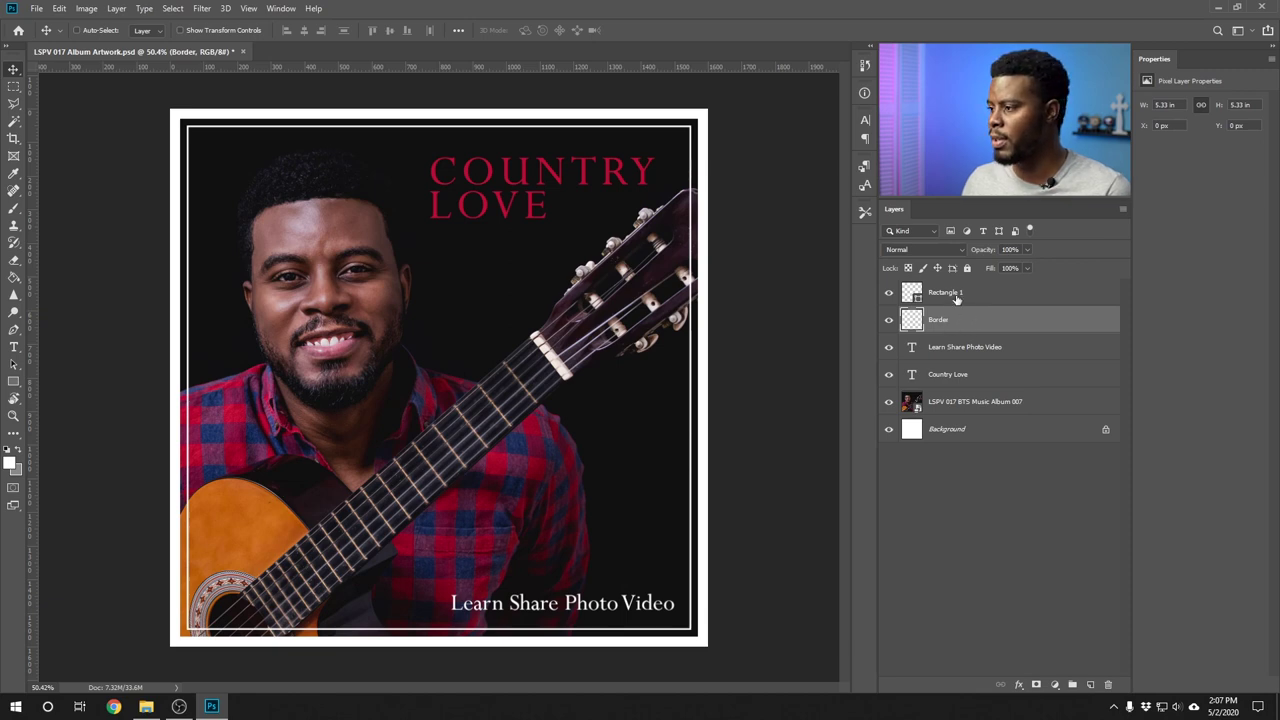
{"action": "left_click", "coordinate": [957, 297]}
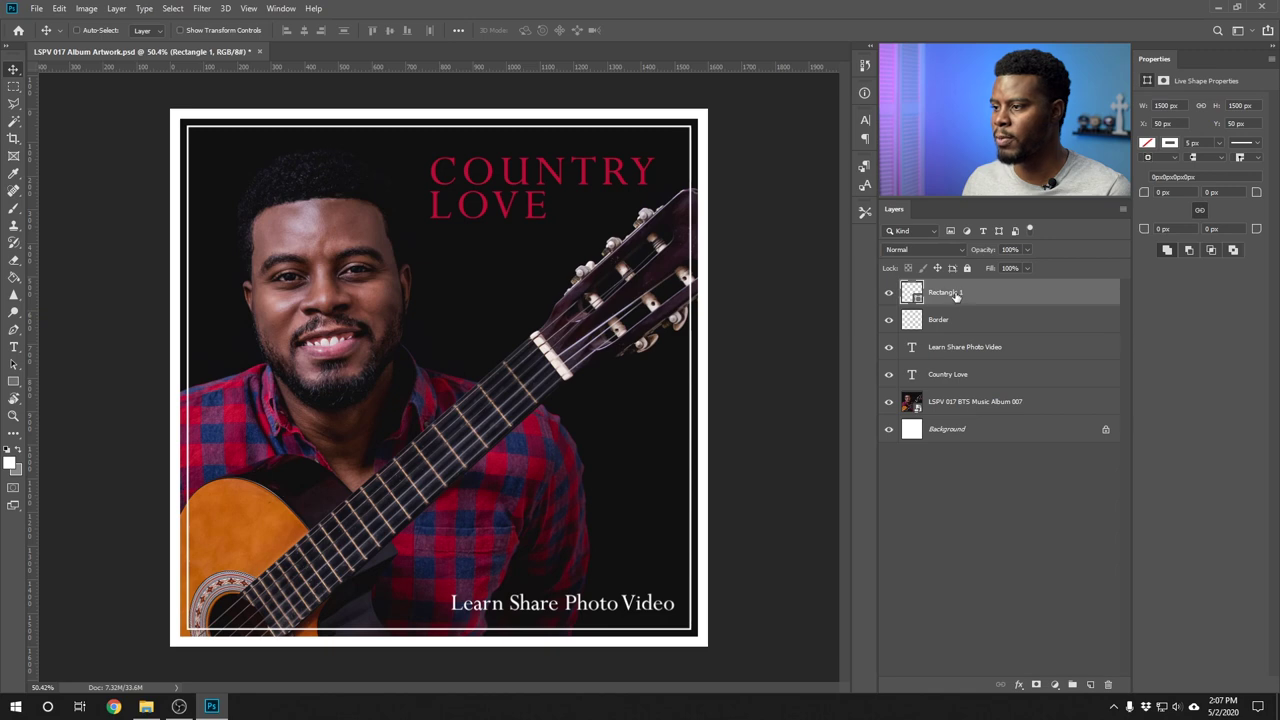
- Resize the Country Love title, trying 27 pt and settling on 37 pt
{"action": "left_click", "coordinate": [966, 375]}
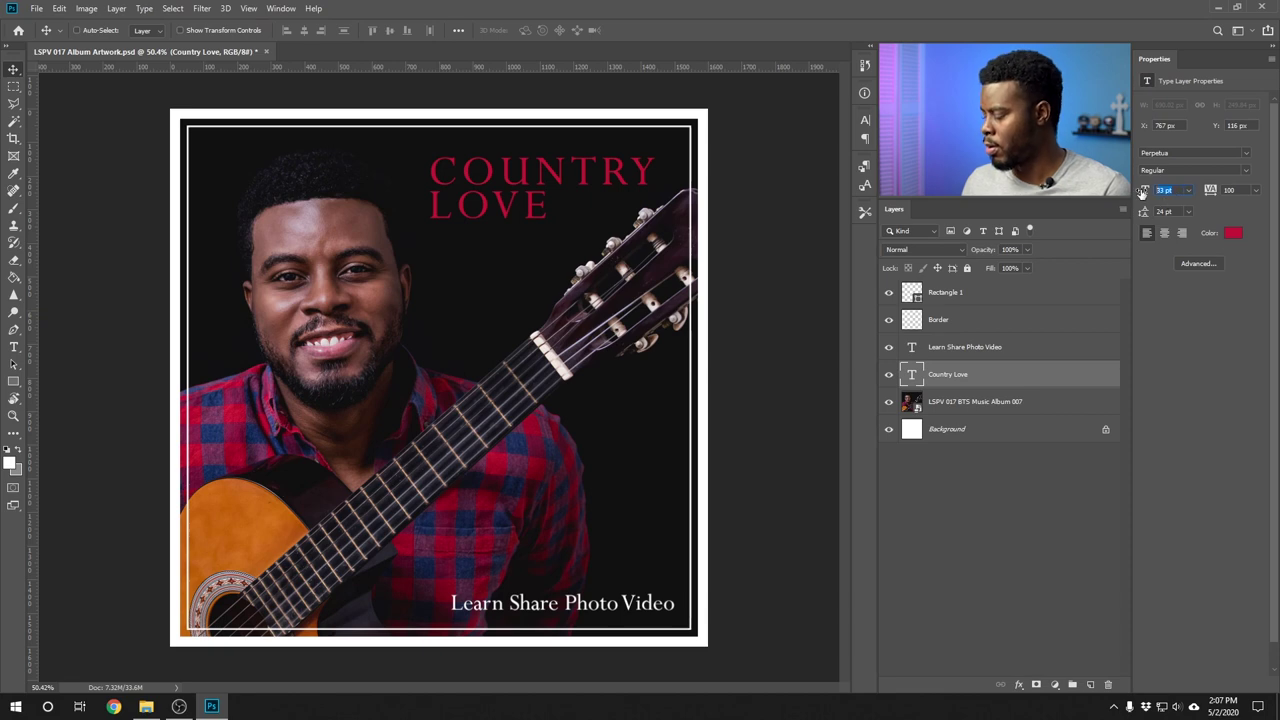
{"action": "type", "text": "27"}
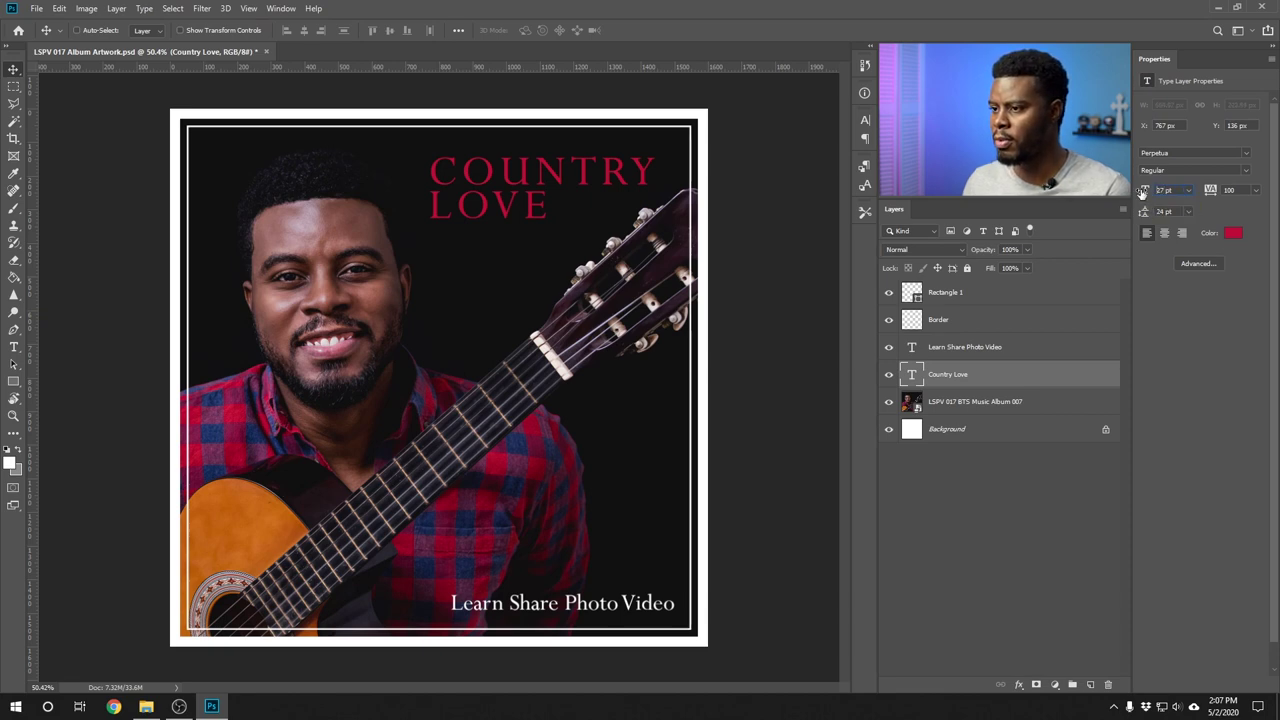
{"action": "key", "text": "Return"}
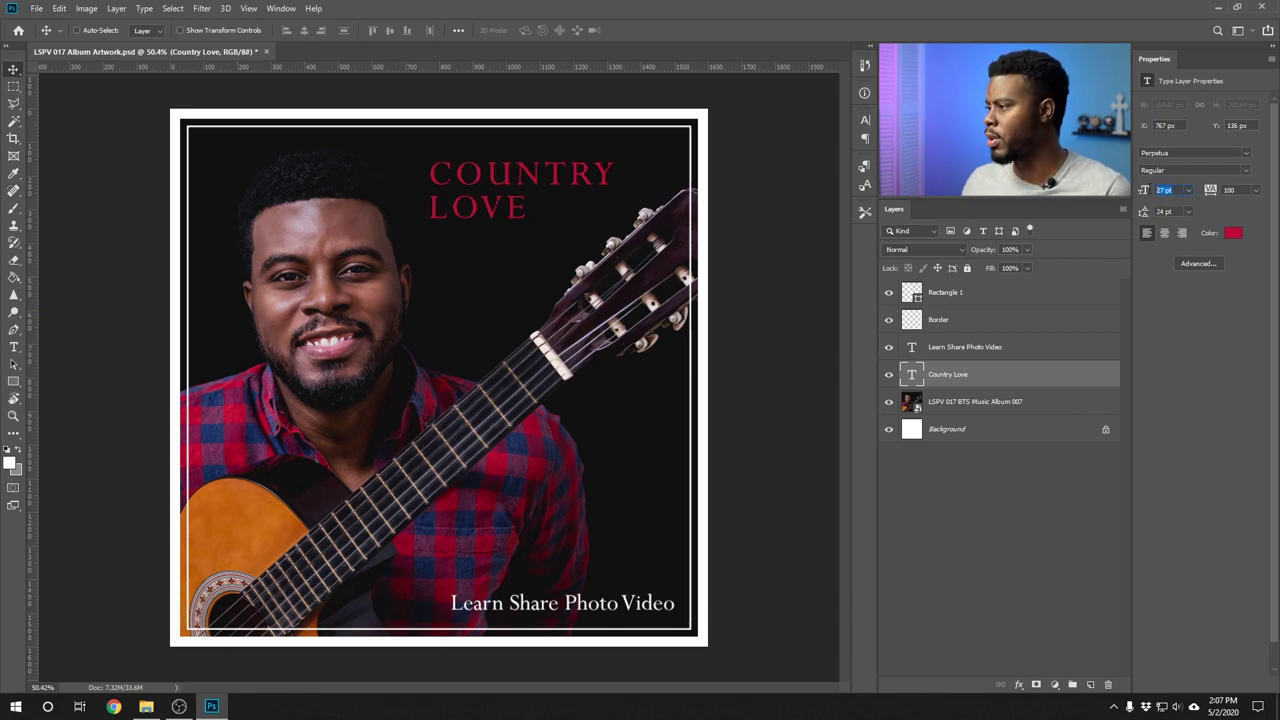
{"action": "type", "text": "37"}
{"action": "key", "text": "Return"}
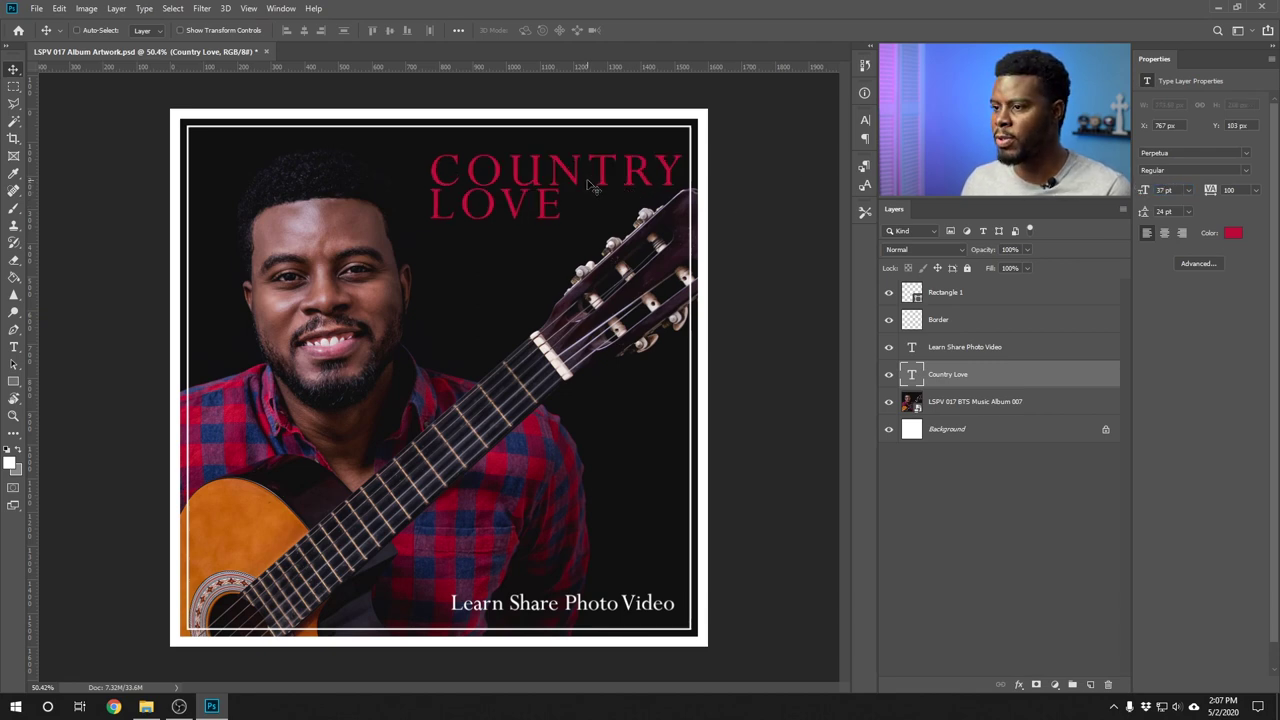
- Move the Country Love title up and slightly left to about X 749 px, Y 69 px, and set its leading to 30 pt
{"action": "left_click_drag", "start_coordinate": [590, 185], "coordinate": [584, 174]}
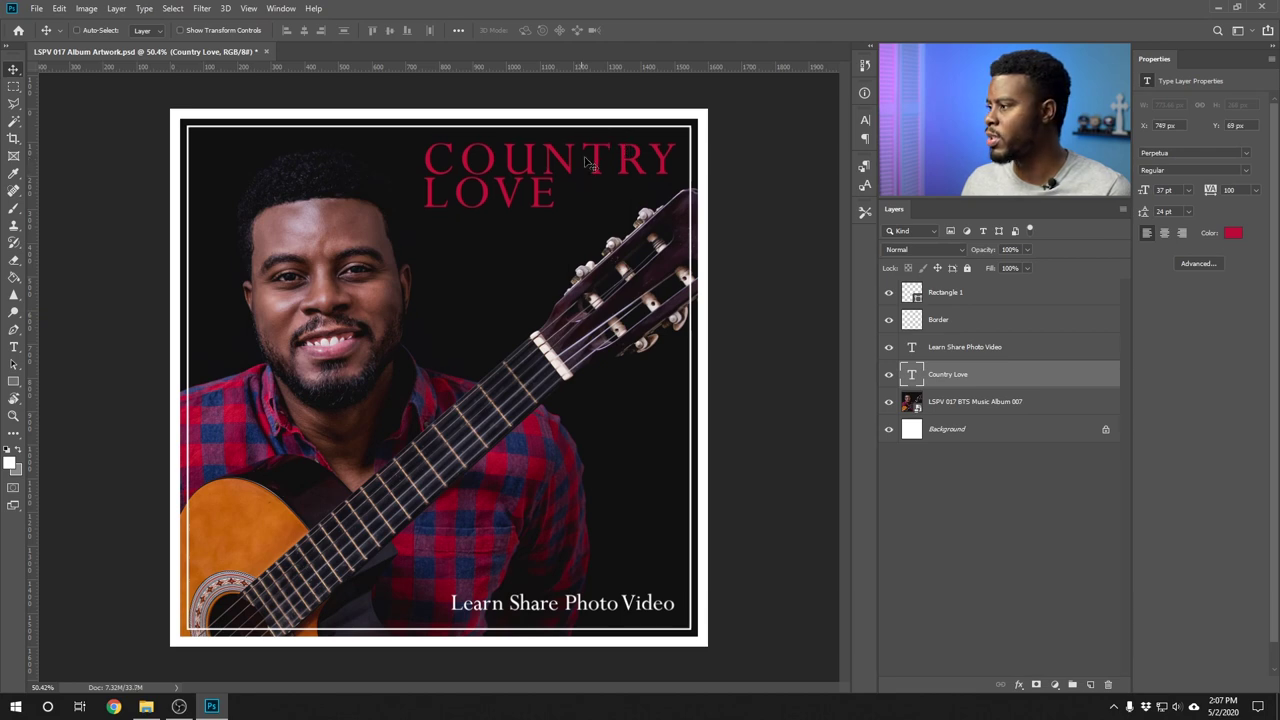
{"action": "left_click", "coordinate": [1188, 212]}
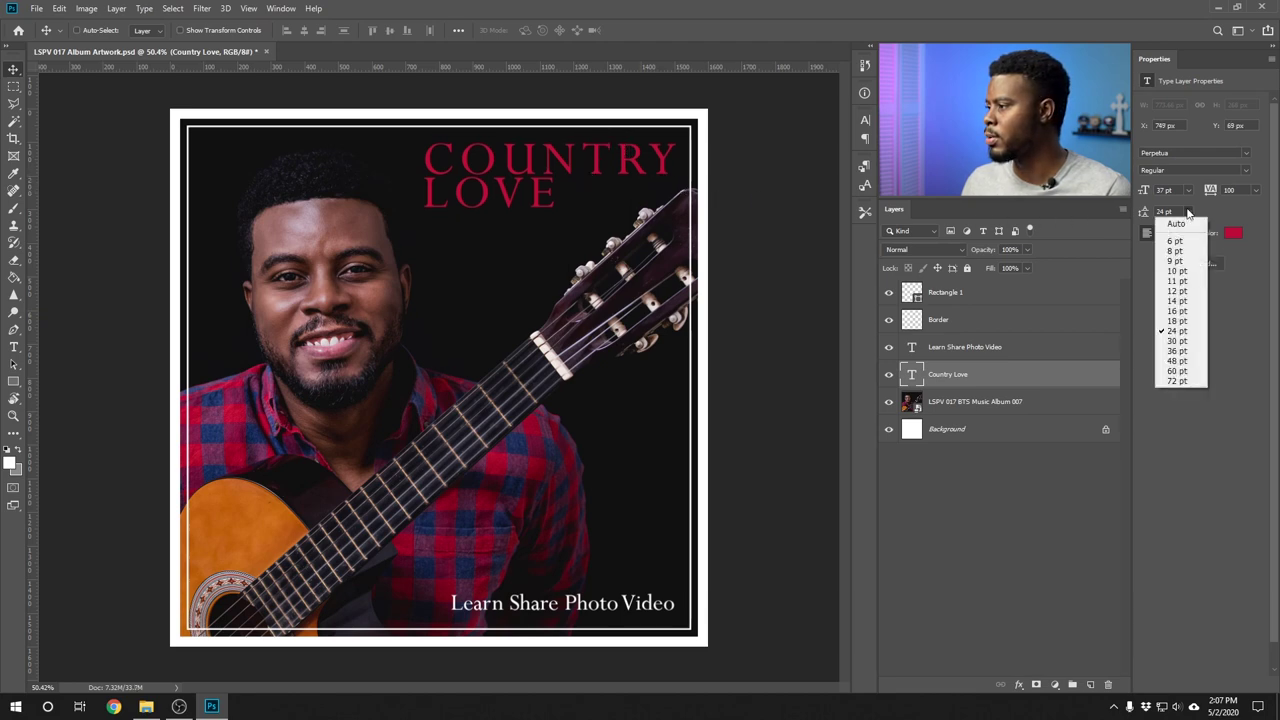
{"action": "left_click", "coordinate": [1181, 342]}
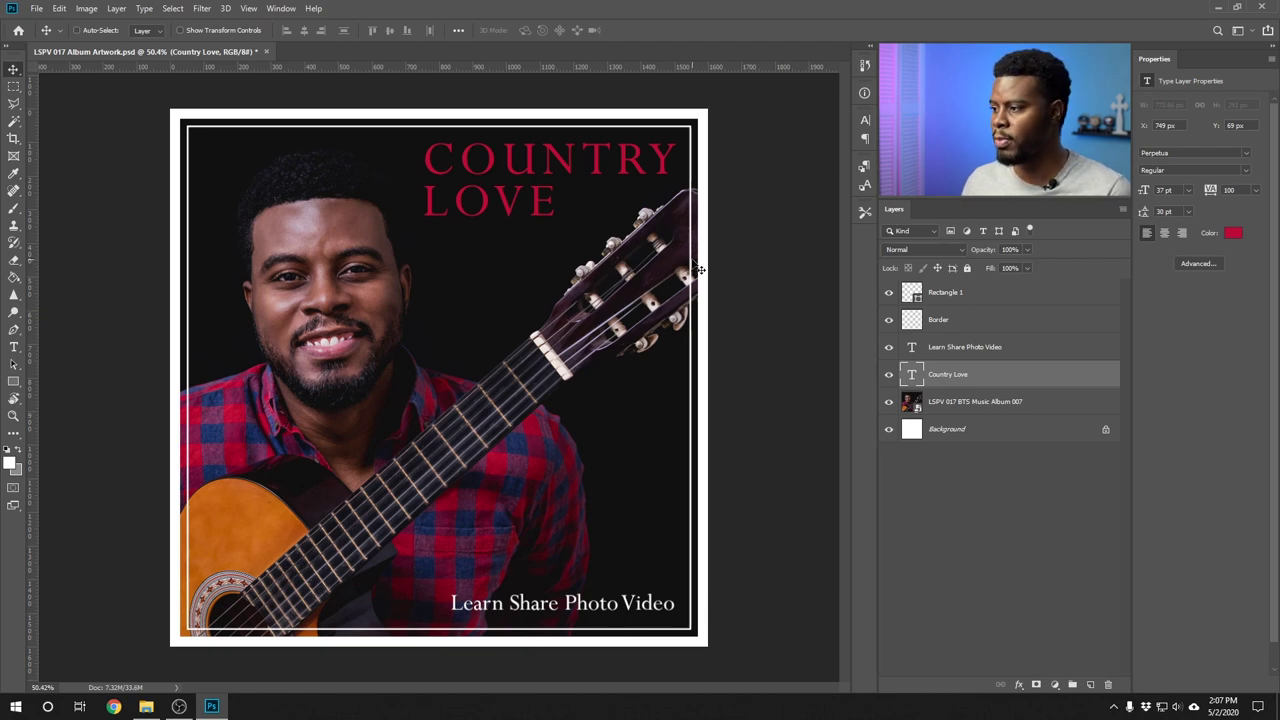
- Shift the guitarist photo left and slightly up to about X -1080 px, Y -285 px, and check how the cover reads at thumbnail size
{"action": "left_click", "coordinate": [987, 404]}
{"action": "mouse_move", "coordinate": [535, 400]}
{"action": "left_mouse_down"}
{"action": "mouse_move", "coordinate": [530, 380]}
{"action": "mouse_move", "coordinate": [511, 392]}
{"action": "left_mouse_up"}
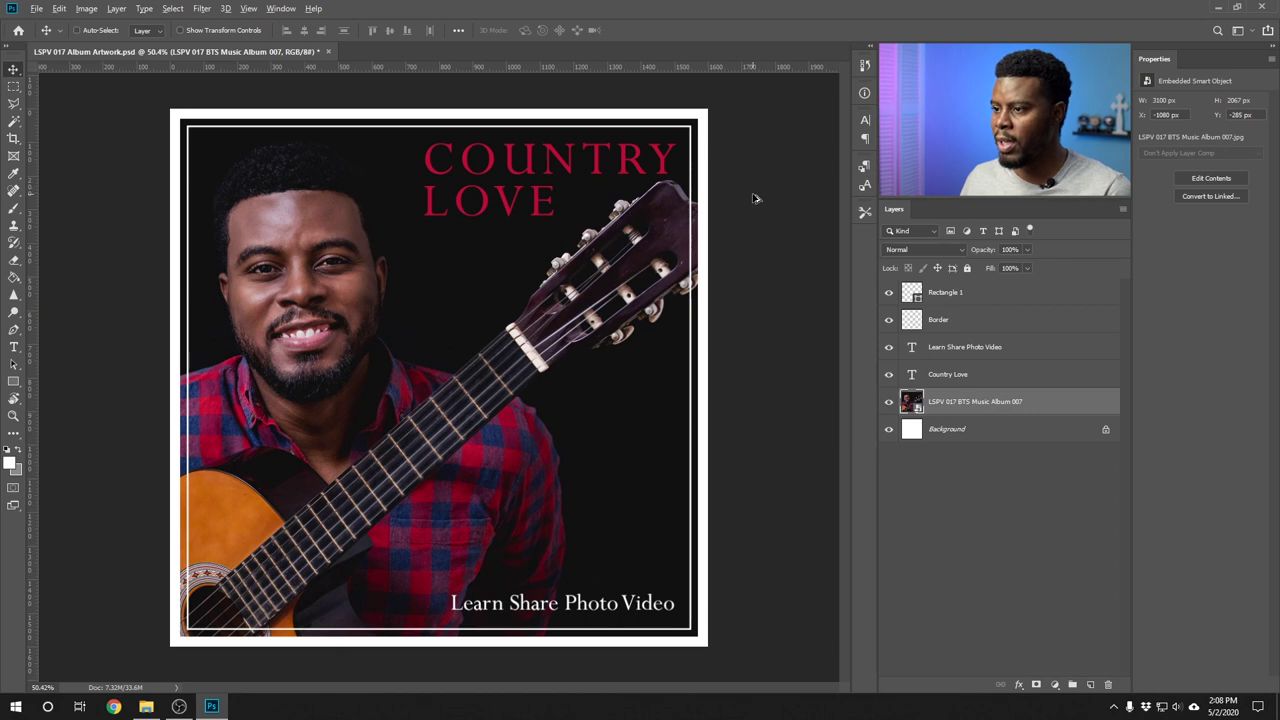
{"action": "scroll", "coordinate": [755, 198], "scroll_direction": "down", "scroll_amount": 1}
{"action": "scroll", "coordinate": [755, 199], "scroll_direction": "down", "scroll_amount": 10}
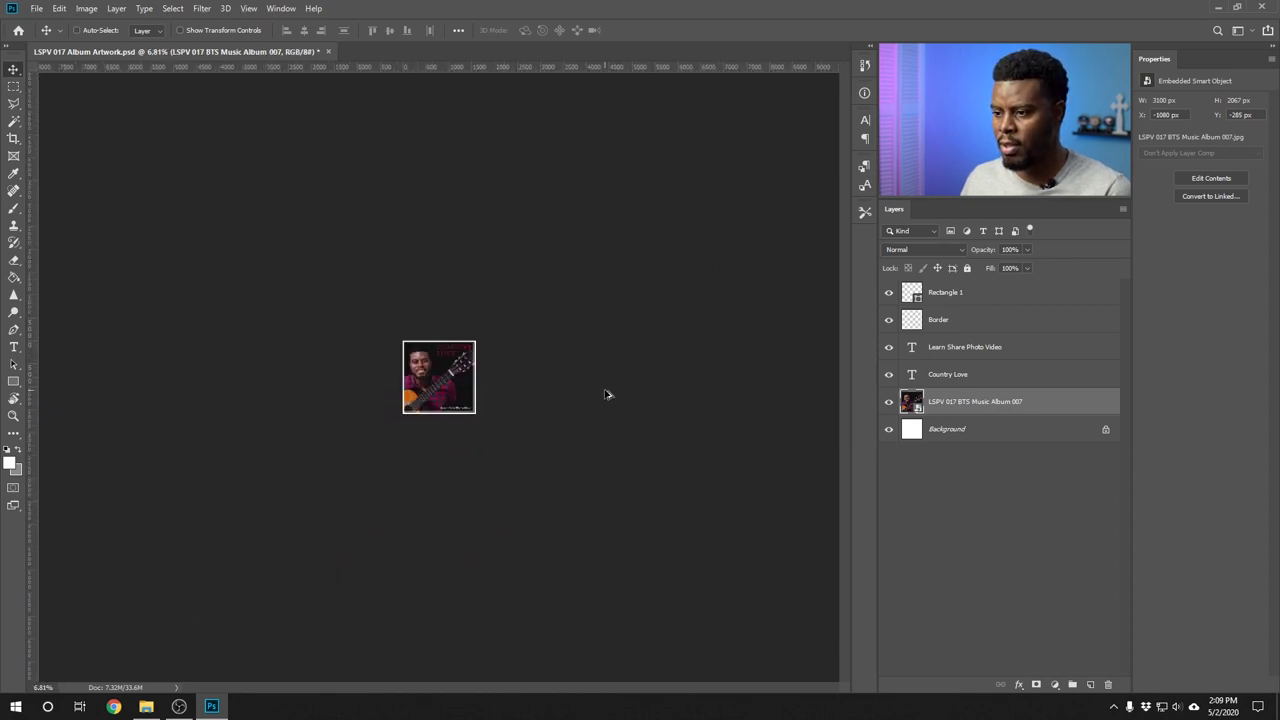
{"action": "scroll", "coordinate": [606, 394], "scroll_direction": "up", "scroll_amount": 1}
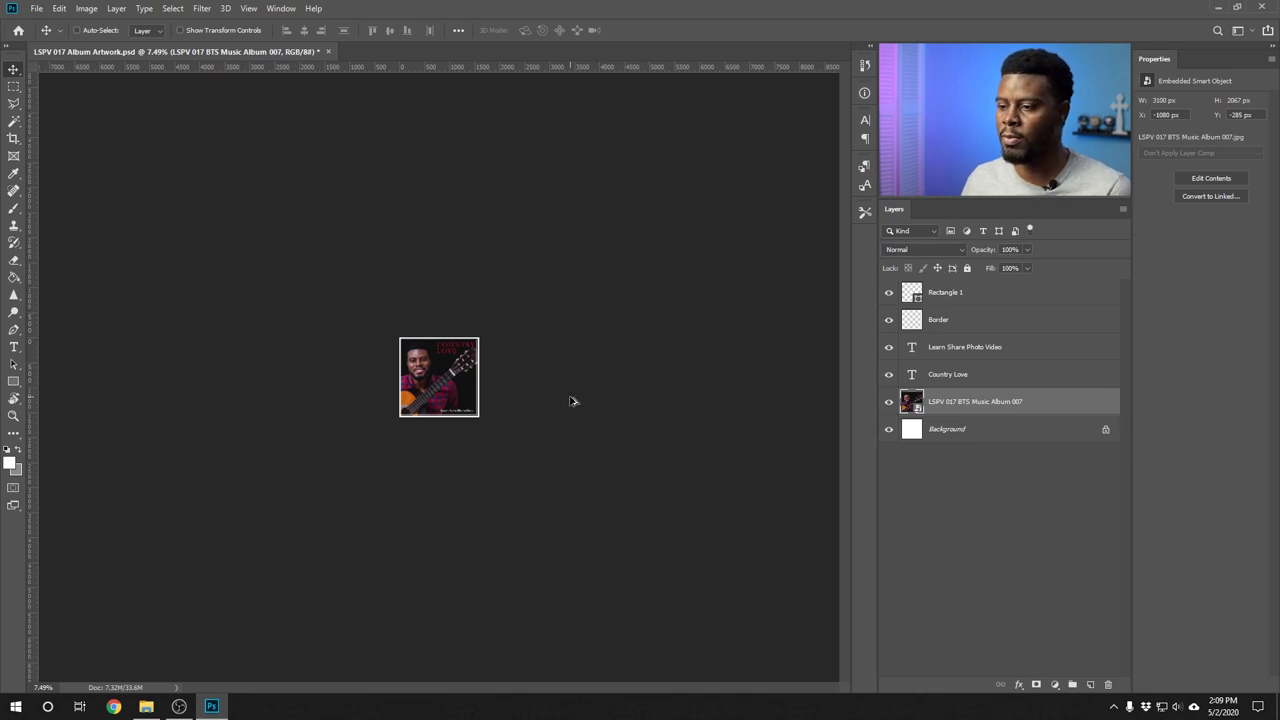
{"action": "scroll", "coordinate": [572, 401], "scroll_direction": "up", "scroll_amount": 3}
{"action": "scroll", "coordinate": [572, 401], "scroll_direction": "up", "scroll_amount": 15}
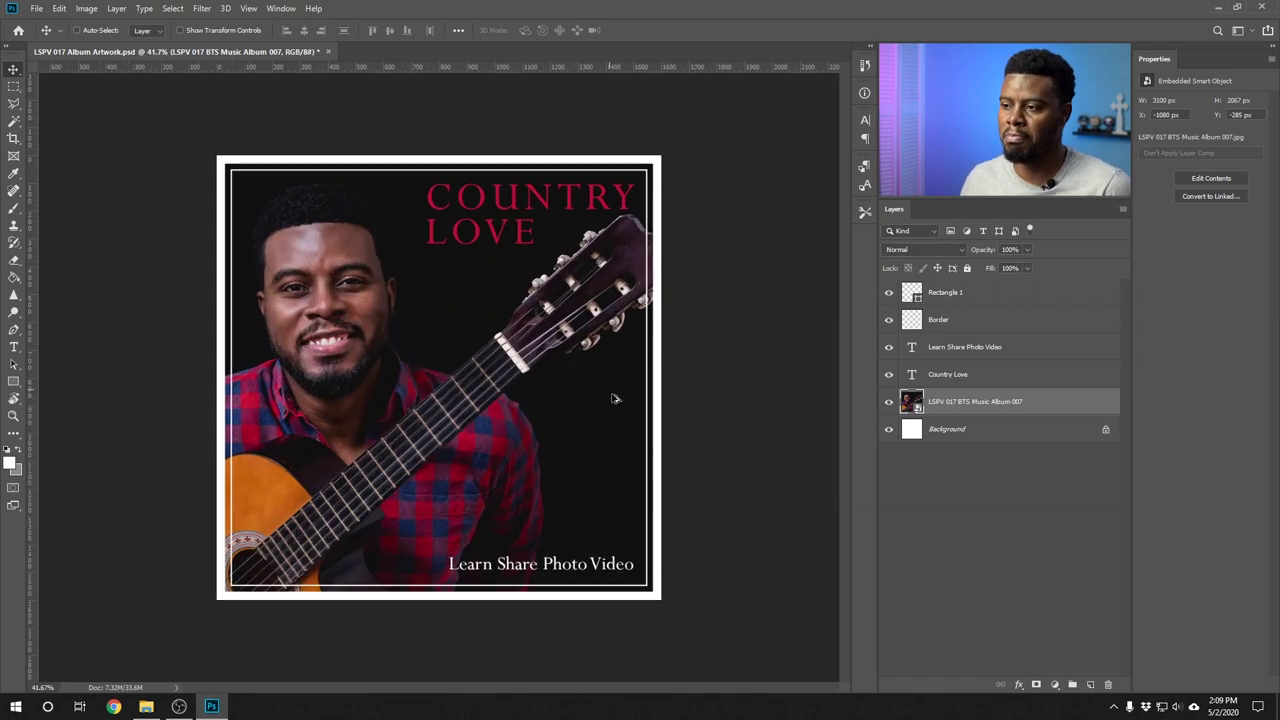
{"action": "scroll", "coordinate": [645, 397], "scroll_direction": "up", "scroll_amount": 1}
{"action": "scroll", "coordinate": [645, 397], "scroll_direction": "up", "scroll_amount": 2}
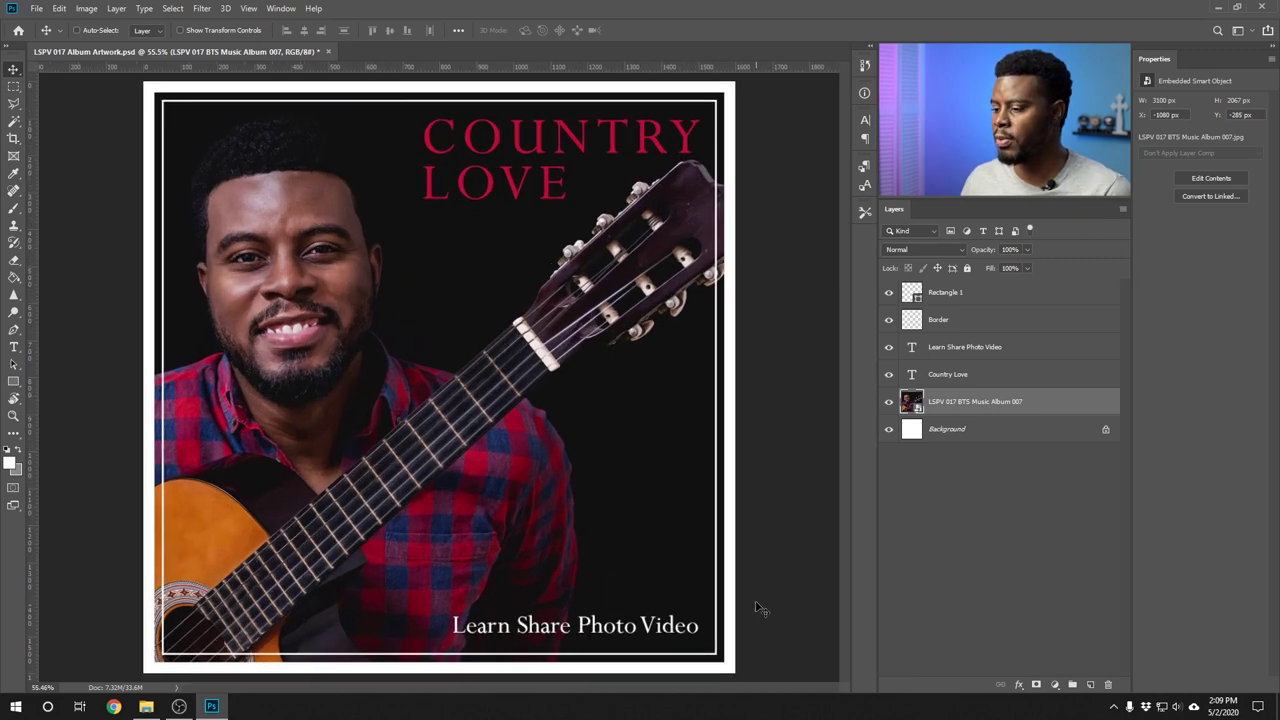
- Set the Learn Share Photo Video line in Nexa Light at 11 pt with tracking 100, trying 14 pt first
{"action": "left_click", "coordinate": [1005, 350]}
{"action": "key", "text": "t"}
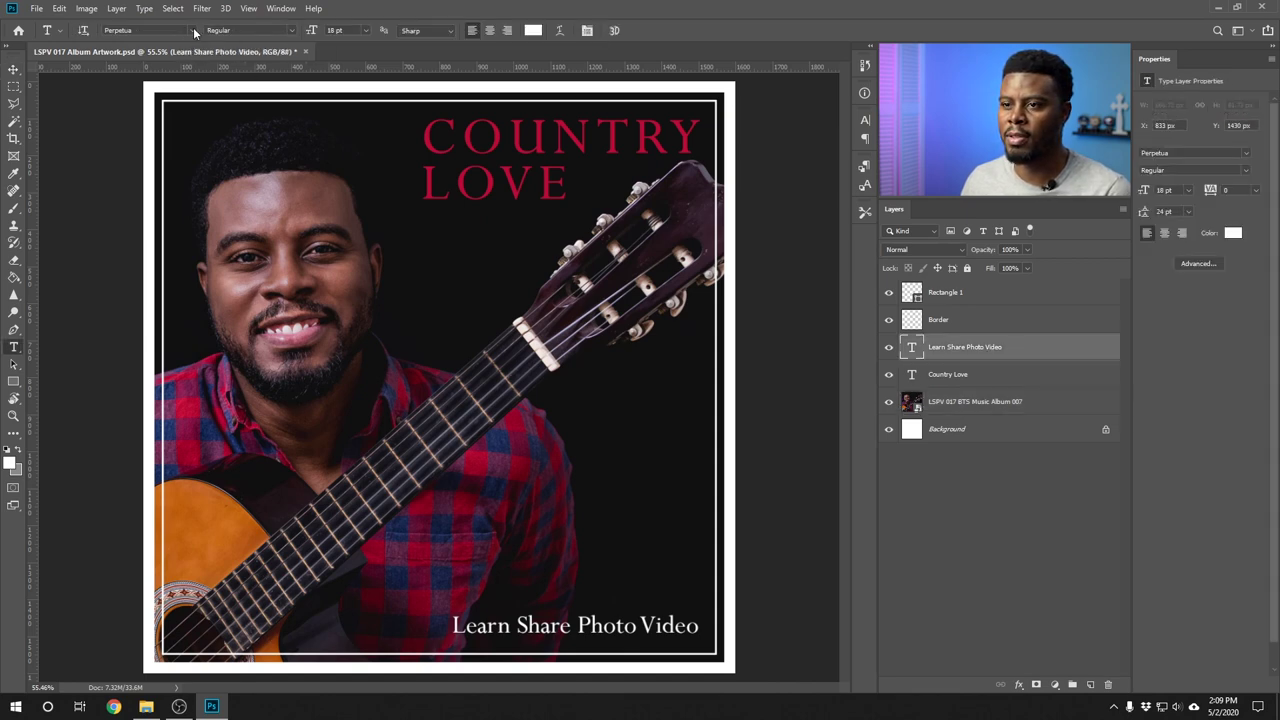
{"action": "left_click", "coordinate": [195, 31]}
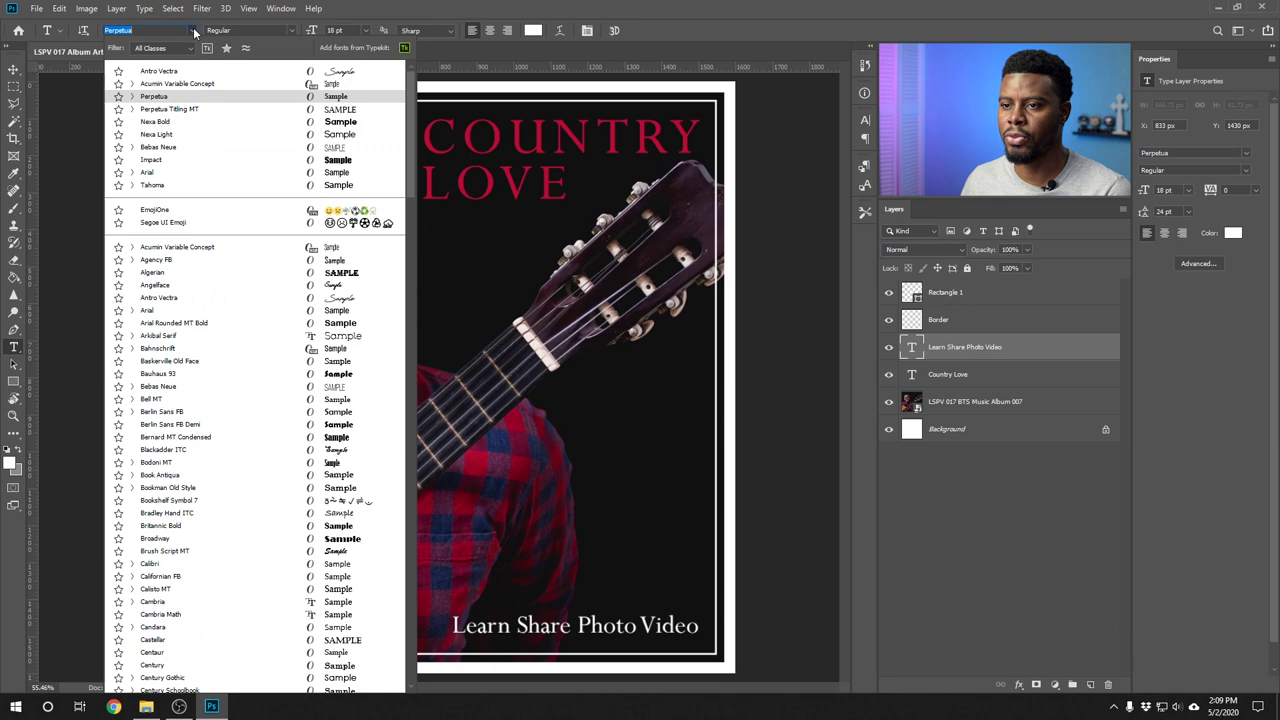
{"action": "left_click", "coordinate": [160, 135]}
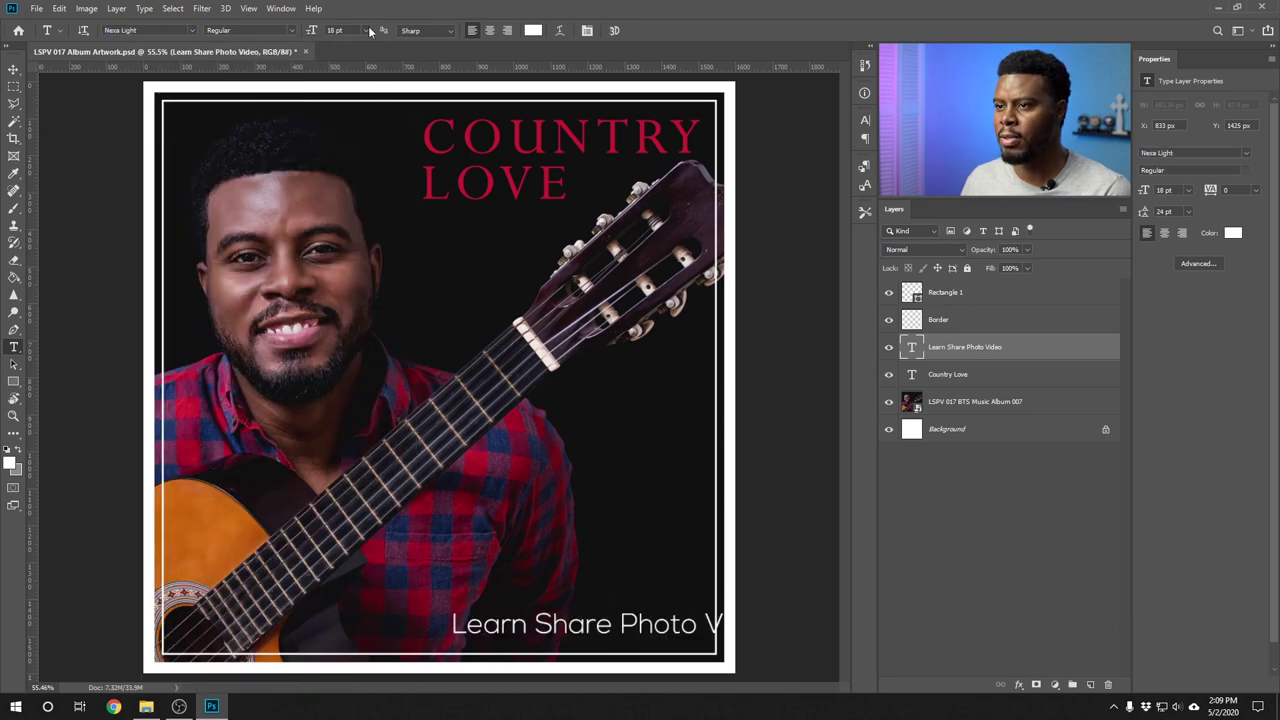
{"action": "left_click", "coordinate": [369, 31]}
{"action": "left_click", "coordinate": [348, 113]}
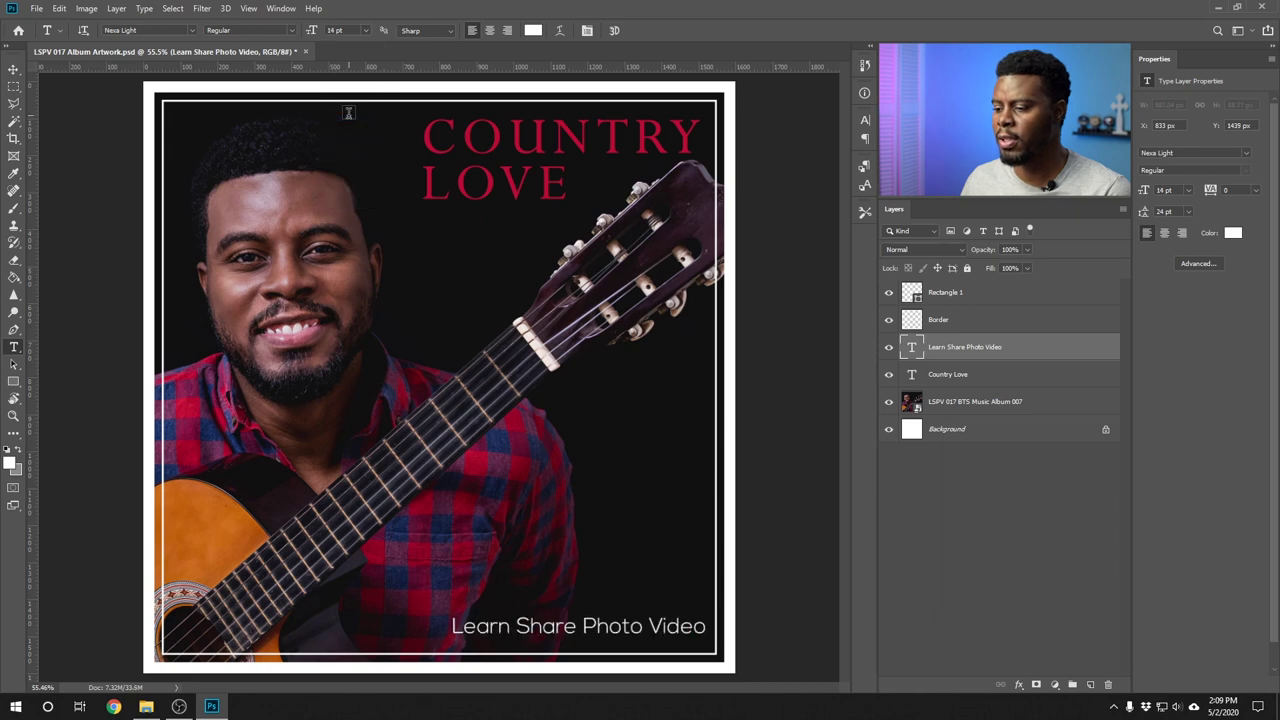
{"action": "left_click", "coordinate": [369, 31]}
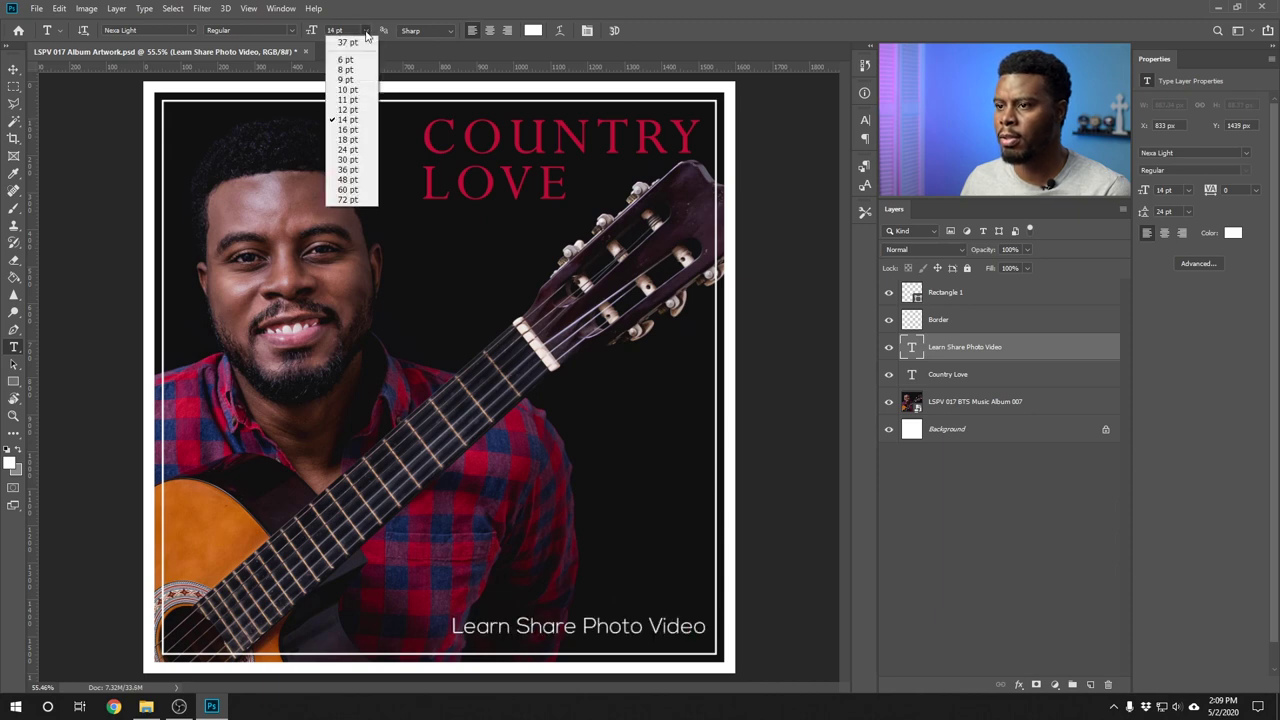
{"action": "left_click", "coordinate": [350, 100]}
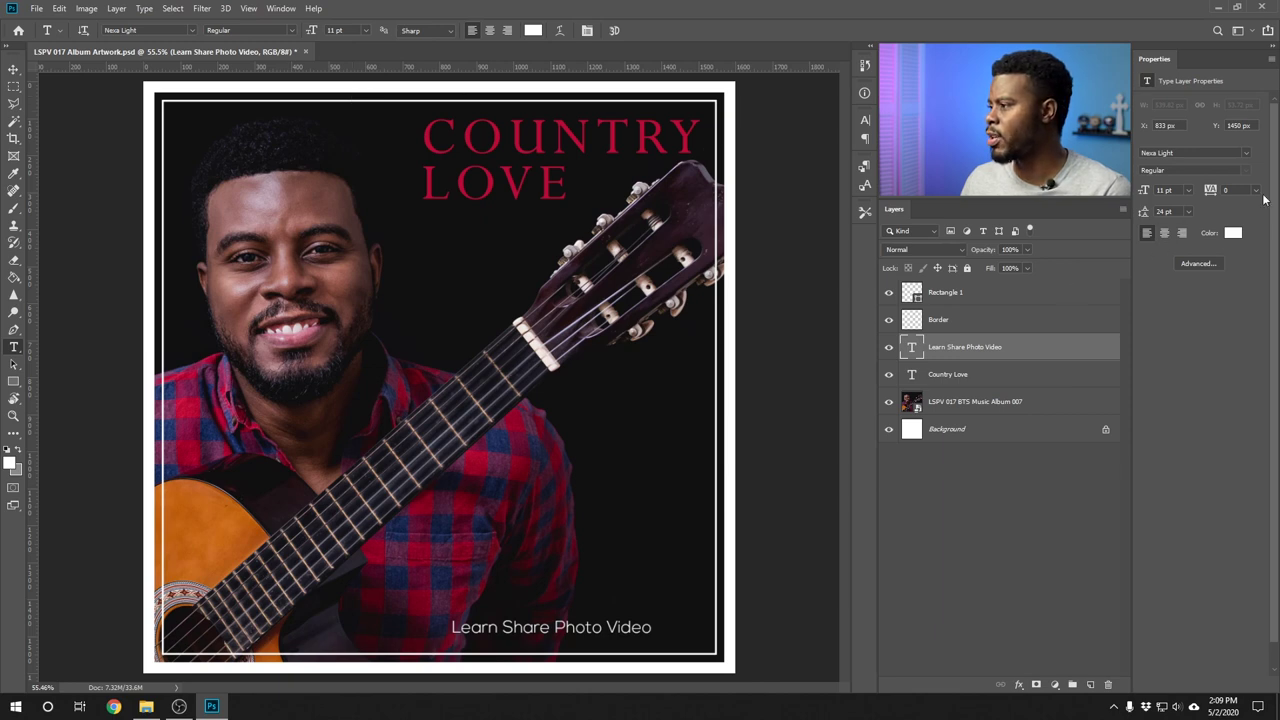
{"action": "left_click", "coordinate": [1256, 191]}
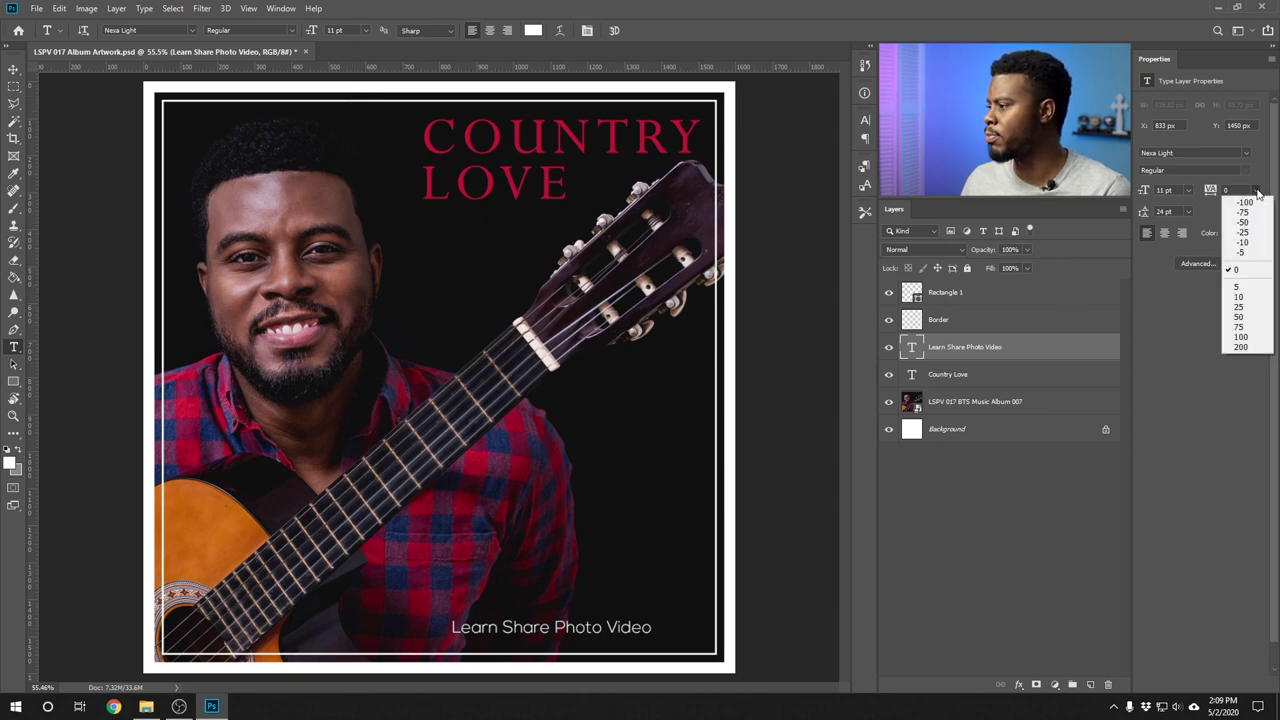
{"action": "left_click", "coordinate": [1250, 338]}
- Show the guides and nudge the Country Love title against the top and right ones, to about X 745 px, Y 67 px
{"action": "key", "text": "v"}
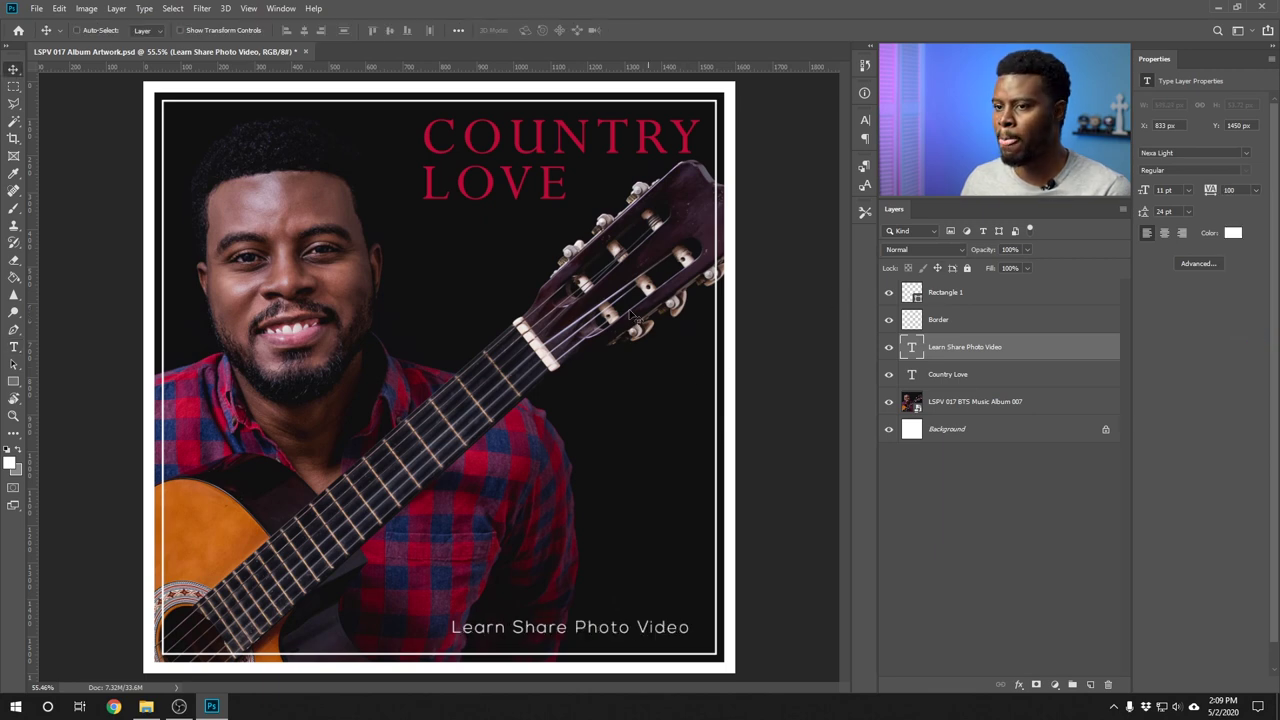
{"action": "key", "text": "ctrl"}
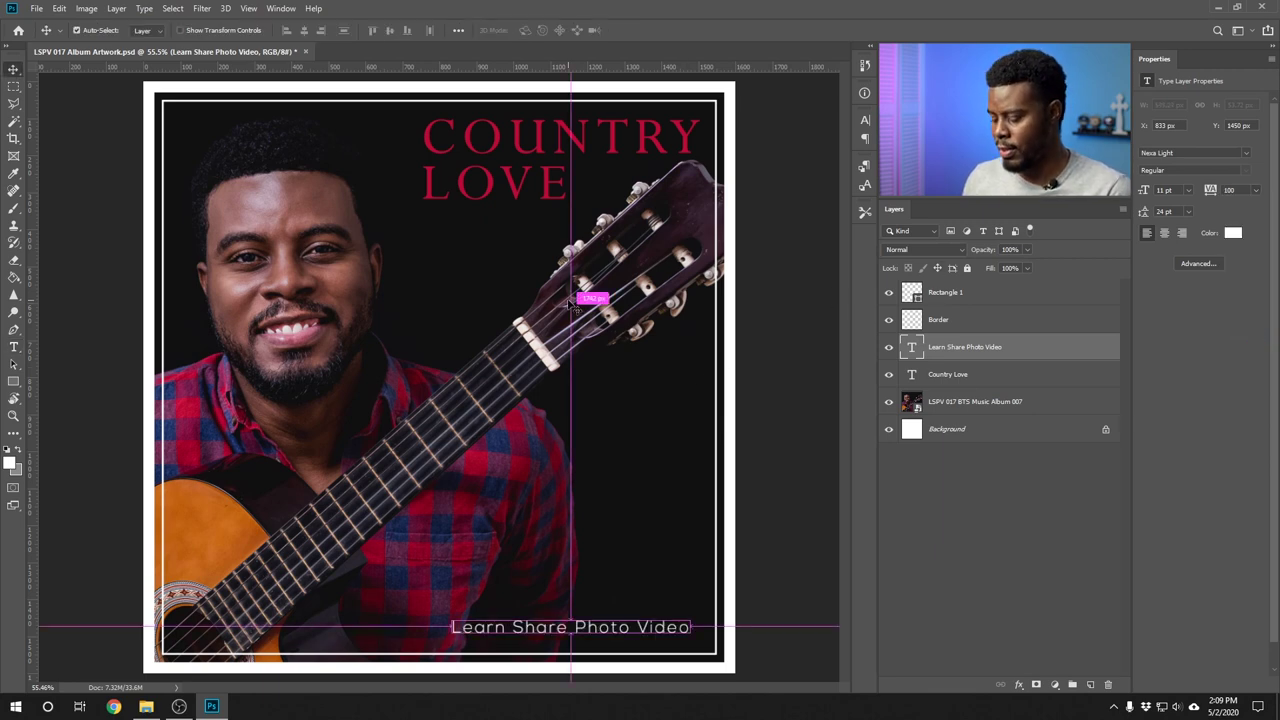
{"action": "key", "text": "ctrl+semicolon"}
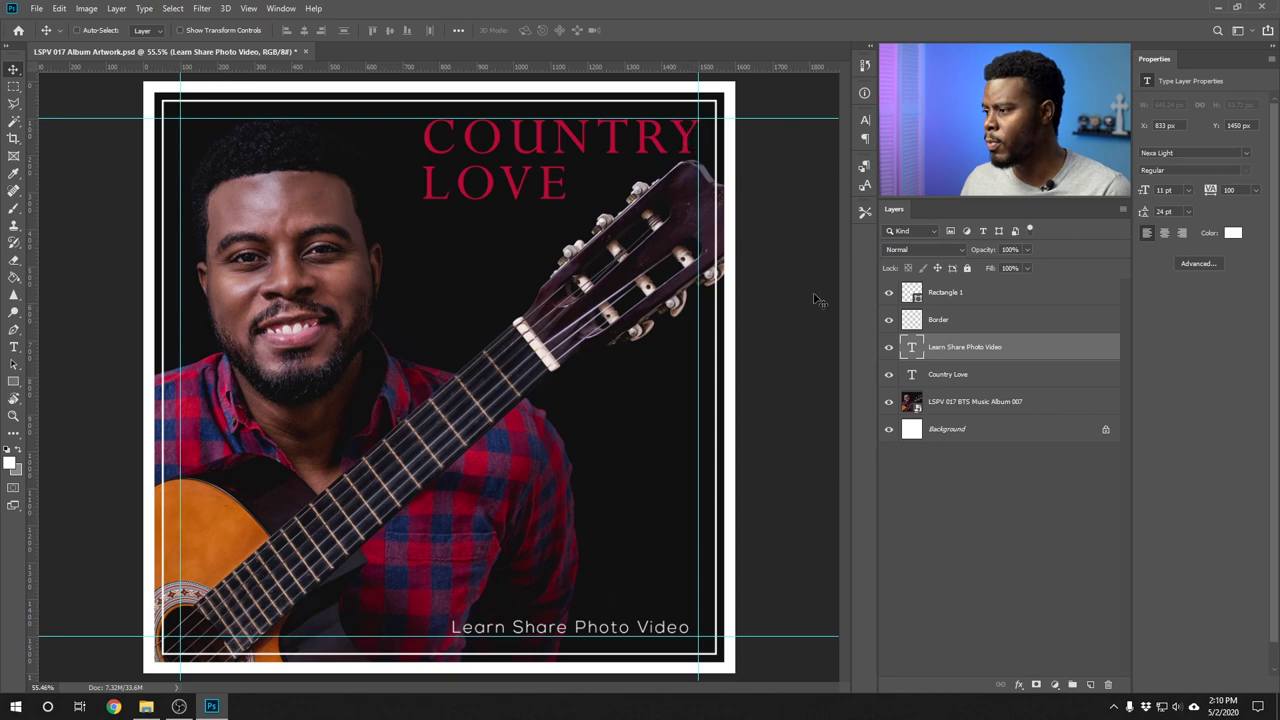
{"action": "left_click", "coordinate": [976, 377]}
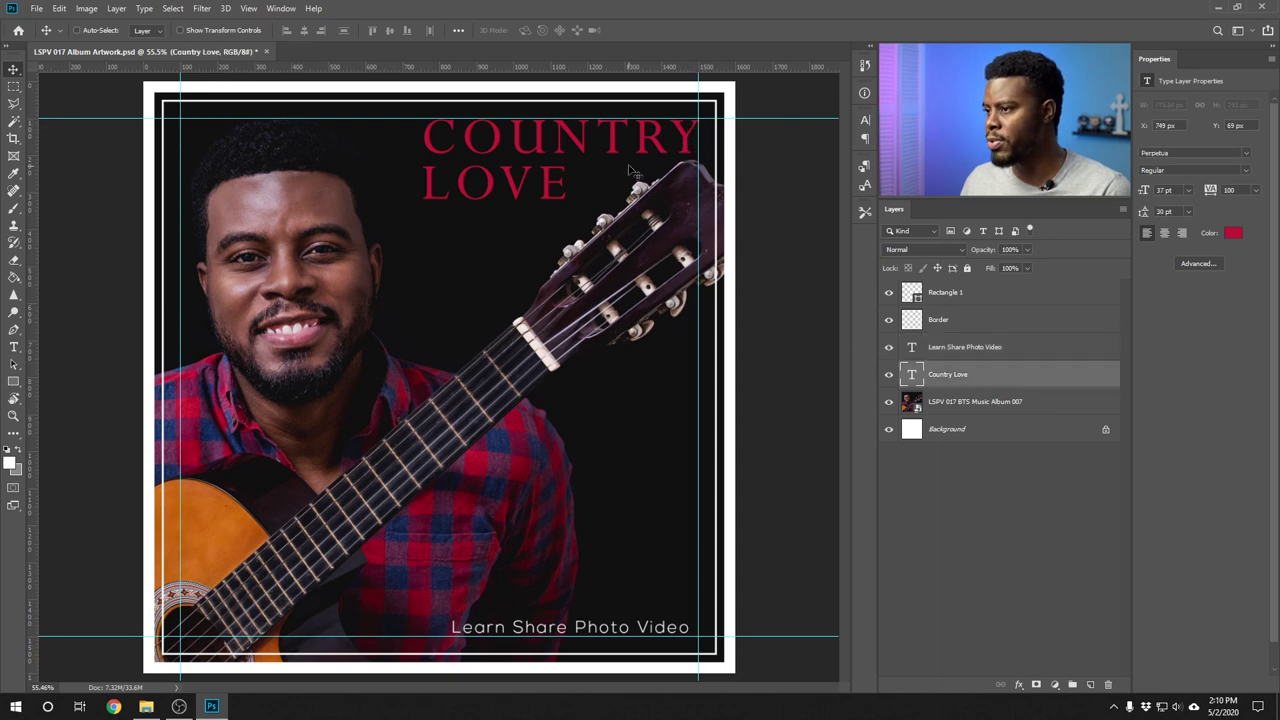
{"action": "left_click_drag", "start_coordinate": [638, 147], "coordinate": [637, 150]}
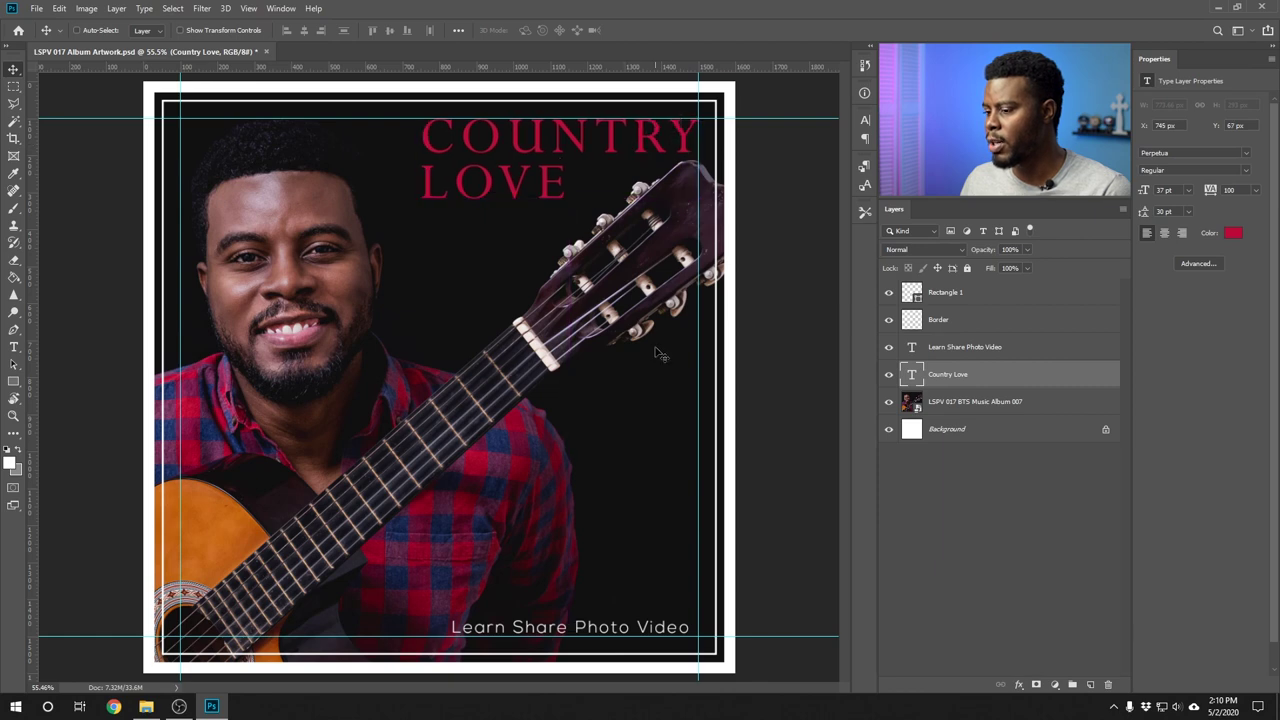
- Align the Learn Share Photo Video line with the right guide and lower it to about X 855 px, Y 1460 px, and hide the guides
{"action": "left_click", "coordinate": [970, 348]}
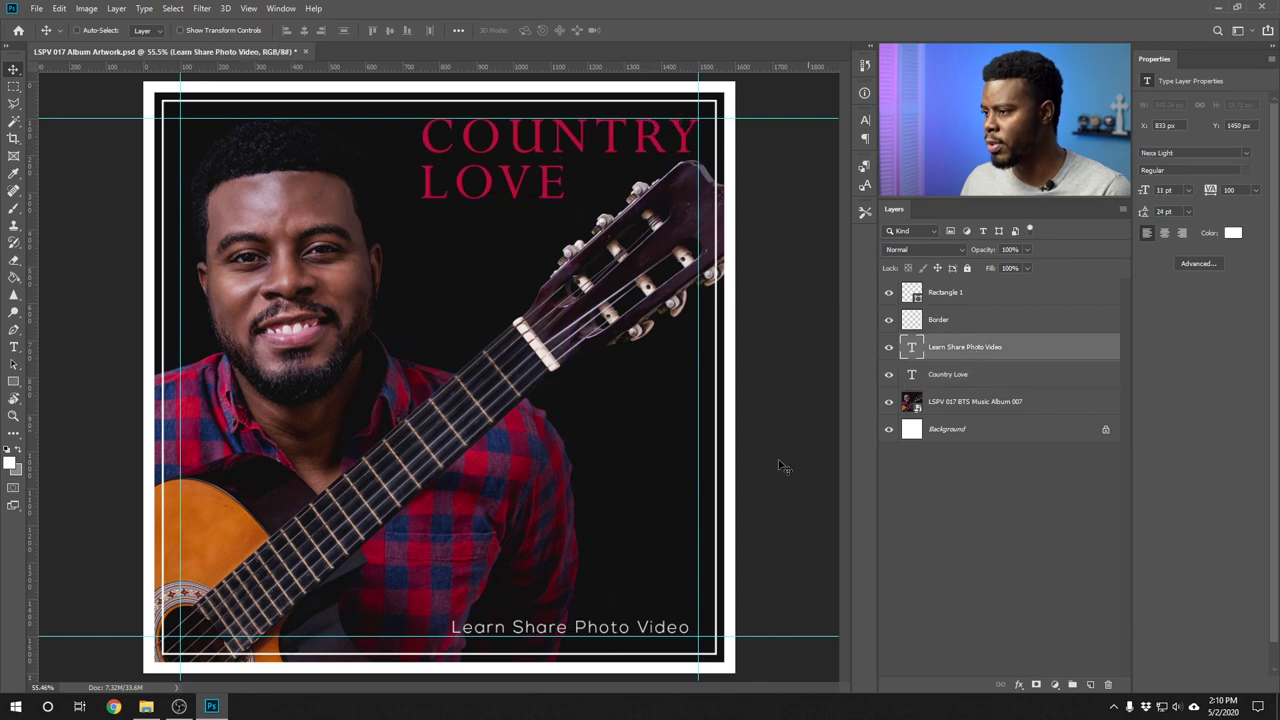
{"action": "left_click_drag", "start_coordinate": [553, 609], "coordinate": [576, 608]}
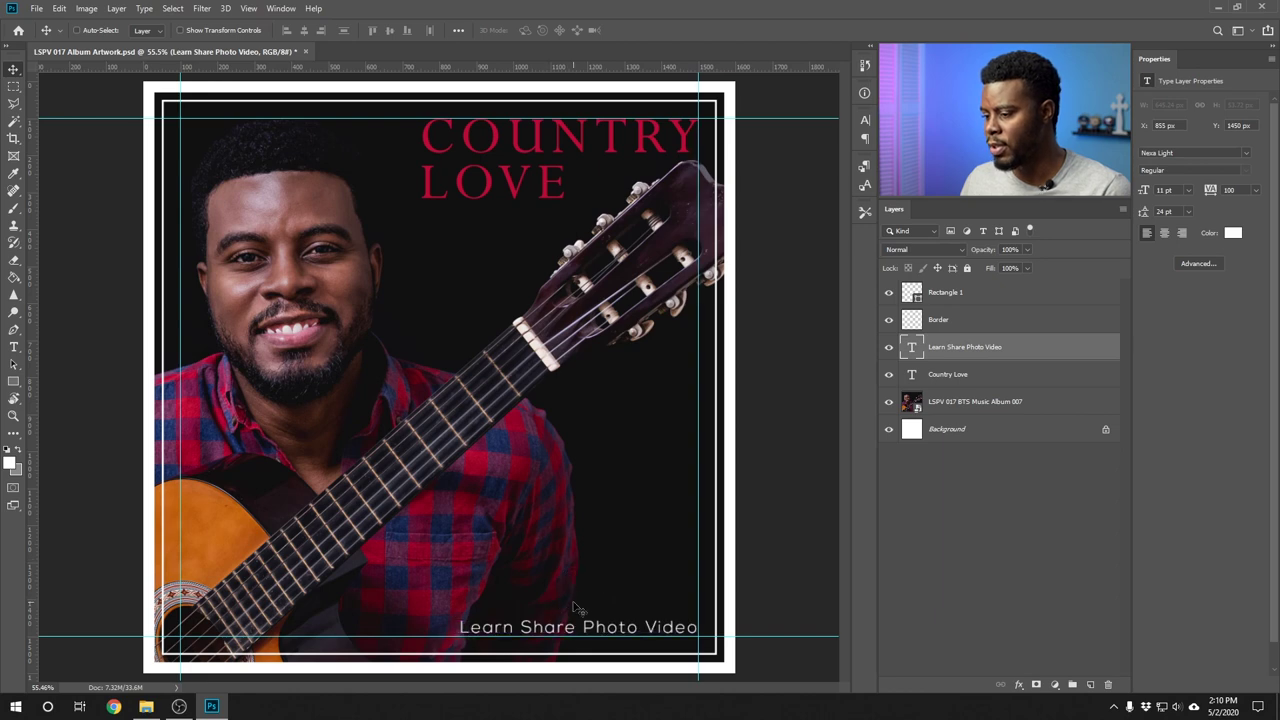
{"action": "key", "text": "shift+Down"}
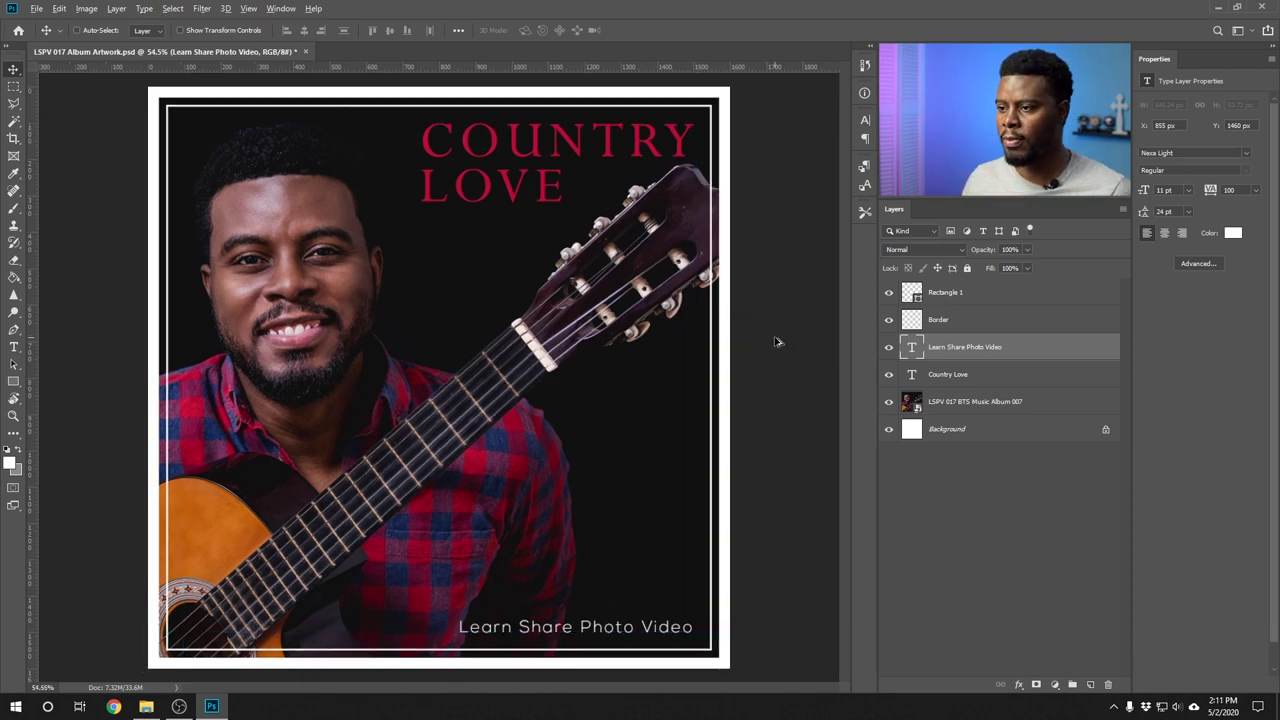
{"action": "scroll", "coordinate": [778, 342], "scroll_direction": "down", "scroll_amount": 2}
{"action": "scroll", "coordinate": [776, 345], "scroll_direction": "up", "scroll_amount": 2}
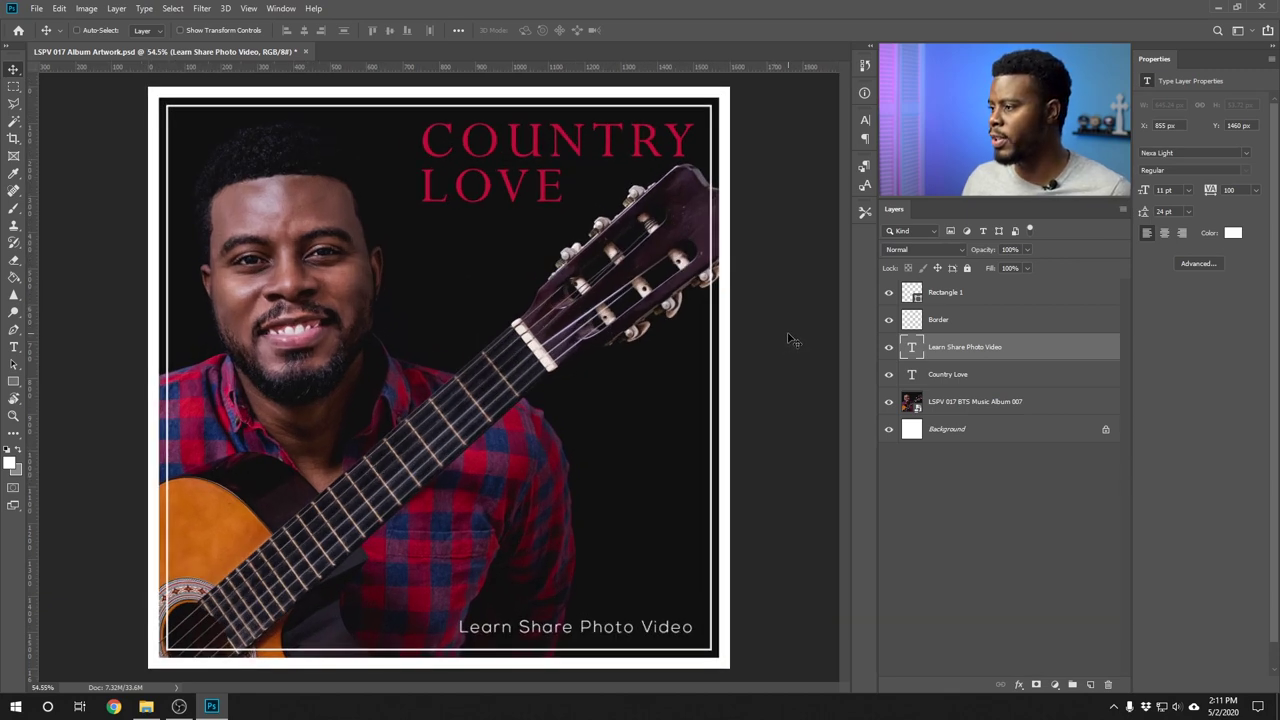
- Rename the Rectangle 1 layer Inner Border
{"action": "left_click", "coordinate": [982, 299]}
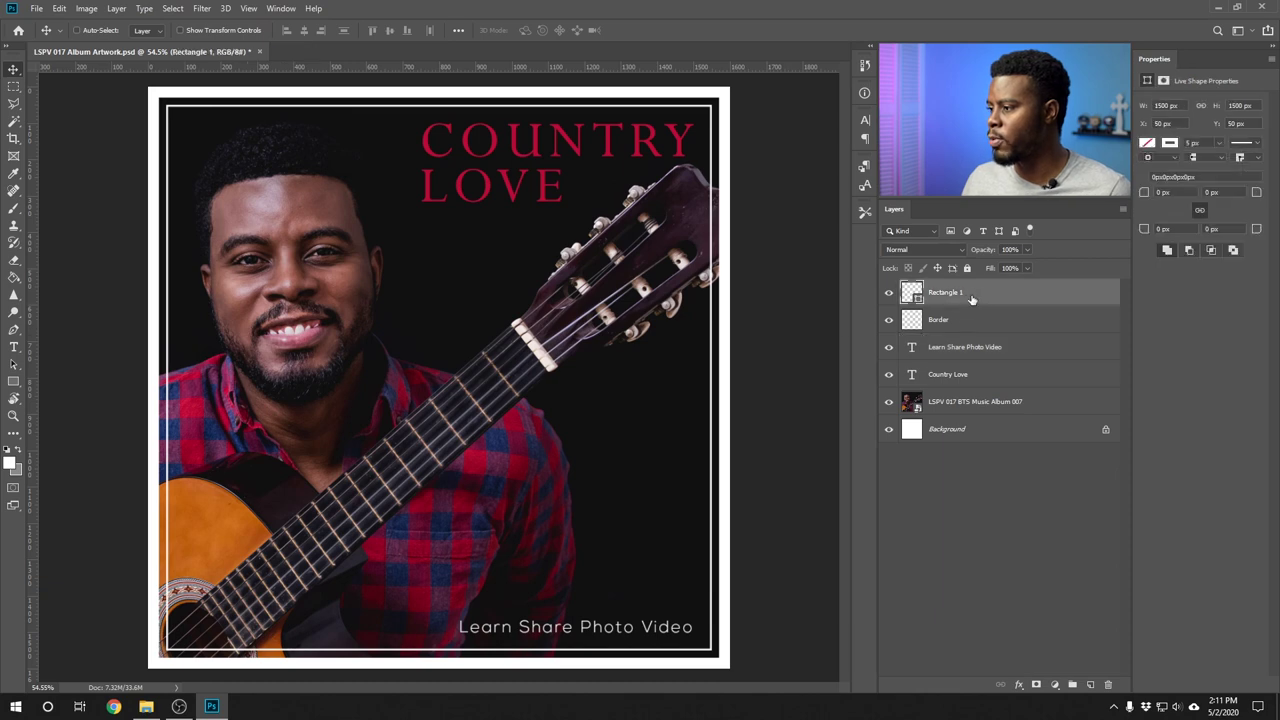
{"action": "double_click", "coordinate": [950, 293]}
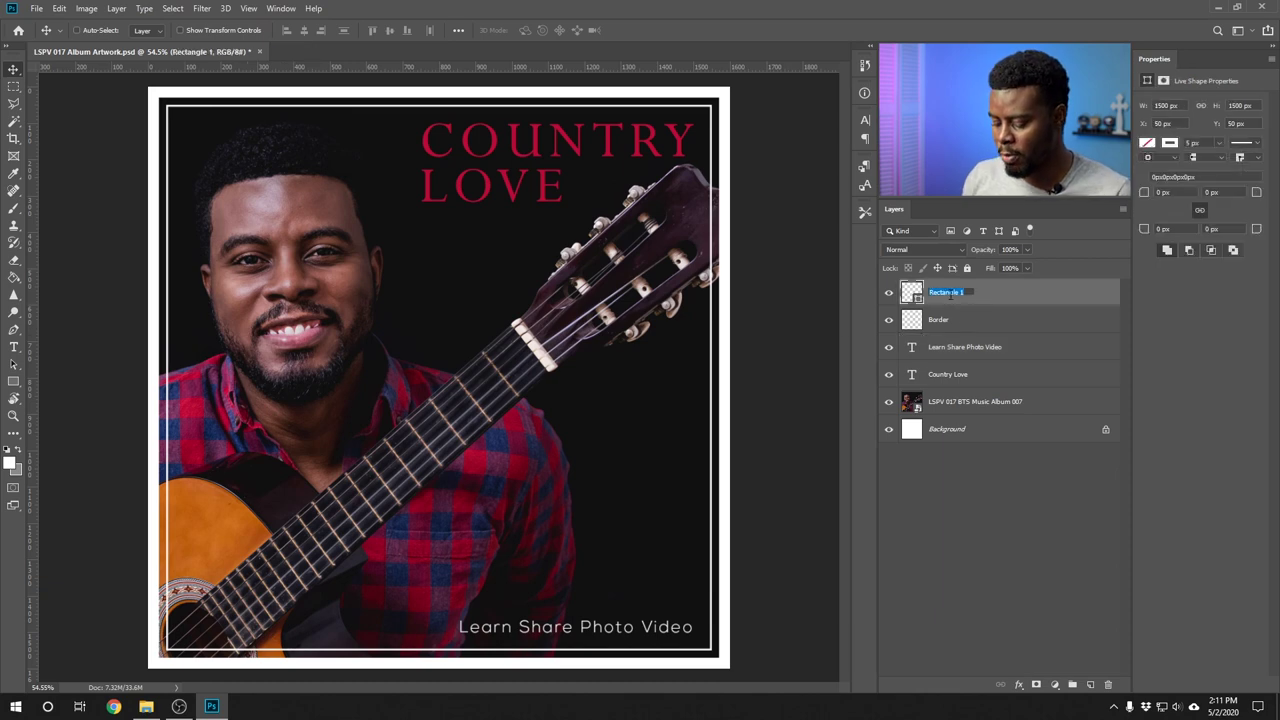
{"action": "type", "text": "F"}
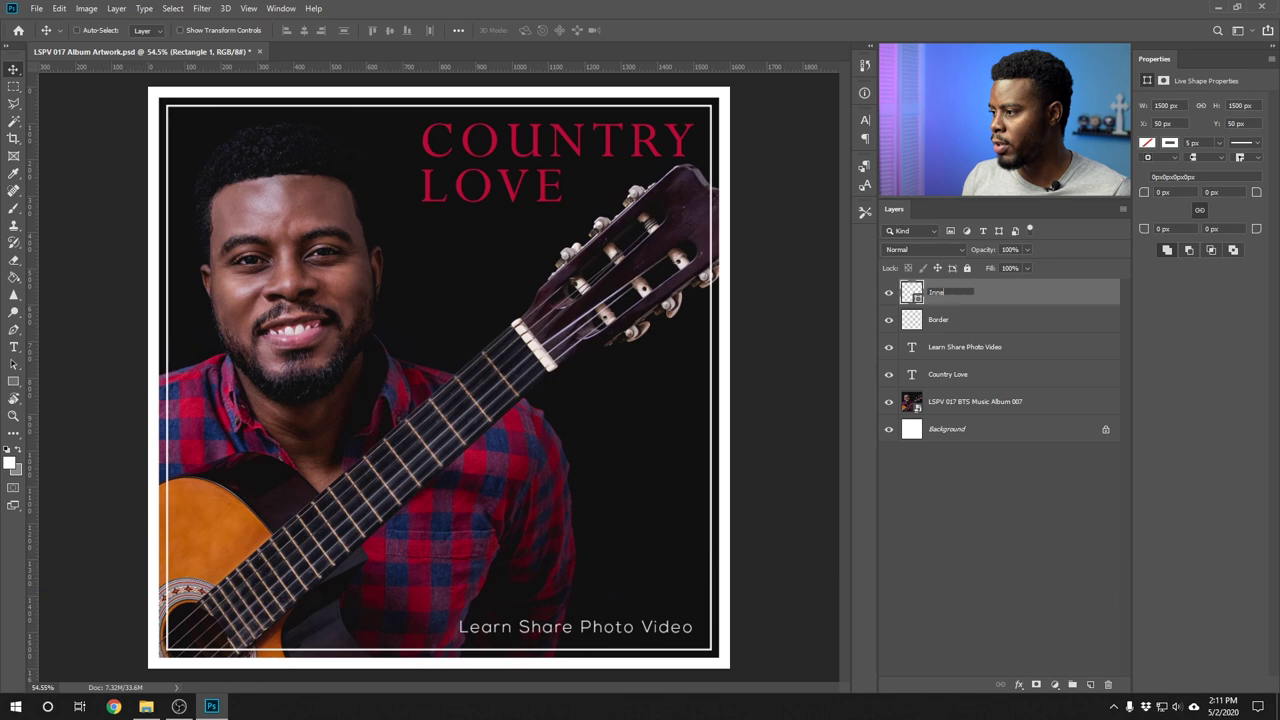
{"action": "type", "text": "nner Border"}
{"action": "key", "text": "Return"}
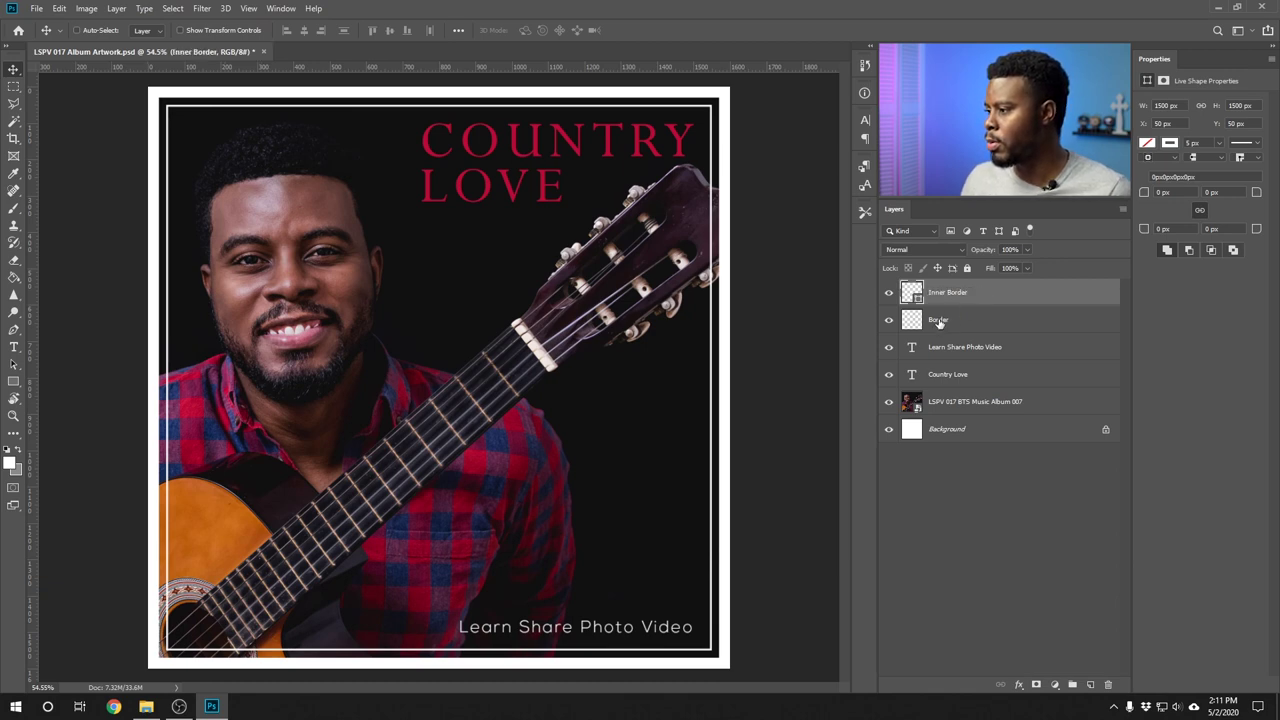
- Rename the Border layer Outer Border and select it together with the Inner Border layer
{"action": "double_click", "coordinate": [938, 320]}
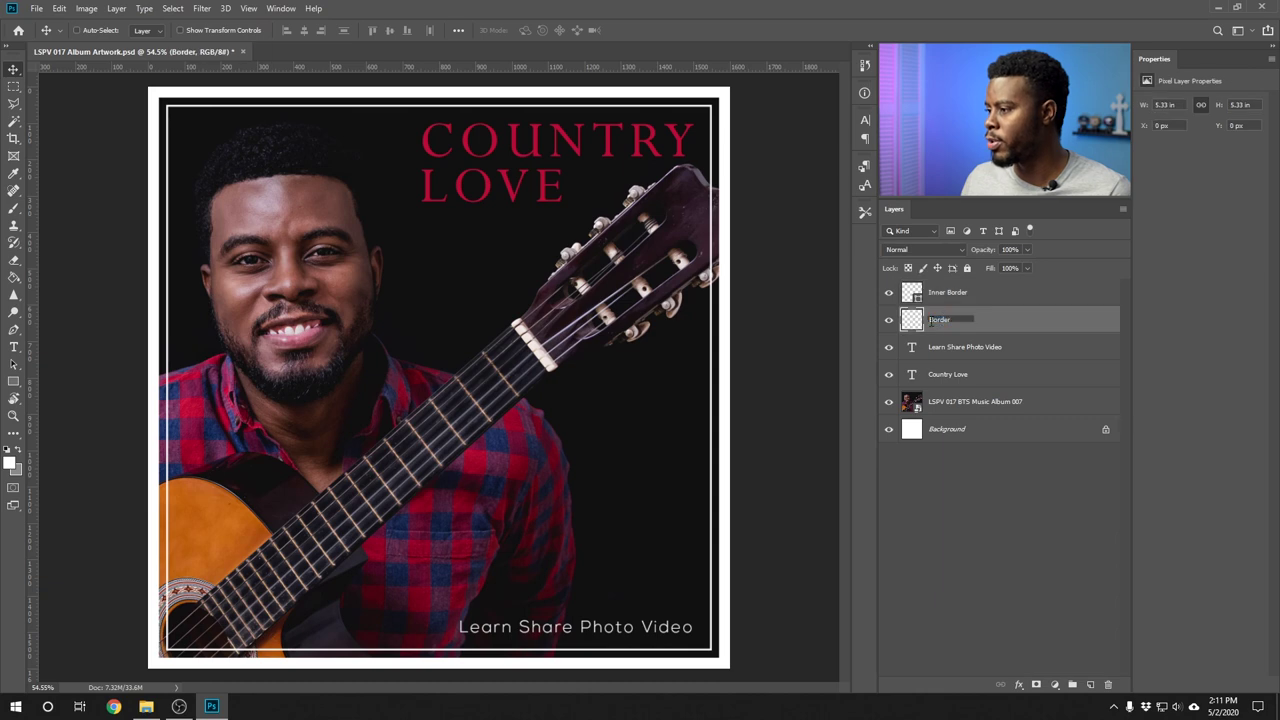
{"action": "type", "text": "Outer Border"}
{"action": "key", "text": "Return"}
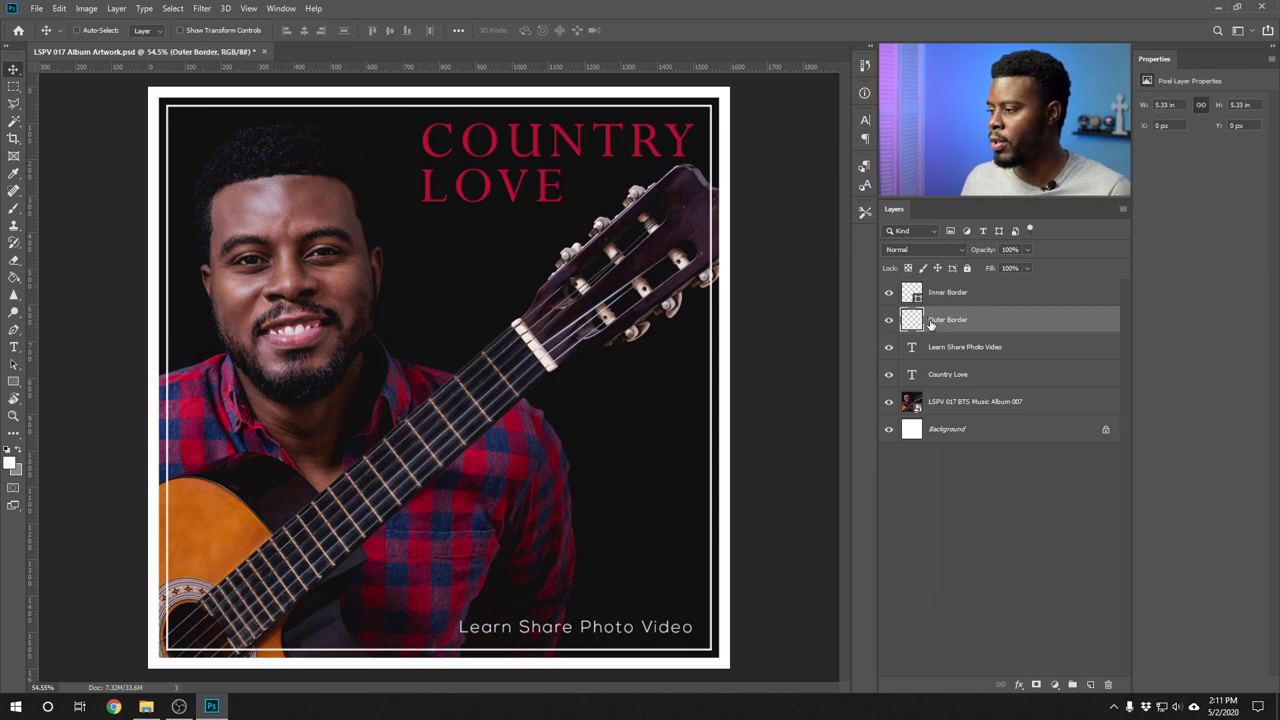
{"action": "left_click", "coordinate": [1003, 294], "text": "shift"}
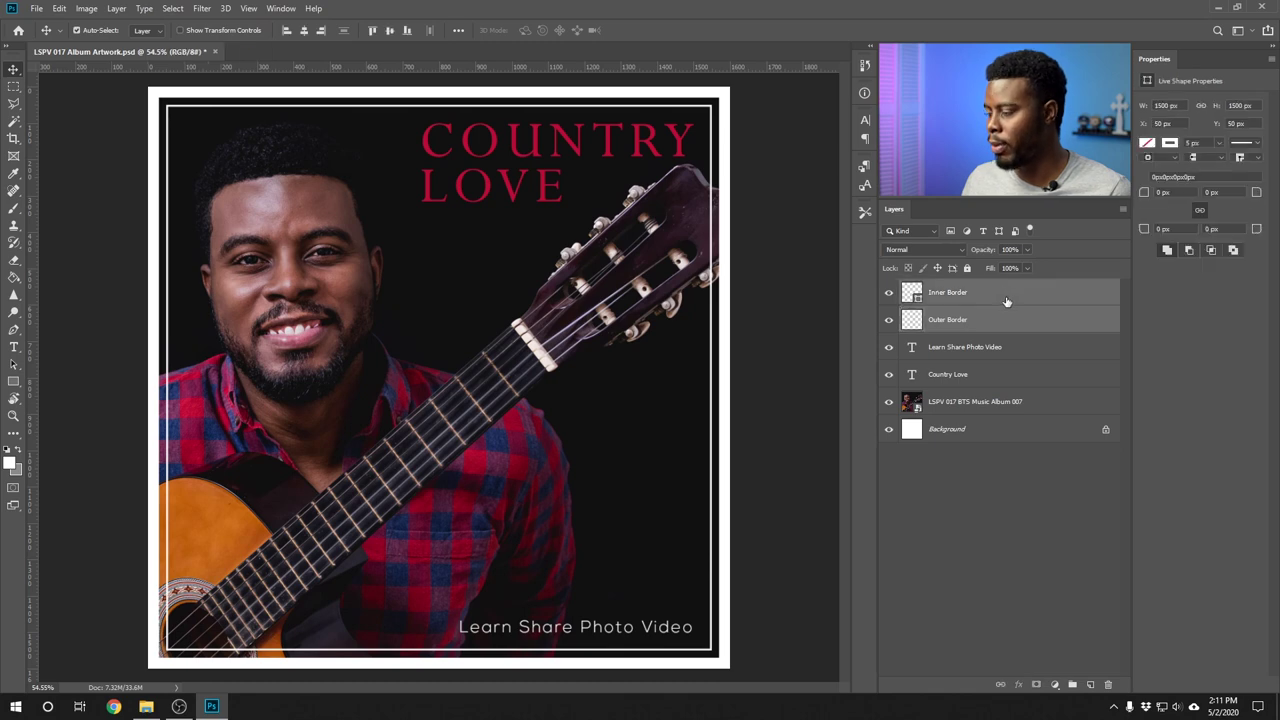
- Group the Inner Border and Outer Border layers and switch the group's visibility off and on to check it
{"action": "key", "text": "ctrl"}
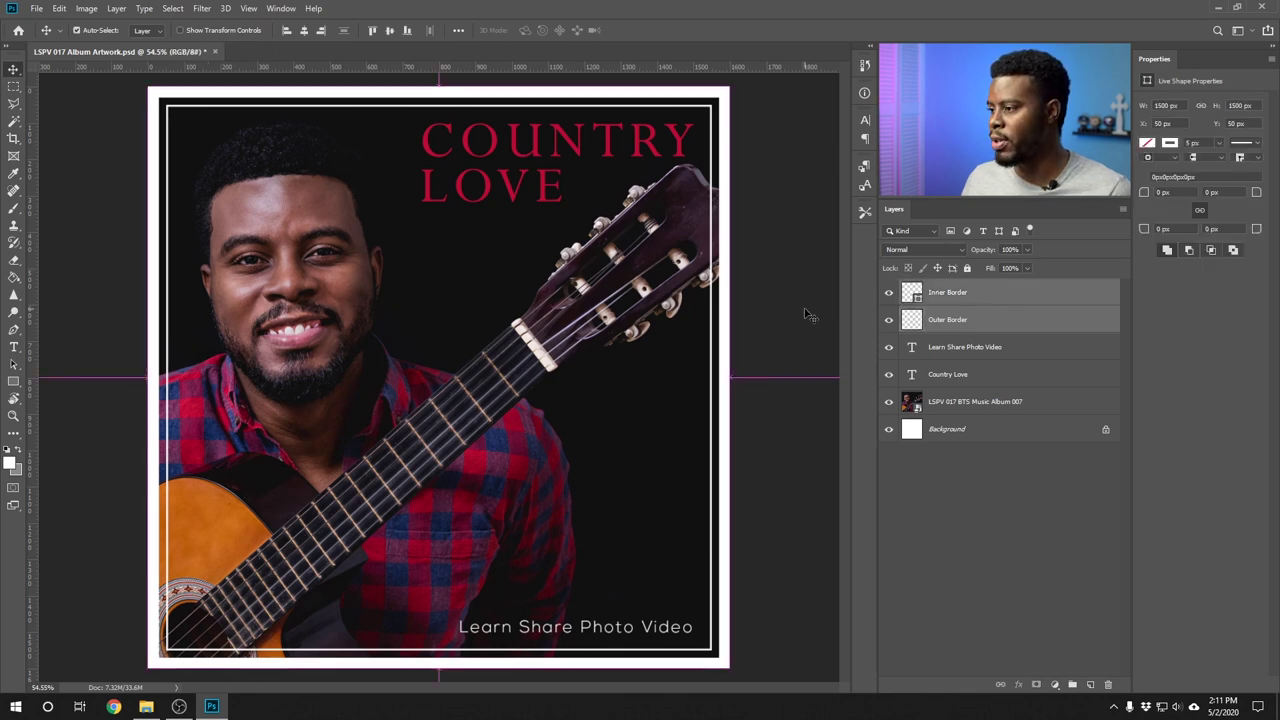
{"action": "key", "text": "ctrl+g"}
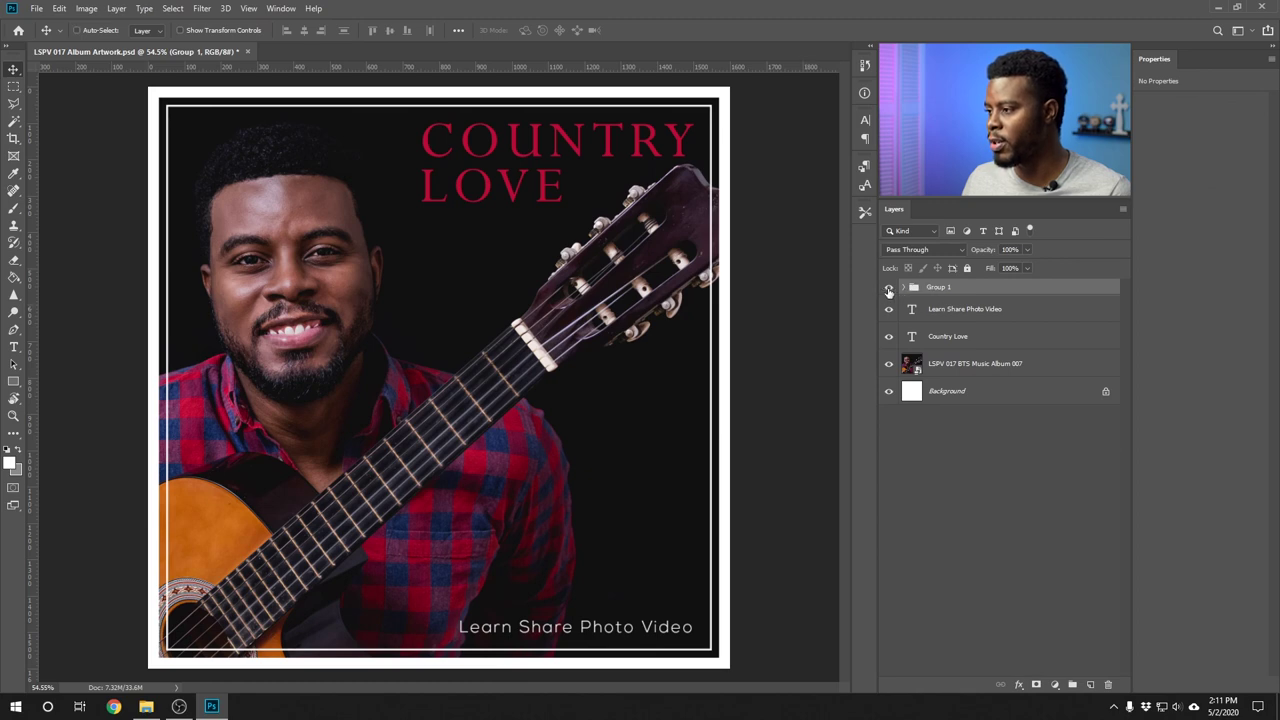
{"action": "left_click", "coordinate": [888, 289]}
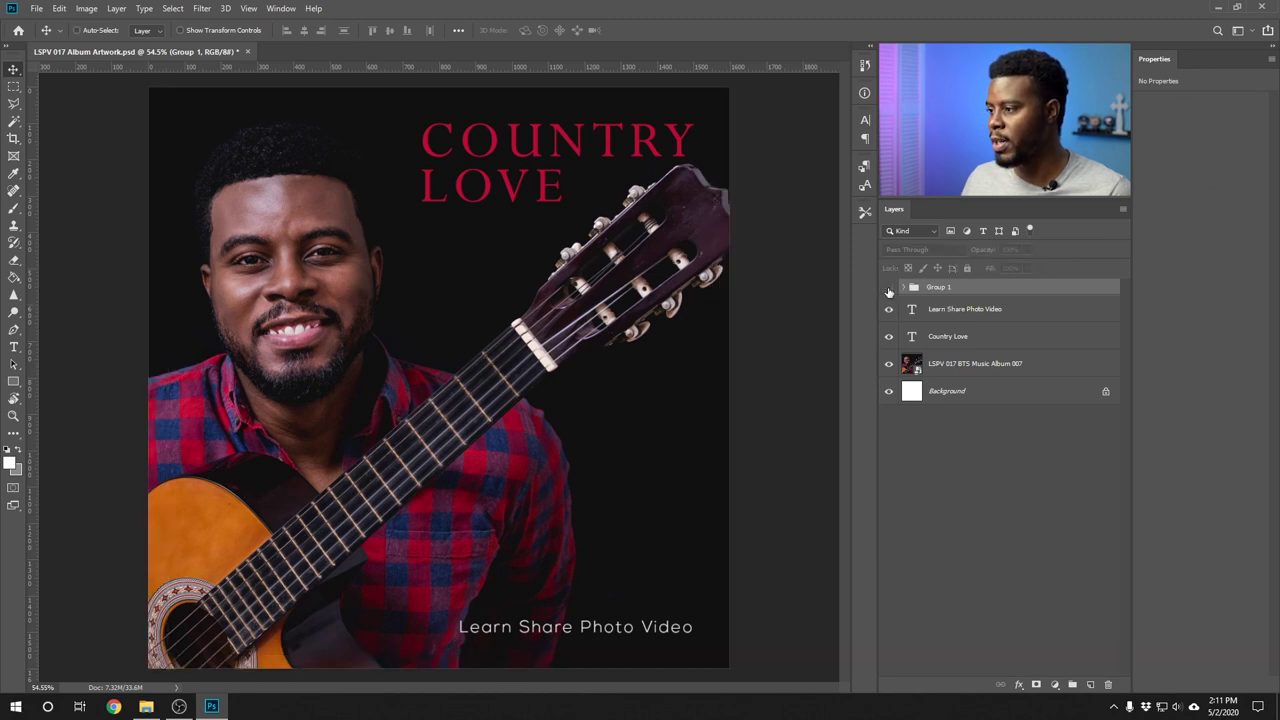
{"action": "left_click", "coordinate": [888, 289]}
{"action": "left_click", "coordinate": [888, 289]}
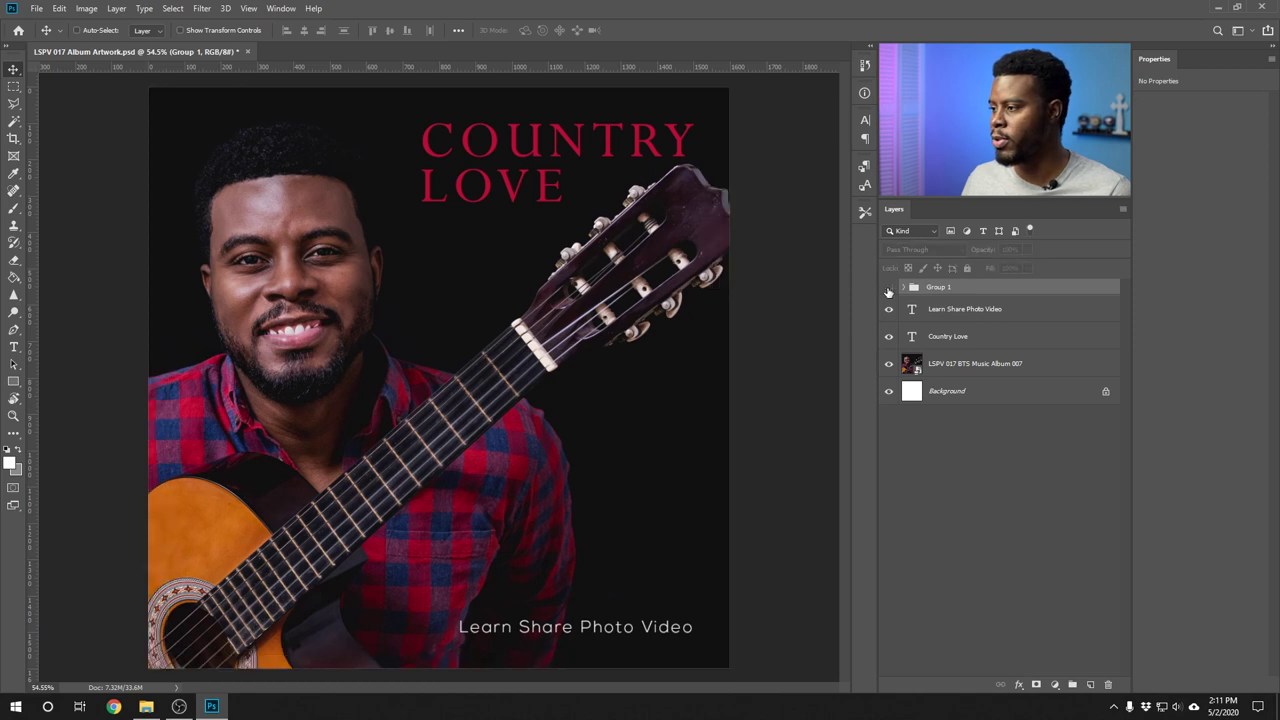
{"action": "left_click", "coordinate": [888, 289]}
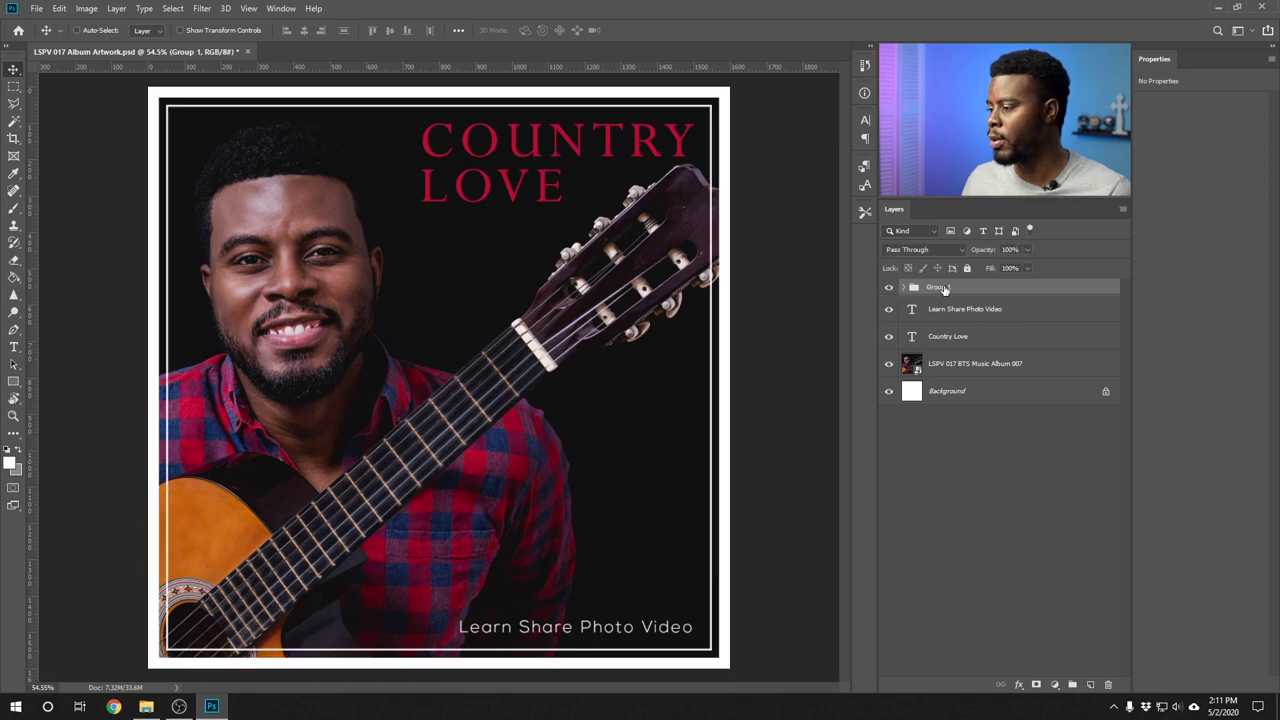
- Rename the new border group Borders and save the document
{"action": "double_click", "coordinate": [942, 287]}
{"action": "type", "text": "Bord"}
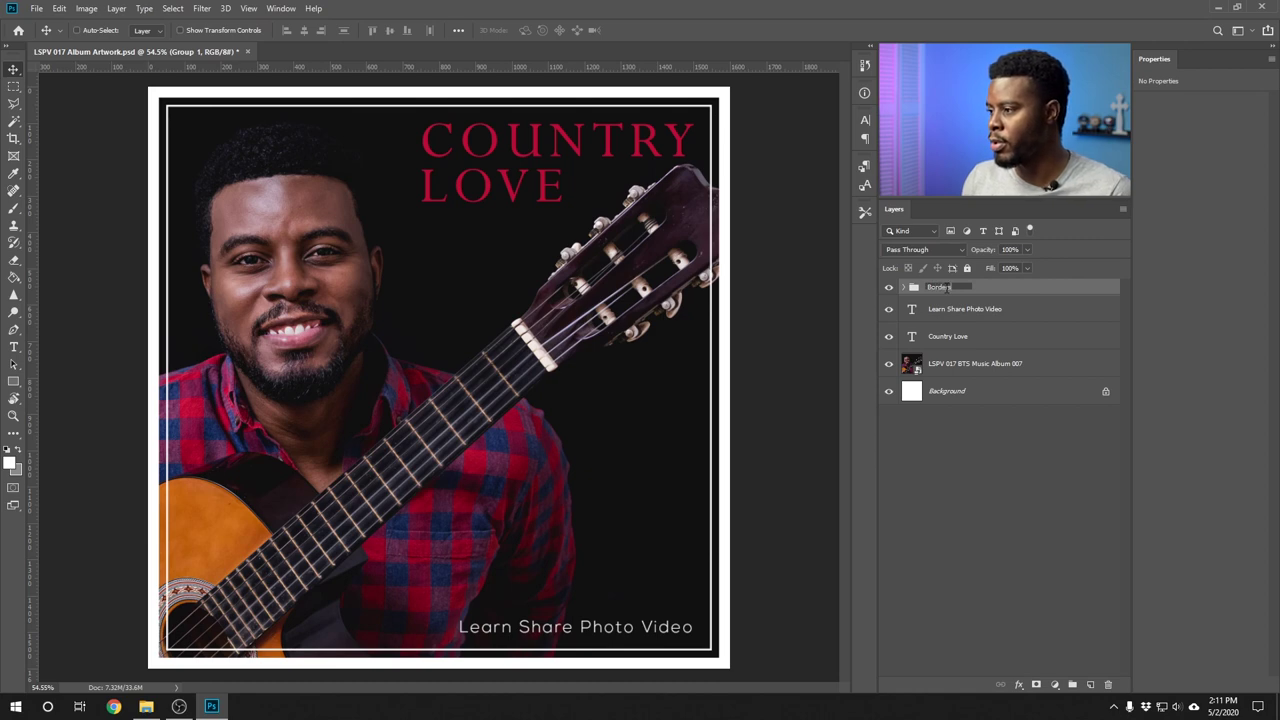
{"action": "type", "text": "ers"}
{"action": "key", "text": "Return"}
{"action": "key", "text": "ctrl"}
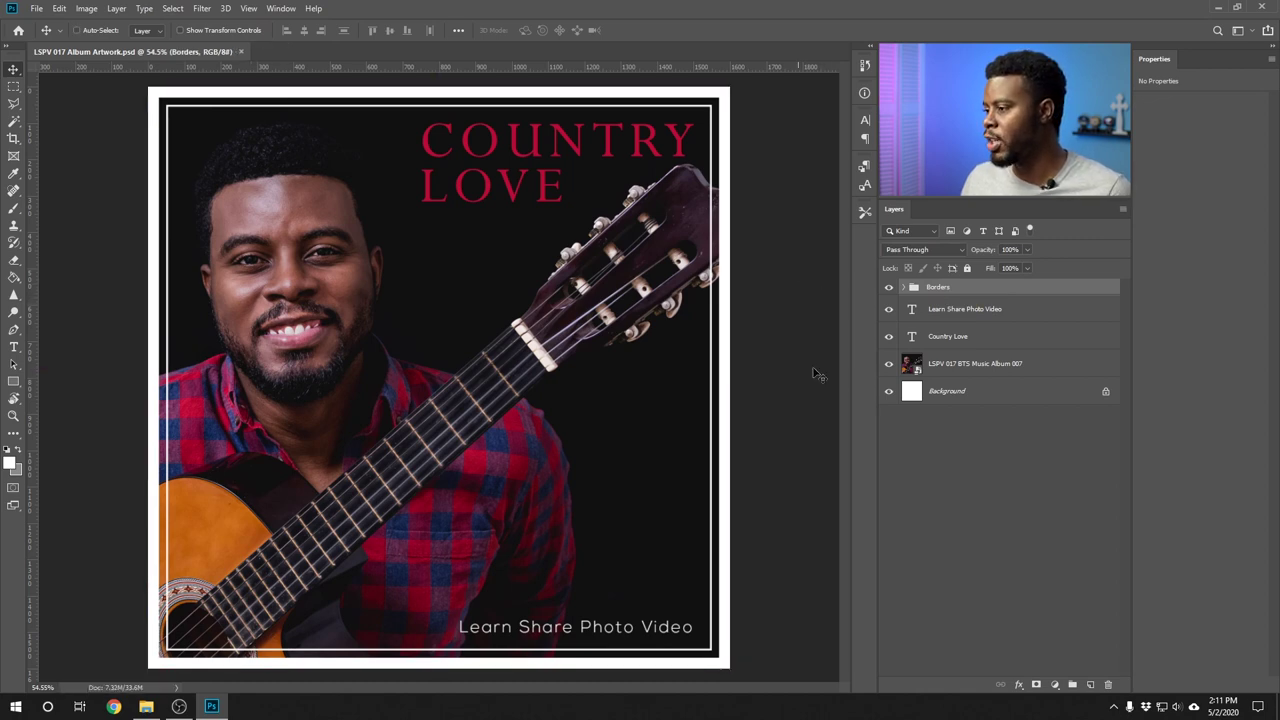
- Add a Hue/Saturation adjustment layer above the guitarist photo layer and set its saturation to -30
{"action": "left_click", "coordinate": [973, 370]}
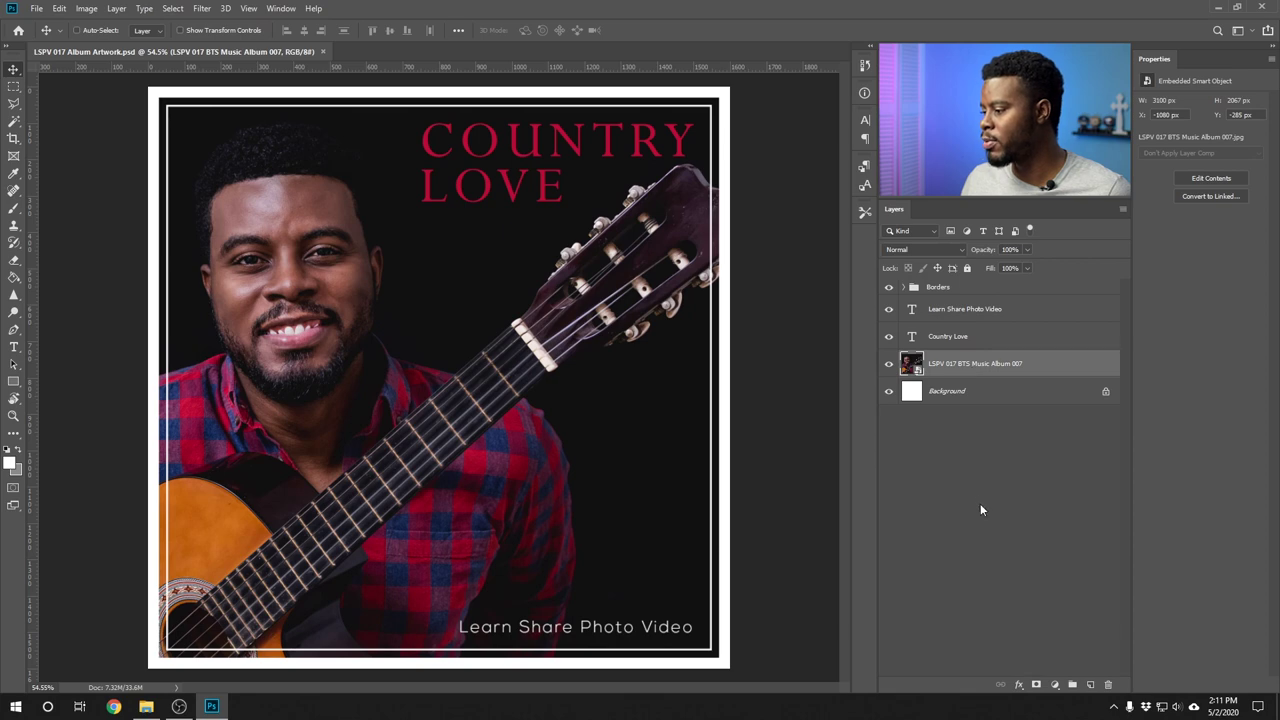
{"action": "left_click", "coordinate": [1056, 686]}
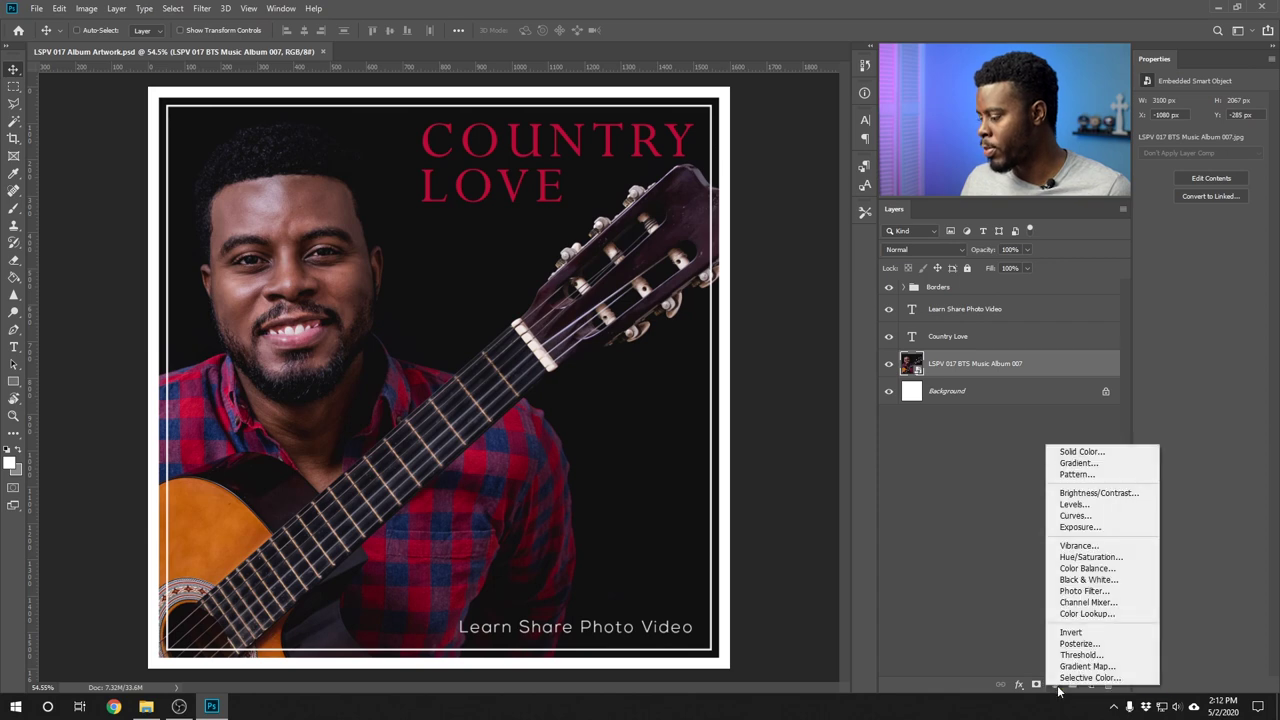
{"action": "left_click", "coordinate": [1093, 557]}
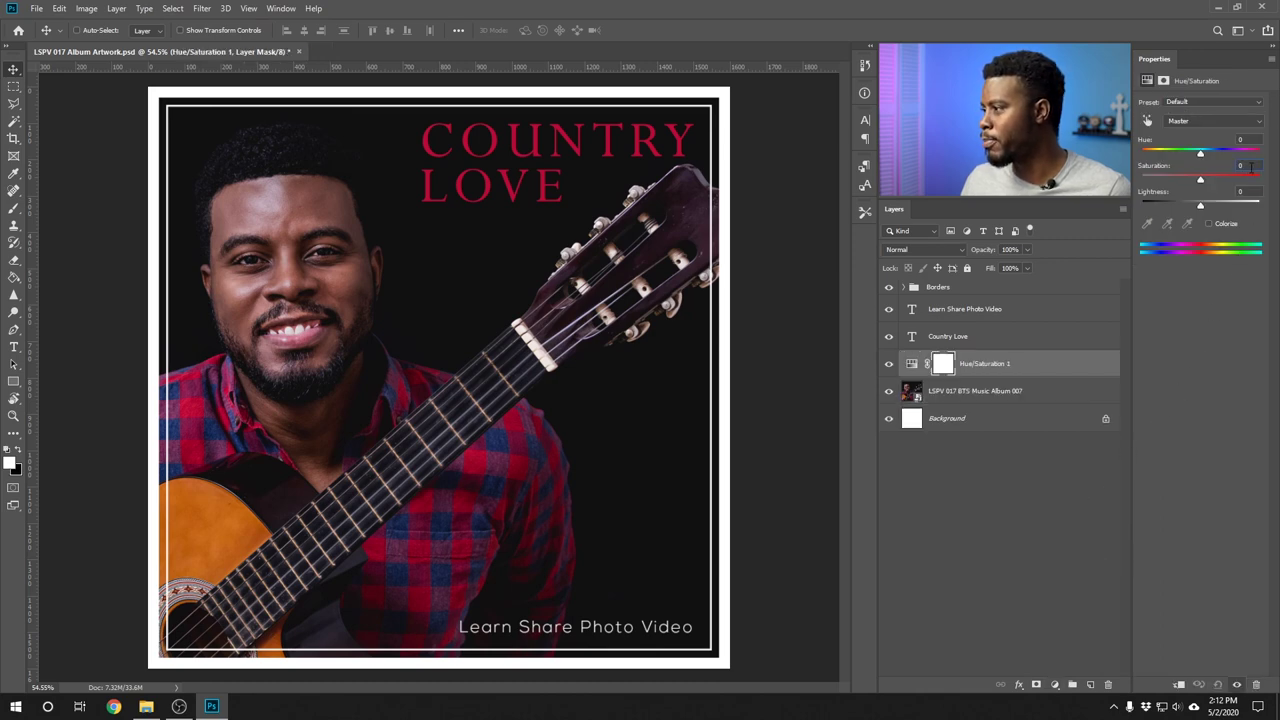
{"action": "left_click_drag", "start_coordinate": [1250, 168], "coordinate": [1250, 171]}
{"action": "type", "text": "-20"}
{"action": "key", "text": "shift+Down"}
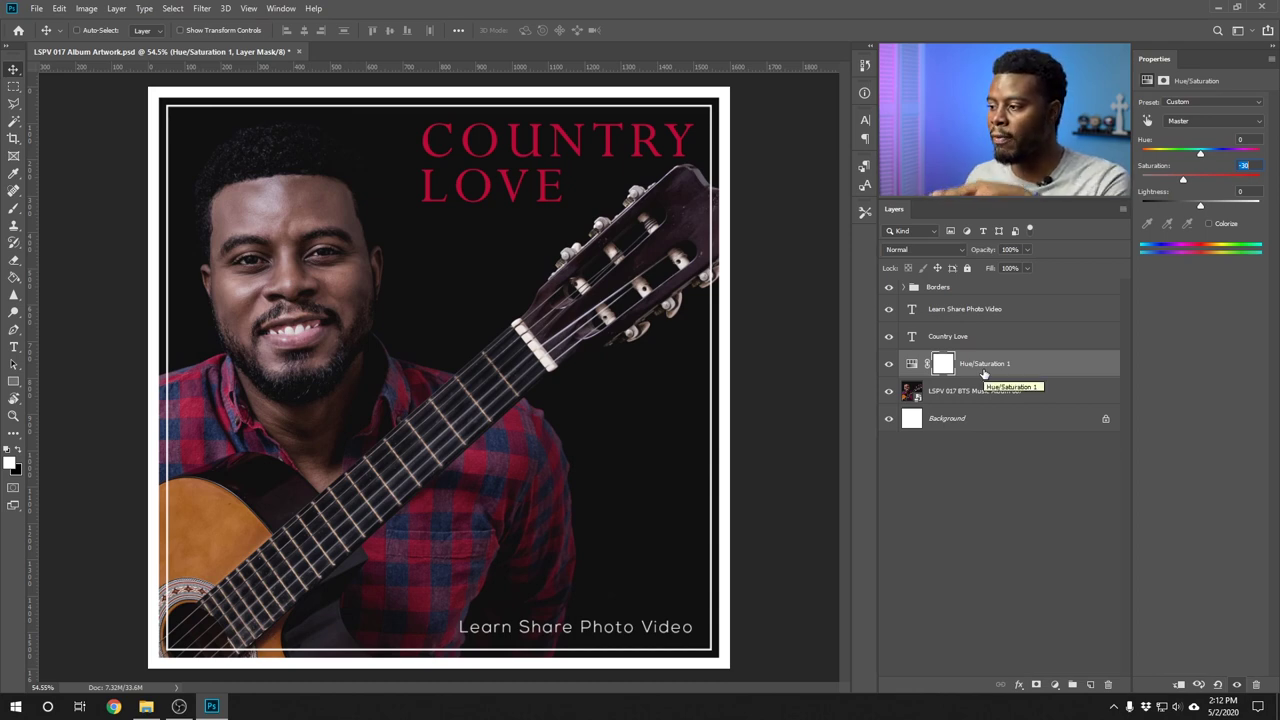
- Clip the Hue/Saturation adjustment to the guitarist photo layer and toggle its visibility to compare the cover with and without it
{"action": "right_click", "coordinate": [1038, 371]}
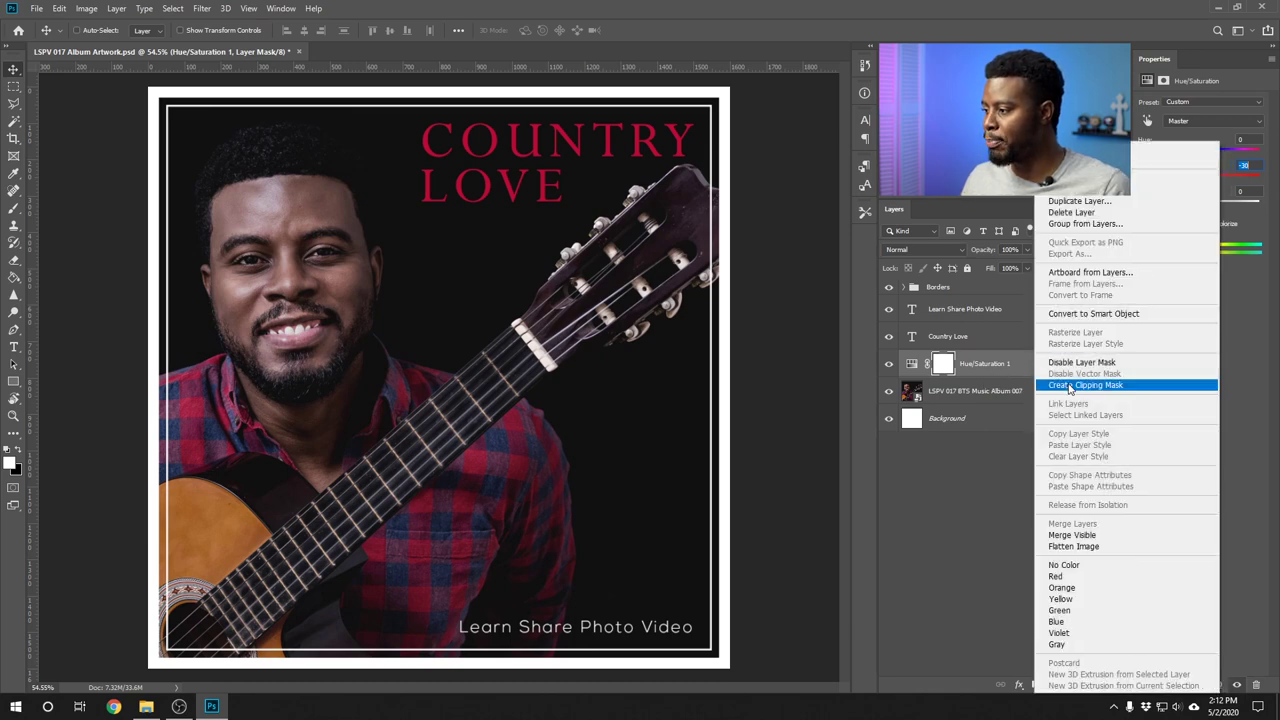
{"action": "left_click", "coordinate": [1070, 388]}
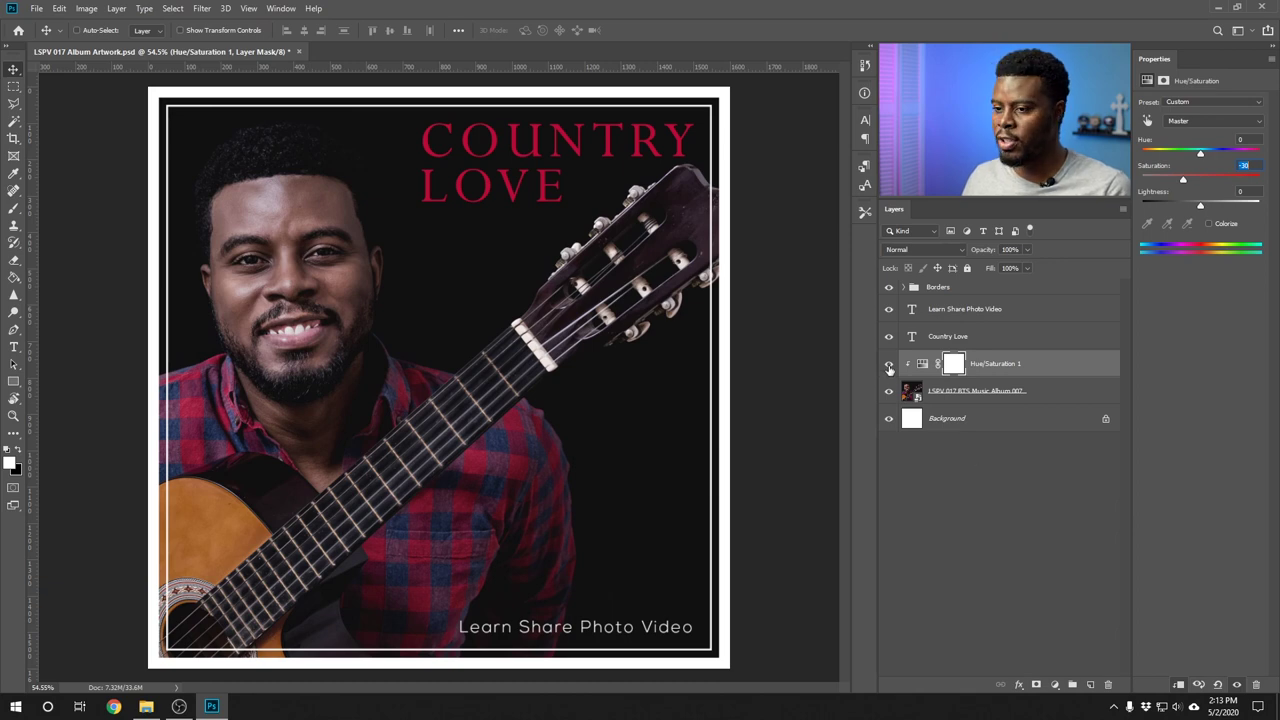
{"action": "left_click", "coordinate": [889, 368]}
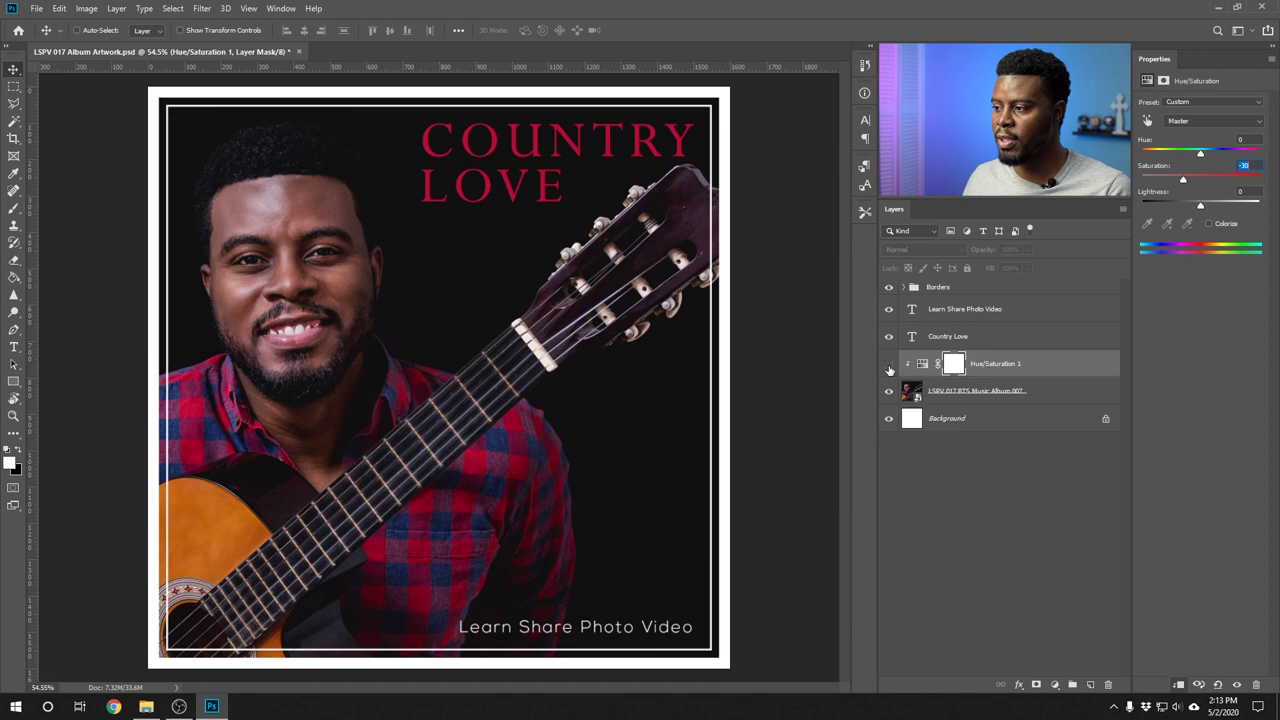
{"action": "left_click", "coordinate": [889, 368]}
{"action": "left_click", "coordinate": [889, 368]}
{"action": "left_click", "coordinate": [889, 368]}
{"action": "left_click", "coordinate": [889, 368]}
{"action": "left_click", "coordinate": [889, 368]}
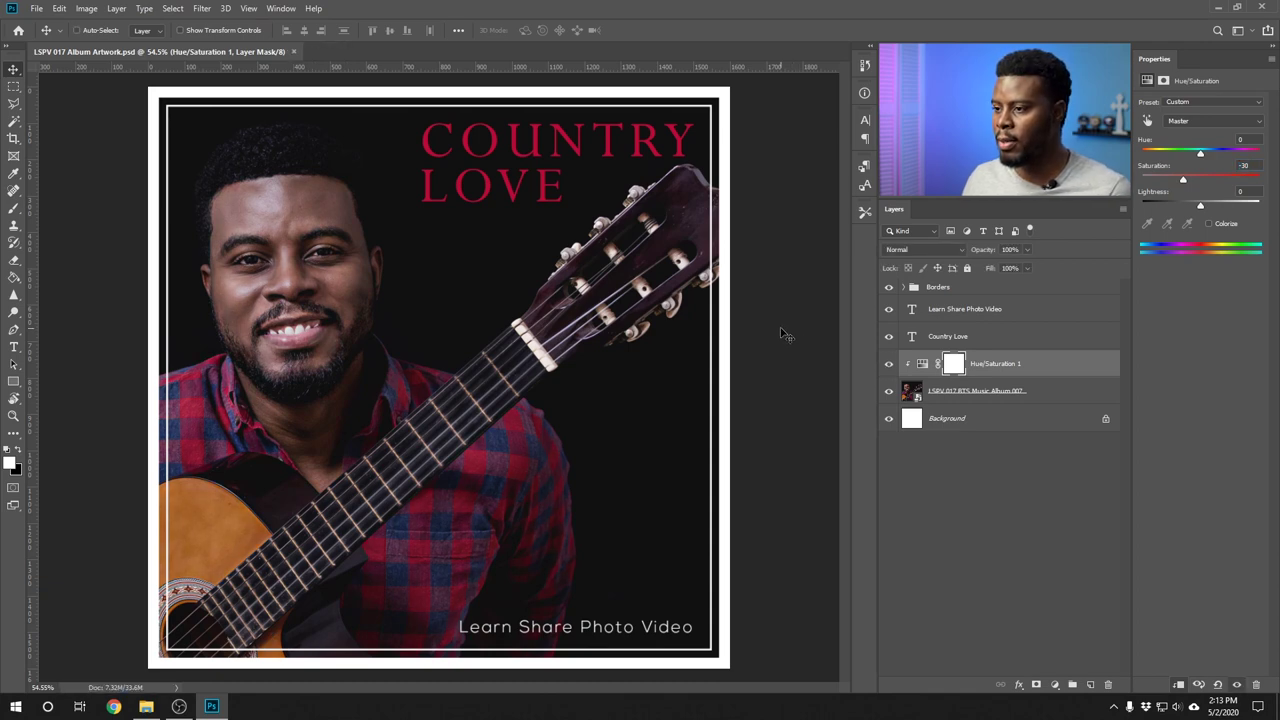
{"action": "scroll", "coordinate": [772, 330], "scroll_direction": "down", "scroll_amount": 5}
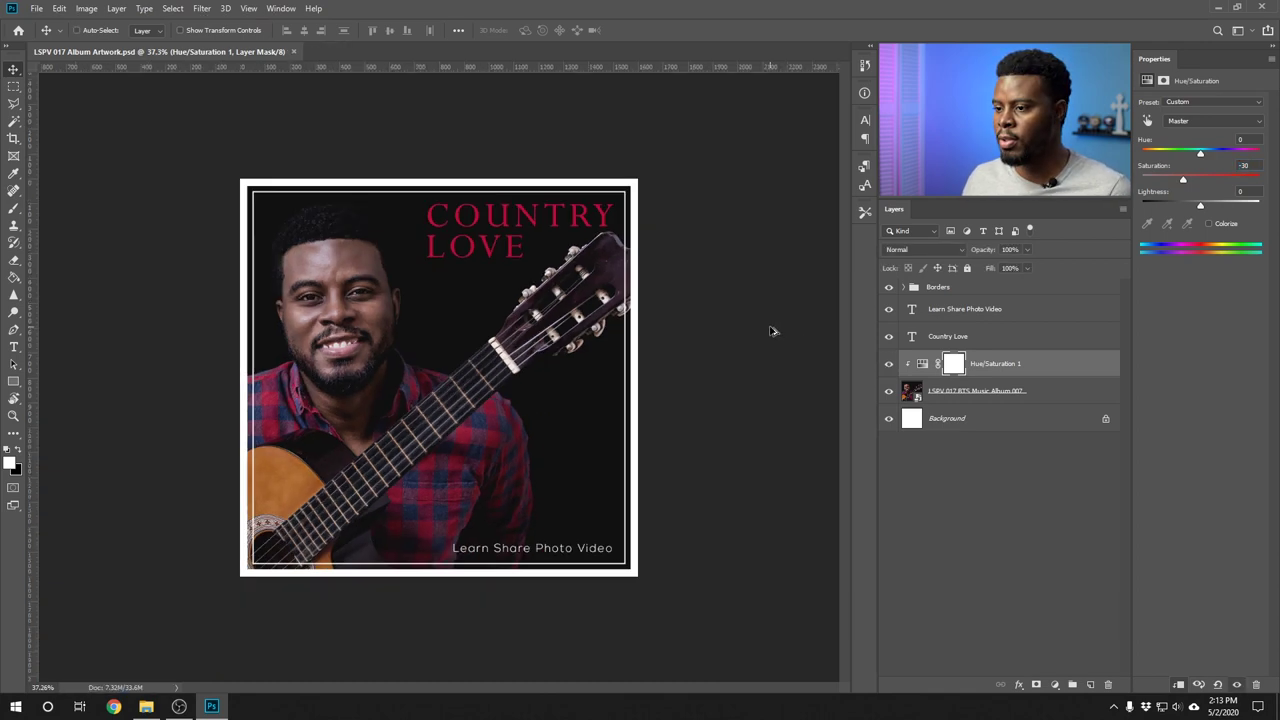
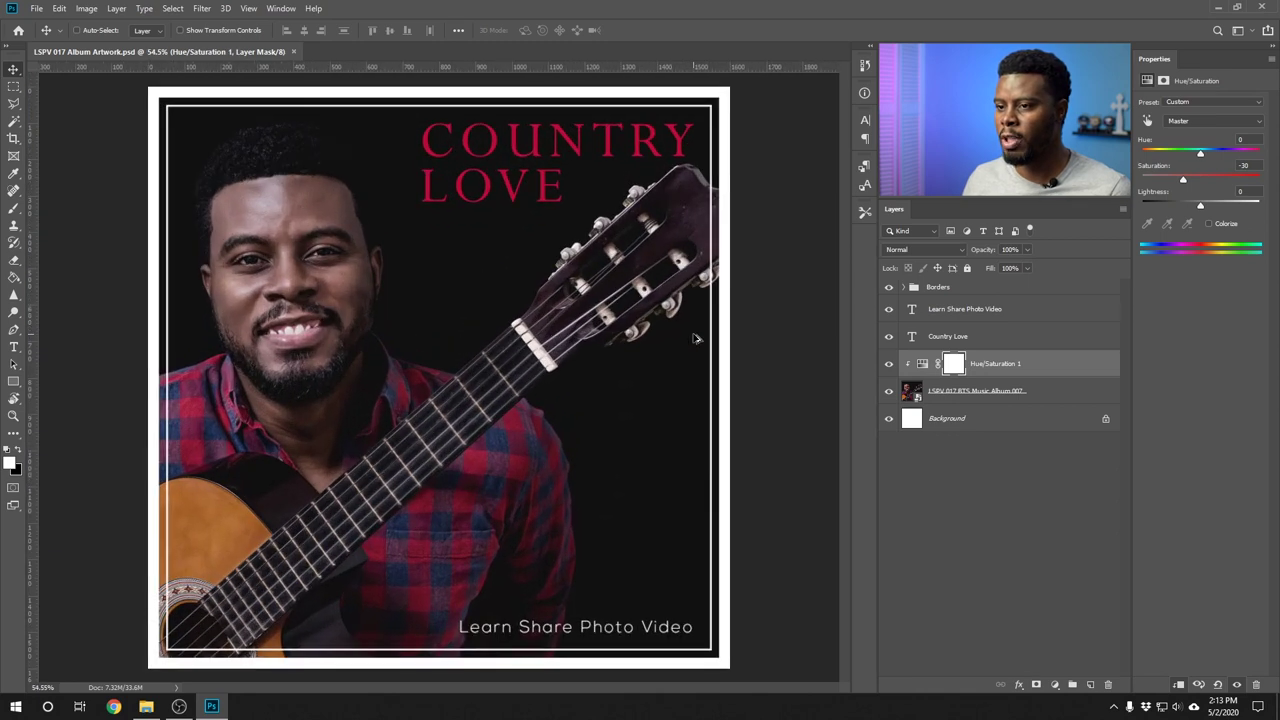
- Set the font style of the Country Love title to Perpetua Bold
{"action": "key", "text": "t"}
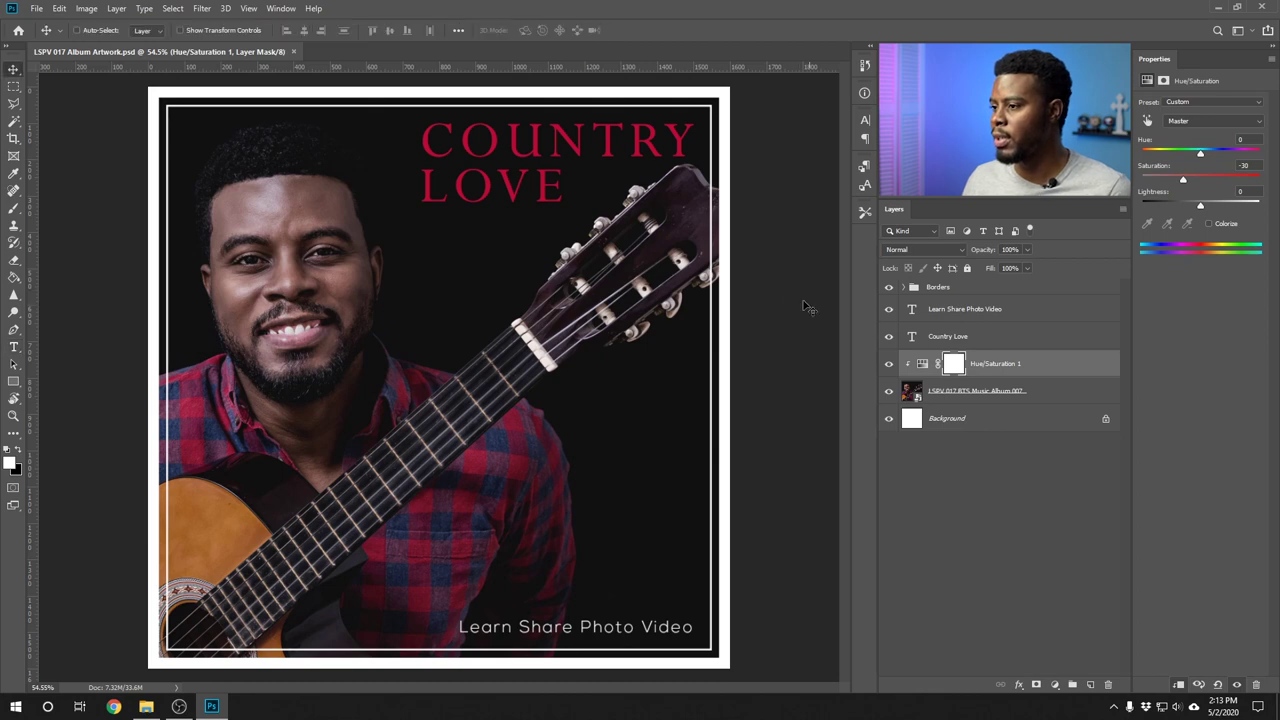
{"action": "left_click", "coordinate": [958, 338]}
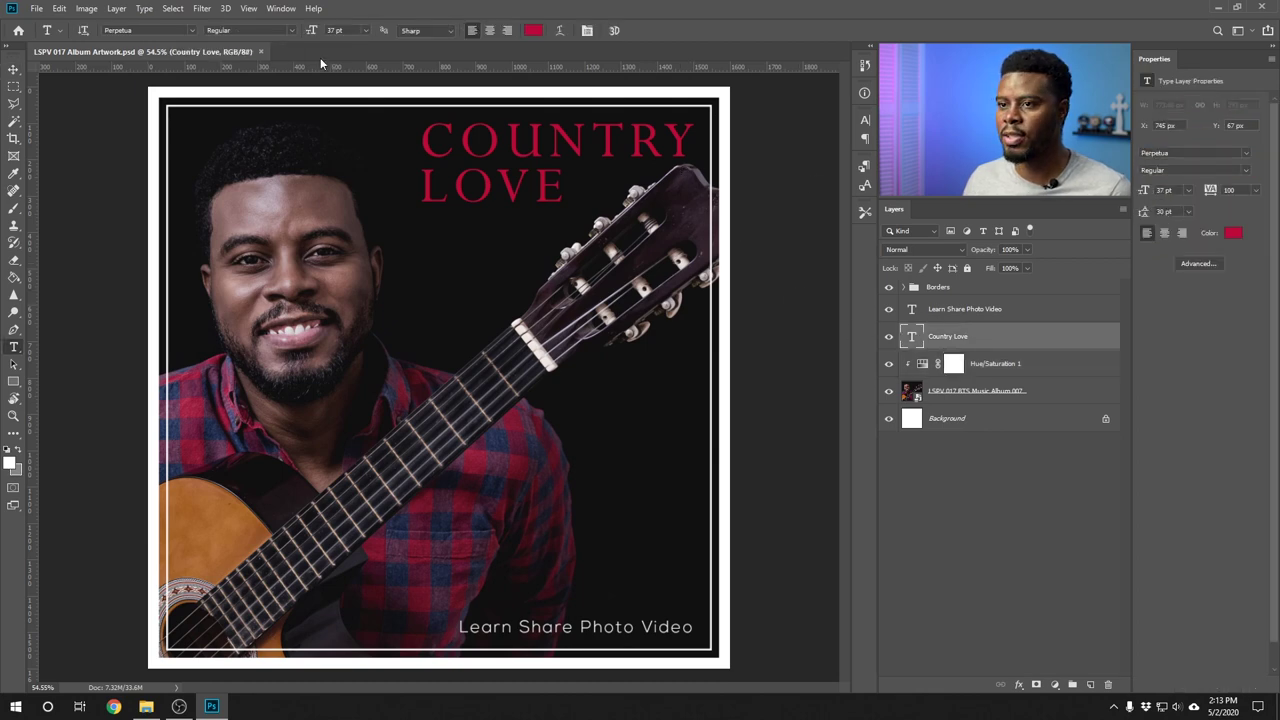
{"action": "left_click", "coordinate": [292, 30]}
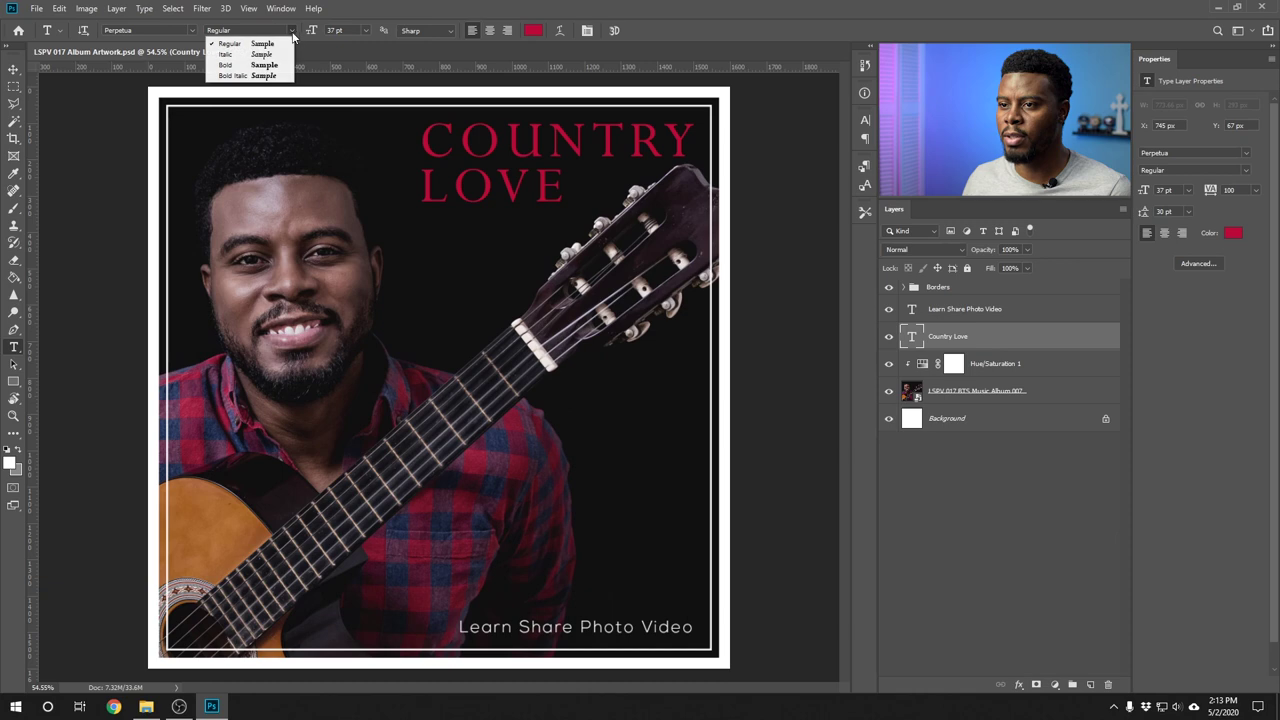
{"action": "left_click", "coordinate": [283, 62]}
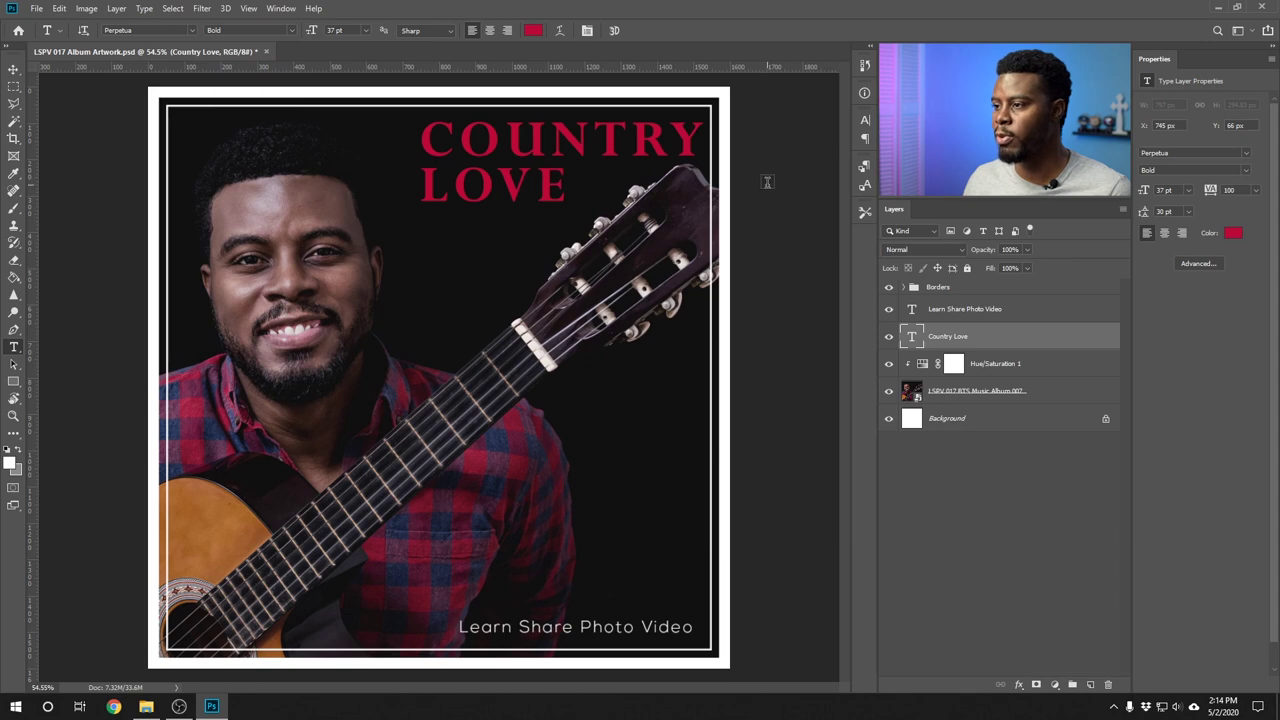
- Realign the Country Love title with the top and right guides at about X 720 px, Y 69 px, hide the guides and save
{"action": "key", "text": "v"}
{"action": "key", "text": "t"}
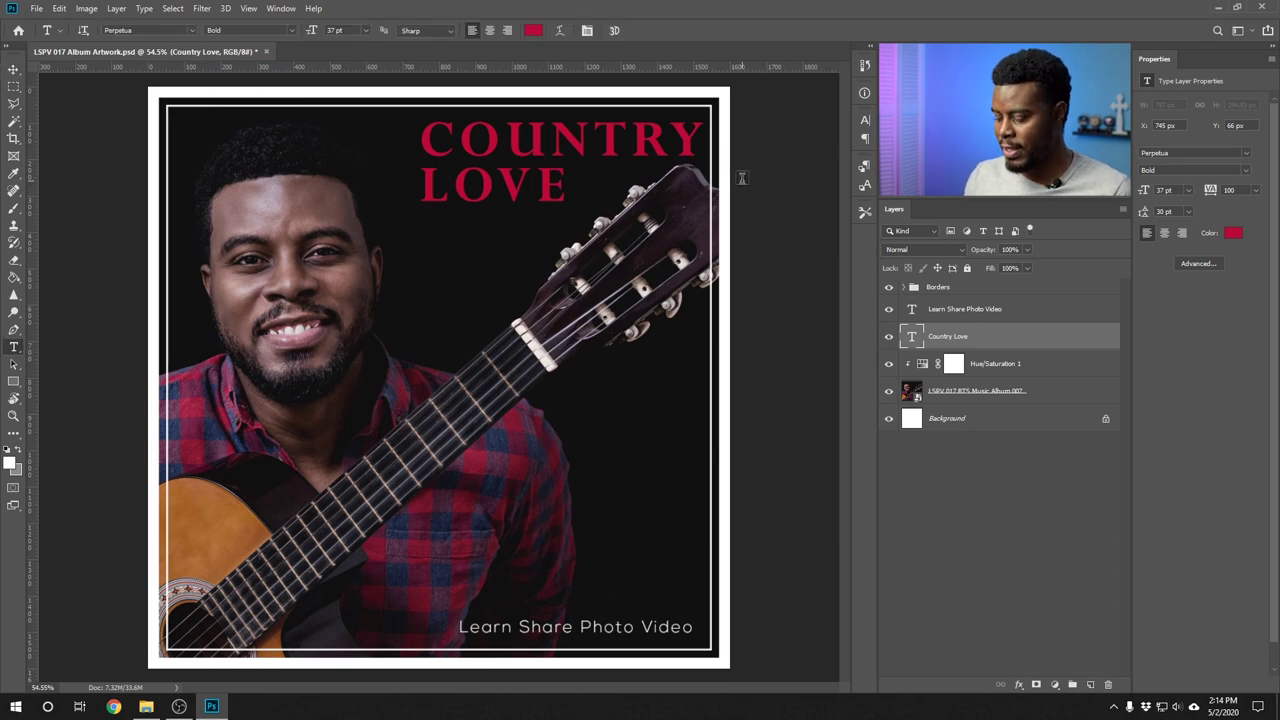
{"action": "key", "text": "ctrl+;"}
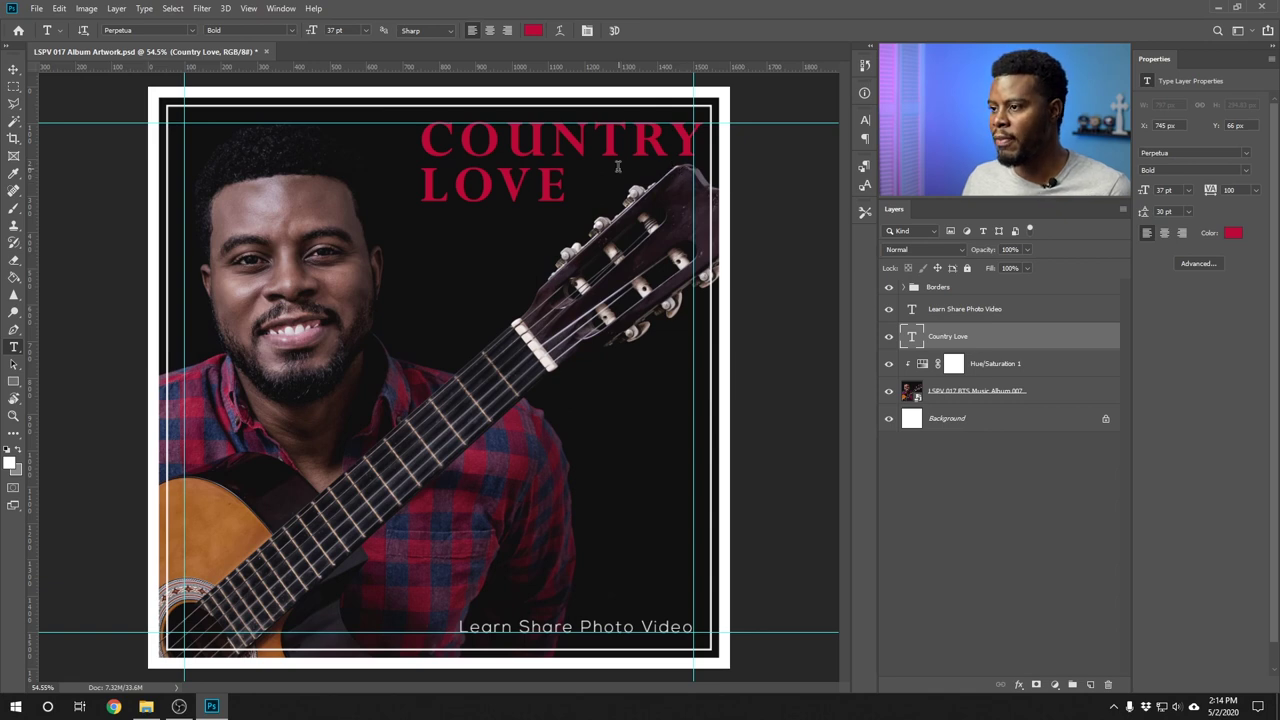
{"action": "key", "text": "v"}
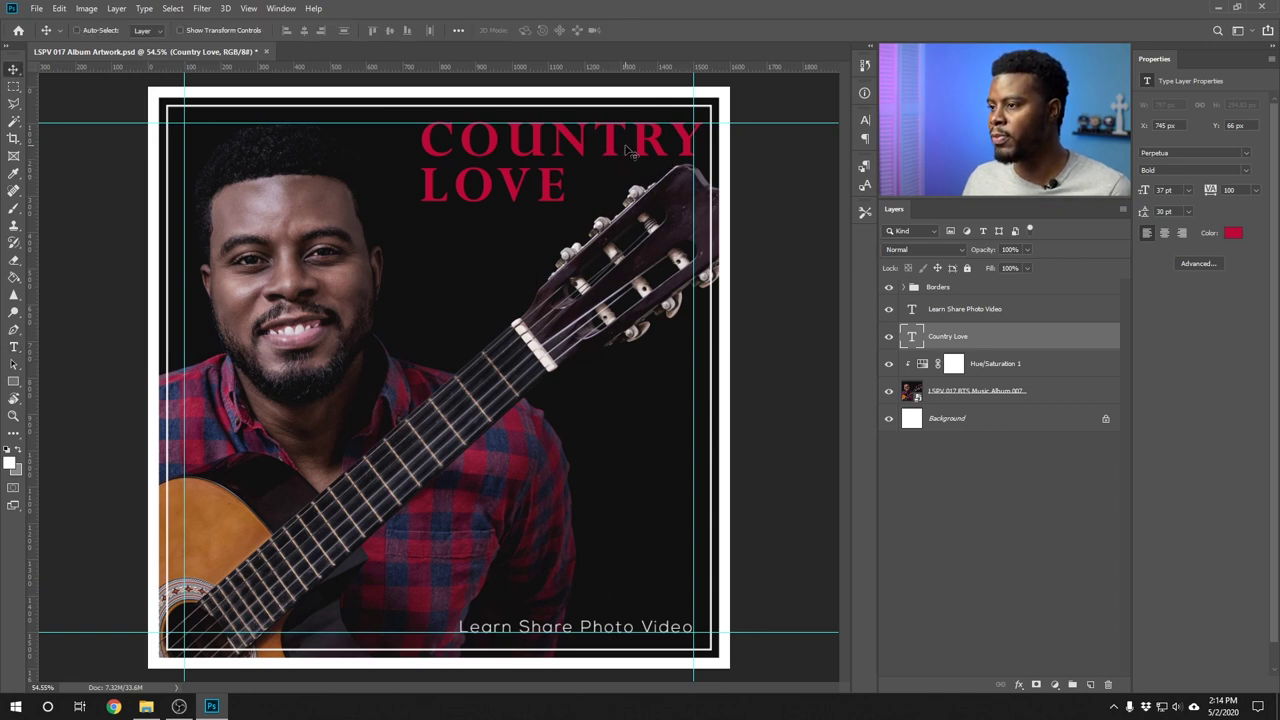
{"action": "left_click_drag", "start_coordinate": [628, 150], "coordinate": [617, 150]}
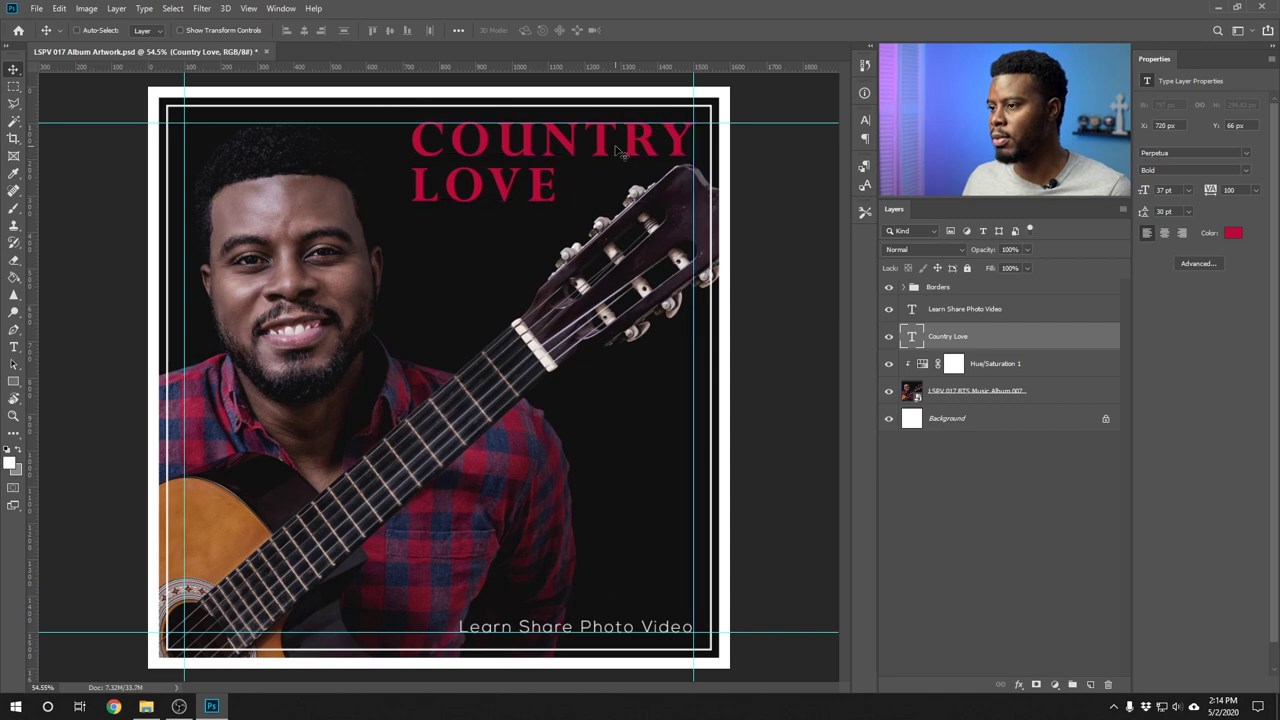
{"action": "left_click_drag", "start_coordinate": [619, 152], "coordinate": [617, 152]}
{"action": "left_click", "coordinate": [617, 152]}
{"action": "key", "text": "ctrl+h"}
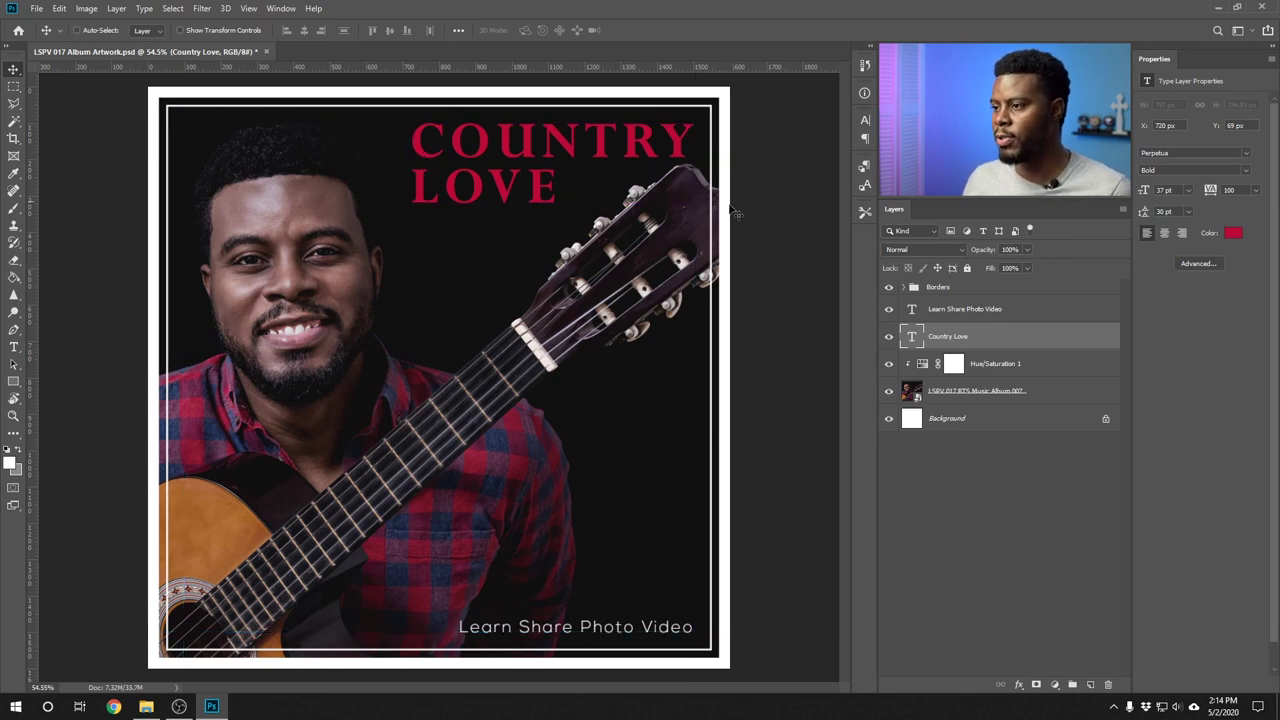
{"action": "key", "text": "ctrl+s"}
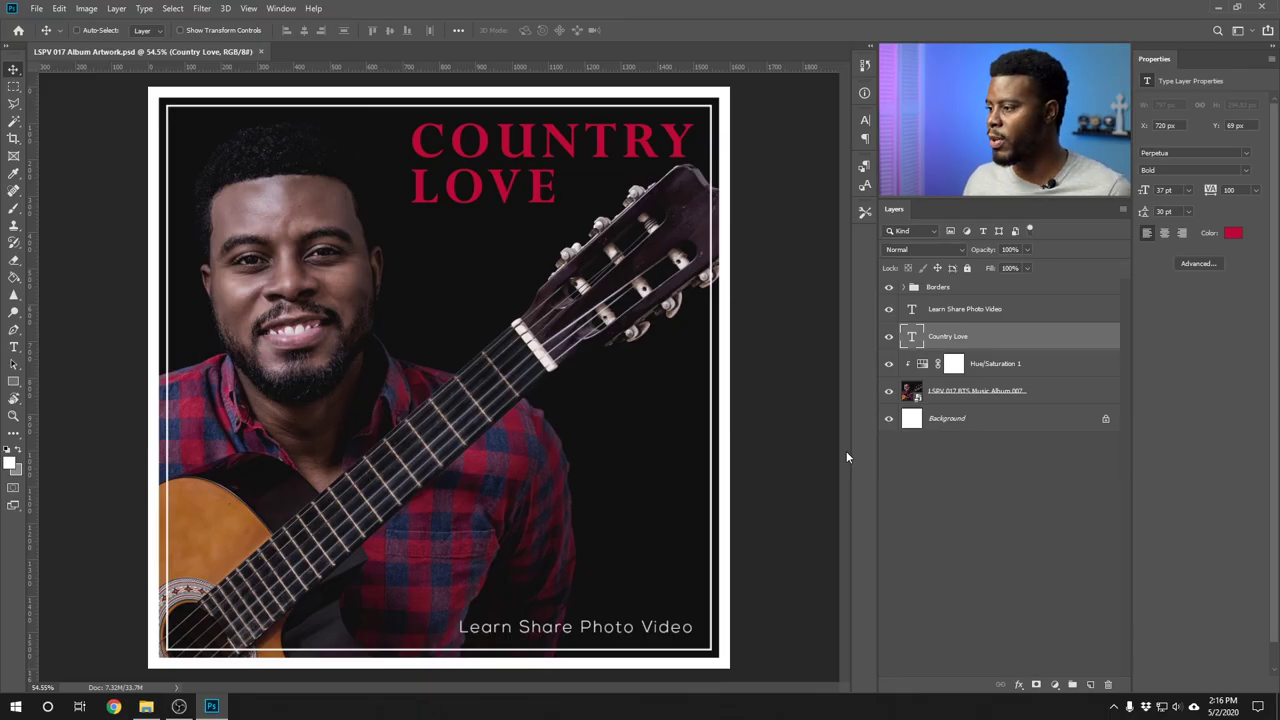
- Group the guitarist photo, Hue/Saturation, Country Love and Learn Share Photo Video layers together
{"action": "left_click", "coordinate": [1026, 396]}
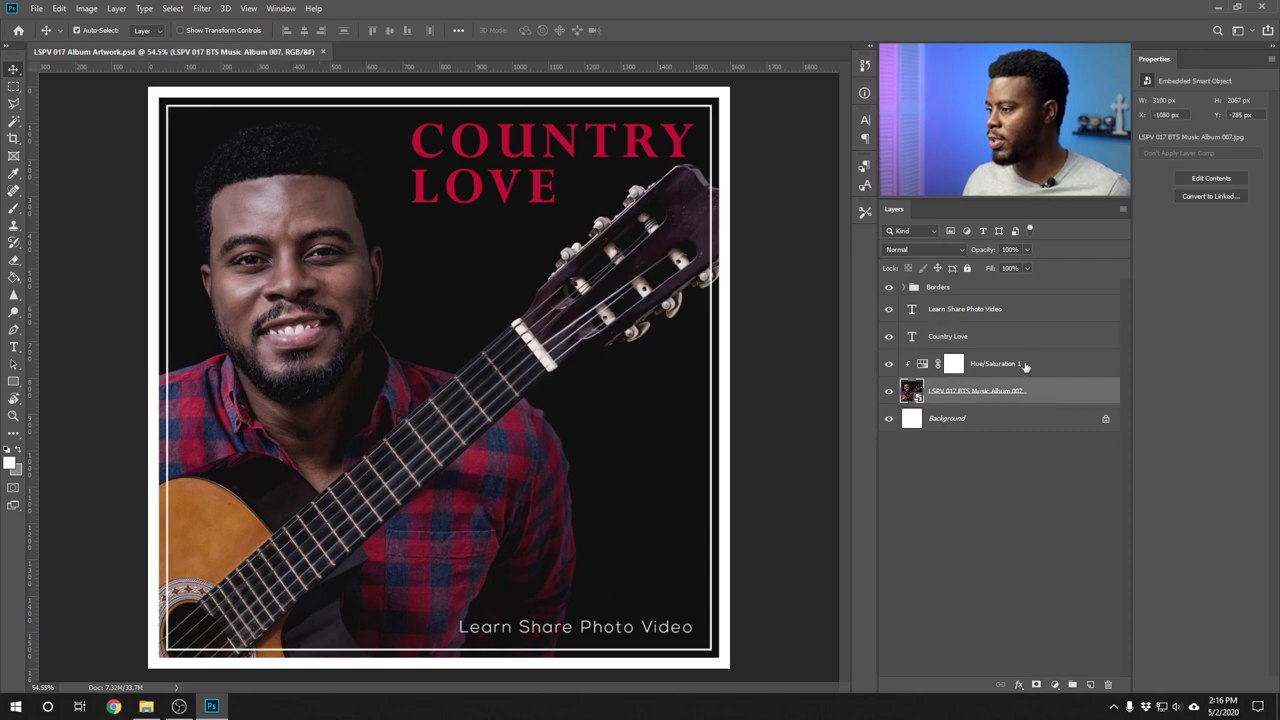
{"action": "left_click", "coordinate": [1024, 366], "text": "shift"}
{"action": "left_click", "coordinate": [1024, 345], "text": "shift"}
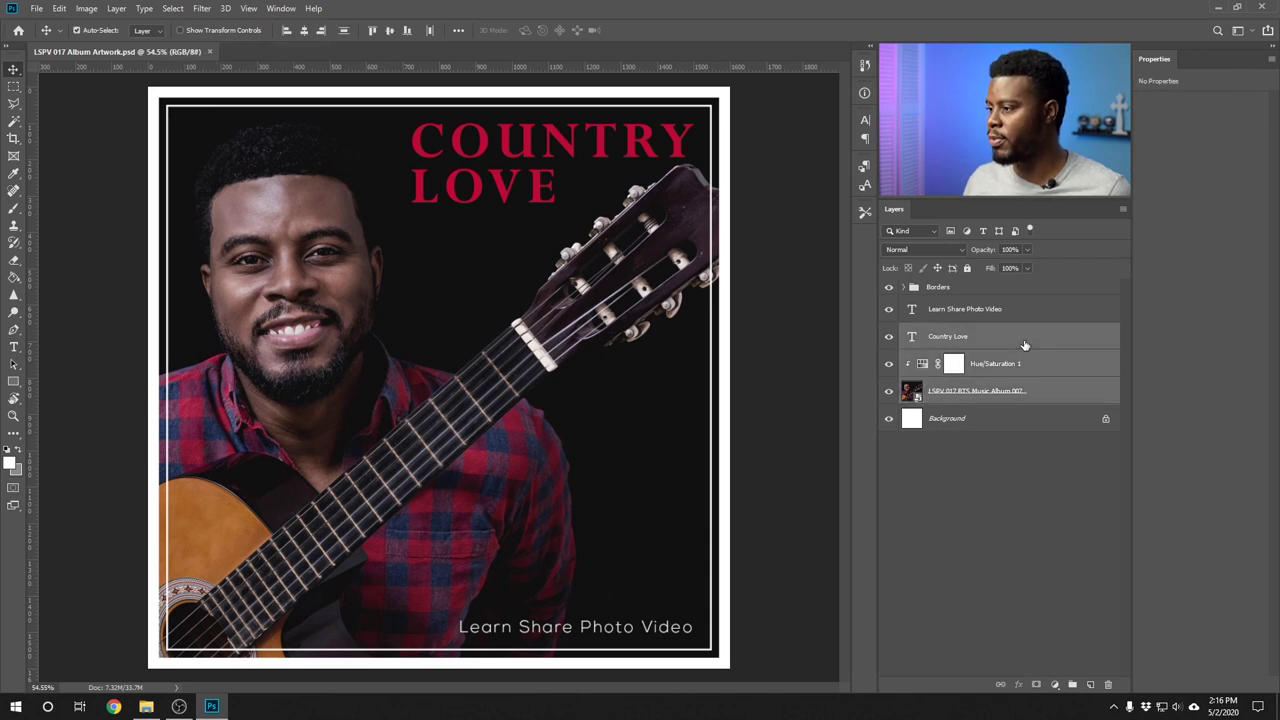
{"action": "left_click", "coordinate": [1024, 318], "text": "shift"}
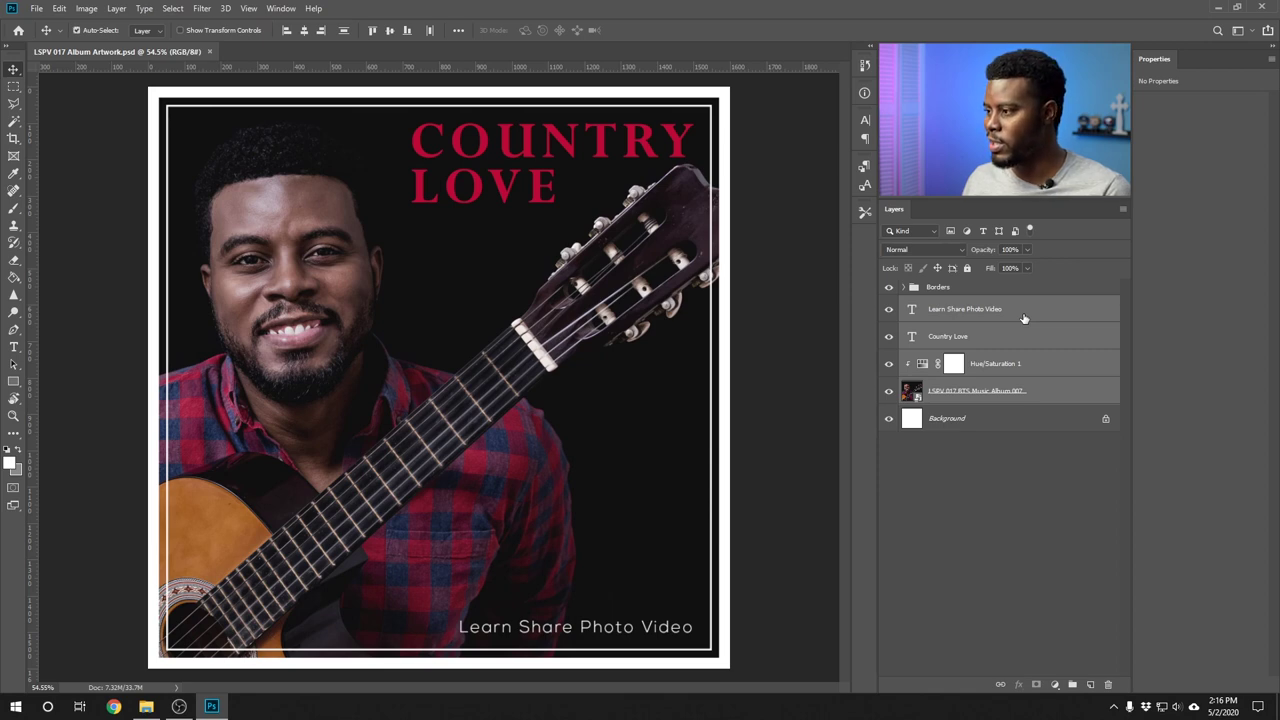
{"action": "key", "text": "ctrl+g"}
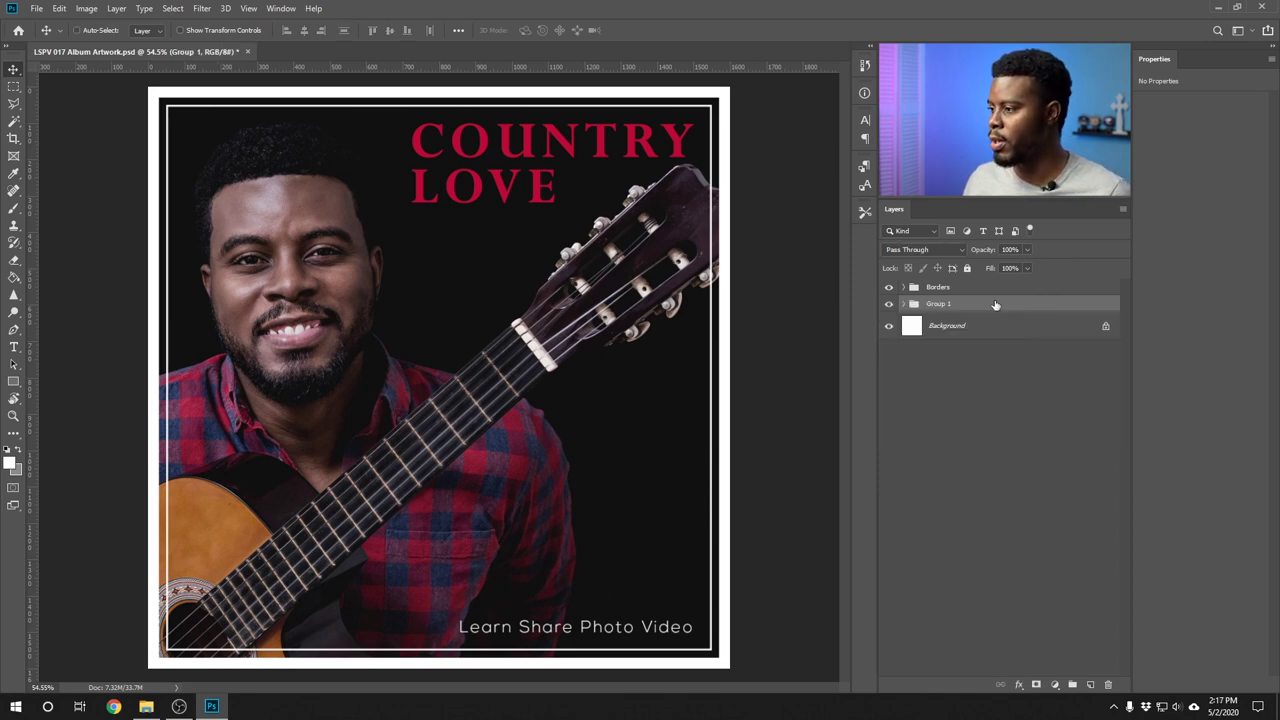
- Rename the photo and text group Front Cover and save the document
{"action": "double_click", "coordinate": [941, 305]}
{"action": "type", "text": "Front Cover"}
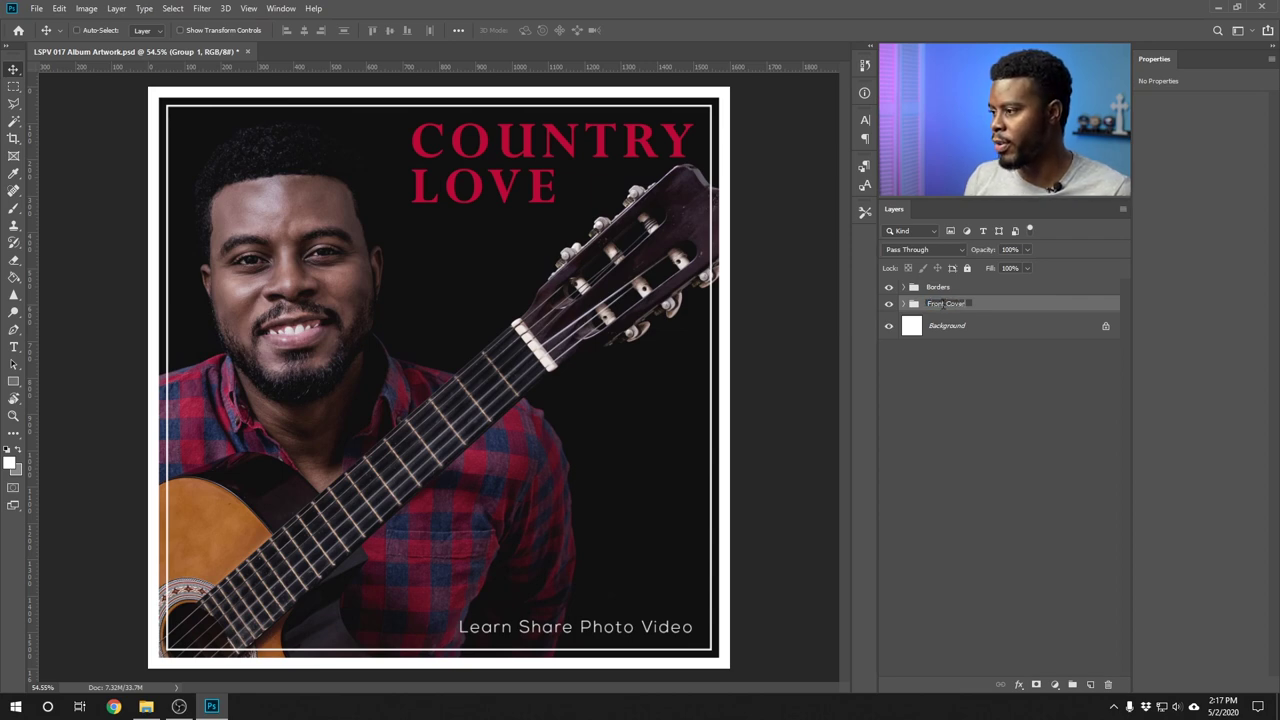
{"action": "key", "text": "Return"}
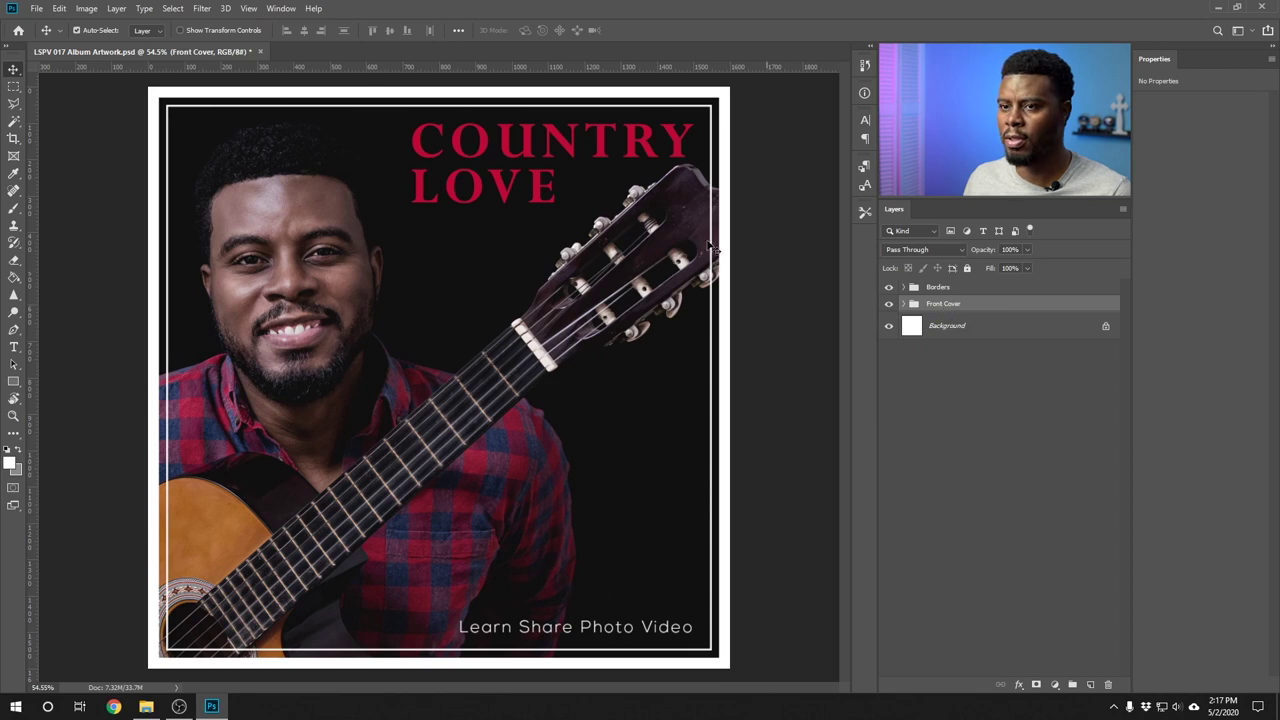
{"action": "left_click", "coordinate": [38, 11]}
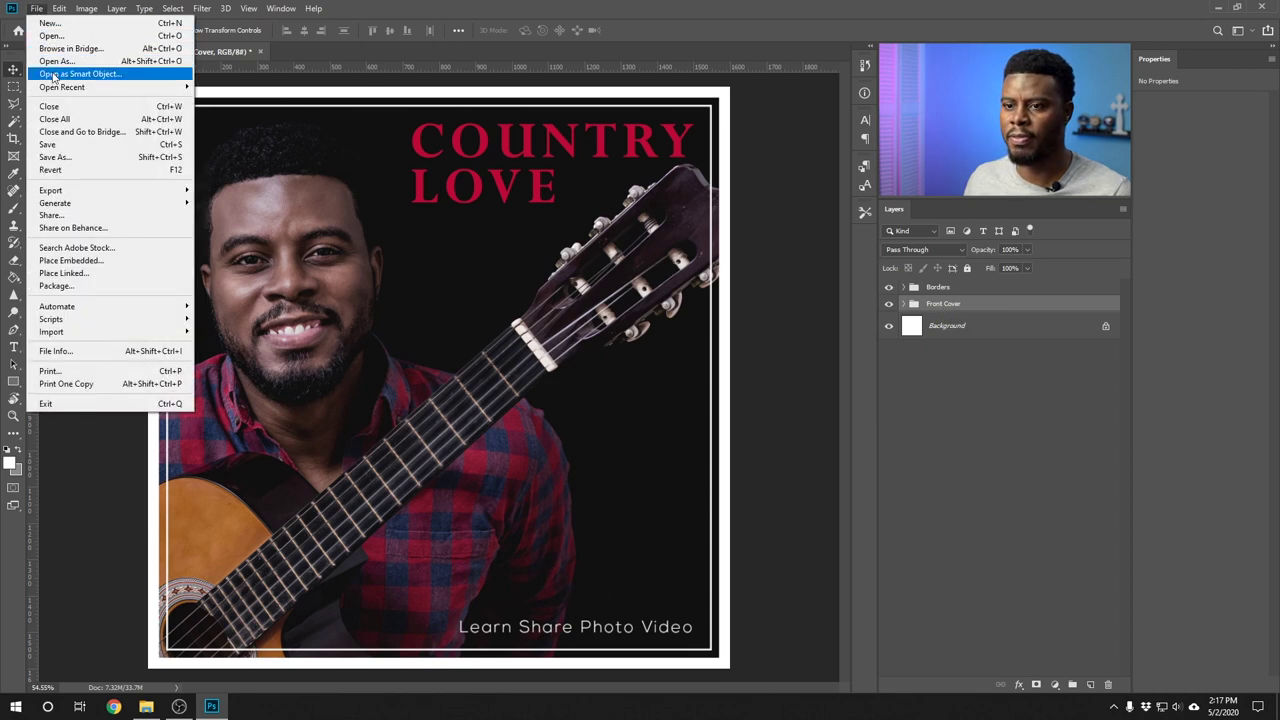
{"action": "left_click", "coordinate": [64, 146]}
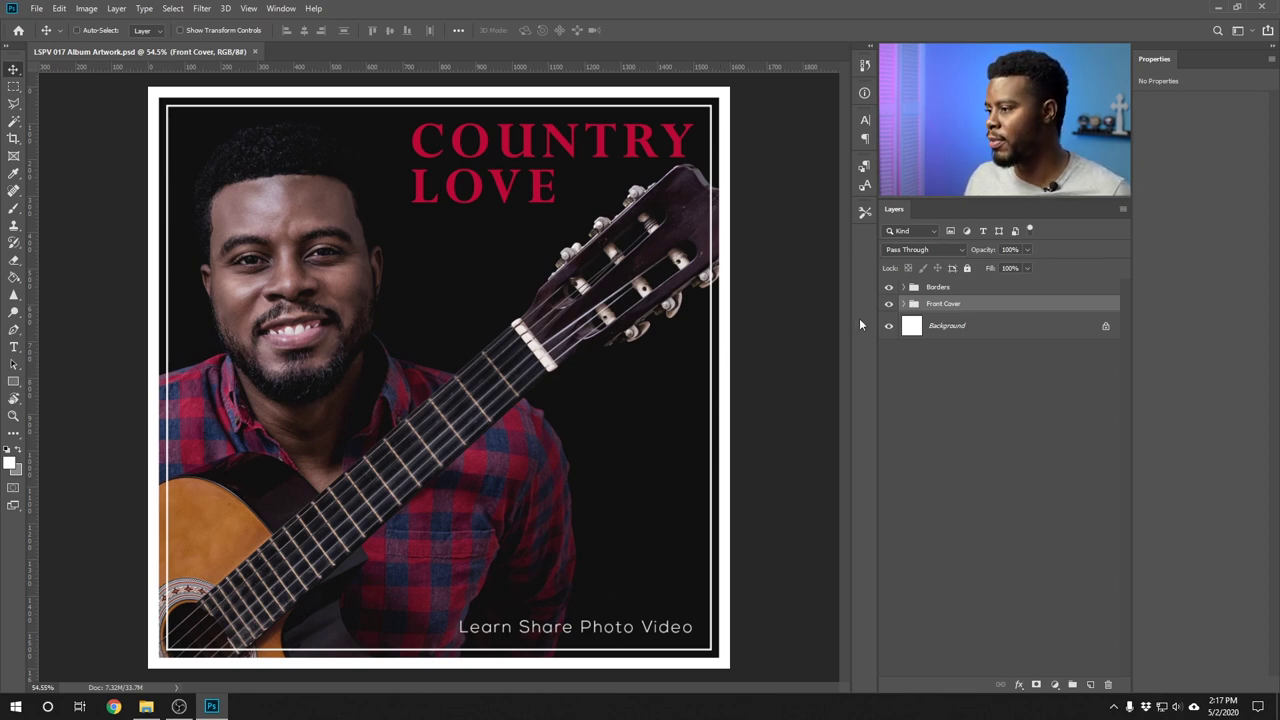
- Hide the Front Cover group and place the LSPV 017 BTS Music Album 004 photo from the LSPV 017 folder into the document
{"action": "left_click", "coordinate": [888, 304]}
{"action": "mouse_move", "coordinate": [146, 706]}
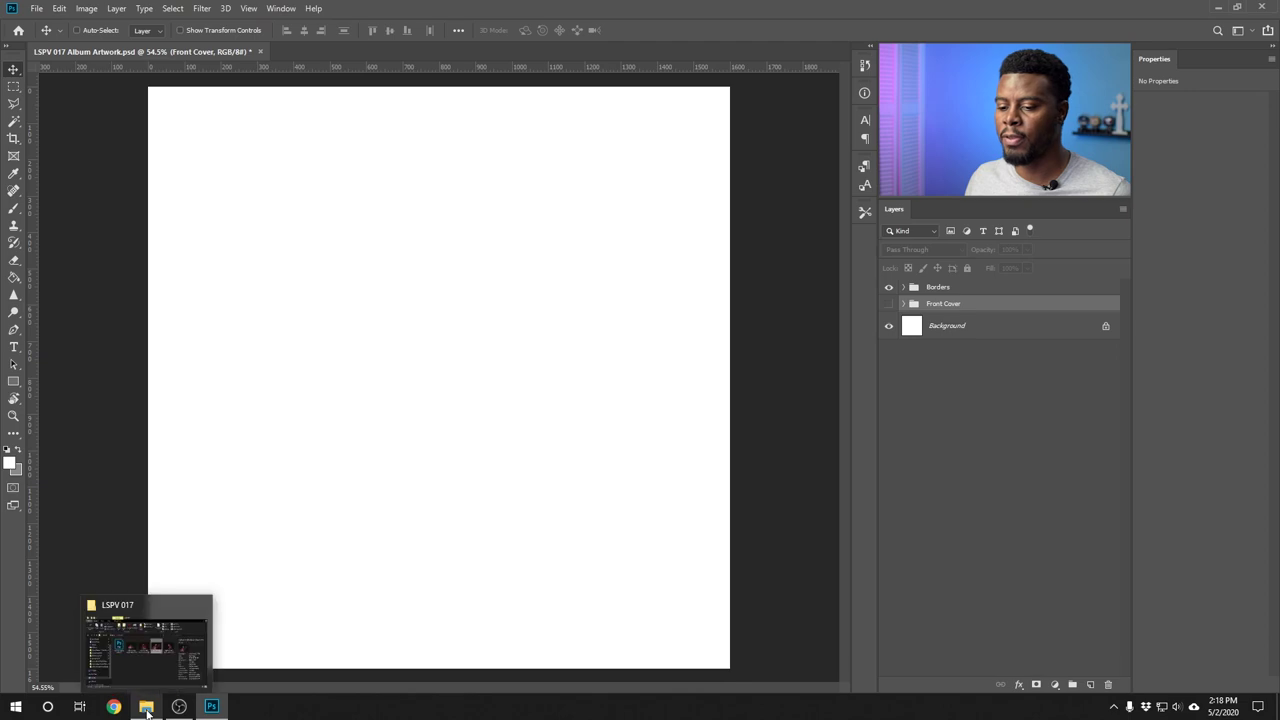
{"action": "left_click", "coordinate": [148, 625]}
{"action": "left_click_drag", "start_coordinate": [645, 205], "coordinate": [349, 497]}
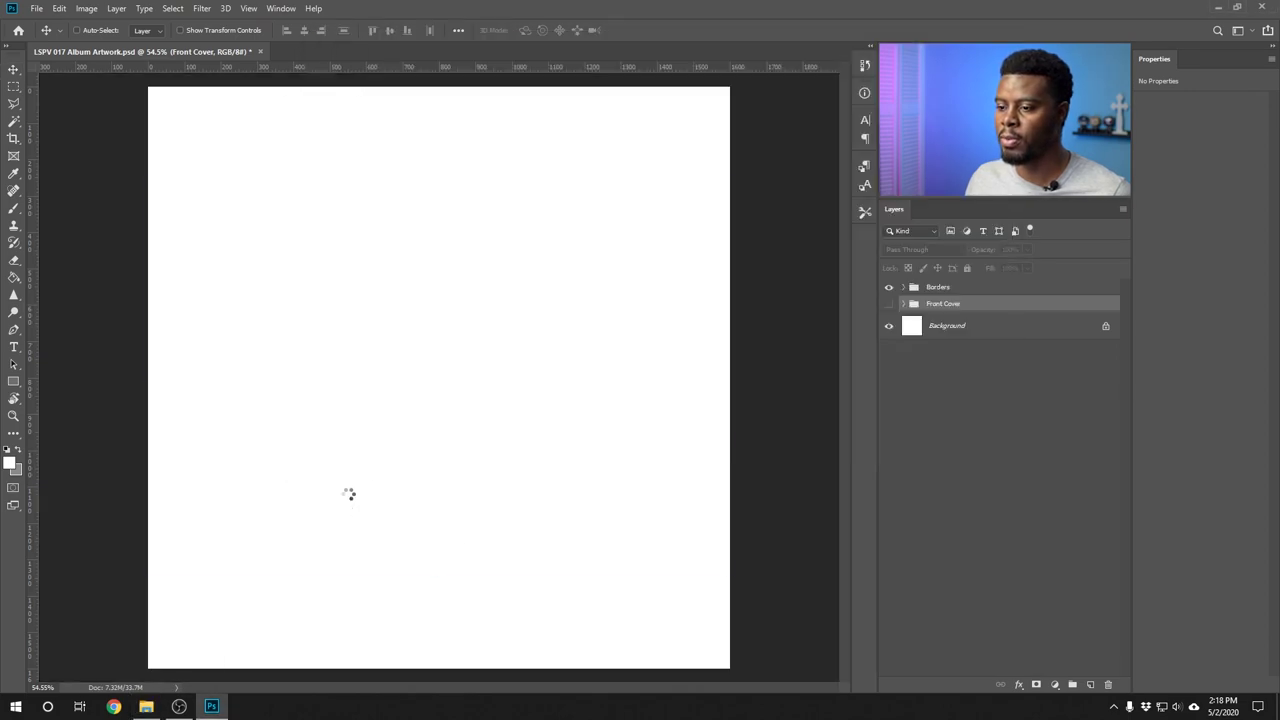
- Scale the placed photo to 60.88% and shift it left to about X 488 px
{"action": "key", "text": "shift+Up"}
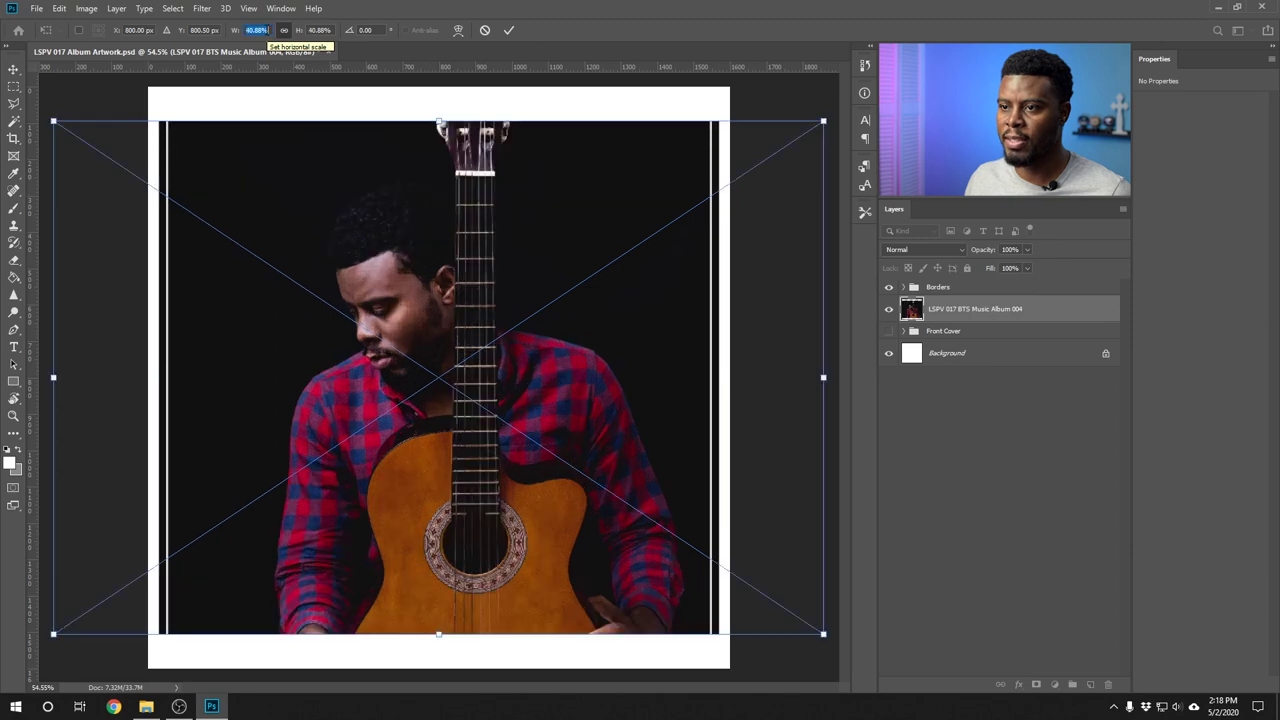
{"action": "key", "text": "shift+Up"}
{"action": "key", "text": "shift+Up"}
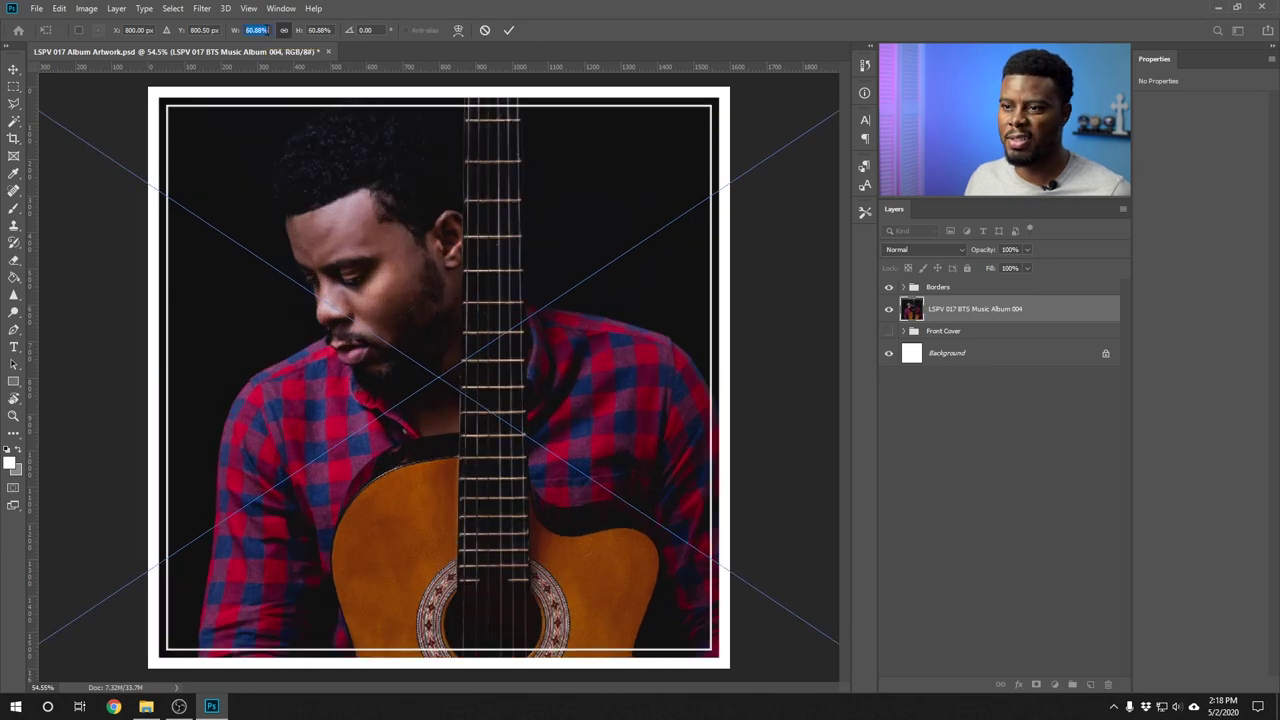
{"action": "left_click_drag", "start_coordinate": [628, 252], "coordinate": [511, 263]}
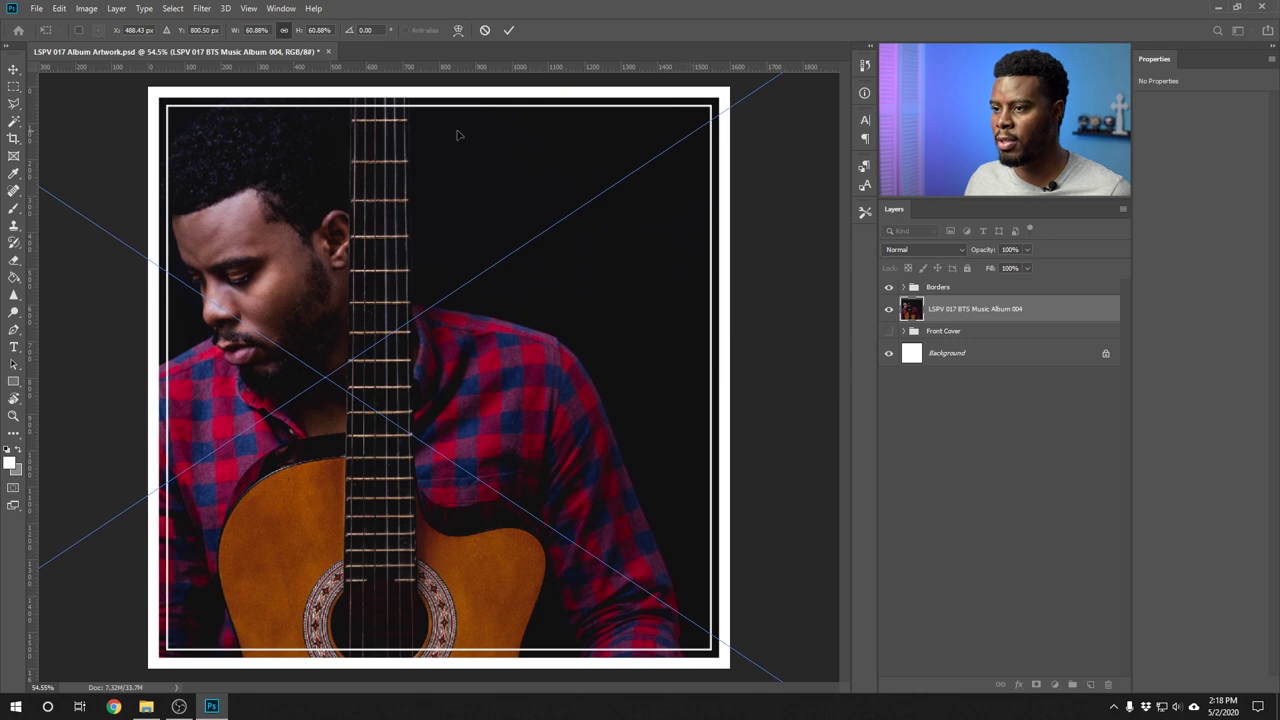
{"action": "key", "text": "Return"}
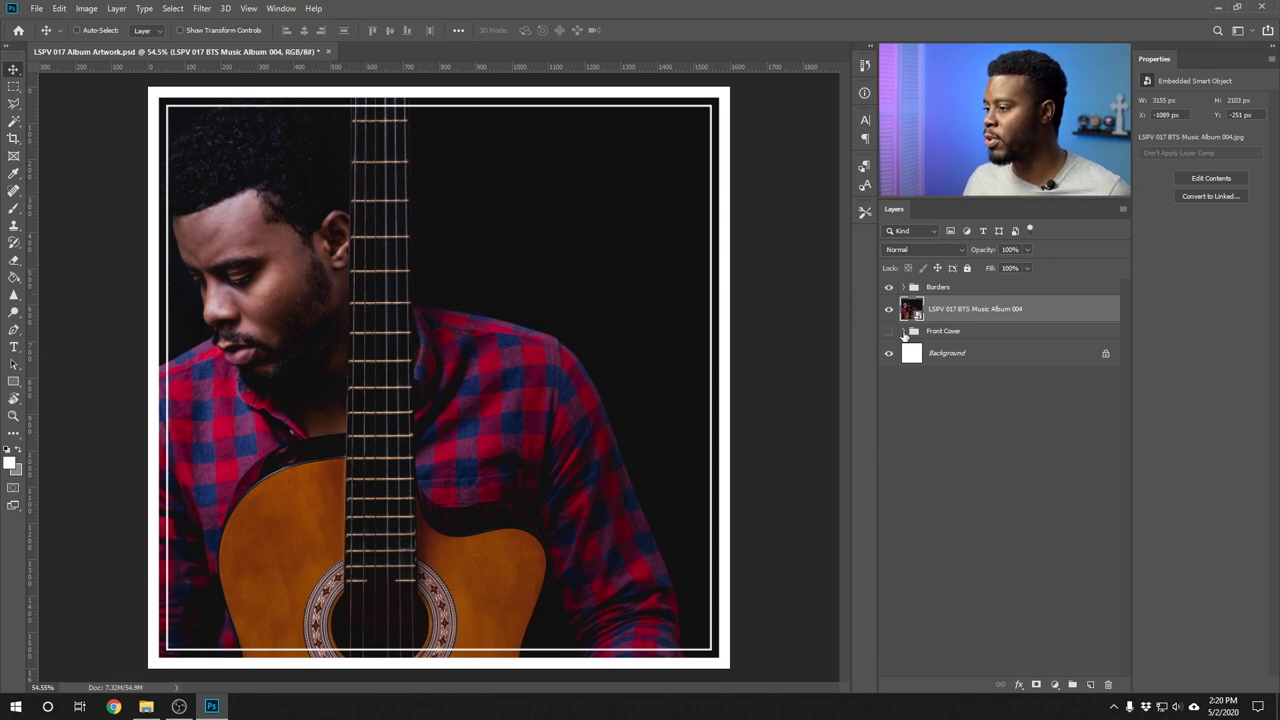
- Copy the Front Cover group's Hue/Saturation adjustment above the new guitarist photo and clip it to that photo
{"action": "left_click", "coordinate": [904, 332]}
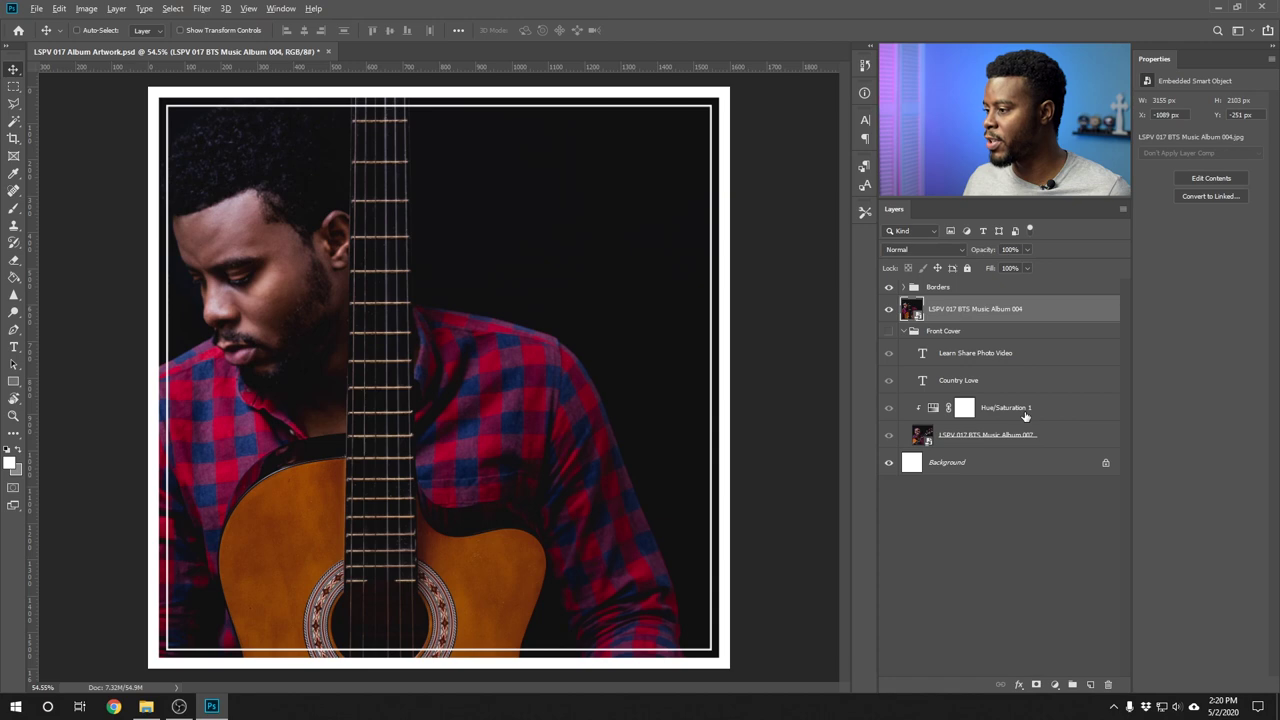
{"action": "left_click_drag", "start_coordinate": [1025, 416], "coordinate": [1013, 304]}
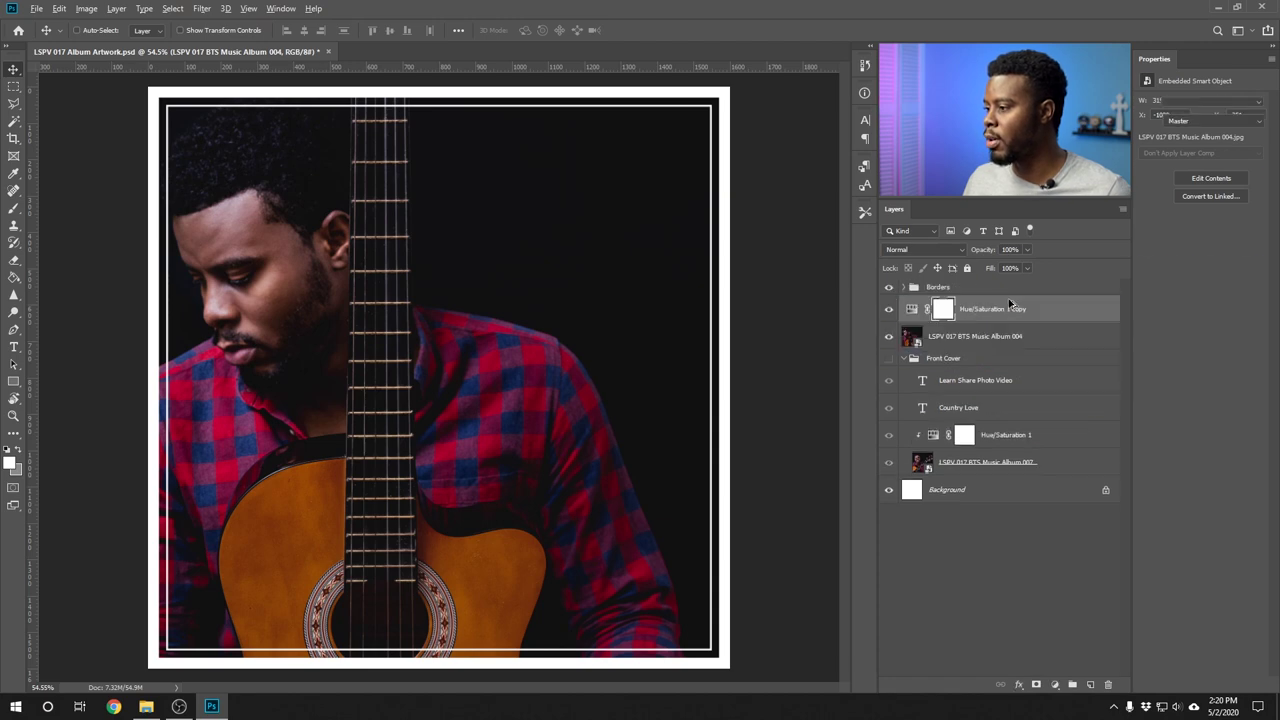
{"action": "left_click", "coordinate": [905, 359]}
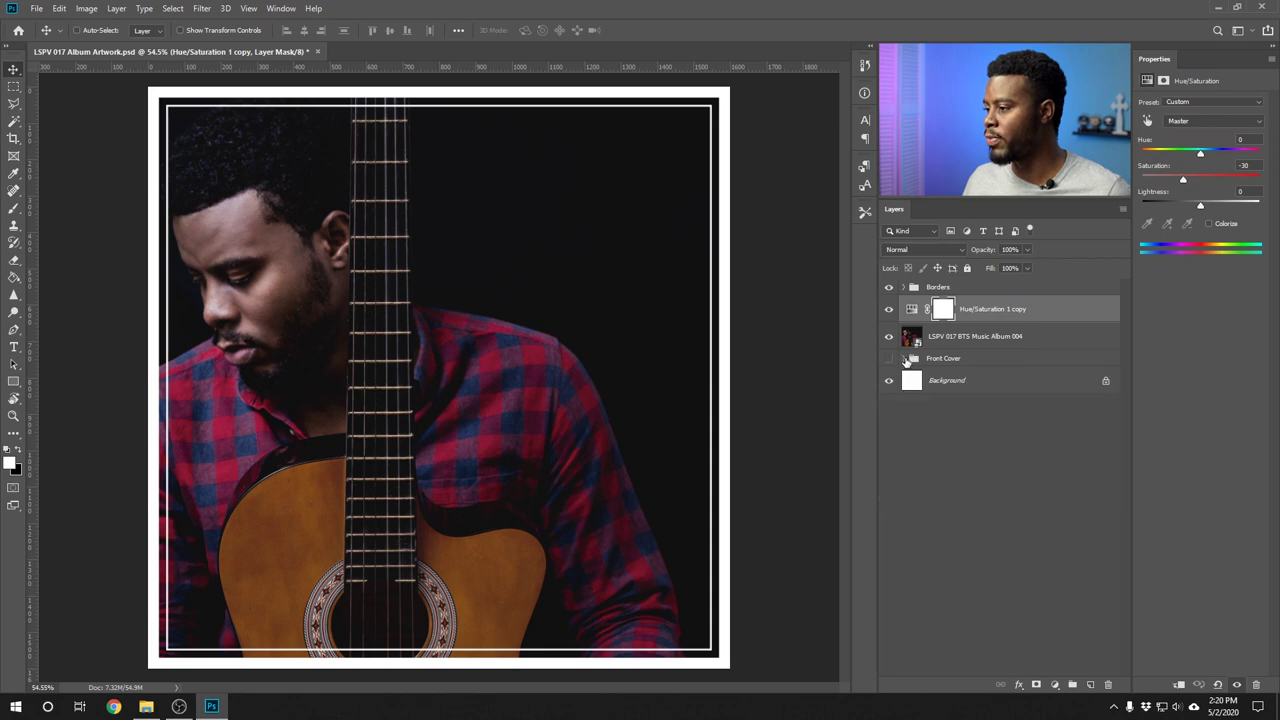
{"action": "right_click", "coordinate": [997, 315]}
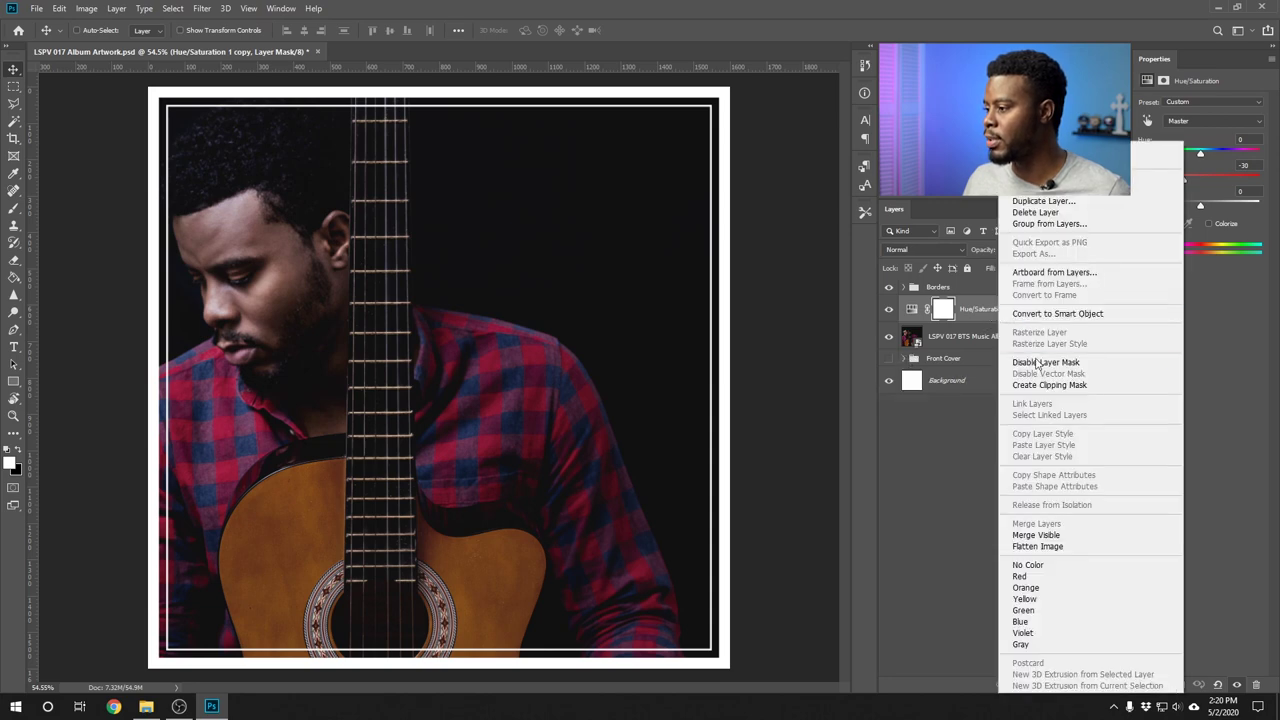
{"action": "left_click", "coordinate": [1040, 386]}
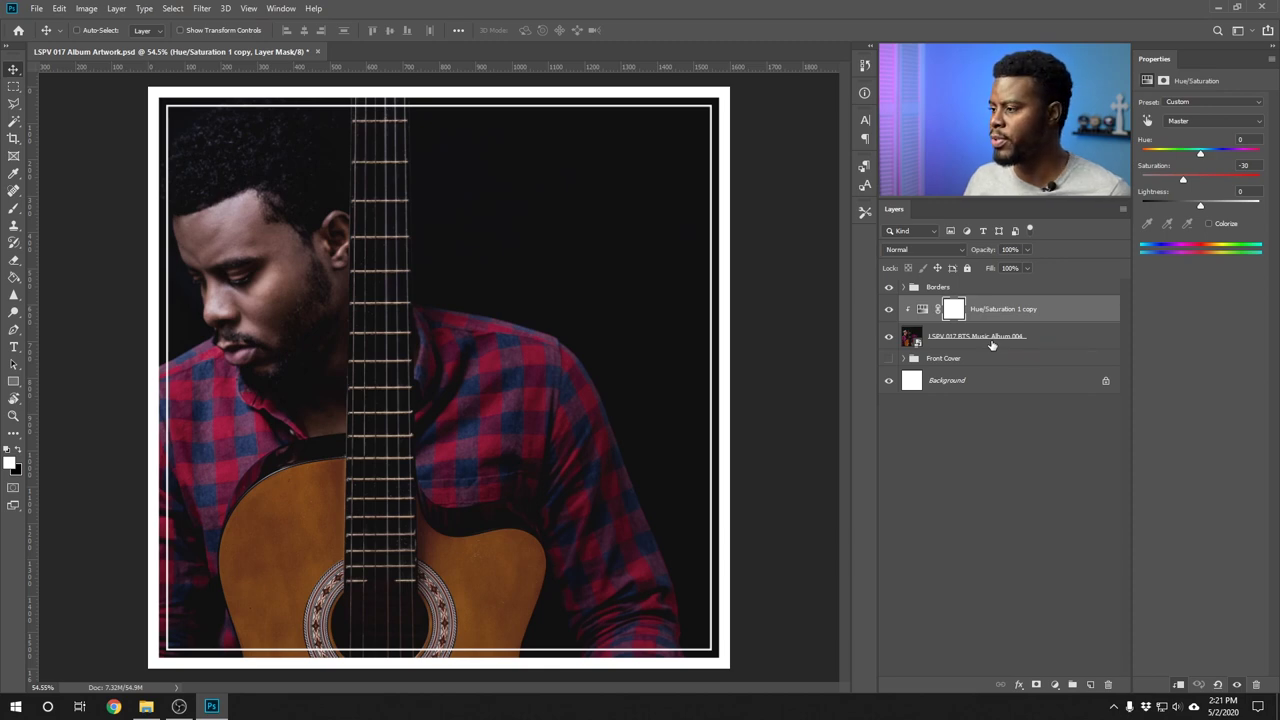
- Compare the artwork with and without the Outer Border layer in the Borders group, leaving that layer hidden
{"action": "left_click", "coordinate": [903, 287]}
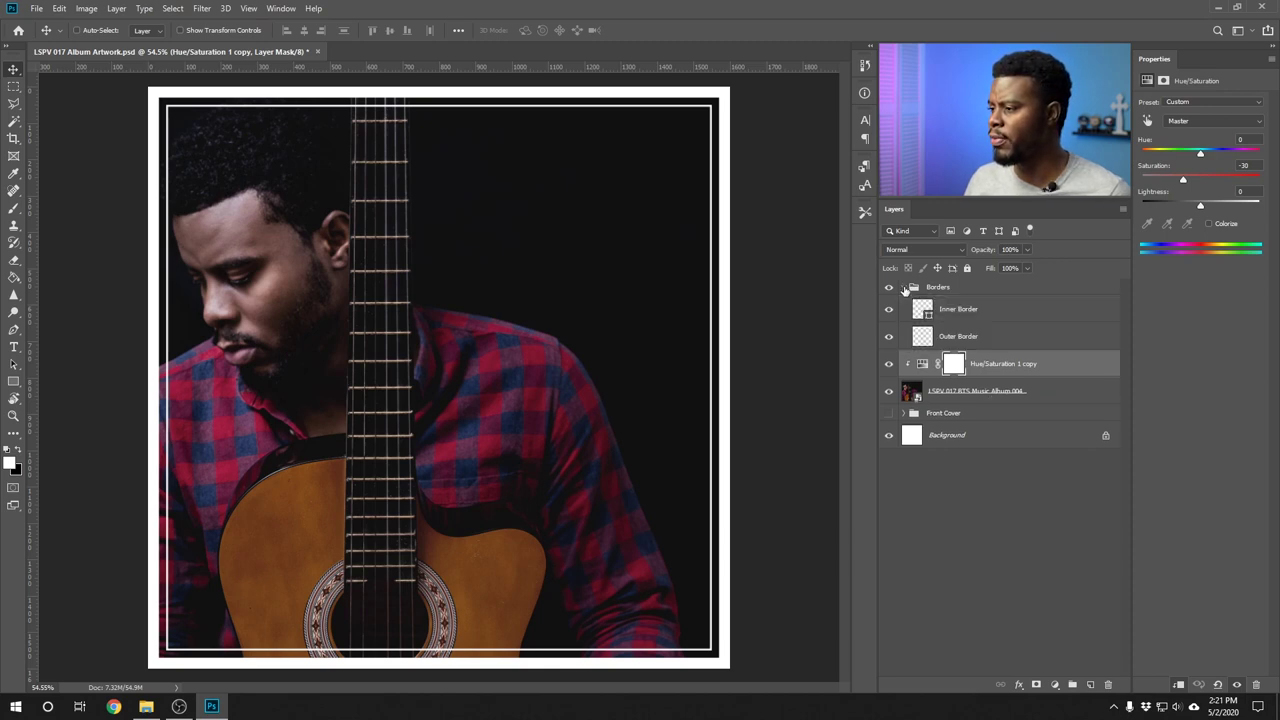
{"action": "left_click", "coordinate": [889, 337]}
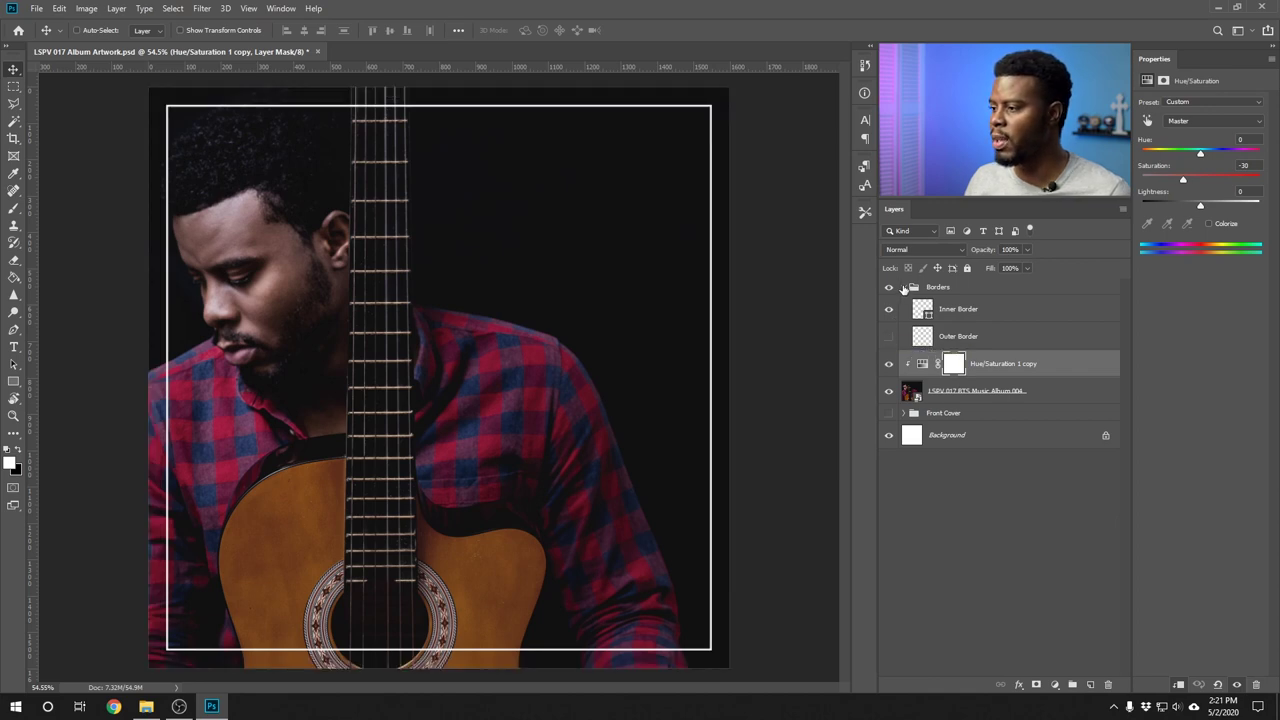
{"action": "left_click", "coordinate": [902, 288]}
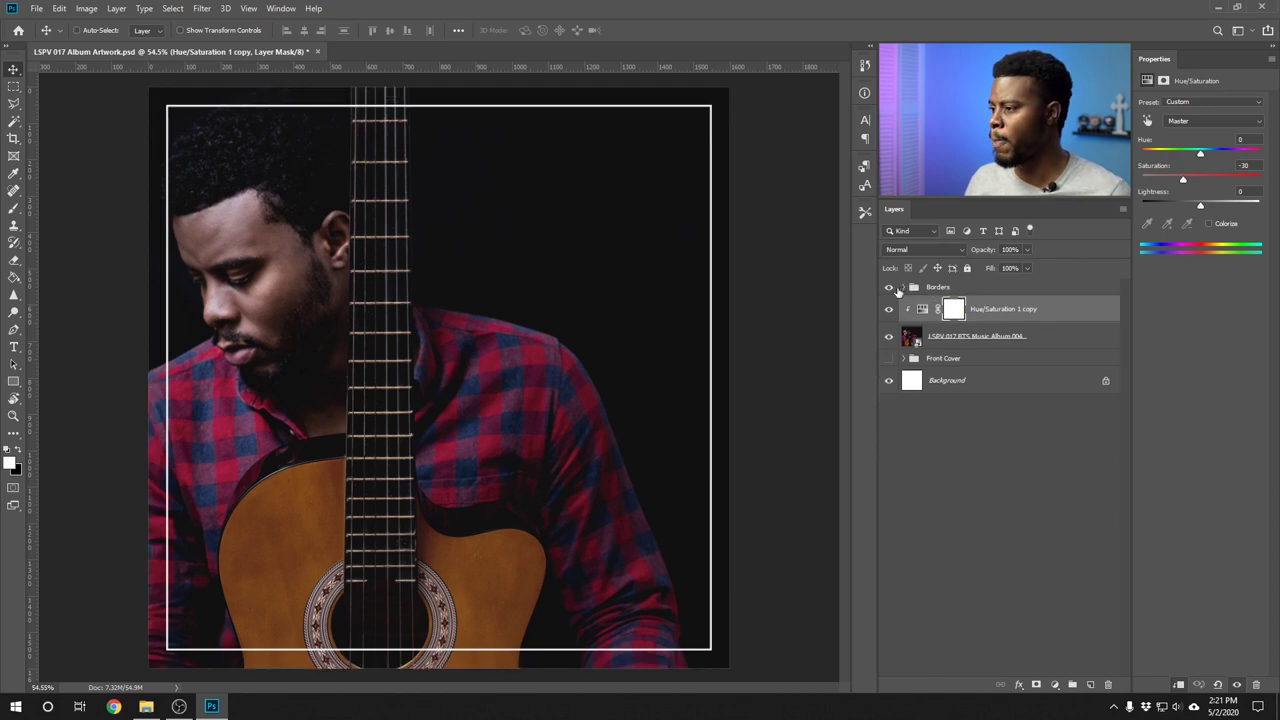
{"action": "left_click", "coordinate": [903, 288]}
{"action": "left_click", "coordinate": [889, 337]}
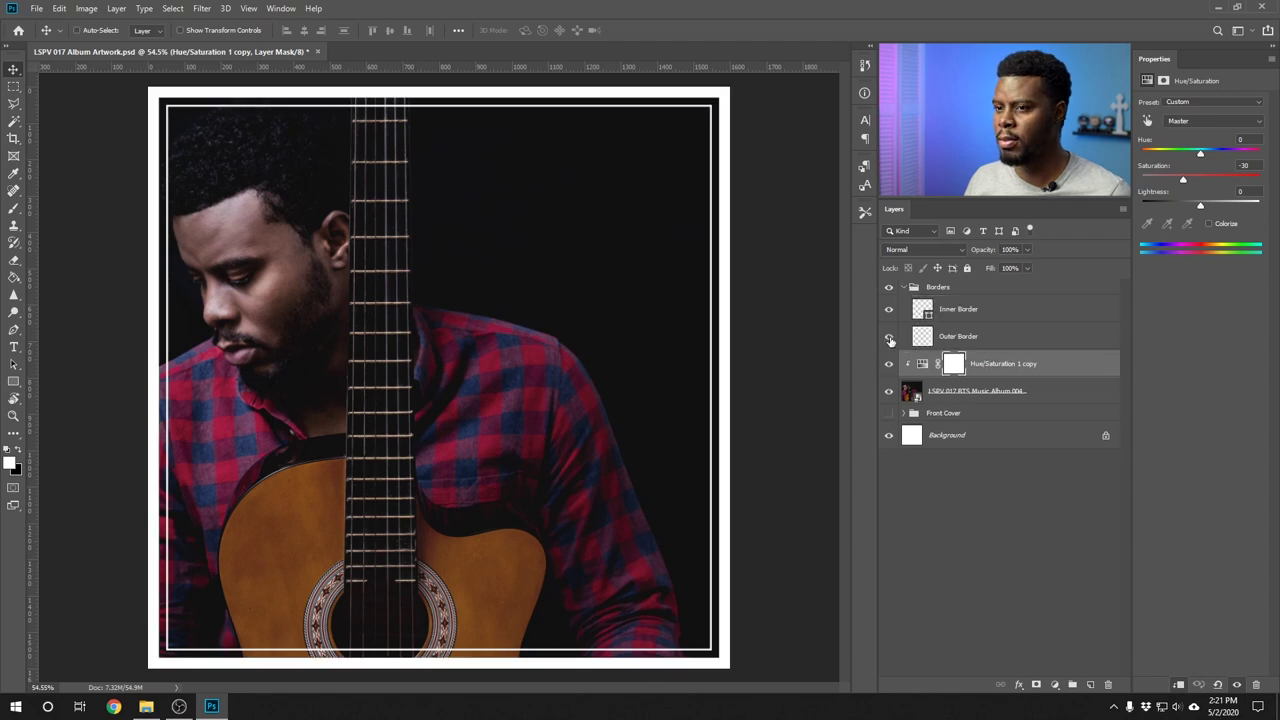
{"action": "left_click", "coordinate": [890, 340]}
{"action": "left_click", "coordinate": [890, 340]}
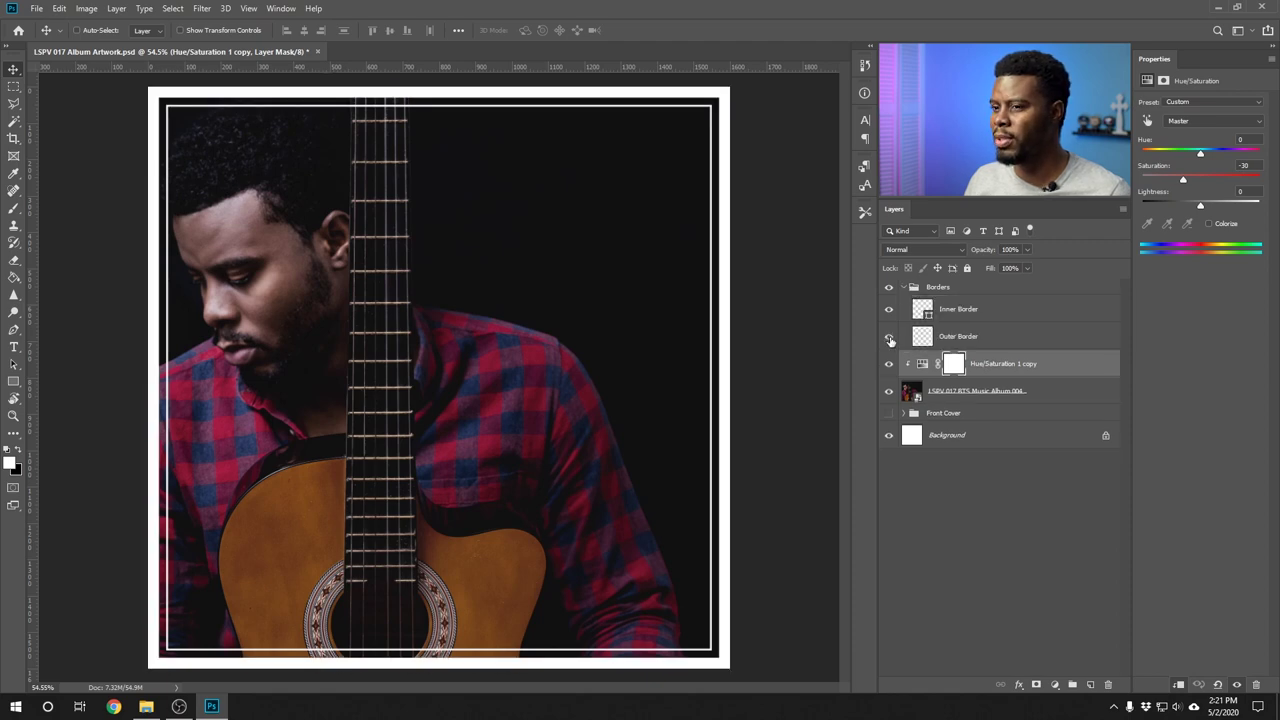
{"action": "left_click", "coordinate": [890, 340]}
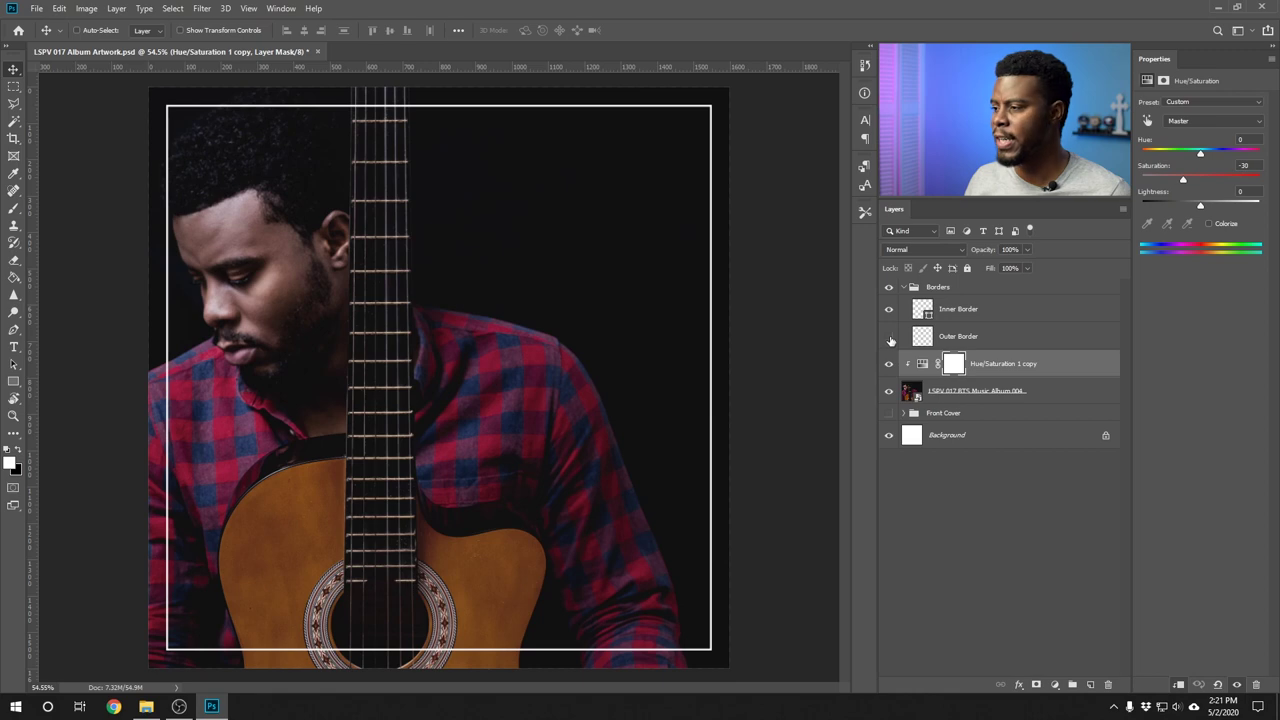
{"action": "left_click", "coordinate": [905, 288]}
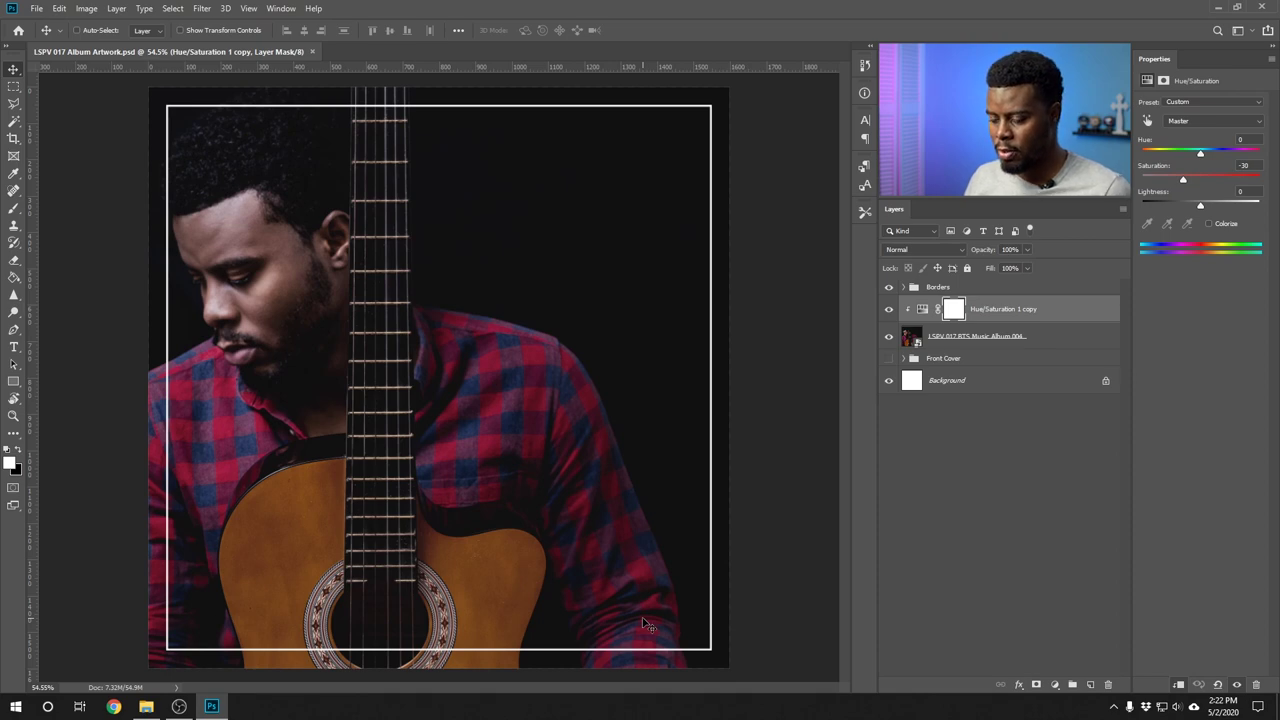
- Add a placeholder paragraph box about 1391 px wide across the lower part of the artwork, with 12 pt text and Auto leading
{"action": "key", "text": "t"}
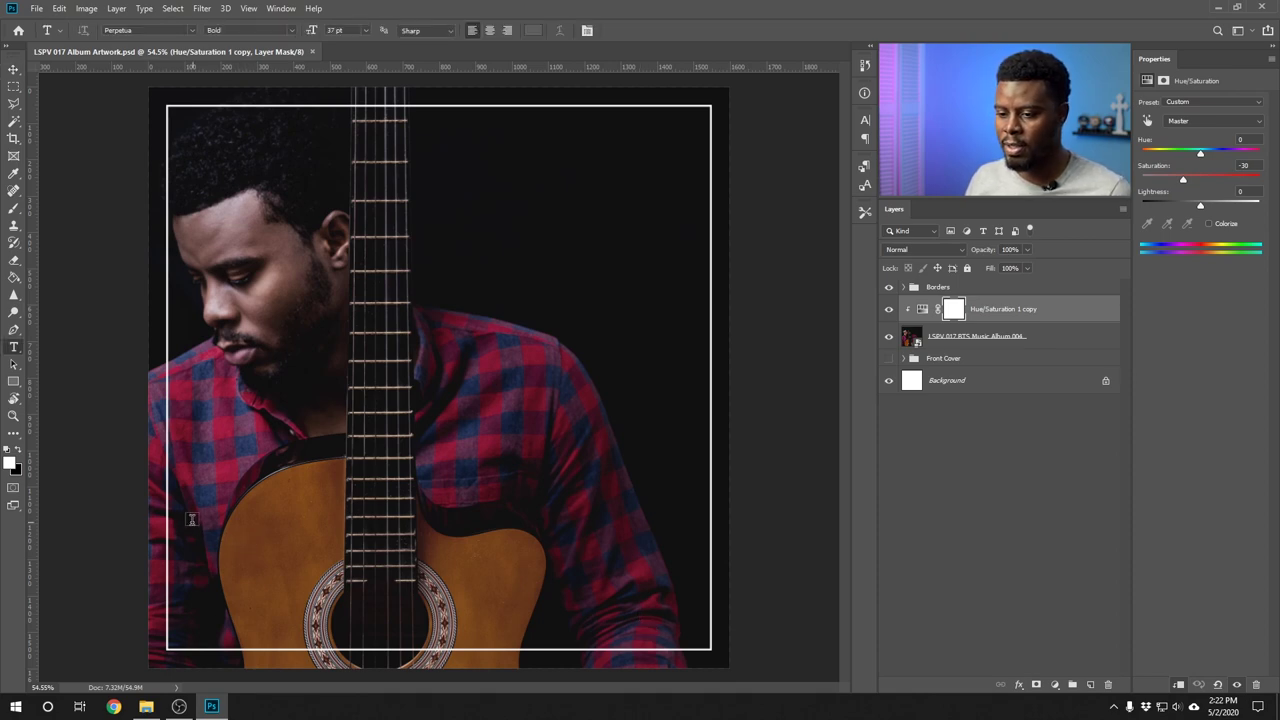
{"action": "left_click_drag", "start_coordinate": [187, 510], "coordinate": [690, 636]}
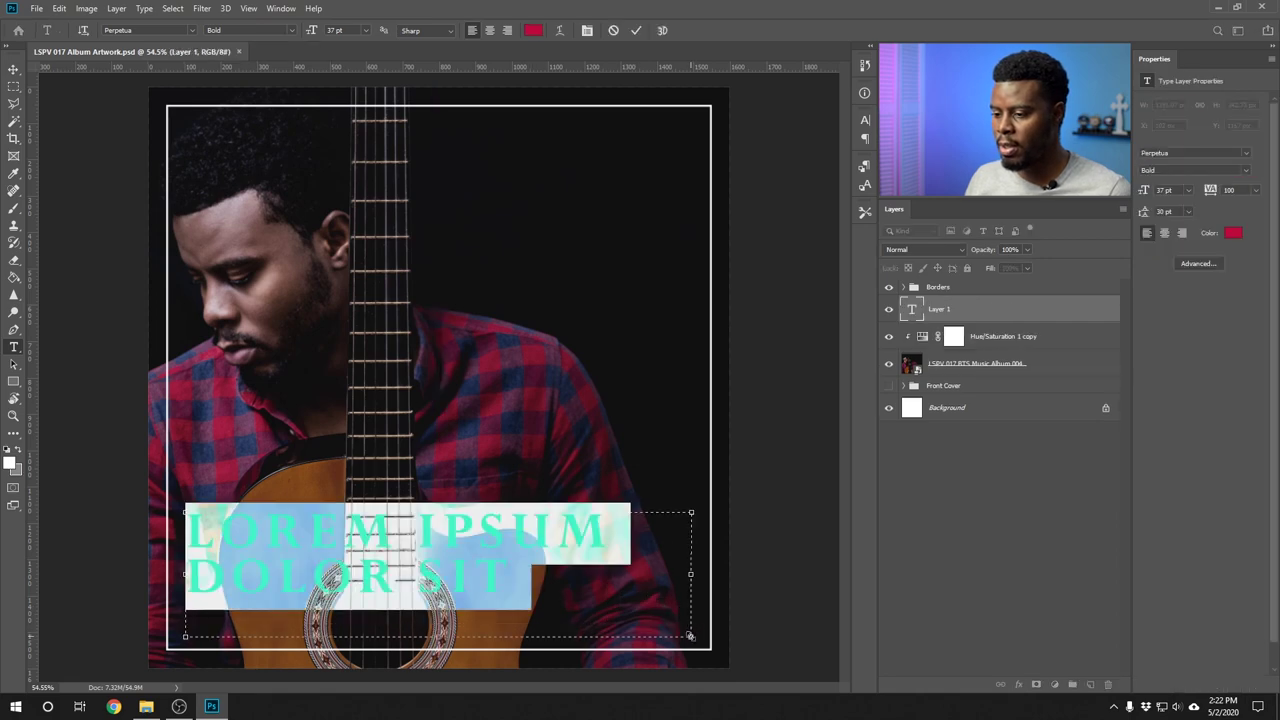
{"action": "left_click", "coordinate": [367, 31]}
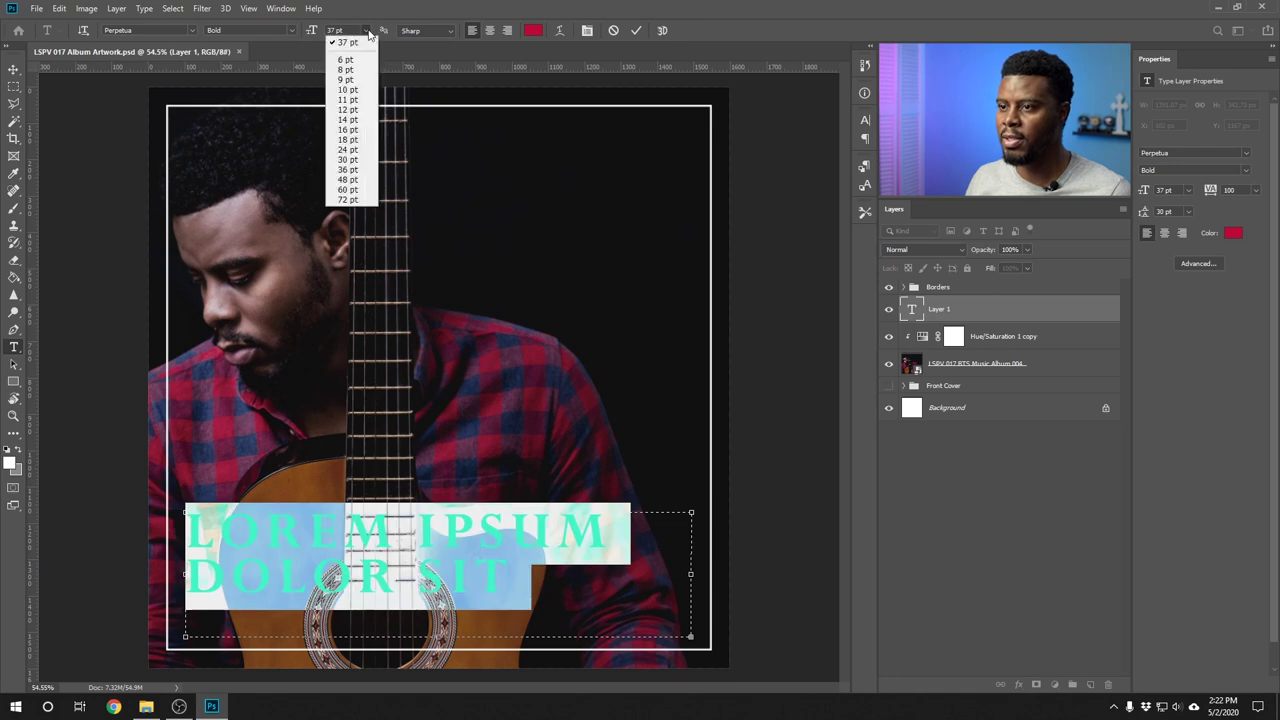
{"action": "left_click", "coordinate": [357, 111]}
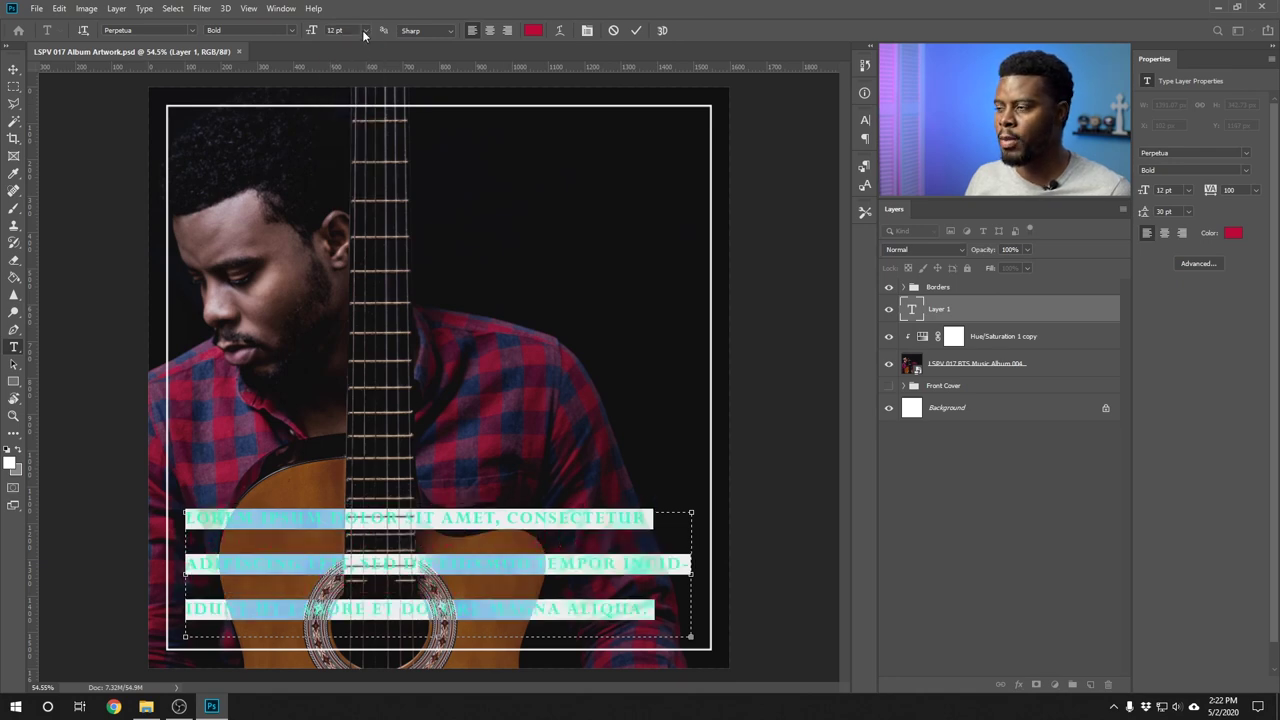
{"action": "left_click", "coordinate": [1189, 211]}
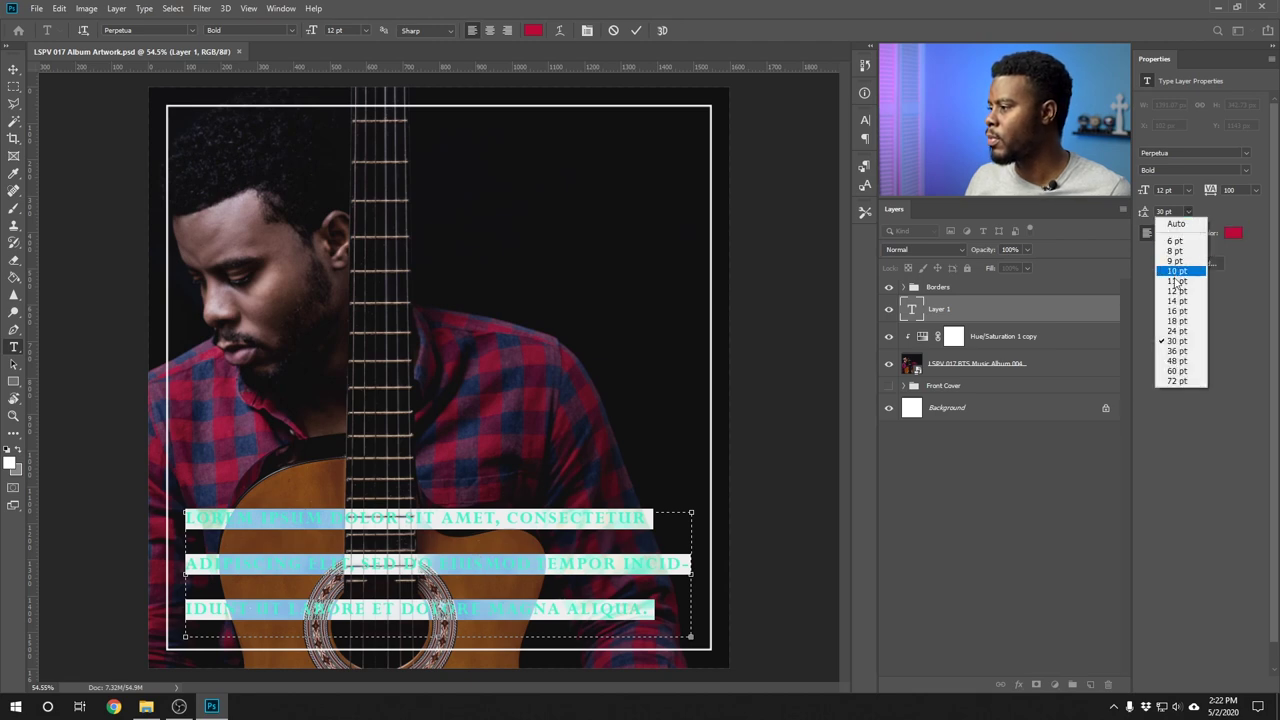
{"action": "left_click", "coordinate": [1177, 225]}
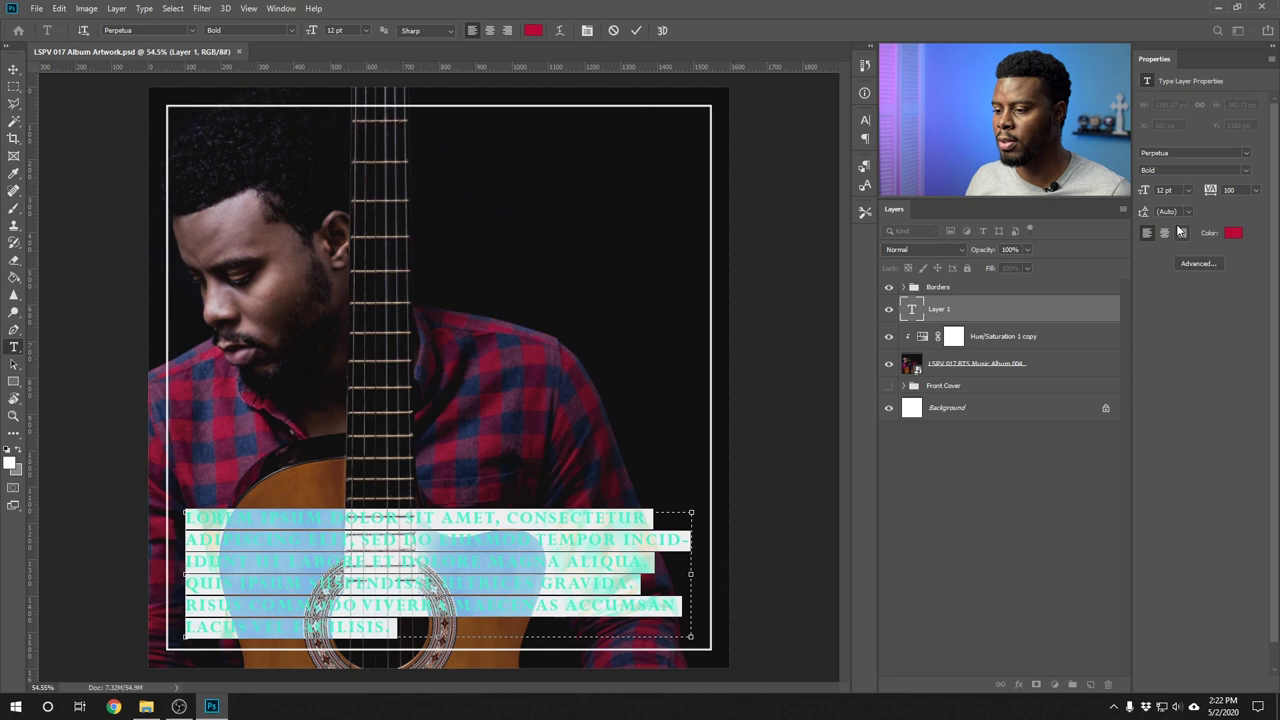
- Reduce the placeholder paragraph's font size to 8 pt and set its font to Nexa Light
{"action": "left_click", "coordinate": [1188, 190]}
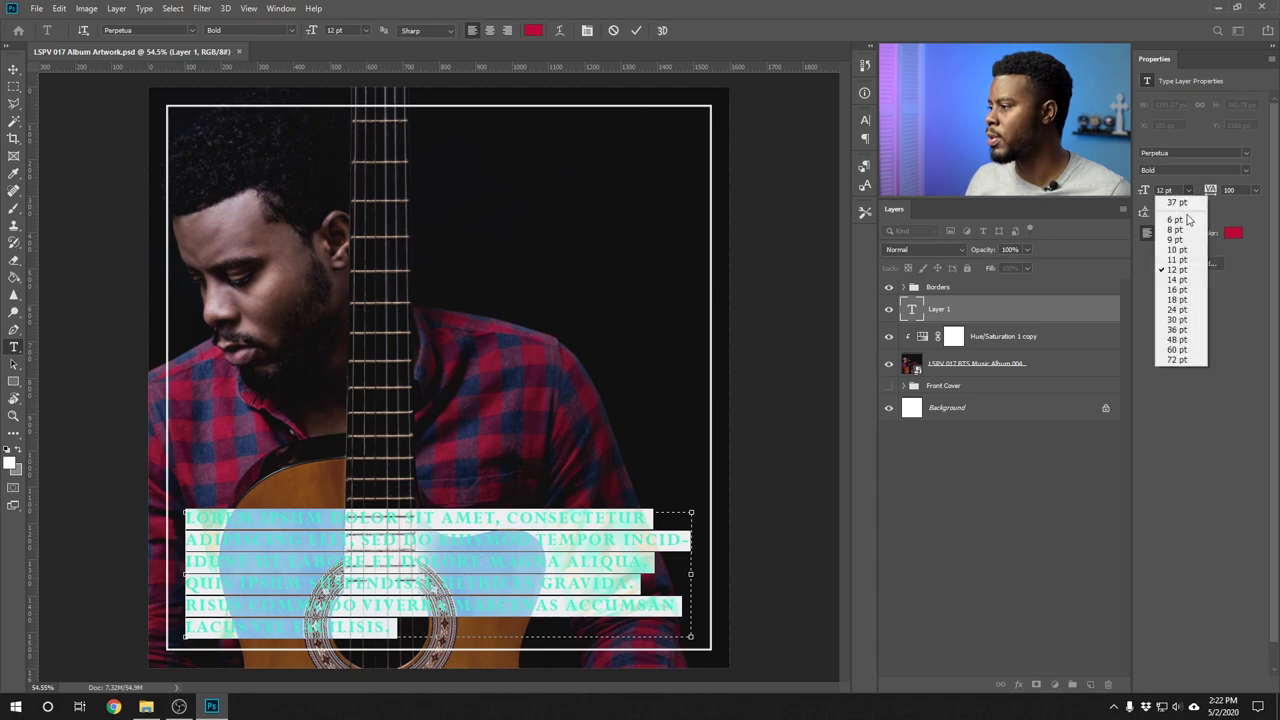
{"action": "left_click", "coordinate": [1182, 238]}
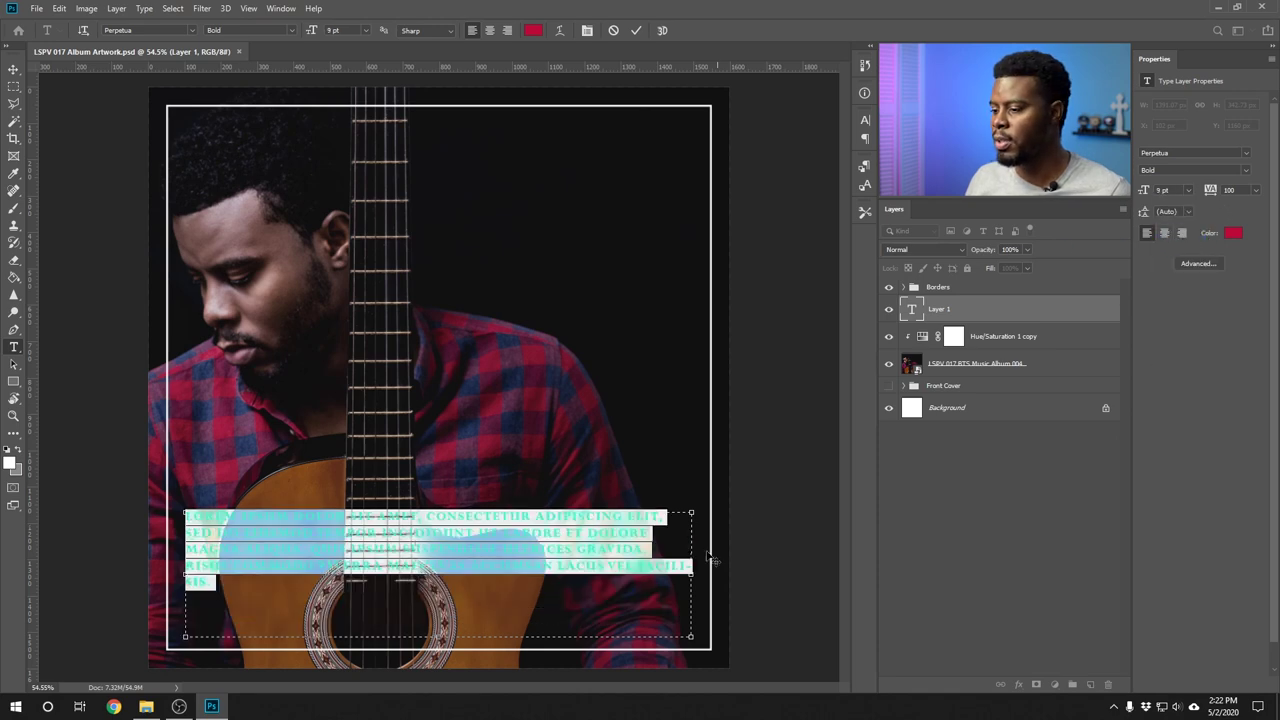
{"action": "left_click", "coordinate": [1189, 190]}
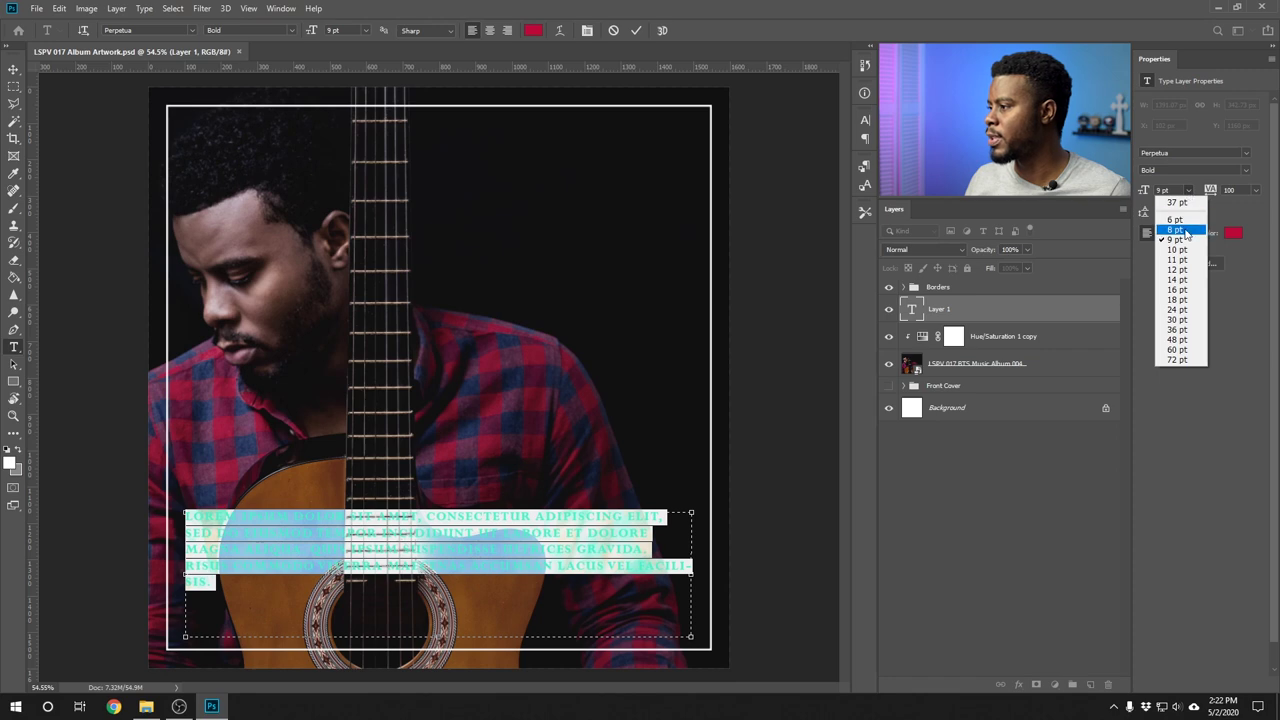
{"action": "left_click", "coordinate": [1184, 231]}
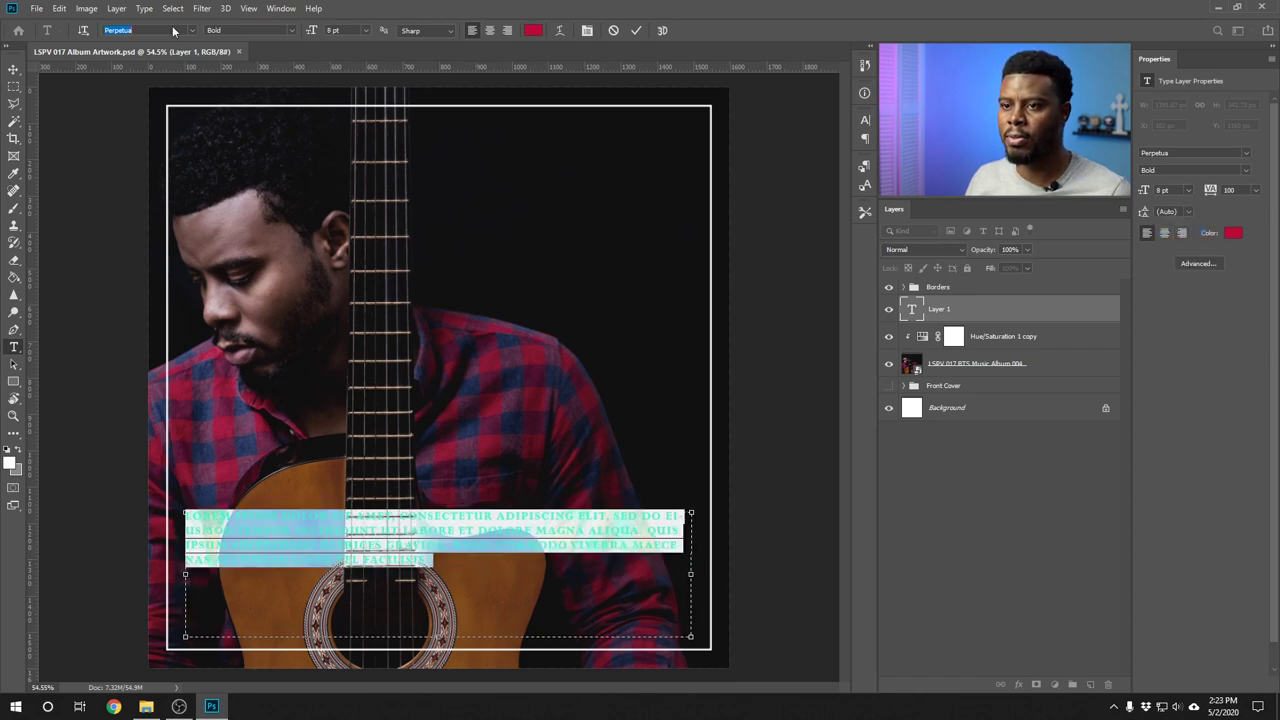
{"action": "type", "text": "nexa"}
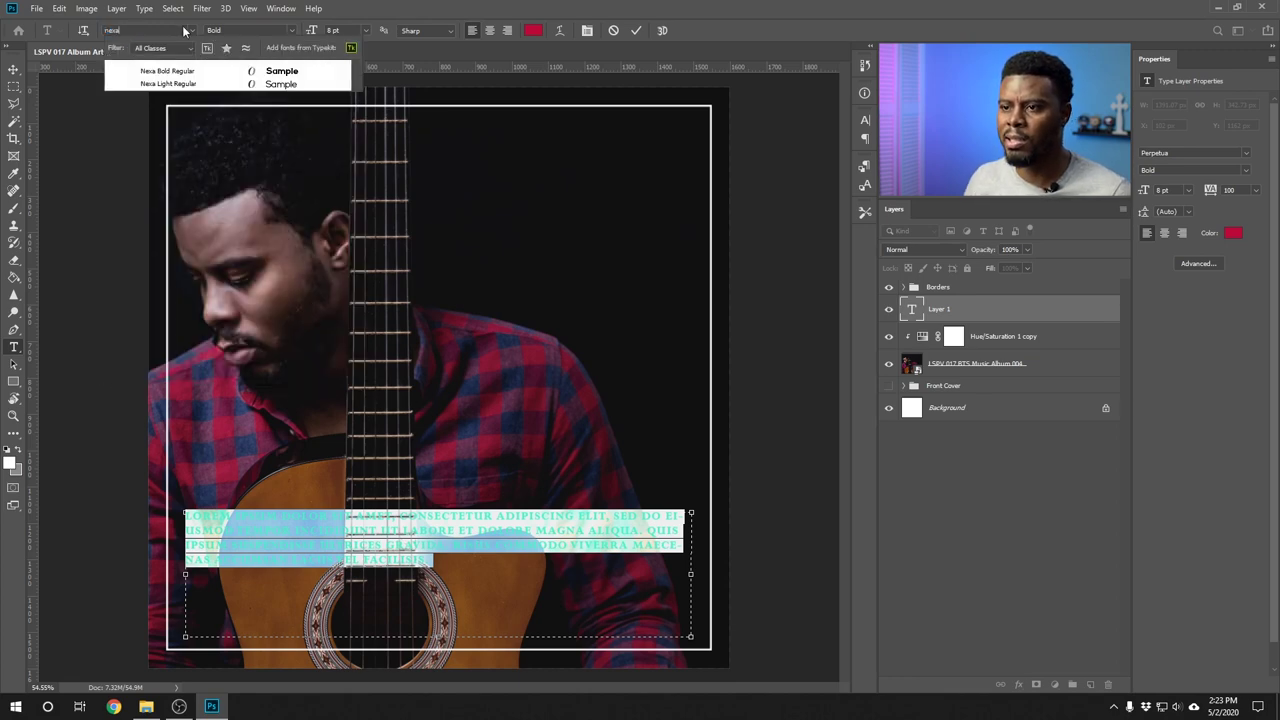
{"action": "left_click", "coordinate": [185, 86]}
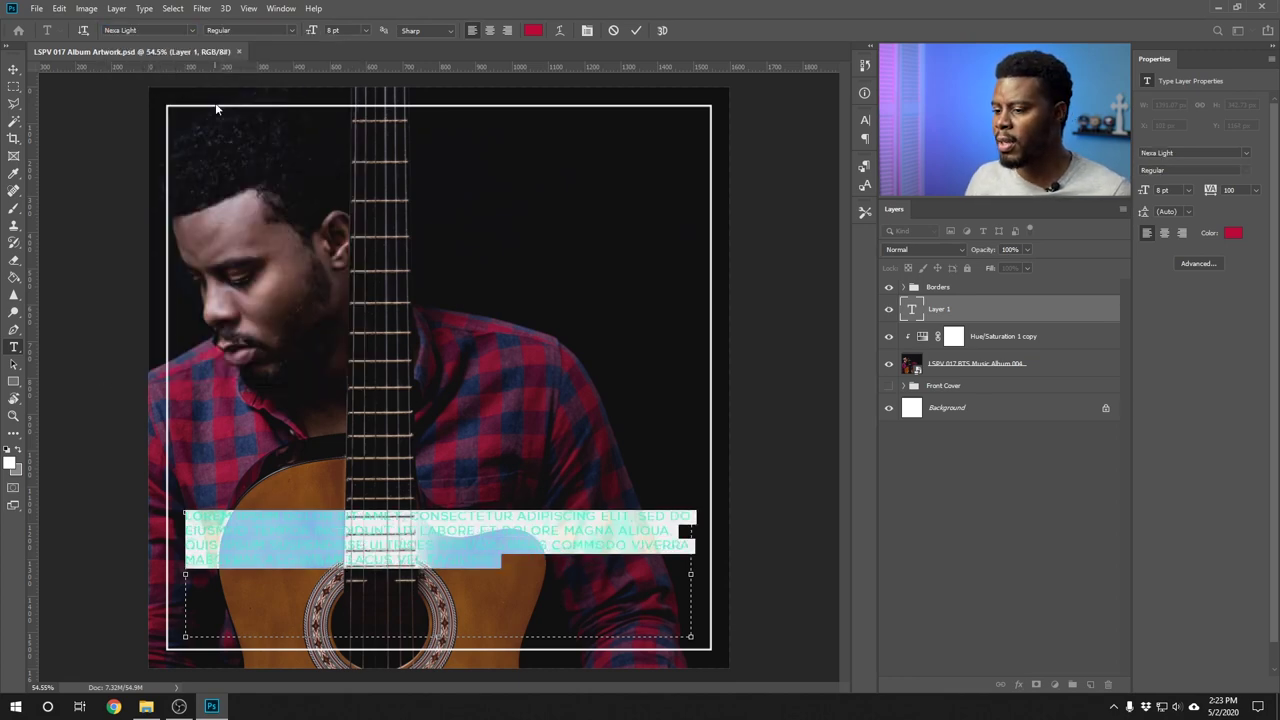
{"action": "left_click", "coordinate": [518, 563]}
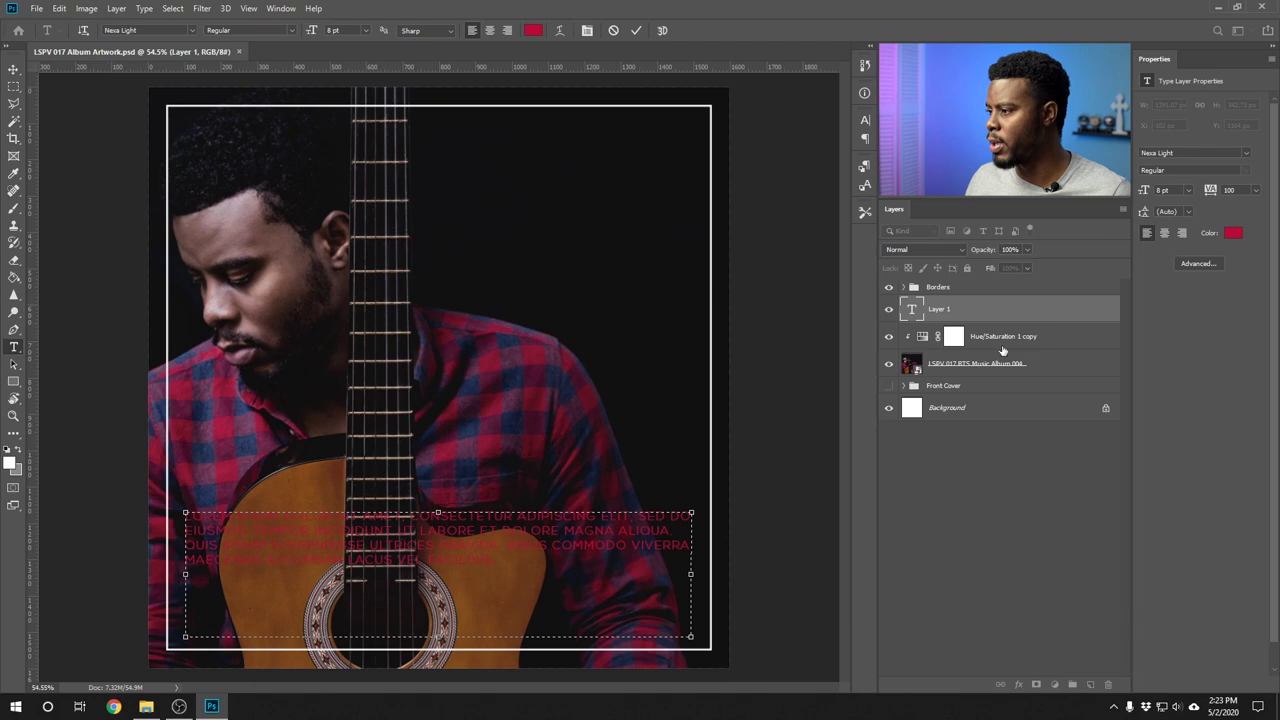
- Recolor the placeholder paragraph white and shorten its text box to about 154 px high
{"action": "key", "text": "ctrl+a"}
{"action": "left_click", "coordinate": [533, 30]}
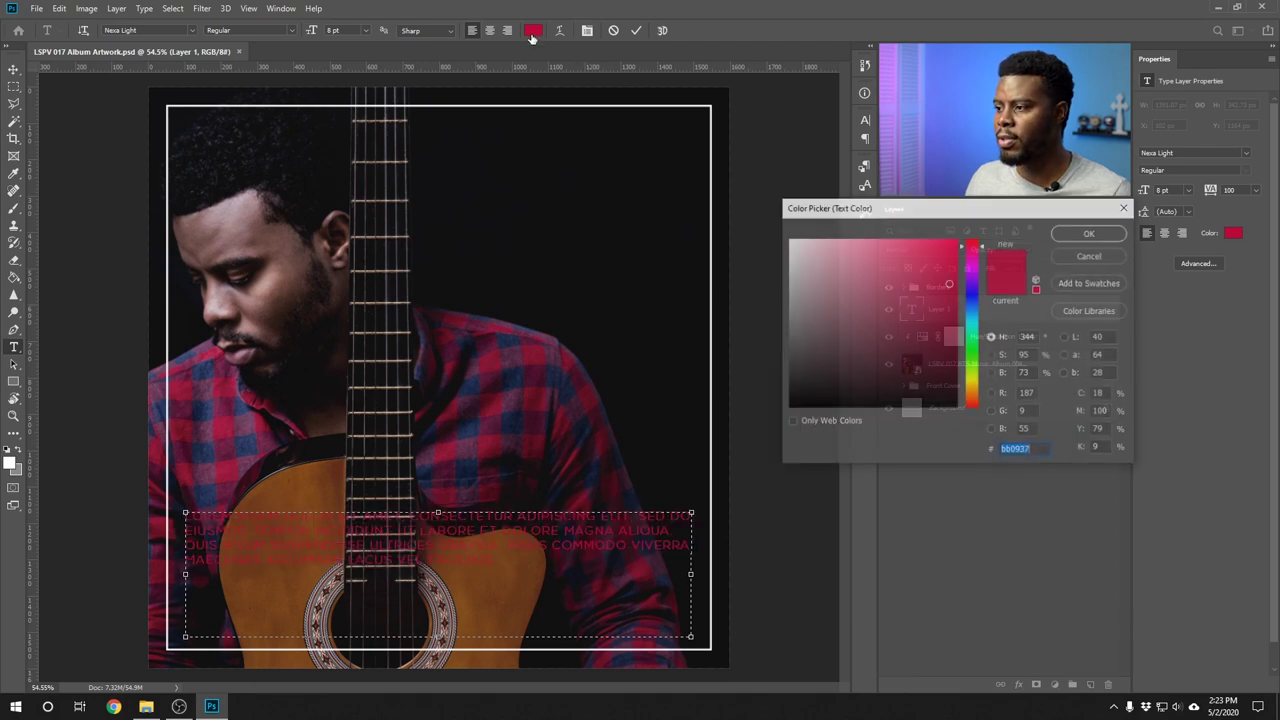
{"action": "left_click", "coordinate": [790, 238]}
{"action": "left_click", "coordinate": [1090, 233]}
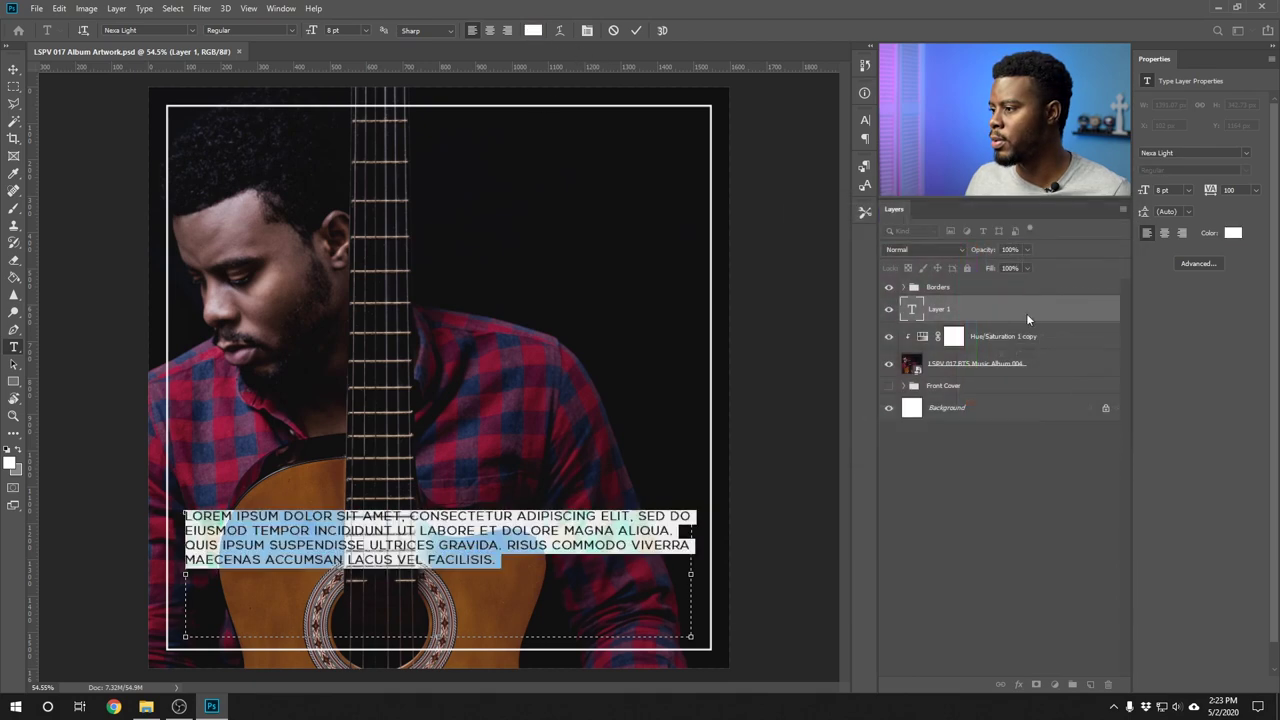
{"action": "left_click", "coordinate": [532, 569]}
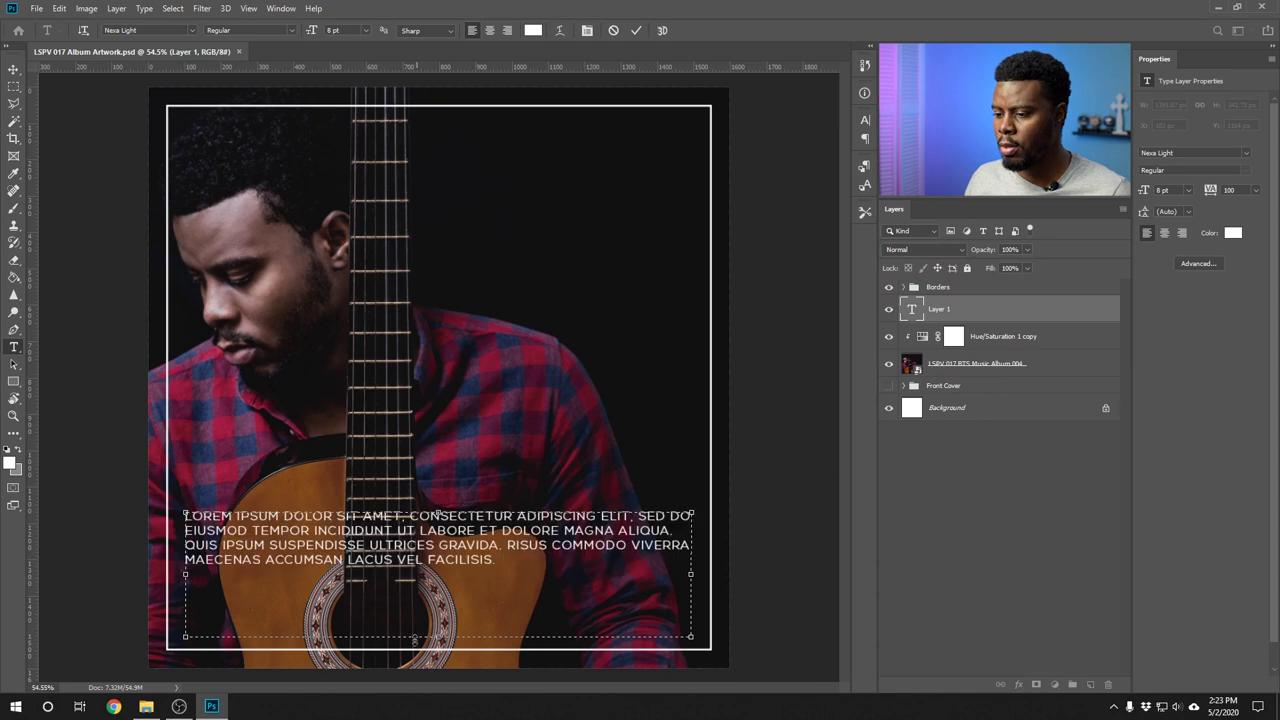
{"action": "left_click_drag", "start_coordinate": [441, 640], "coordinate": [461, 571]}
{"action": "left_click", "coordinate": [971, 313]}
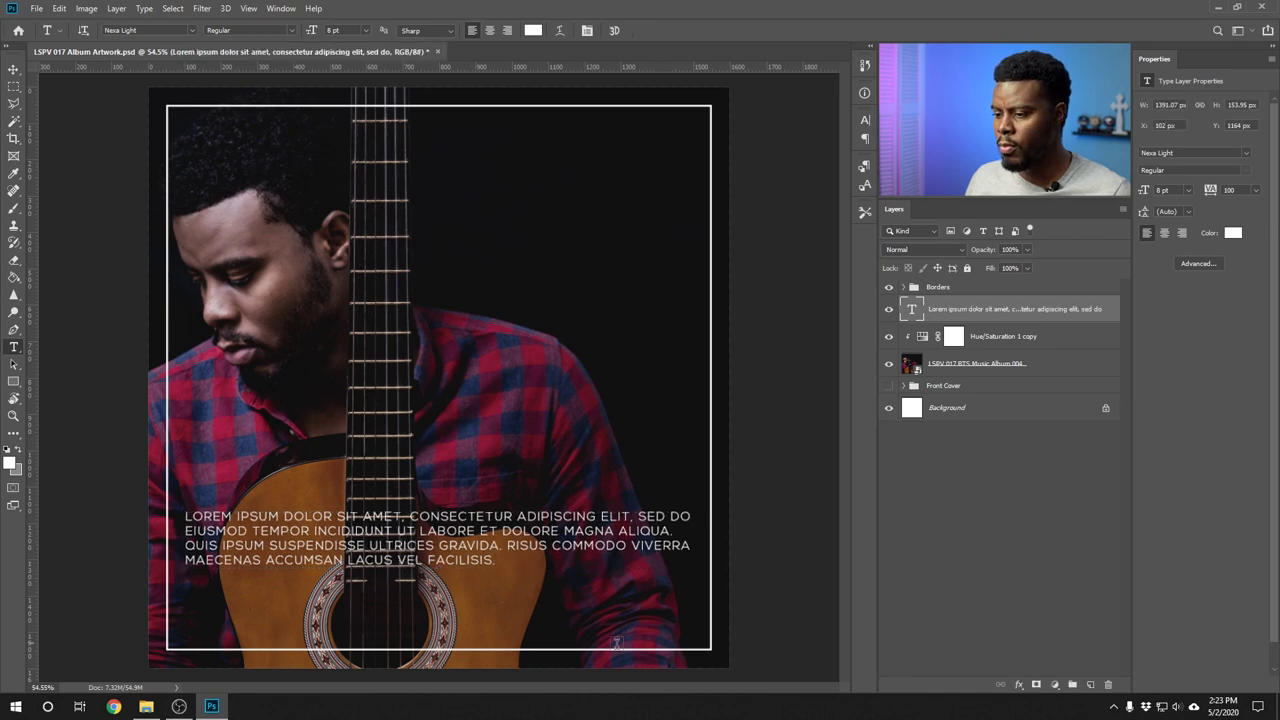
- Move the placeholder paragraph down inside the border's lower edge, at Y 1341 px, and hide the guides
{"action": "key", "text": "v"}
{"action": "left_click_drag", "start_coordinate": [462, 530], "coordinate": [440, 596]}
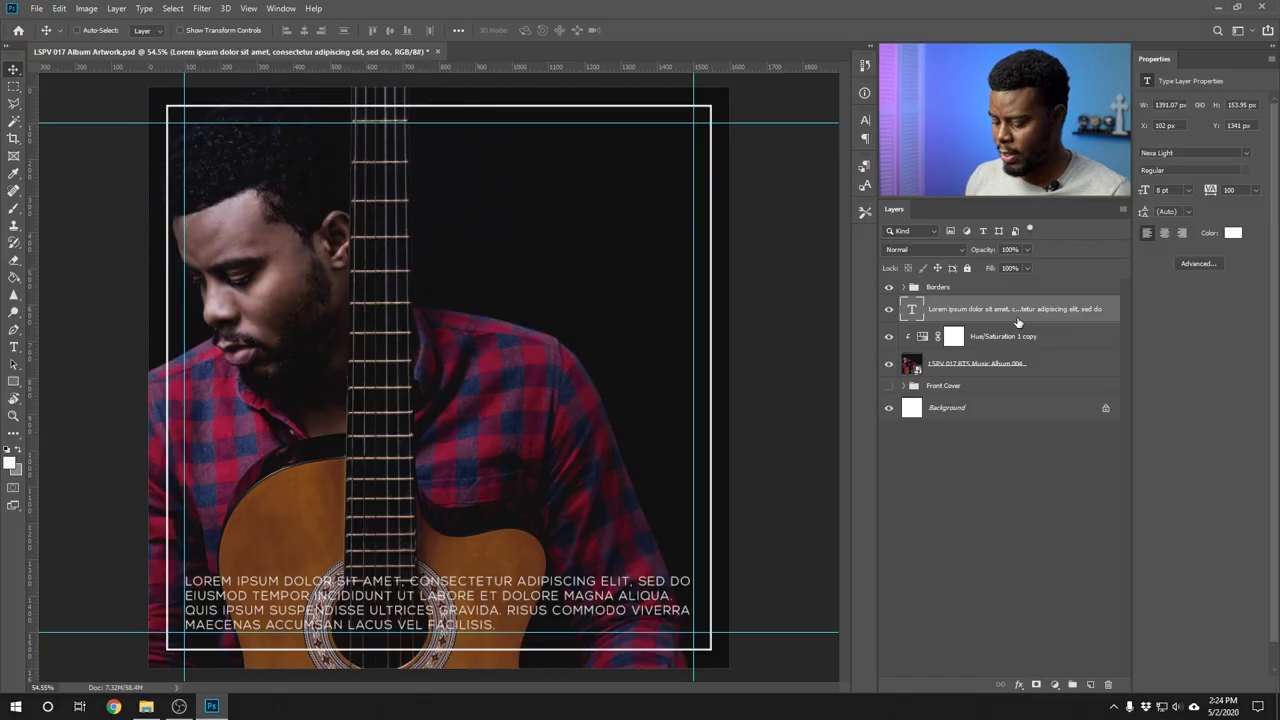
{"action": "key", "text": "ctrl+semicolon"}
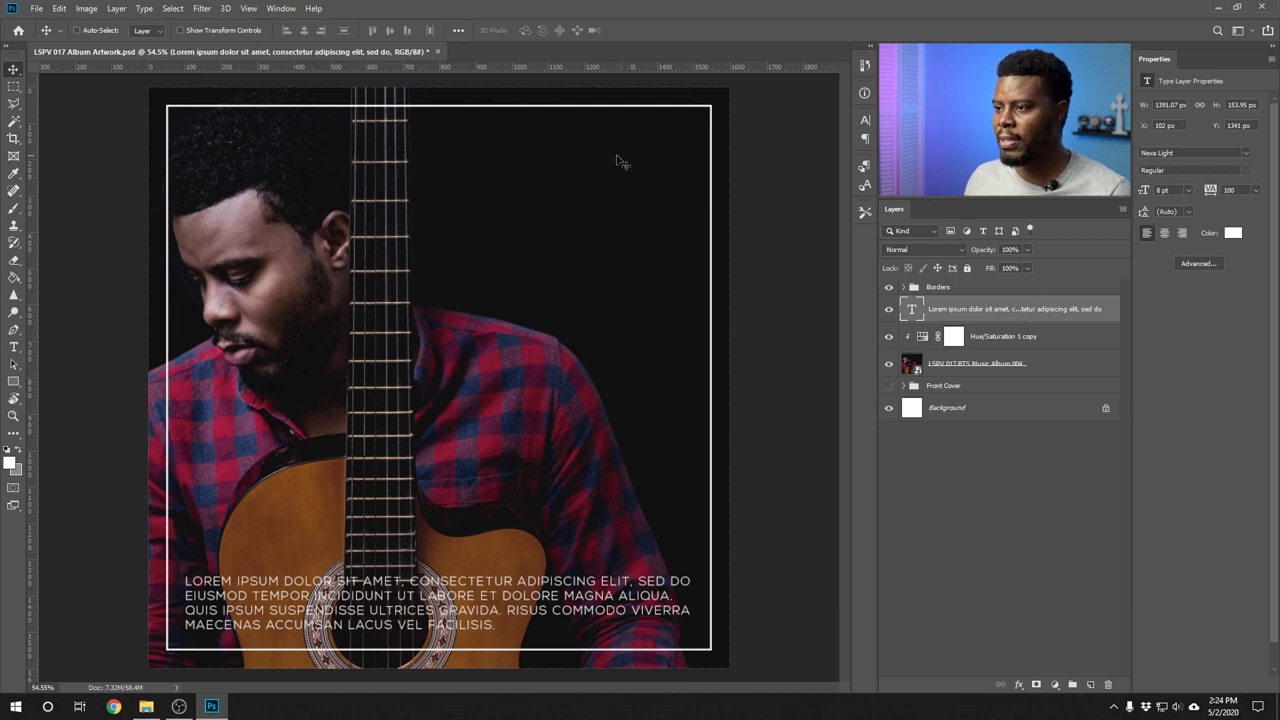
- Add a white text line reading "Track 1" in the dark area beside the guitar neck, near the border's upper edge
{"action": "key", "text": "t"}
{"action": "left_click", "coordinate": [470, 141]}
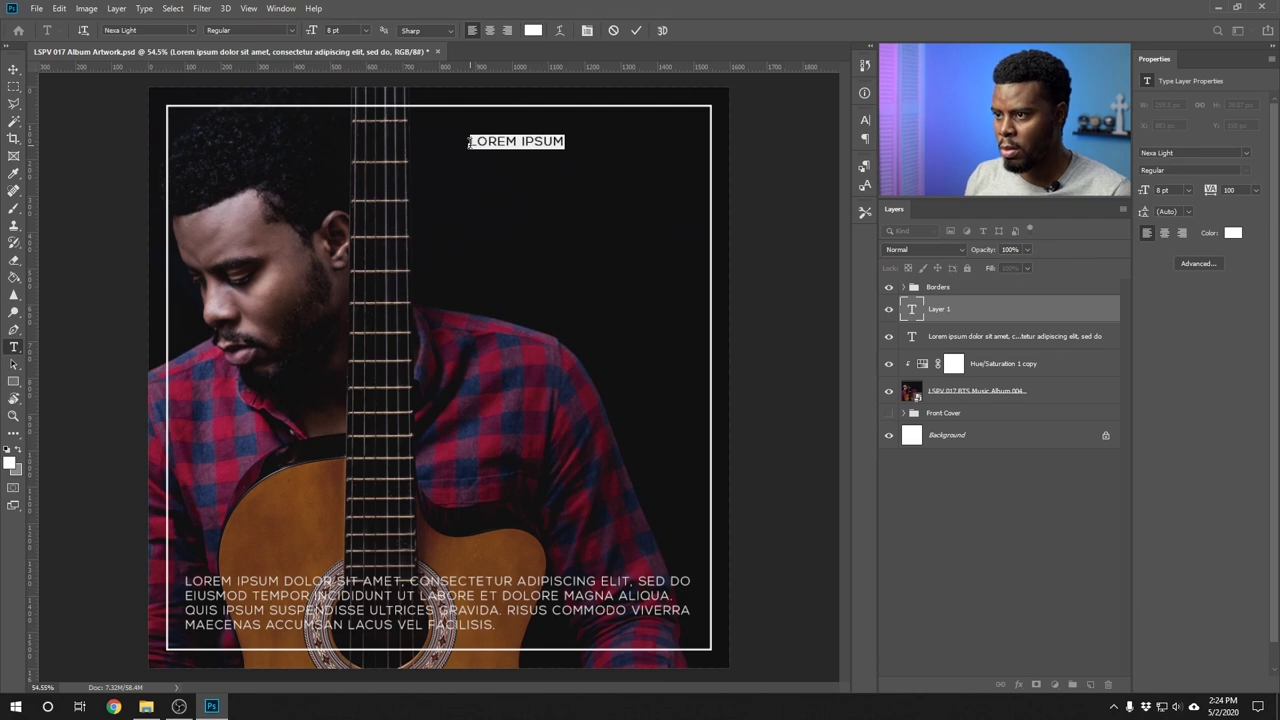
{"action": "type", "text": "TRAC"}
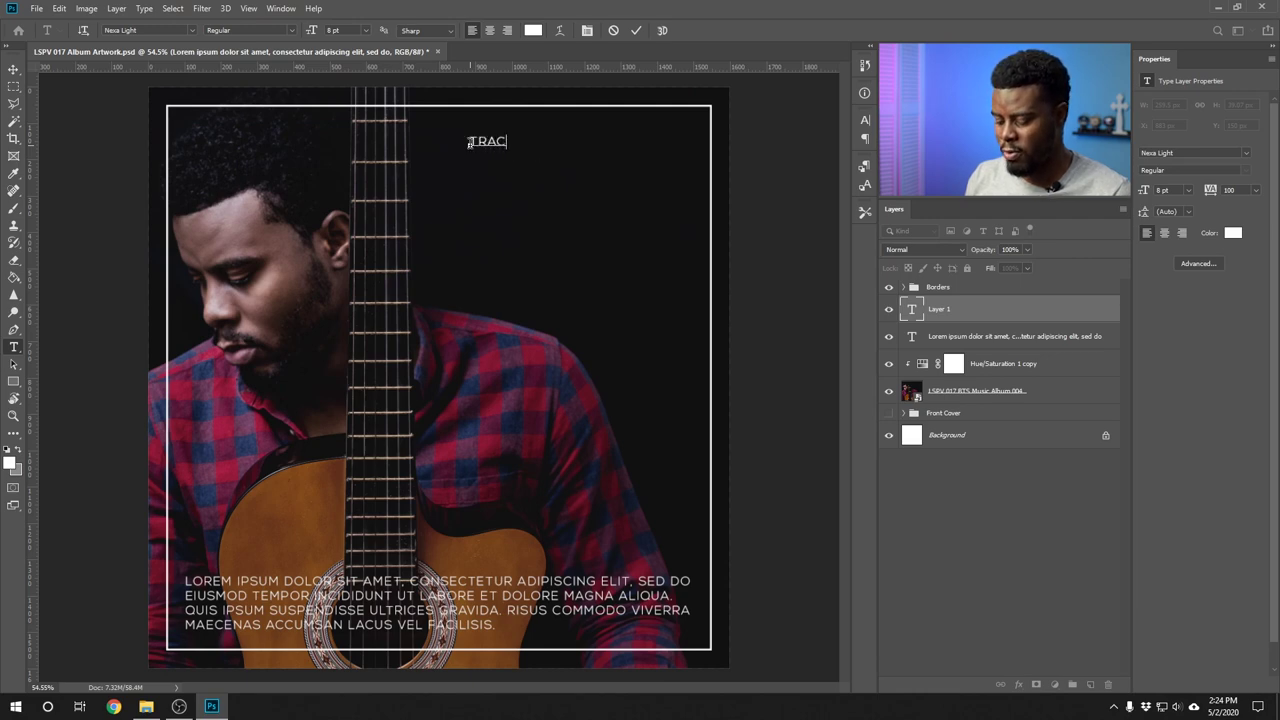
{"action": "key", "text": "ctrl+Return"}
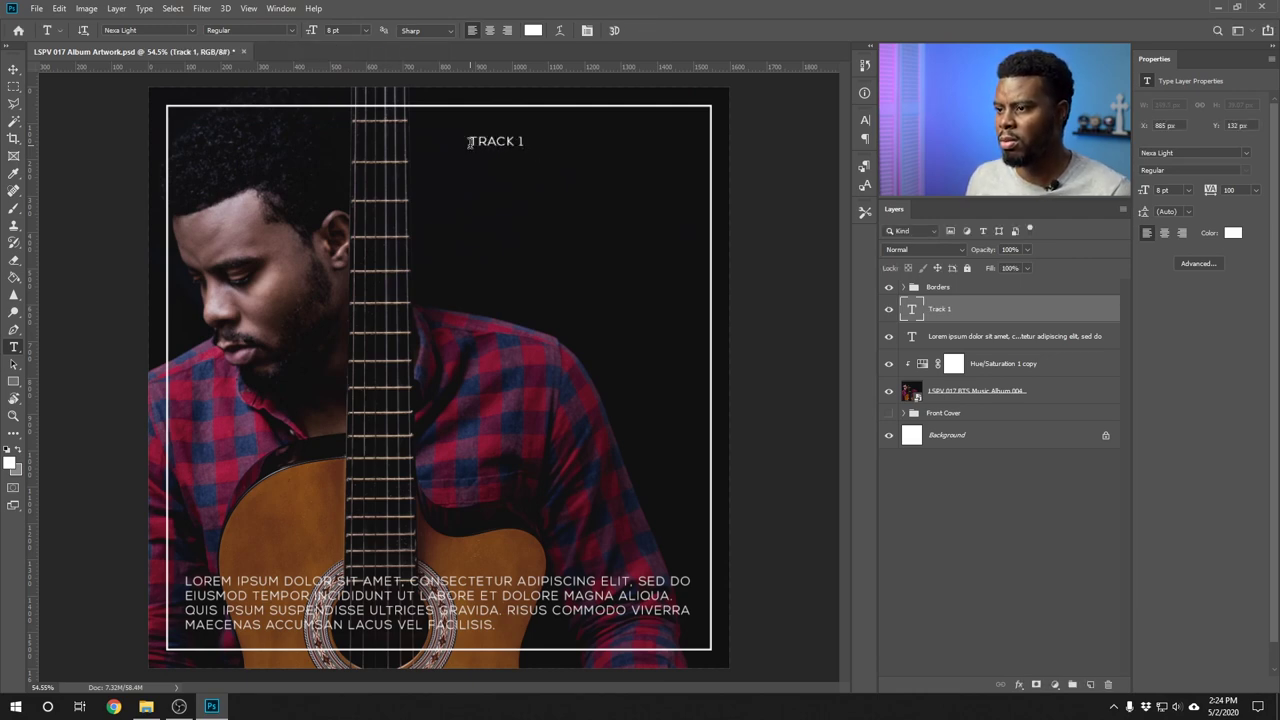
{"action": "key", "text": "v"}
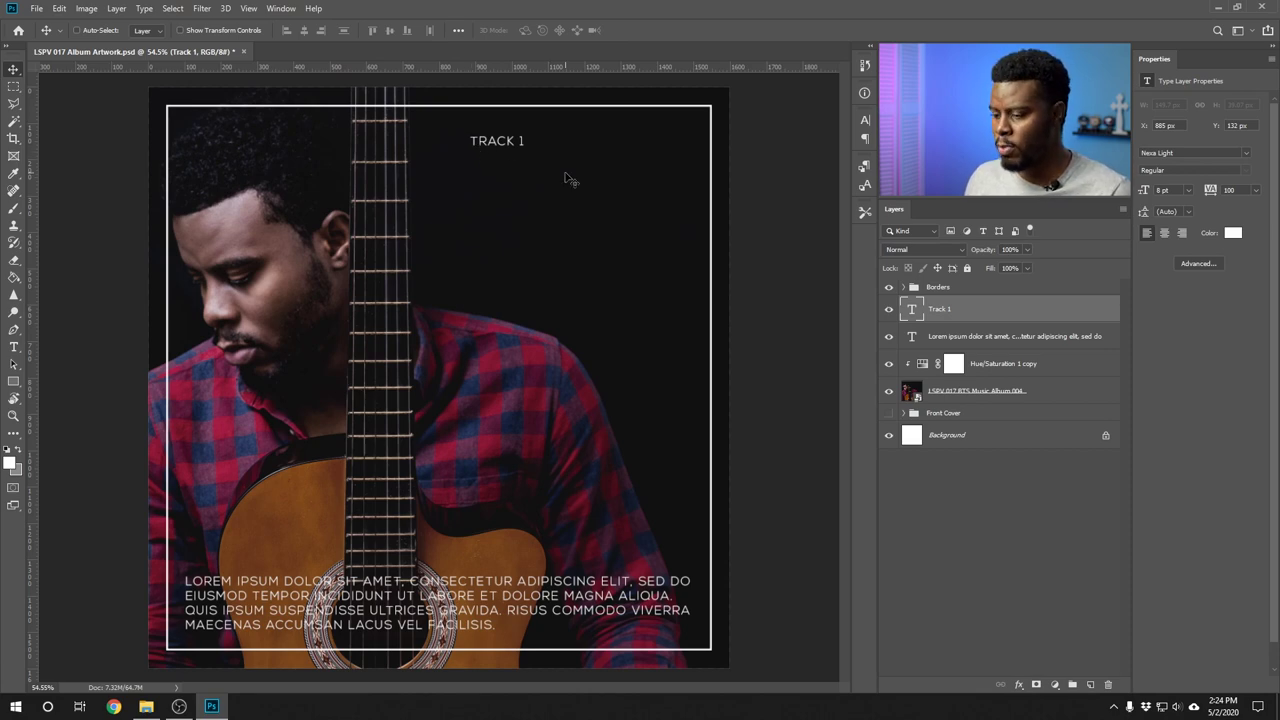
- Duplicate the Track 1 text, place the copy directly below it at Y 174 px, and change its wording to "Country LOVE"
{"action": "key", "text": "ctrl"}
{"action": "key", "text": "ctrl+j"}
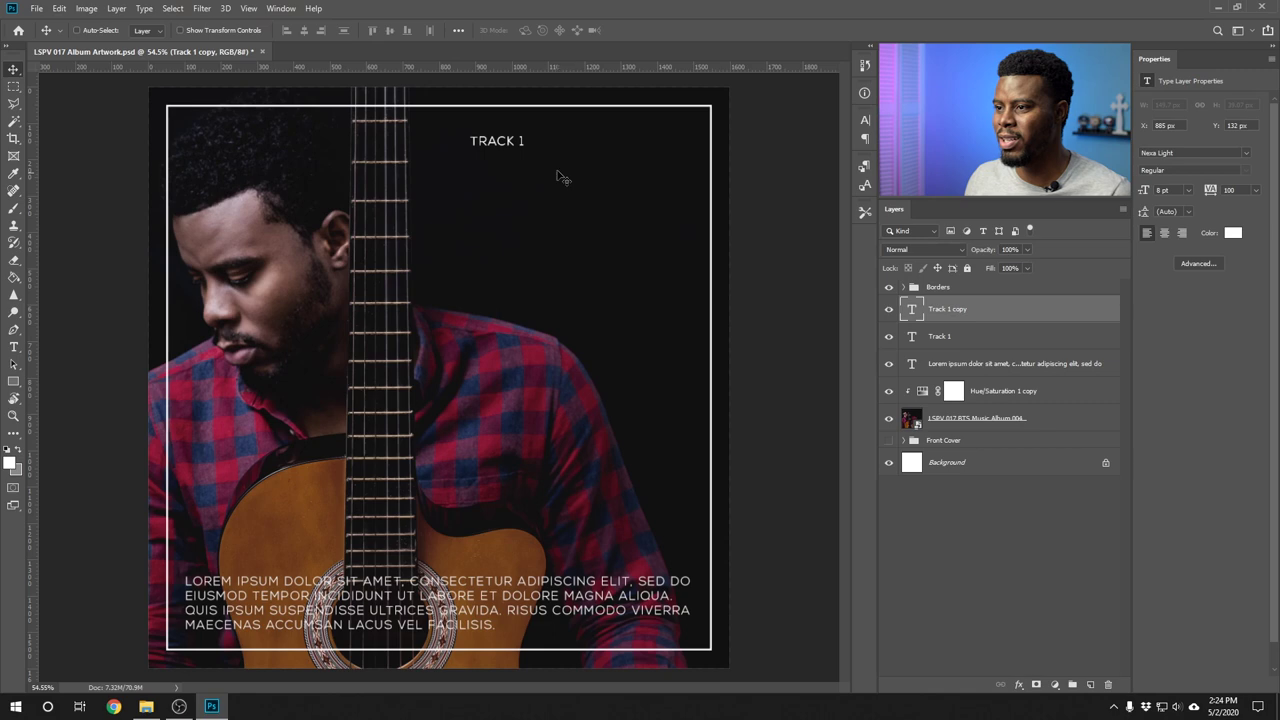
{"action": "left_click_drag", "start_coordinate": [495, 158], "coordinate": [499, 170]}
{"action": "double_click", "coordinate": [500, 157]}
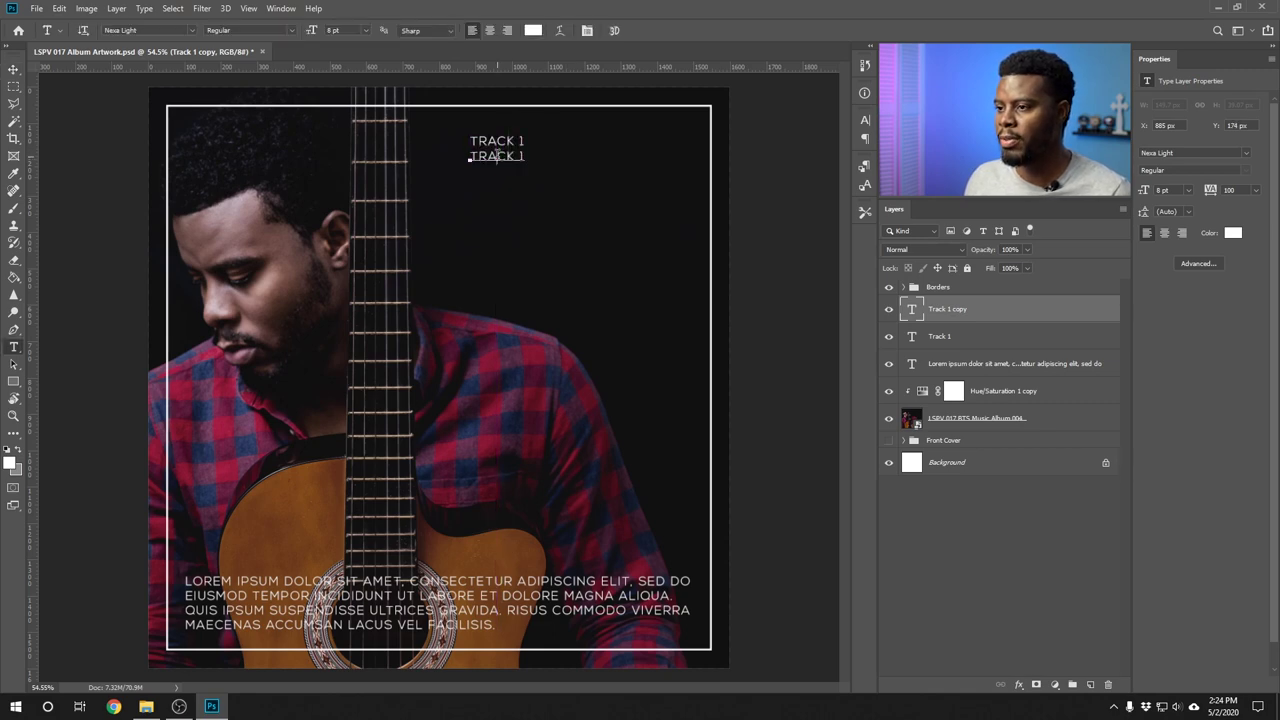
{"action": "type", "text": "Country LOVE"}
{"action": "key", "text": "Escape"}
{"action": "key", "text": "v"}
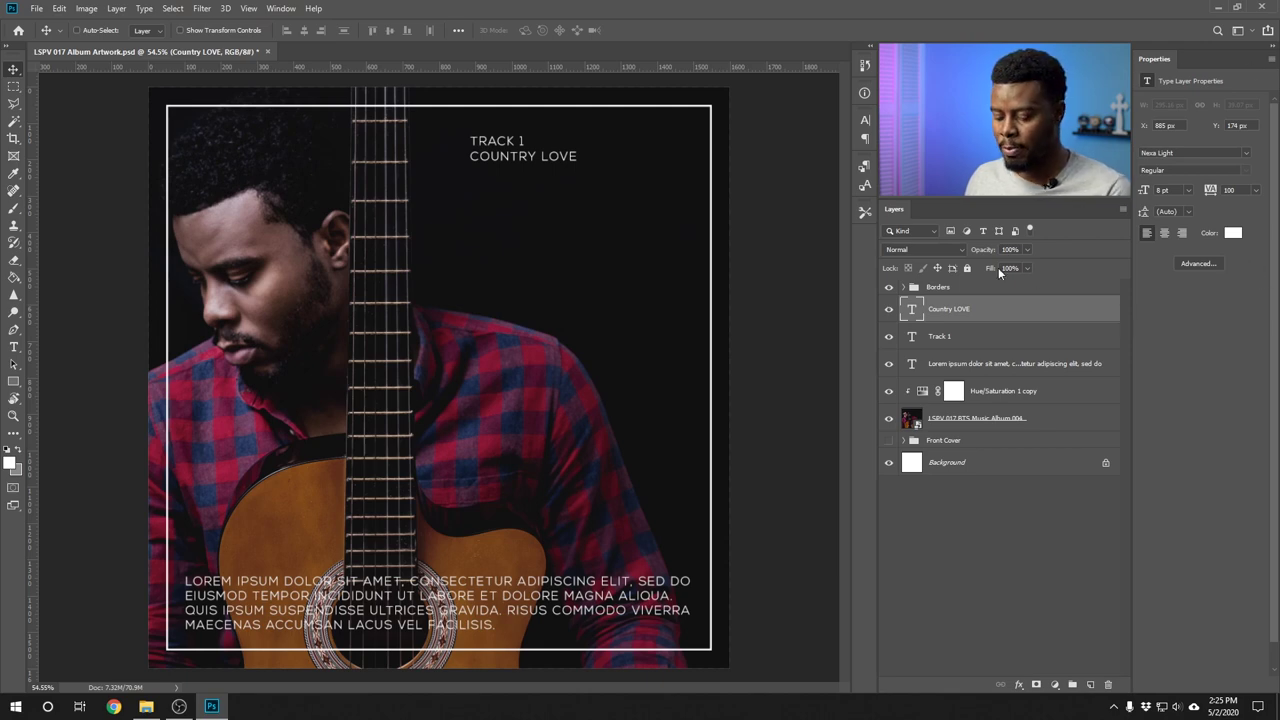
- Recolor the Country LOVE title with a red sampled from the plaid shirt, a21c43
{"action": "key", "text": "t"}
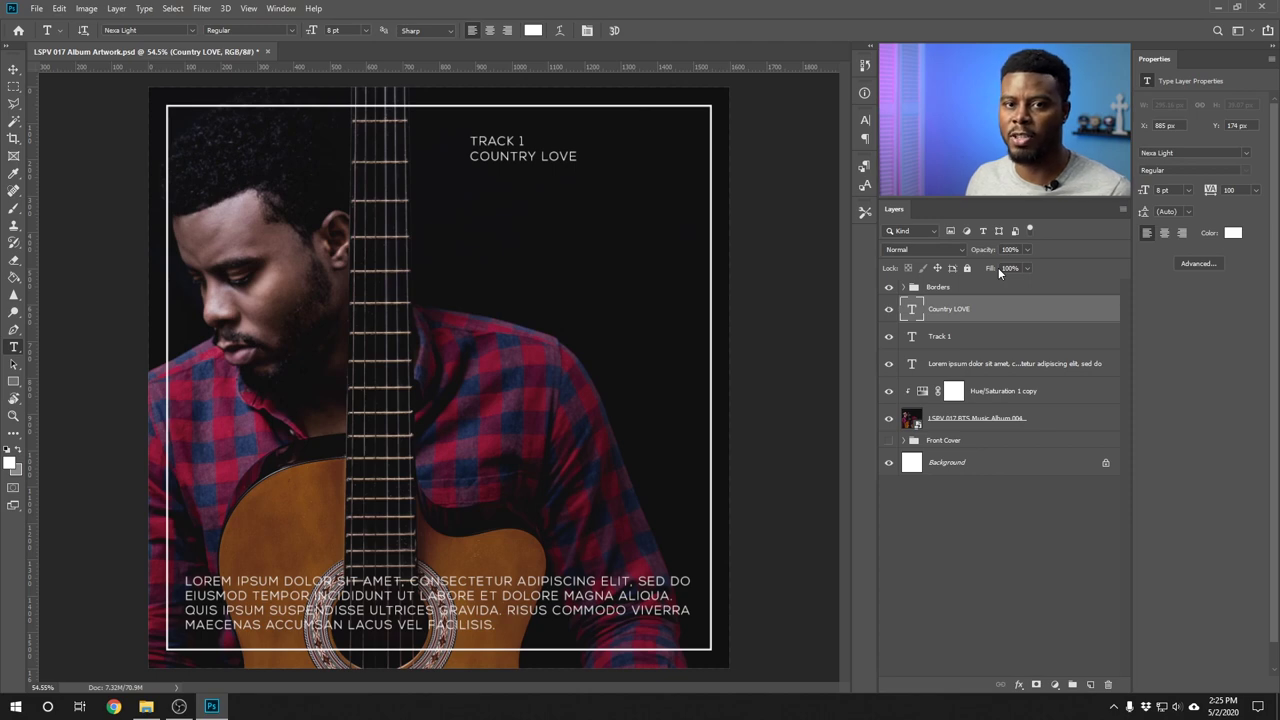
{"action": "left_click", "coordinate": [1233, 233]}
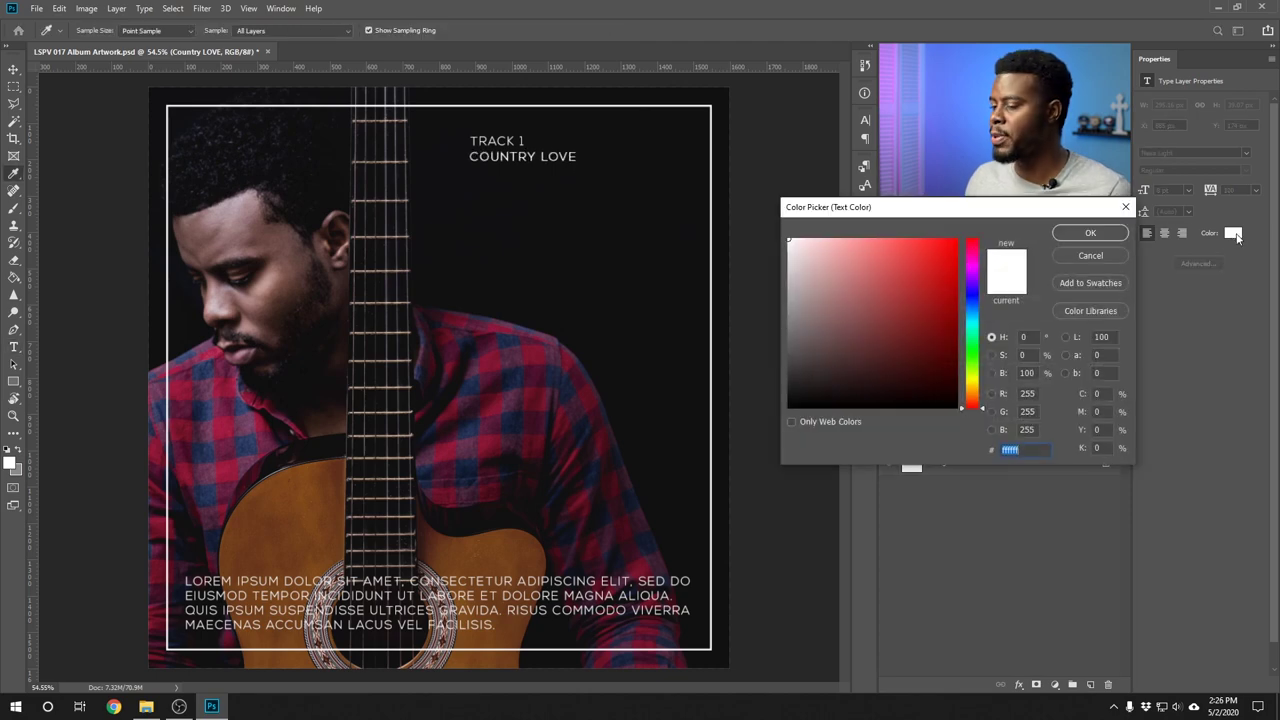
{"action": "left_click", "coordinate": [228, 422]}
{"action": "left_click", "coordinate": [1090, 232]}
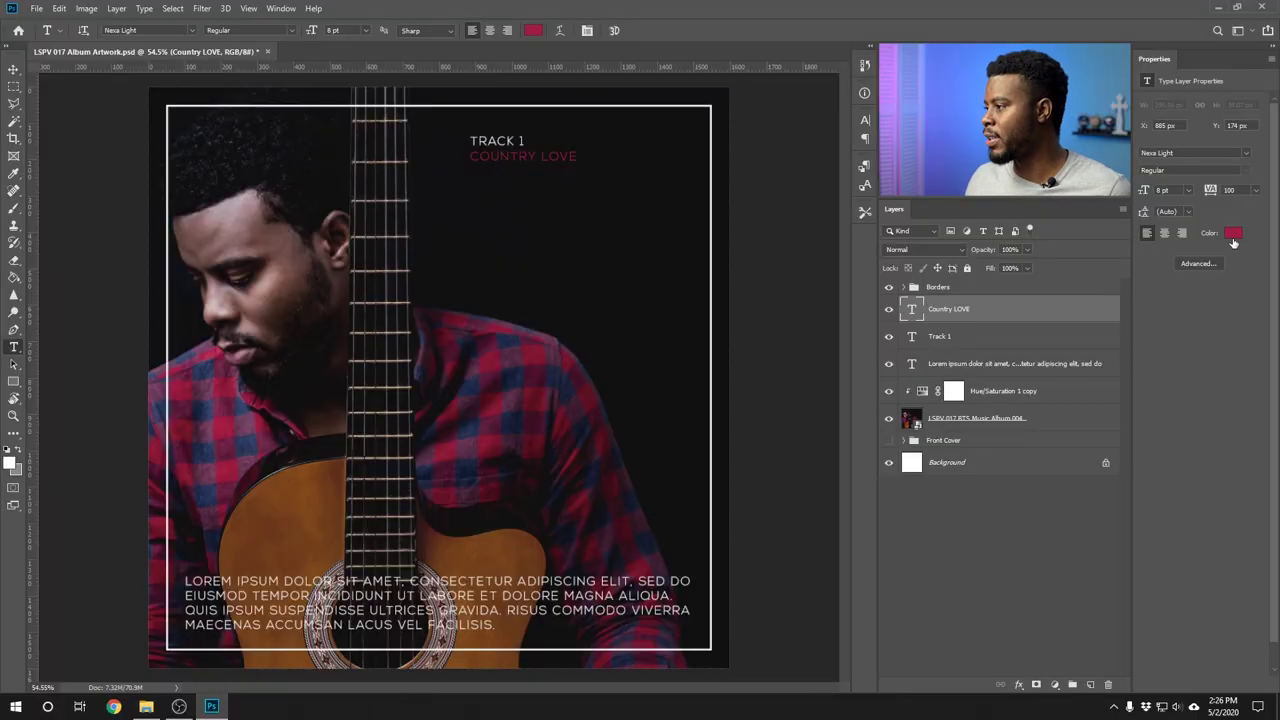
- Recolor the Country LOVE title to bb0937, the red of the Country Love text in the Front Cover group
{"action": "left_click", "coordinate": [1233, 238]}
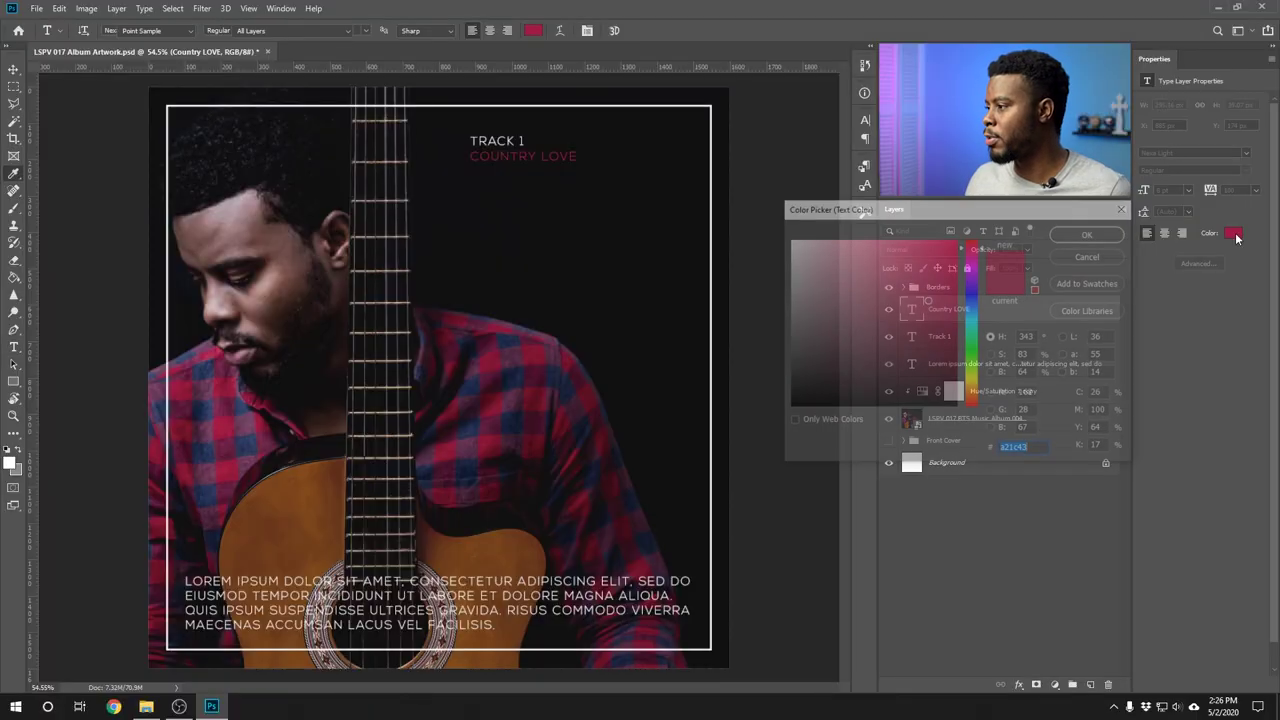
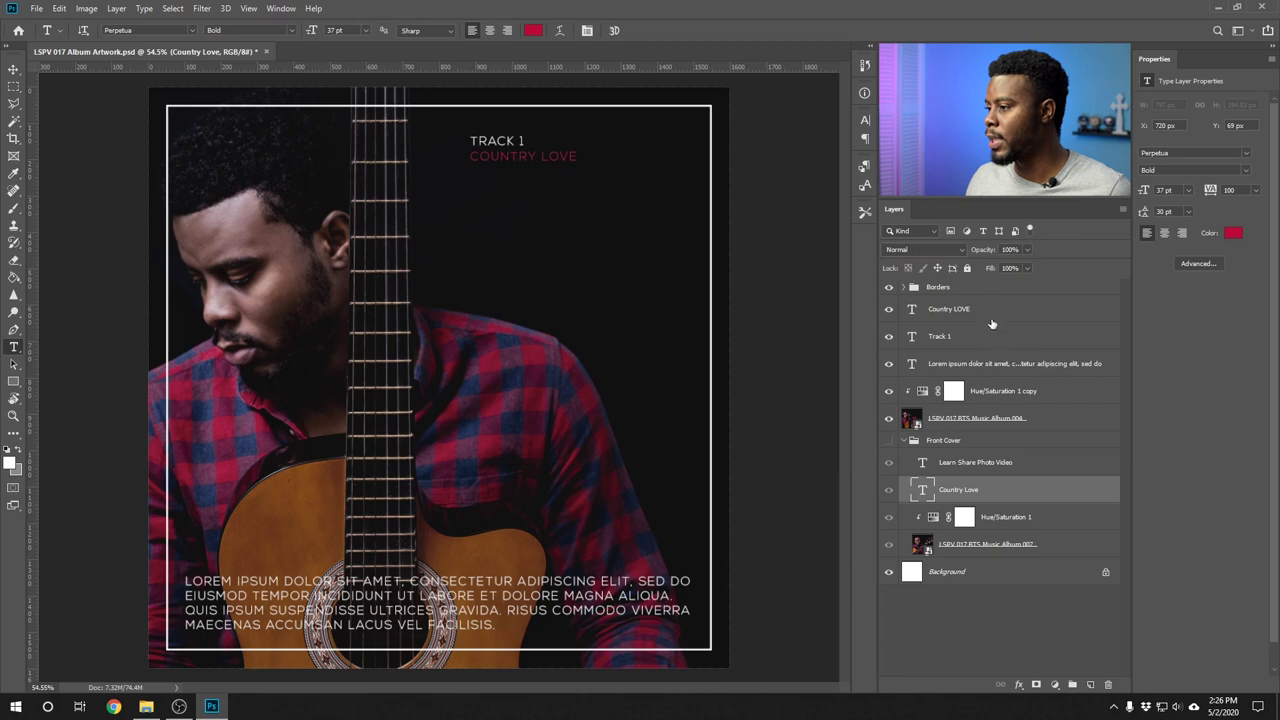
{"action": "left_click", "coordinate": [994, 312]}
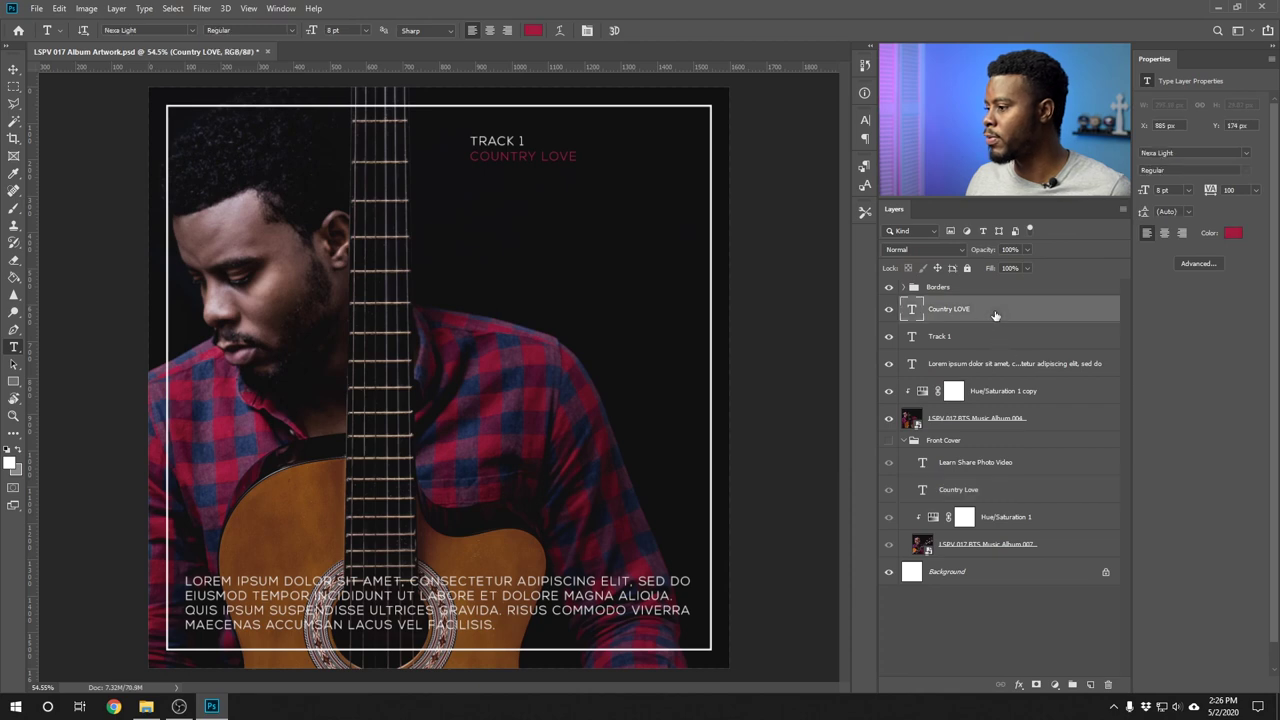
{"action": "left_click", "coordinate": [903, 441]}
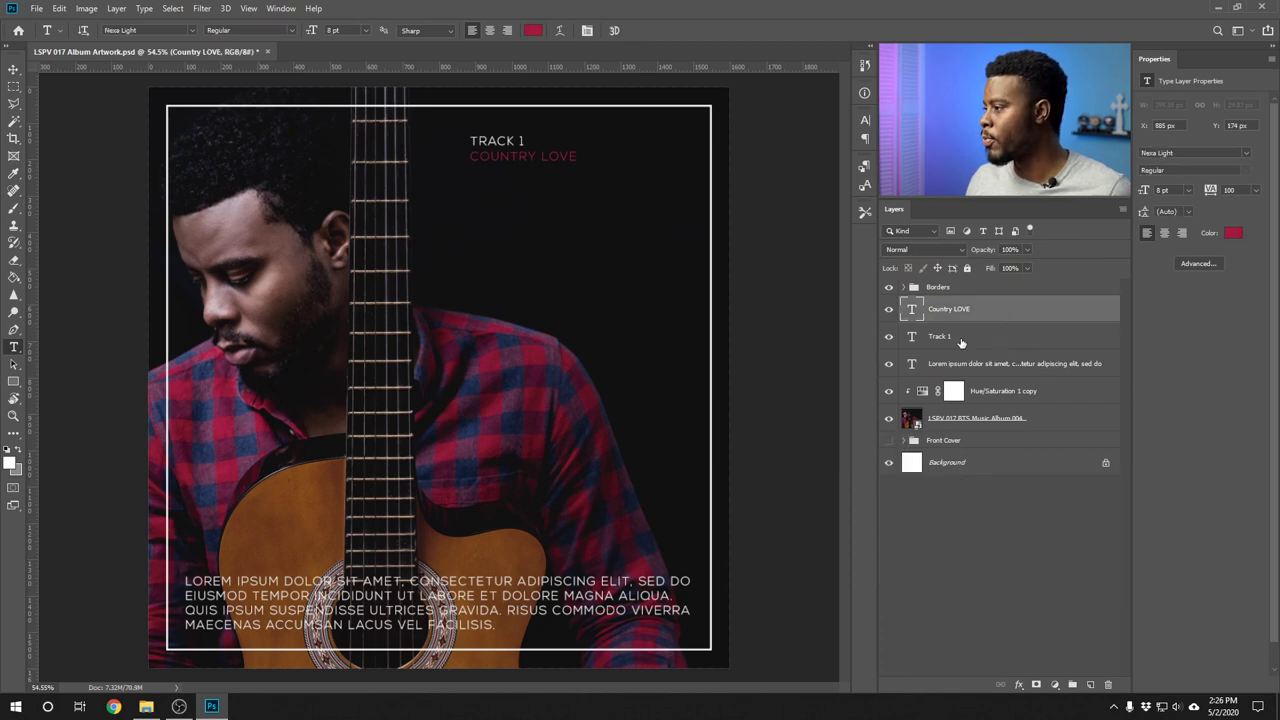
{"action": "left_click", "coordinate": [1233, 234]}
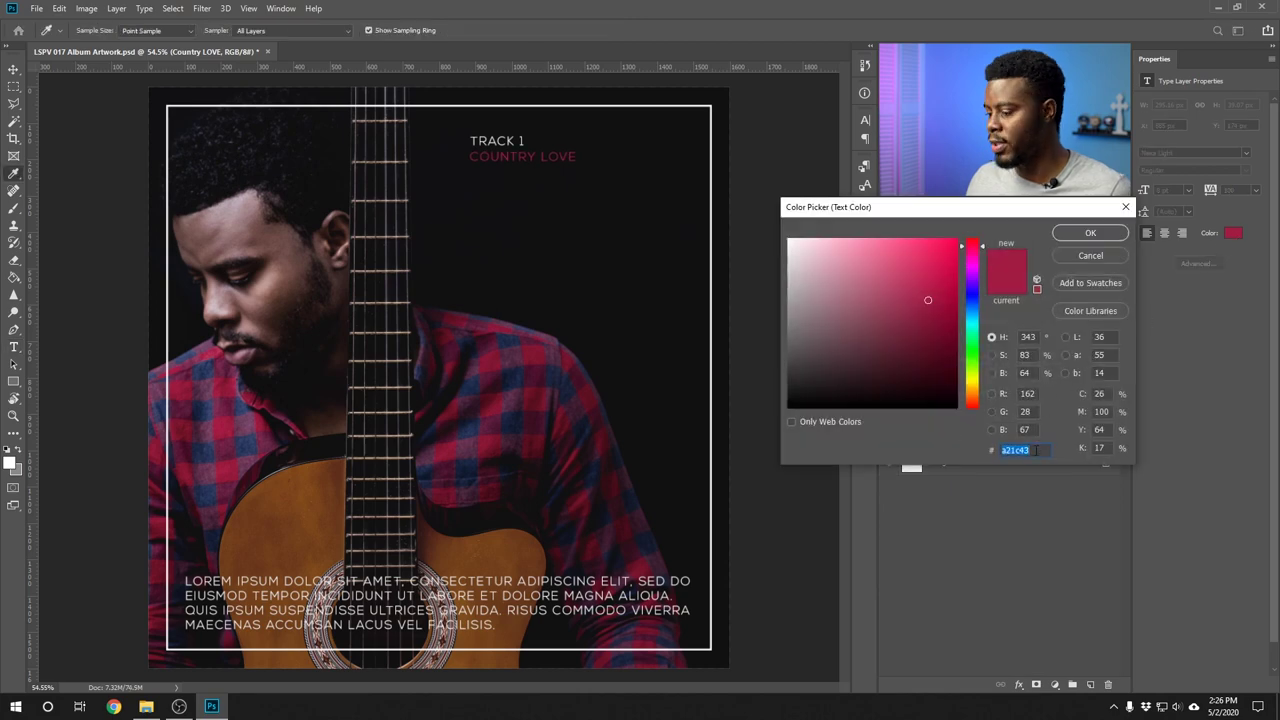
{"action": "right_click", "coordinate": [1022, 453]}
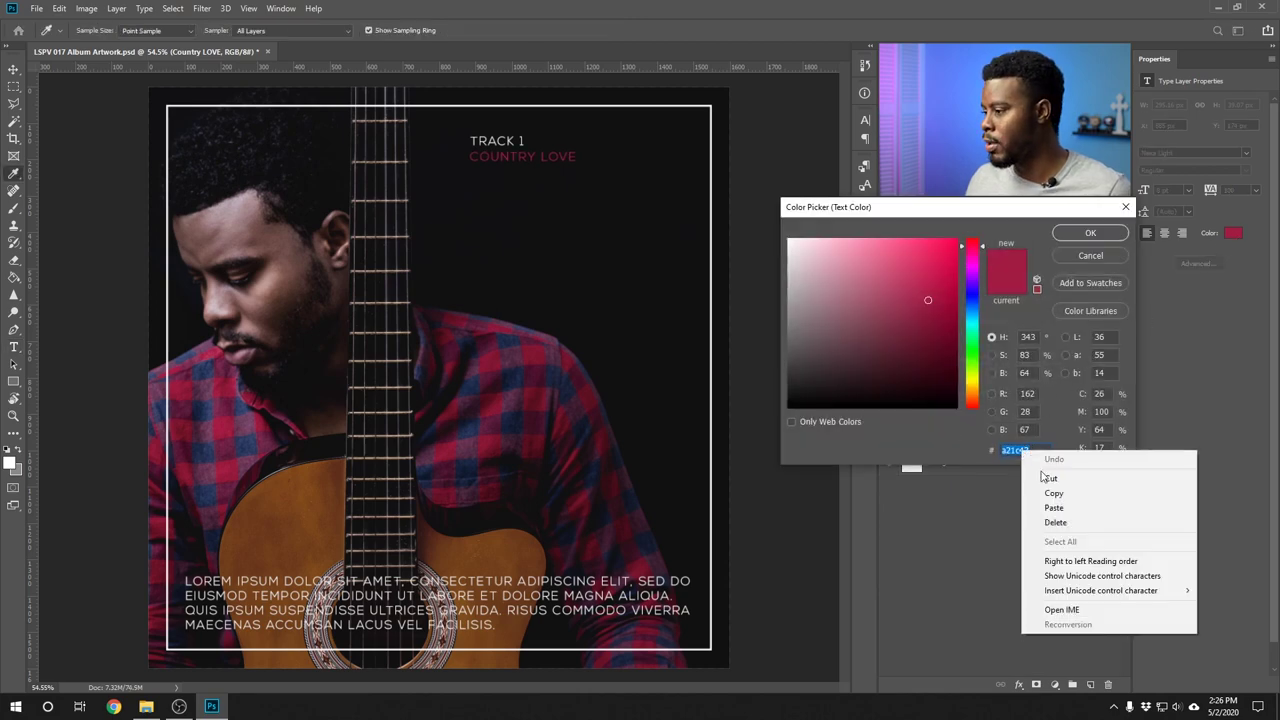
{"action": "left_click", "coordinate": [1052, 507]}
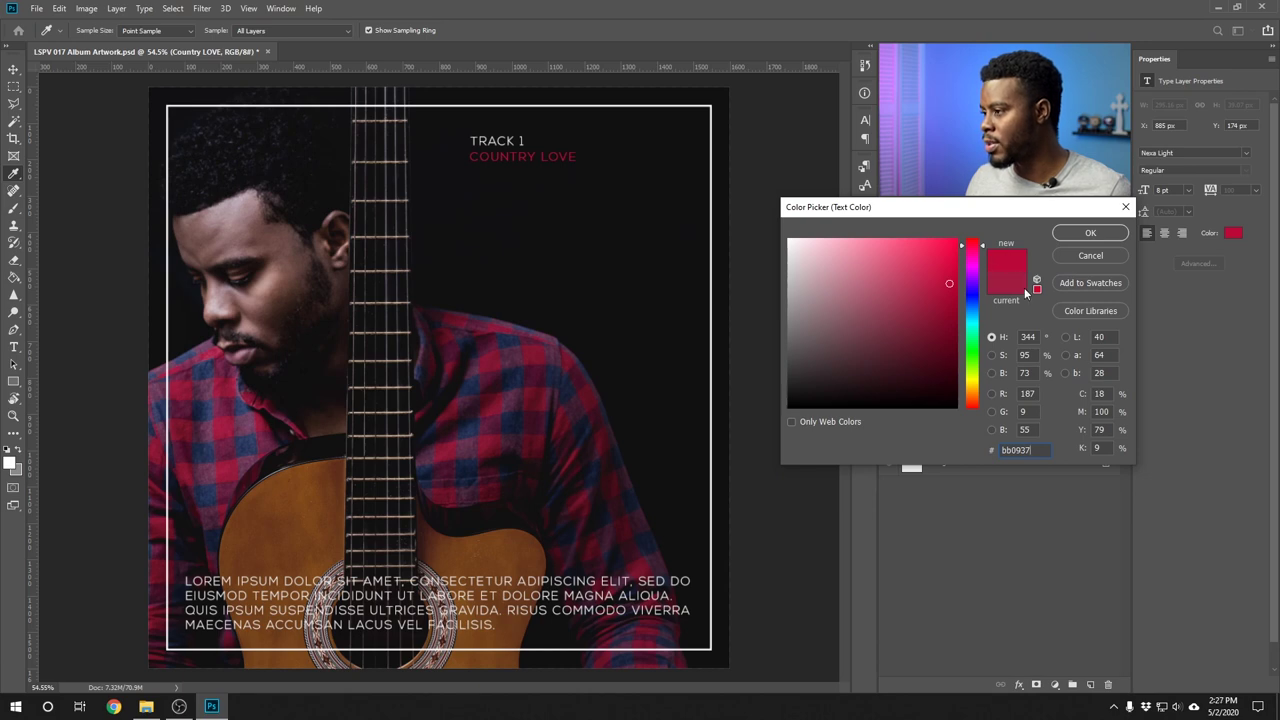
{"action": "left_click", "coordinate": [1079, 235]}
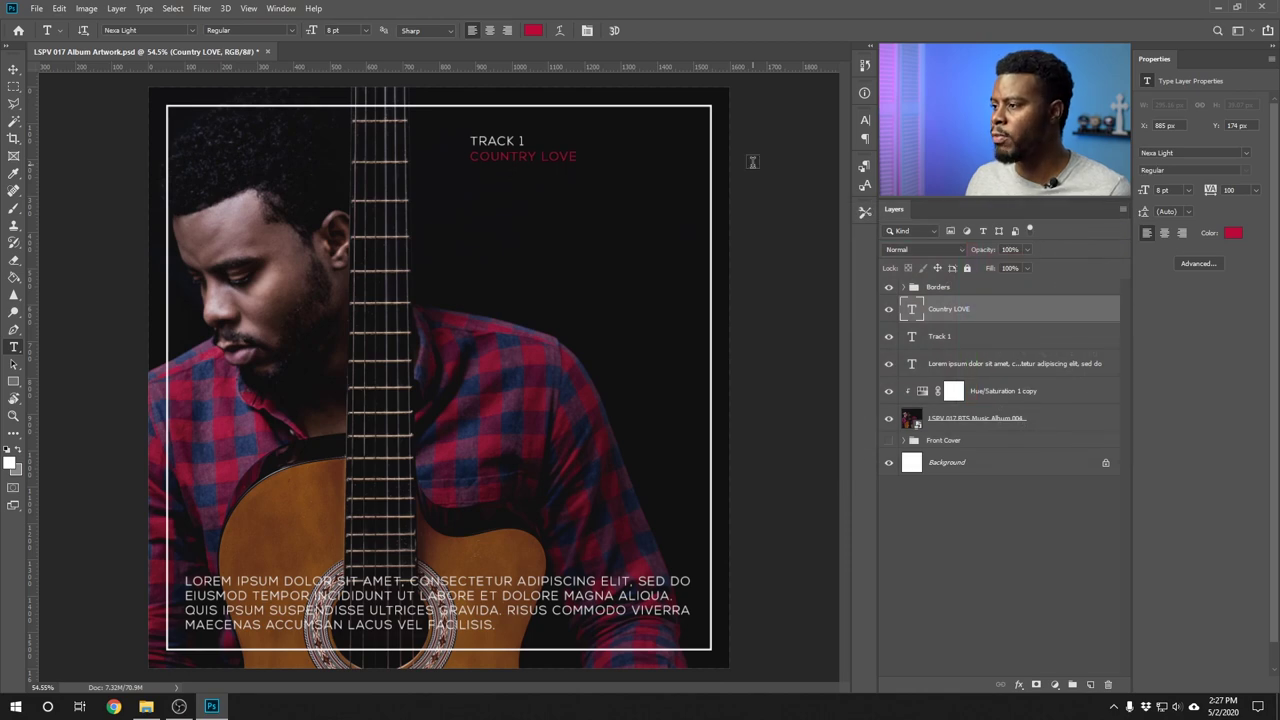
- Enlarge the Country LOVE title to 12 pt and shift it down slightly to Y 178 px, clear of the Track 1 line
{"action": "left_click", "coordinate": [1188, 190]}
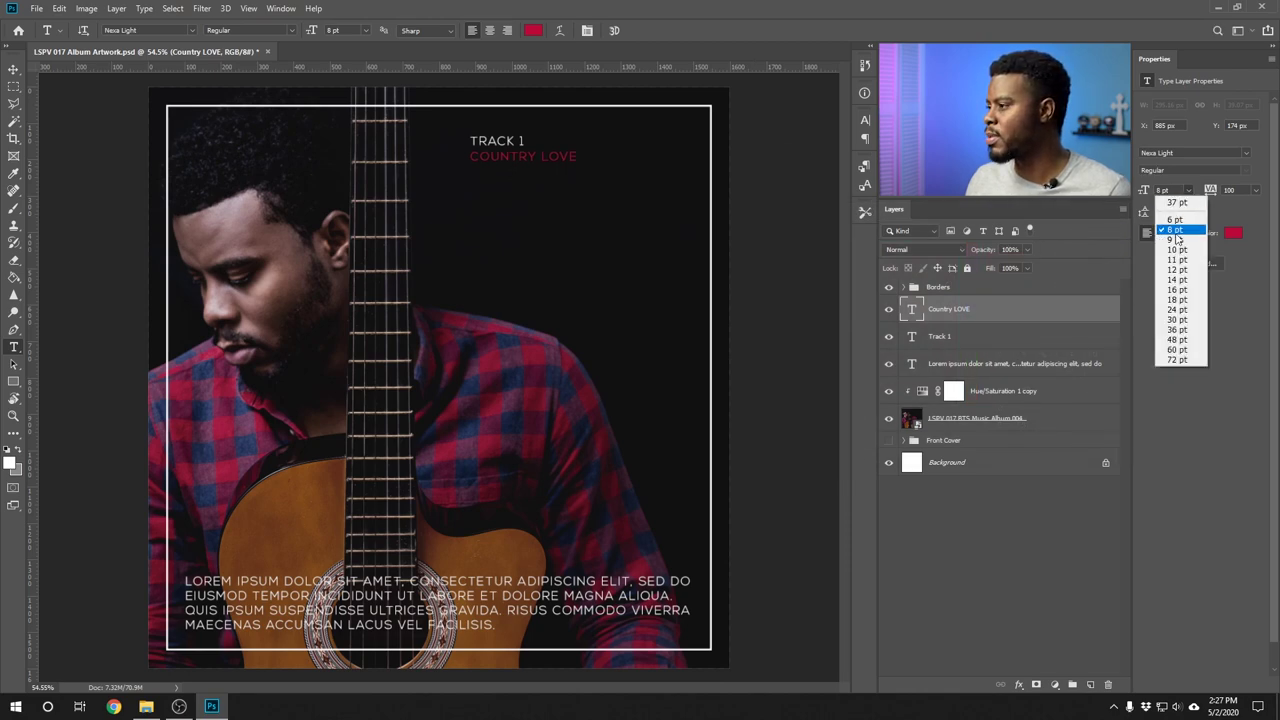
{"action": "left_click", "coordinate": [1177, 270]}
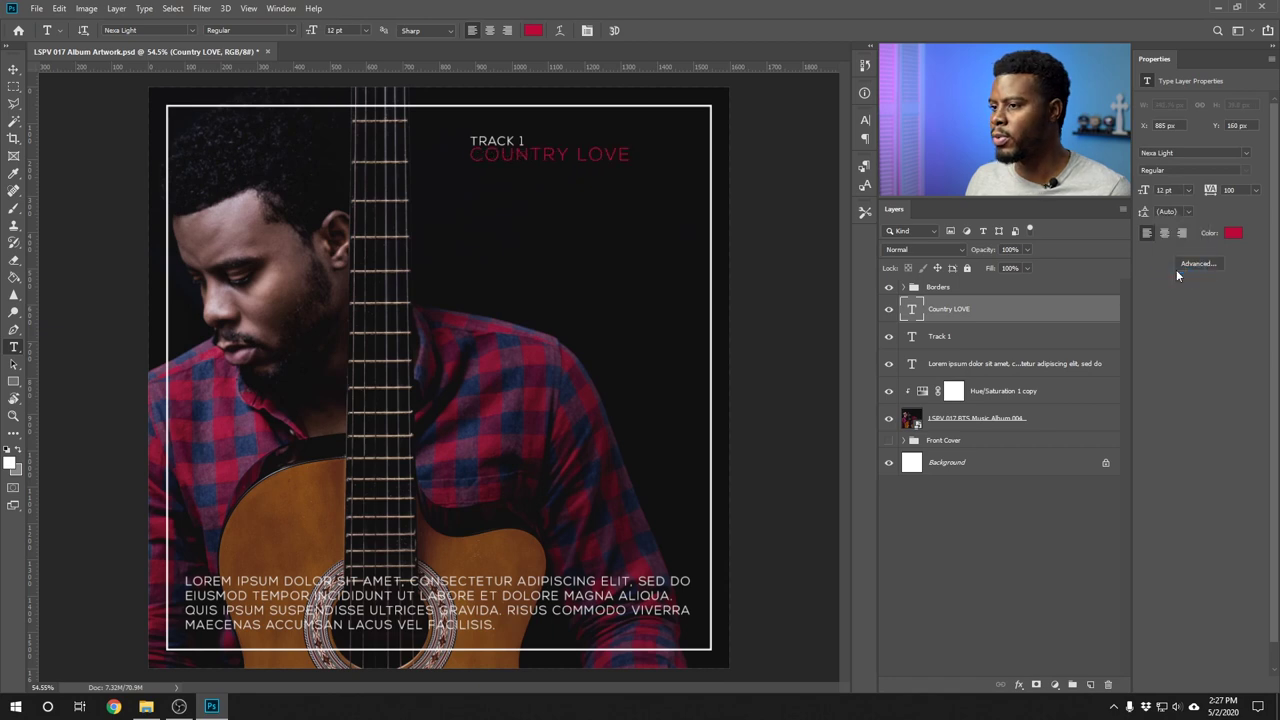
{"action": "key", "text": "v"}
{"action": "left_click_drag", "start_coordinate": [522, 160], "coordinate": [520, 169]}
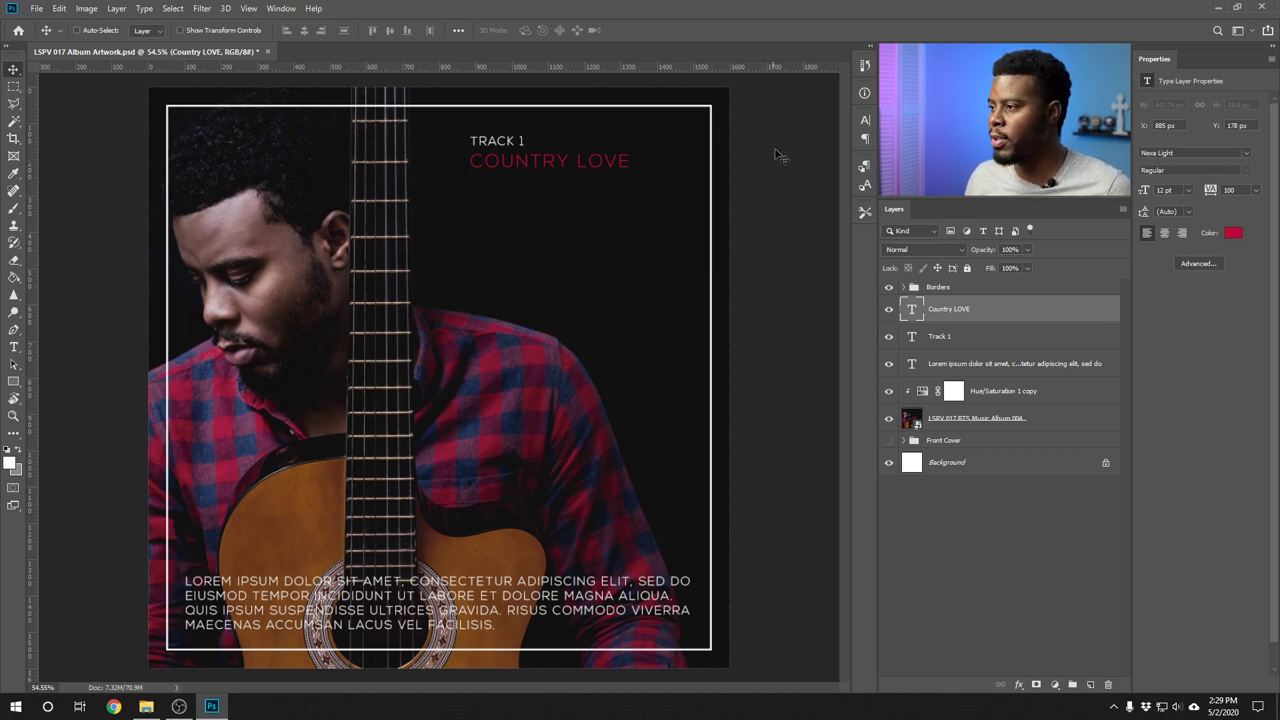
- Compare the Country LOVE title with All Caps turned off and on, leaving All Caps on
{"action": "left_click", "coordinate": [865, 122]}
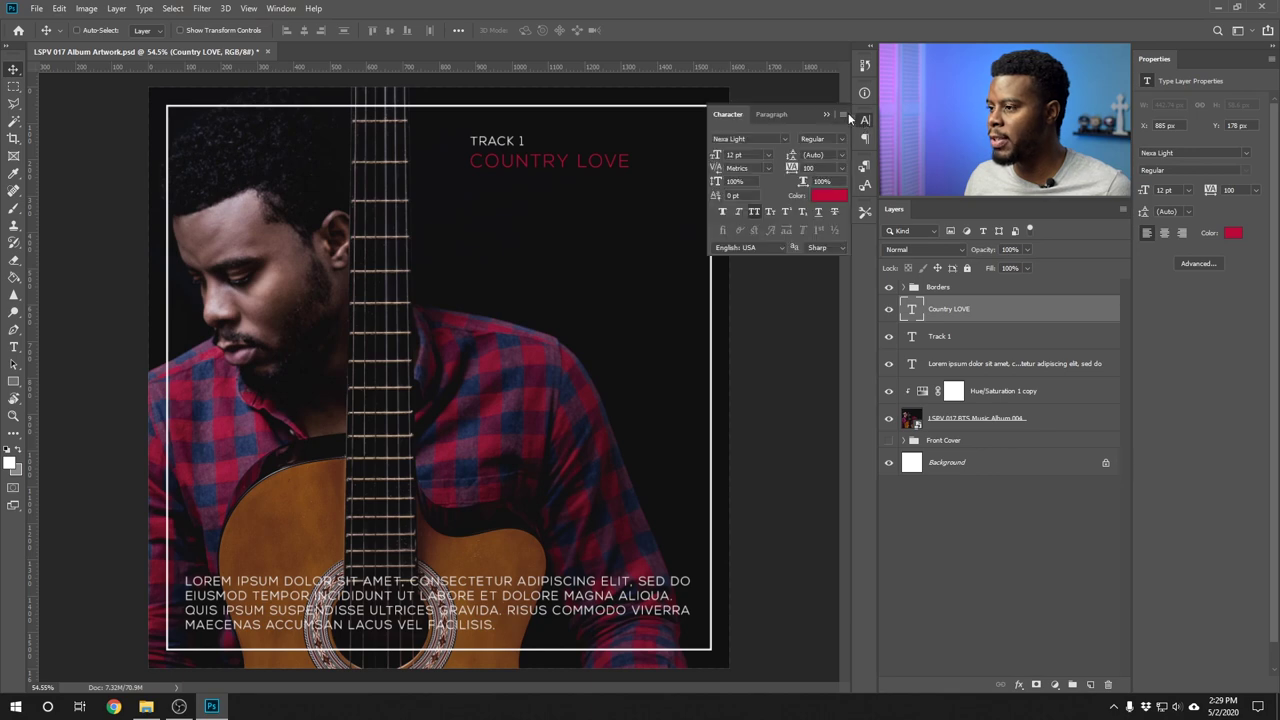
{"action": "left_click", "coordinate": [754, 212]}
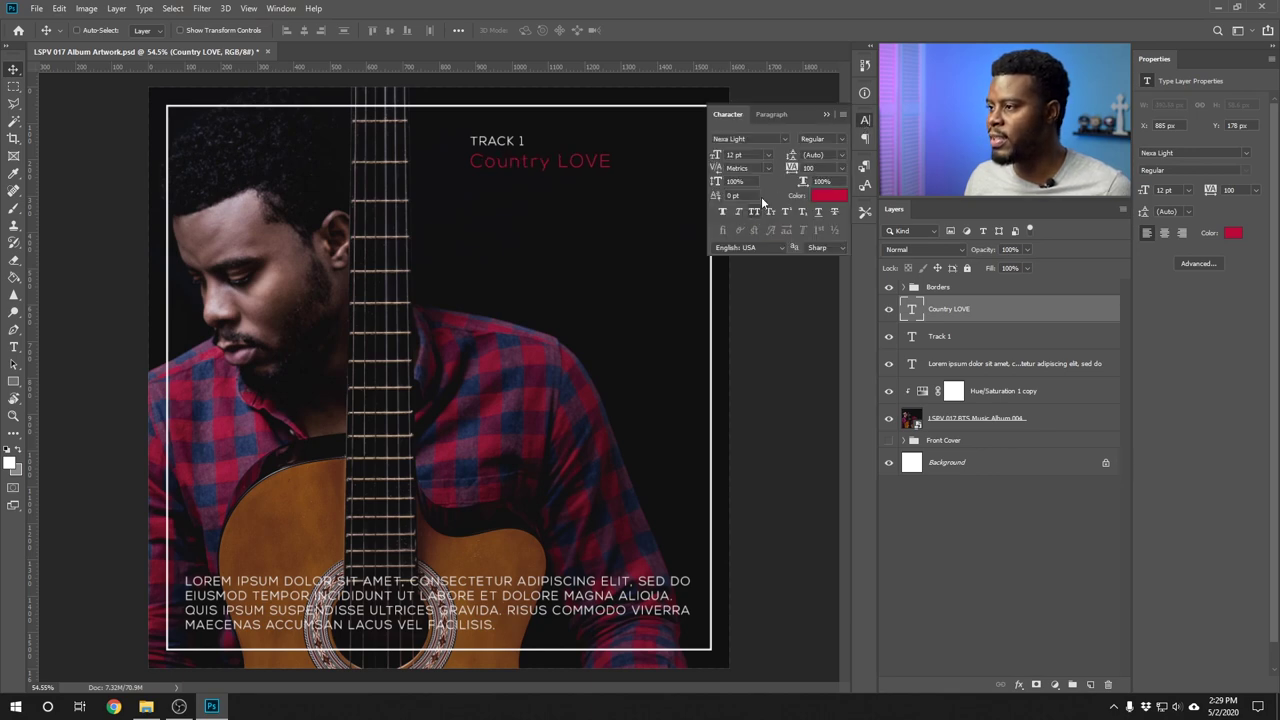
{"action": "left_click", "coordinate": [826, 114]}
{"action": "key", "text": "t"}
{"action": "left_click_drag", "start_coordinate": [485, 162], "coordinate": [614, 163]}
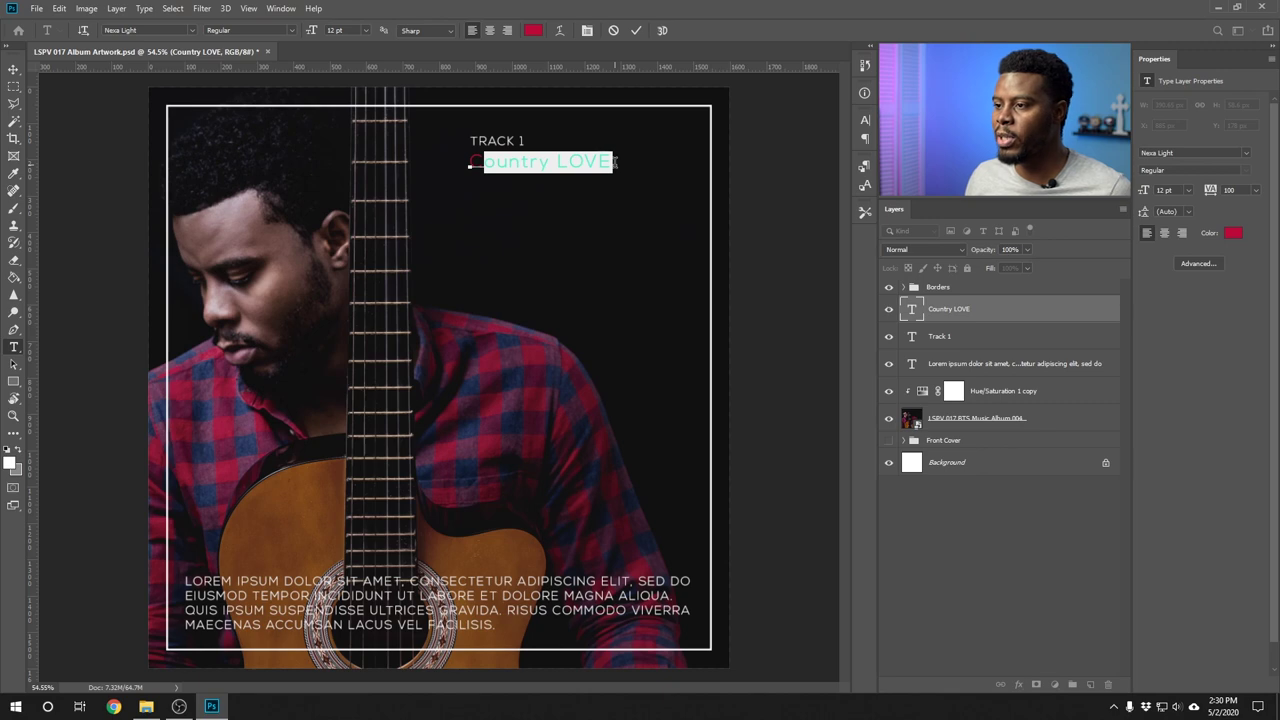
{"action": "key", "text": "ctrl+Return"}
{"action": "key", "text": "ctrl+shift+k"}
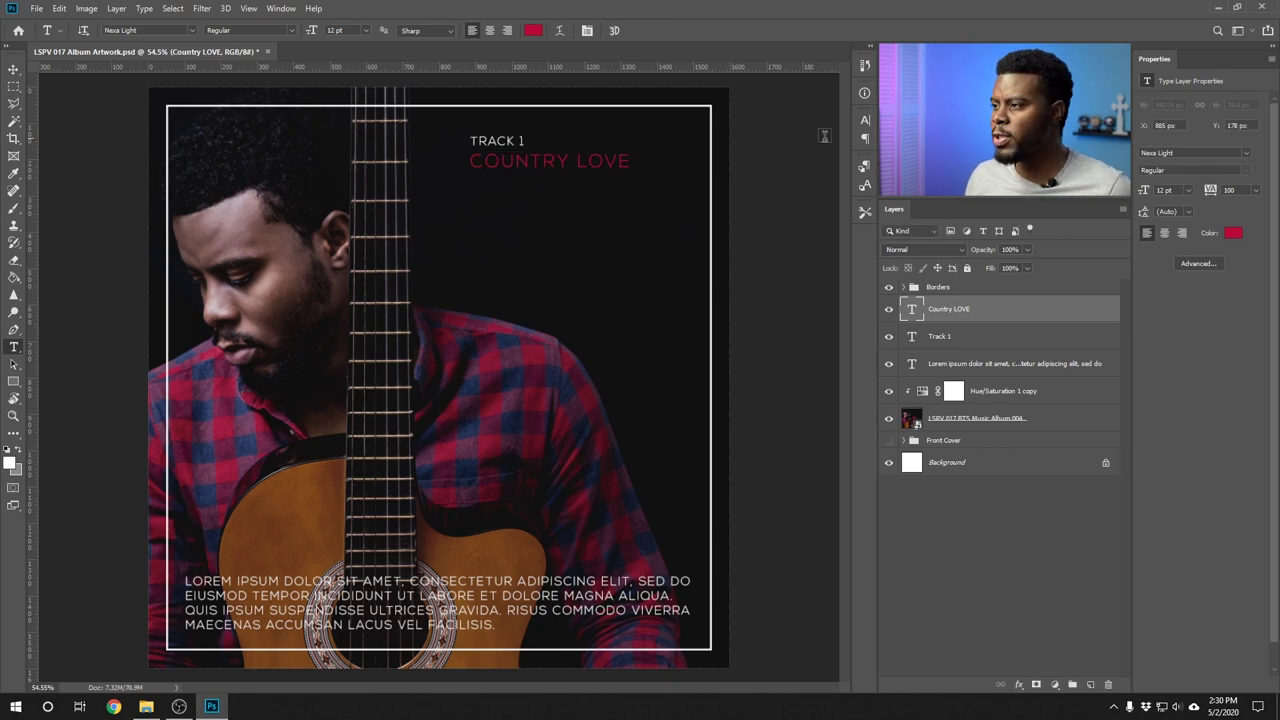
{"action": "key", "text": "ctrl+shift+k"}
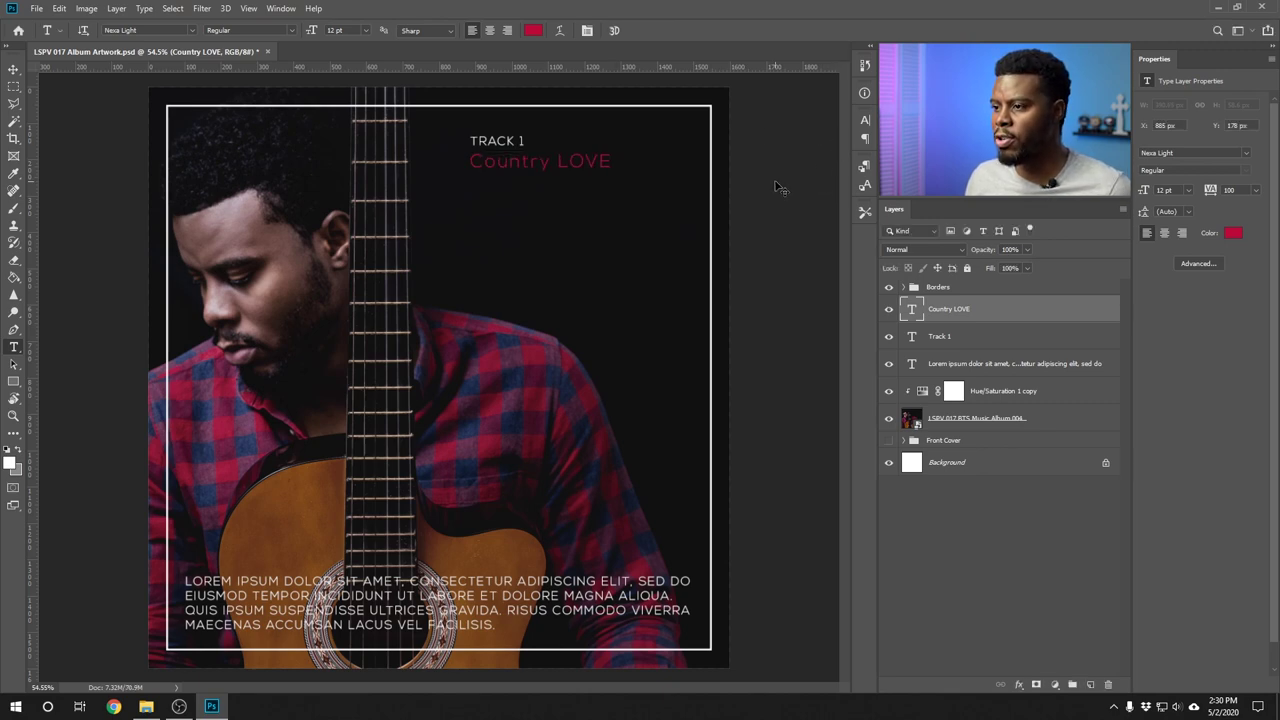
{"action": "key", "text": "ctrl+shift+k"}
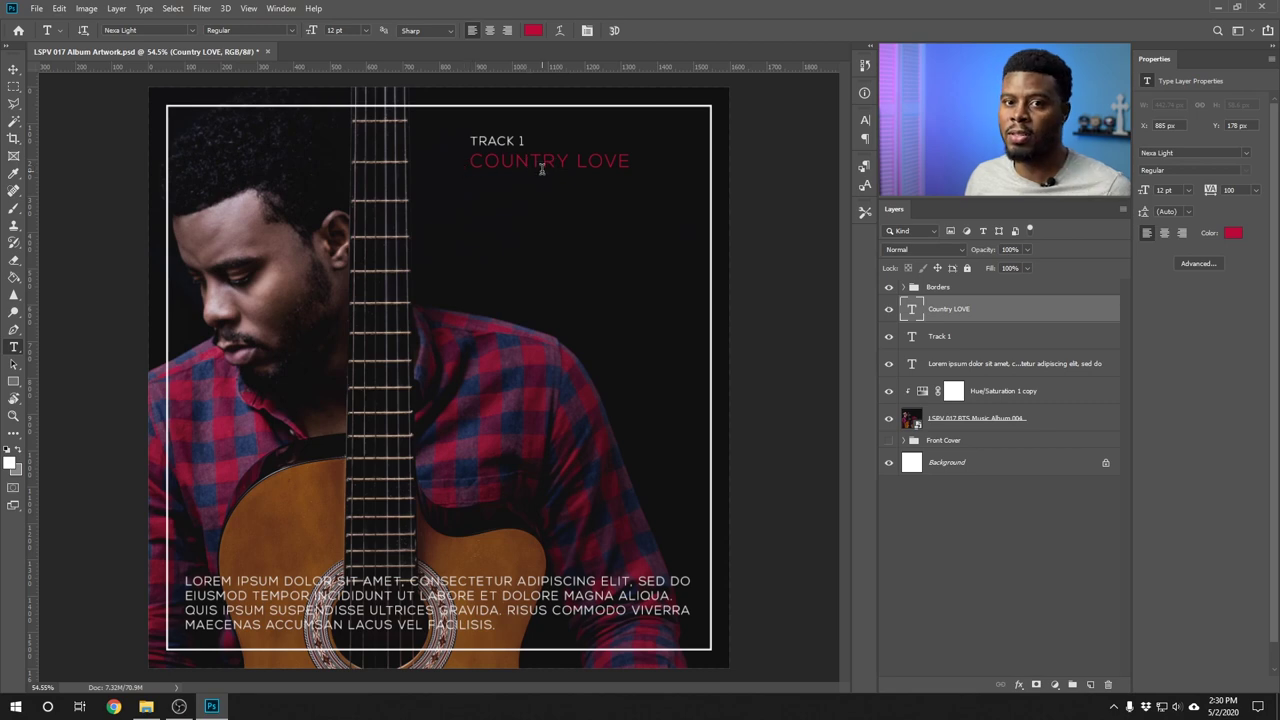
- Turn off All Caps for the red title and retype its first word in capitals so it reads "COUNTRY LOVE"
{"action": "left_click", "coordinate": [865, 120]}
{"action": "left_click", "coordinate": [754, 213]}
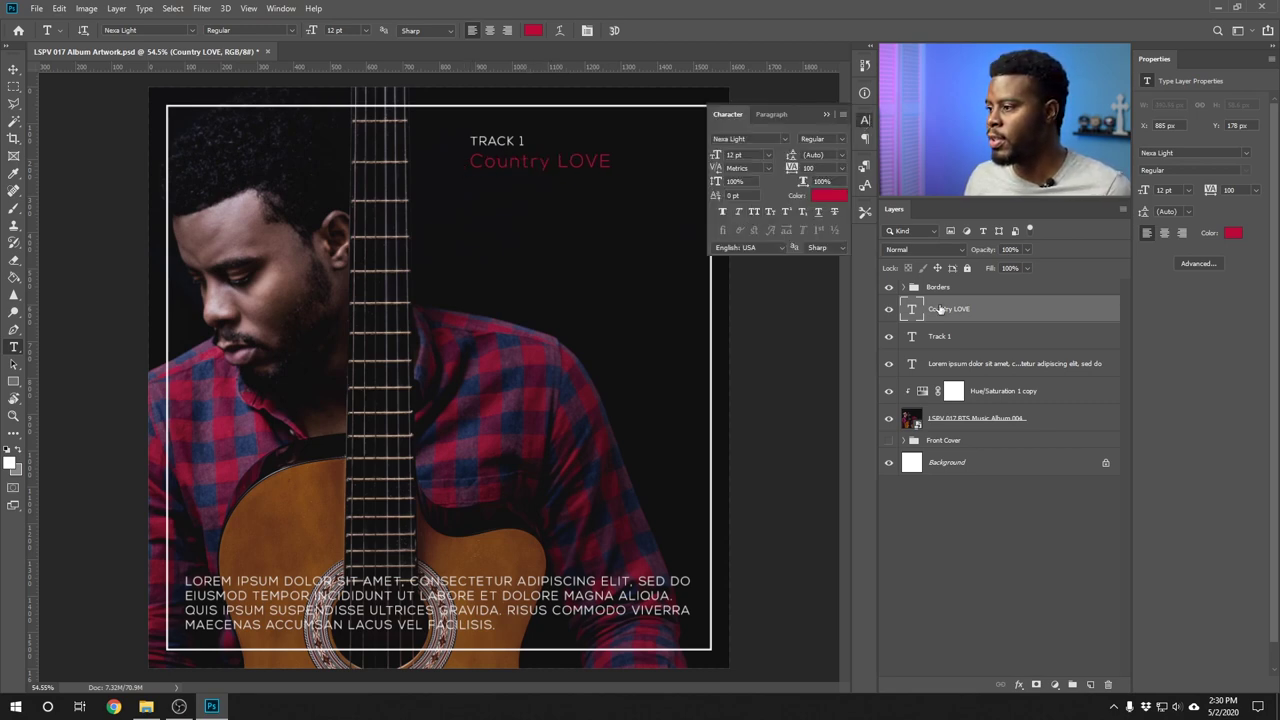
{"action": "left_click", "coordinate": [826, 114]}
{"action": "left_click_drag", "start_coordinate": [485, 161], "coordinate": [549, 161]}
{"action": "type", "text": "OUNTRY"}
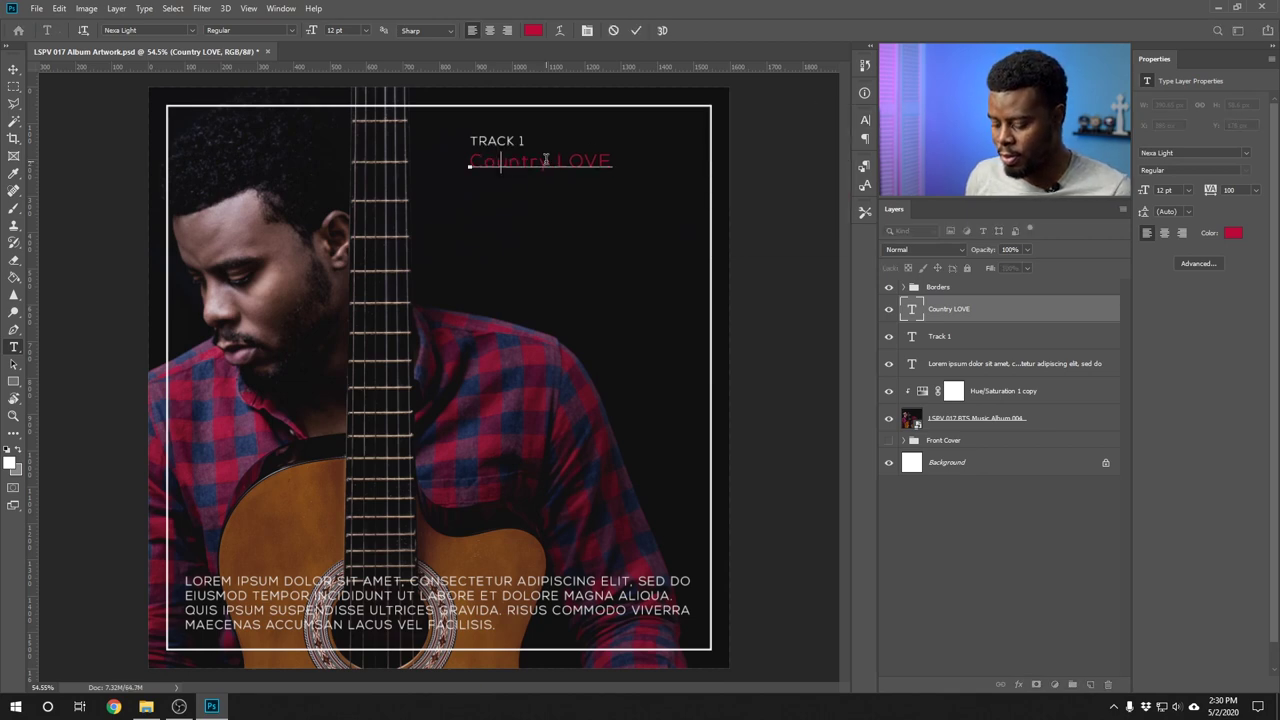
{"action": "key", "text": "Escape"}
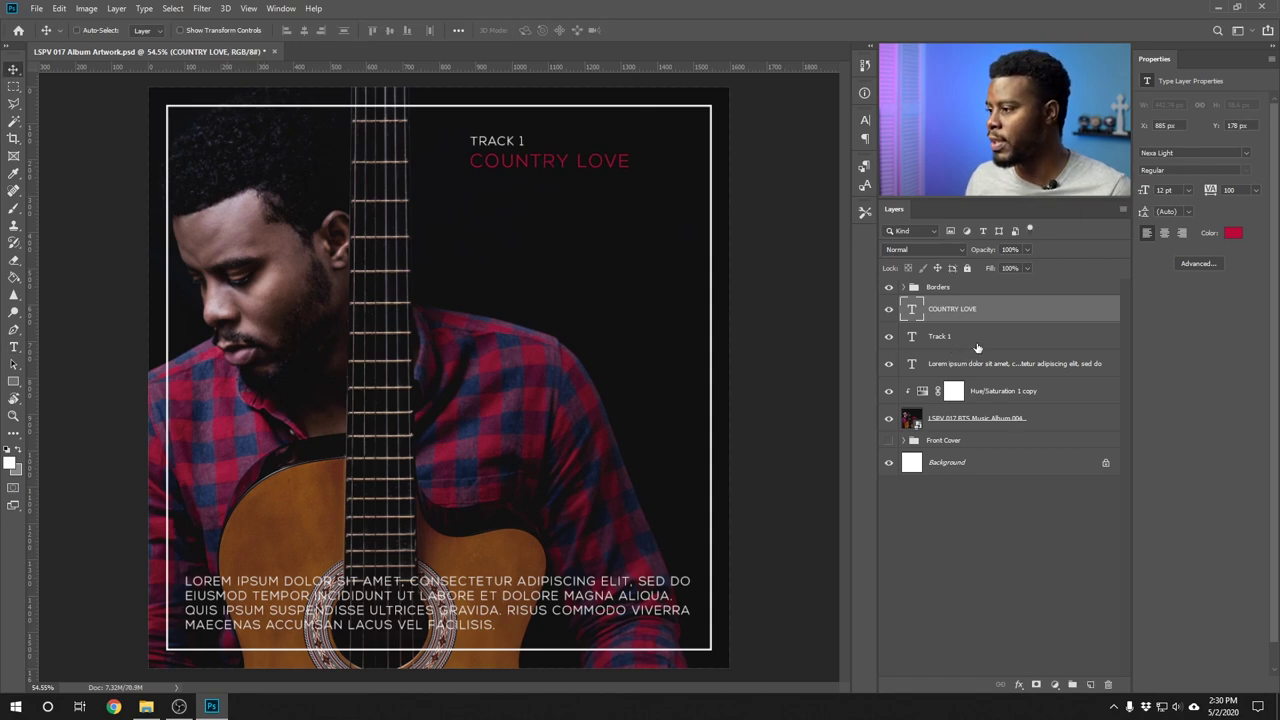
- Place the Track 1 layer above the COUNTRY LOVE layer and duplicate both text layers together
{"action": "left_click_drag", "start_coordinate": [989, 341], "coordinate": [982, 298]}
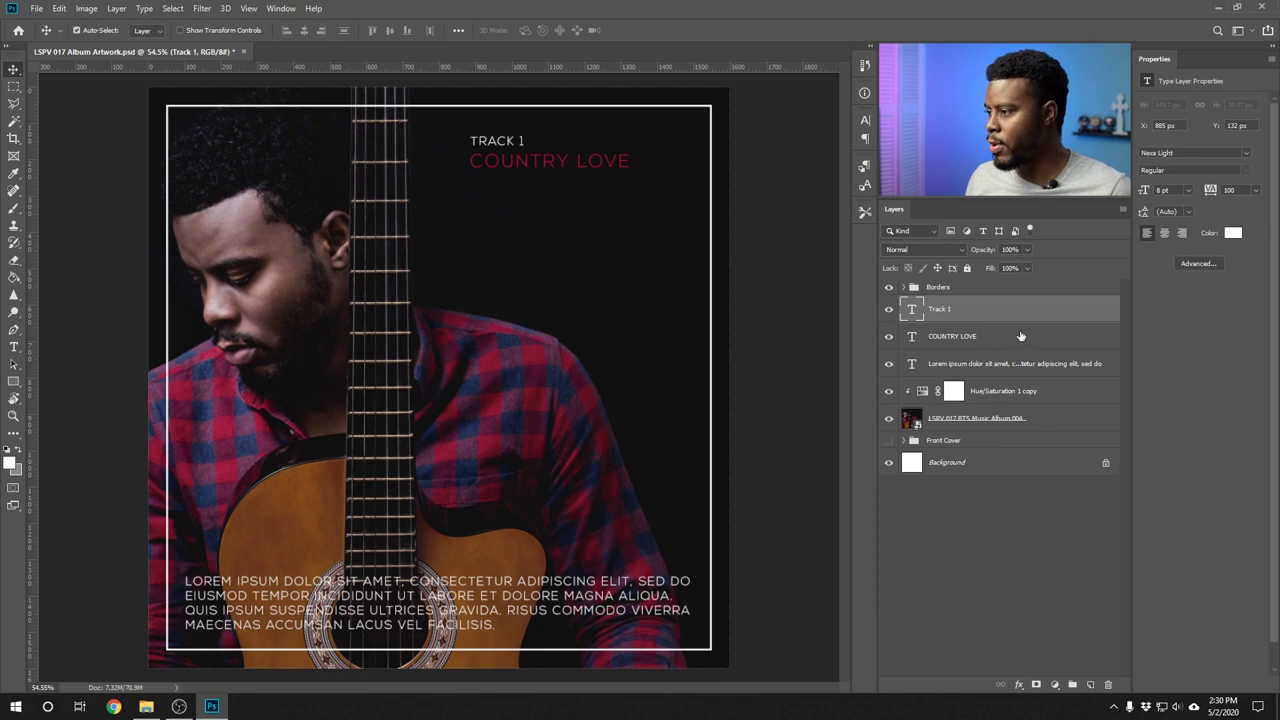
{"action": "left_click", "coordinate": [1021, 336], "text": "shift"}
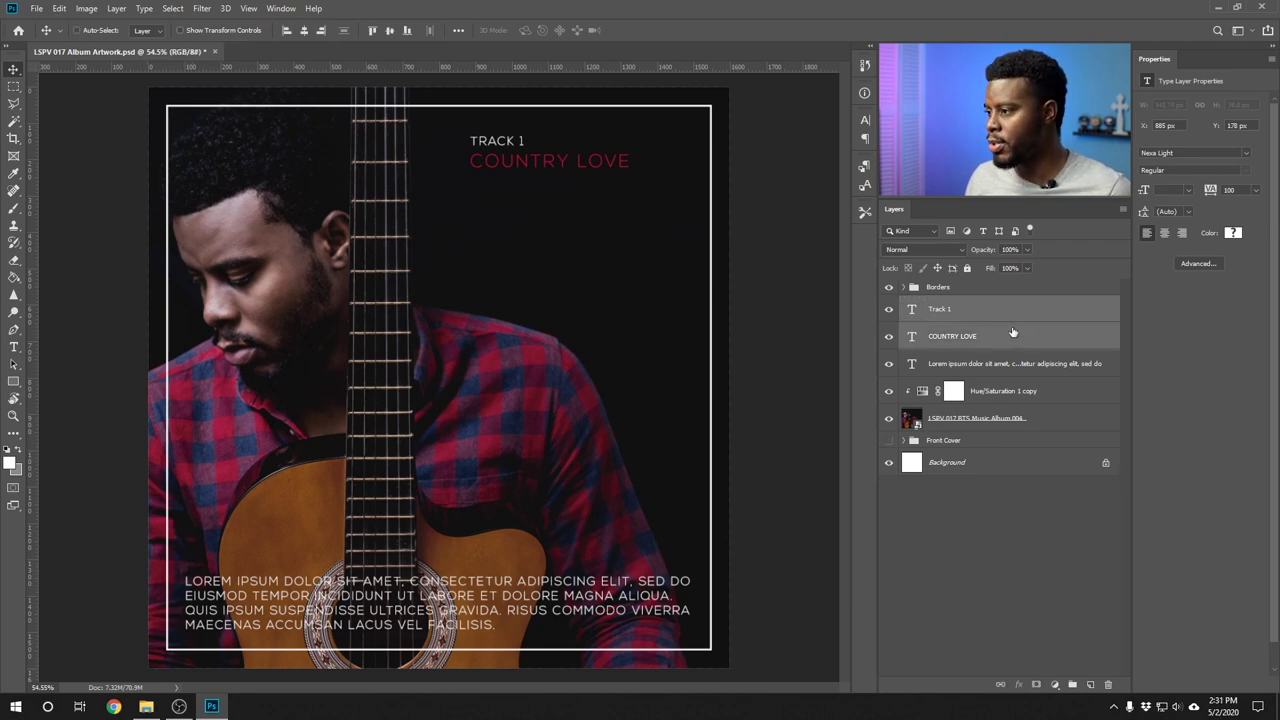
{"action": "key", "text": "ctrl+j"}
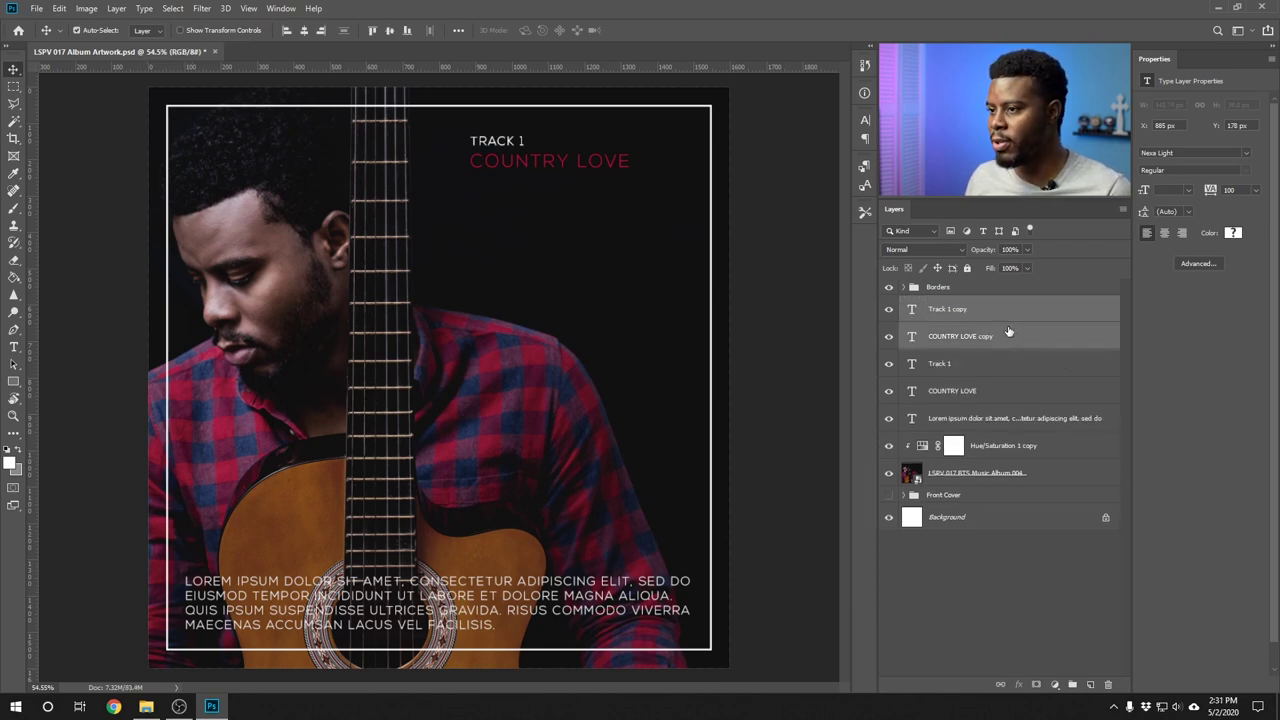
- Move the copied text pair straight down below COUNTRY LOVE, its upper line at Y 241 px, and change that line to "TRACK 2"
{"action": "left_click_drag", "start_coordinate": [506, 152], "coordinate": [507, 192]}
{"action": "key", "text": "t"}
{"action": "double_click", "coordinate": [524, 181]}
{"action": "type", "text": "2"}
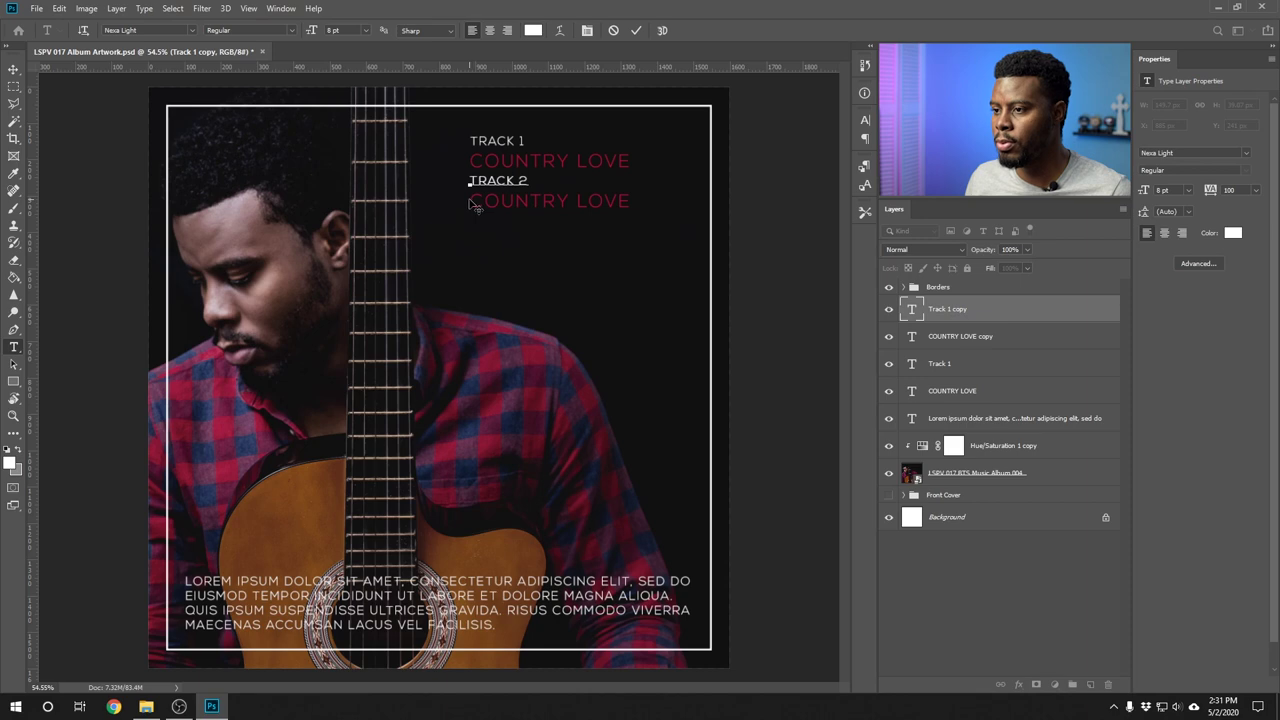
{"action": "key", "text": "ctrl+Return"}
- Replace the red COUNTRY LOVE title under the Track 2 line with "OUT WEST"
{"action": "left_click_drag", "start_coordinate": [473, 199], "coordinate": [646, 202]}
{"action": "type", "text": "OTU"}
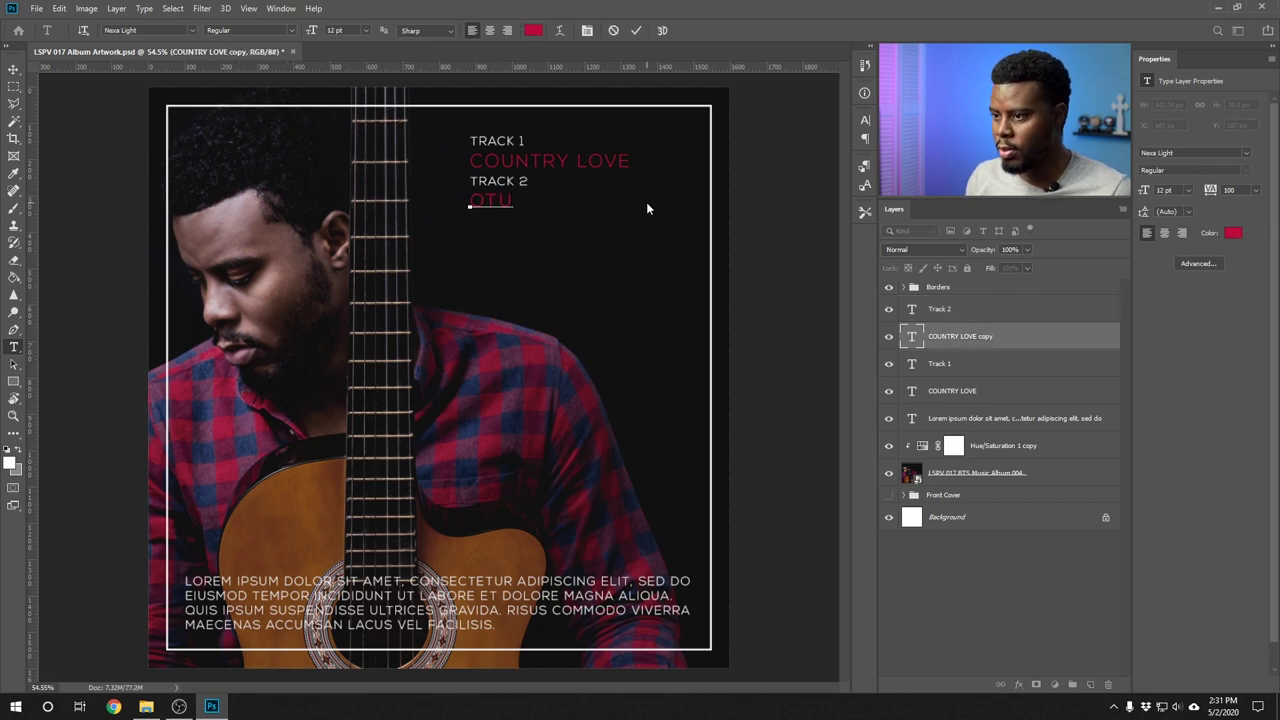
{"action": "key", "text": "BackSpace"}
{"action": "key", "text": "BackSpace"}
{"action": "type", "text": "UT WEST"}
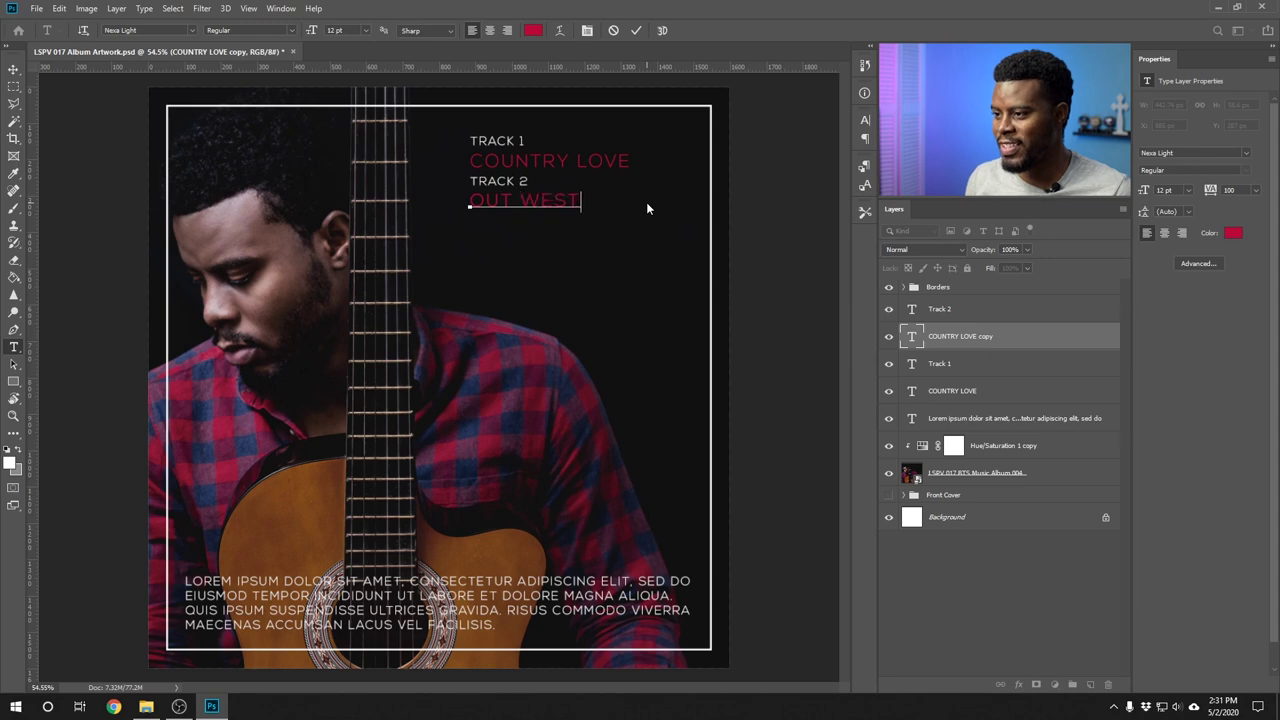
{"action": "key", "text": "ctrl+Return"}
- Duplicate the four Track 1 and Track 2 text layers together, placing the copies 218 px straight down below OUT WEST
{"action": "key", "text": "v"}
{"action": "left_click", "coordinate": [1064, 312]}
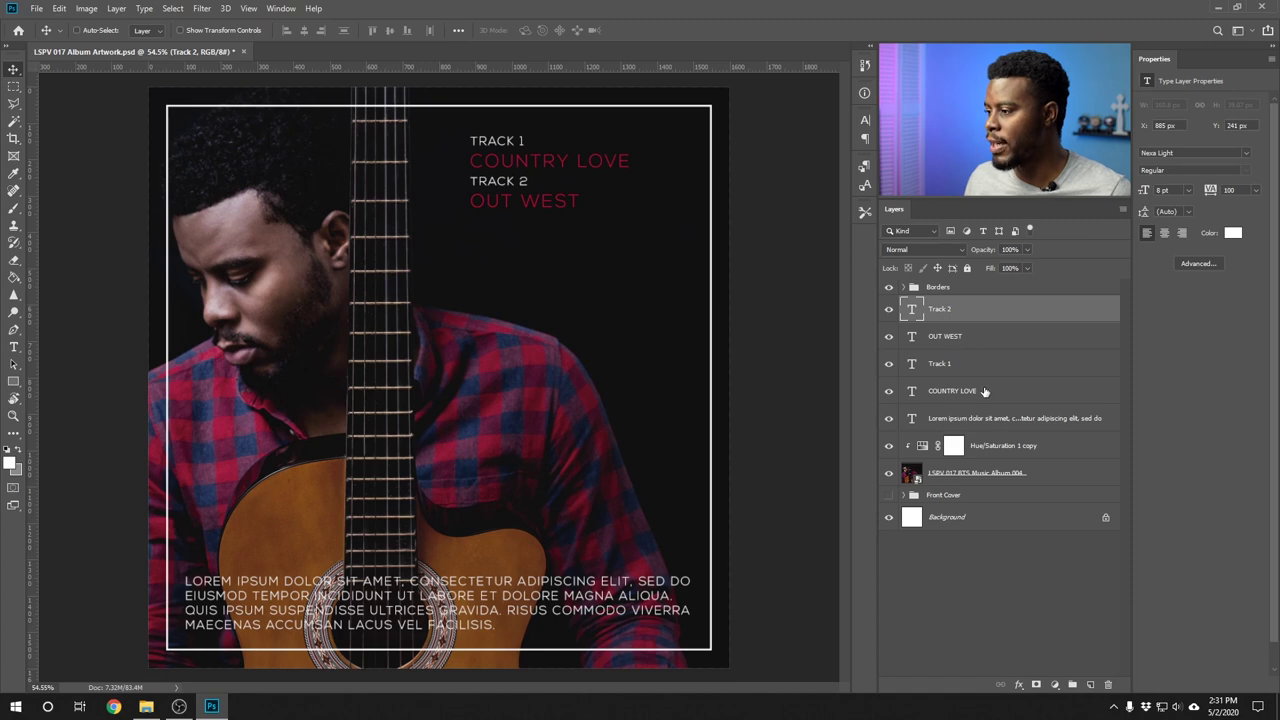
{"action": "left_click", "coordinate": [984, 391], "text": "shift"}
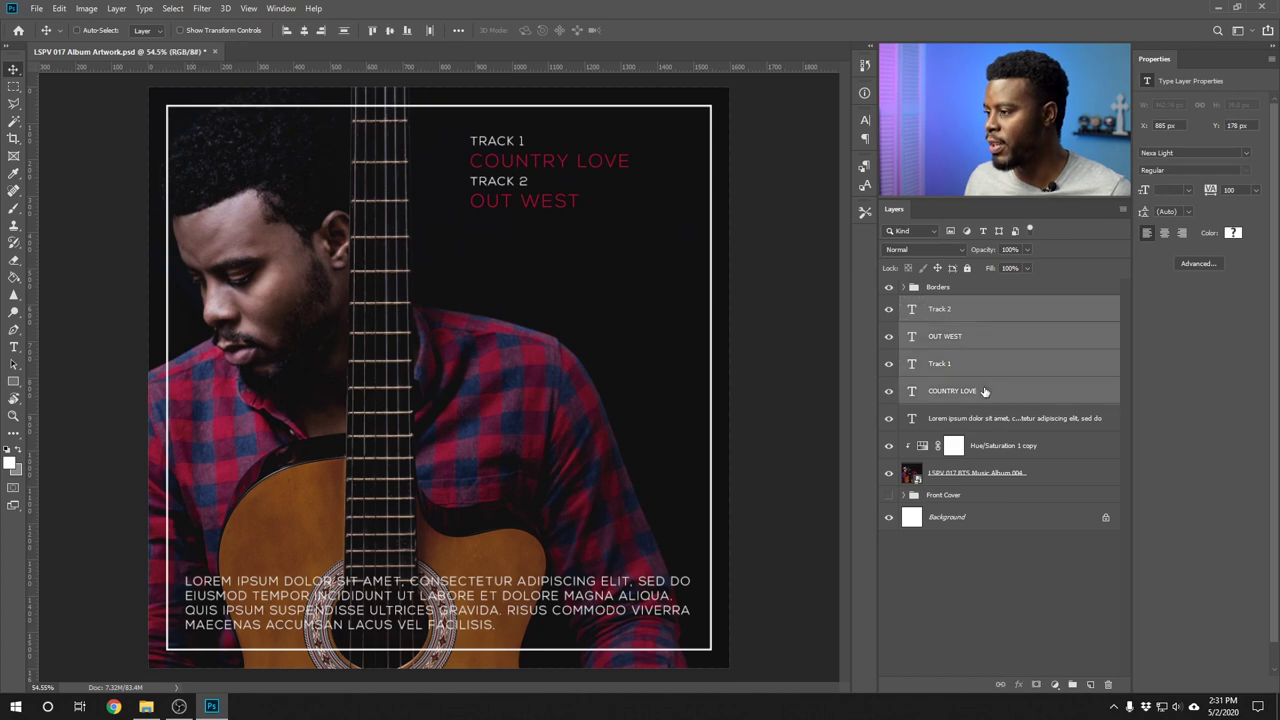
{"action": "key", "text": "ctrl"}
{"action": "left_click_drag", "start_coordinate": [530, 186], "coordinate": [520, 262]}
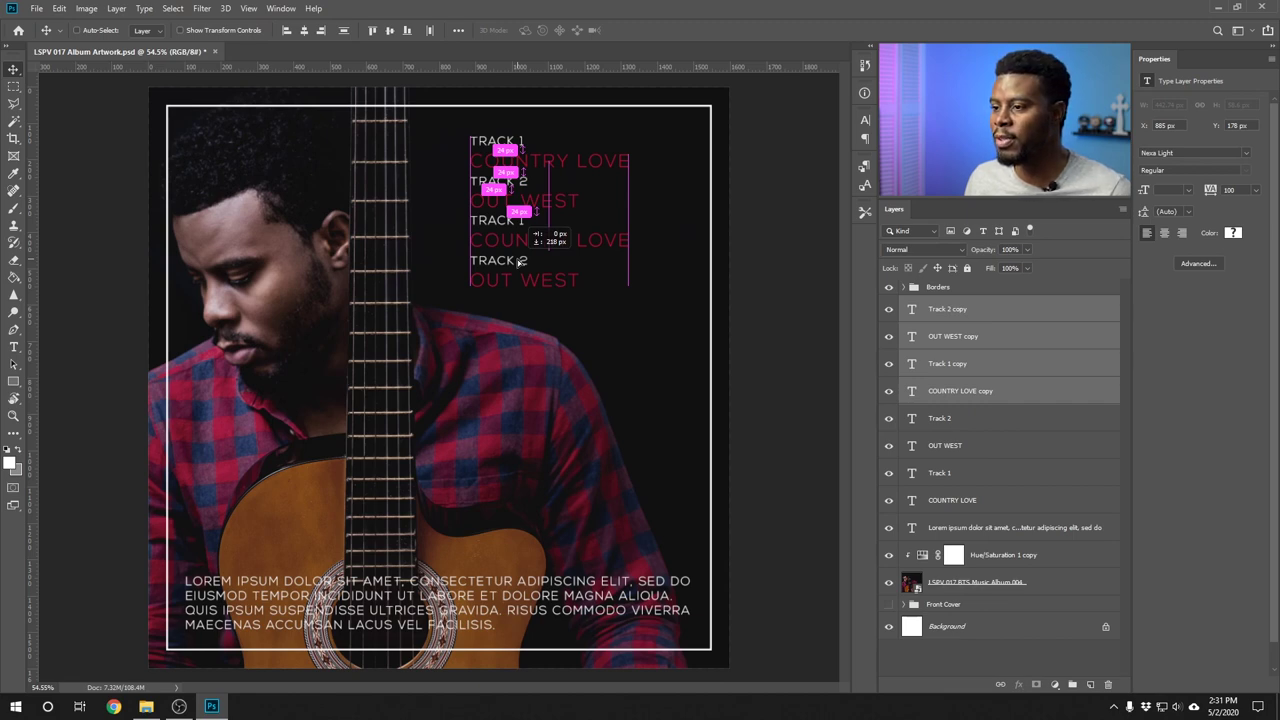
{"action": "left_click_drag", "start_coordinate": [519, 260], "coordinate": [519, 260]}
- Renumber the two copied track lines as "TRACK 3" and "TRACK 4"
{"action": "key", "text": "t"}
{"action": "double_click", "coordinate": [520, 219]}
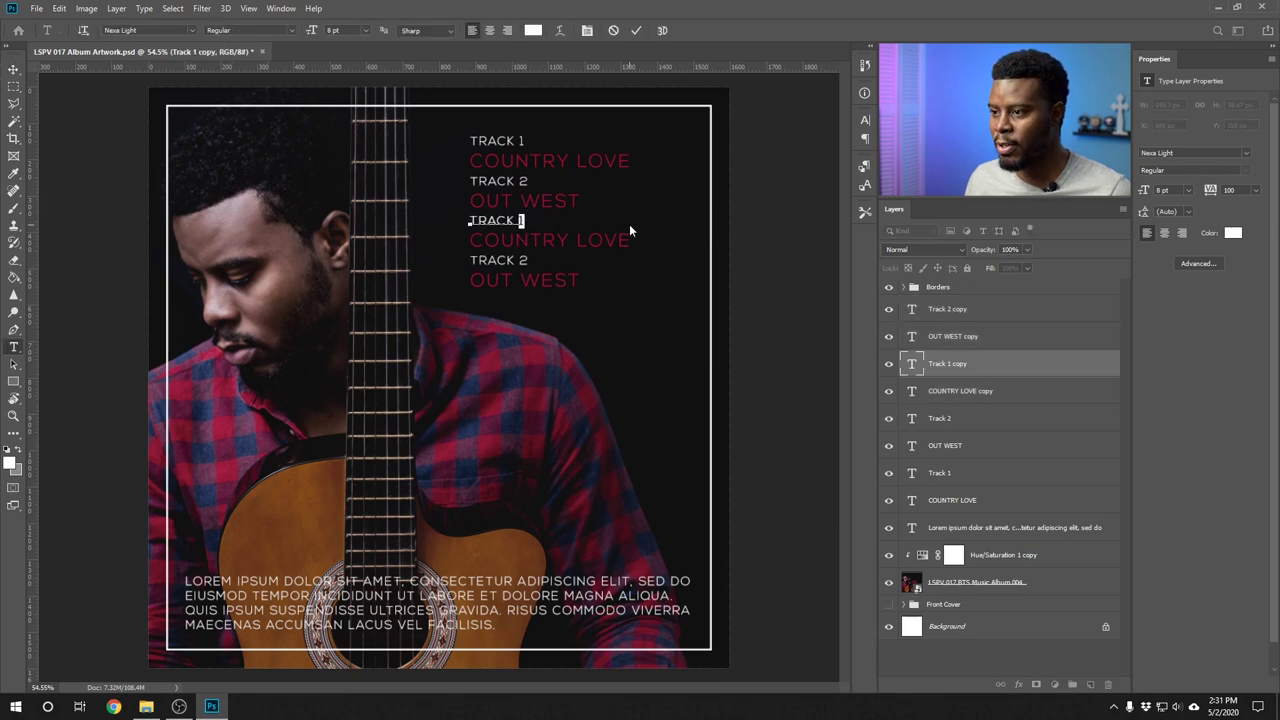
{"action": "type", "text": "3"}
{"action": "key", "text": "ctrl+Return"}
{"action": "double_click", "coordinate": [524, 260]}
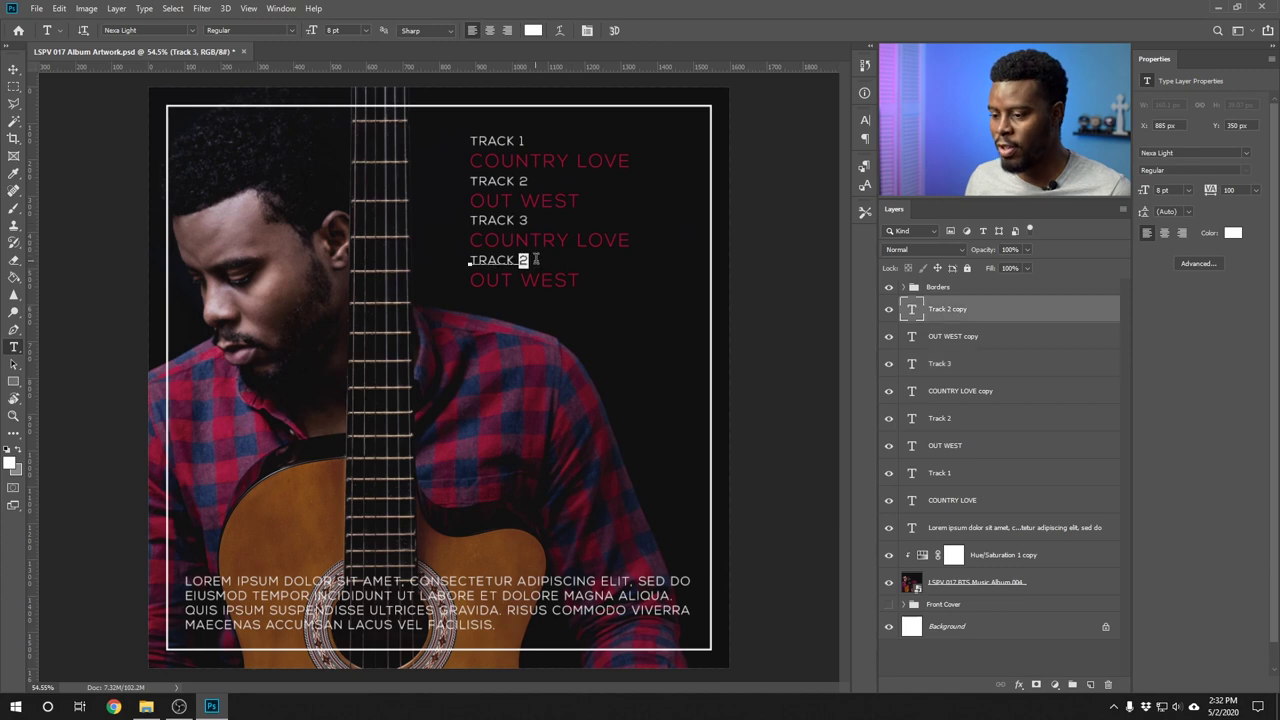
{"action": "type", "text": "4"}
{"action": "key", "text": "ctrl+Return"}
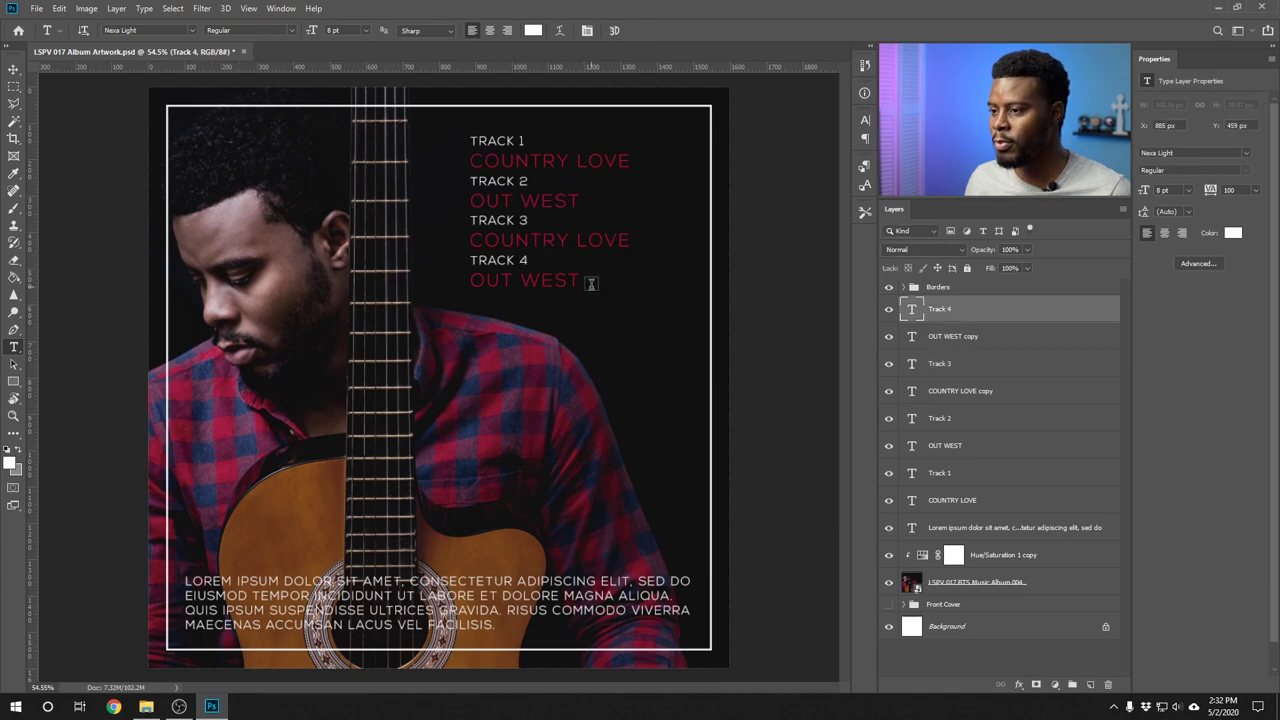
- Open the red title under the Track 3 line for text editing
{"action": "left_click", "coordinate": [530, 240]}
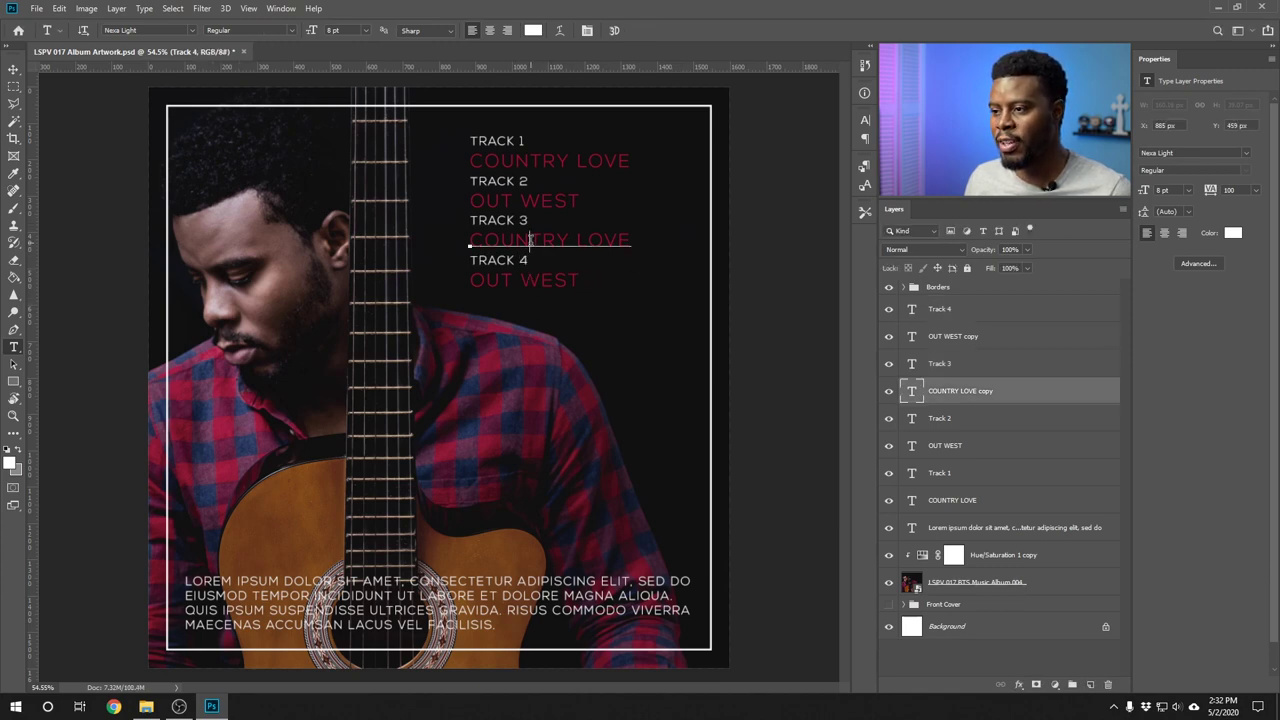
- Replace the song title under Track 3 with INTERLUDE and the one under Track 4 with WANTED MAN
{"action": "left_click", "coordinate": [530, 240]}
{"action": "type", "text": "INTERLUDE"}
{"action": "left_click", "coordinate": [560, 281]}
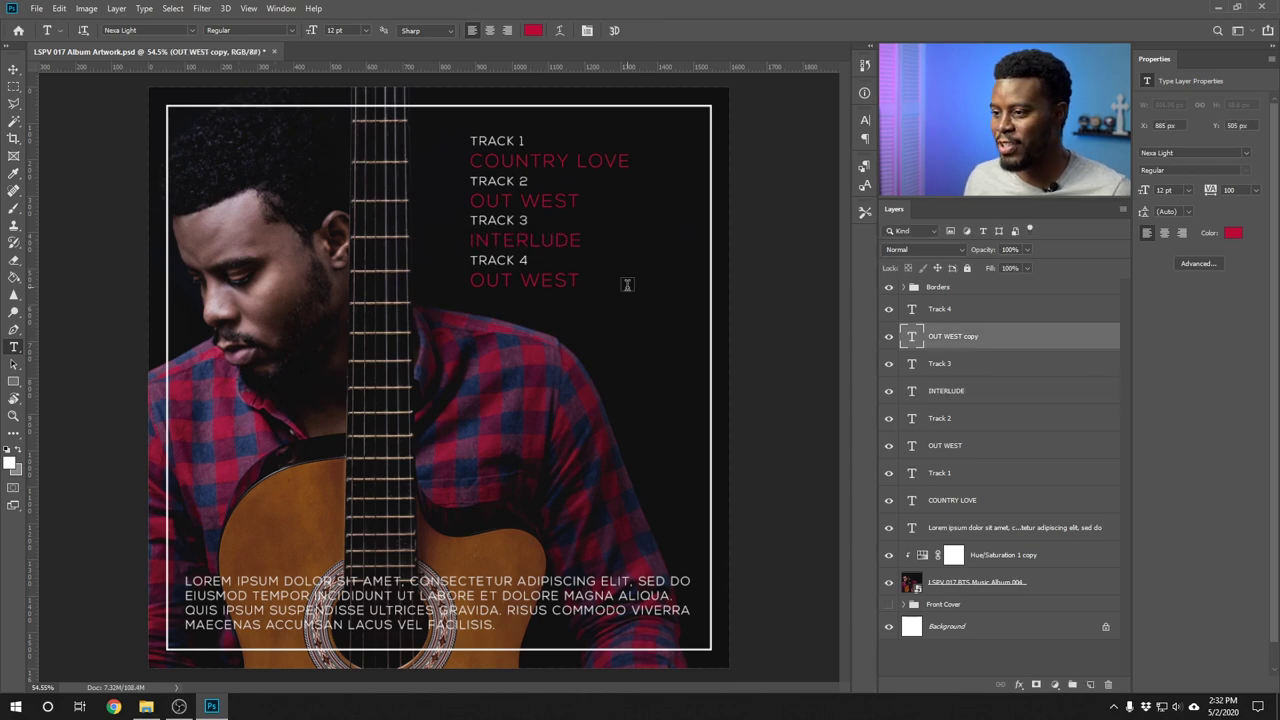
{"action": "double_click", "coordinate": [543, 277]}
{"action": "type", "text": "WANTED MAN"}
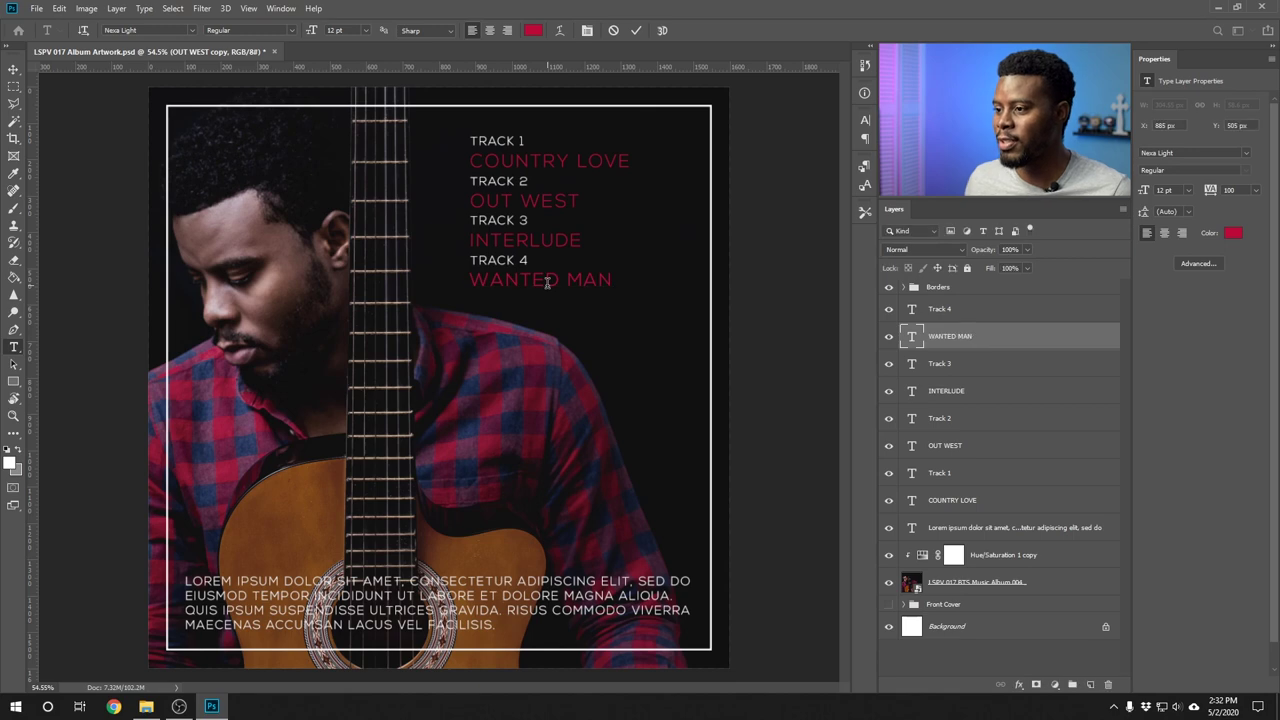
{"action": "key", "text": "ctrl+Return"}
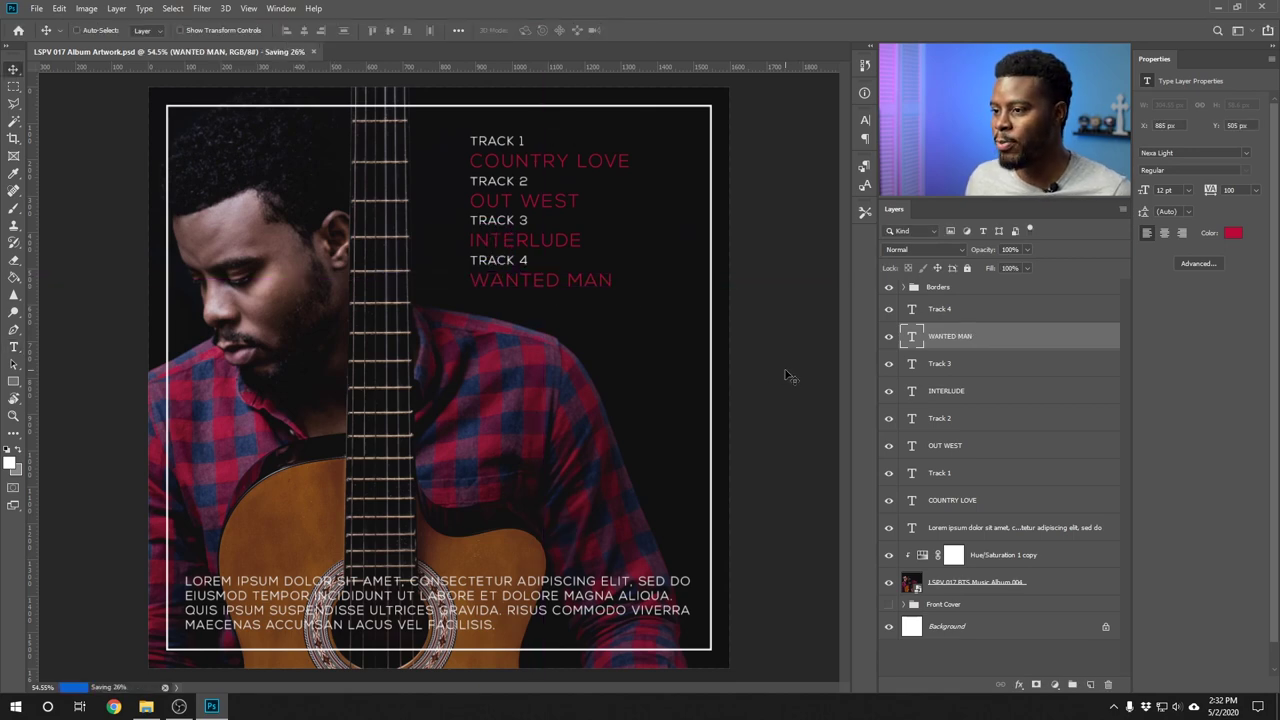
- Move the Track 4 and WANTED MAN layers together to just below the COUNTRY LOVE layer
{"action": "left_click", "coordinate": [975, 312]}
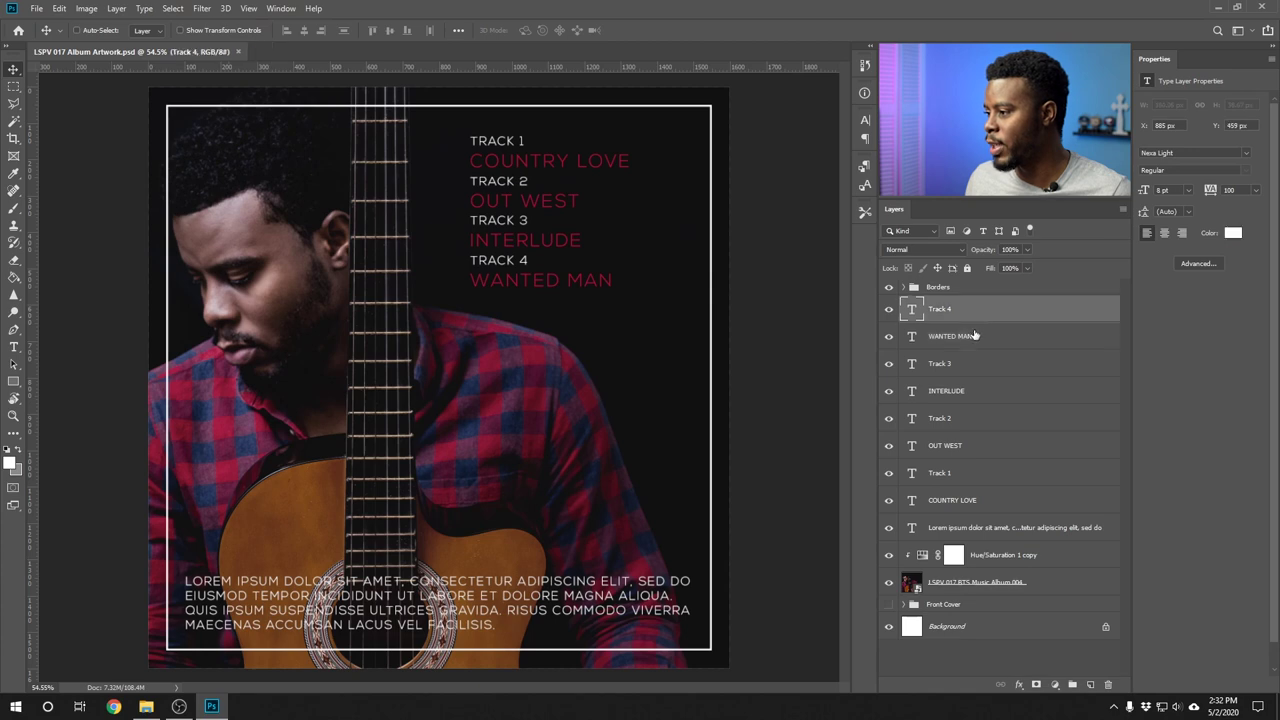
{"action": "left_click", "coordinate": [975, 336], "text": "shift"}
{"action": "left_click_drag", "start_coordinate": [985, 320], "coordinate": [1005, 515]}
- Move the Track 3 and INTERLUDE layers together to between COUNTRY LOVE and Track 4 in the layer order
{"action": "left_click", "coordinate": [980, 425]}
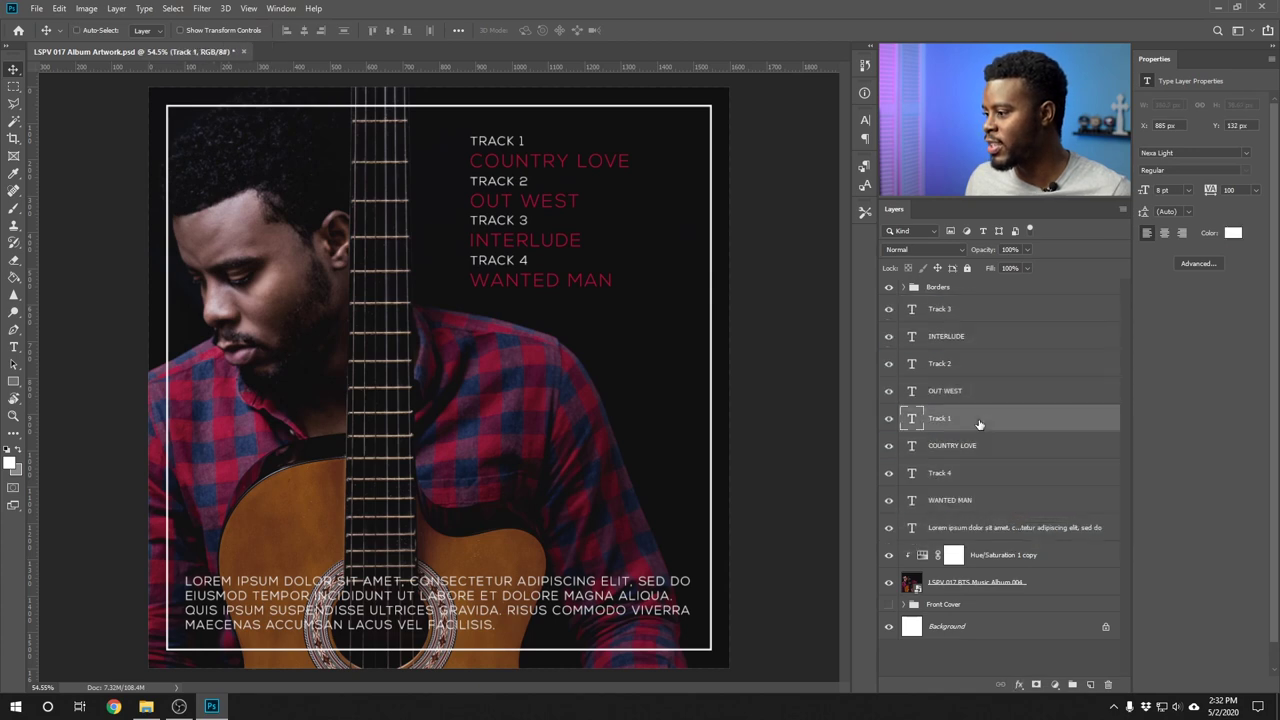
{"action": "left_click", "coordinate": [967, 392], "text": "shift"}
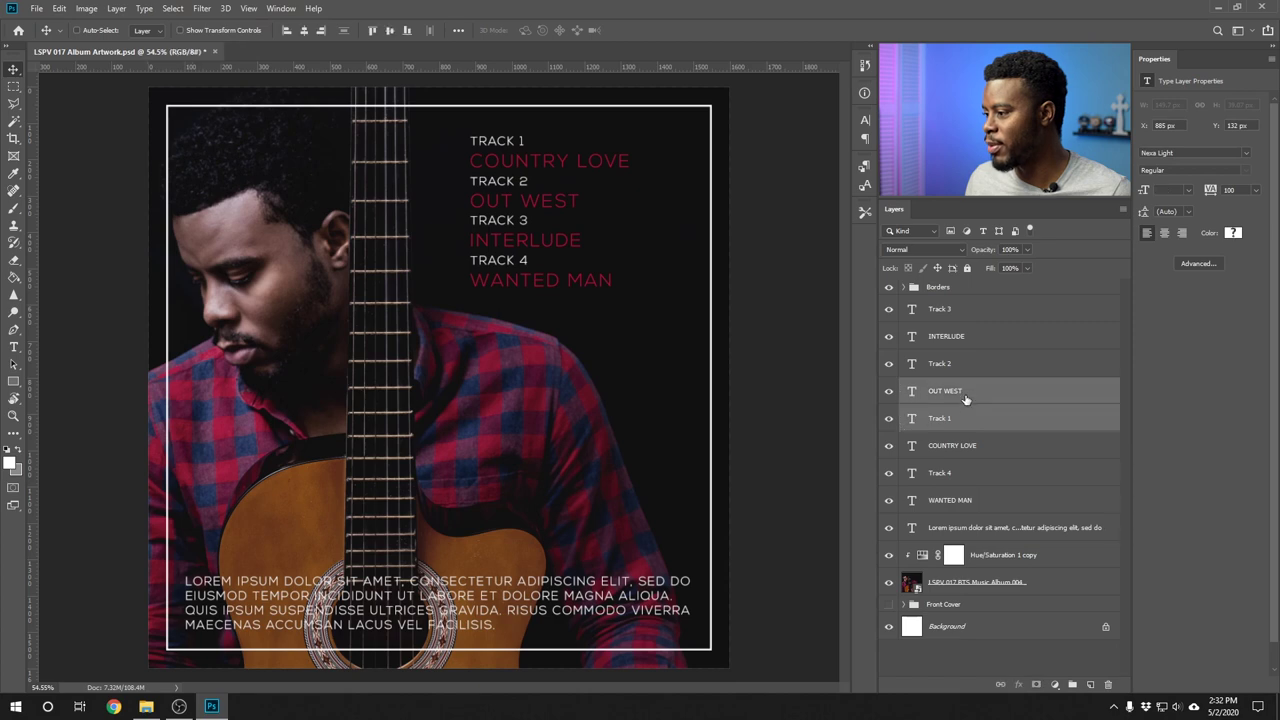
{"action": "left_click", "coordinate": [972, 428]}
{"action": "left_click", "coordinate": [952, 312]}
{"action": "left_click", "coordinate": [955, 334], "text": "shift"}
{"action": "left_click_drag", "start_coordinate": [957, 322], "coordinate": [963, 445]}
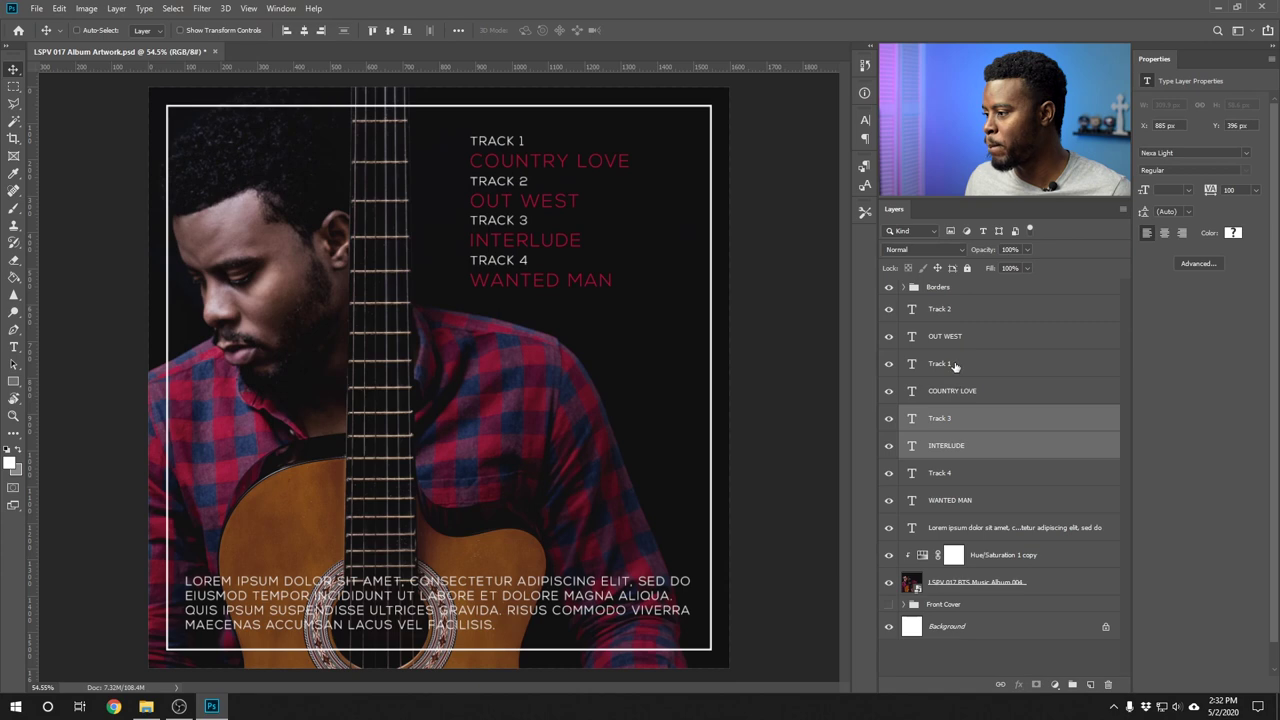
- Move the Track 2 and OUT WEST layers together to just below the Track 1 layer
{"action": "left_click", "coordinate": [955, 310]}
{"action": "left_click", "coordinate": [958, 338], "text": "shift"}
{"action": "left_click_drag", "start_coordinate": [958, 335], "coordinate": [957, 368]}
- Group all layers from Track 1 down to WANTED MAN and name the group Track Listing
{"action": "left_click", "coordinate": [960, 314]}
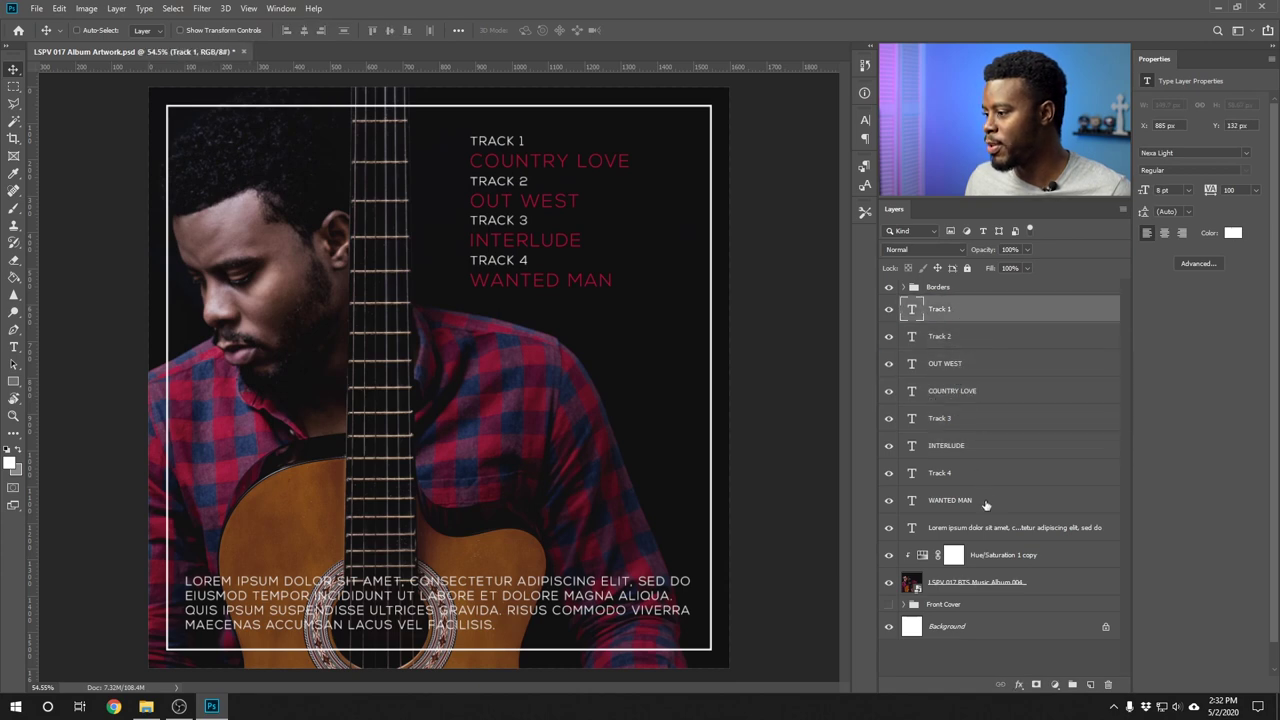
{"action": "left_click", "coordinate": [985, 504], "text": "shift"}
{"action": "key", "text": "ctrl+g"}
{"action": "double_click", "coordinate": [940, 304]}
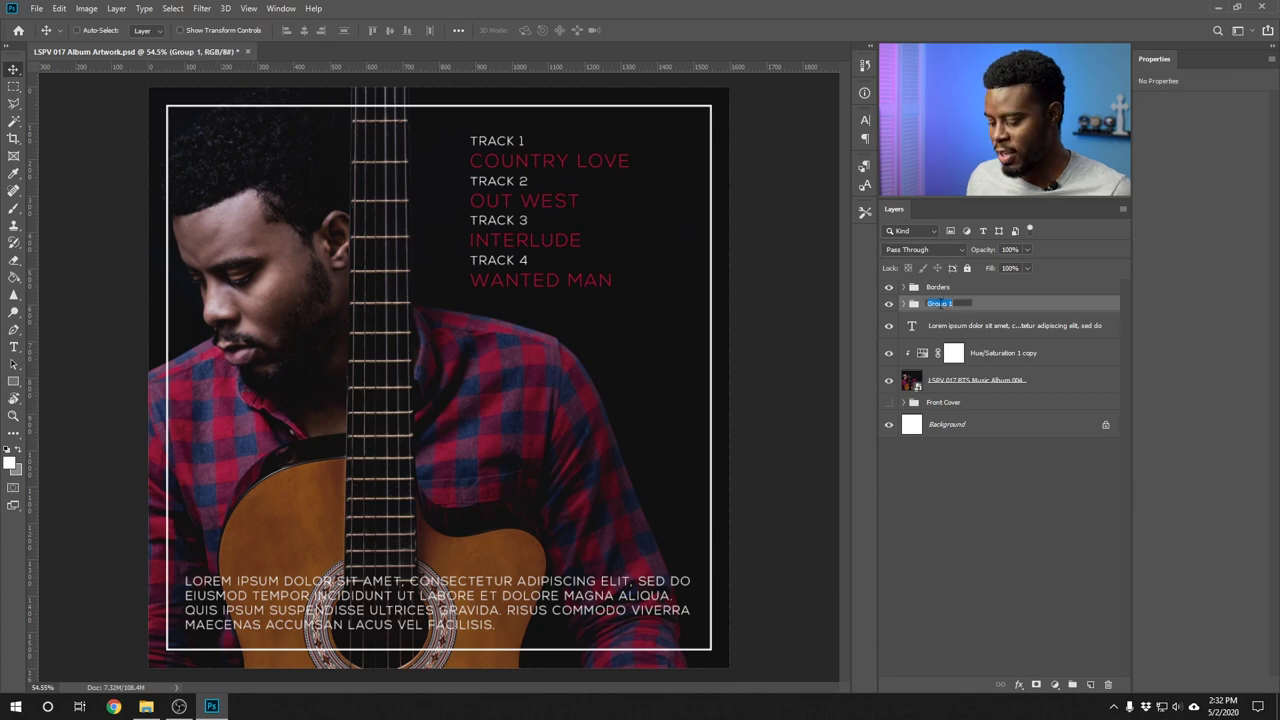
{"action": "type", "text": "Track"}
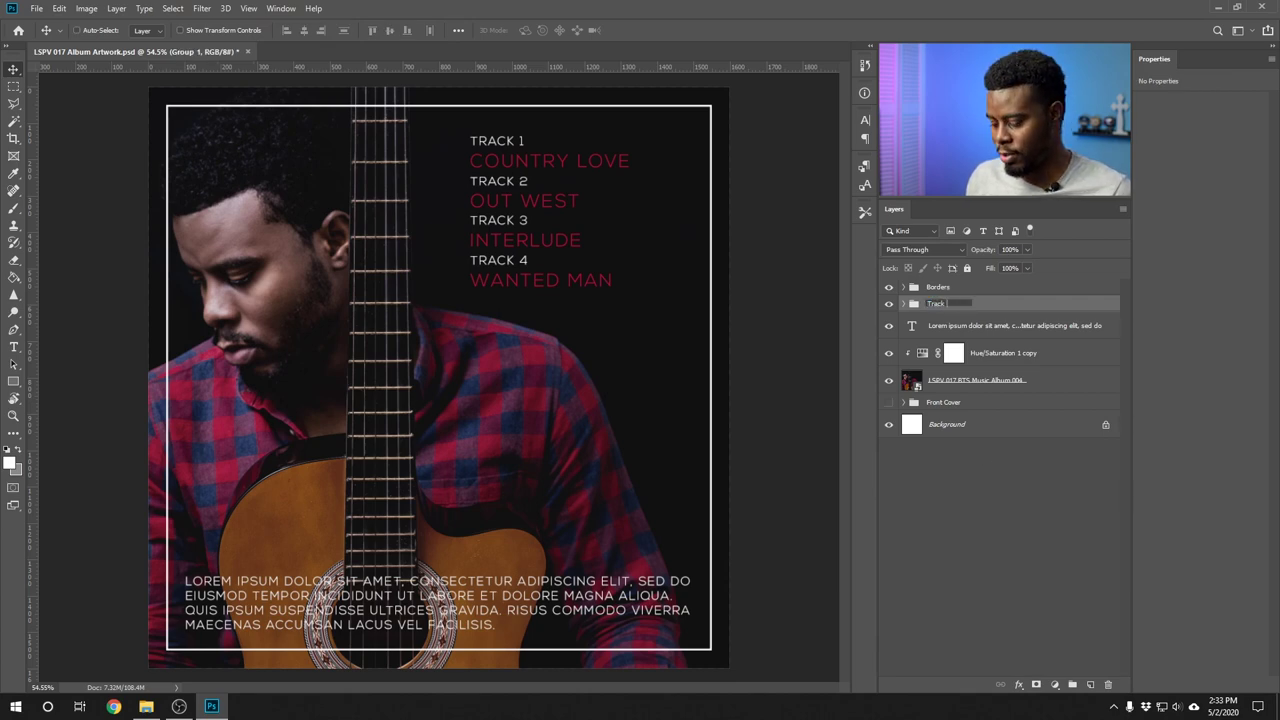
{"action": "type", "text": " Listing"}
{"action": "key", "text": "Return"}
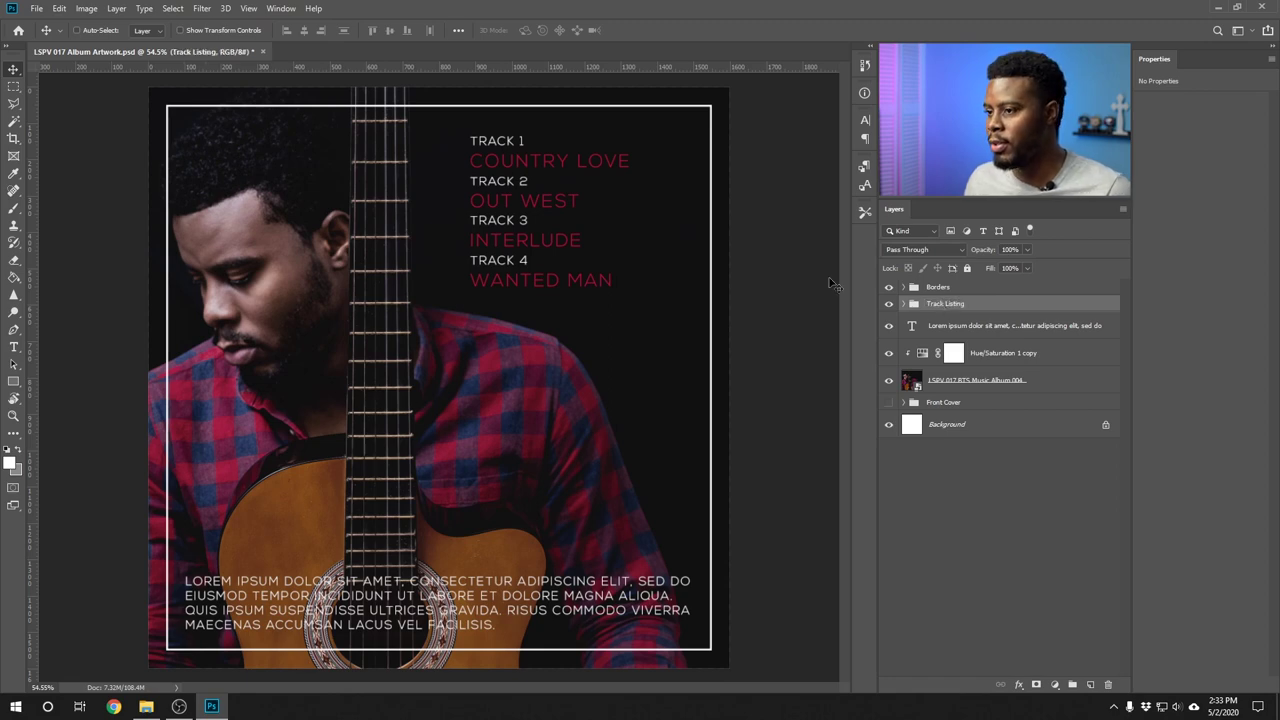
- Show the guides, try the Track Listing group against the right margin guide, and move it back to its former position
{"action": "key", "text": "ctrl+semicolon"}
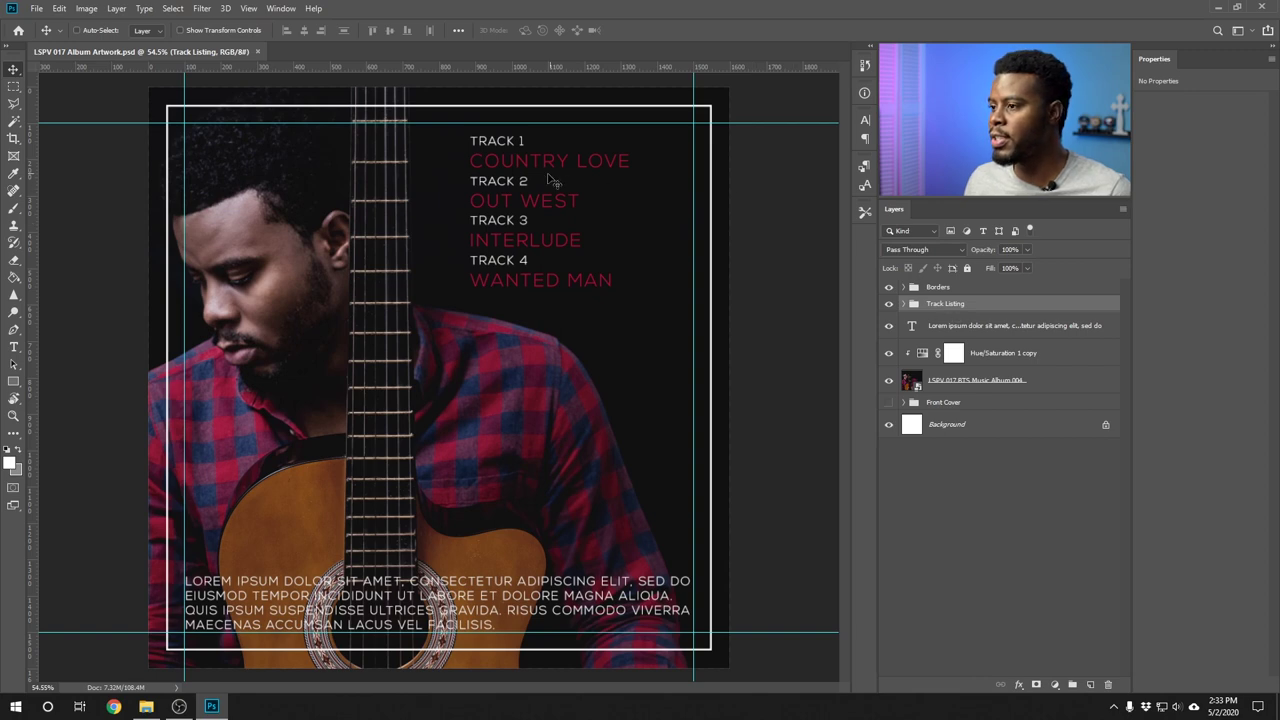
{"action": "left_click_drag", "start_coordinate": [547, 182], "coordinate": [613, 182]}
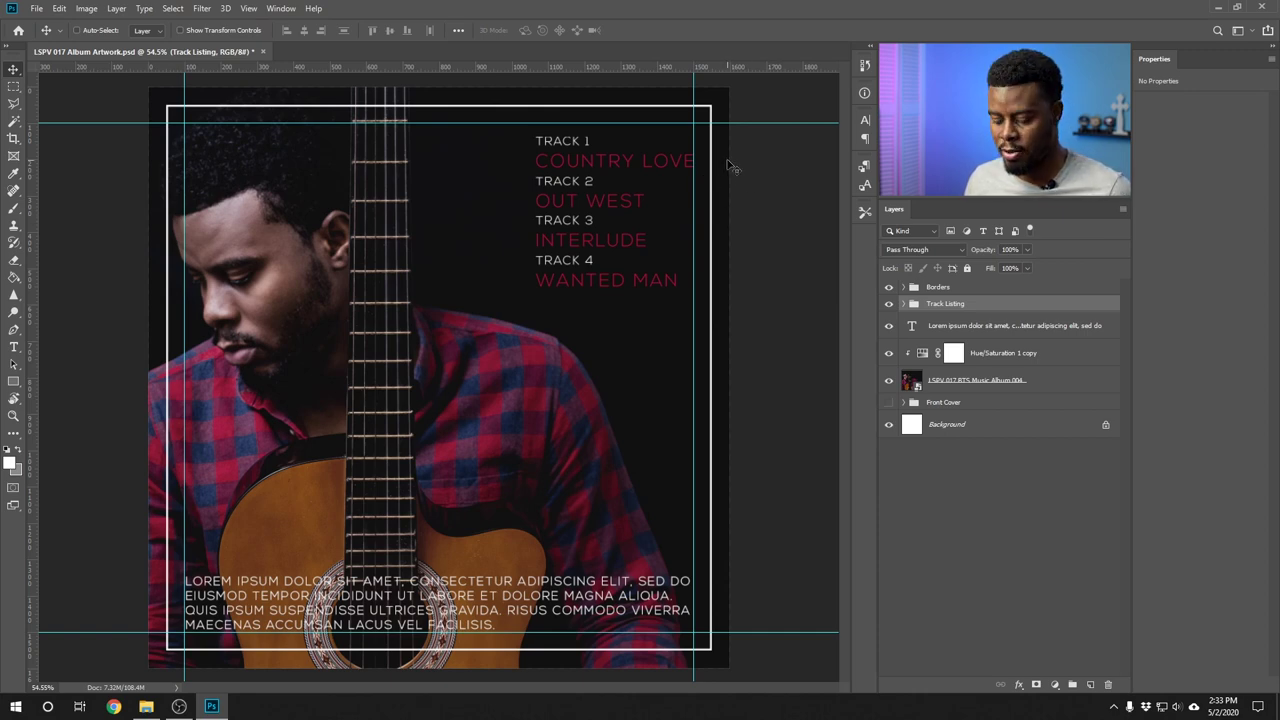
{"action": "left_click_drag", "start_coordinate": [731, 166], "coordinate": [666, 167]}
- Extend the Track 4 song title to read WANTED MAN / WOMAN
{"action": "left_click", "coordinate": [646, 283], "text": "ctrl"}
{"action": "key", "text": "t"}
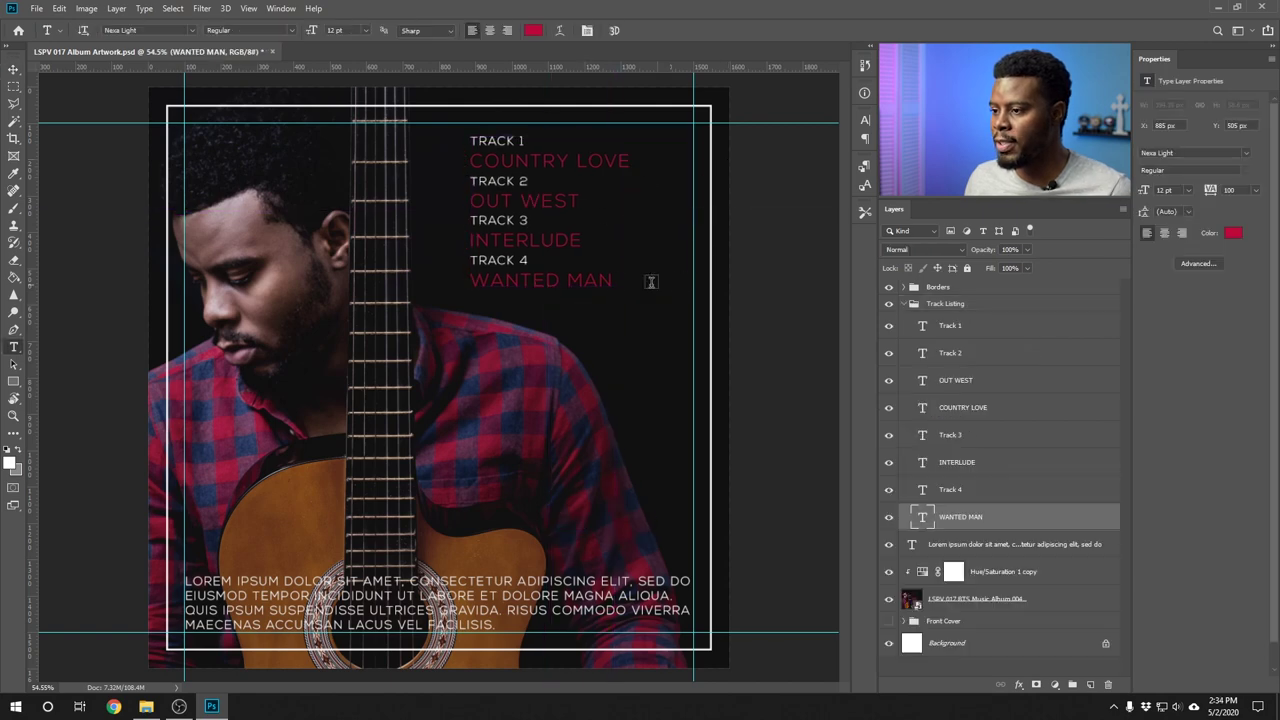
{"action": "left_click", "coordinate": [608, 279]}
{"action": "type", "text": "/"}
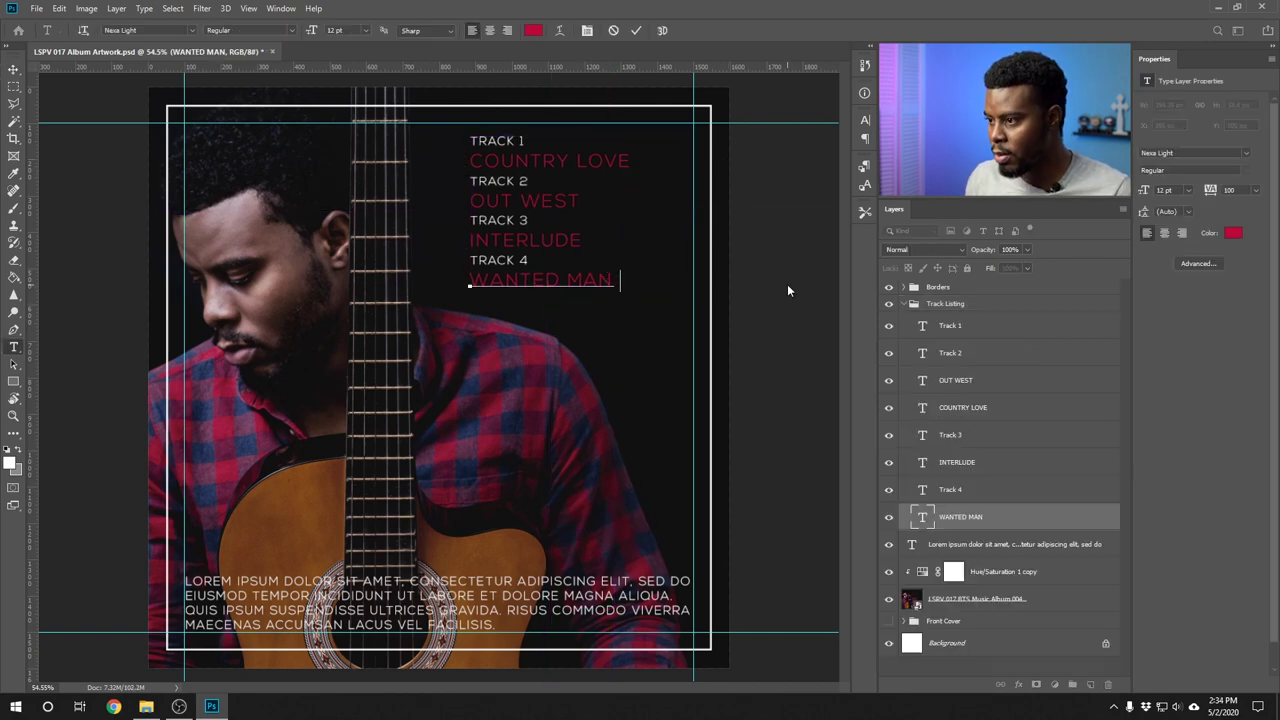
{"action": "type", "text": " WOMAN"}
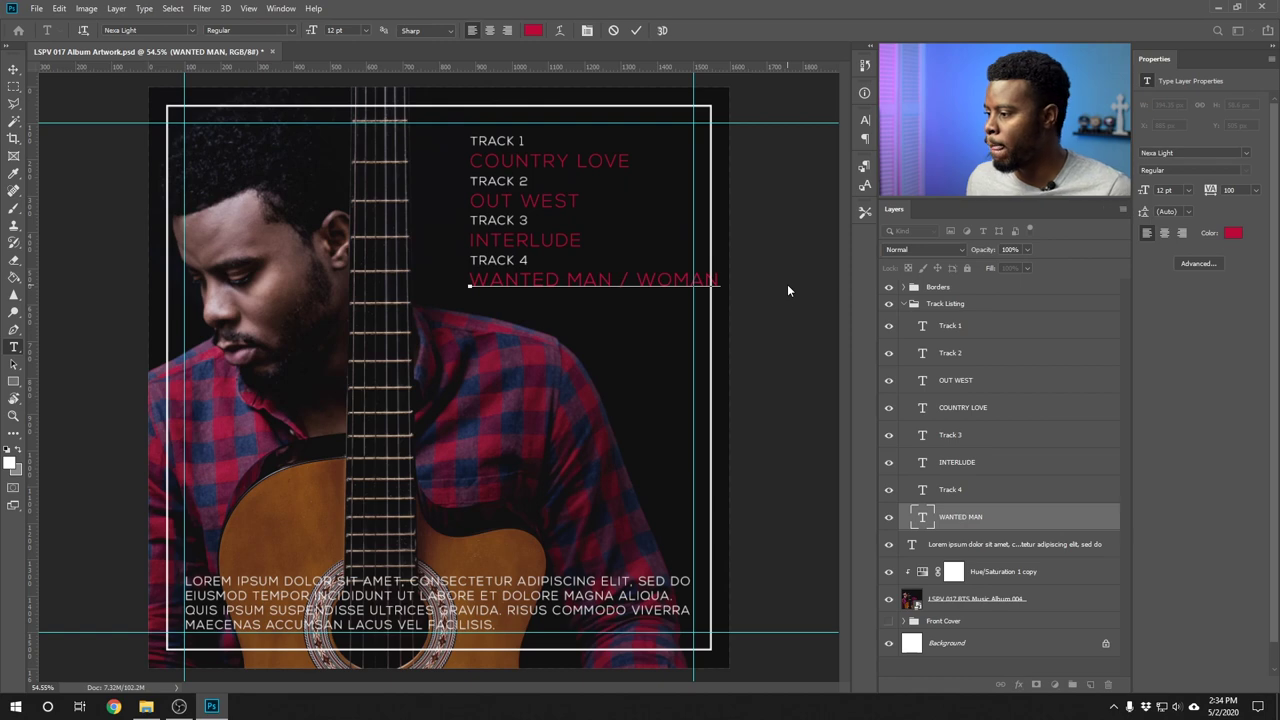
{"action": "key", "text": "ctrl+Return"}
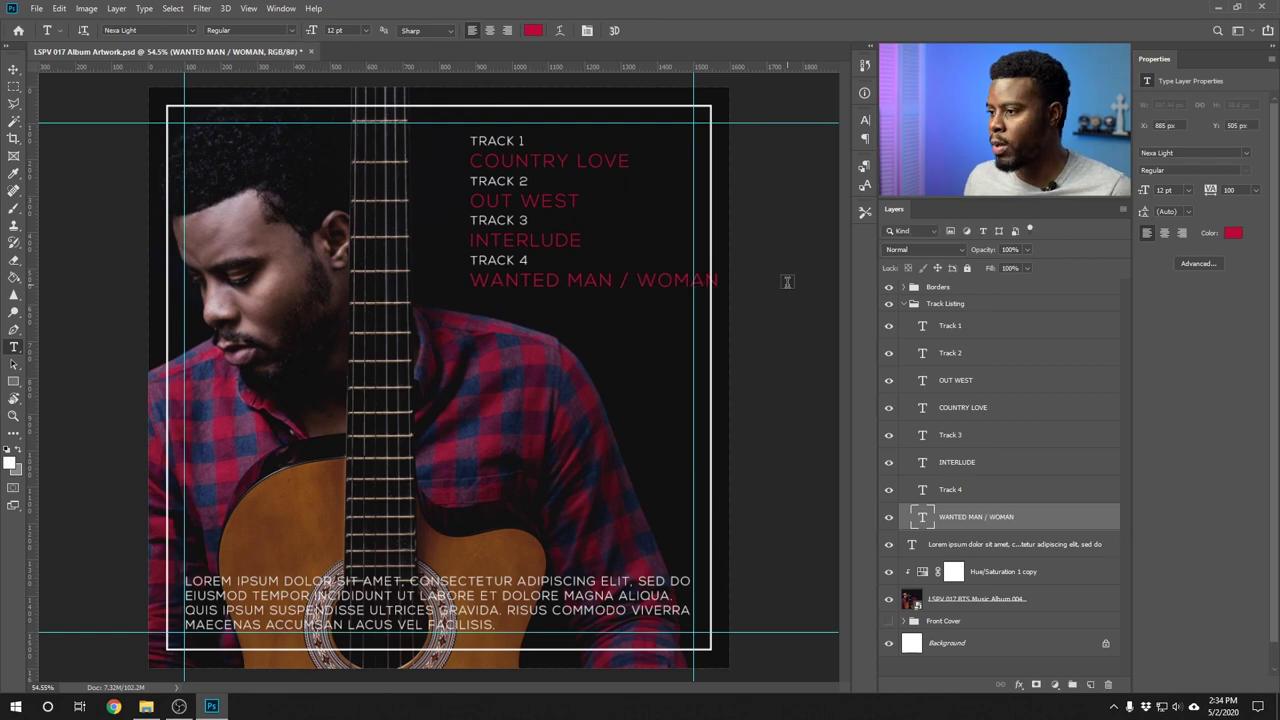
- Shift the whole Track Listing group left until its longest title ends at the right margin guide, and hide the guides
{"action": "left_click", "coordinate": [904, 305]}
{"action": "key", "text": "v"}
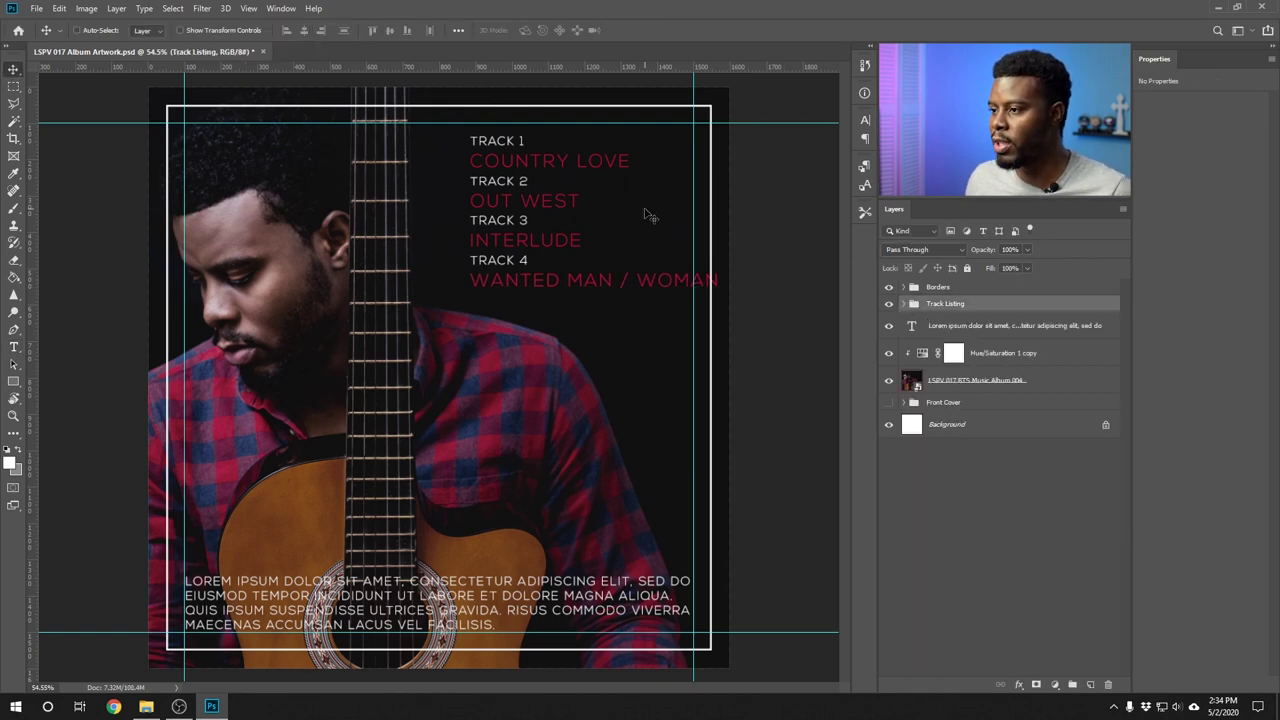
{"action": "left_click_drag", "start_coordinate": [645, 213], "coordinate": [619, 213]}
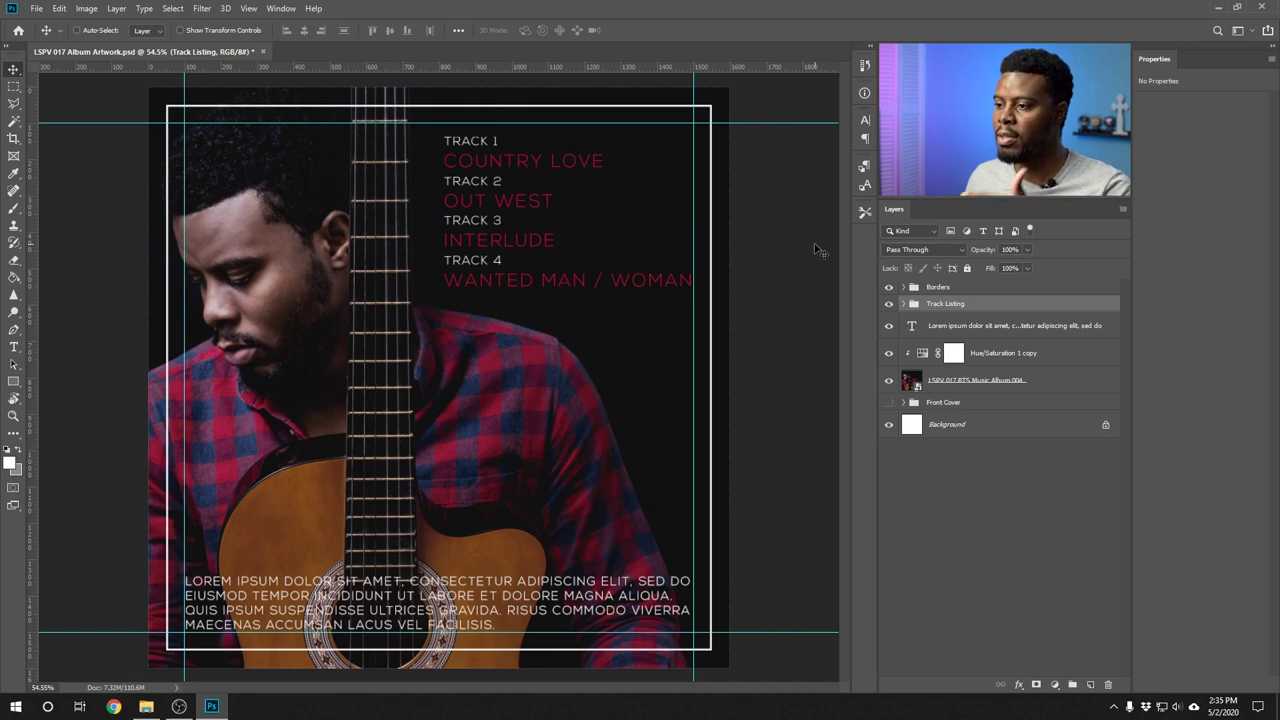
{"action": "key", "text": "ctrl+semicolon"}
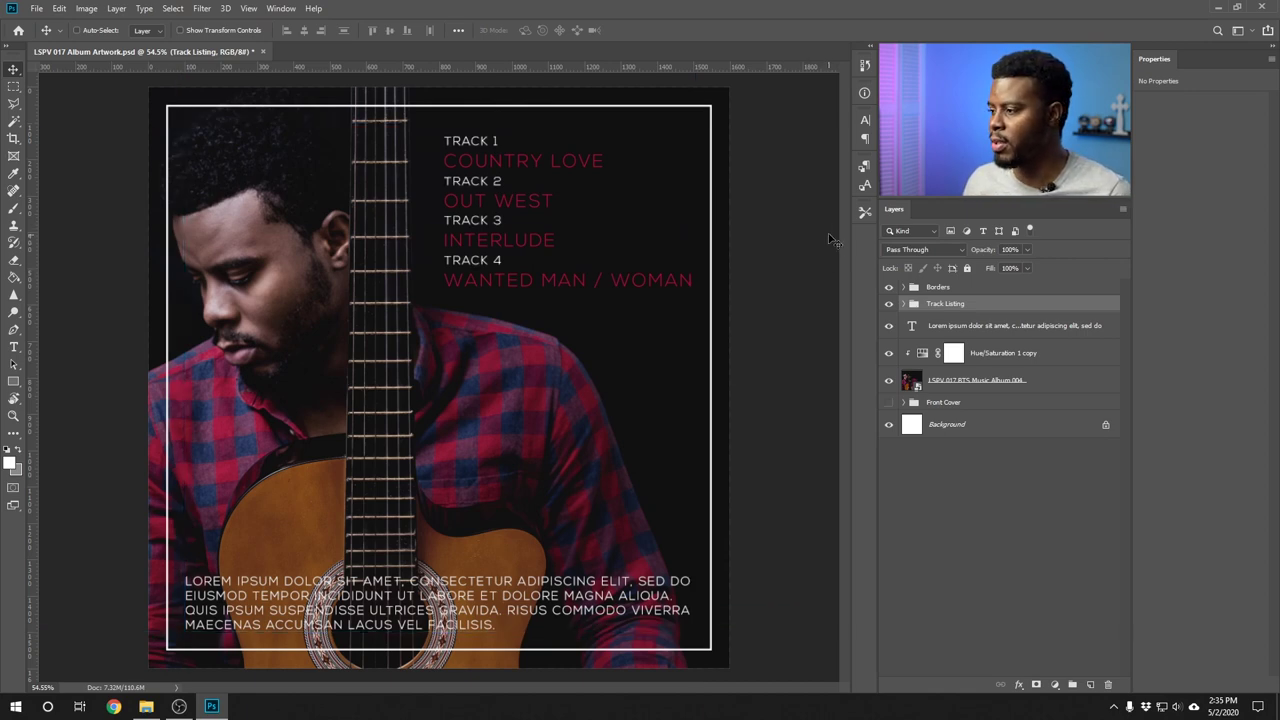
- Set the Track 1, Track 2, Track 3 and Track 4 labels in Perpetua Bold and collapse the Track Listing group
{"action": "double_click", "coordinate": [472, 140]}
{"action": "key", "text": "Escape"}
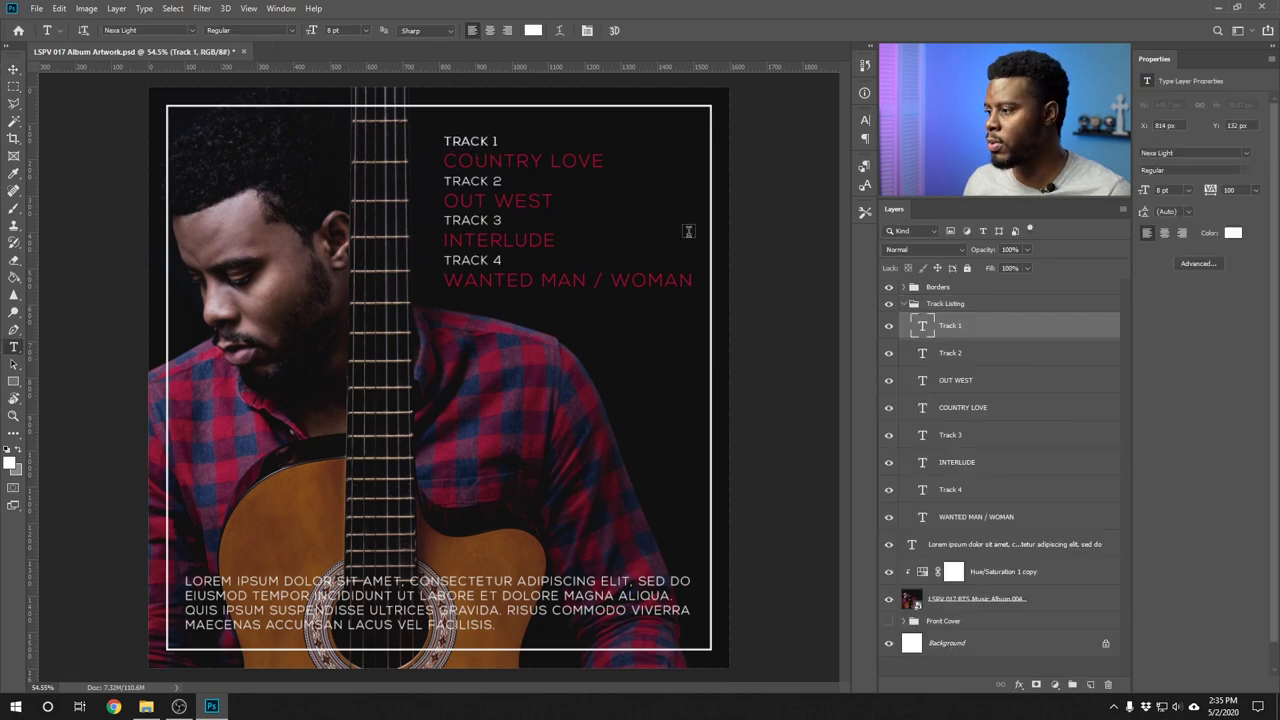
{"action": "left_click", "coordinate": [957, 355], "text": "shift"}
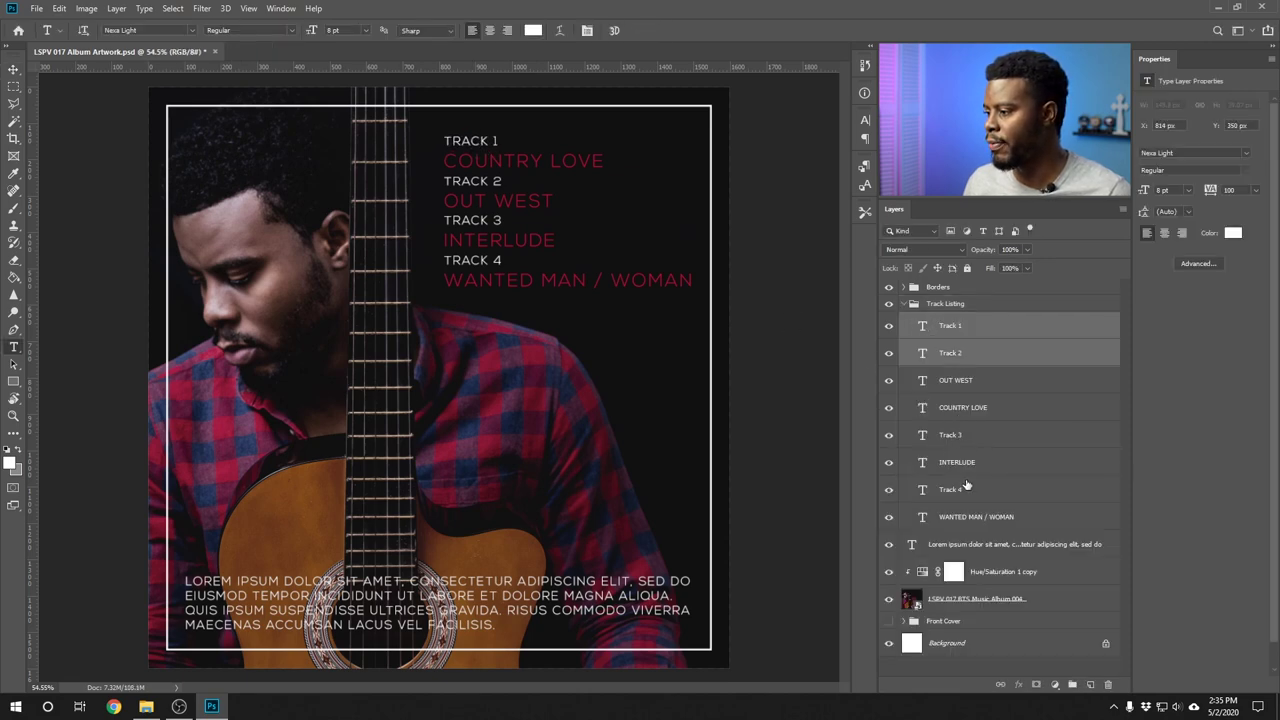
{"action": "left_click", "coordinate": [958, 434], "text": "ctrl"}
{"action": "left_click", "coordinate": [968, 491], "text": "ctrl"}
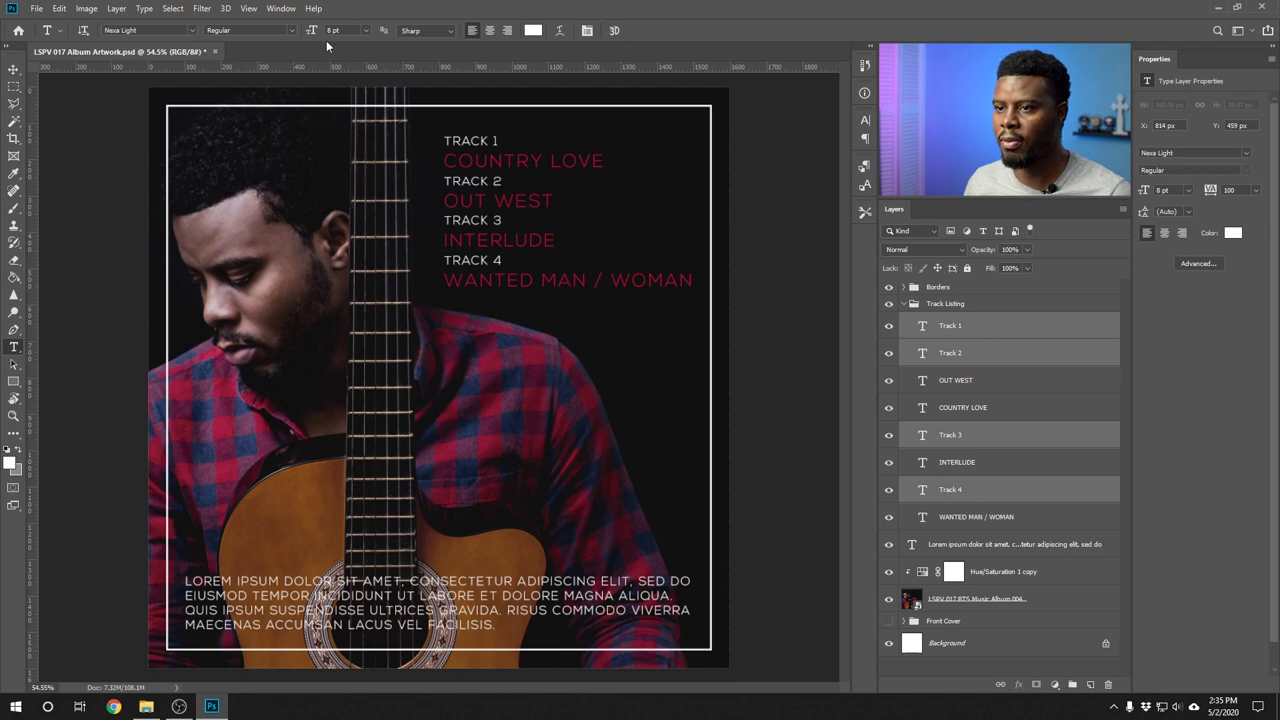
{"action": "left_click", "coordinate": [192, 30]}
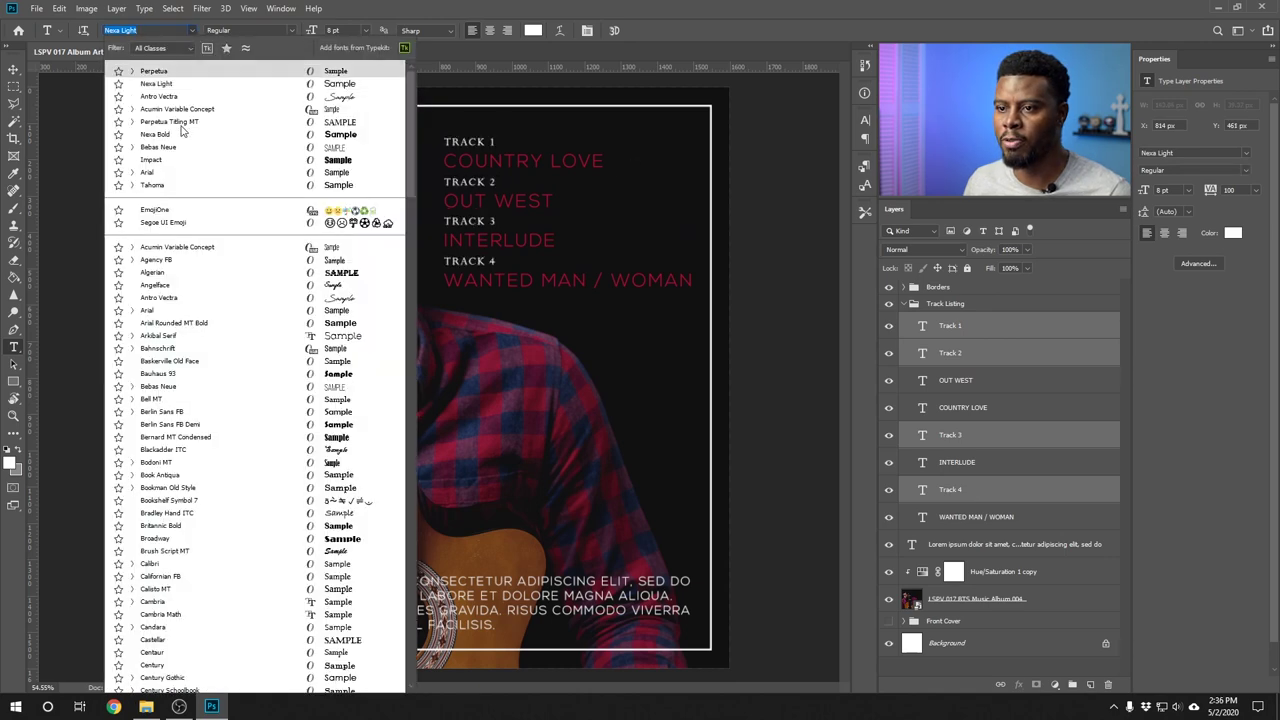
{"action": "left_click", "coordinate": [165, 71]}
{"action": "left_click", "coordinate": [292, 30]}
{"action": "left_click", "coordinate": [285, 65]}
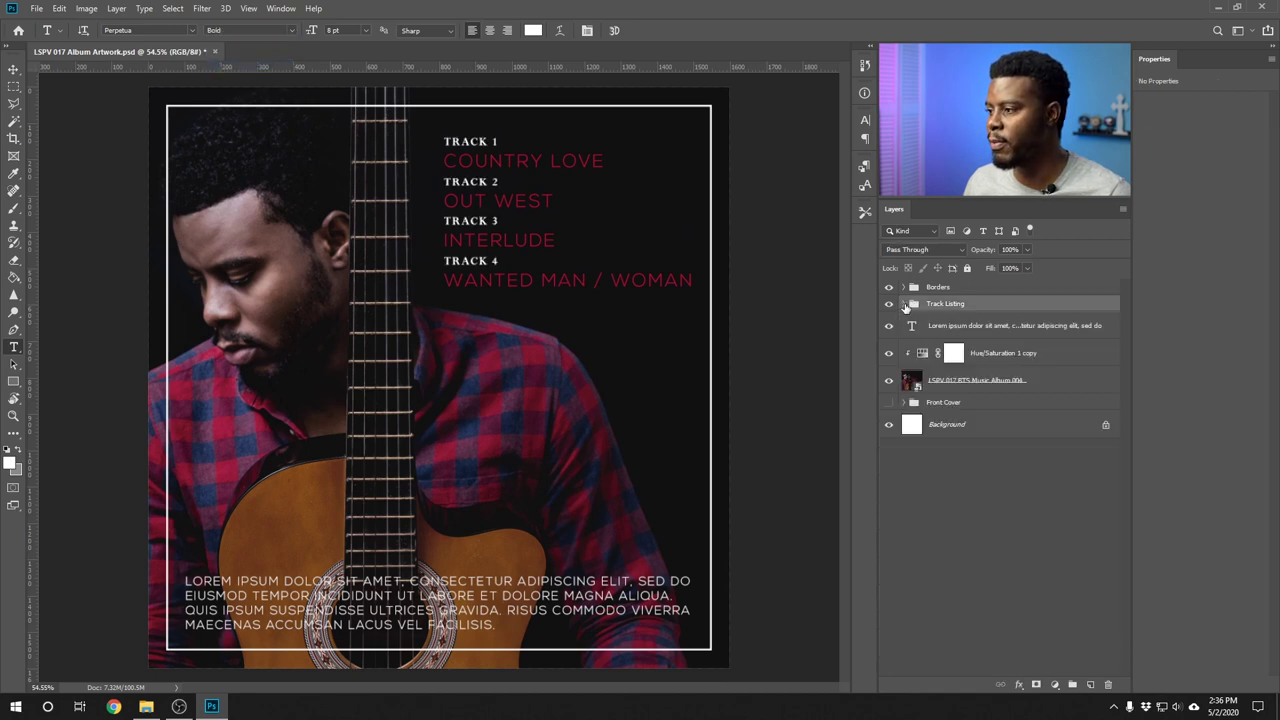
{"action": "left_click", "coordinate": [904, 304]}
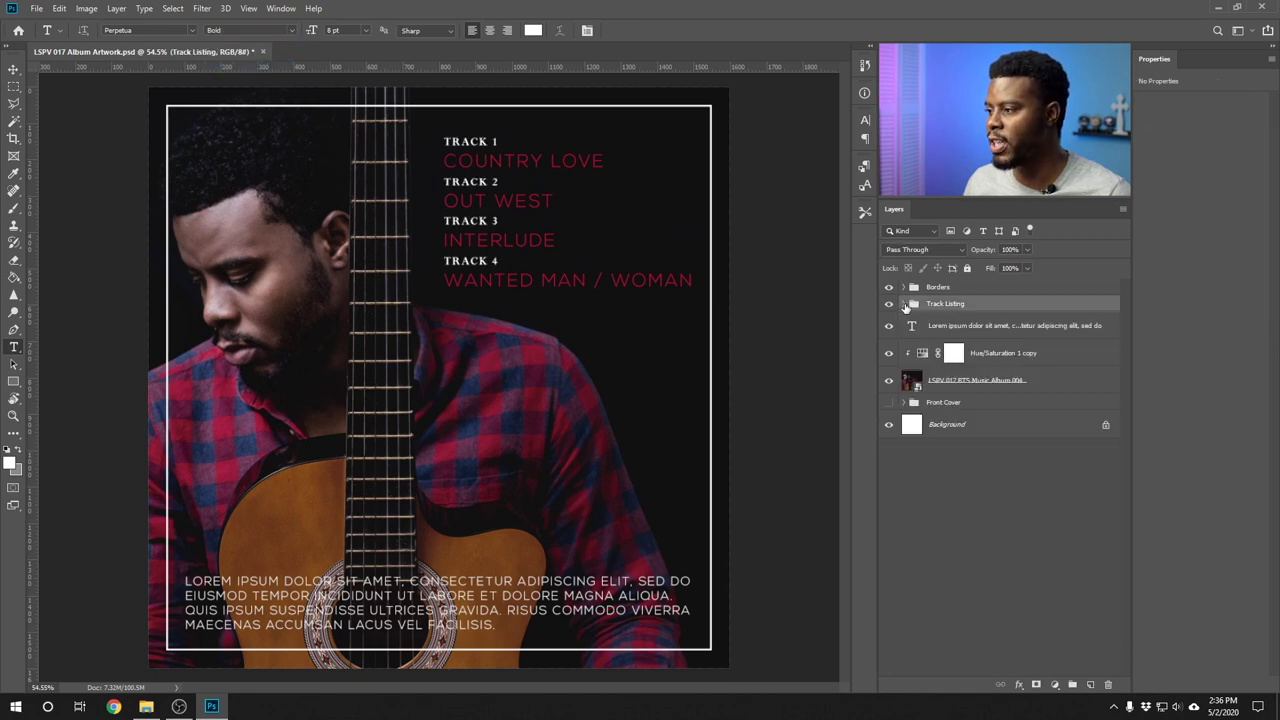
- Open the lorem ipsum paragraph for editing at its end and extend its text box upward for two more lines
{"action": "left_click", "coordinate": [975, 426]}
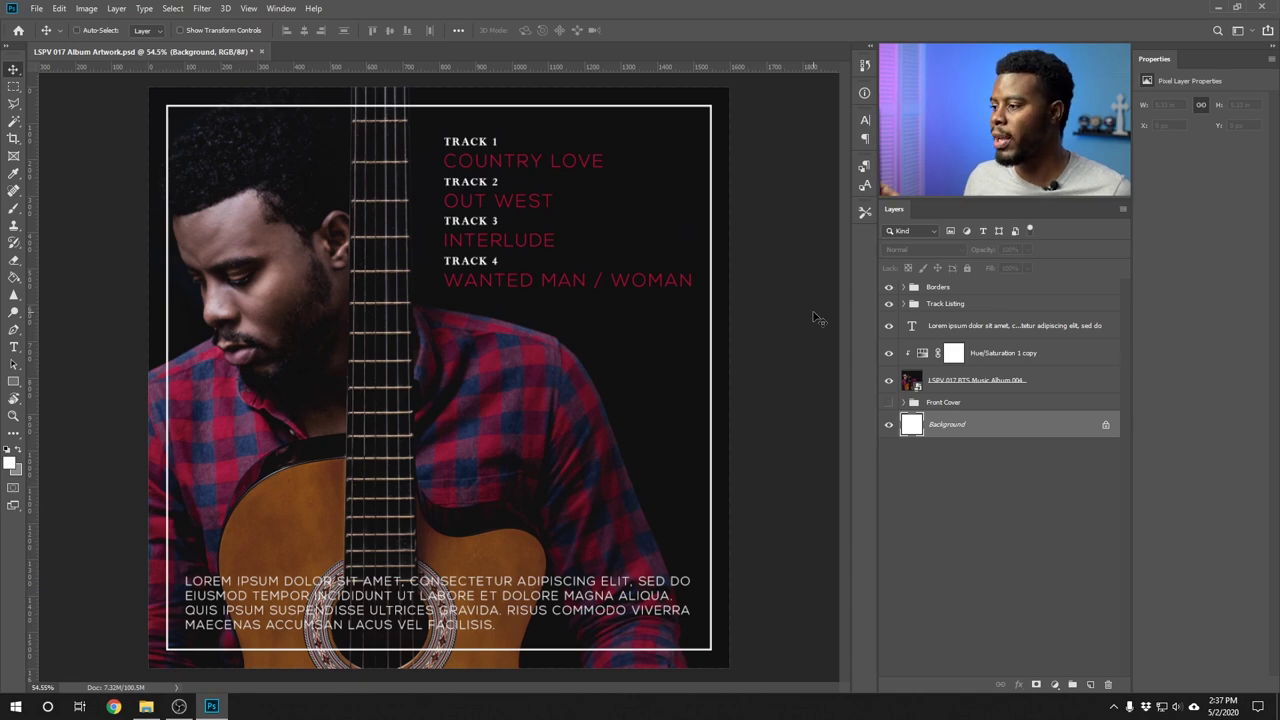
{"action": "key", "text": "t"}
{"action": "left_click", "coordinate": [508, 626]}
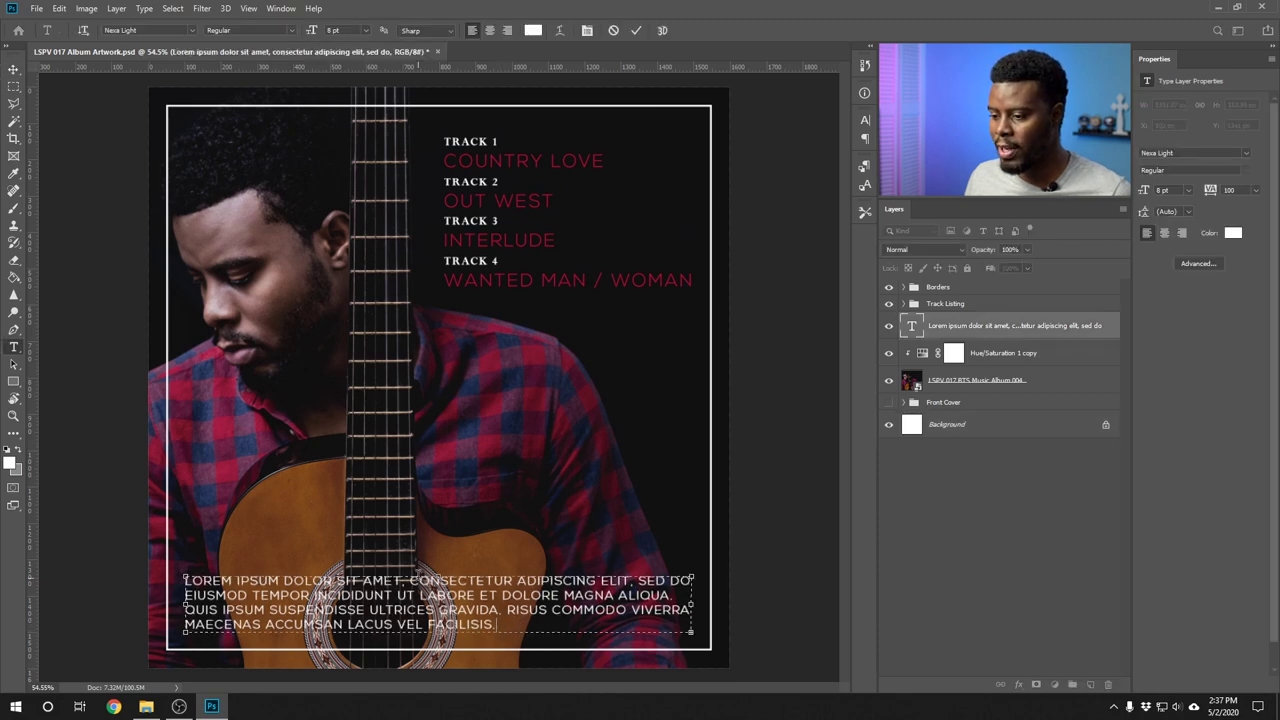
{"action": "left_click_drag", "start_coordinate": [440, 577], "coordinate": [440, 540]}
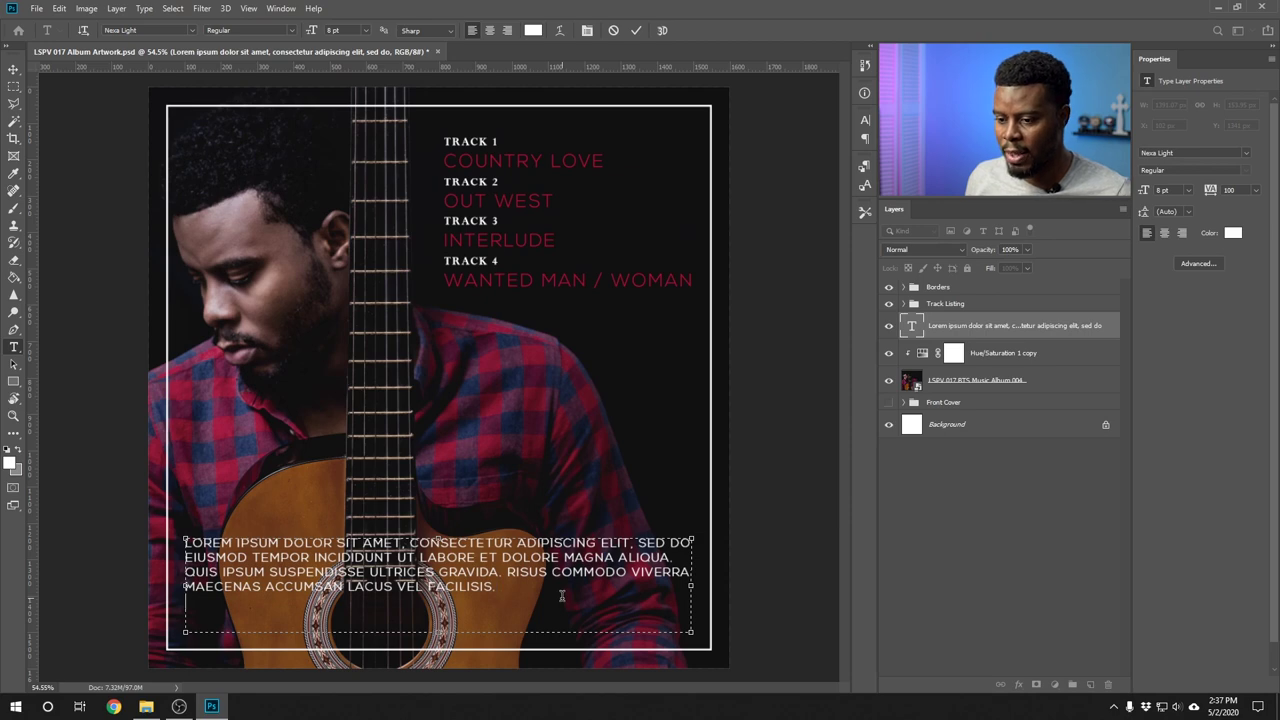
- Add the line "COPYRIGHT © 2020 LEARN SHARE PHOTO VIDEO. ALL RIGHTS RESERVED" below the paragraph, separated by a blank line
{"action": "type", "text": "COPYRIGHT"}
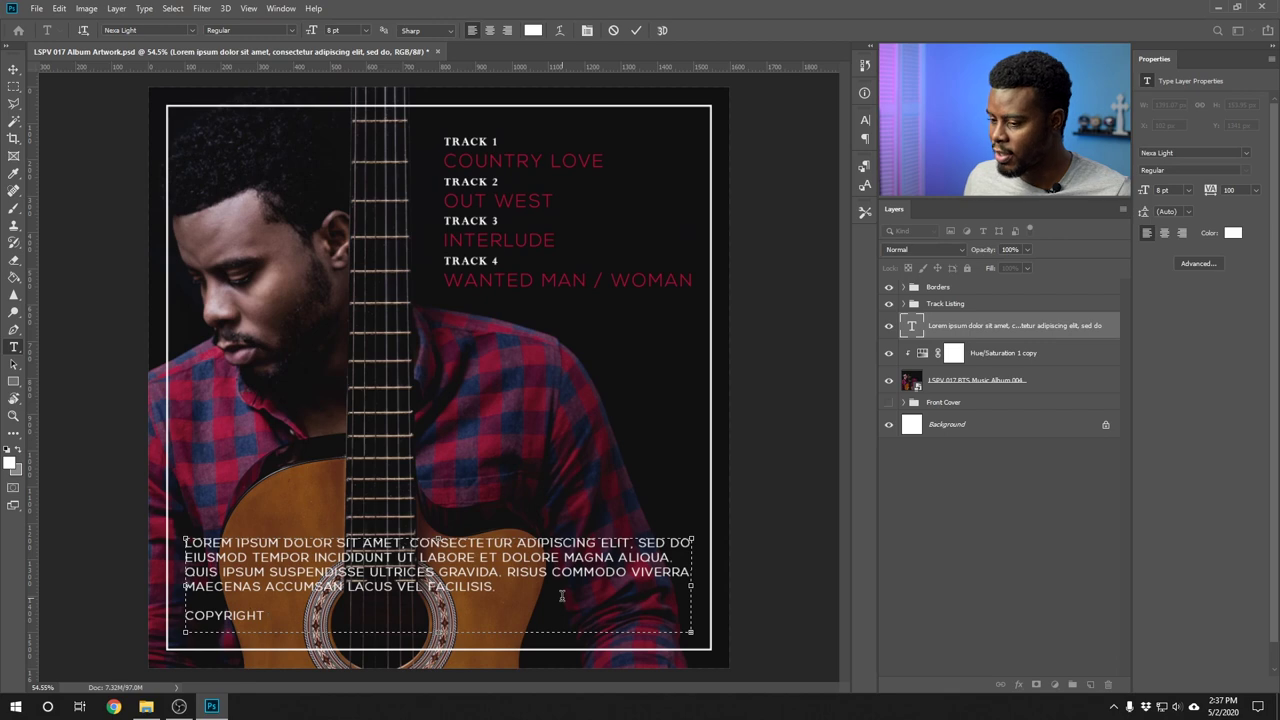
{"action": "type", "text": "© 2020 LE"}
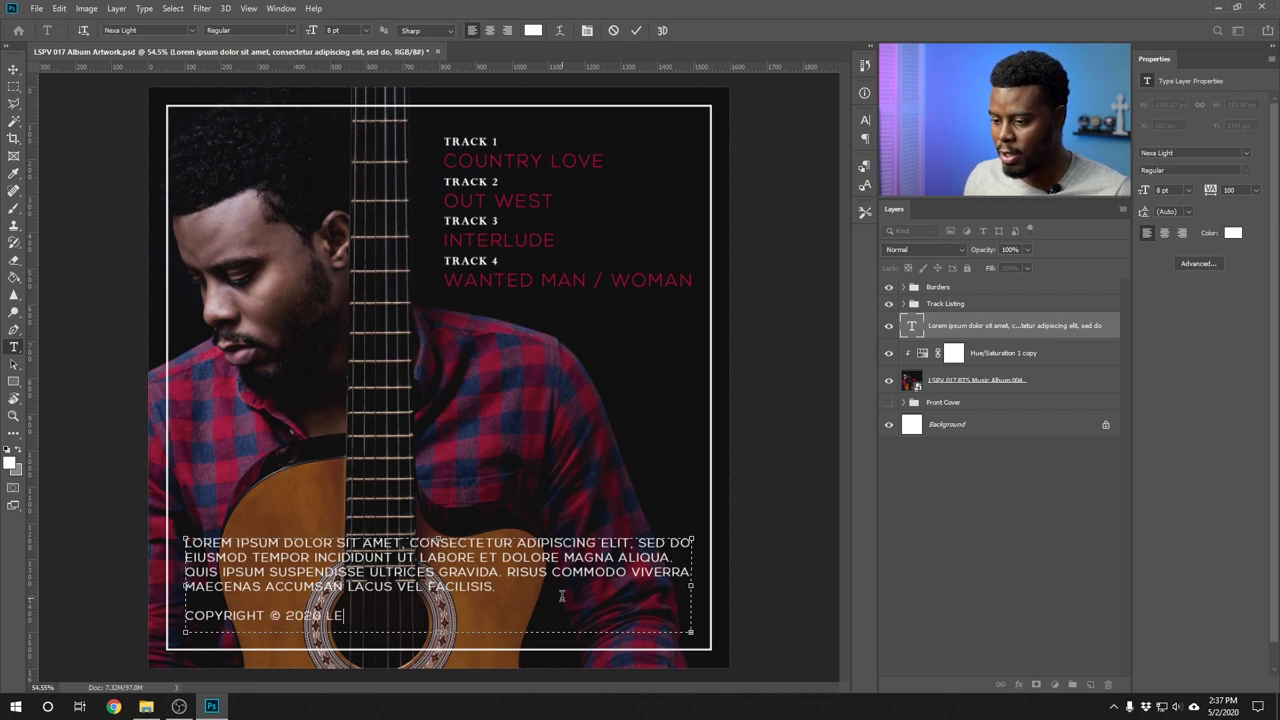
{"action": "type", "text": "ARN SHARE P"}
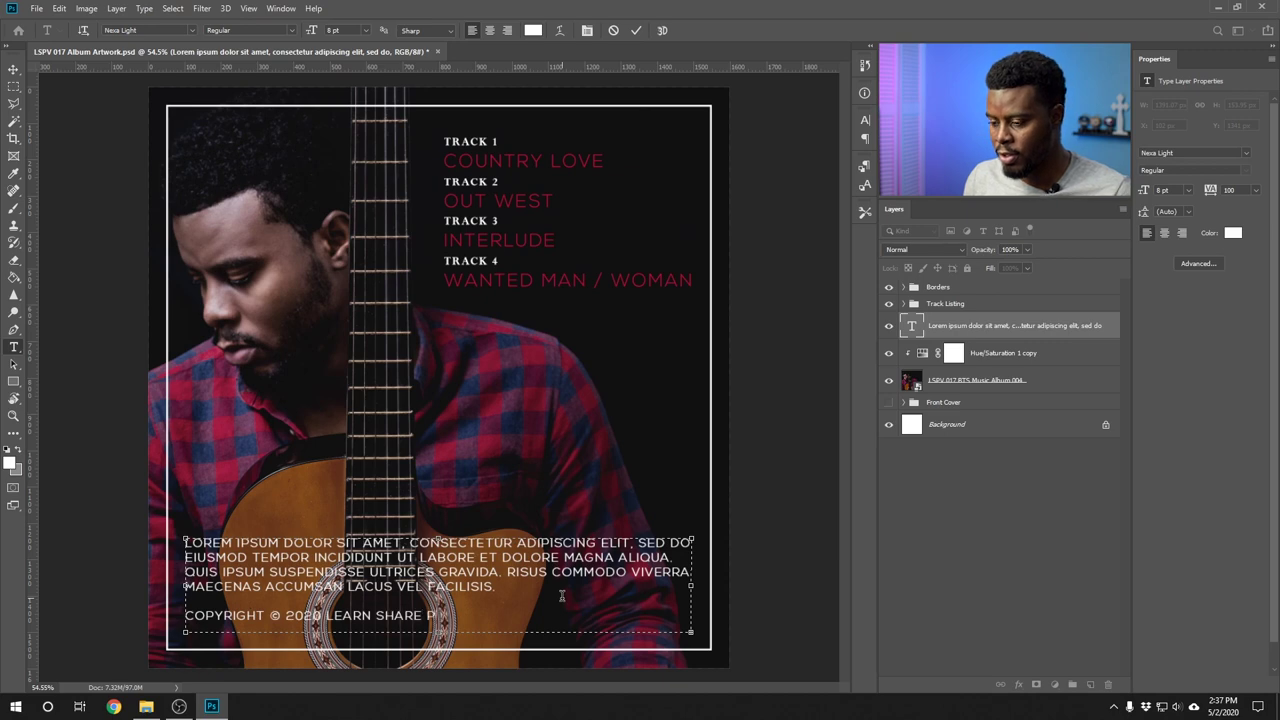
{"action": "type", "text": "HOTO VIDEO"}
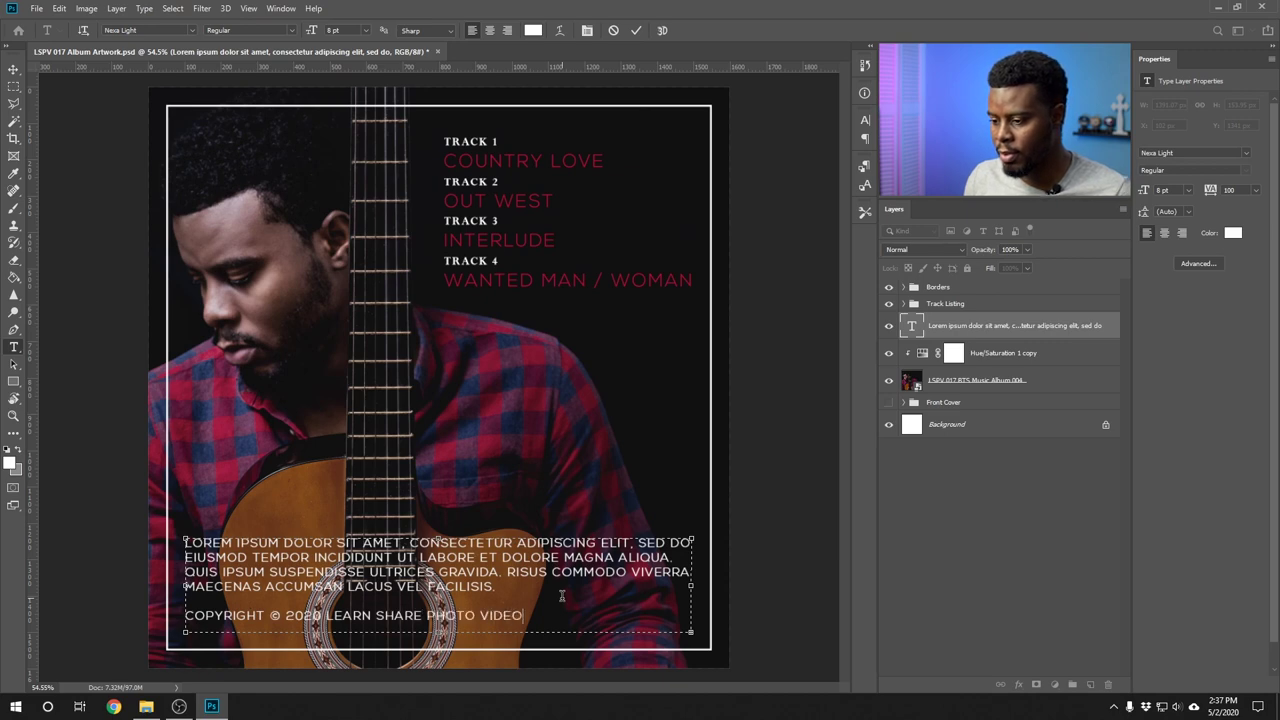
{"action": "type", "text": ". ALL RIGHT"}
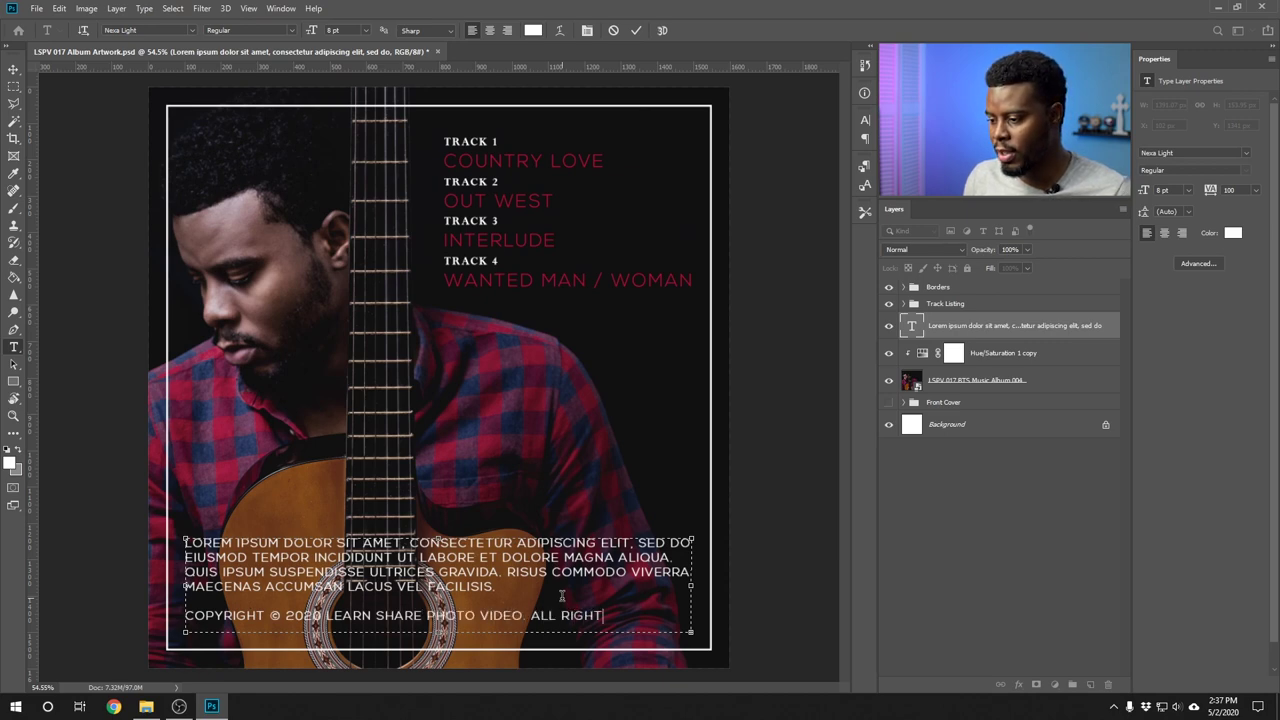
{"action": "type", "text": "S RESERVED."}
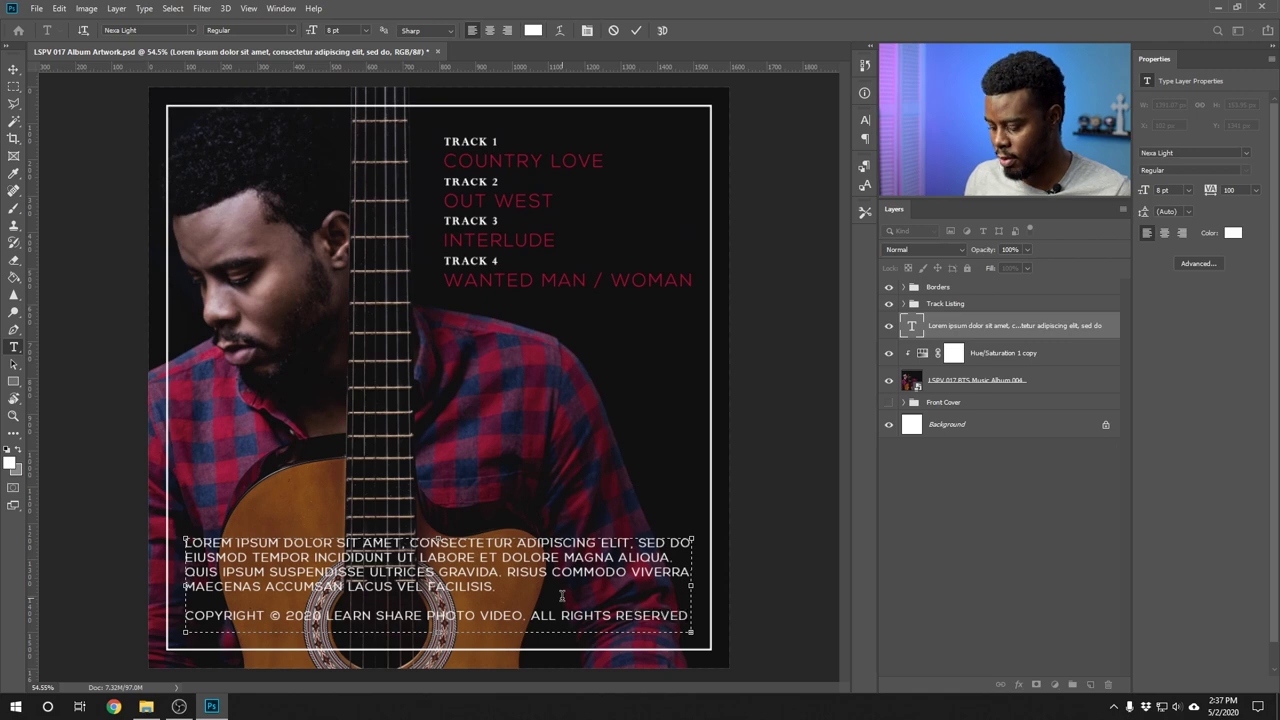
- Set the font size of the copyright line below the lorem ipsum paragraph to 5 pt
{"action": "triple_click", "coordinate": [366, 615]}
{"action": "left_click", "coordinate": [366, 30]}
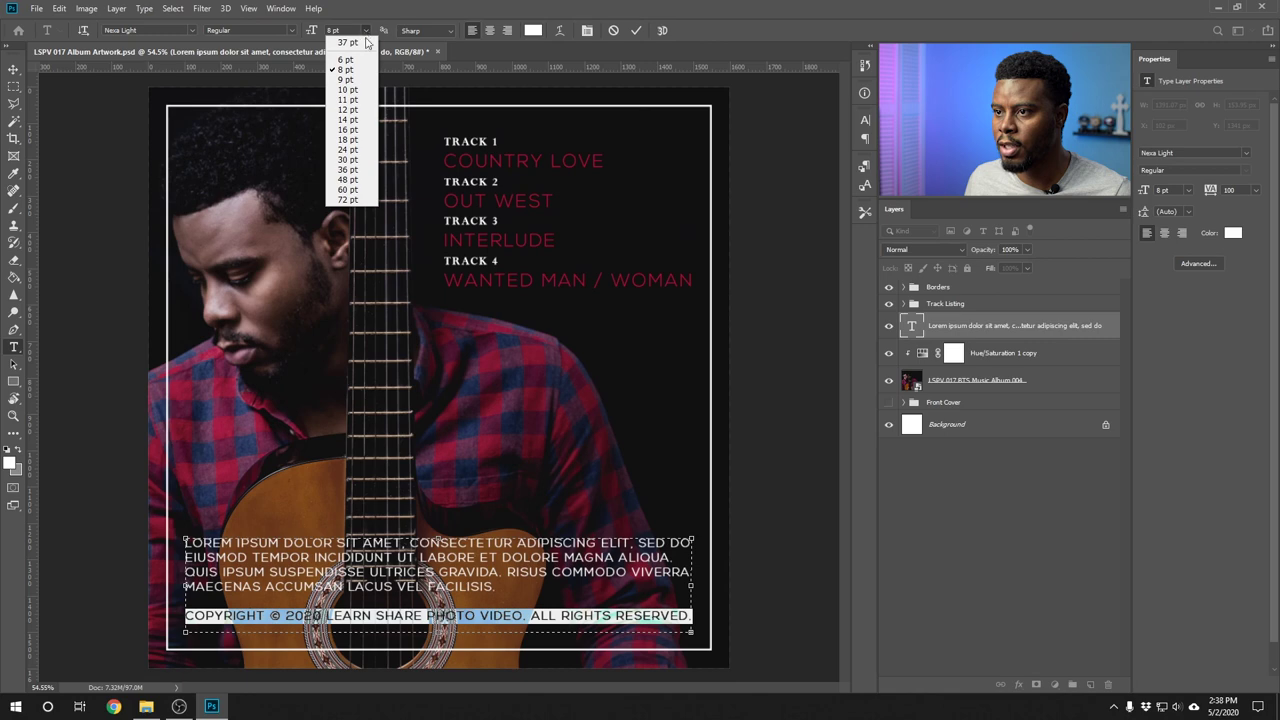
{"action": "left_click", "coordinate": [359, 61]}
{"action": "left_click", "coordinate": [345, 30]}
{"action": "key", "text": "Down"}
{"action": "left_click", "coordinate": [547, 615]}
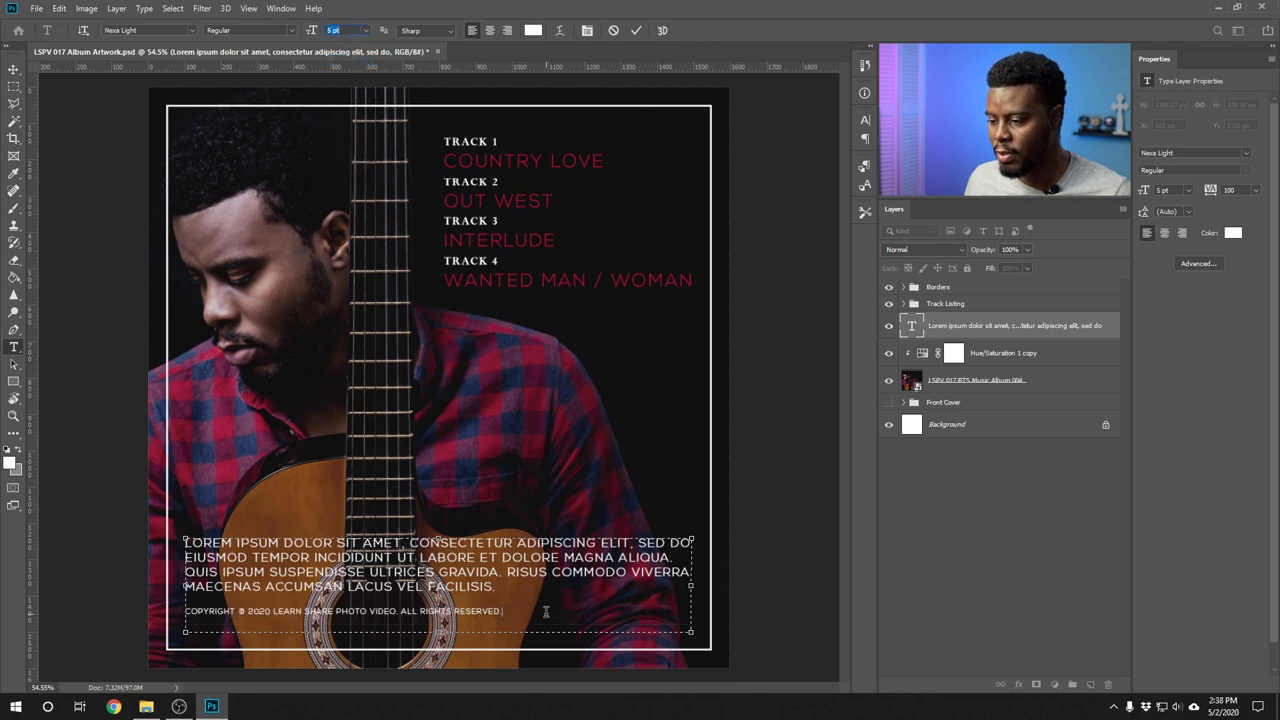
- Shorten the text box from its upper edge so the paragraph and copyright line sit closer to the lower border, and commit the text
{"action": "left_click_drag", "start_coordinate": [437, 541], "coordinate": [440, 556]}
{"action": "left_click", "coordinate": [995, 330]}
{"action": "key", "text": "v"}
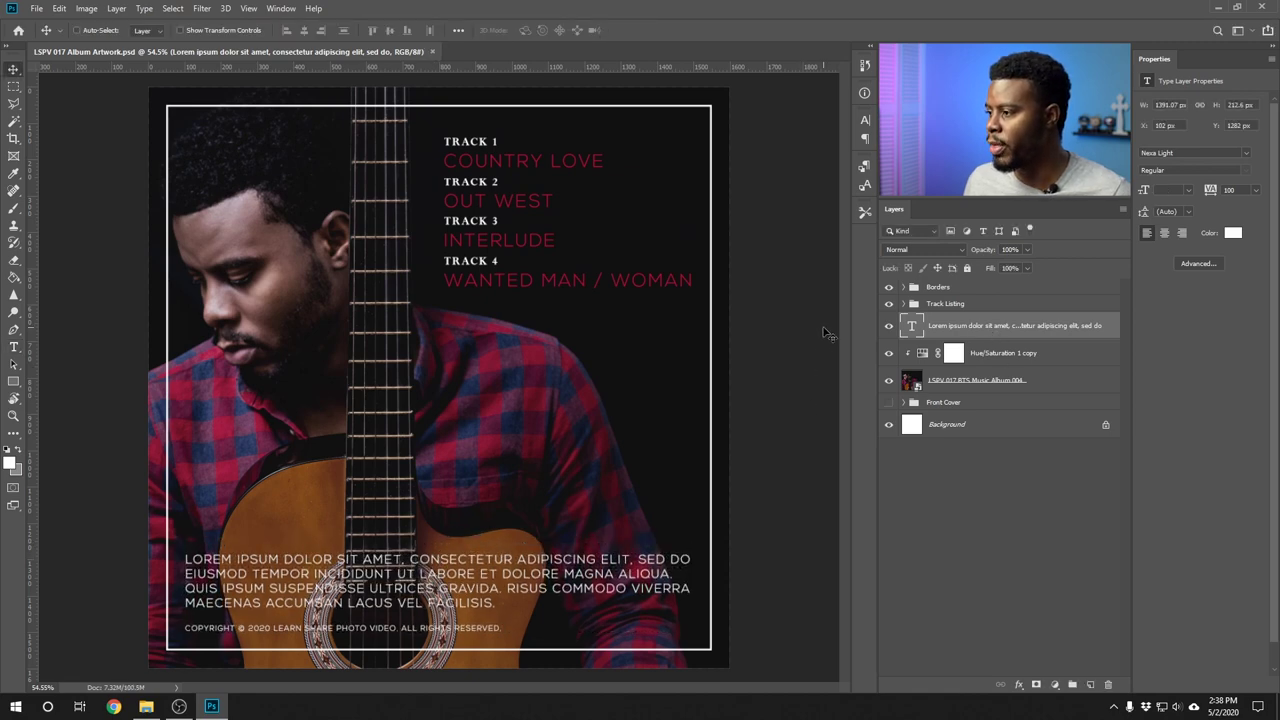
- Group the Track Listing group, lorem ipsum text, Hue/Saturation 1 copy and guitarist photo layers, naming the group "Back Cover"
{"action": "left_click", "coordinate": [971, 306]}
{"action": "left_click", "coordinate": [1002, 328], "text": "shift"}
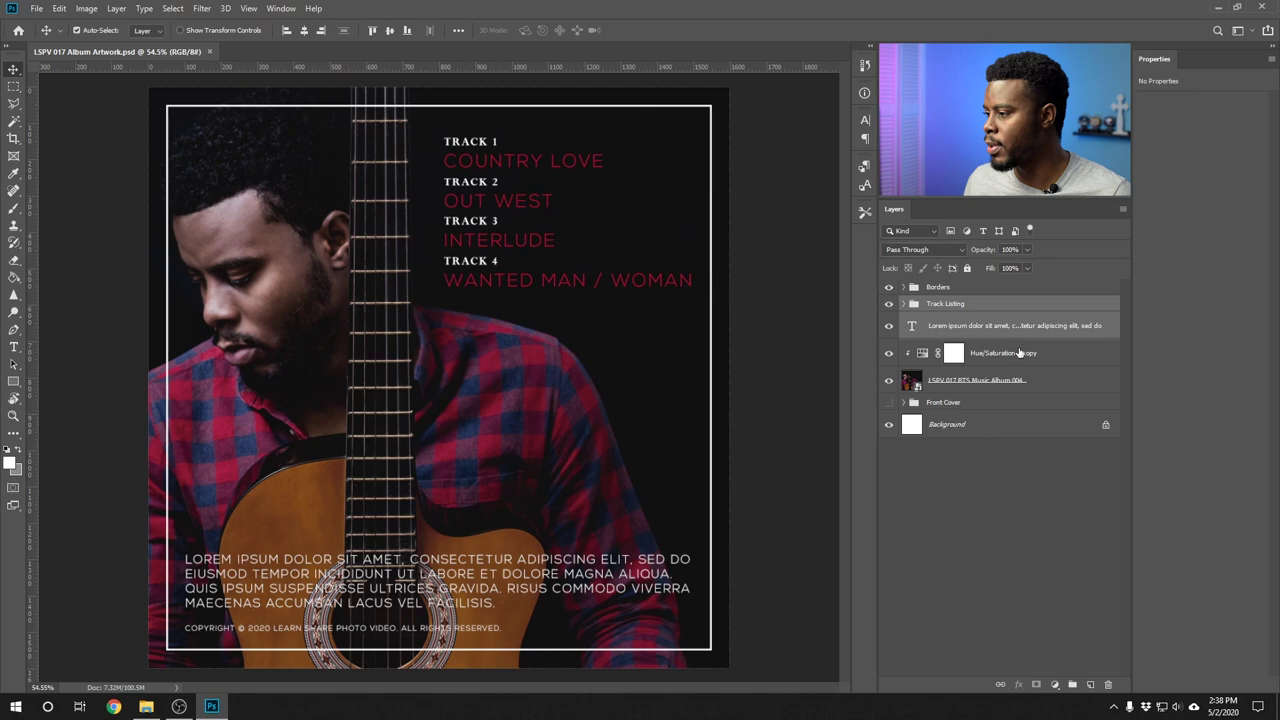
{"action": "left_click", "coordinate": [1020, 357], "text": "shift"}
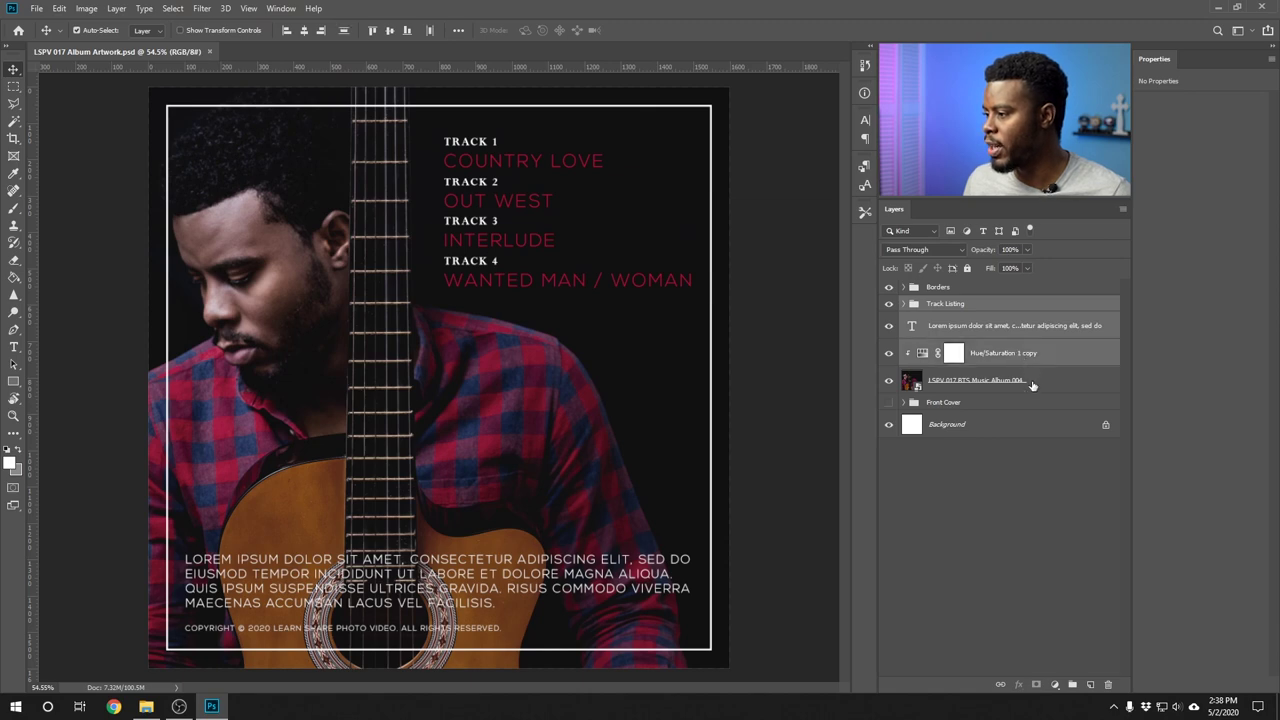
{"action": "left_click", "coordinate": [1032, 385], "text": "shift"}
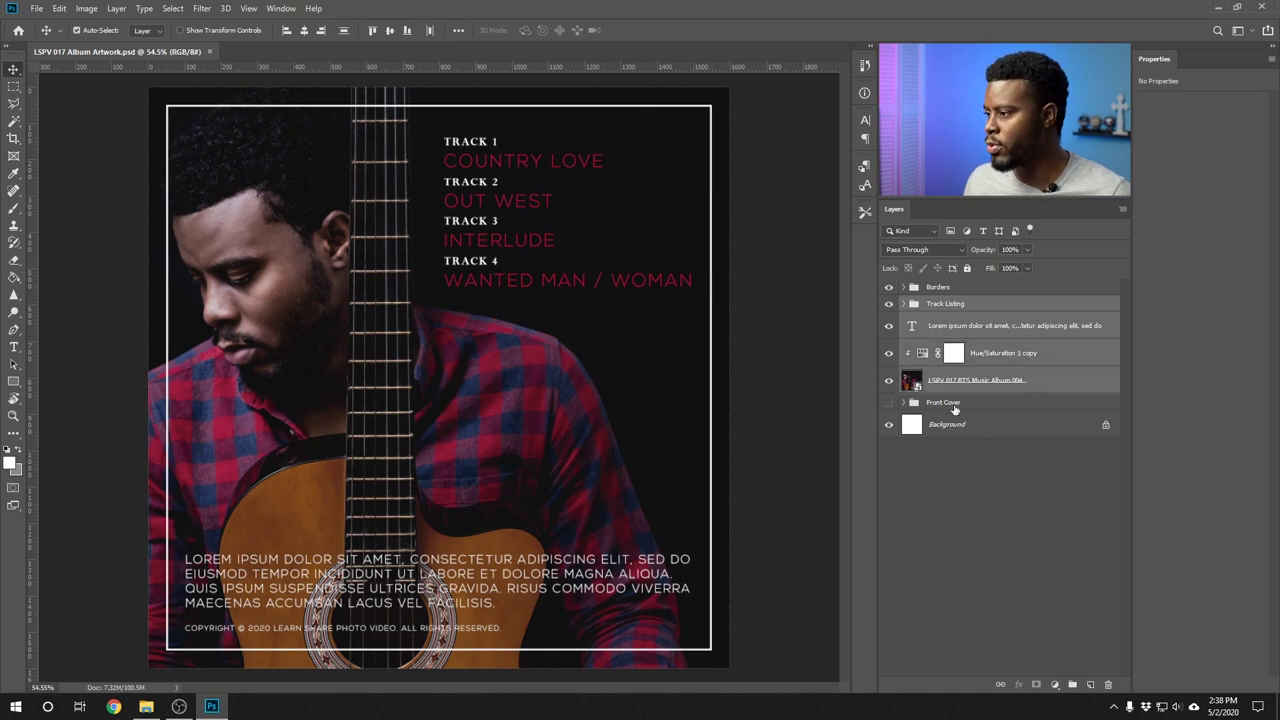
{"action": "key", "text": "ctrl+g"}
{"action": "double_click", "coordinate": [940, 304]}
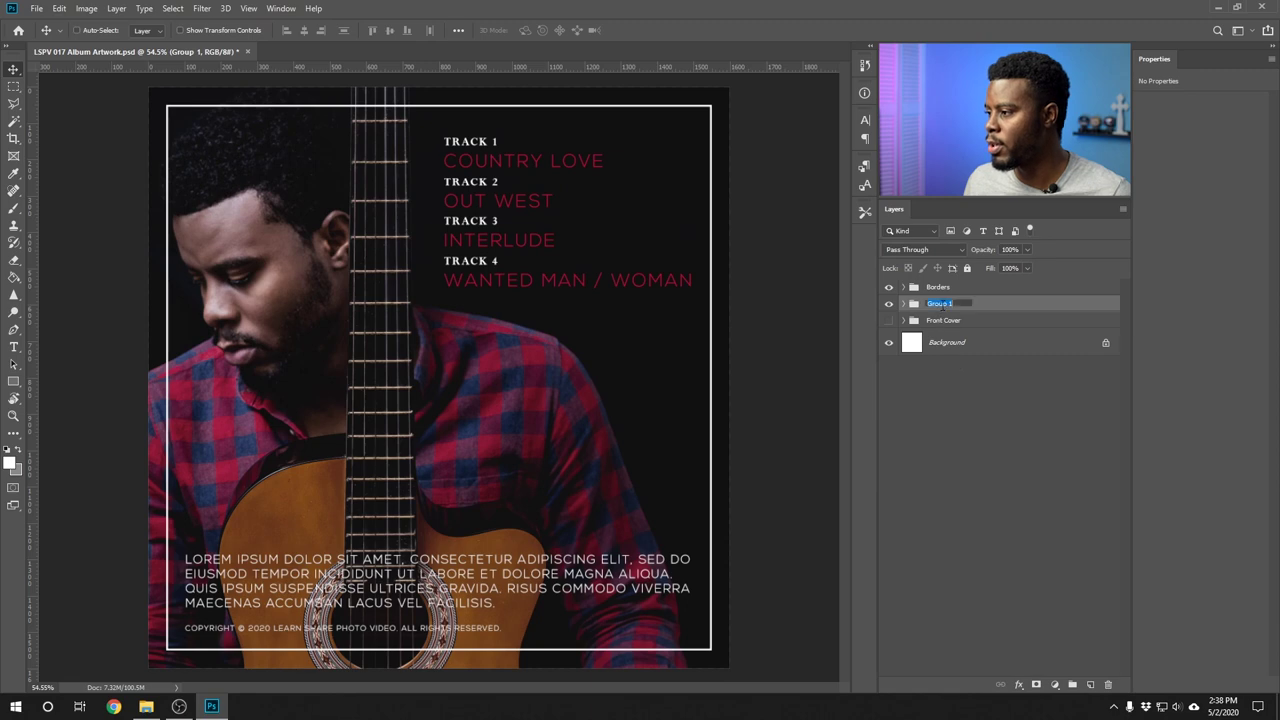
{"action": "type", "text": "Back C"}
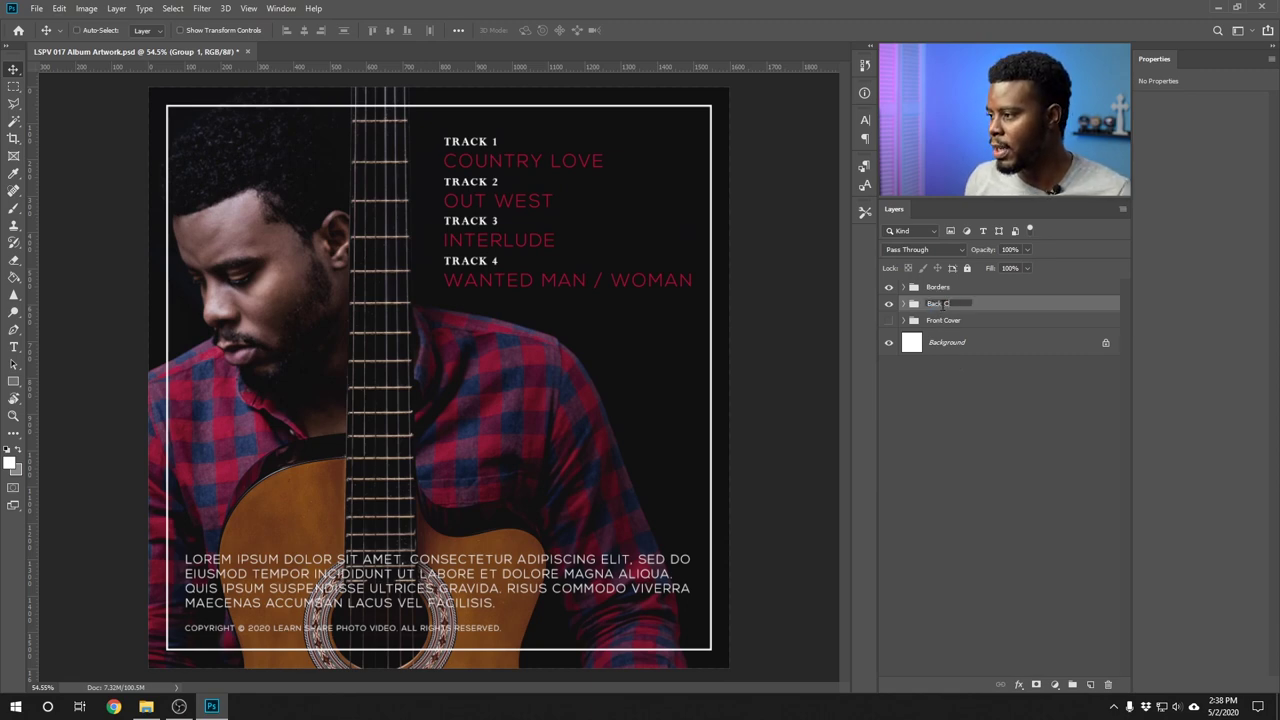
{"action": "key", "text": "Return"}
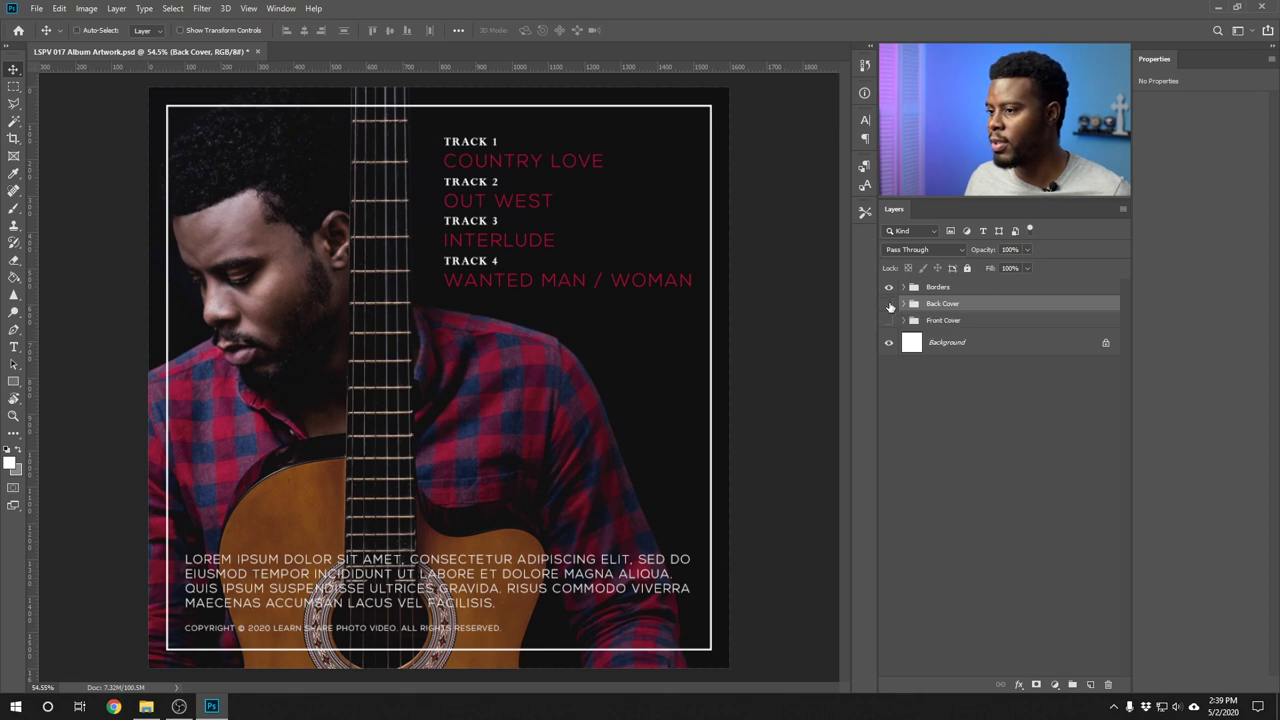
- Hide the Back Cover group and switch the ruler units from pixels to inches
{"action": "left_click", "coordinate": [889, 305]}
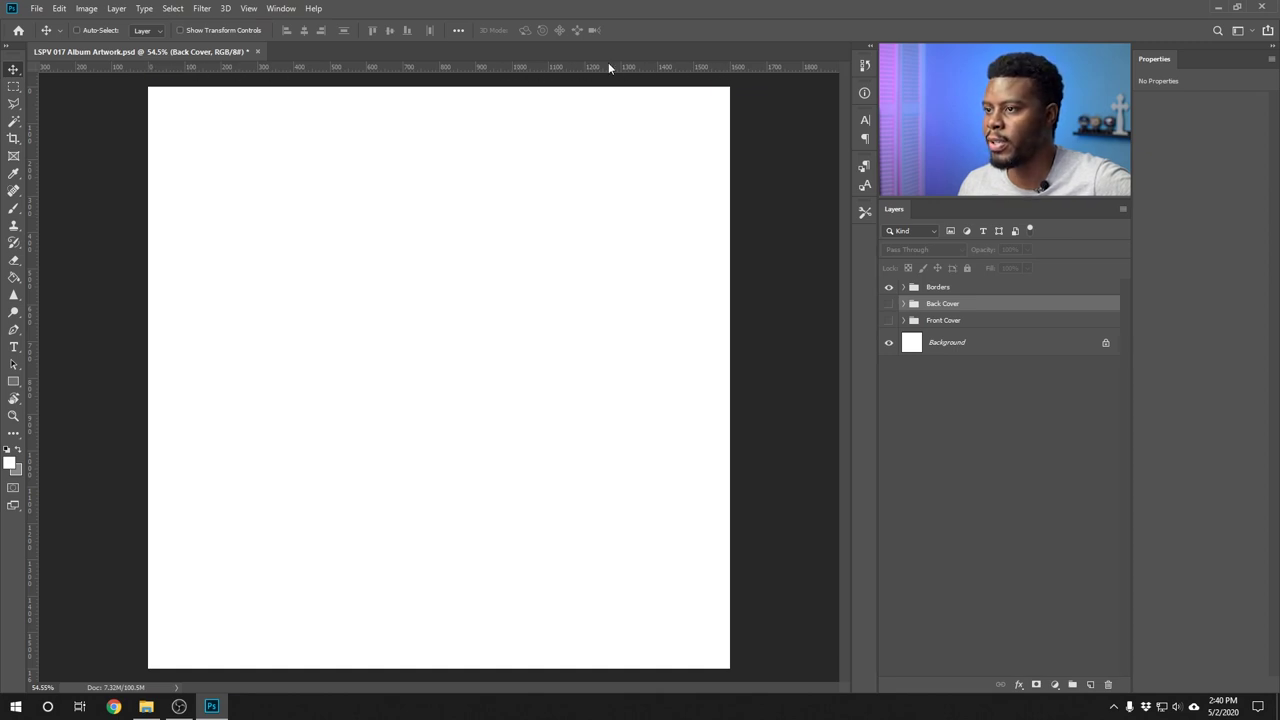
{"action": "right_click", "coordinate": [426, 67]}
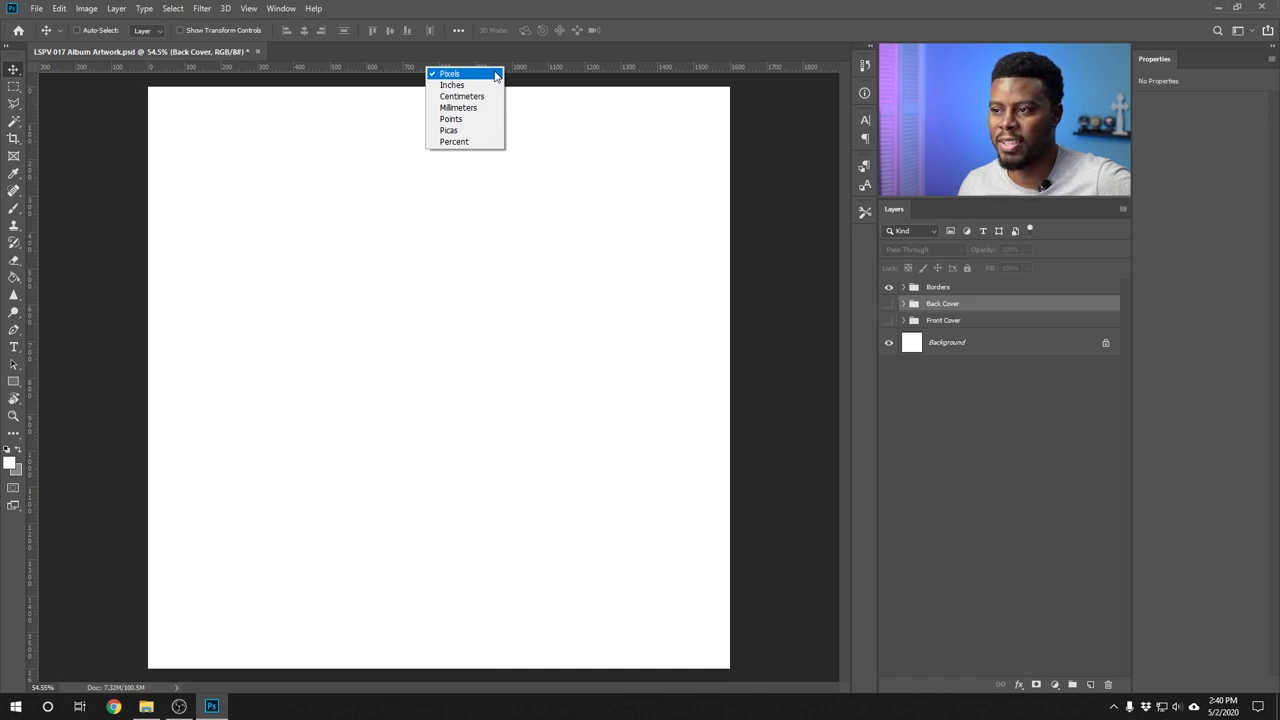
{"action": "left_click", "coordinate": [486, 85]}
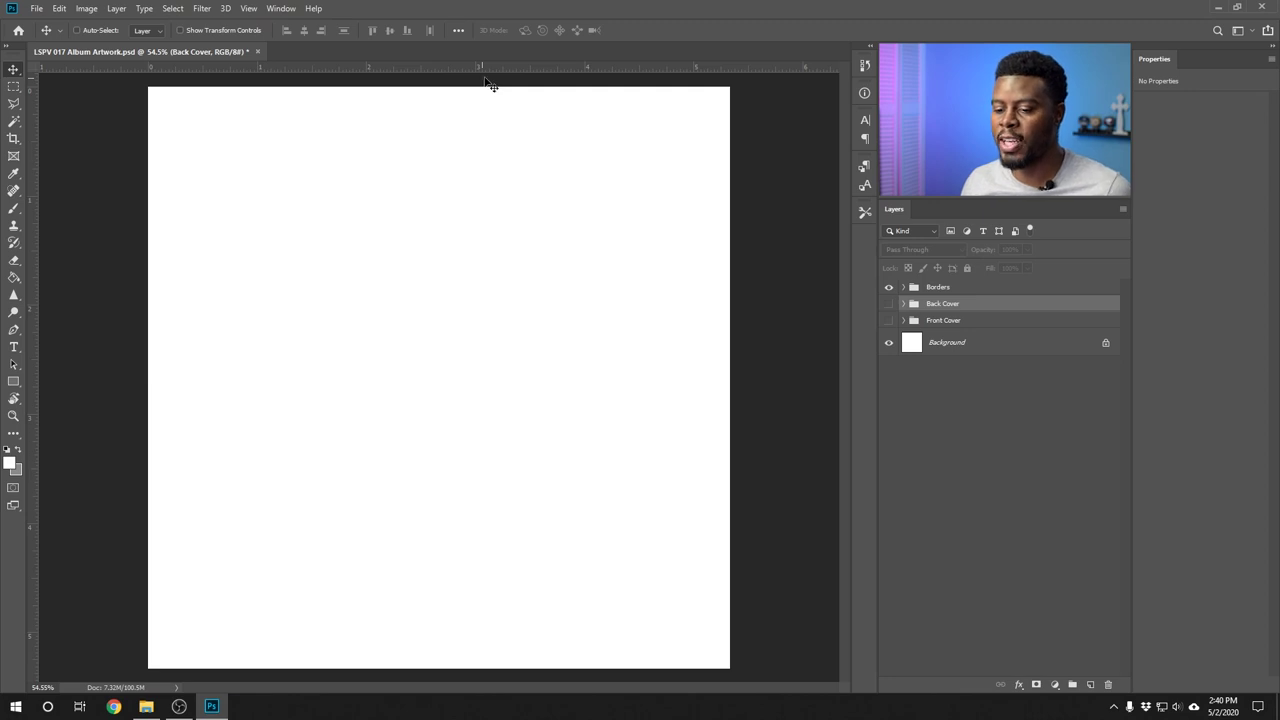
- Place the photo LSPV 017 BTS Music Album 009 from the LSPV 017 folder in File Explorer, scaled to 56.67%
{"action": "left_click", "coordinate": [147, 707]}
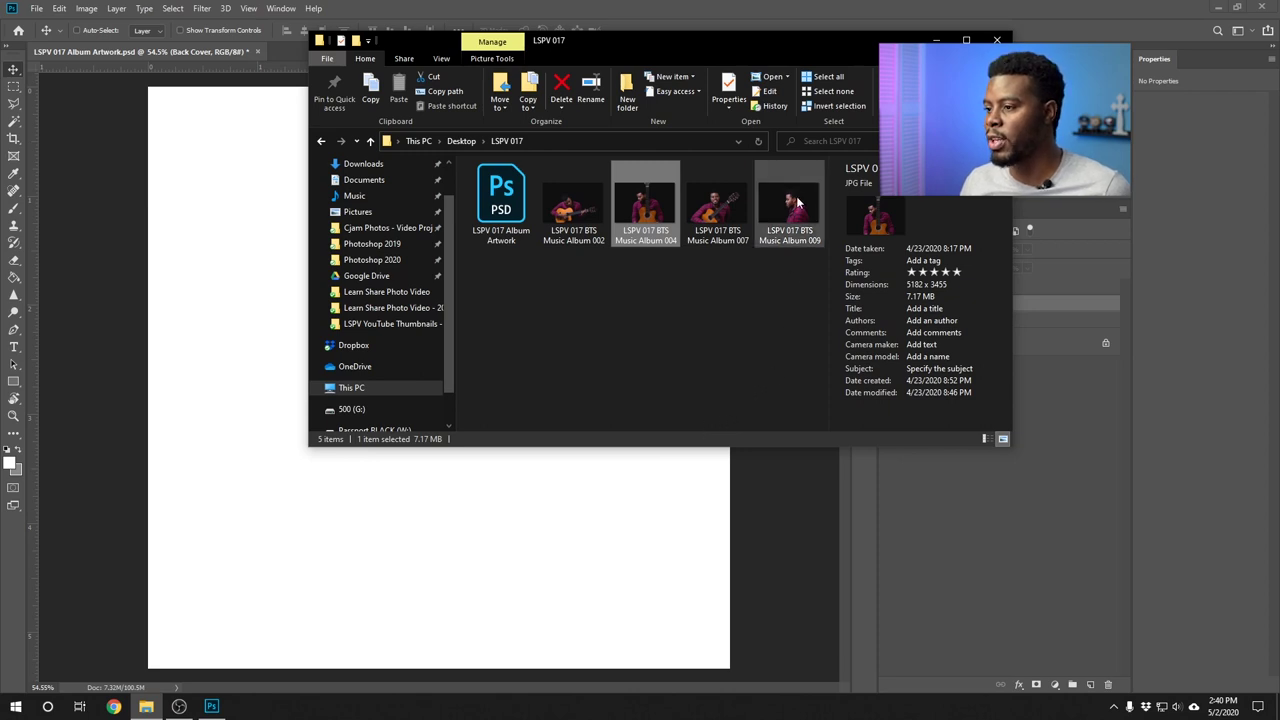
{"action": "left_click_drag", "start_coordinate": [797, 203], "coordinate": [473, 525]}
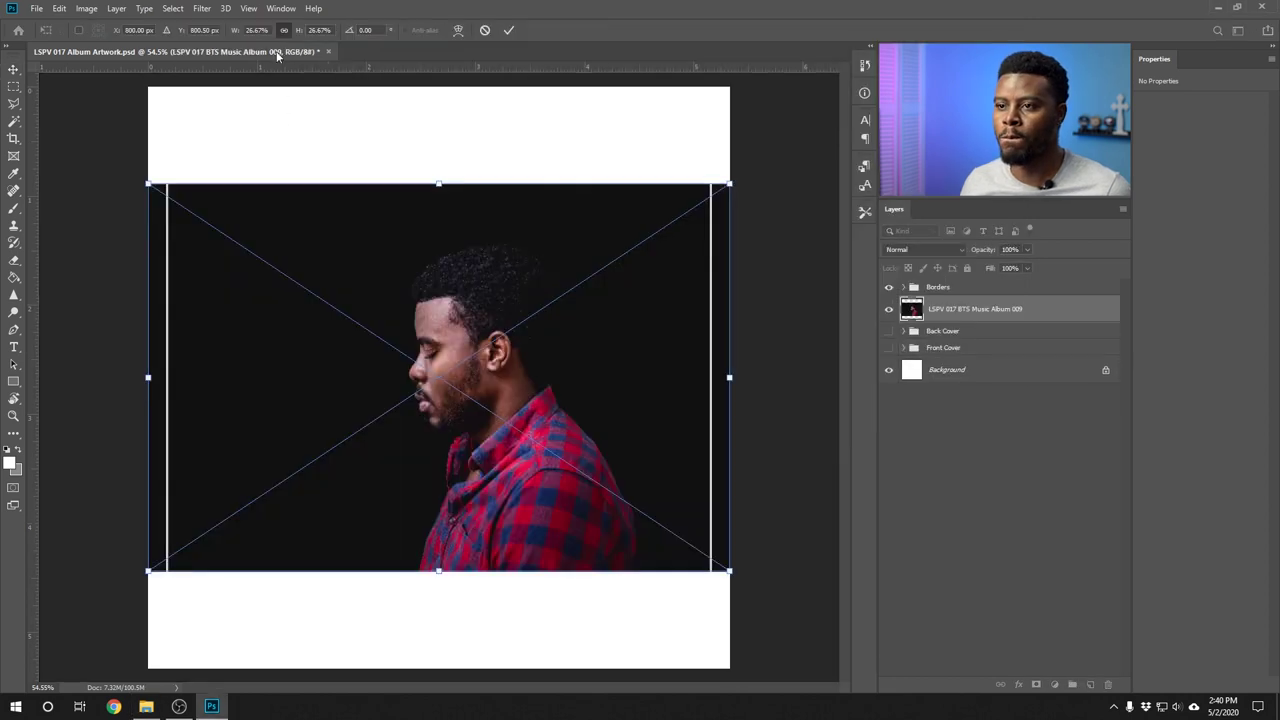
{"action": "type", "text": "46.67"}
{"action": "key", "text": "Return"}
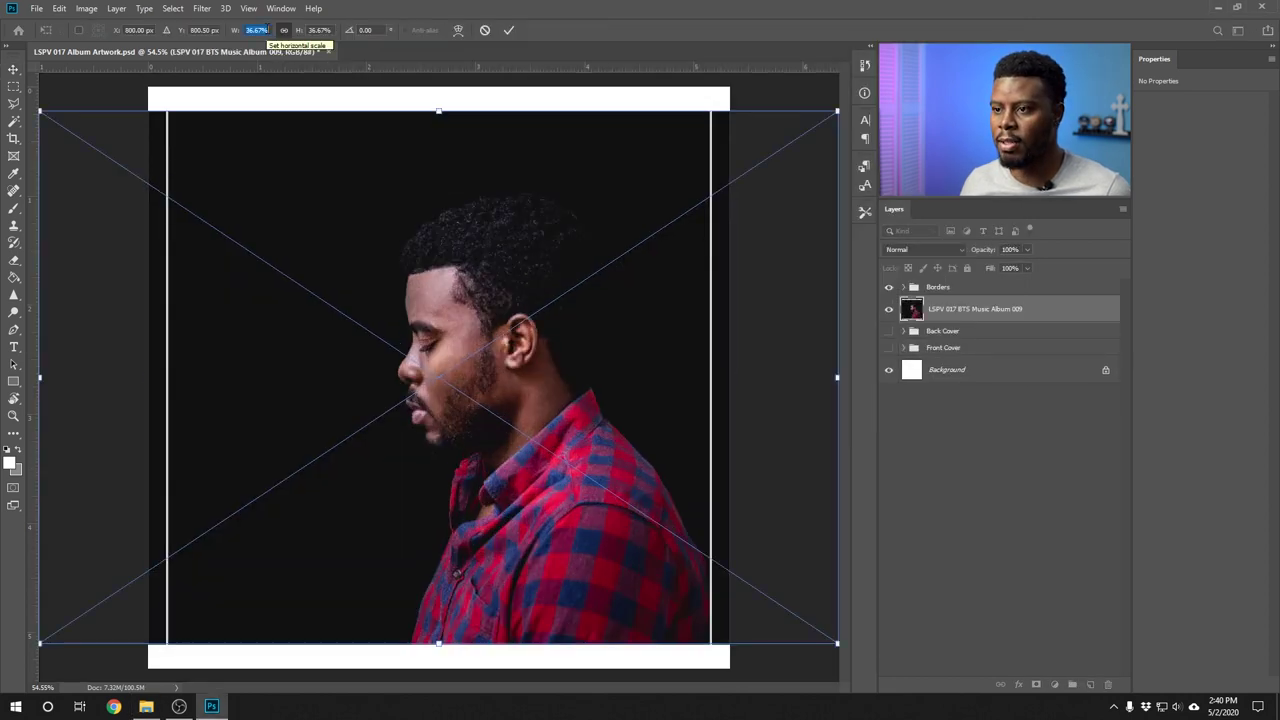
{"action": "key", "text": "shift+Up"}
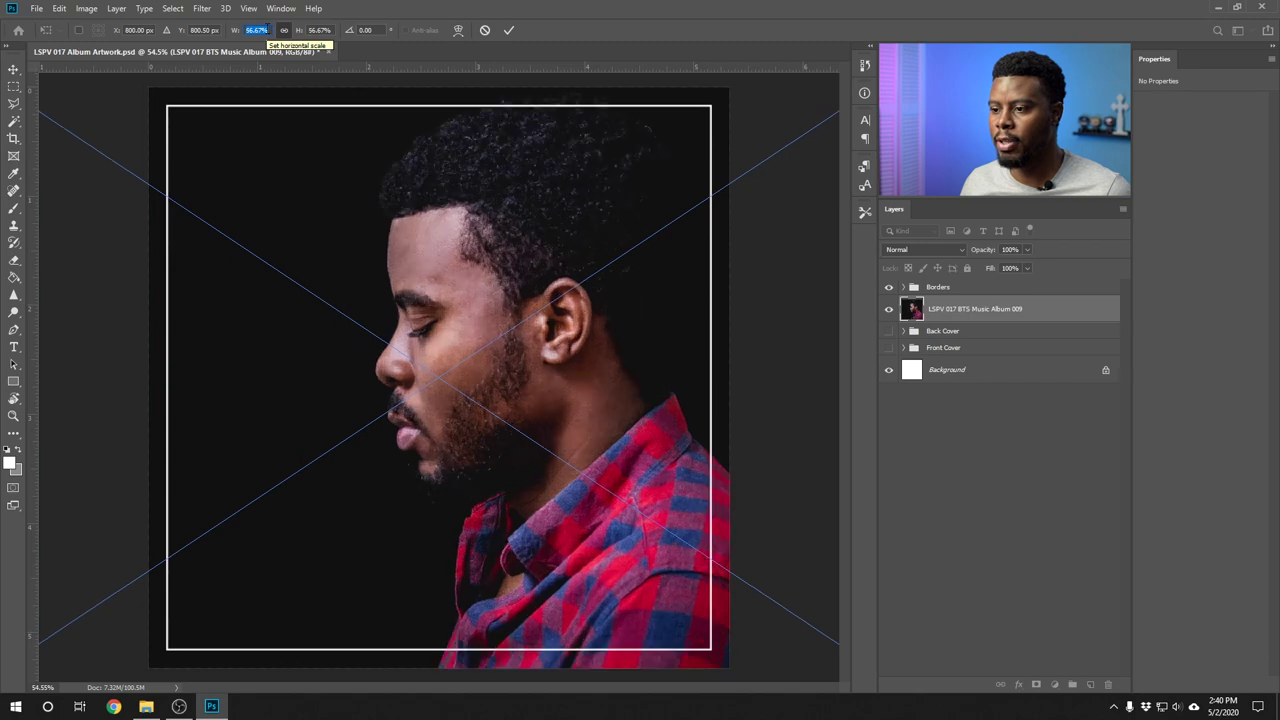
{"action": "left_click", "coordinate": [262, 31]}
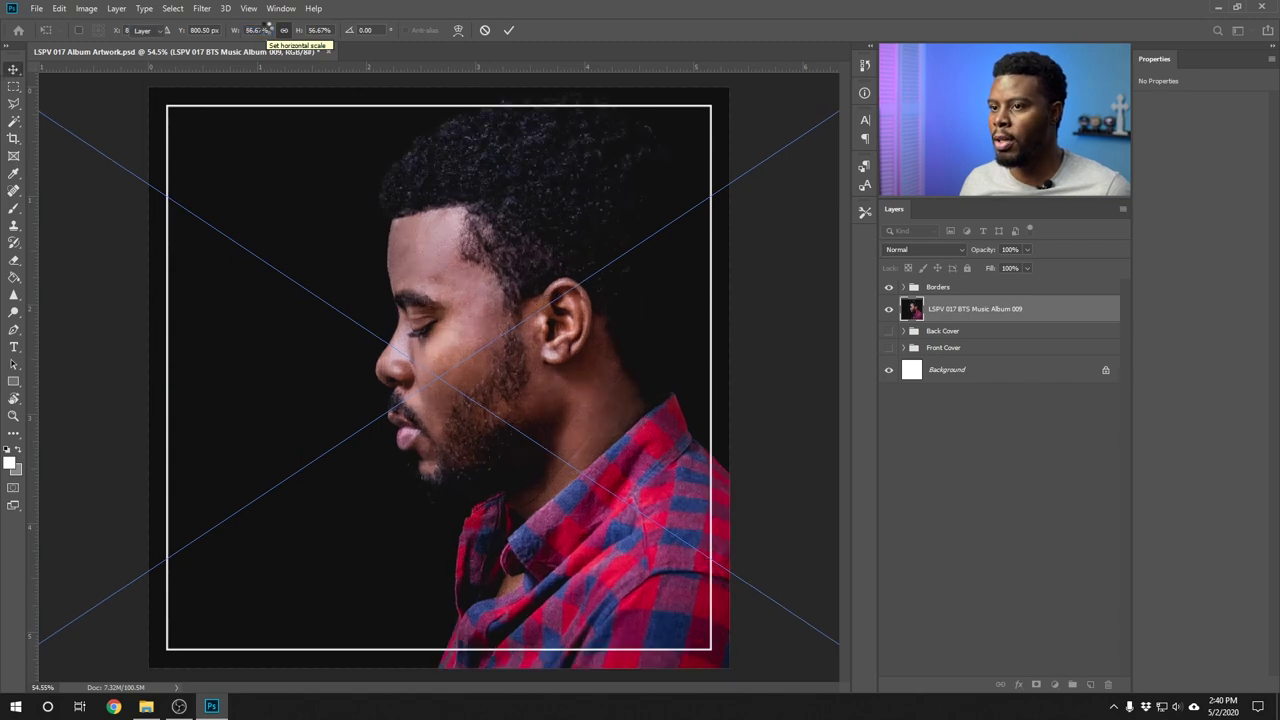
{"action": "key", "text": "Return"}
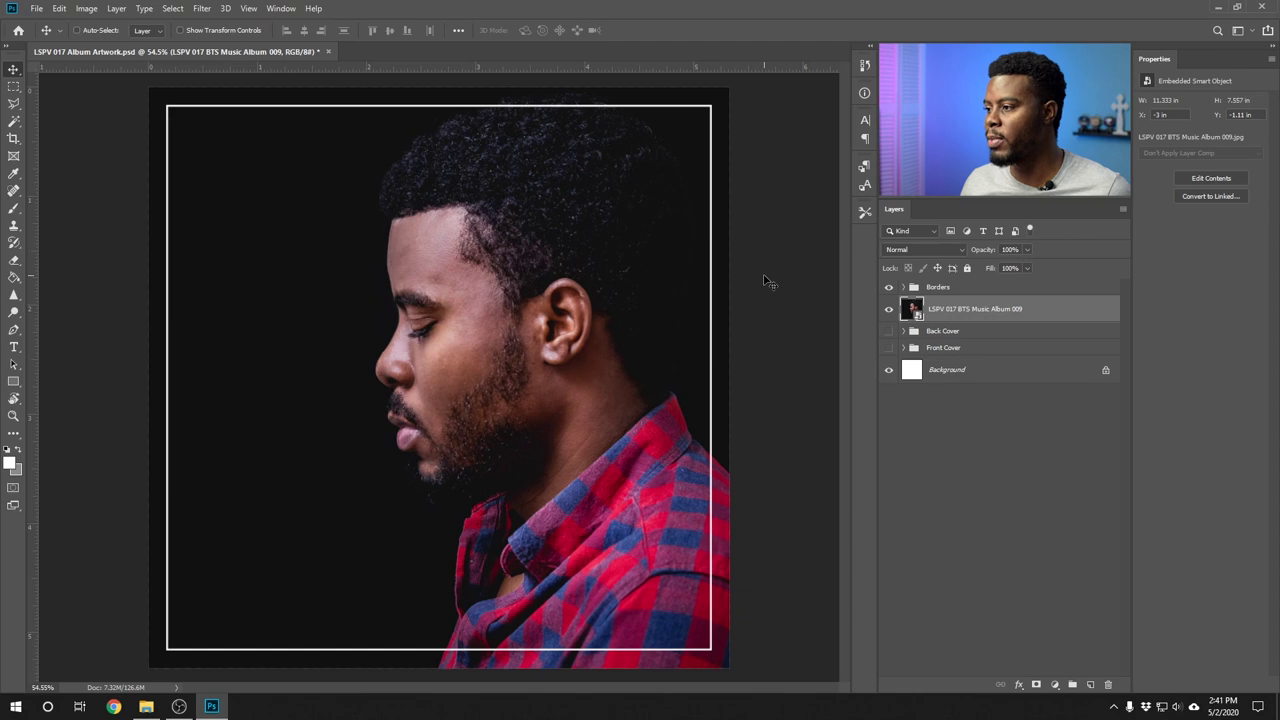
- Hide the Borders group and move it below the newly placed profile photo layer
{"action": "left_click", "coordinate": [888, 287]}
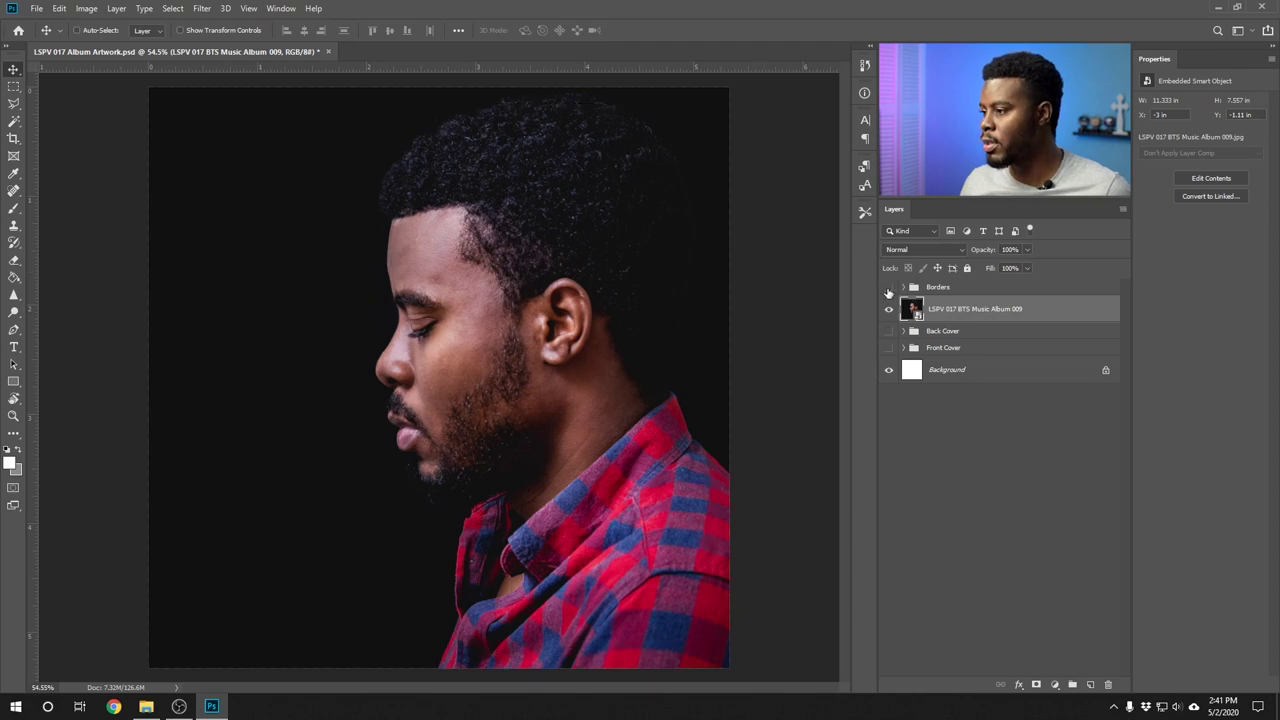
{"action": "left_click", "coordinate": [944, 292]}
{"action": "left_click_drag", "start_coordinate": [912, 276], "coordinate": [940, 320]}
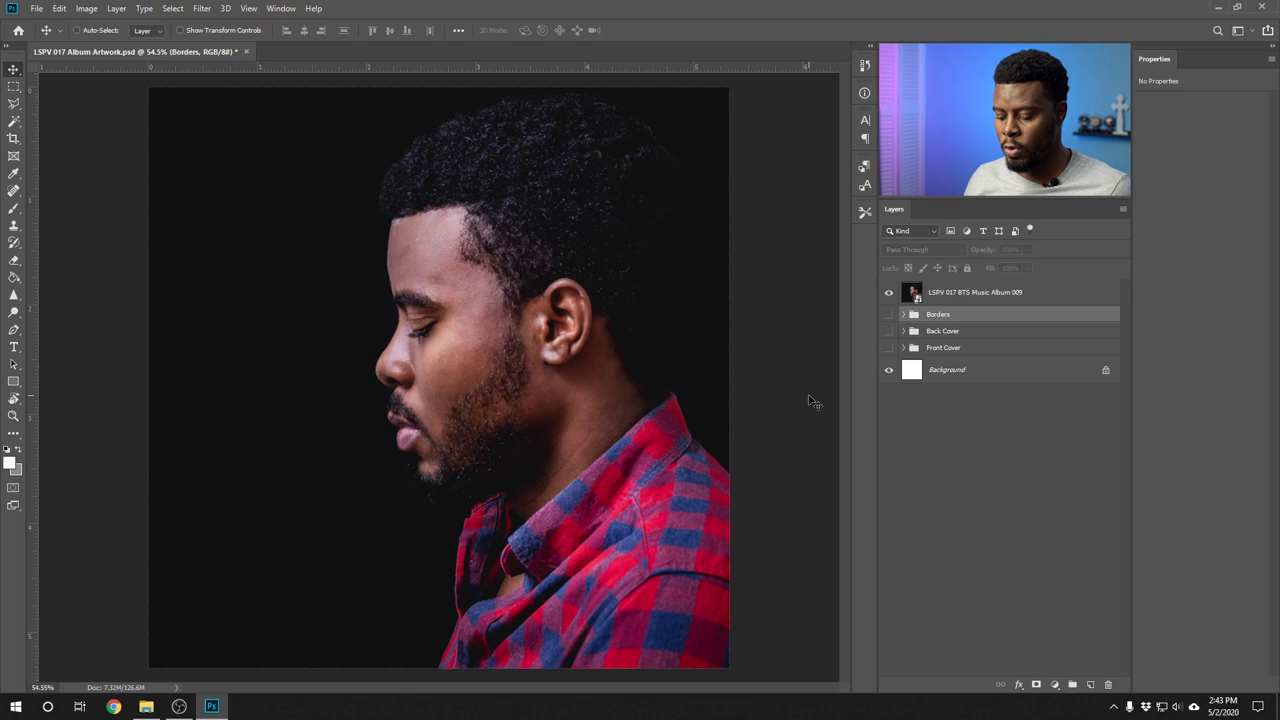
- Draw a white-filled circle about 1551 px in diameter across nearly the whole canvas with the Ellipse tool
{"action": "key", "text": "u"}
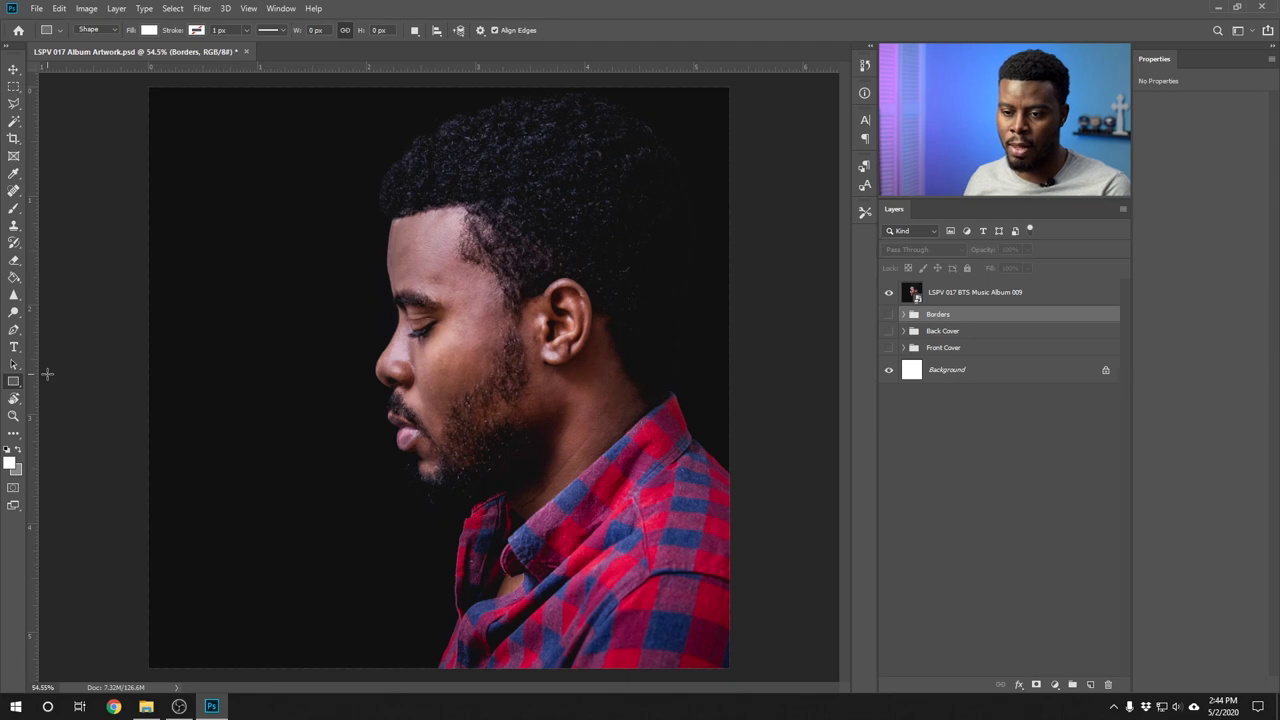
{"action": "key", "text": "shift+u"}
{"action": "key", "text": "shift+u"}
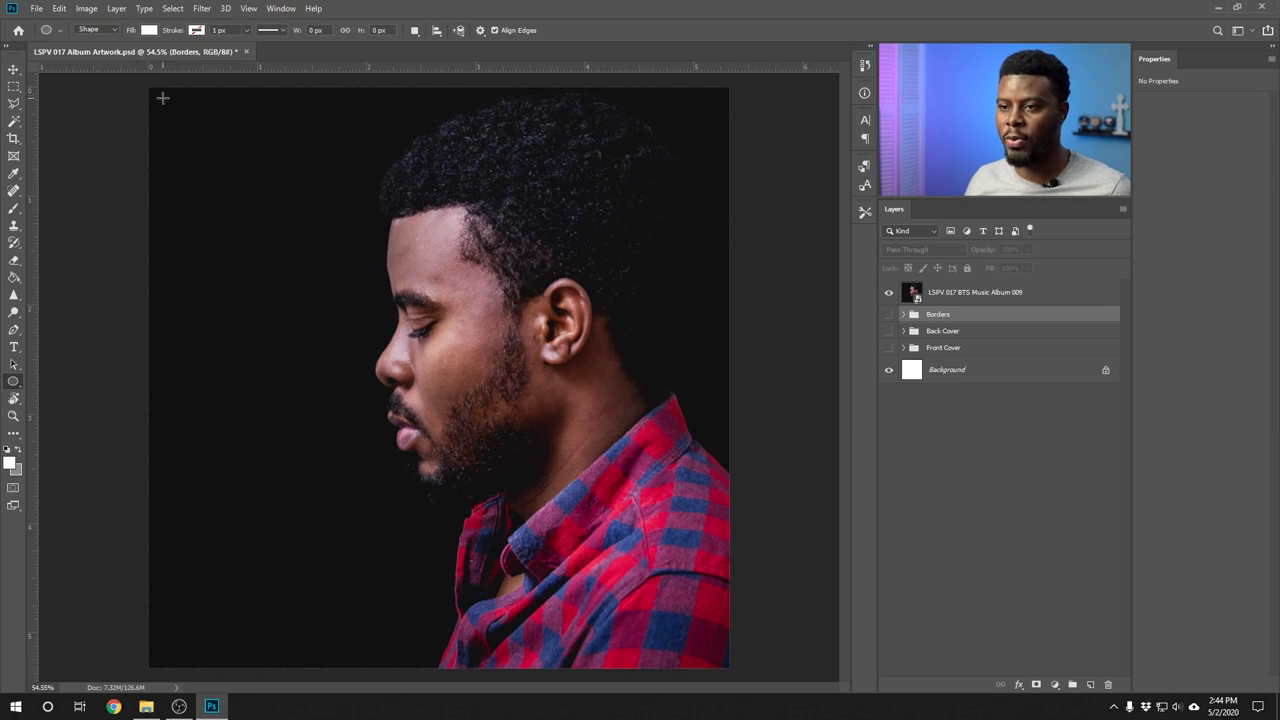
{"action": "left_click_drag", "start_coordinate": [162, 97], "coordinate": [729, 658]}
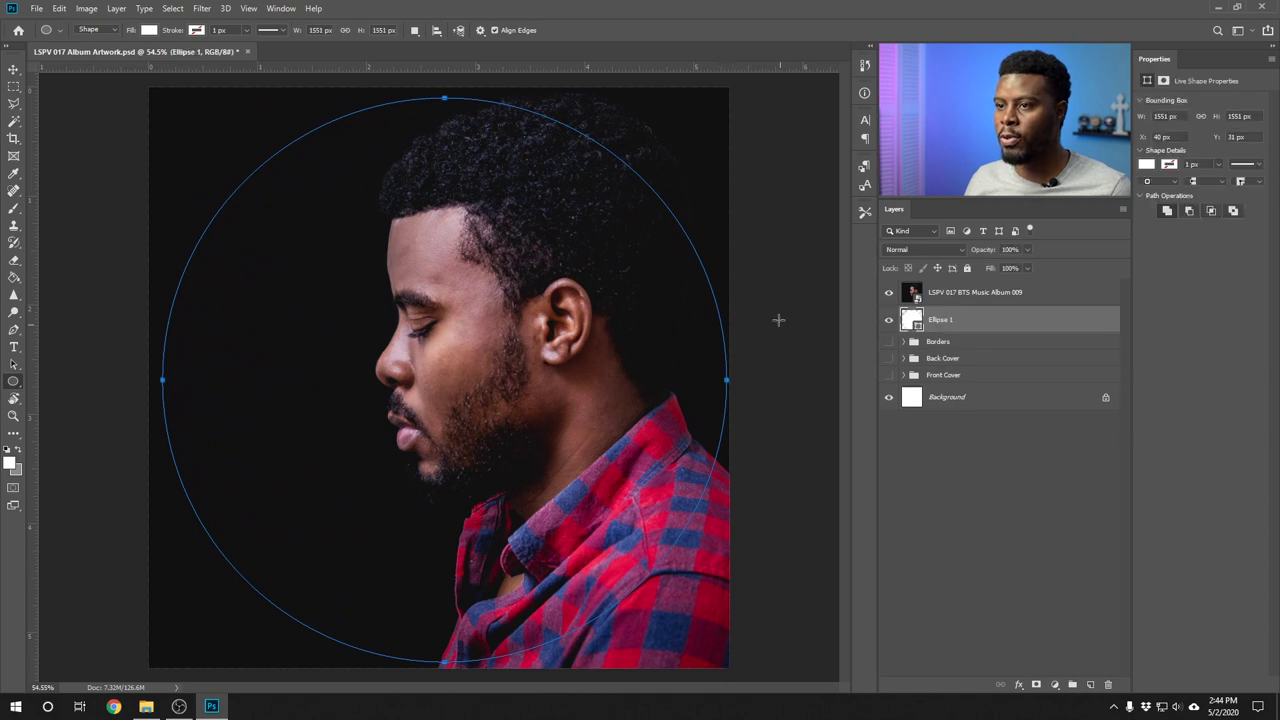
- Switch the circle's width and height units to inches and set its linked dimensions to 4.7 in
{"action": "left_click", "coordinate": [345, 31]}
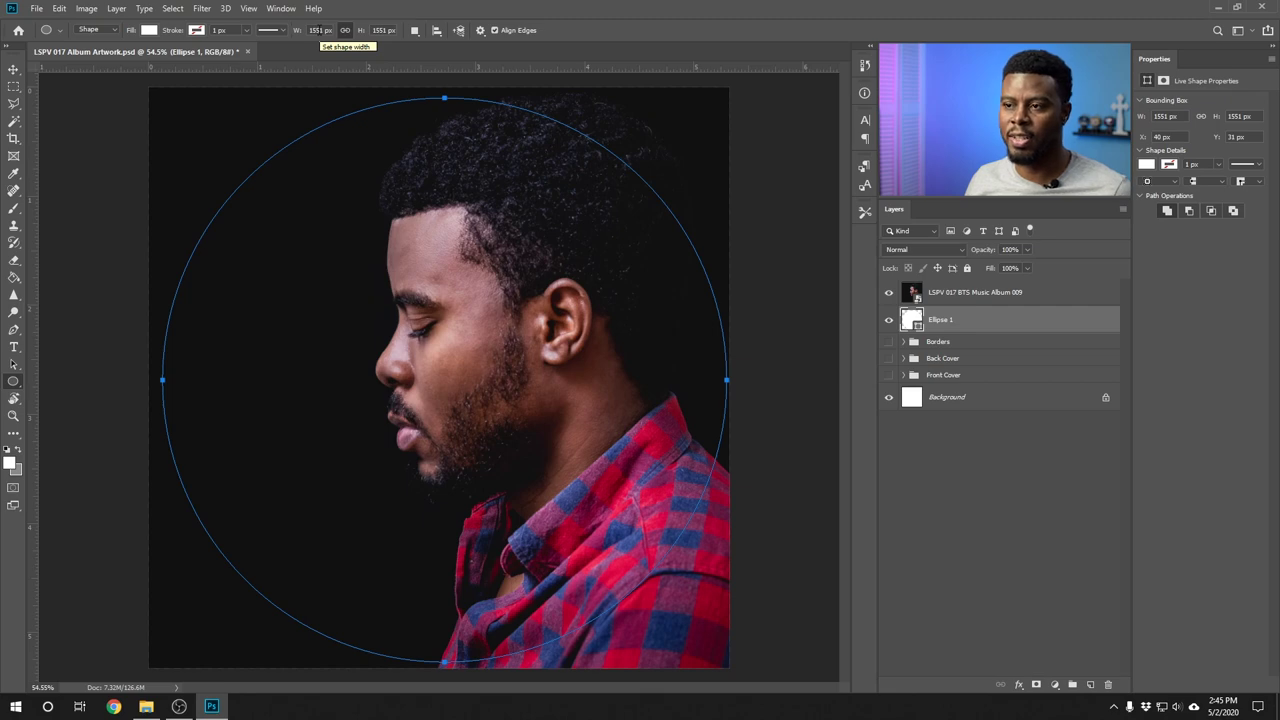
{"action": "right_click", "coordinate": [319, 31]}
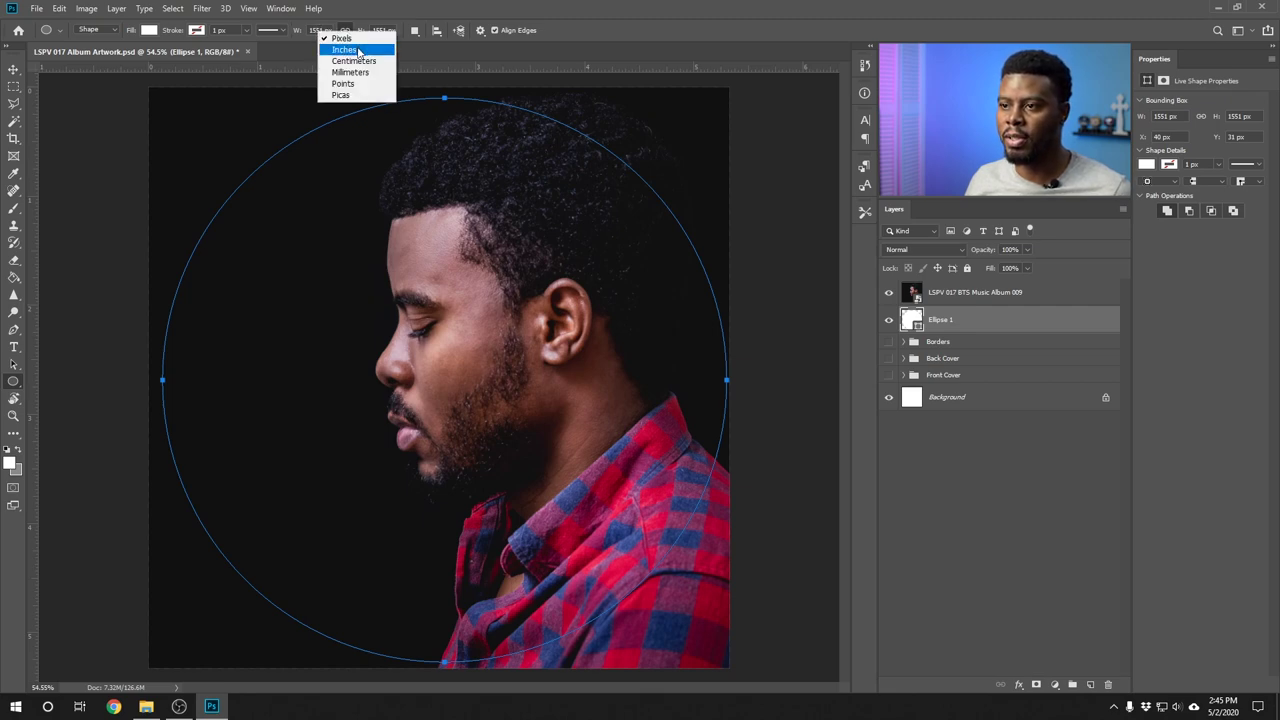
{"action": "left_click", "coordinate": [357, 50]}
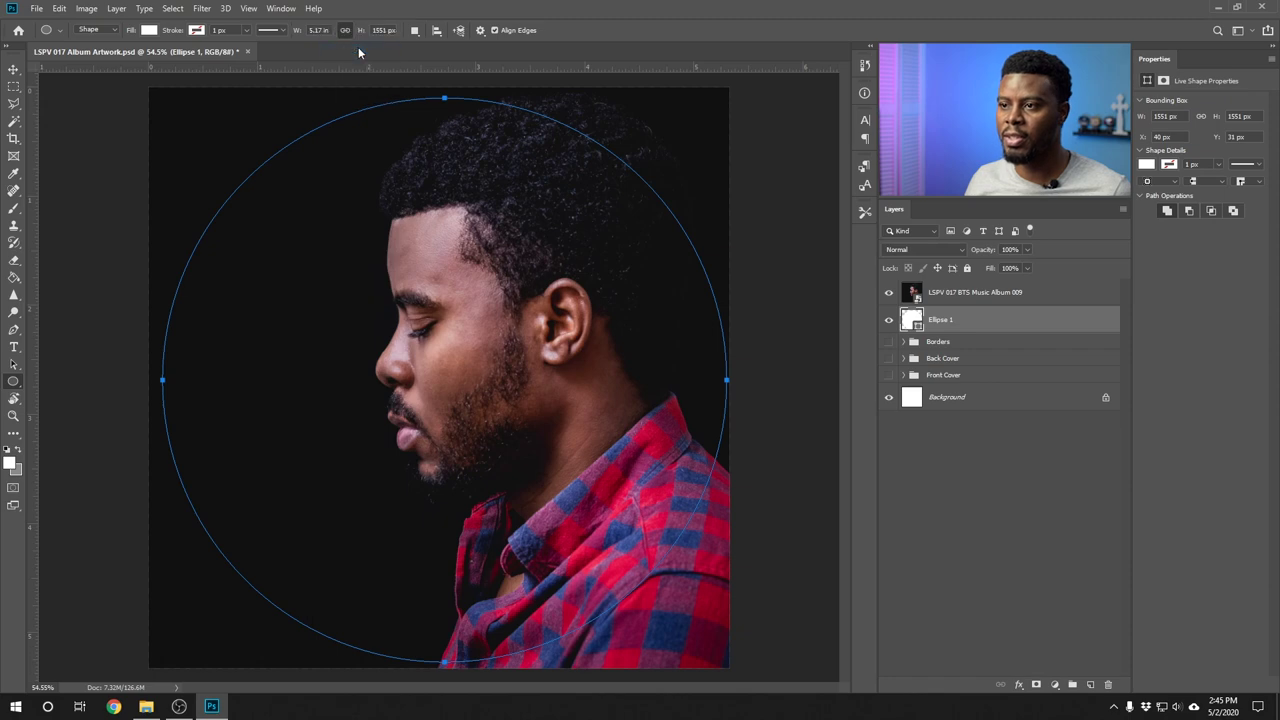
{"action": "right_click", "coordinate": [378, 31]}
{"action": "left_click", "coordinate": [403, 50]}
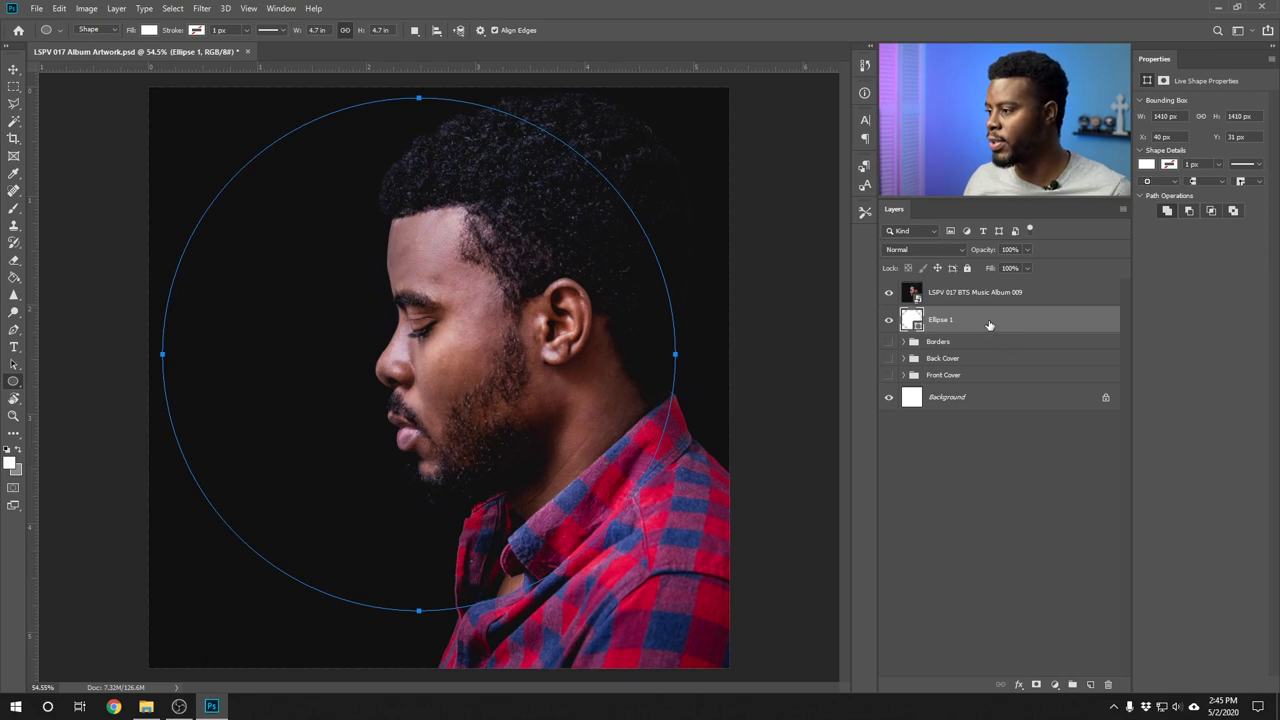
- Center the circle horizontally and vertically on the Background layer, and move its layer above the profile photo
{"action": "left_click", "coordinate": [1002, 403], "text": "ctrl"}
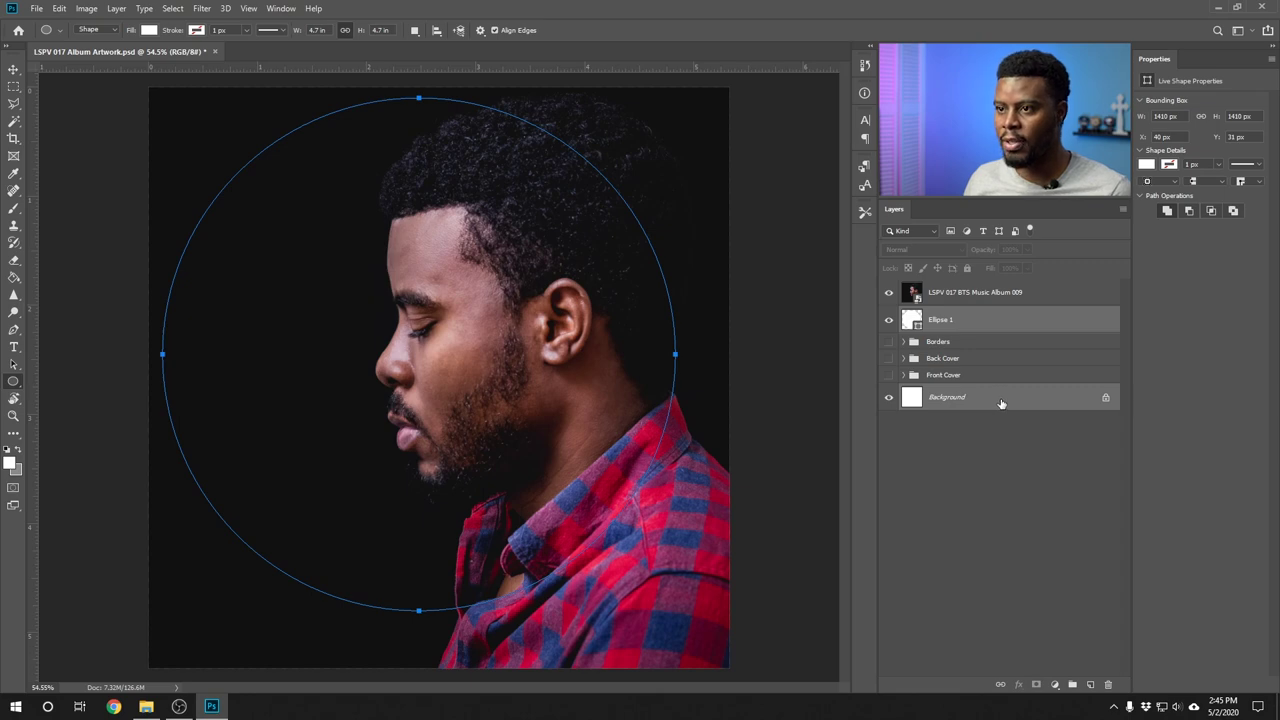
{"action": "key", "text": "v"}
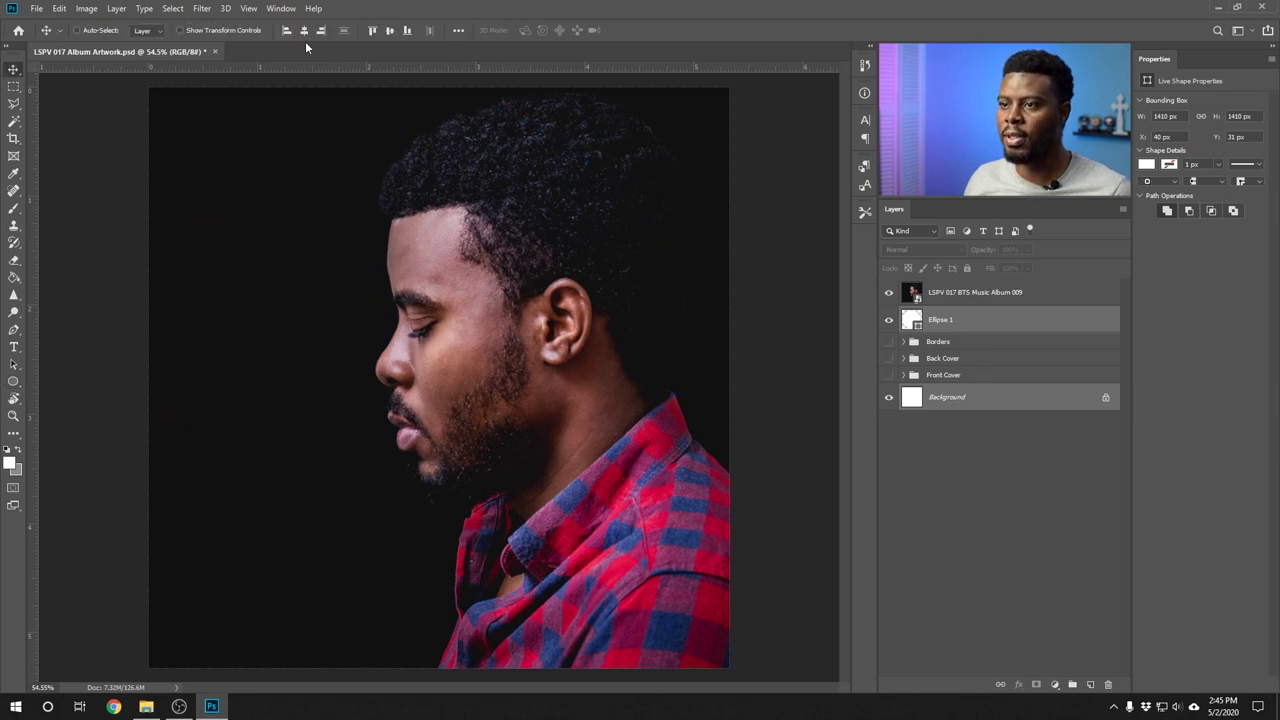
{"action": "left_click", "coordinate": [304, 31]}
{"action": "left_click", "coordinate": [389, 31]}
{"action": "left_click", "coordinate": [962, 327]}
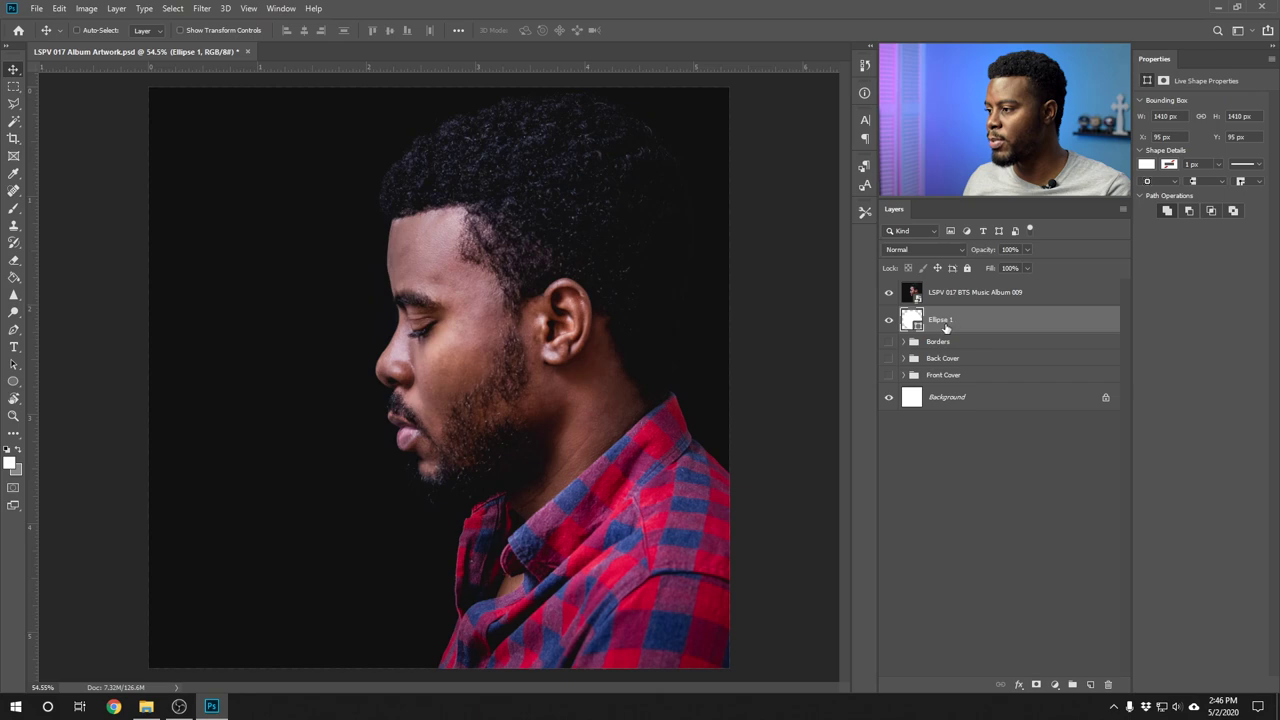
{"action": "left_click_drag", "start_coordinate": [943, 330], "coordinate": [946, 292]}
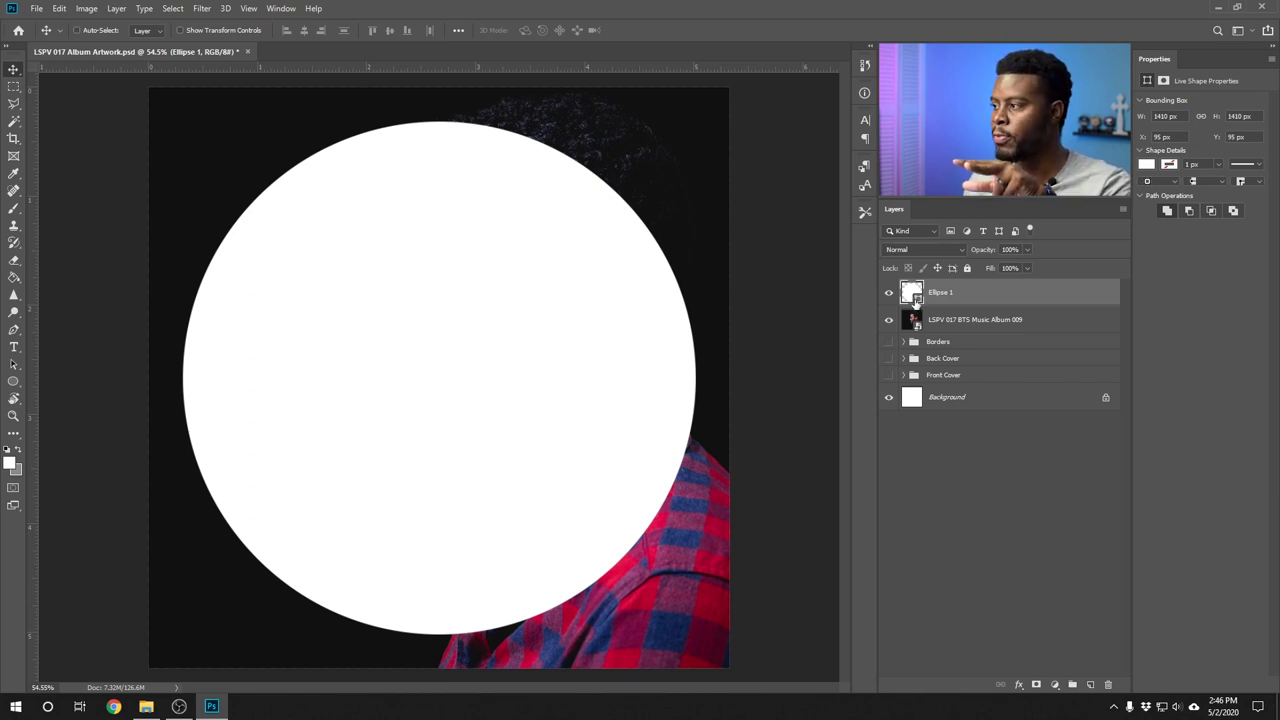
- Set the circle's fill to none and give it a white stroke
{"action": "key", "text": "u"}
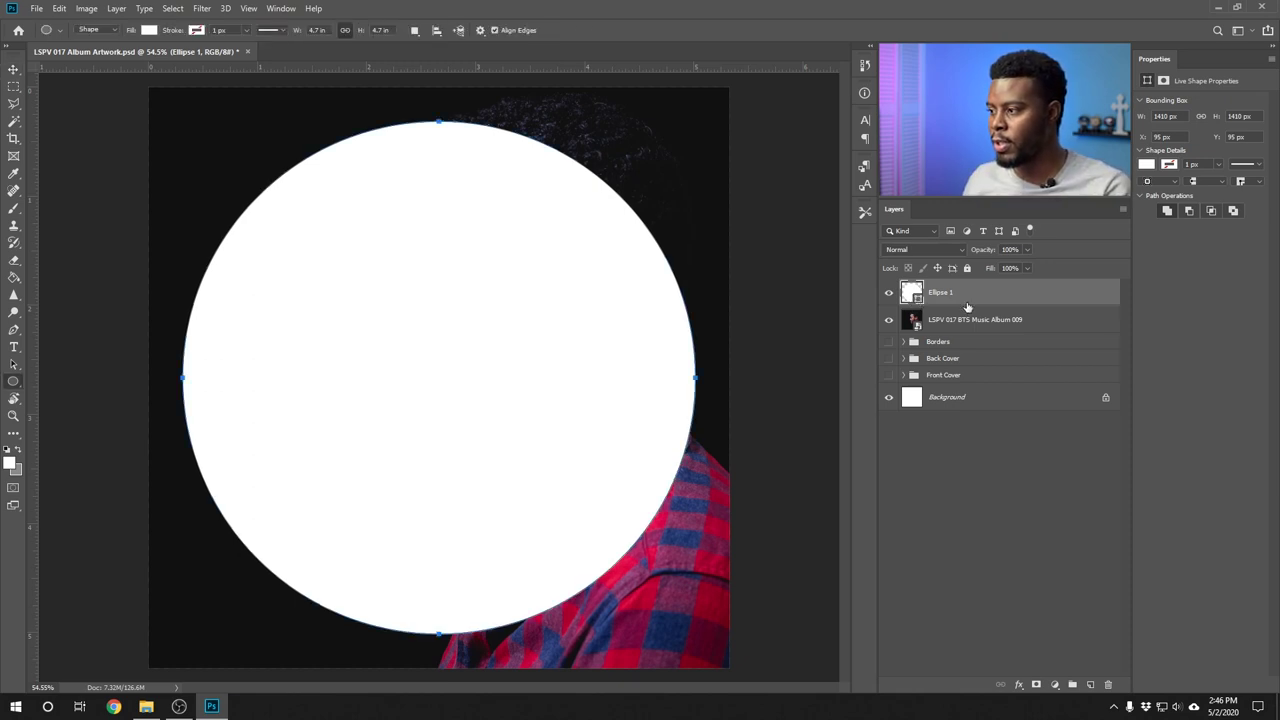
{"action": "left_click", "coordinate": [149, 30]}
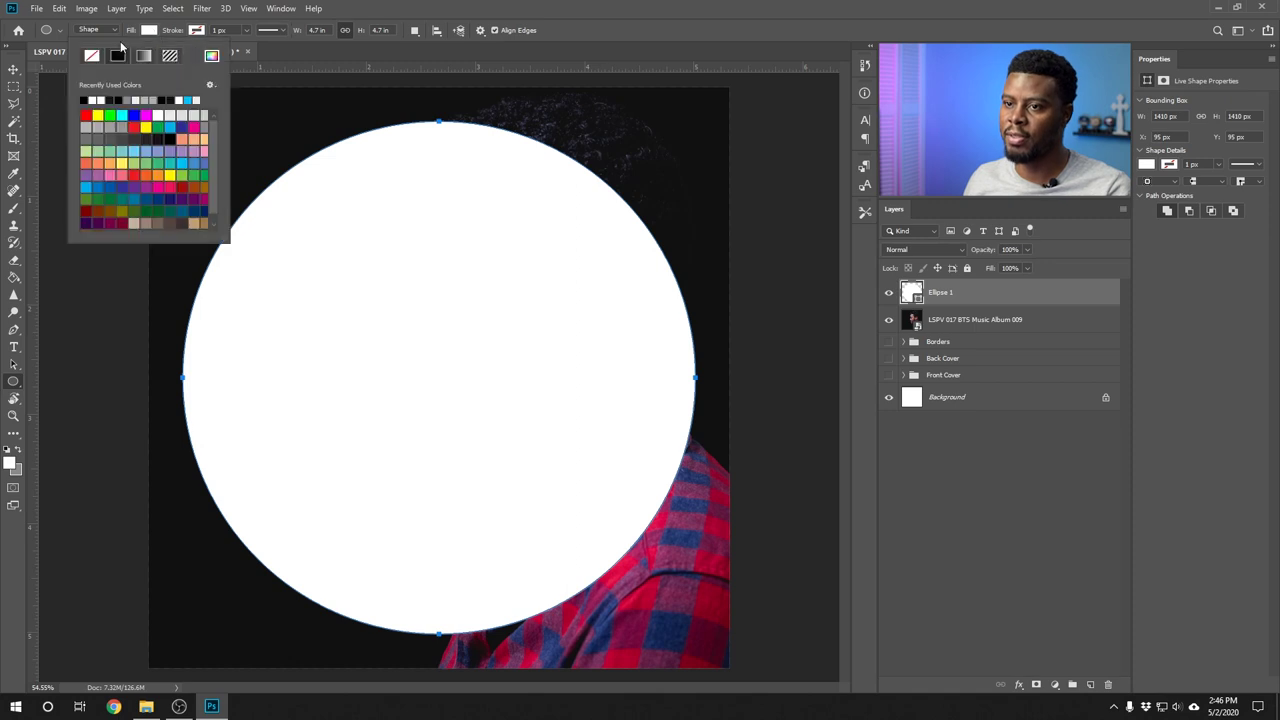
{"action": "left_click", "coordinate": [91, 55]}
{"action": "left_click", "coordinate": [194, 31]}
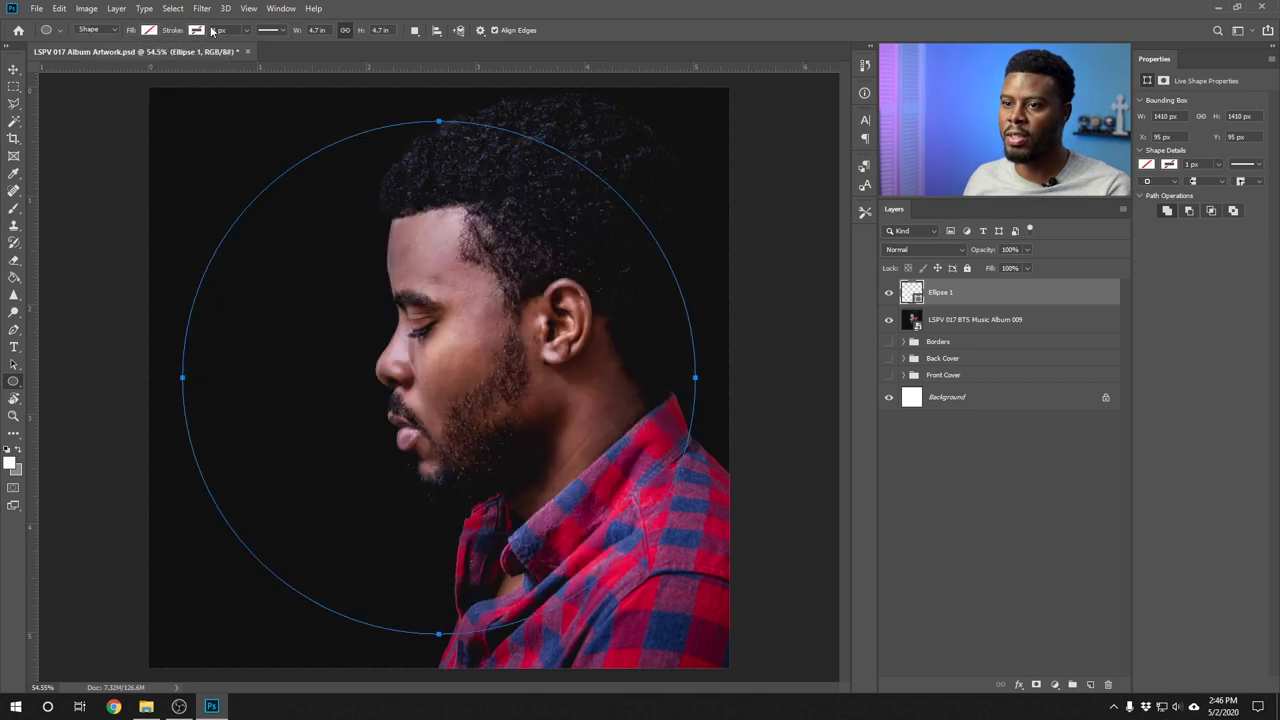
{"action": "left_click", "coordinate": [199, 31]}
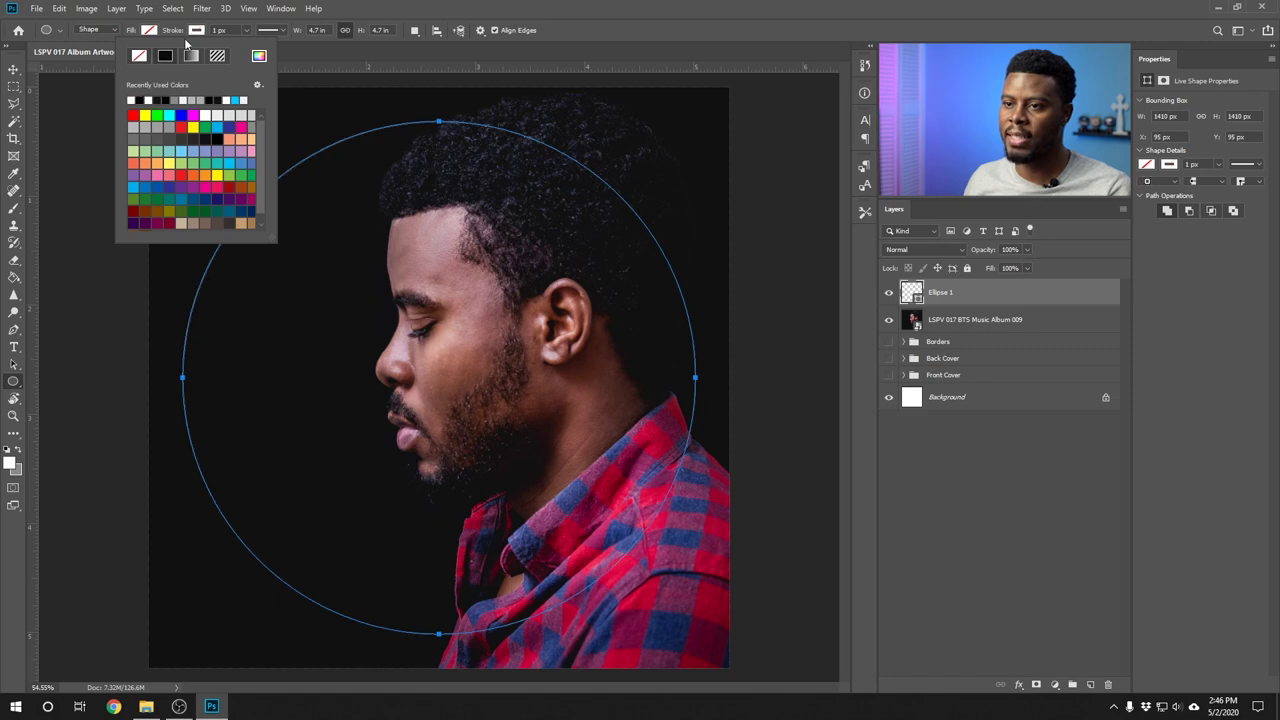
- Close the stroke options and select the profile photo layer with the Move tool to check the circle's outline
{"action": "left_click", "coordinate": [232, 30]}
{"action": "left_click", "coordinate": [222, 30]}
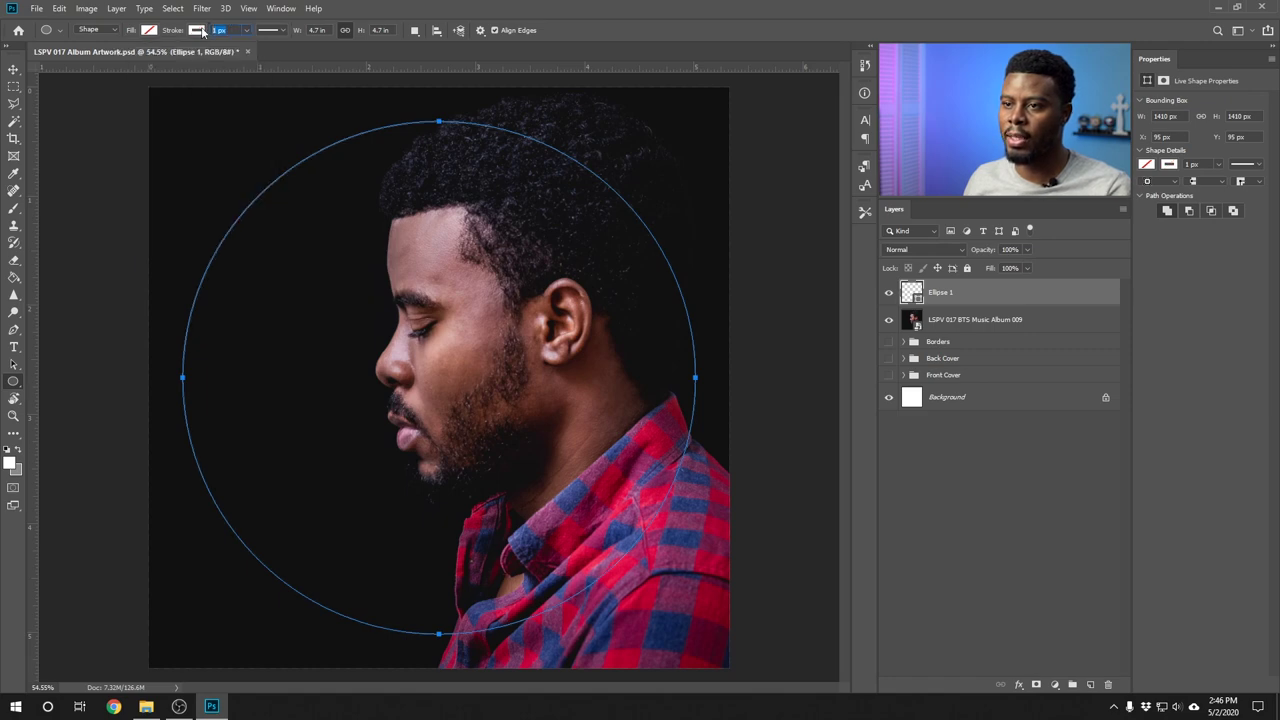
{"action": "left_click", "coordinate": [199, 30]}
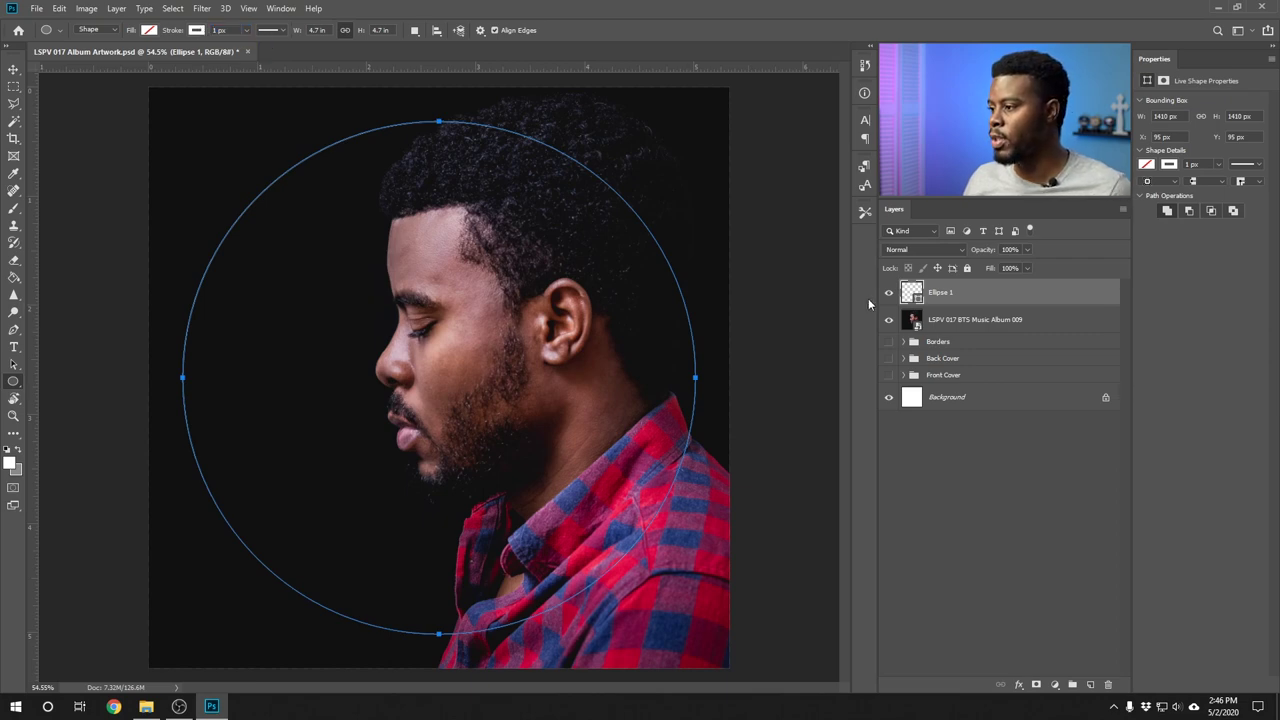
{"action": "left_click", "coordinate": [966, 320]}
{"action": "key", "text": "v"}
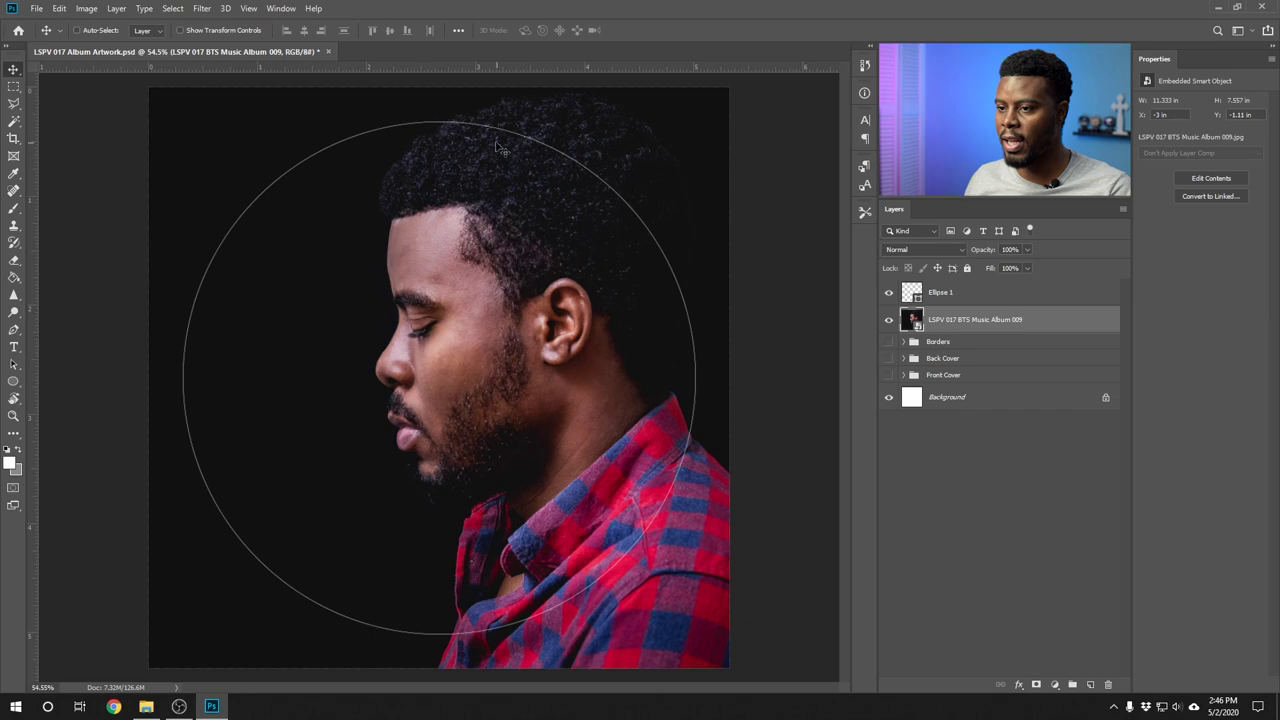
- Duplicate the circle layer and rename the original circle layer Full CD
{"action": "left_click", "coordinate": [946, 294]}
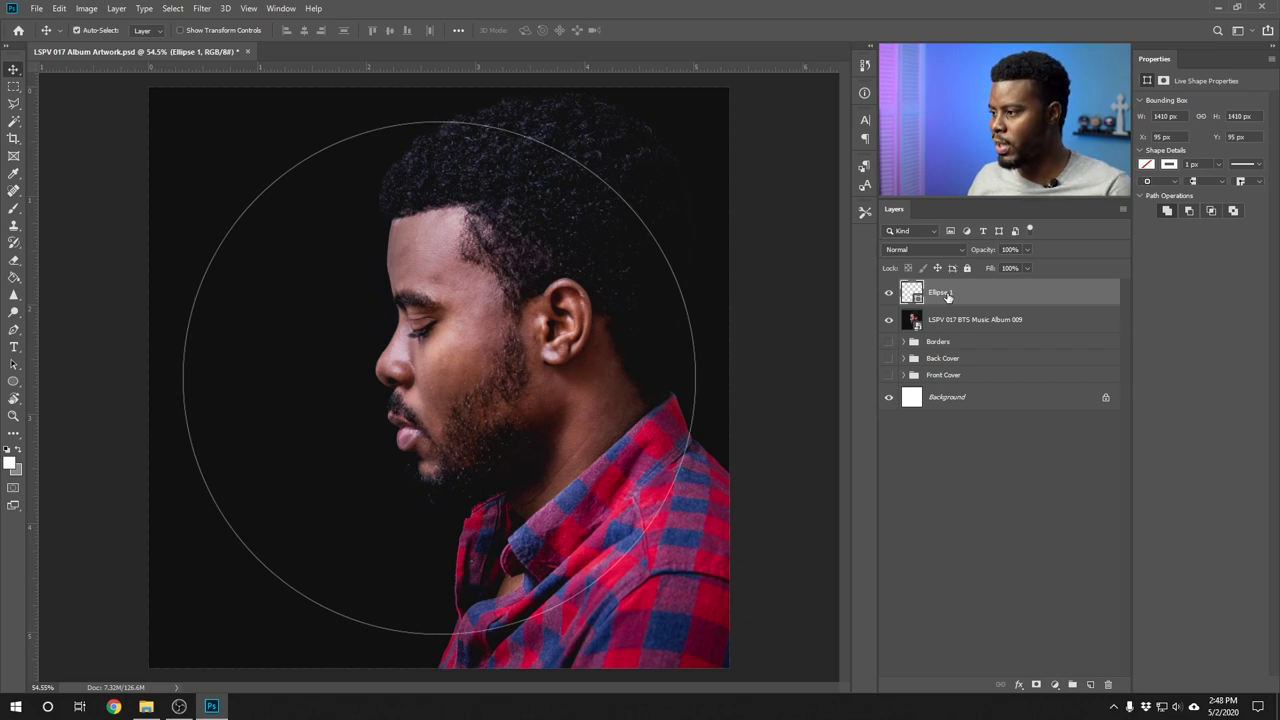
{"action": "key", "text": "ctrl+j"}
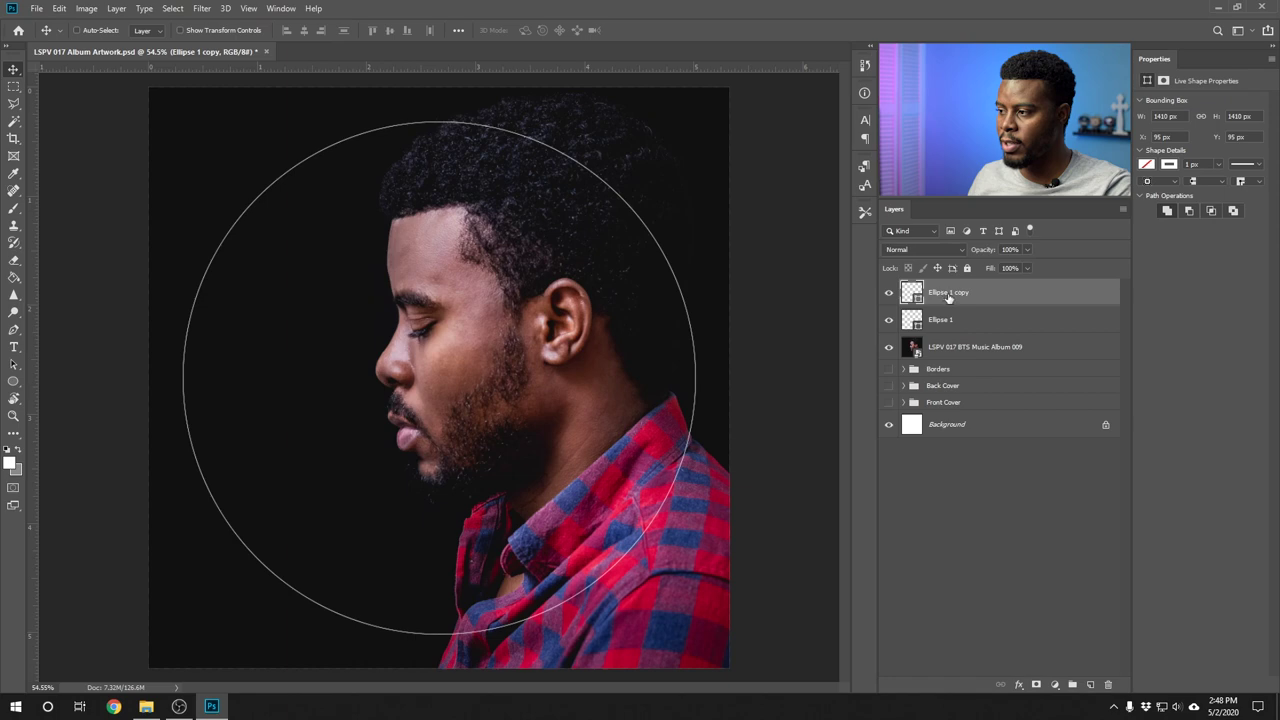
{"action": "double_click", "coordinate": [942, 320]}
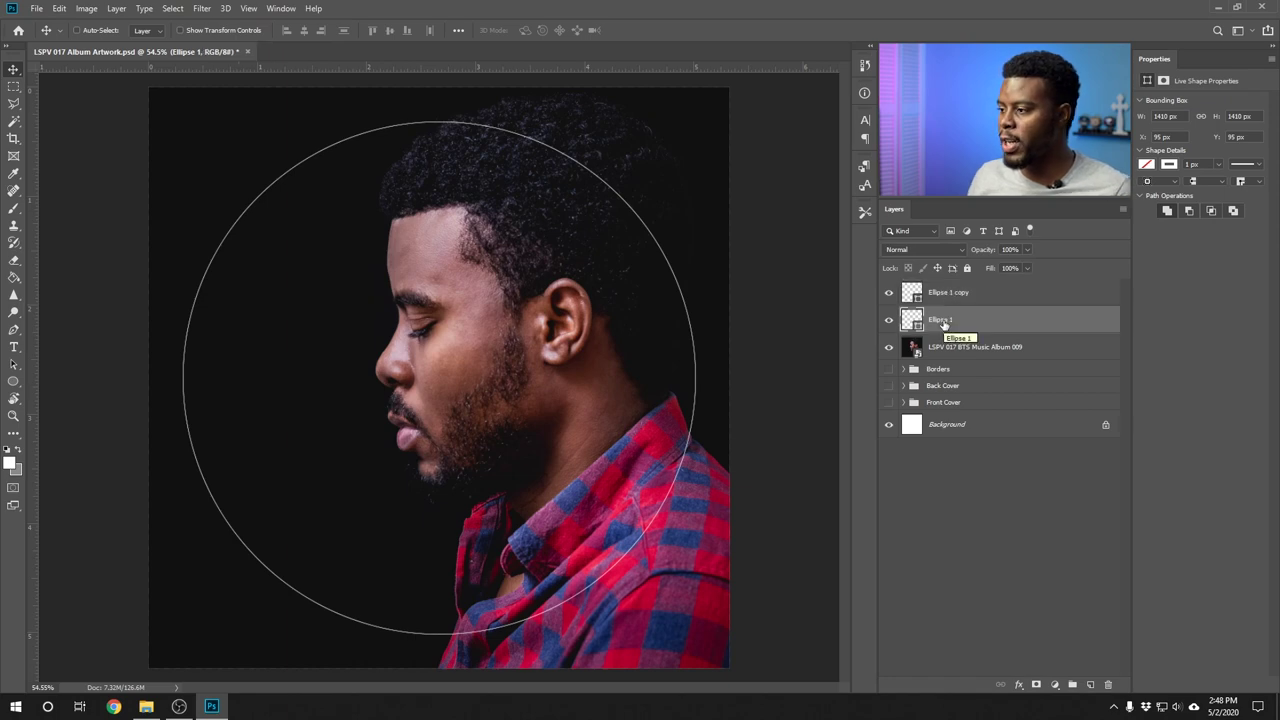
{"action": "type", "text": "Fu"}
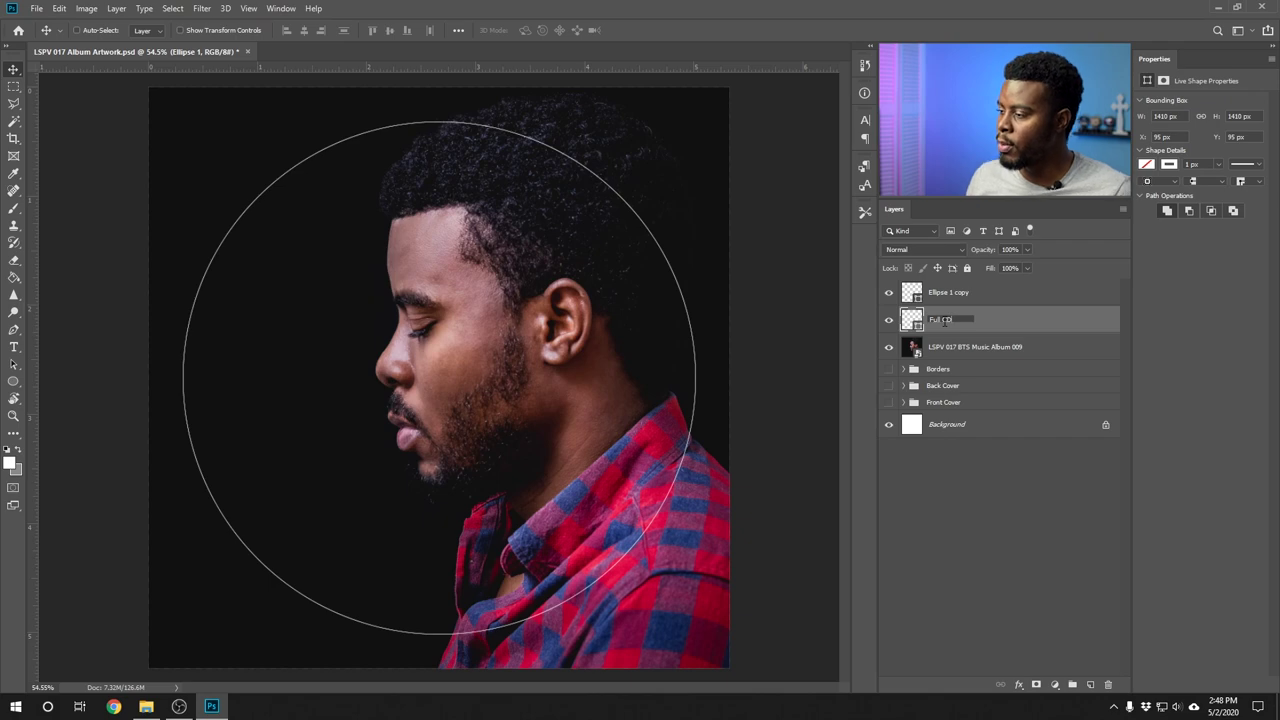
{"action": "type", "text": "ll CD"}
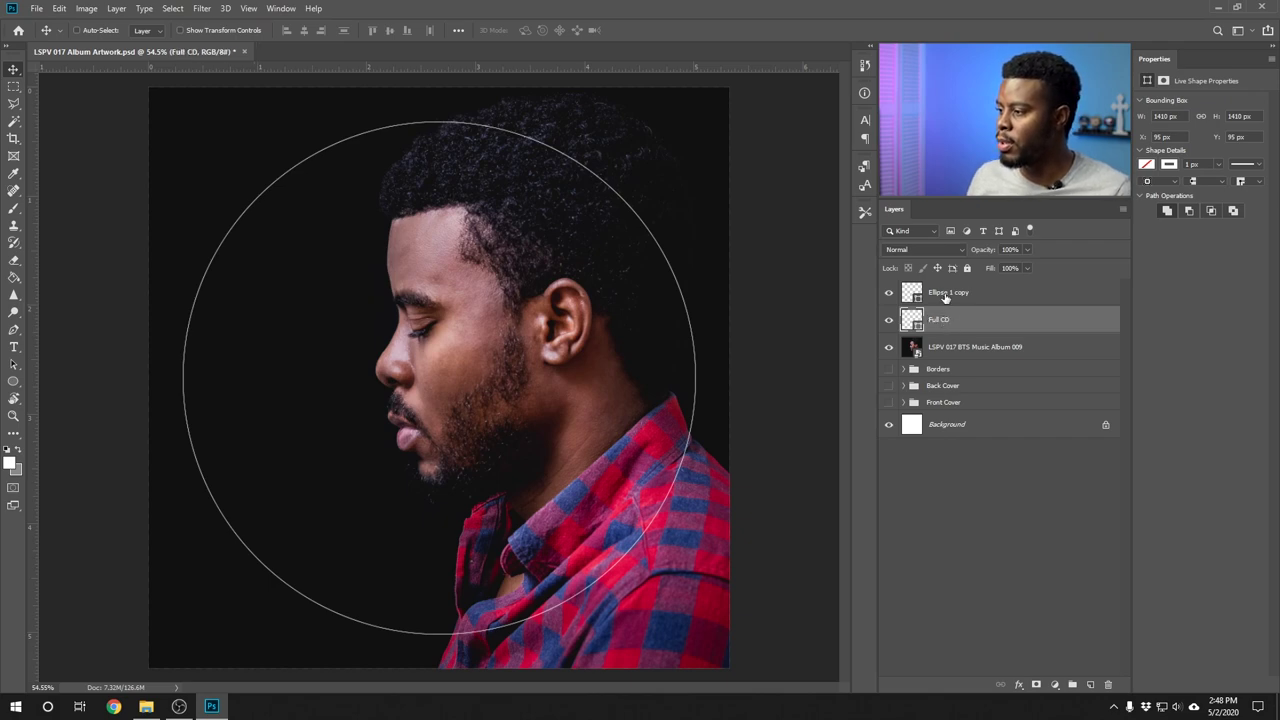
- Rename the duplicated circle layer Design Guide
{"action": "left_click", "coordinate": [945, 294]}
{"action": "double_click", "coordinate": [945, 294]}
{"action": "type", "text": "Di"}
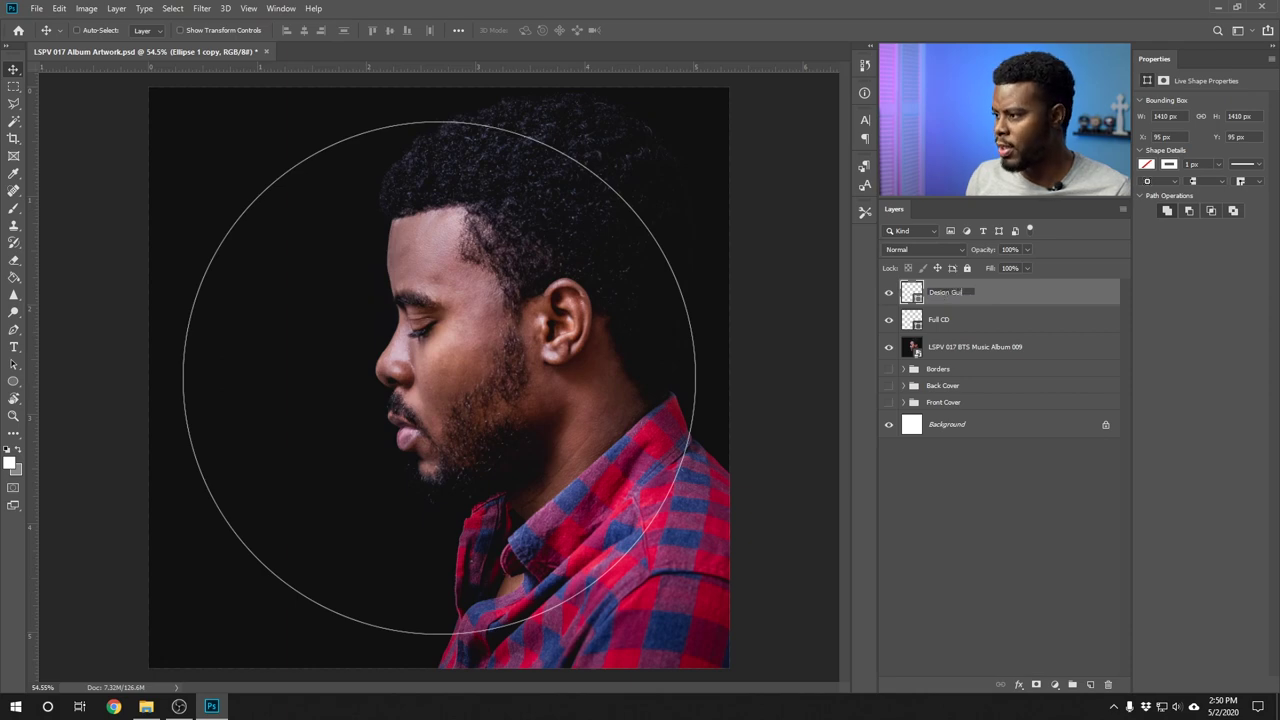
{"action": "type", "text": "sign Guide"}
{"action": "key", "text": "Return"}
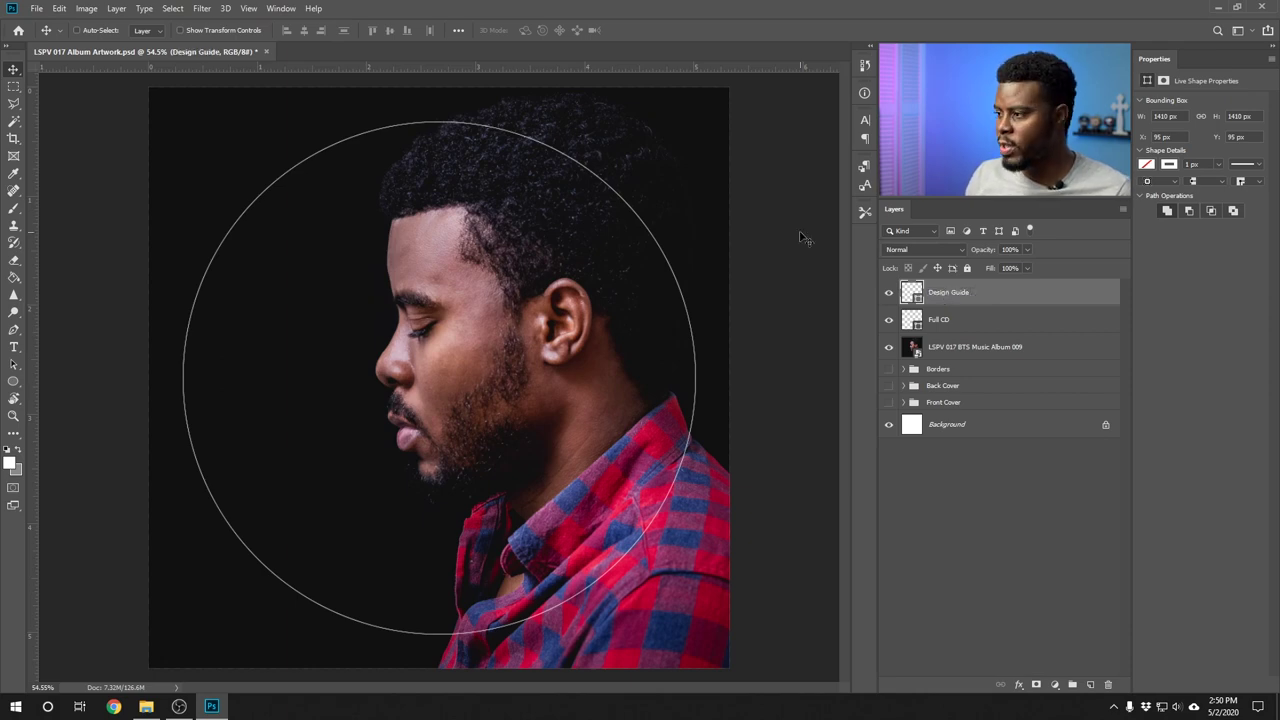
- Set the Design Guide circle's linked width and height to 4.3 in
{"action": "key", "text": "u"}
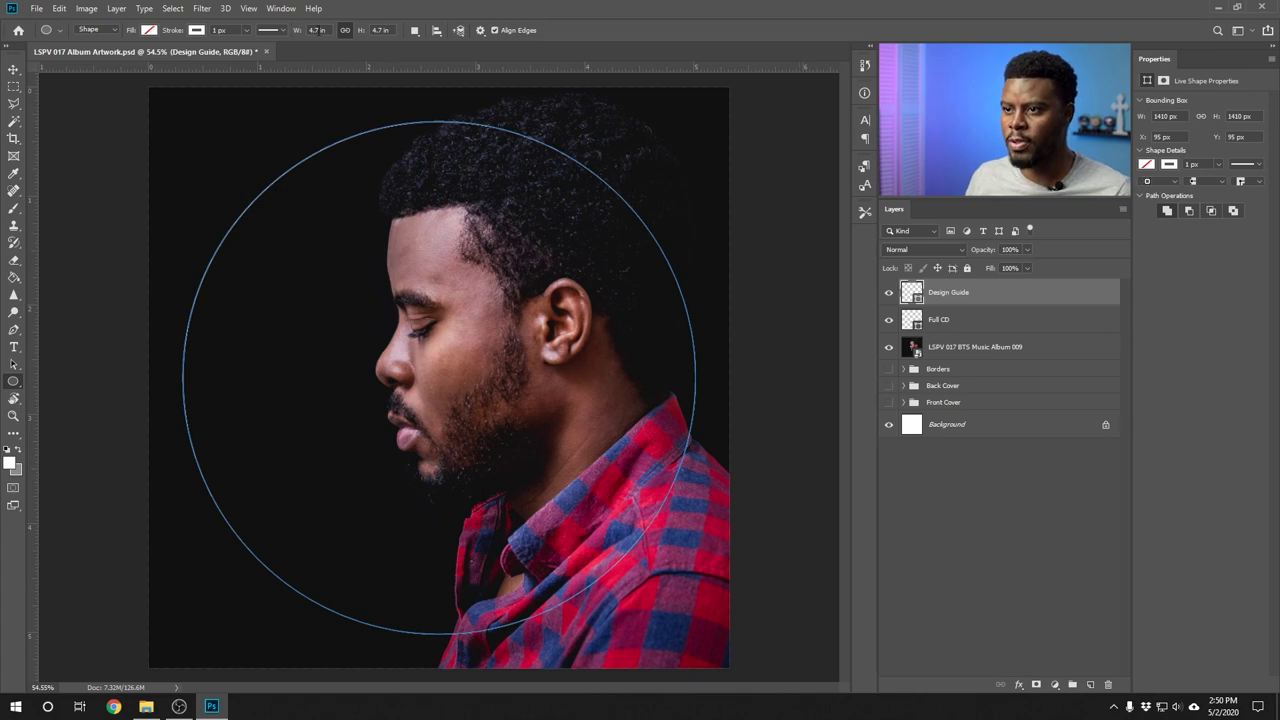
{"action": "left_click", "coordinate": [316, 30]}
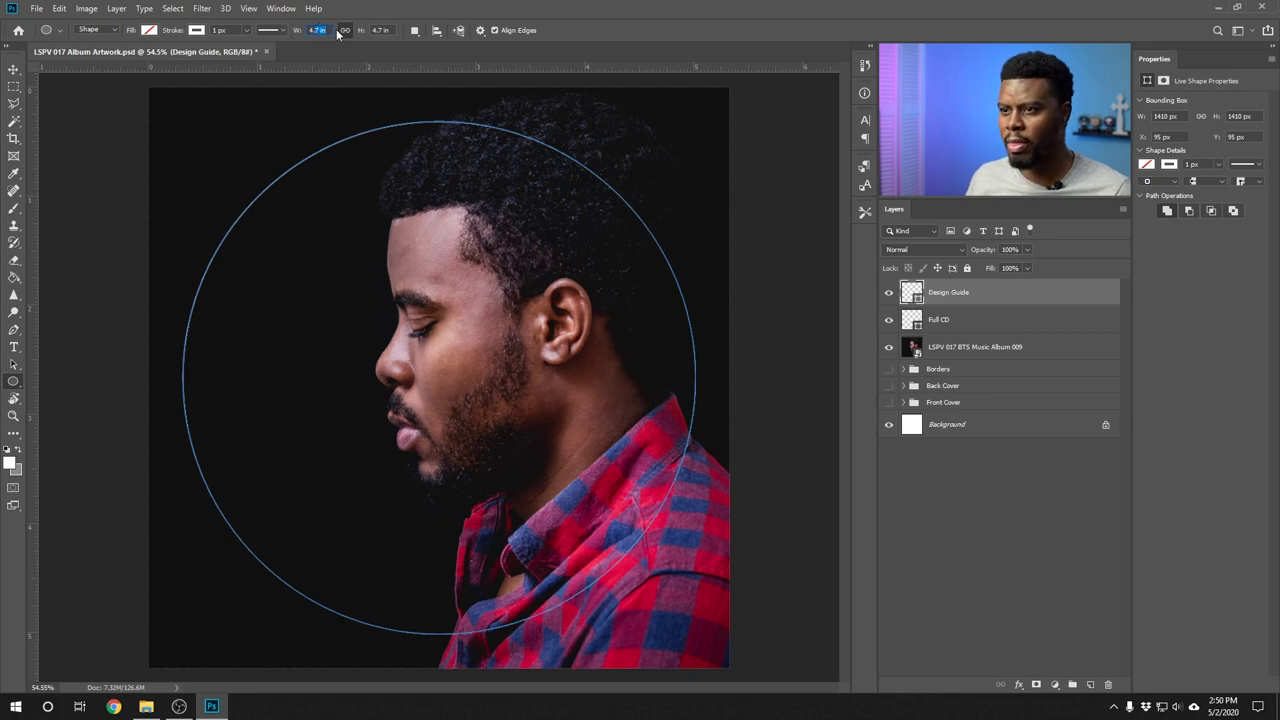
{"action": "type", "text": "4.3"}
{"action": "key", "text": "Return"}
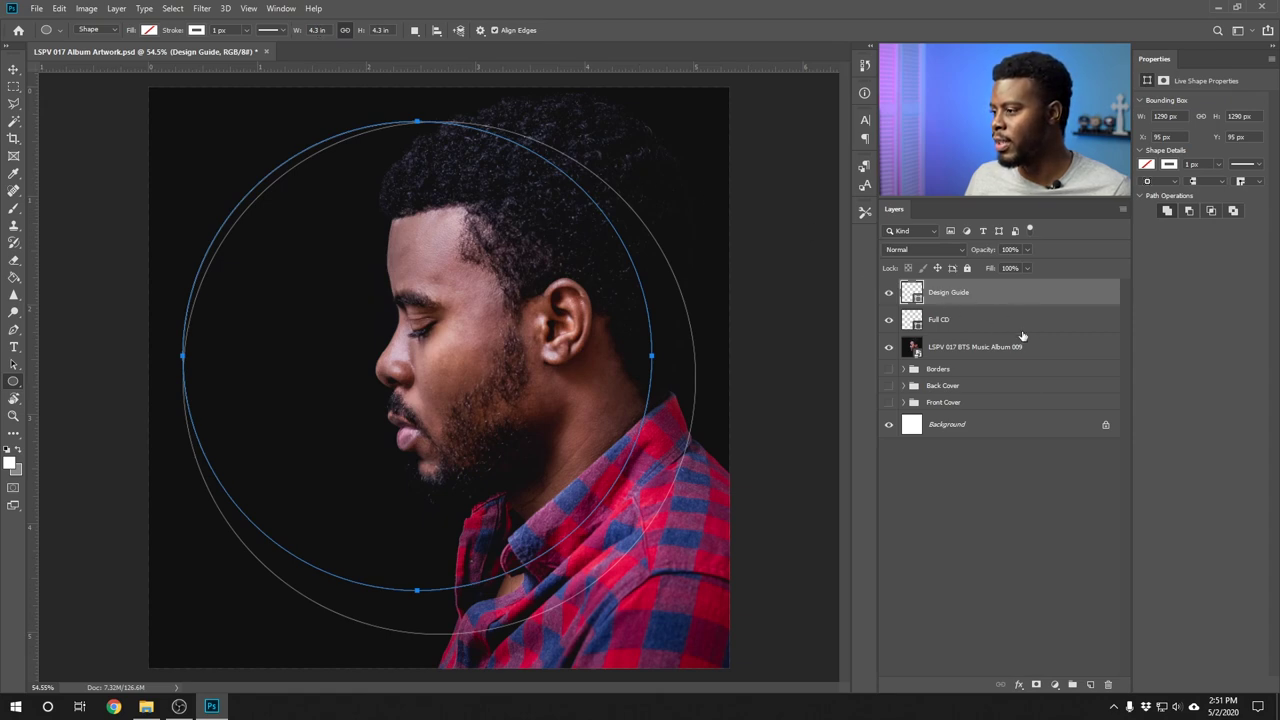
- Center the Design Guide circle horizontally and vertically on the Background layer
{"action": "left_click", "coordinate": [1016, 426], "text": "ctrl"}
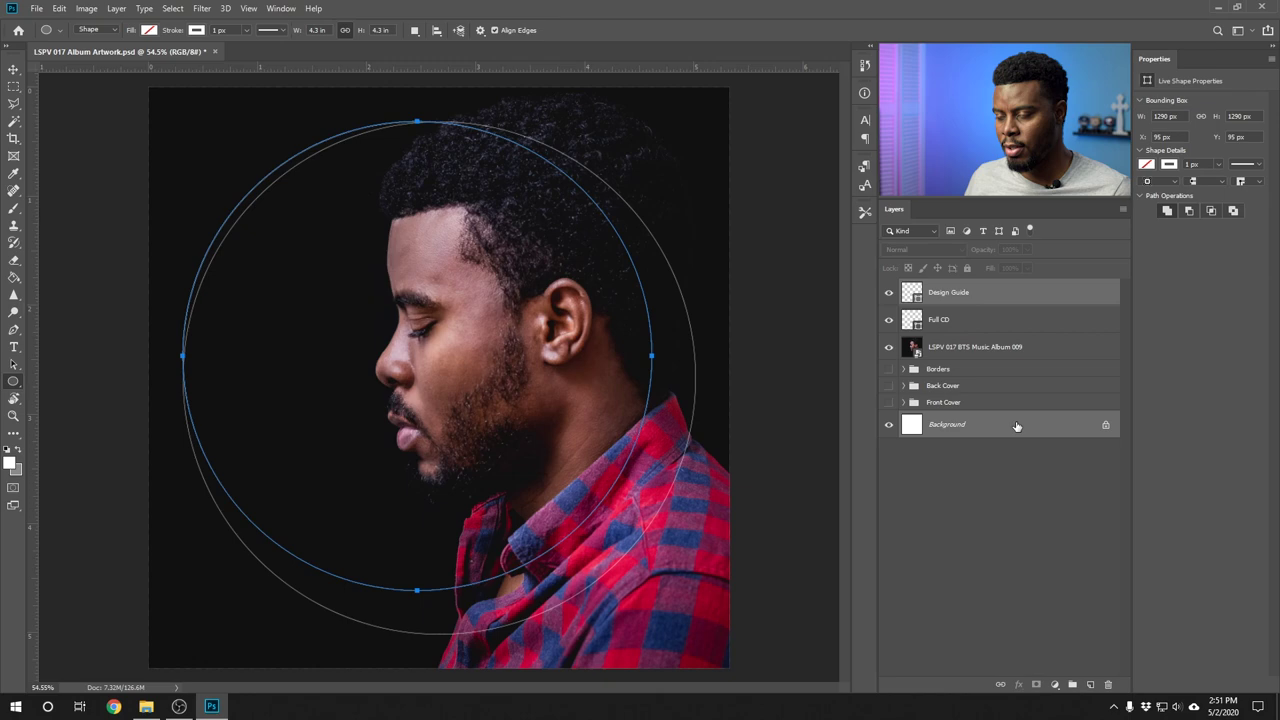
{"action": "key", "text": "v"}
{"action": "left_click", "coordinate": [304, 31]}
{"action": "left_click", "coordinate": [390, 31]}
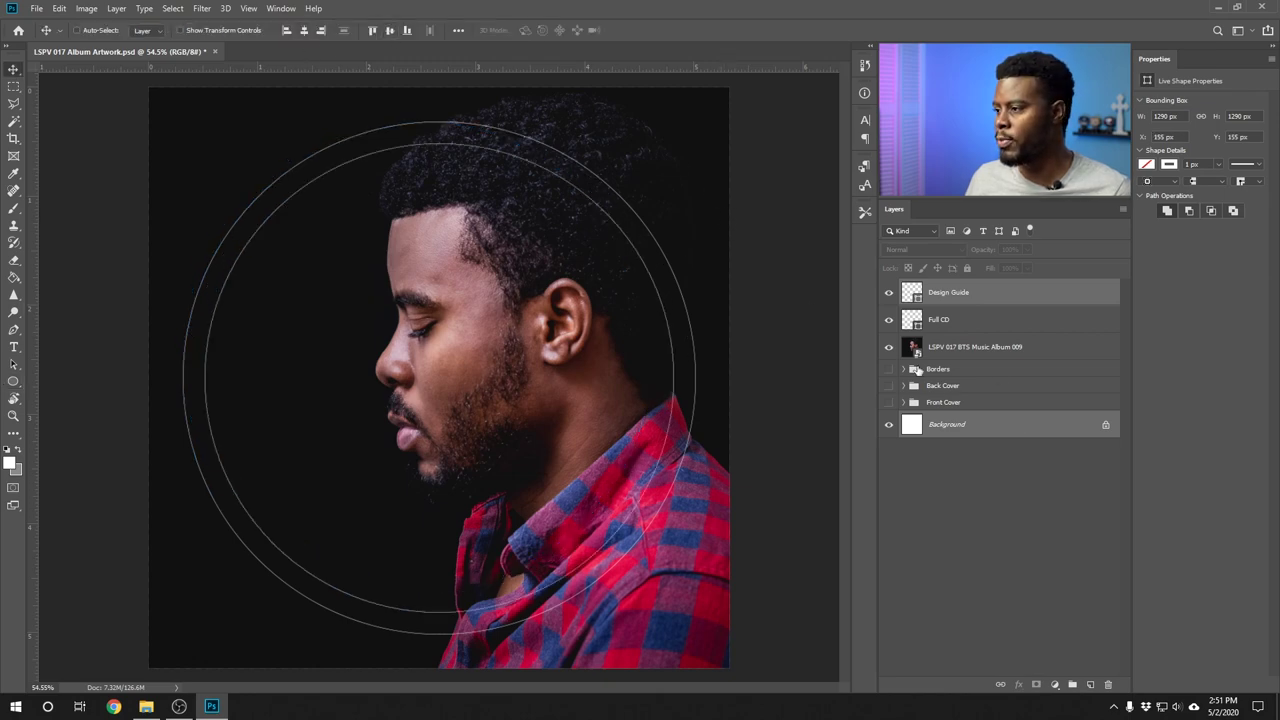
- Change the Design Guide circle's stroke color to cyan and deselect the shape
{"action": "left_click", "coordinate": [984, 295]}
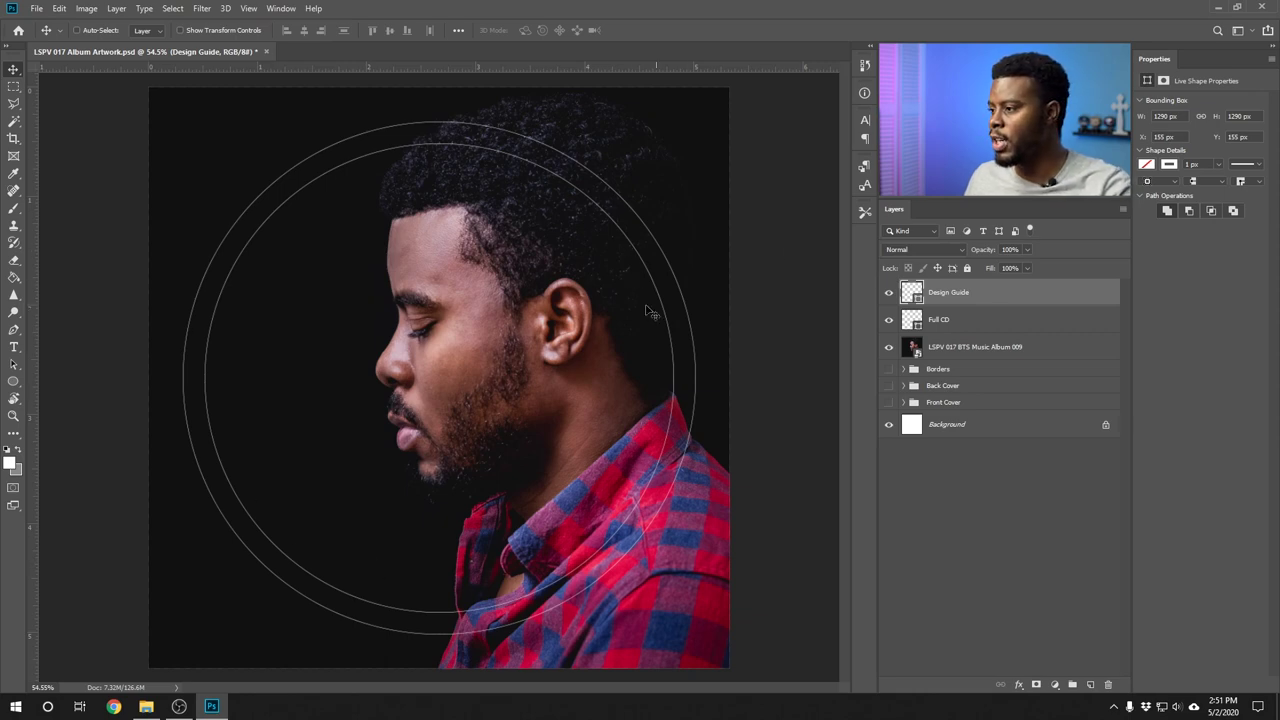
{"action": "key", "text": "u"}
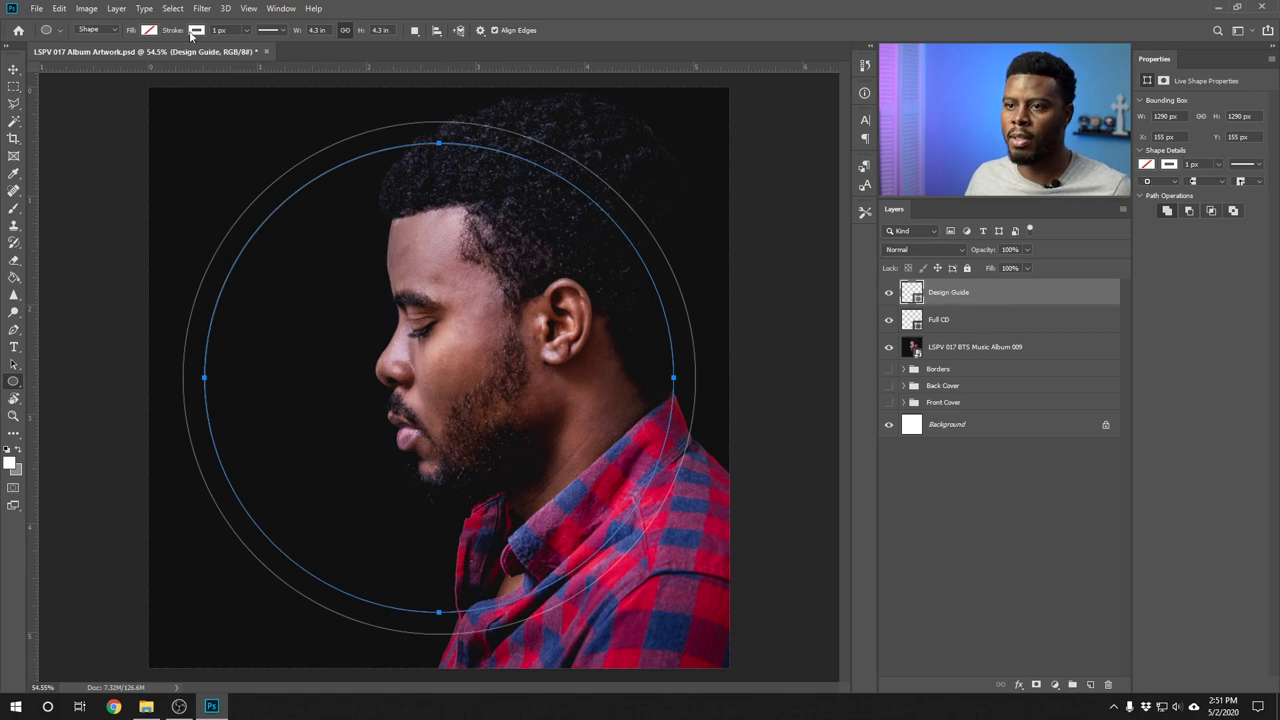
{"action": "left_click", "coordinate": [192, 33]}
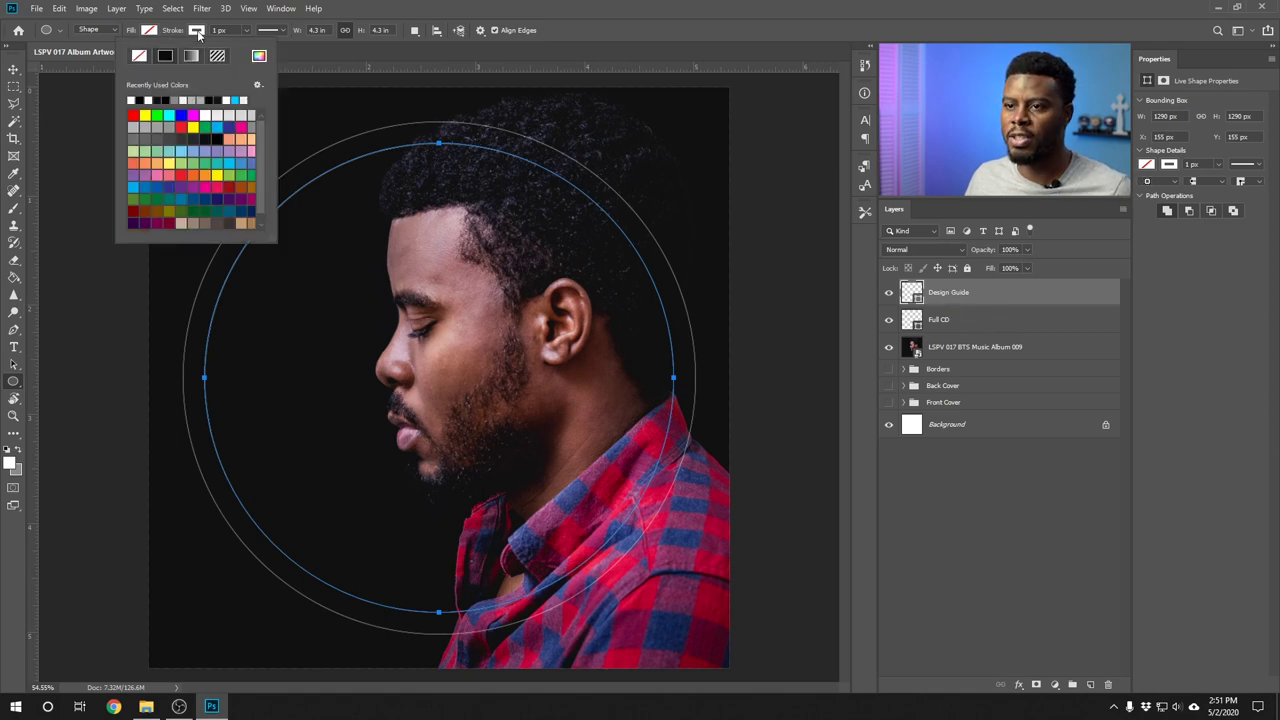
{"action": "left_click", "coordinate": [169, 115]}
{"action": "key", "text": "Return"}
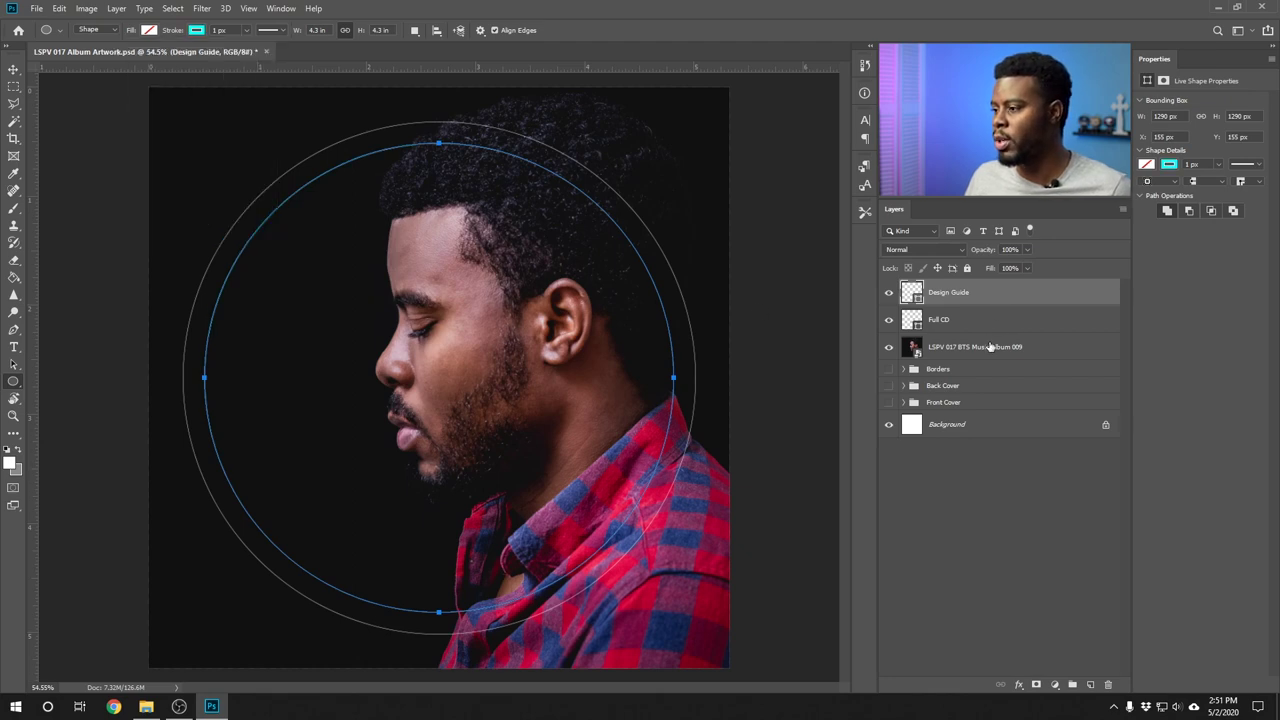
{"action": "left_click", "coordinate": [995, 424]}
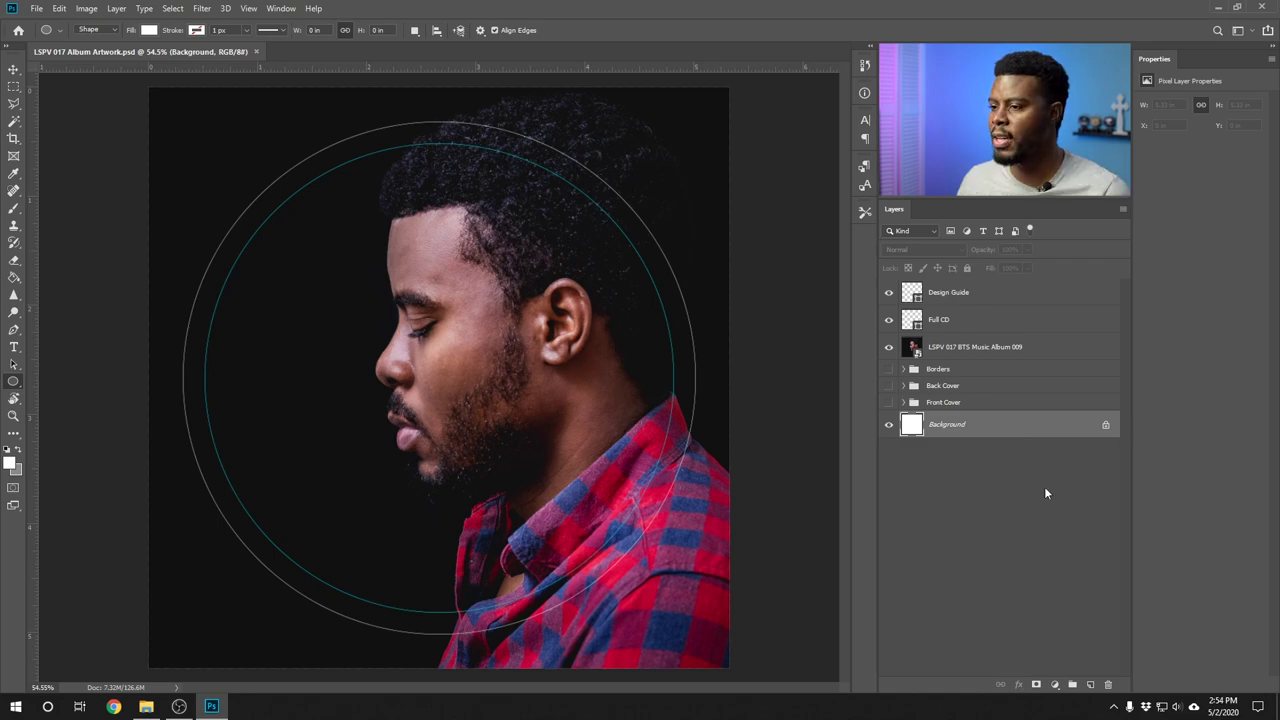
- Draw a small circle about 0.4 in wide near the disc's center and set its linked dimensions to 0.53 in
{"action": "left_click", "coordinate": [980, 303]}
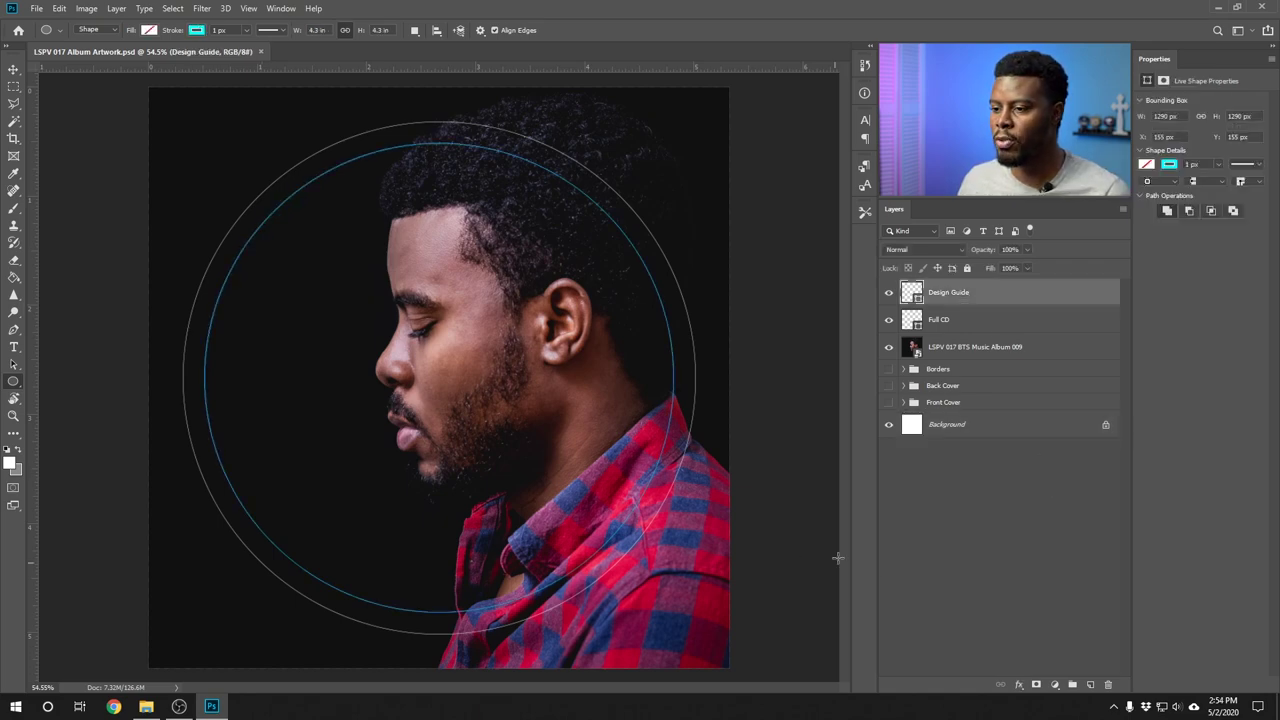
{"action": "left_click", "coordinate": [416, 359], "text": "ctrl"}
{"action": "left_click_drag", "start_coordinate": [412, 350], "coordinate": [461, 396]}
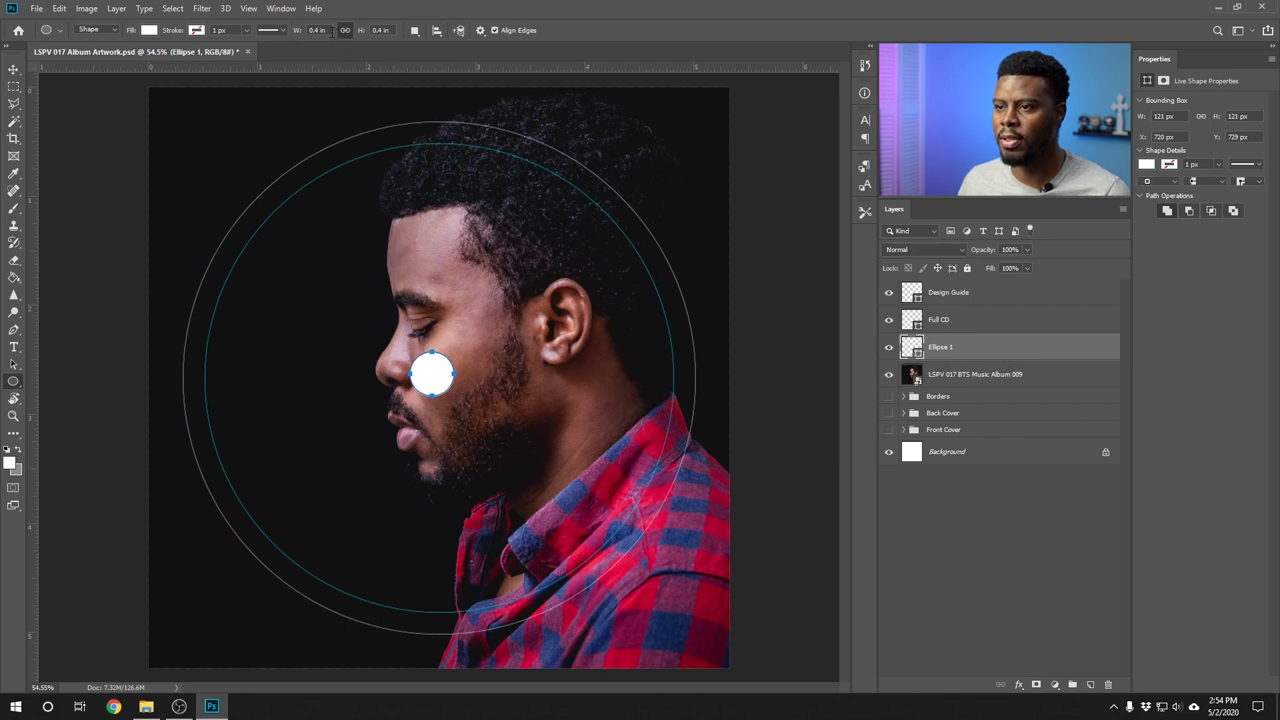
{"action": "left_click", "coordinate": [318, 30]}
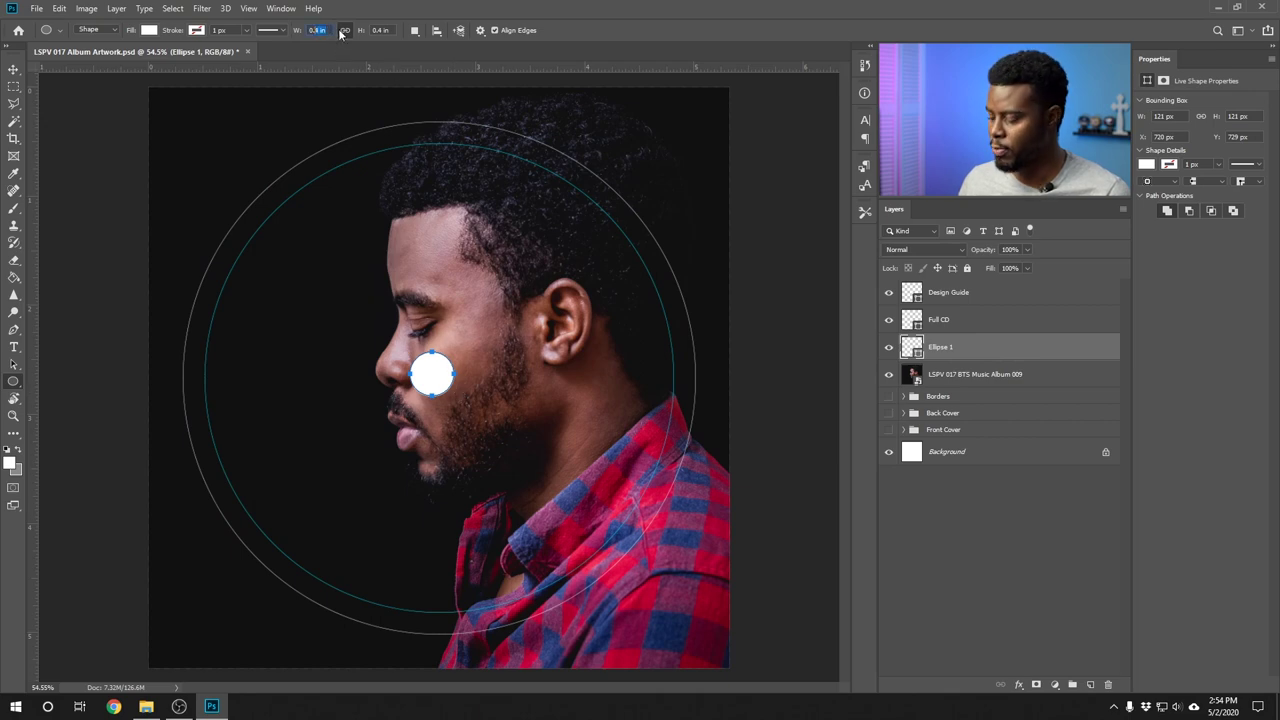
{"action": "type", "text": "0.53"}
{"action": "left_click", "coordinate": [343, 31]}
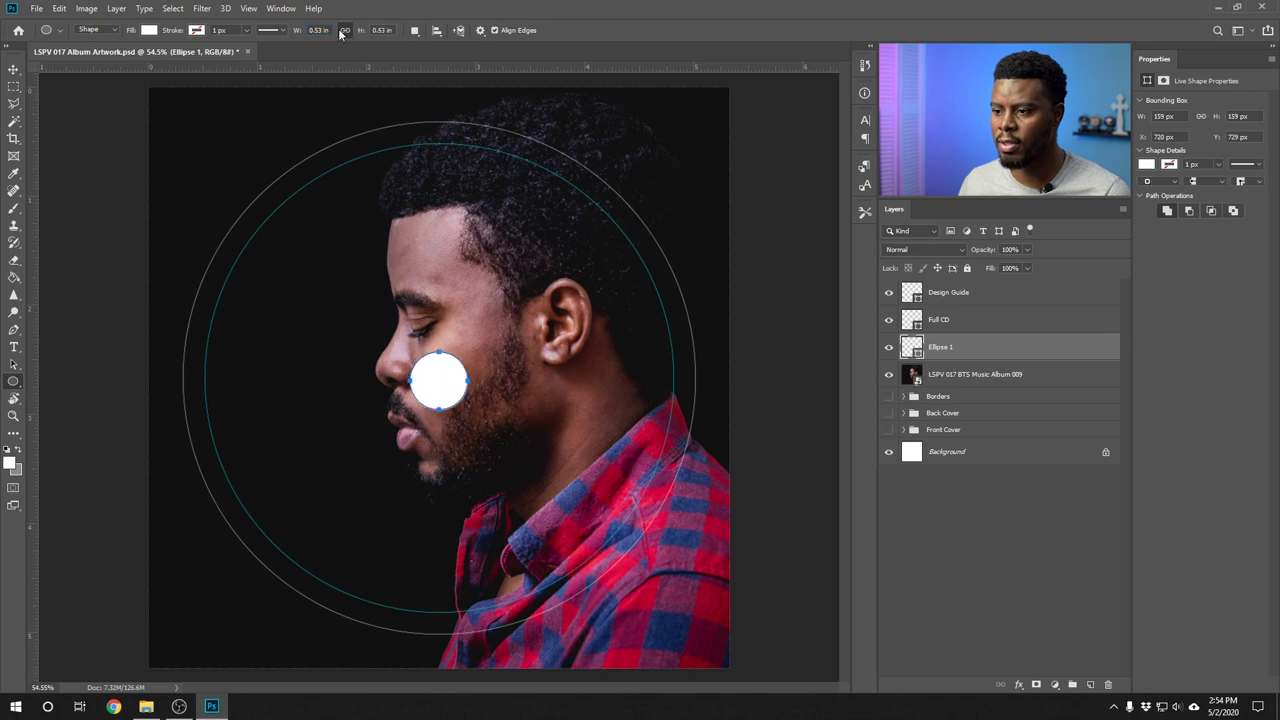
- Set the small circle's fill to none and give it a red stroke
{"action": "left_click", "coordinate": [150, 31]}
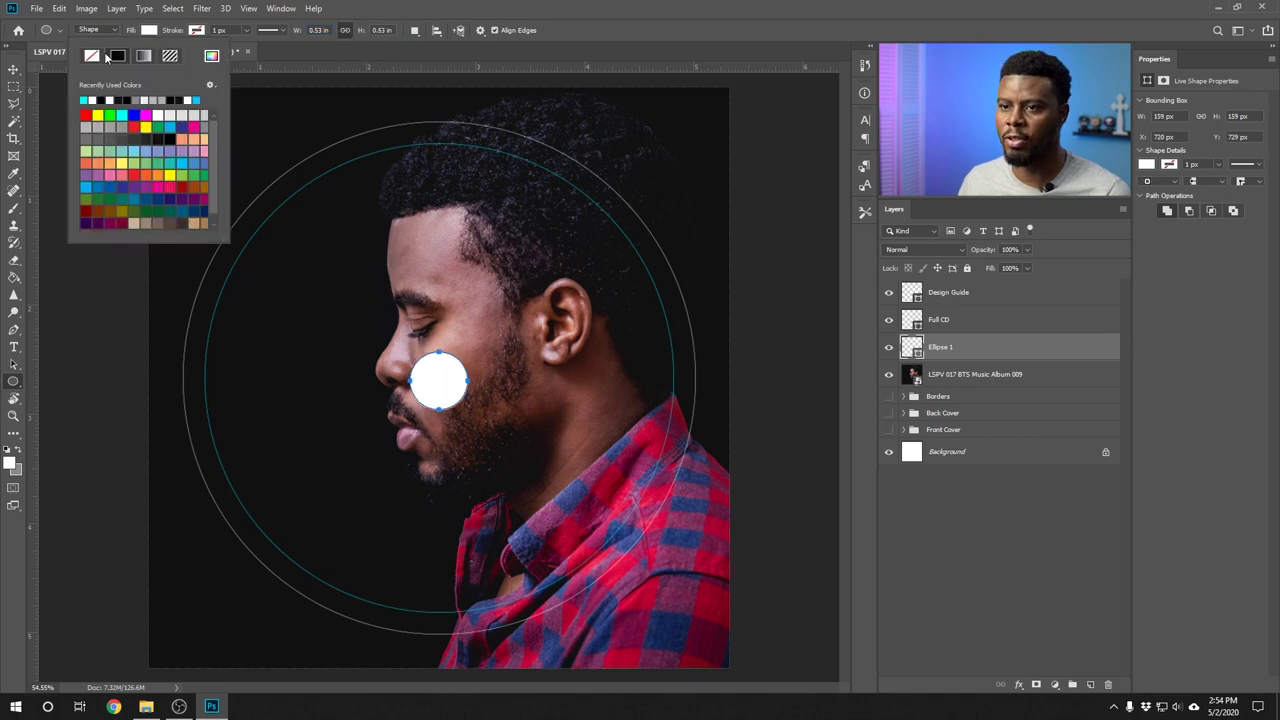
{"action": "left_click", "coordinate": [94, 57]}
{"action": "left_click", "coordinate": [198, 31]}
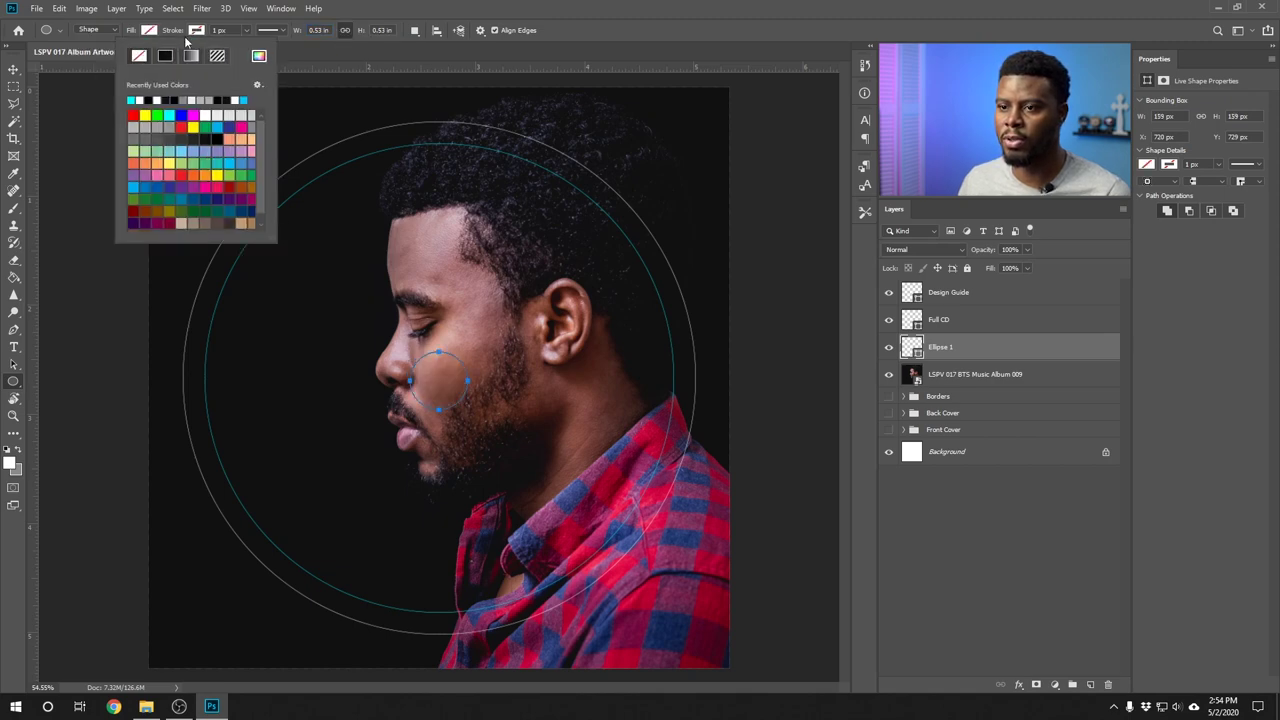
{"action": "left_click", "coordinate": [134, 115]}
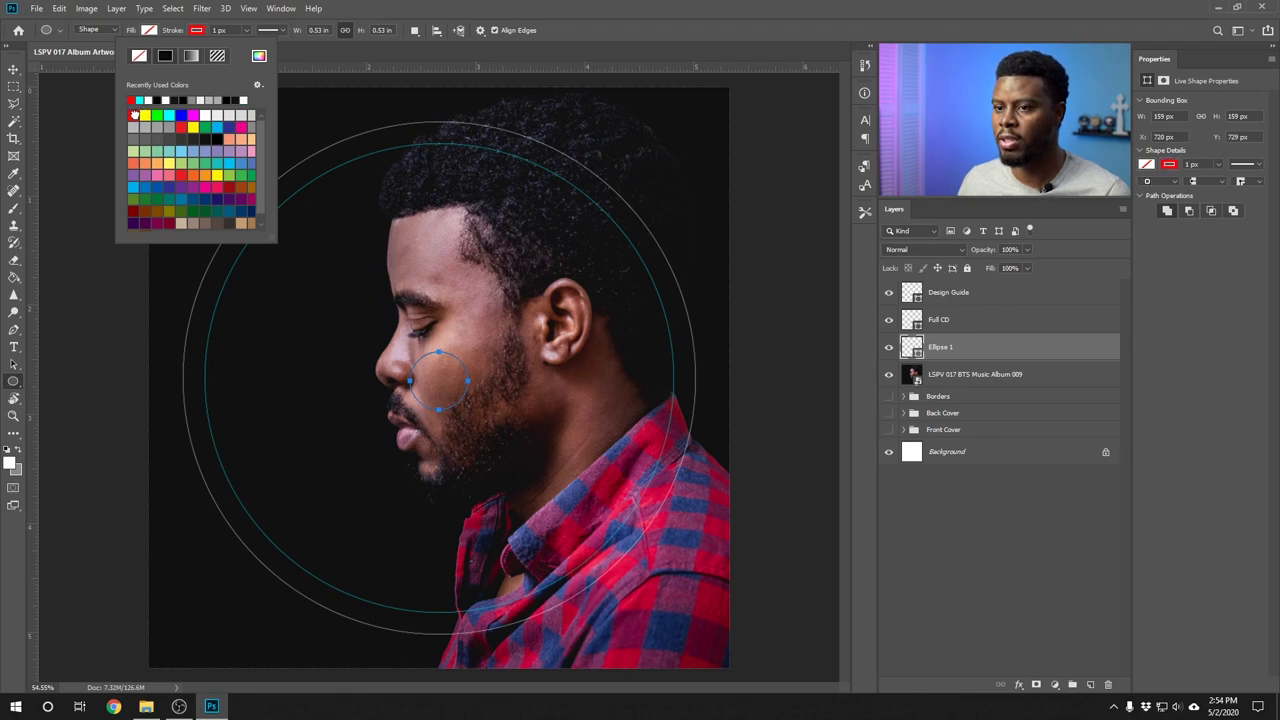
{"action": "left_click", "coordinate": [976, 360]}
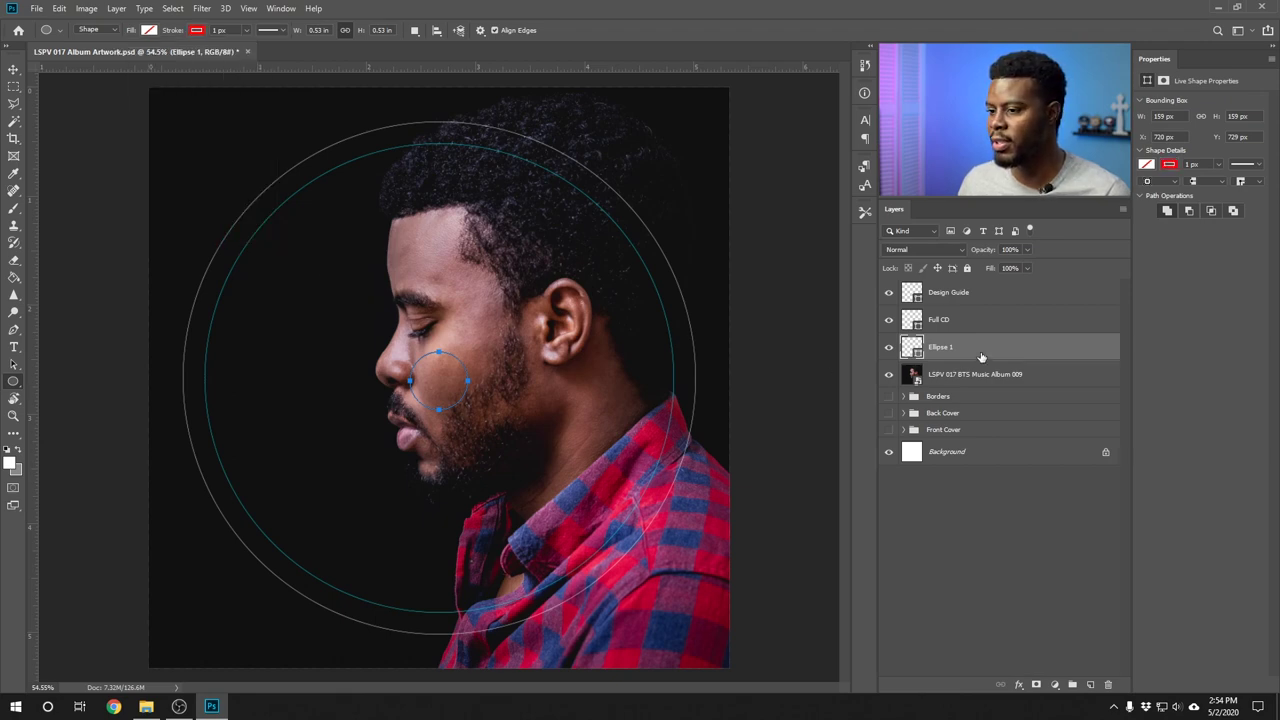
- Center the small red-stroked circle horizontally and vertically on the Background layer
{"action": "key", "text": "v"}
{"action": "left_click", "coordinate": [974, 452]}
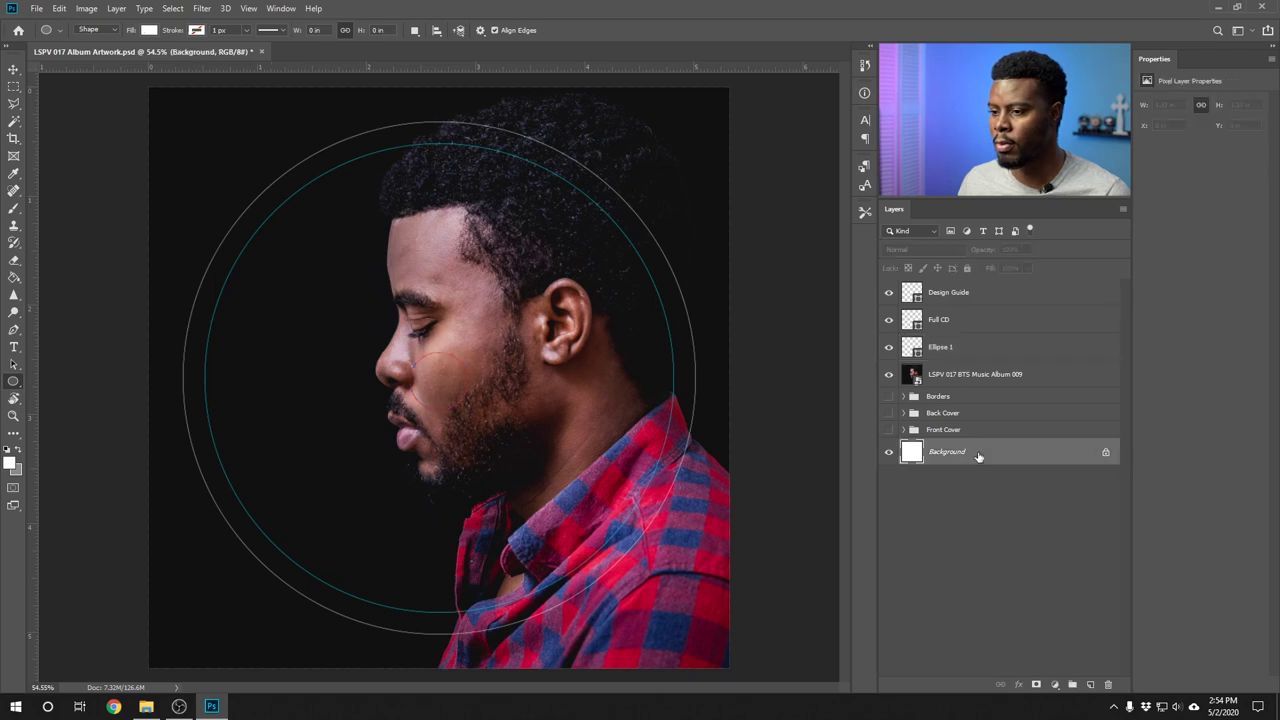
{"action": "left_click", "coordinate": [898, 345], "text": "ctrl"}
{"action": "key", "text": "Left"}
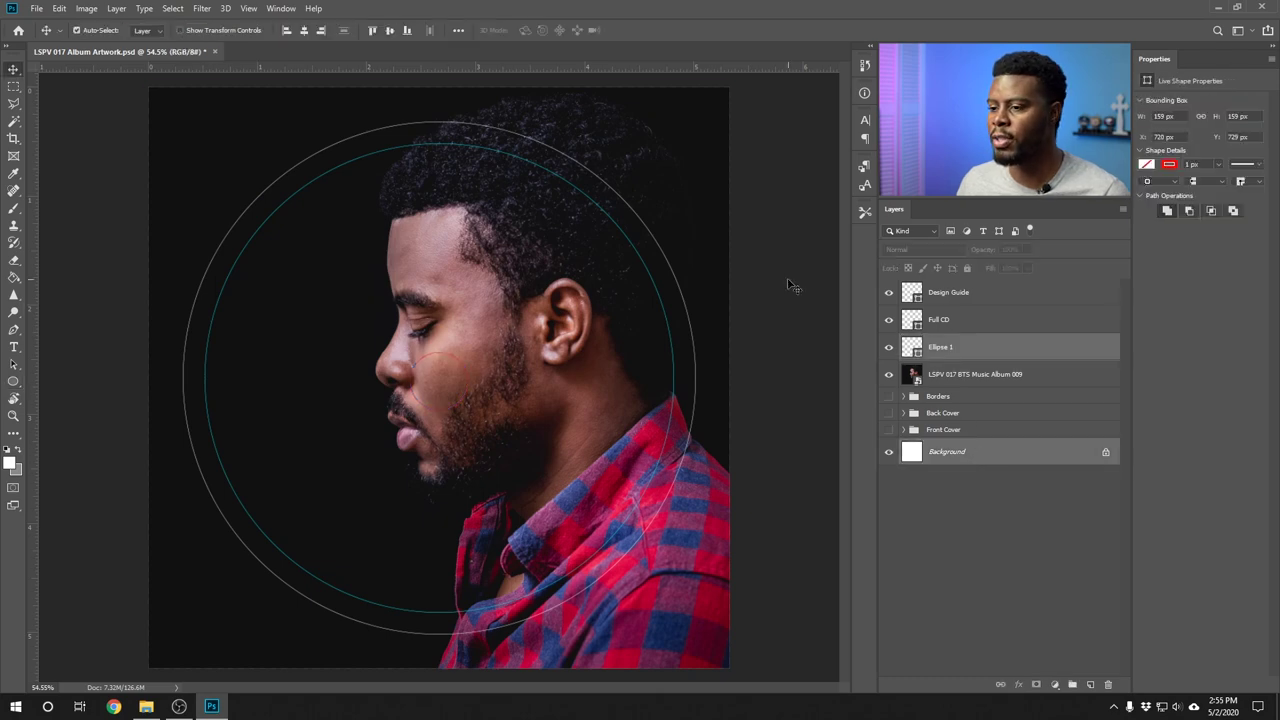
{"action": "left_click", "coordinate": [304, 30]}
{"action": "left_click", "coordinate": [390, 30]}
- Rename the small circle's layer CD Hole
{"action": "left_click", "coordinate": [938, 348]}
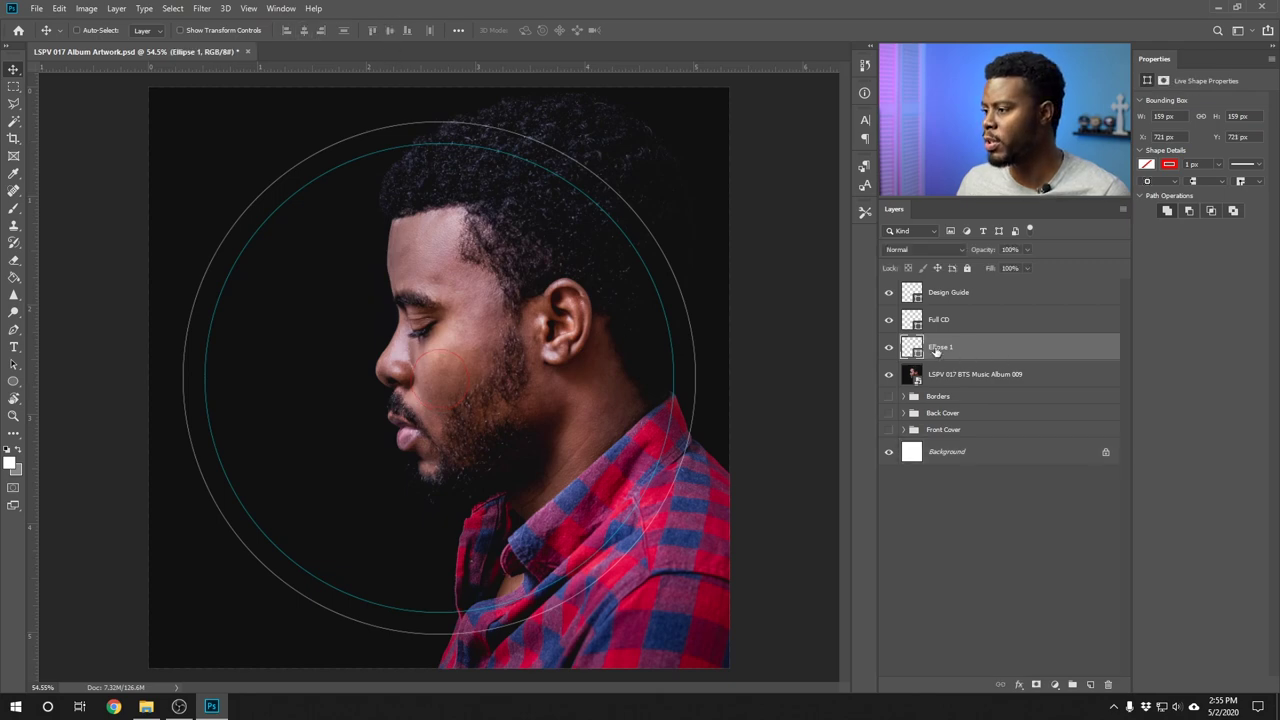
{"action": "double_click", "coordinate": [937, 348]}
{"action": "type", "text": "CD"}
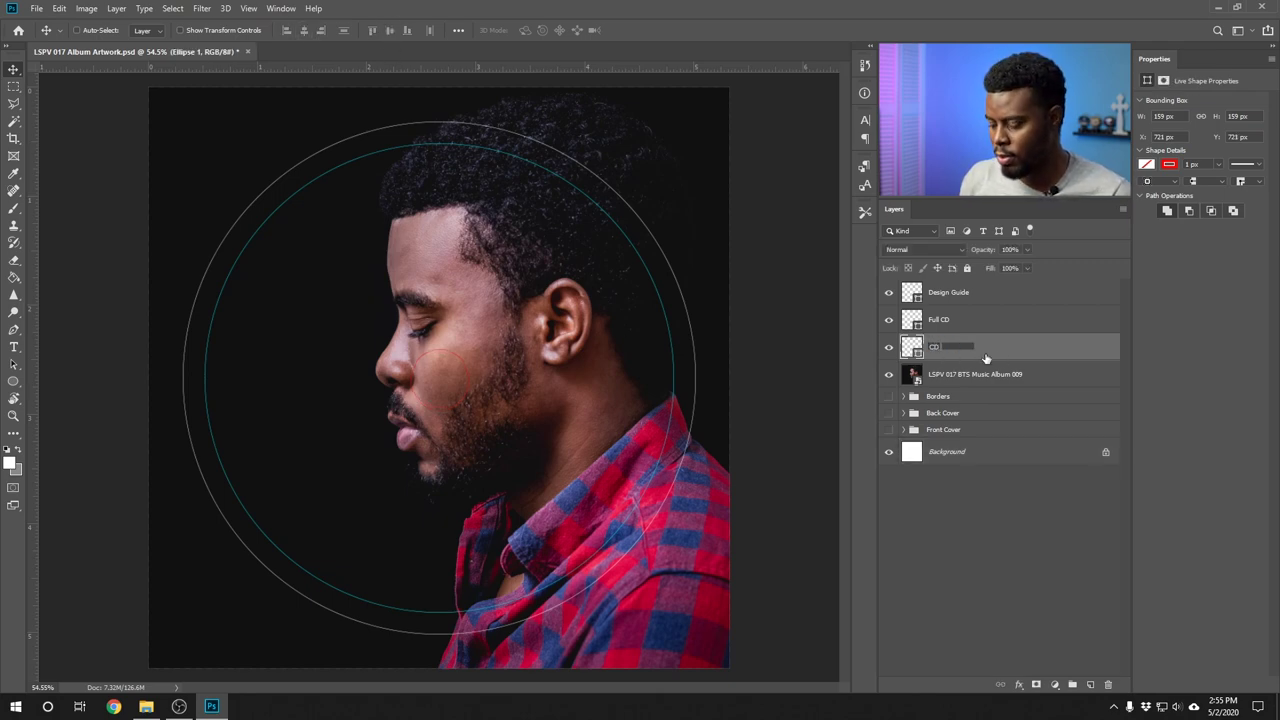
{"action": "type", "text": " Hole"}
{"action": "key", "text": "Return"}
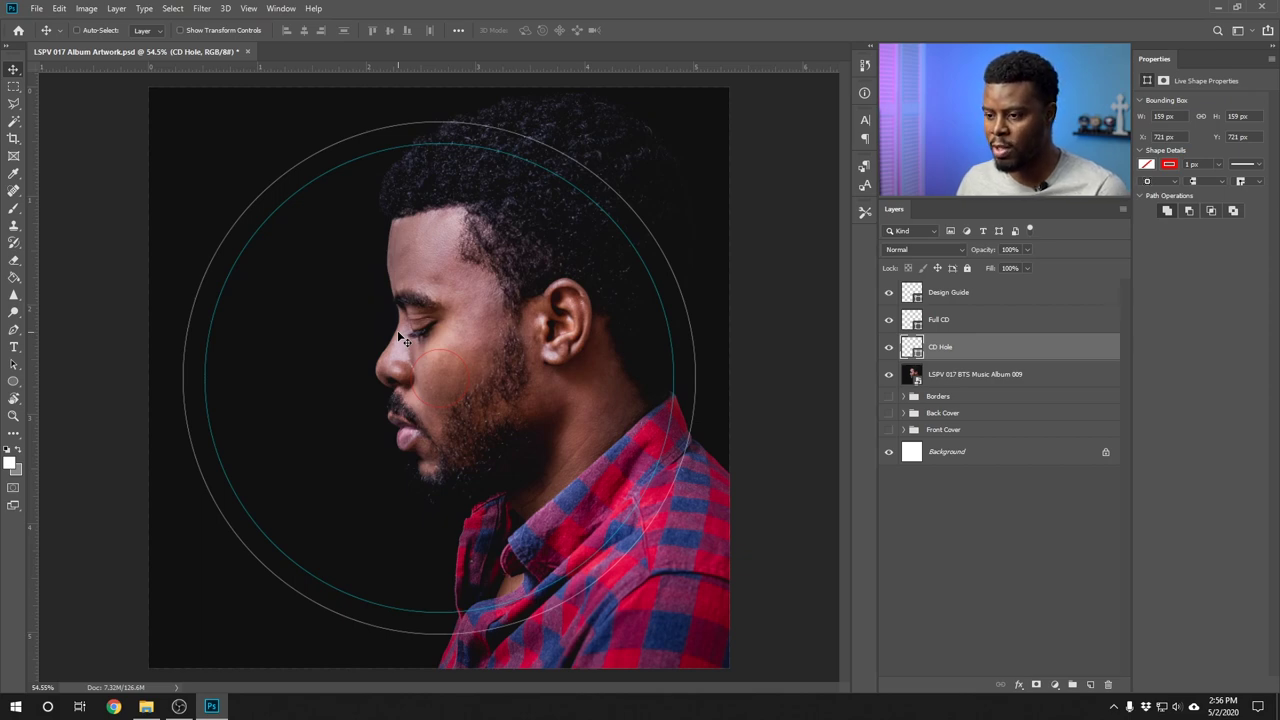
- Draw a larger circle about 1.1 in in diameter around the small center circle on the CD Hole layer
{"action": "key", "text": "u"}
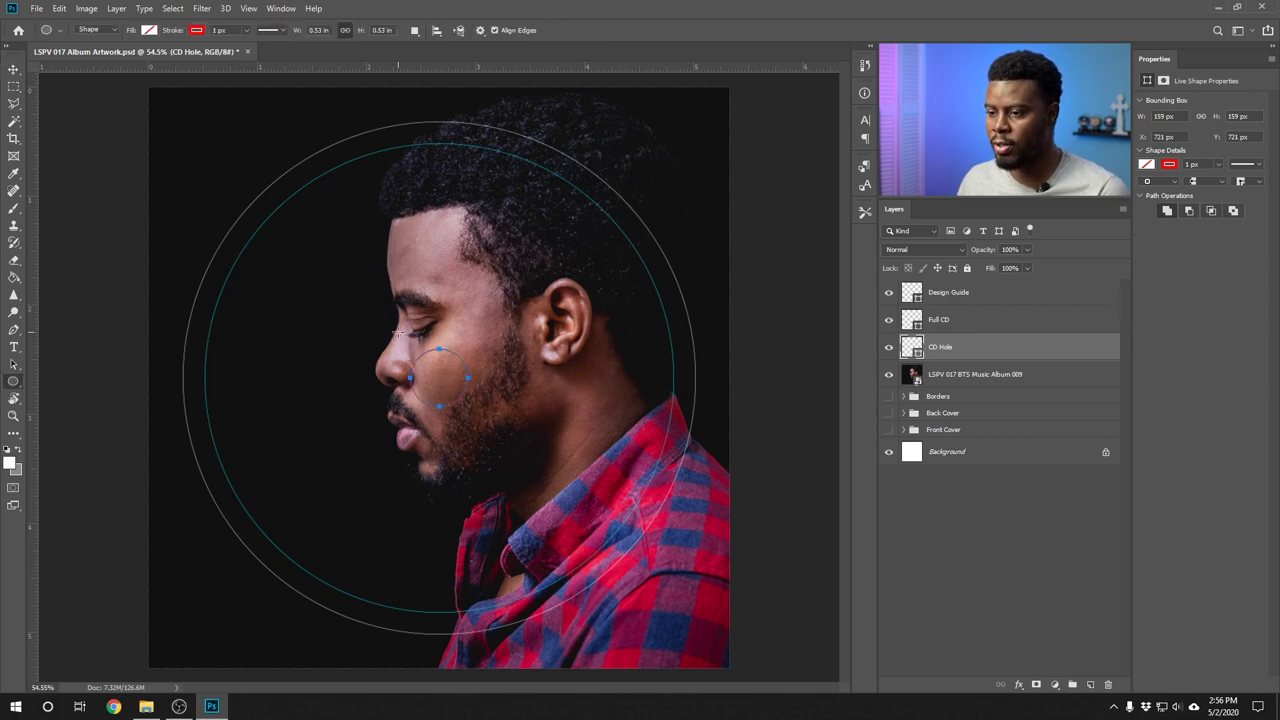
{"action": "left_click_drag", "start_coordinate": [382, 324], "coordinate": [519, 446]}
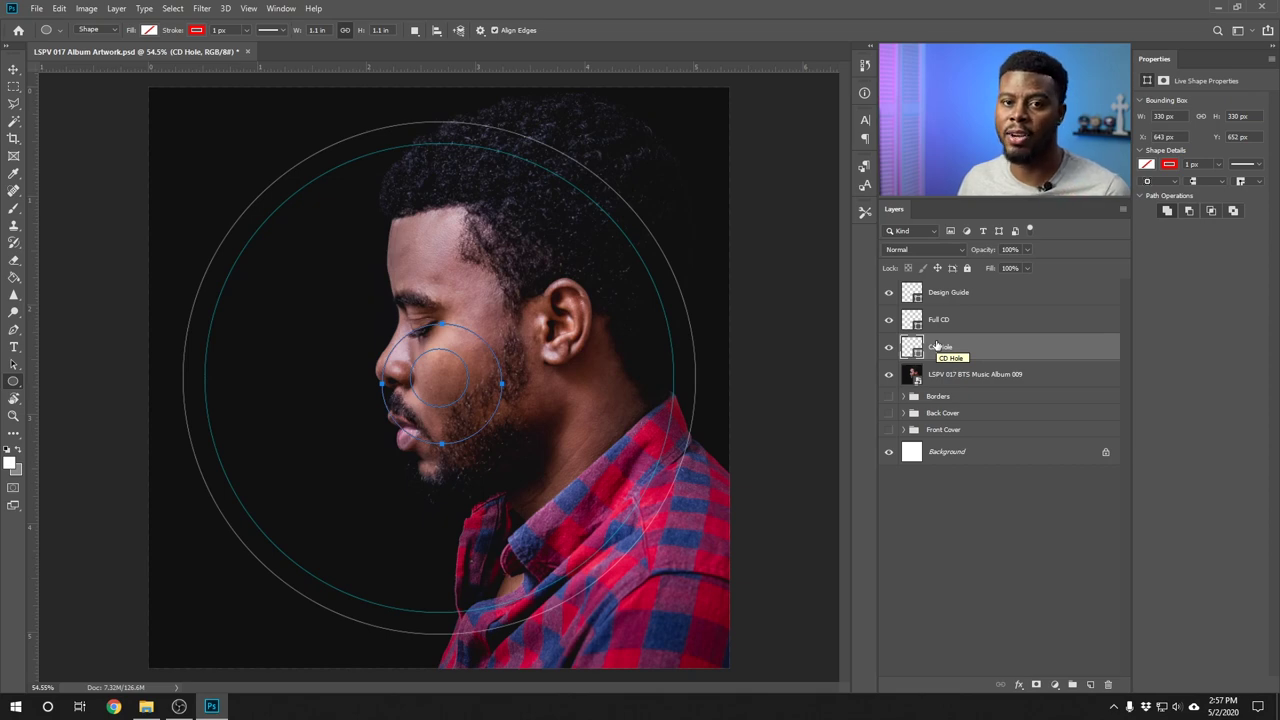
- Undo the larger circle on the CD Hole layer and draw a 1.49 in circle on its own layer directly above the profile photo
{"action": "key", "text": "ctrl+z"}
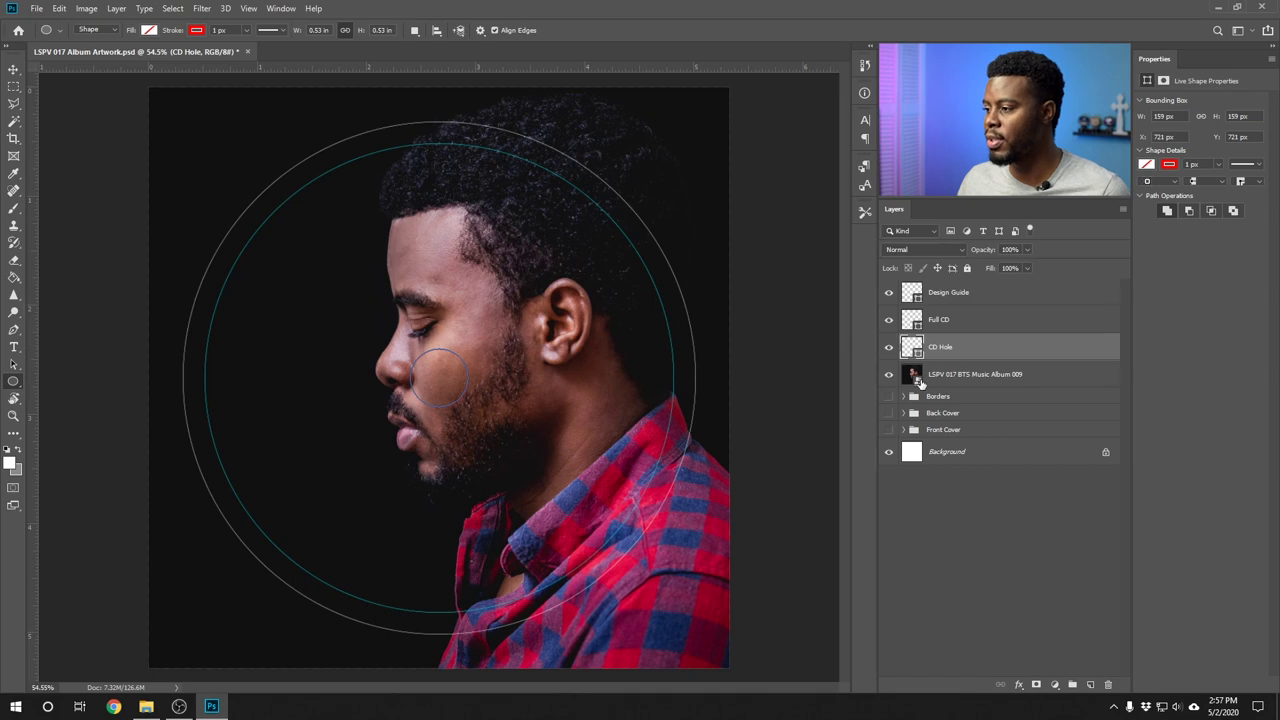
{"action": "left_click", "coordinate": [965, 376]}
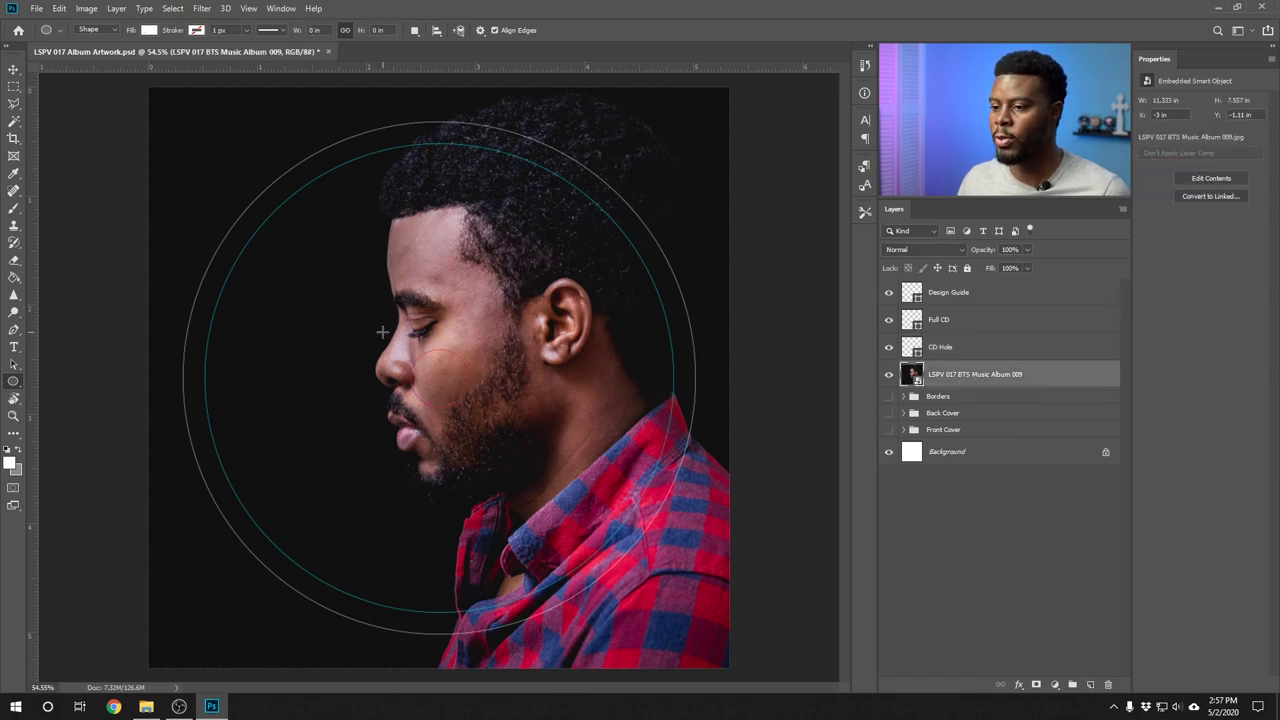
{"action": "left_click_drag", "start_coordinate": [384, 322], "coordinate": [514, 456]}
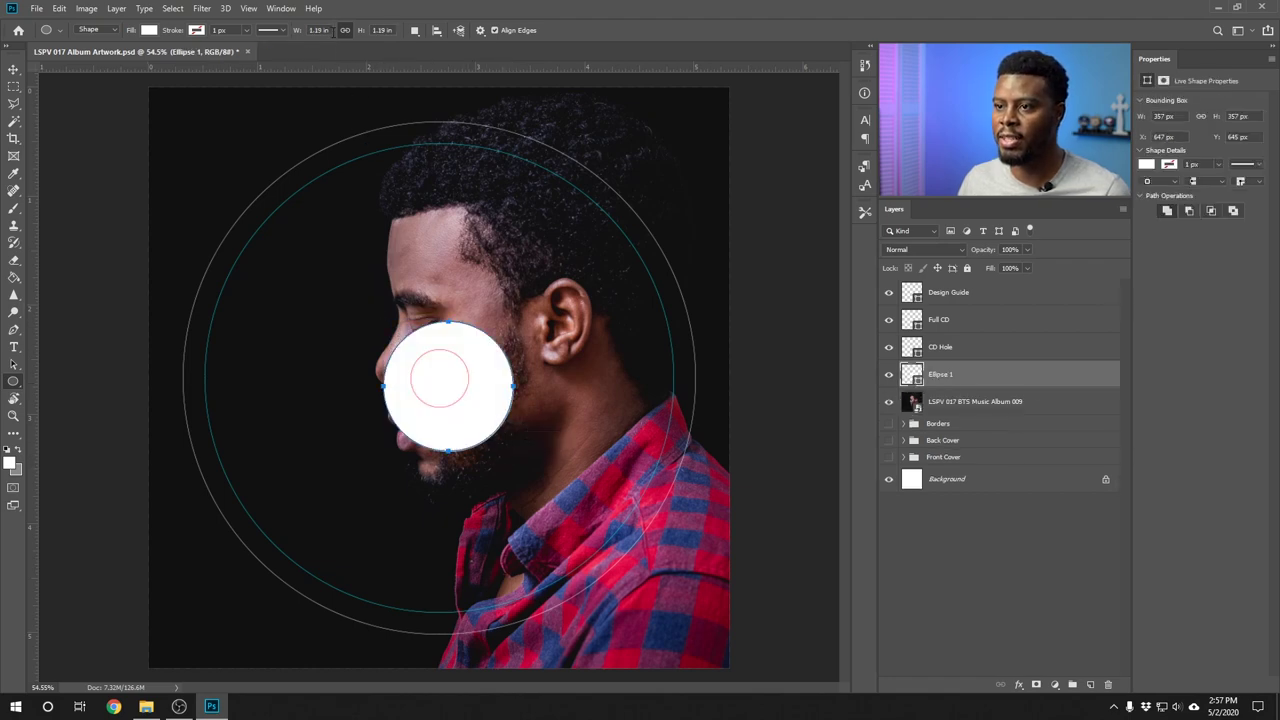
{"action": "type", "text": "1.4"}
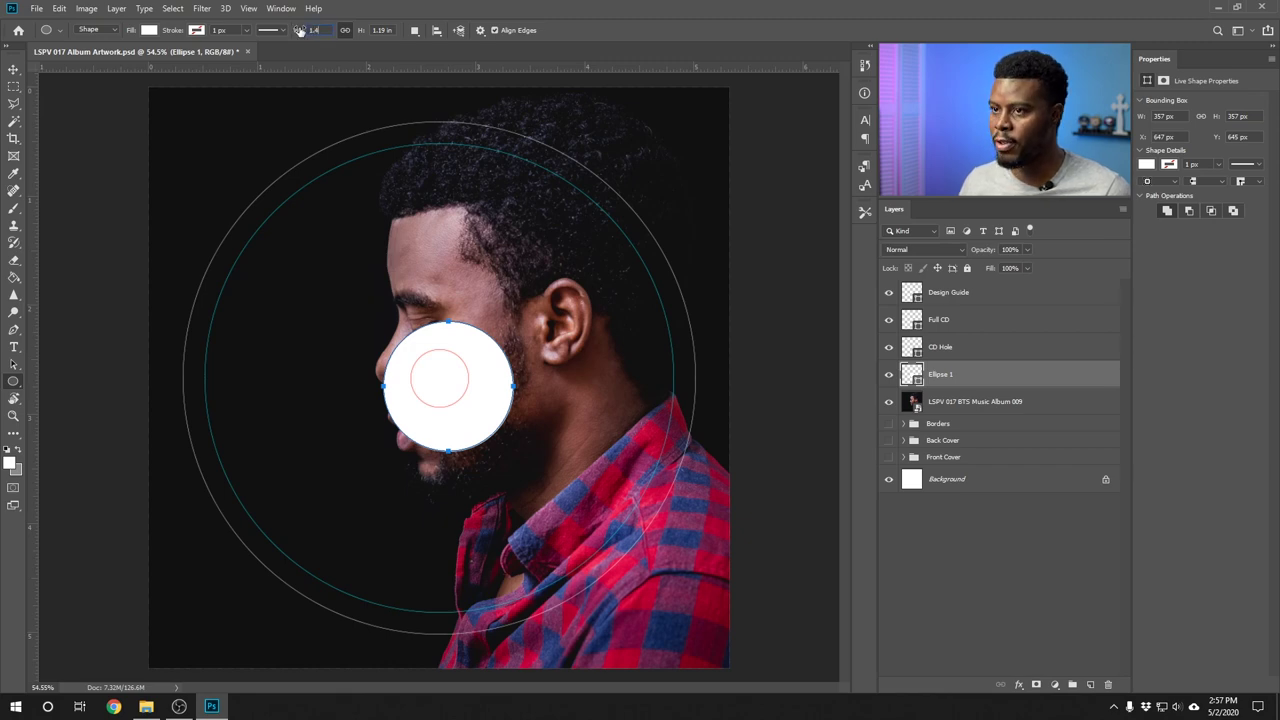
{"action": "type", "text": "5"}
{"action": "key", "text": "Return"}
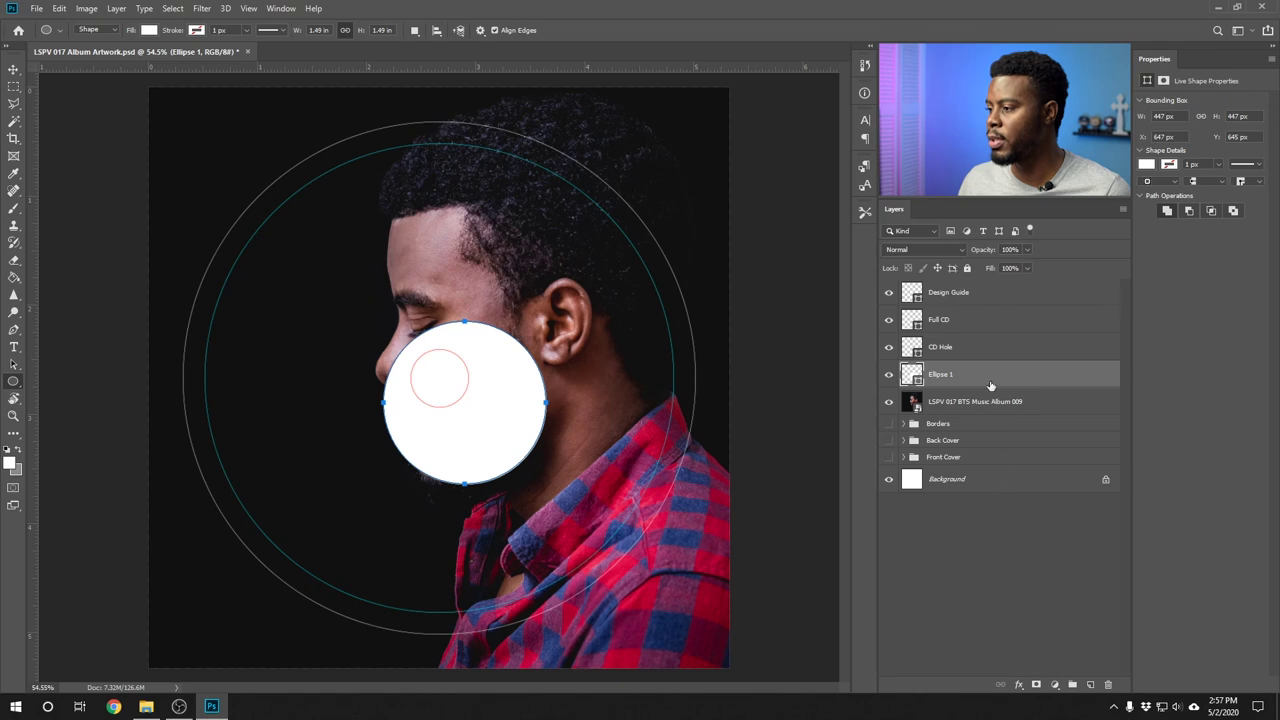
- Center the 1.49 in circle horizontally and vertically on the Background layer
{"action": "left_click", "coordinate": [1025, 478], "text": "ctrl"}
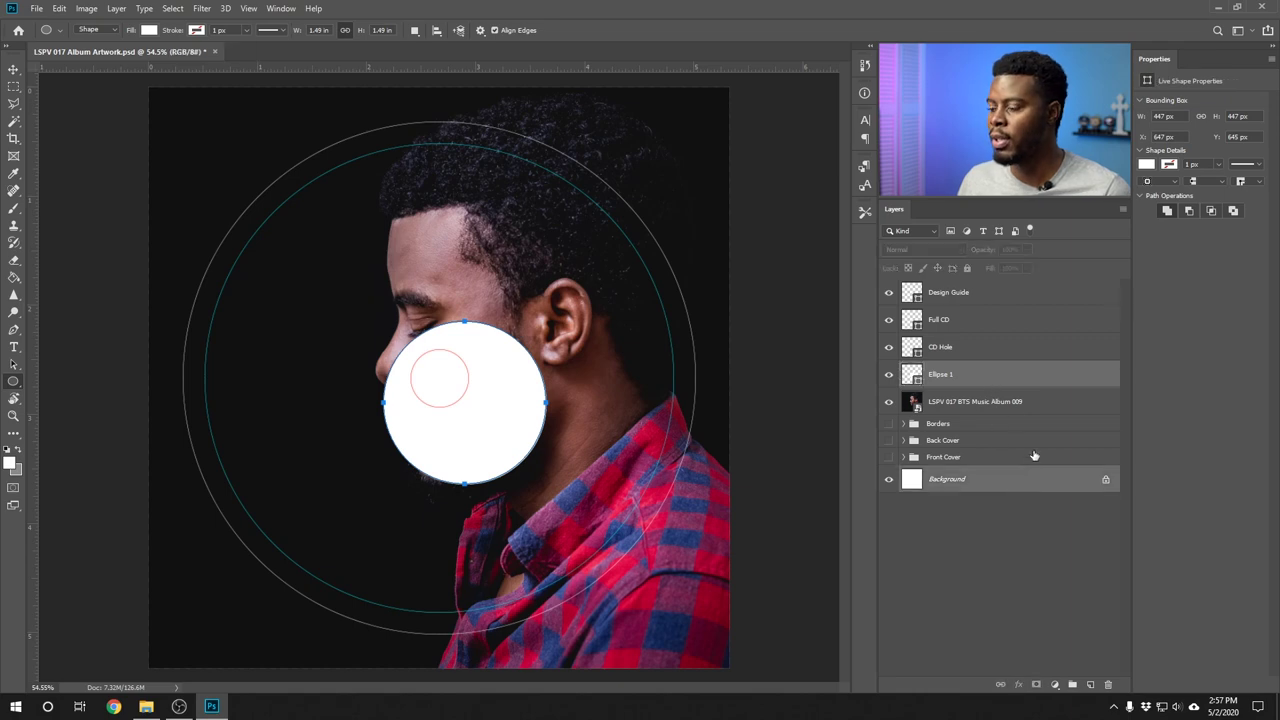
{"action": "key", "text": "v"}
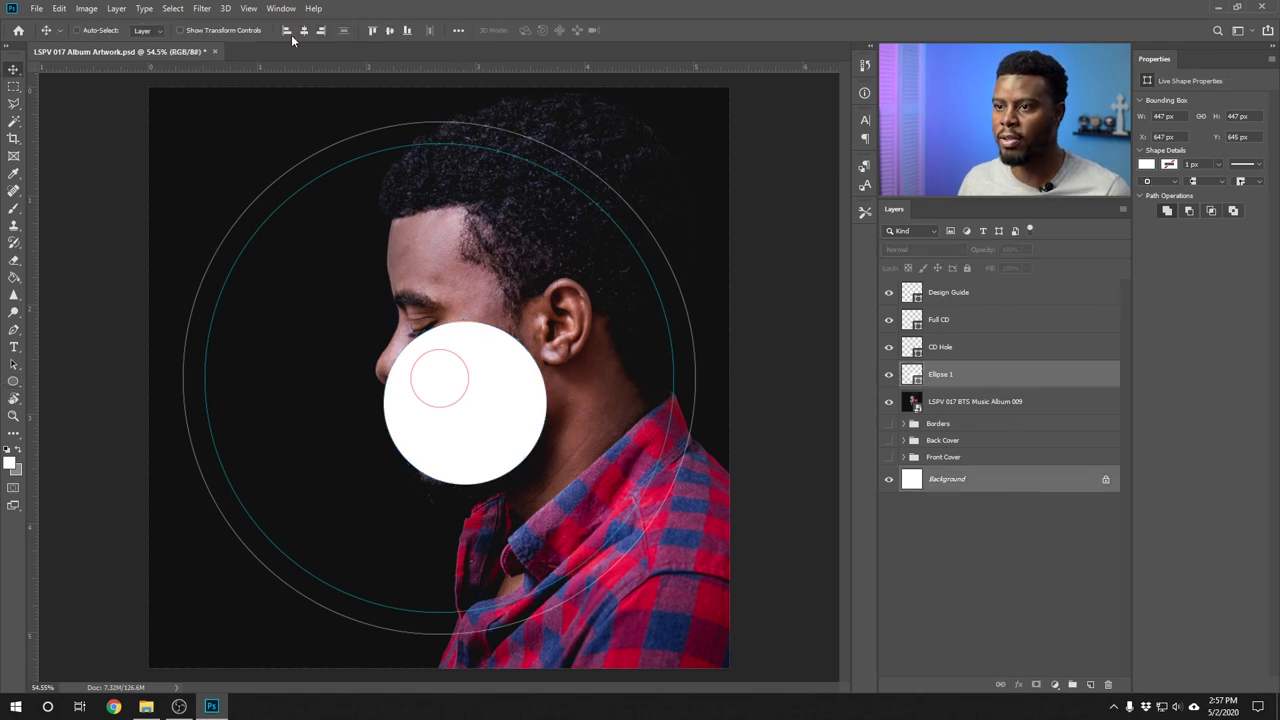
{"action": "left_click", "coordinate": [390, 32]}
{"action": "left_click", "coordinate": [390, 31]}
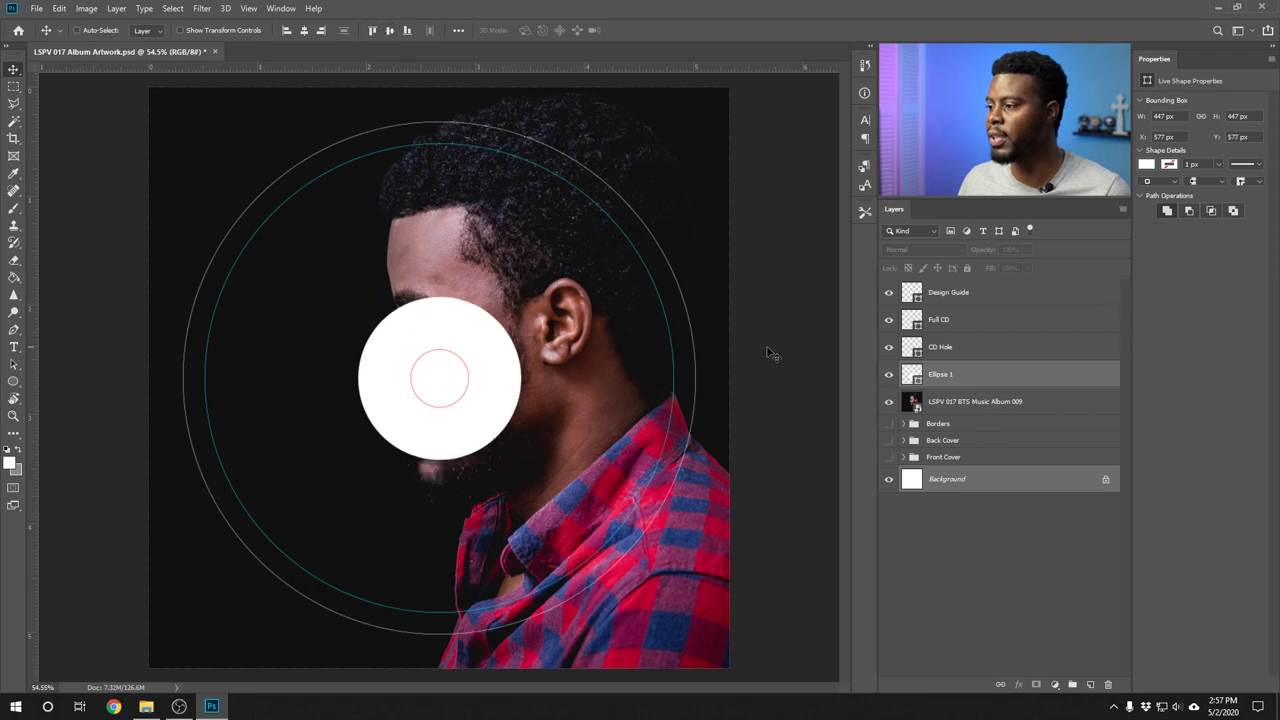
- Set the 1.49 in circle's fill to none and give it a yellow stroke
{"action": "left_click", "coordinate": [997, 379]}
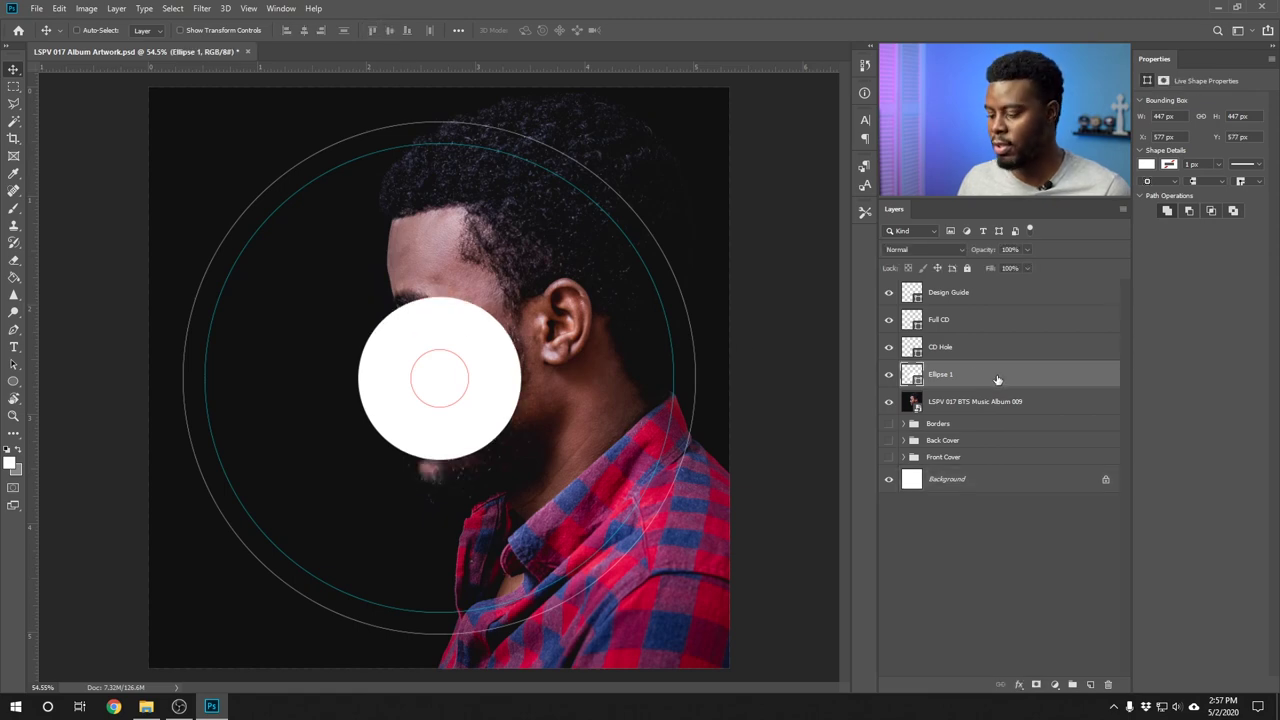
{"action": "key", "text": "u"}
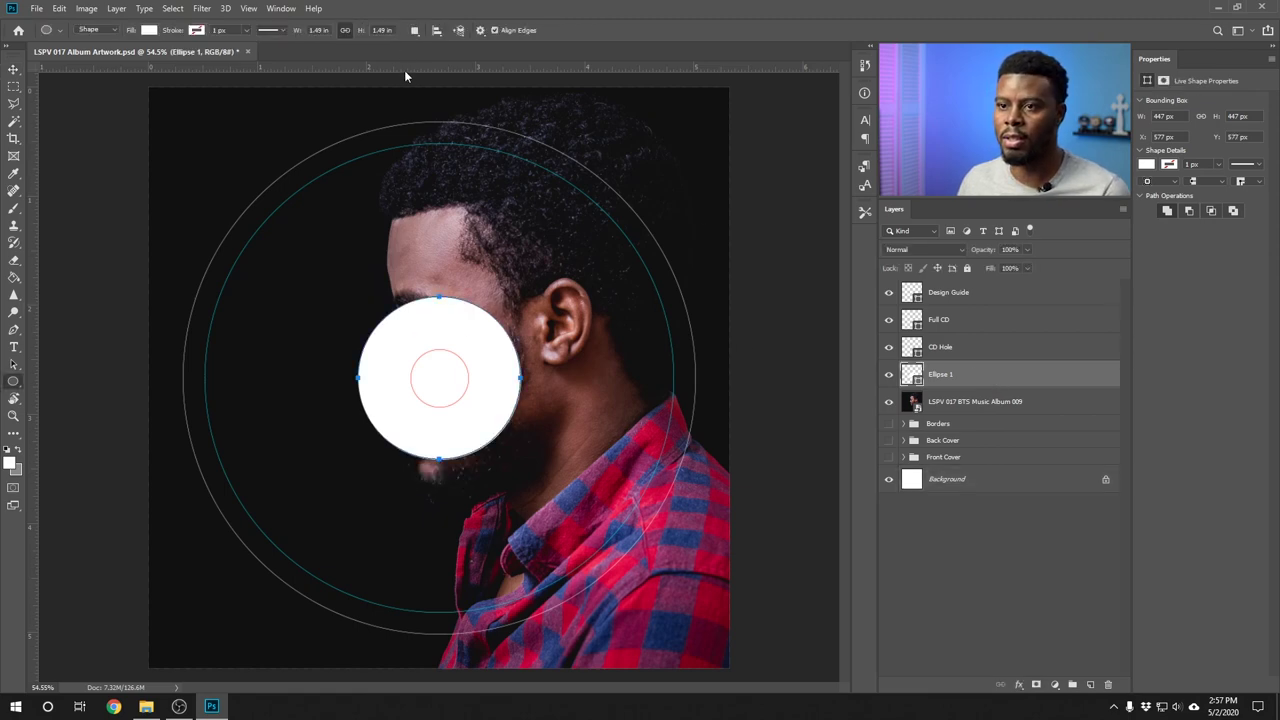
{"action": "left_click", "coordinate": [149, 30]}
{"action": "left_click", "coordinate": [91, 56]}
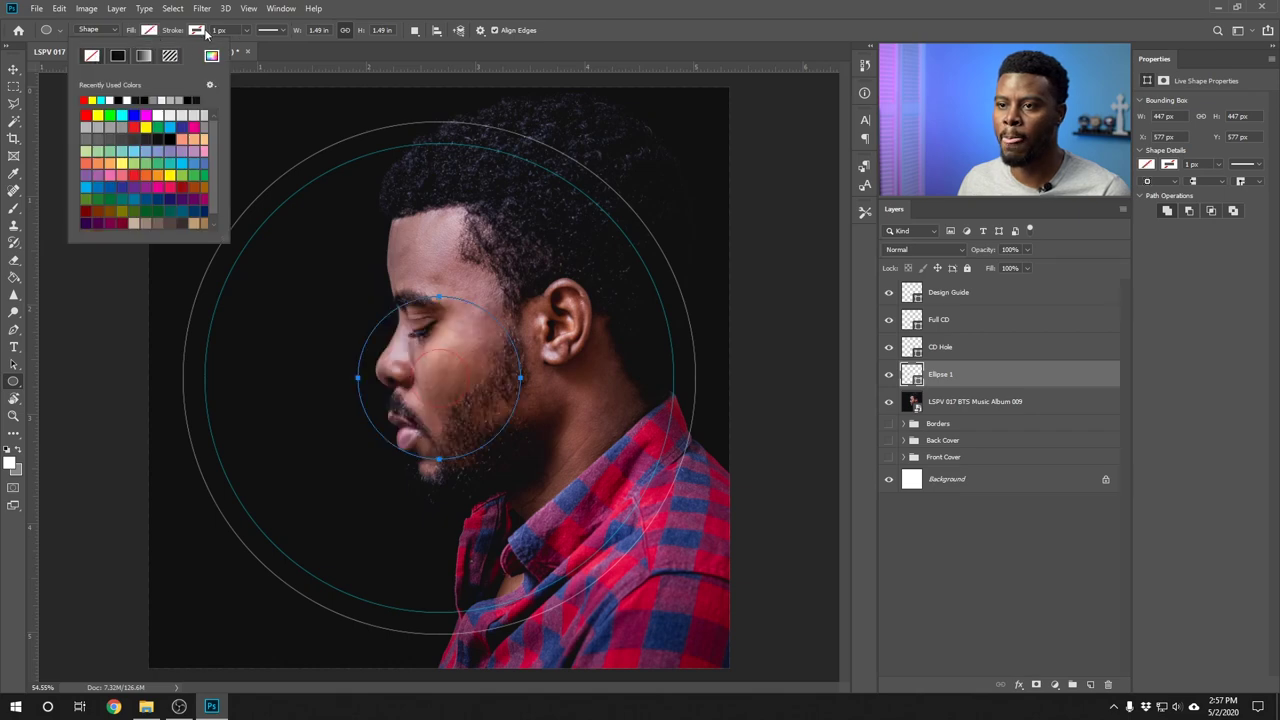
{"action": "left_click", "coordinate": [204, 31]}
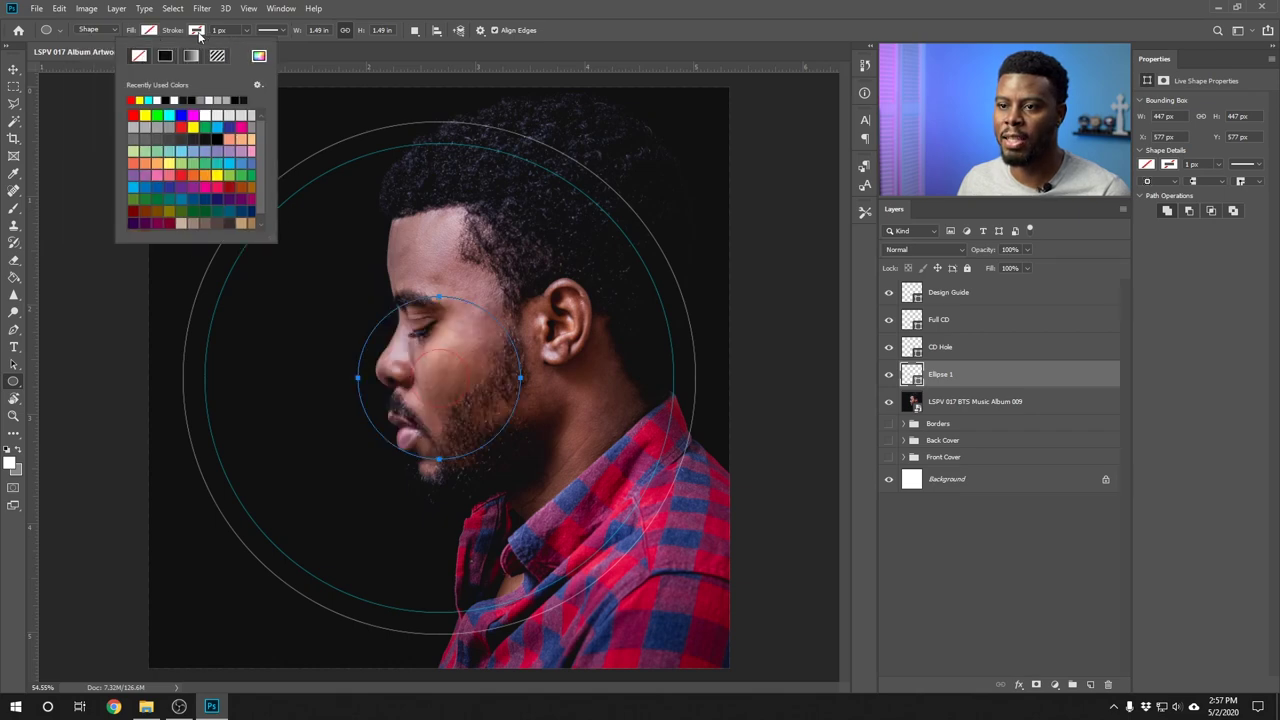
{"action": "left_click", "coordinate": [139, 101]}
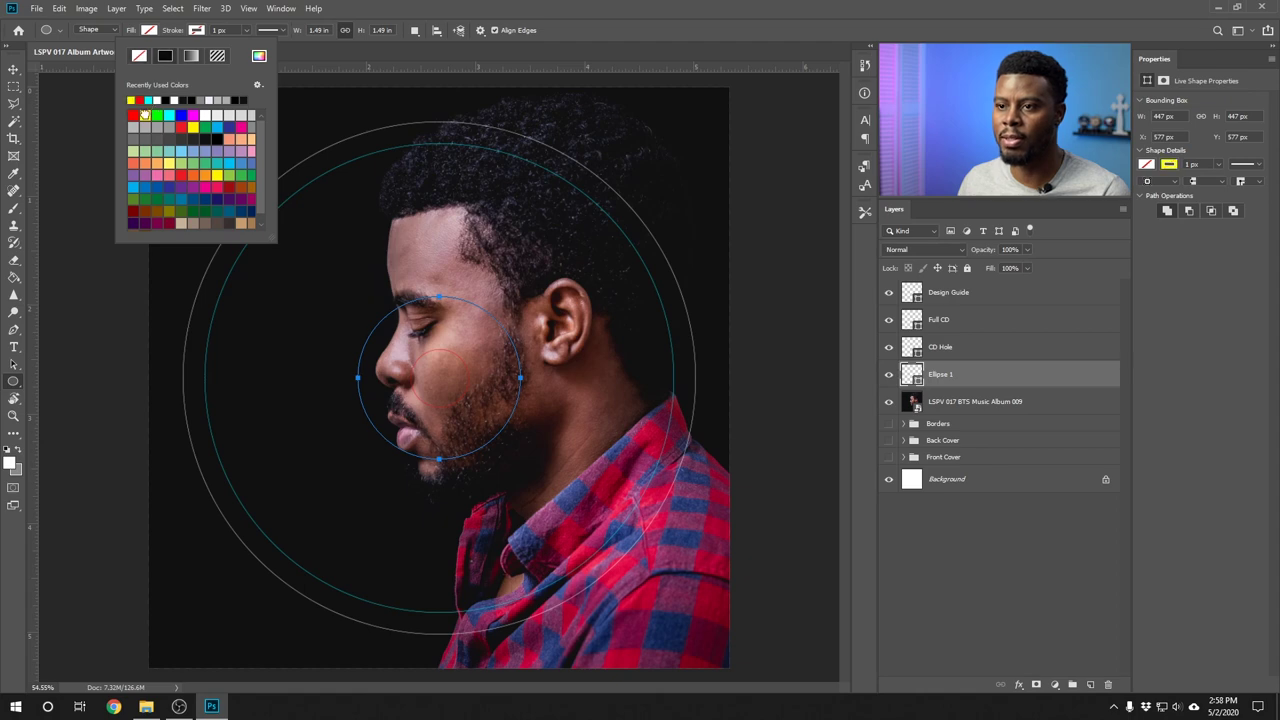
- Select the profile photo layer and save the album artwork file
{"action": "left_click", "coordinate": [990, 410]}
{"action": "left_click", "coordinate": [988, 410]}
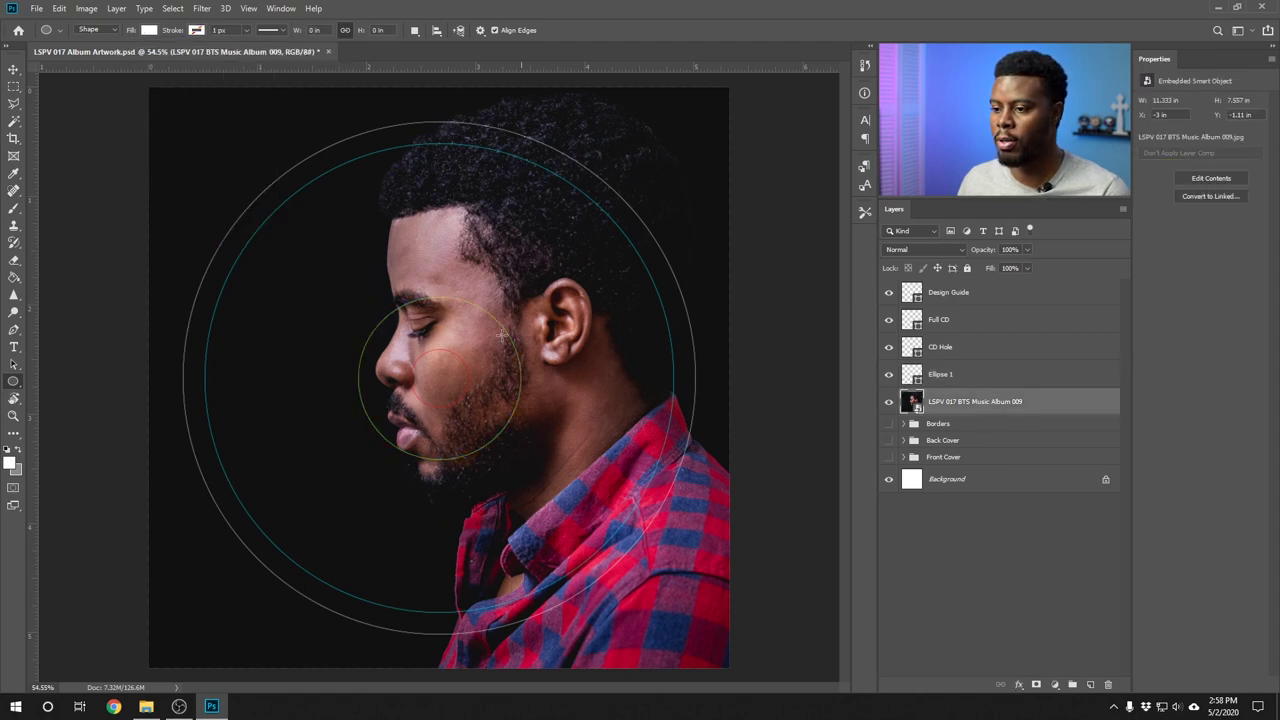
{"action": "key", "text": "ctrl+s"}
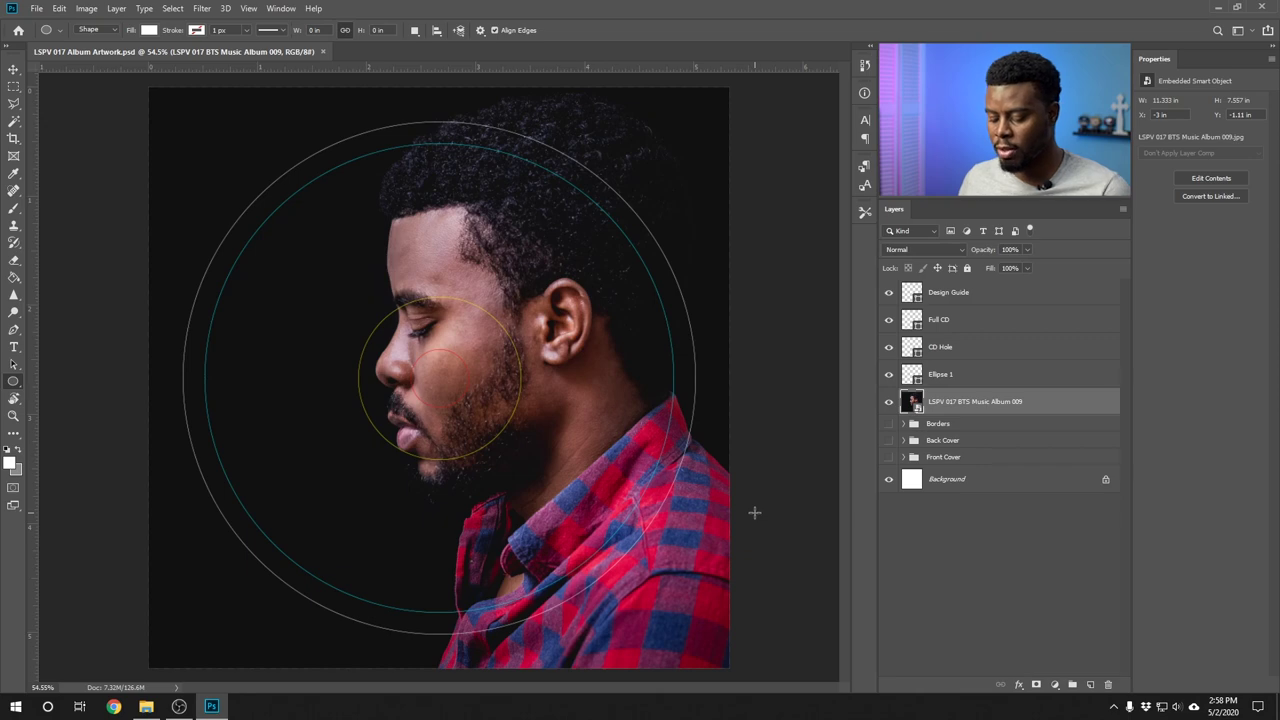
- Move the profile photo left and slightly down so the whole face fits inside the CD outline and the ear sits in the yellow circle
{"action": "key", "text": "ctrl+t"}
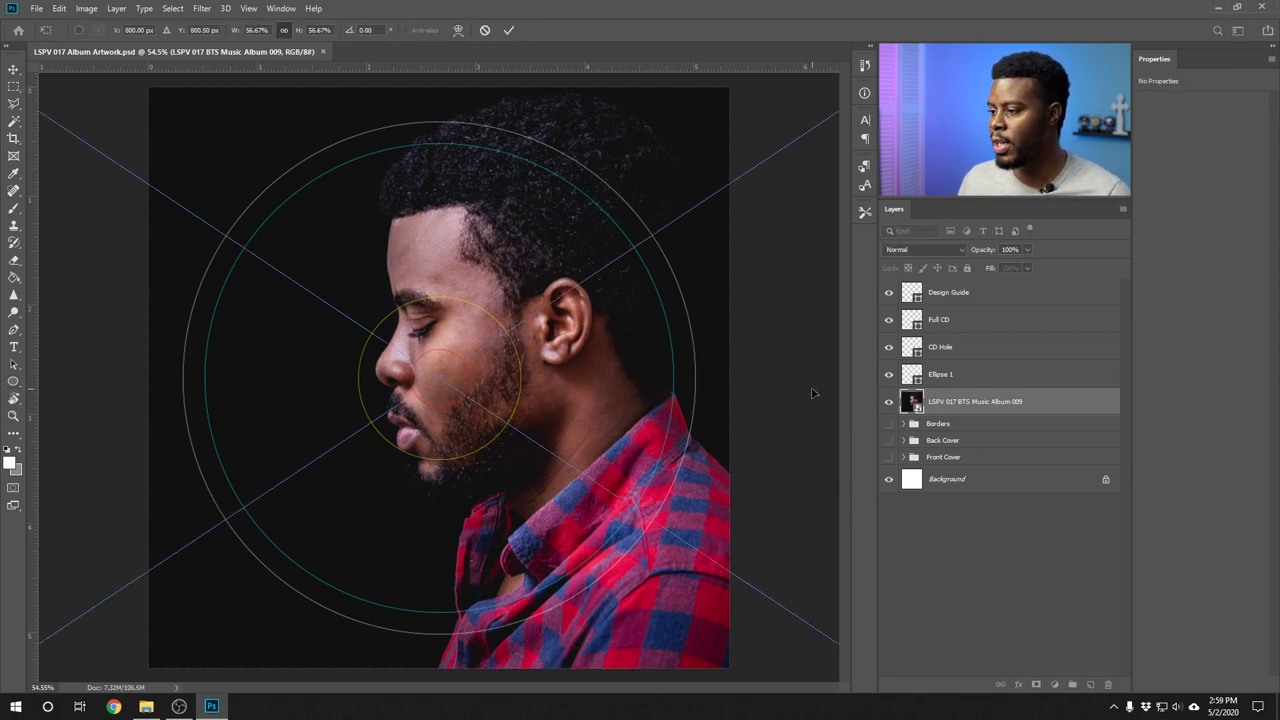
{"action": "left_click_drag", "start_coordinate": [812, 393], "coordinate": [551, 480]}
{"action": "left_click_drag", "start_coordinate": [700, 265], "coordinate": [485, 288]}
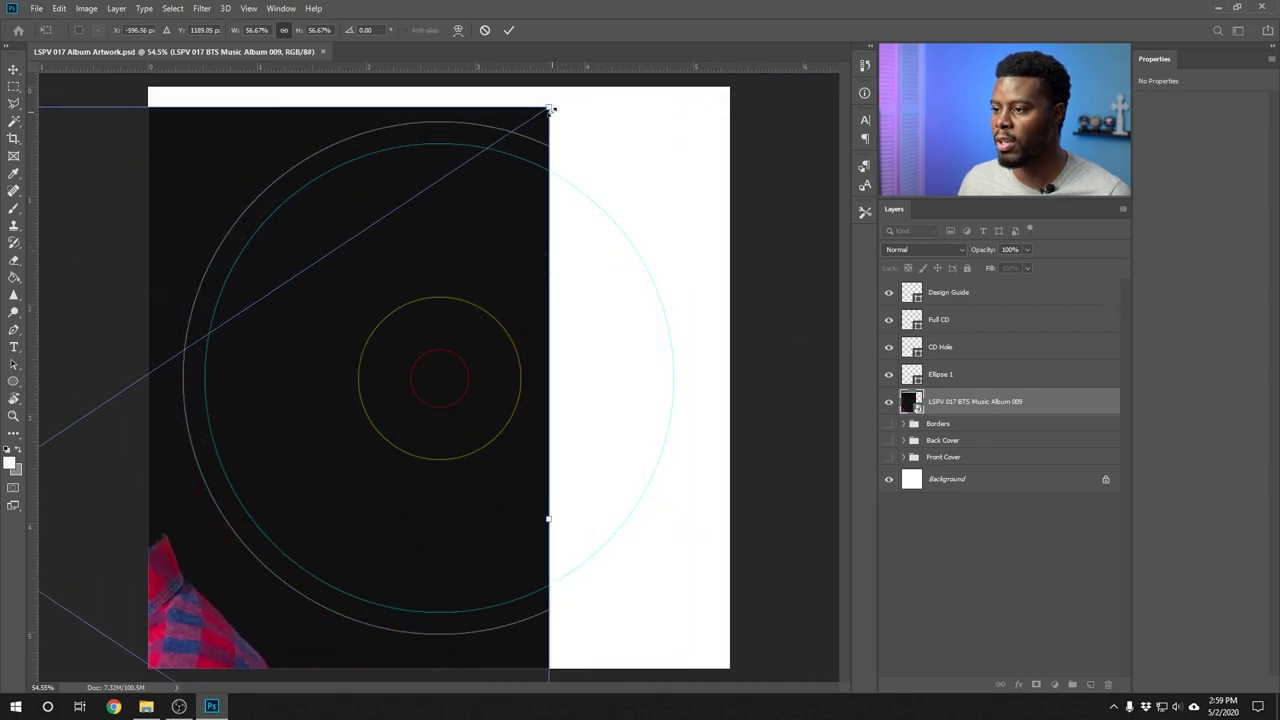
{"action": "left_click_drag", "start_coordinate": [105, 358], "coordinate": [365, 257]}
{"action": "left_click_drag", "start_coordinate": [233, 370], "coordinate": [348, 381]}
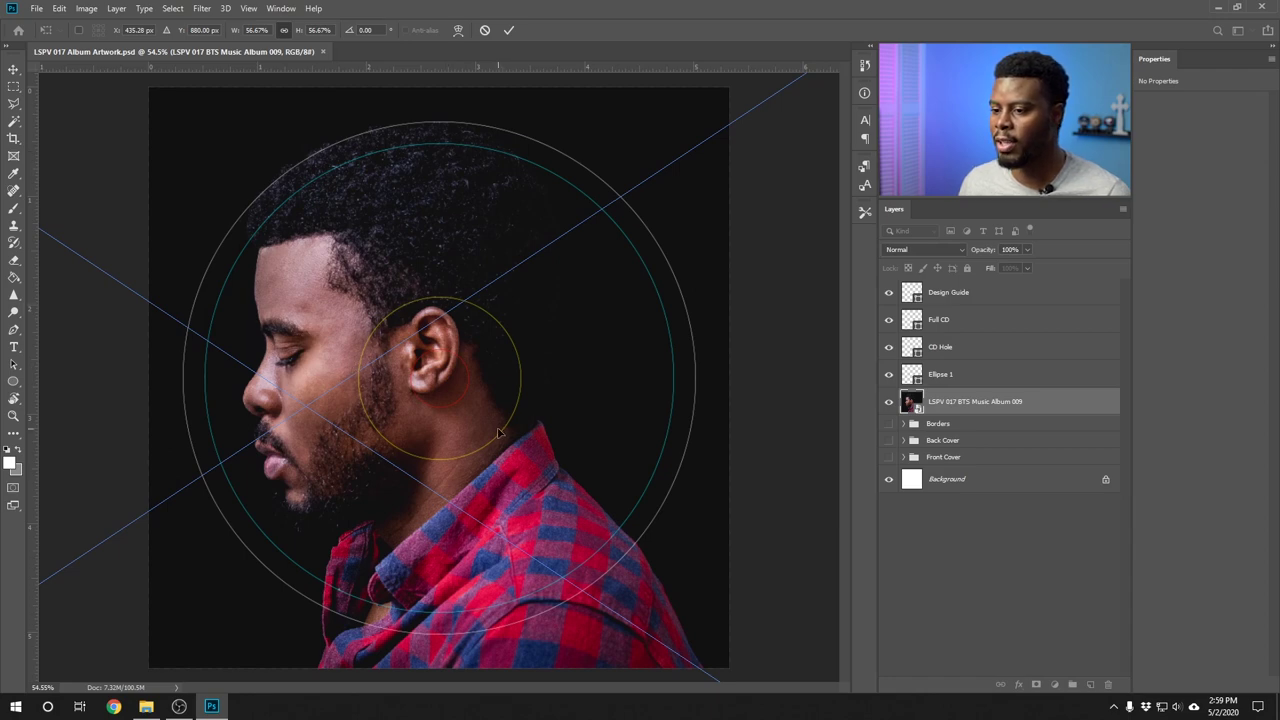
{"action": "key", "text": "u"}
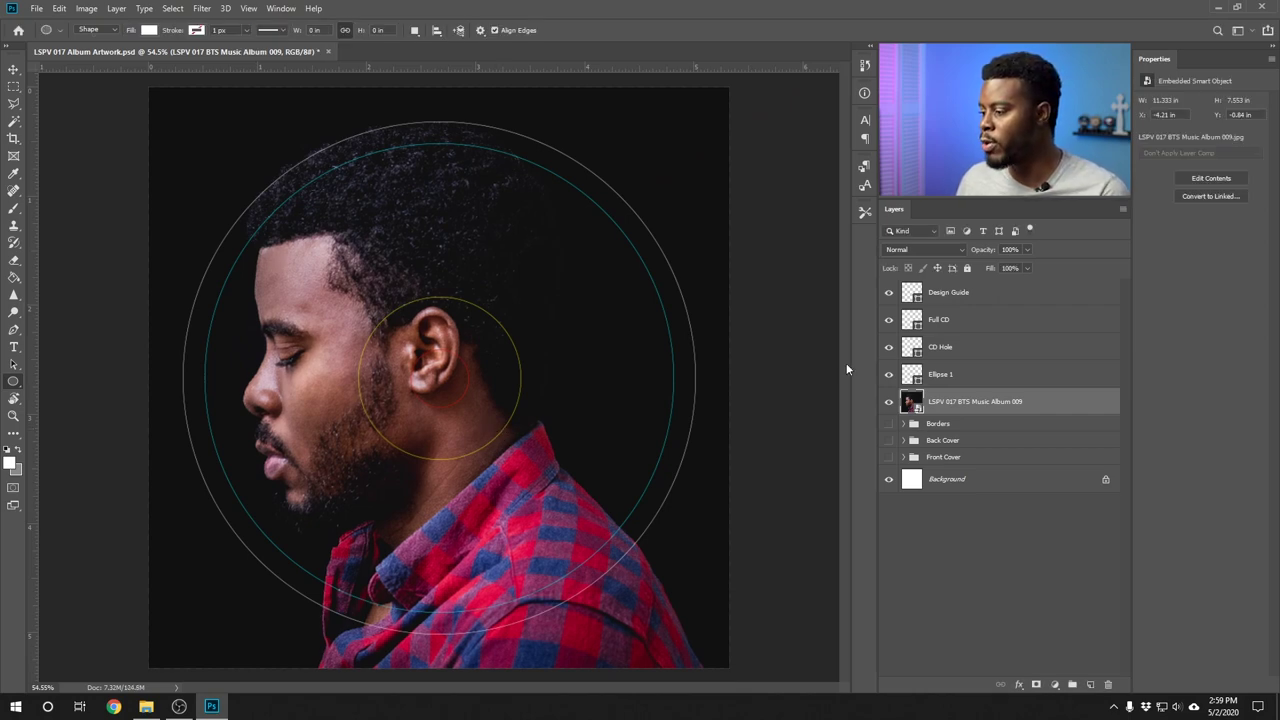
- Add a Hue/Saturation adjustment with Saturation -100 above the profile photo and clip it to the photo layer
{"action": "left_click", "coordinate": [1057, 685]}
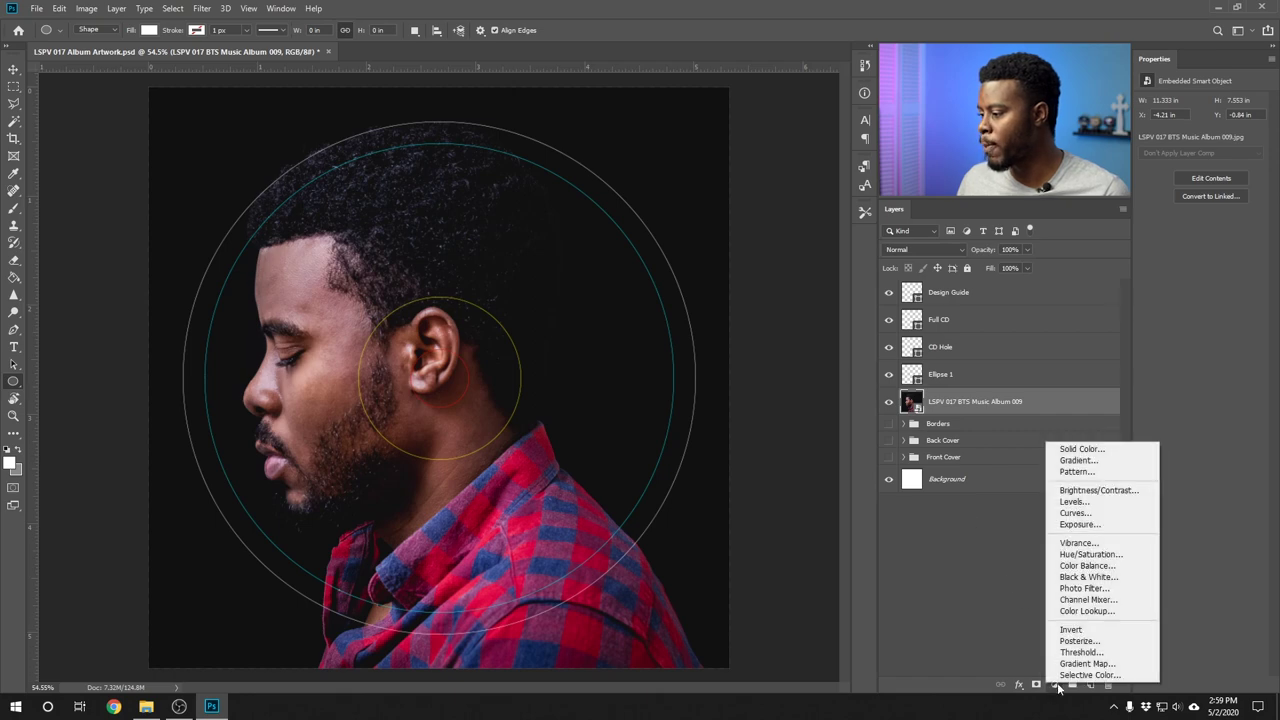
{"action": "left_click", "coordinate": [1107, 556]}
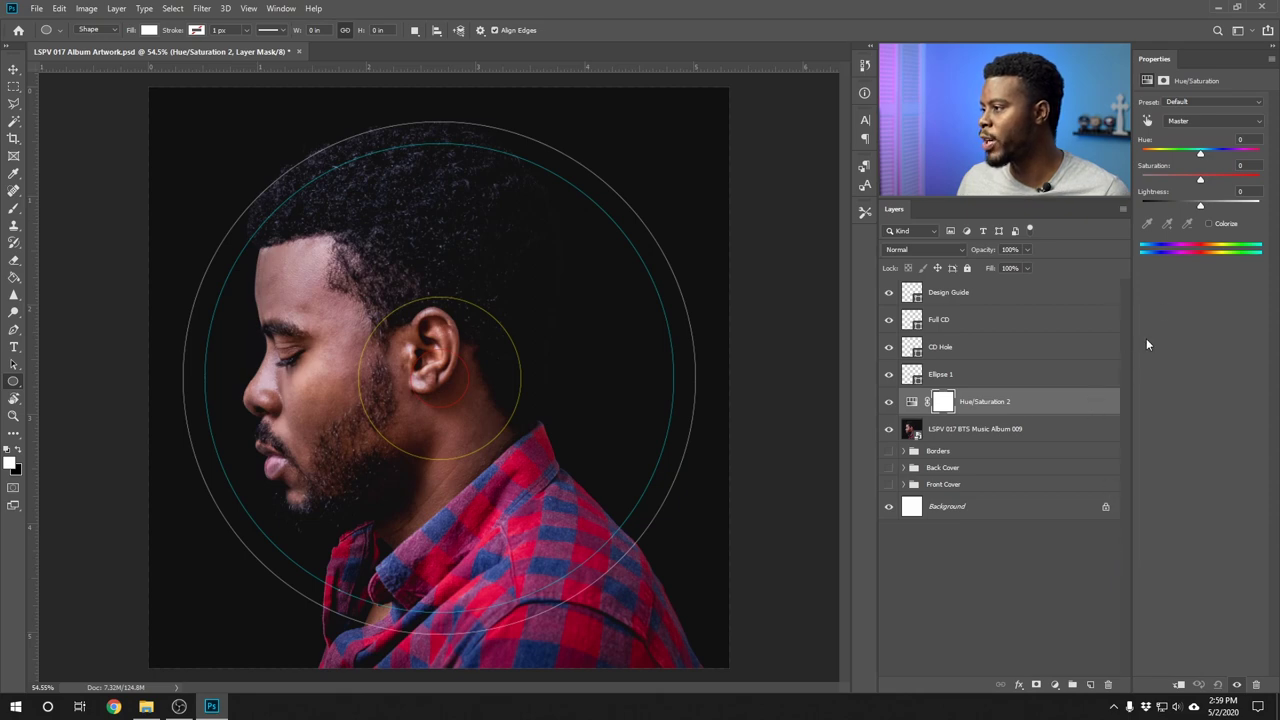
{"action": "left_click", "coordinate": [1249, 165]}
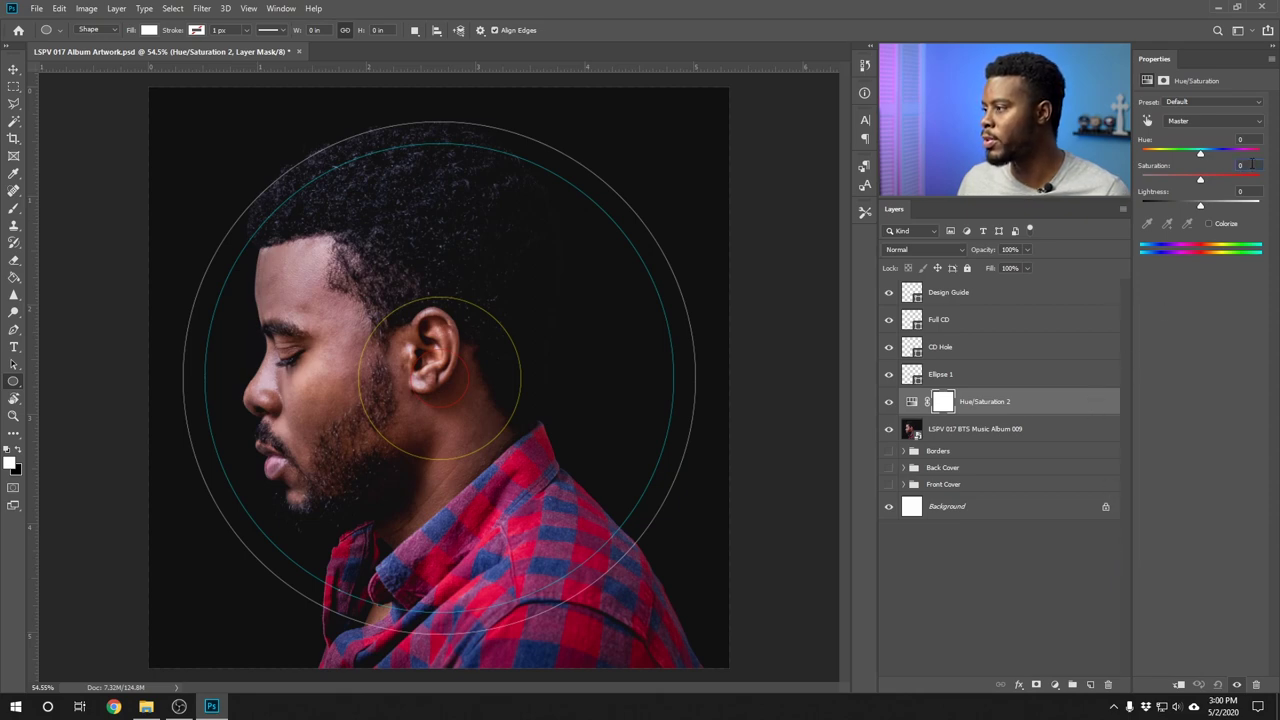
{"action": "key", "text": "shift+Down"}
{"action": "key", "text": "shift+Down"}
{"action": "key", "text": "shift+Down"}
{"action": "key", "text": "shift+Down"}
{"action": "key", "text": "shift+Down"}
{"action": "key", "text": "shift+Down"}
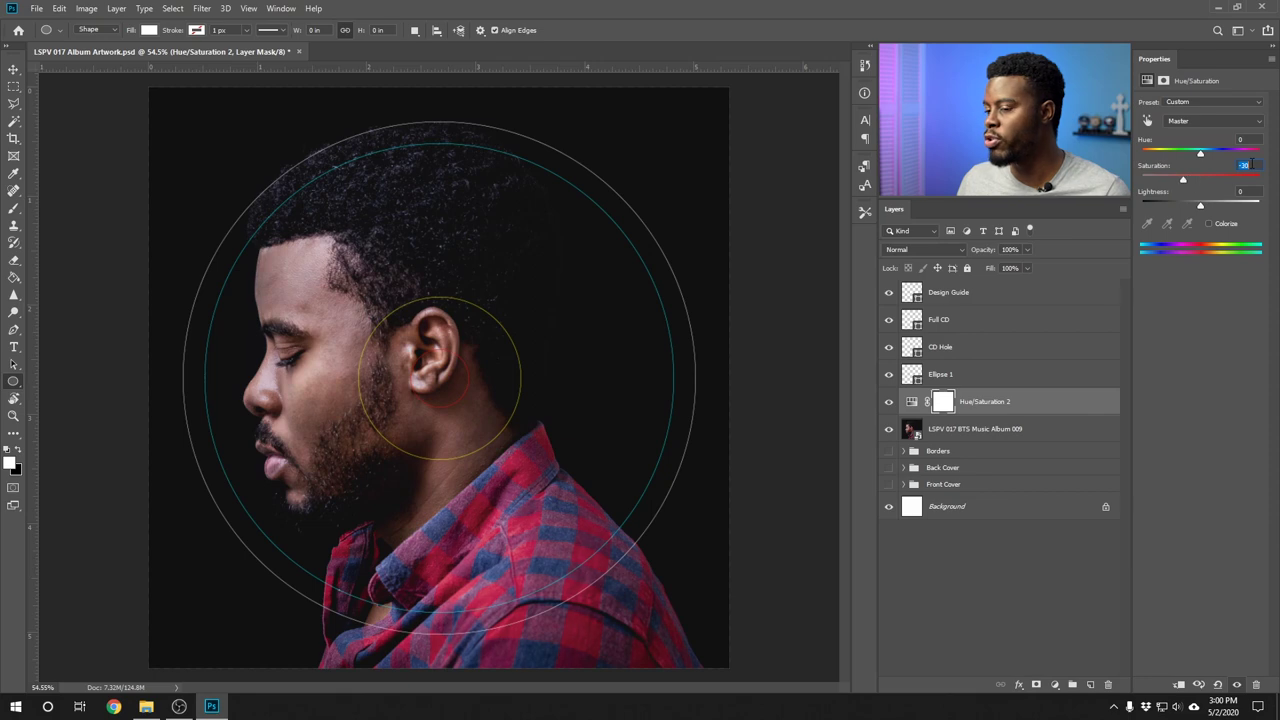
{"action": "key", "text": "shift+Down"}
{"action": "key", "text": "shift+Down"}
{"action": "key", "text": "shift+Down"}
{"action": "key", "text": "shift+Down"}
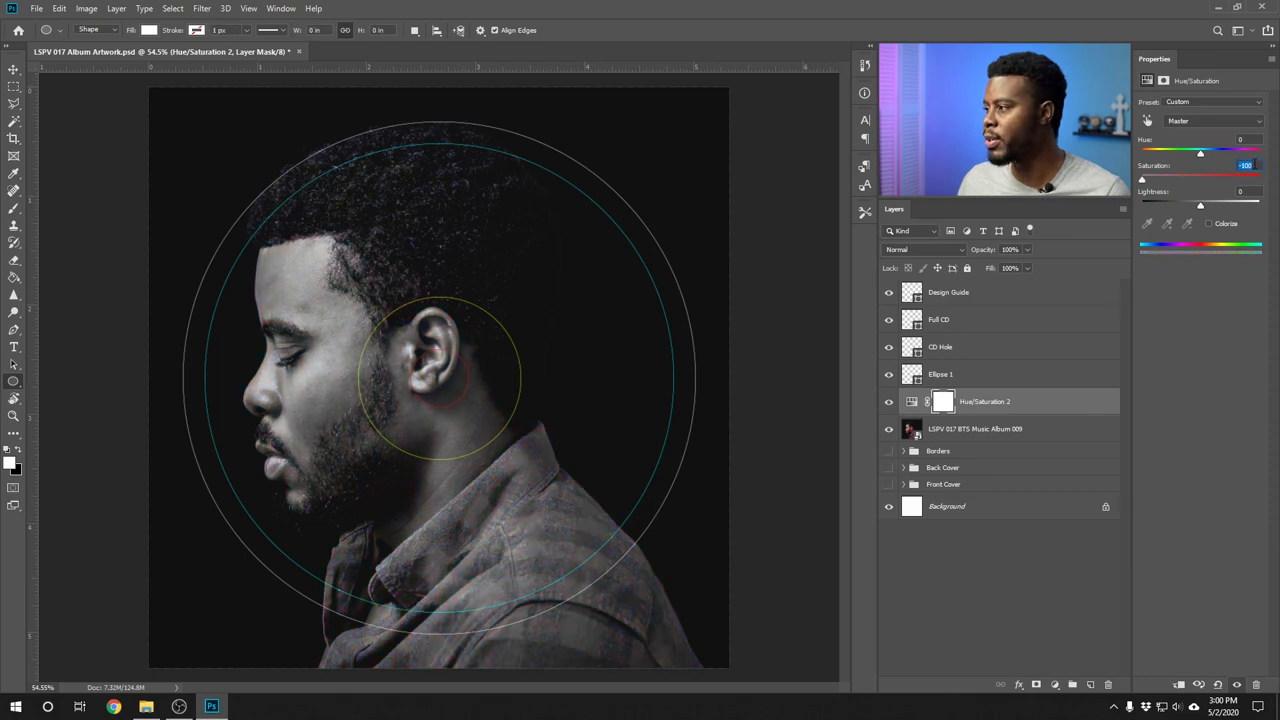
{"action": "right_click", "coordinate": [1042, 407]}
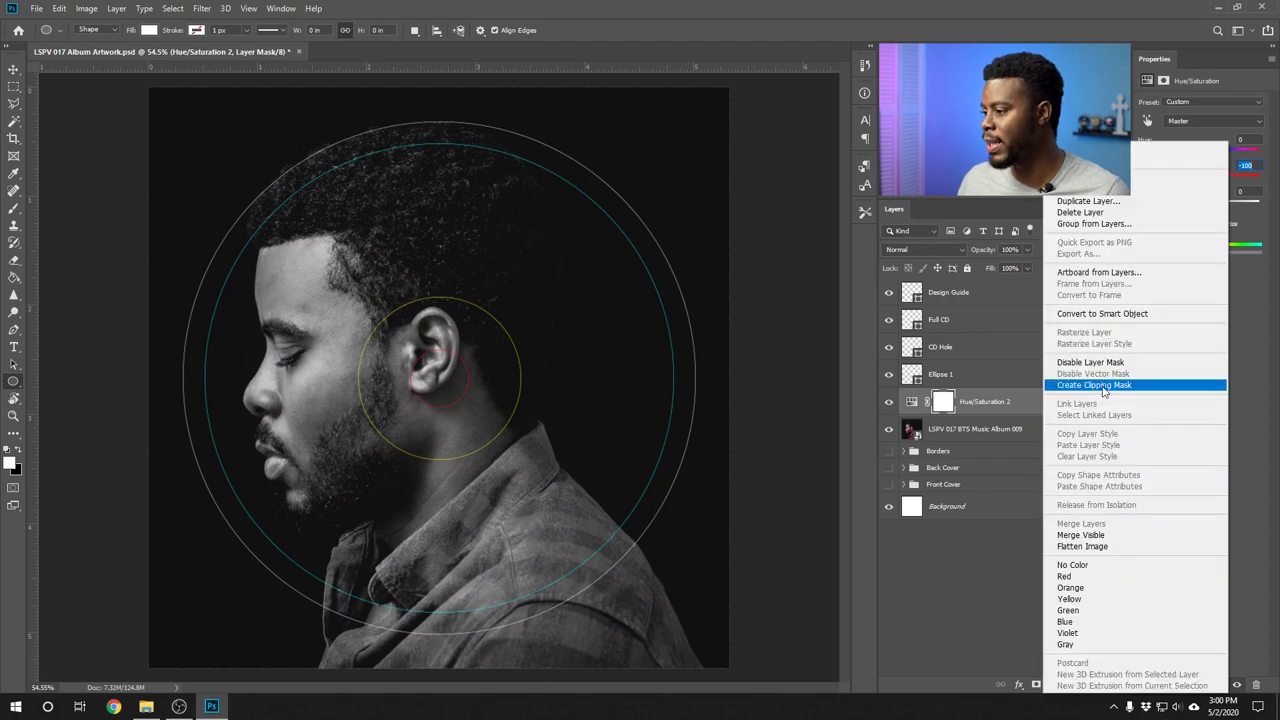
{"action": "left_click", "coordinate": [1104, 388]}
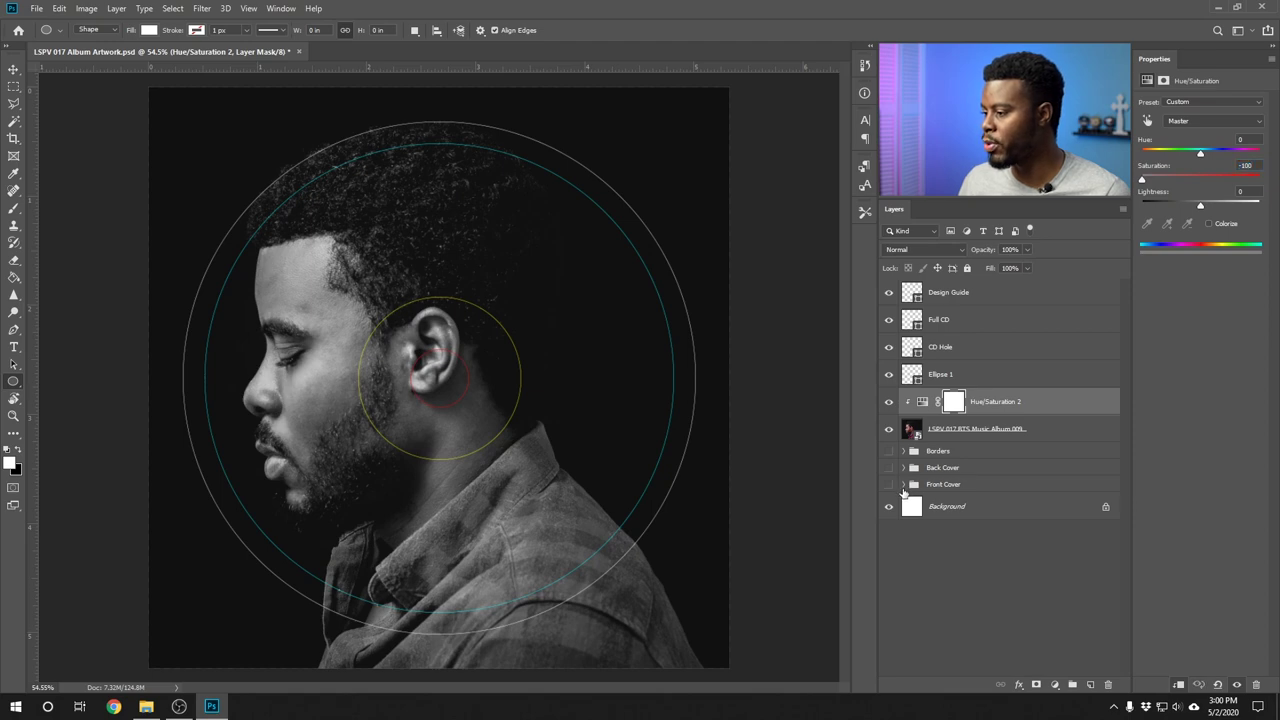
- Duplicate the Learn Share Photo Video and Country Love text layers from the Front Cover group and place the copies above the photo's Hue/Saturation adjustment
{"action": "left_click", "coordinate": [903, 485]}
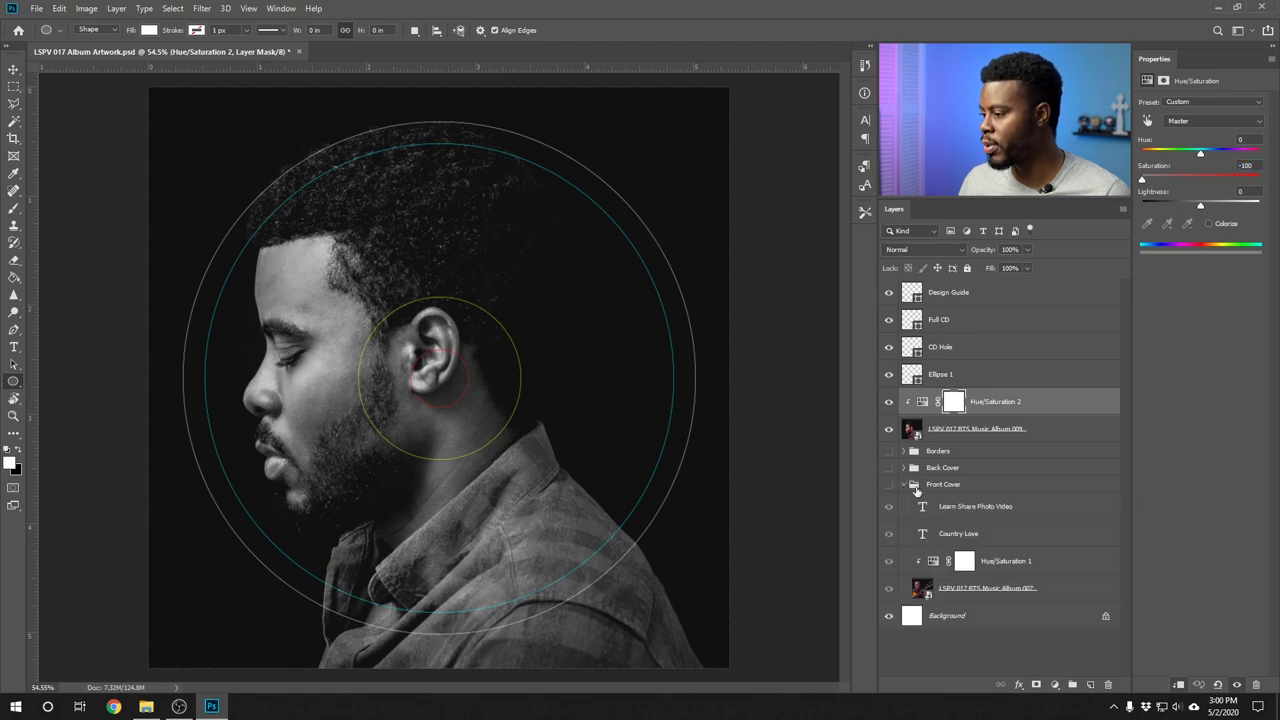
{"action": "left_click", "coordinate": [1000, 534]}
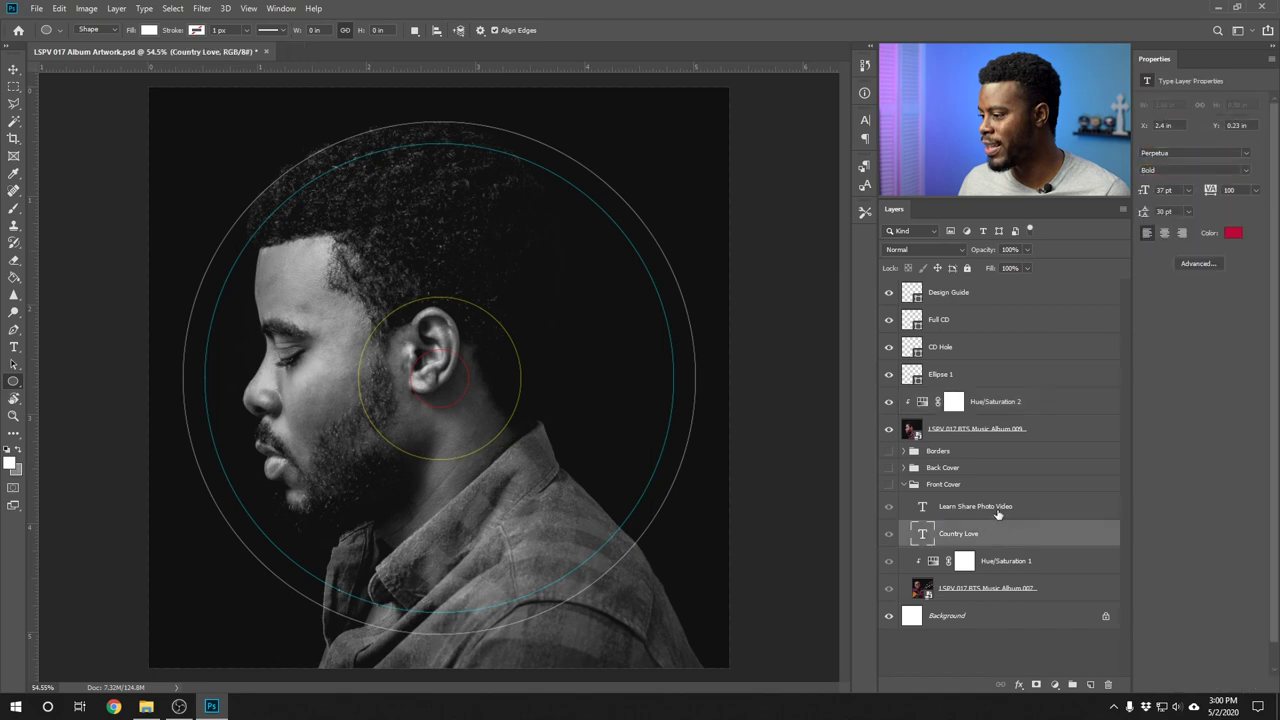
{"action": "left_click", "coordinate": [995, 513], "text": "shift"}
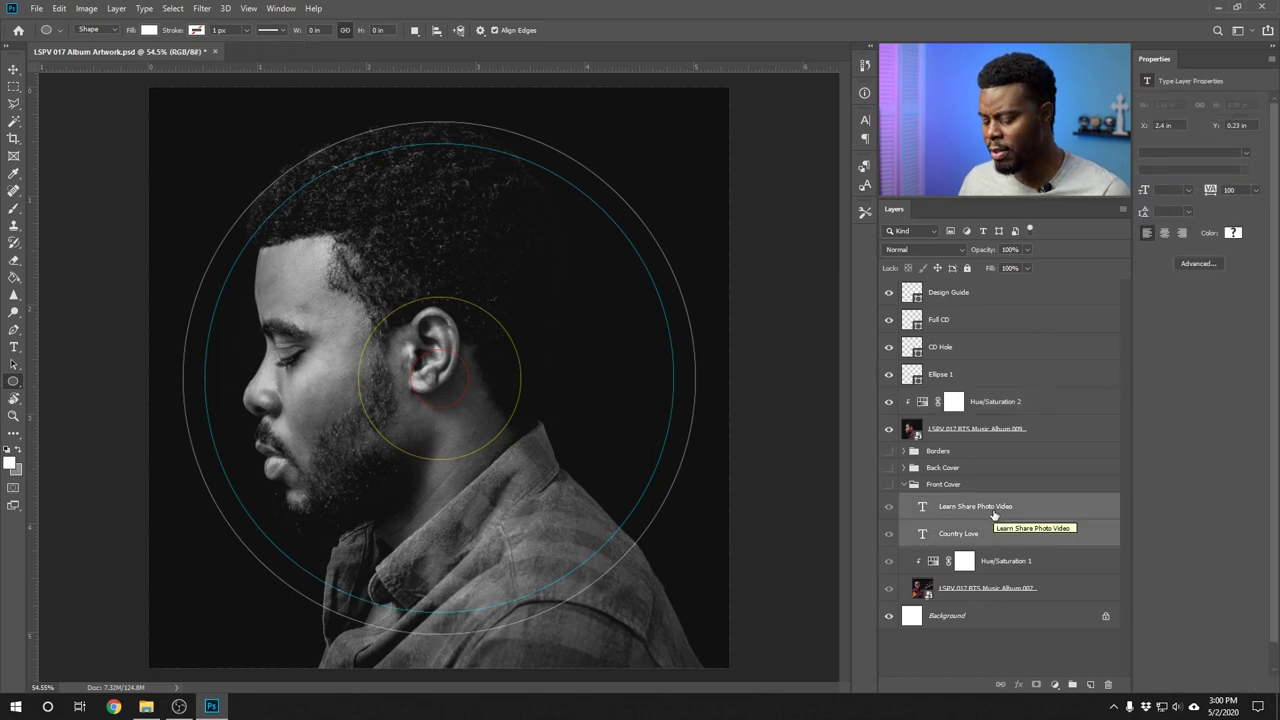
{"action": "key", "text": "ctrl+j"}
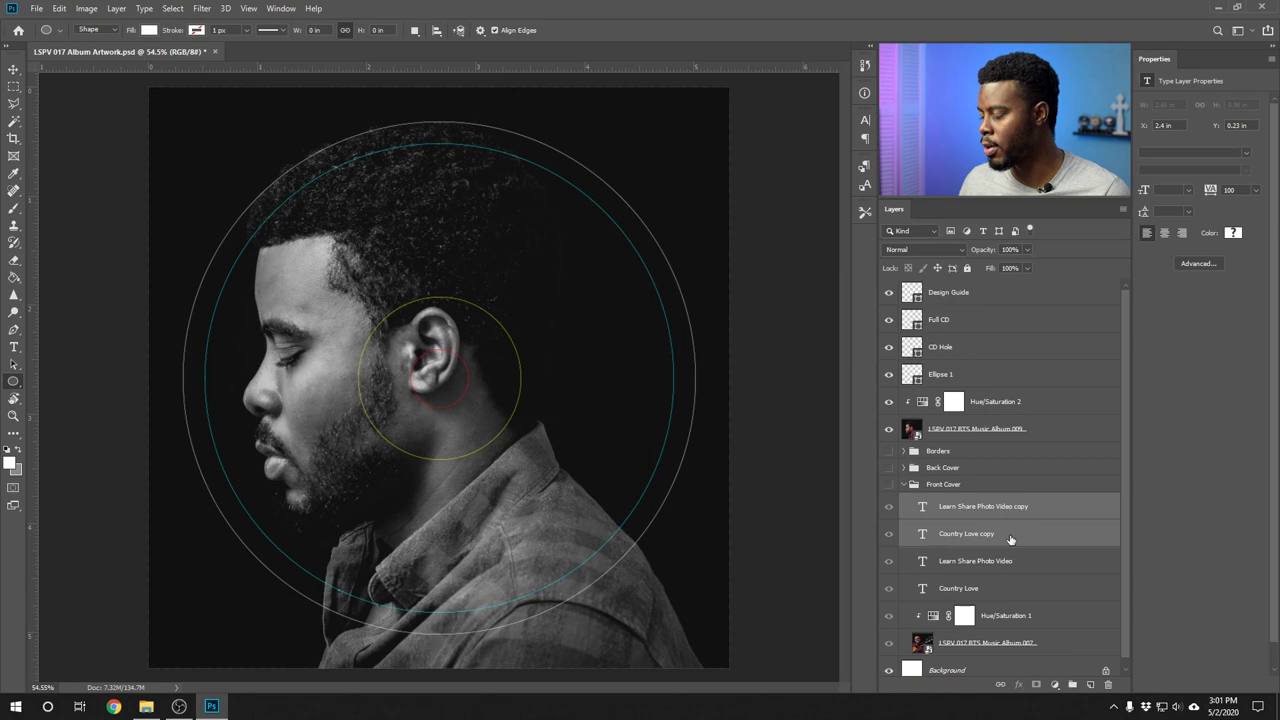
{"action": "left_click_drag", "start_coordinate": [1013, 536], "coordinate": [1015, 398]}
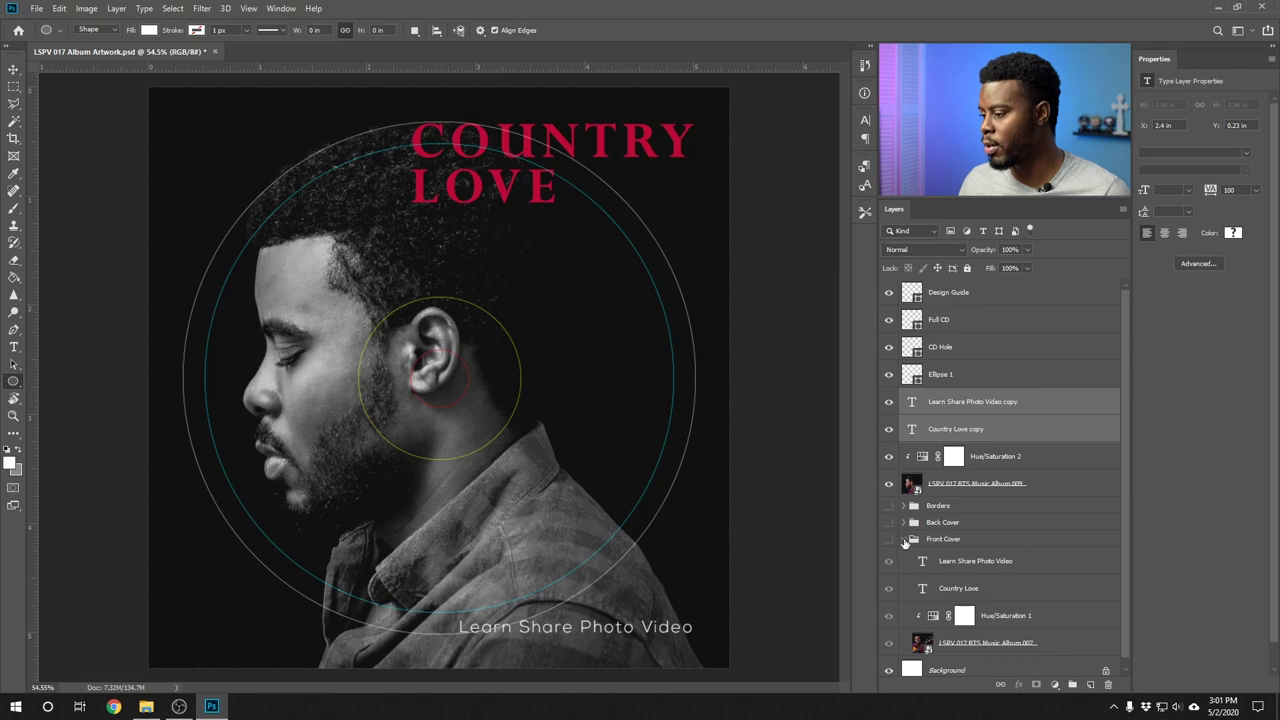
{"action": "left_click", "coordinate": [904, 540]}
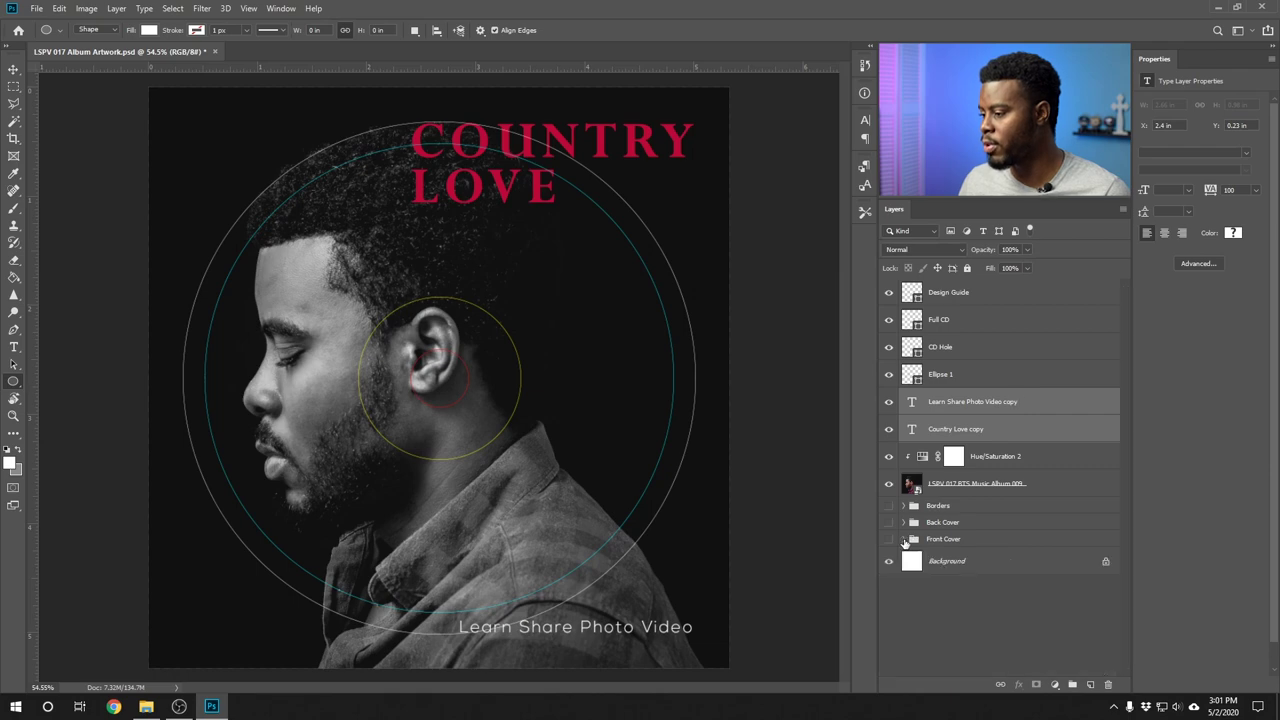
- Group all layers from the profile photo up to Design Guide and name the group CD
{"action": "left_click", "coordinate": [1040, 485]}
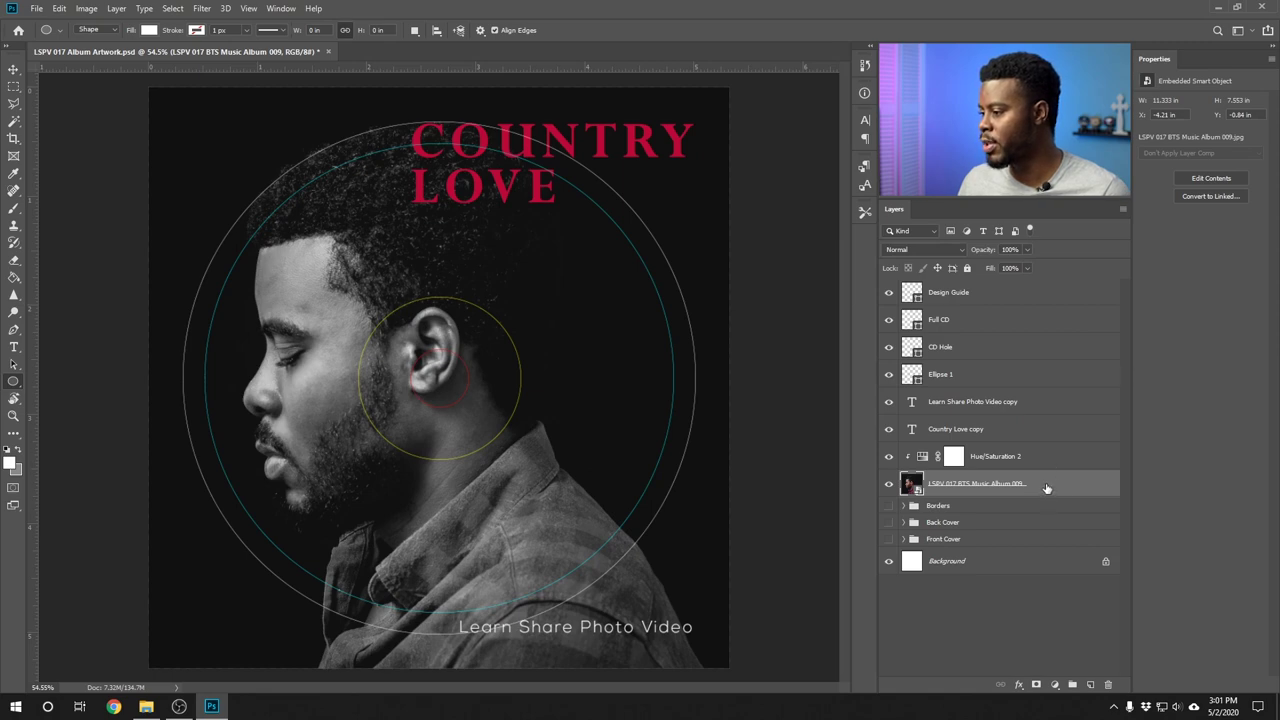
{"action": "left_click", "coordinate": [1045, 460], "text": "shift"}
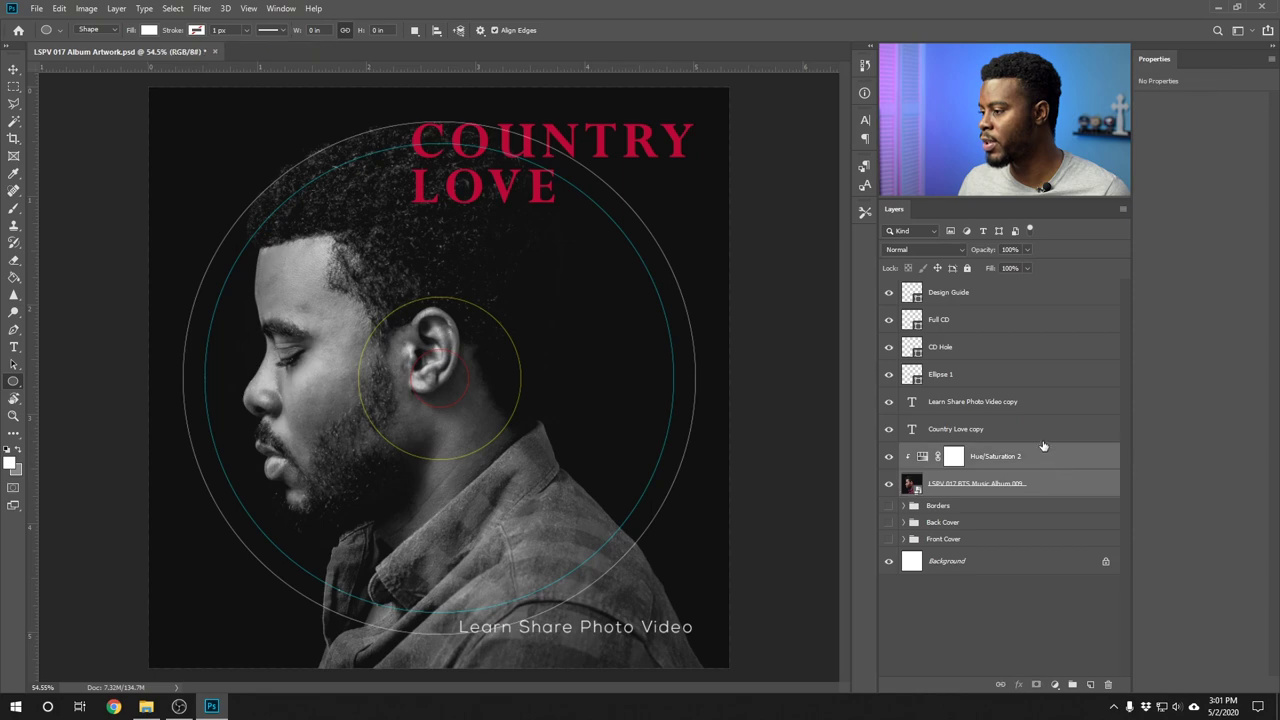
{"action": "left_click", "coordinate": [1040, 430], "text": "shift"}
{"action": "left_click", "coordinate": [1036, 401], "text": "shift"}
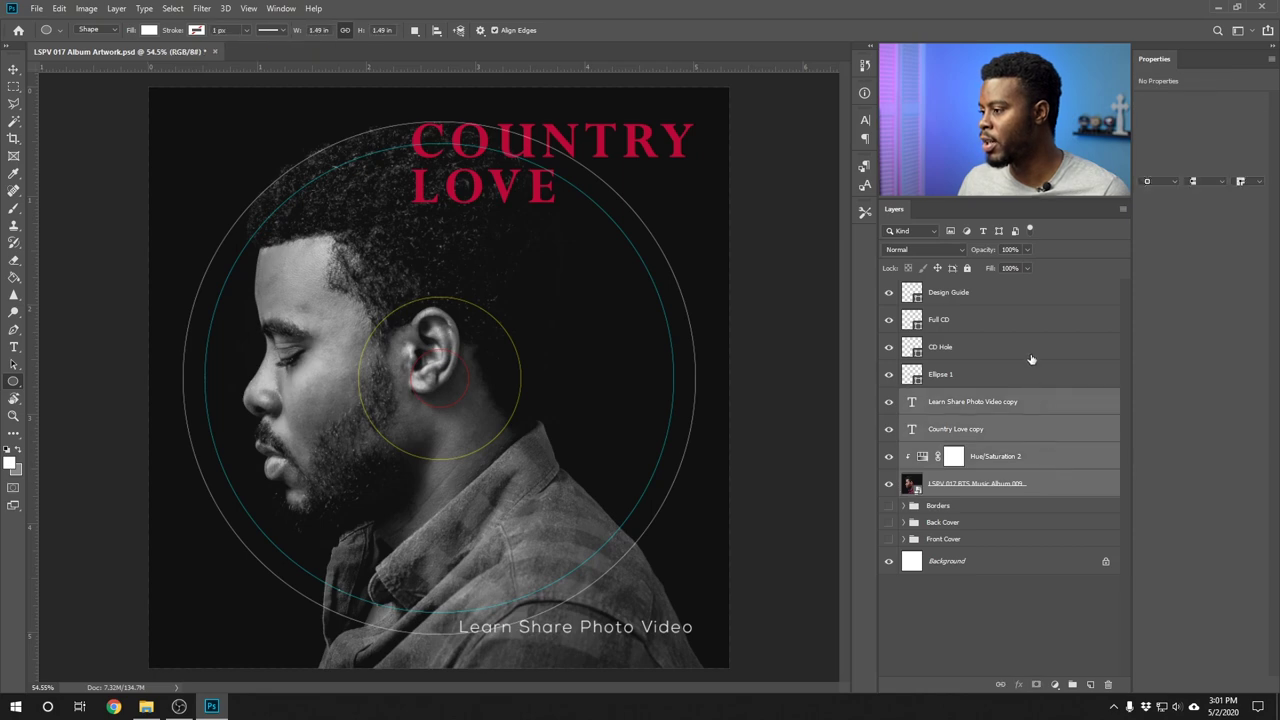
{"action": "left_click", "coordinate": [1032, 374], "text": "shift"}
{"action": "left_click", "coordinate": [1029, 347], "text": "shift"}
{"action": "left_click", "coordinate": [1026, 320], "text": "shift"}
{"action": "left_click", "coordinate": [1023, 293], "text": "shift"}
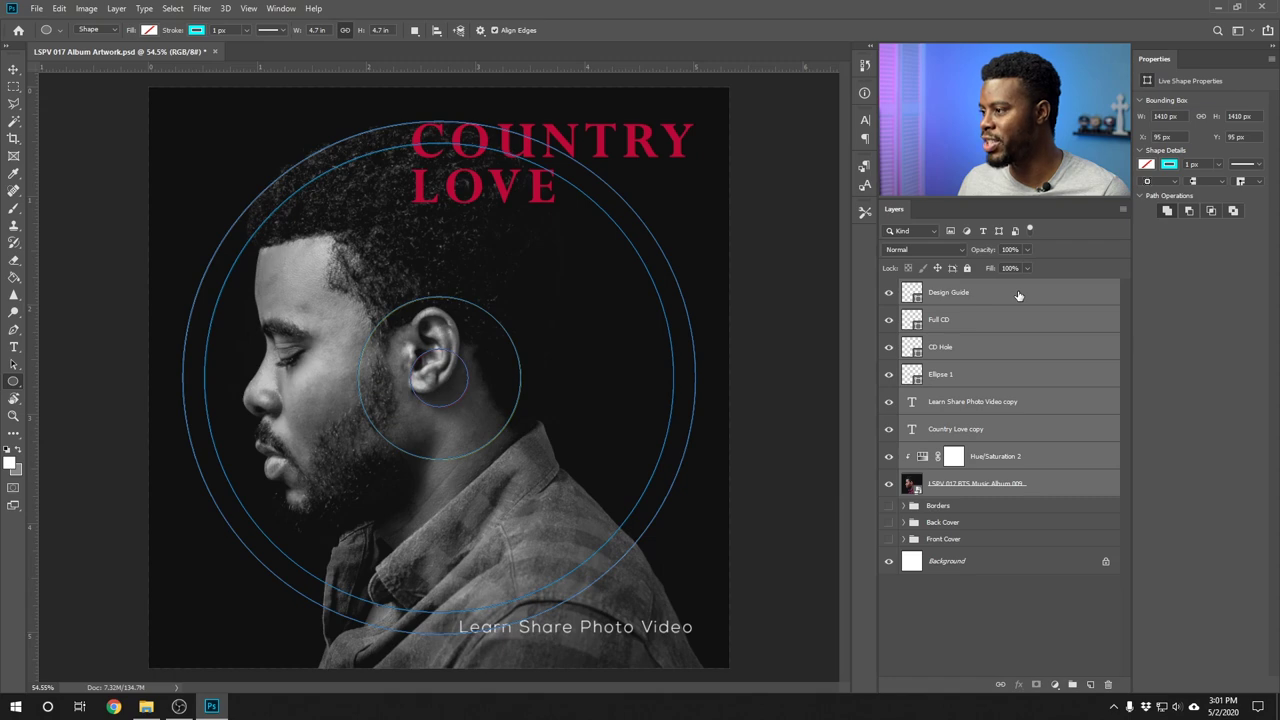
{"action": "key", "text": "ctrl+g"}
{"action": "double_click", "coordinate": [938, 289]}
{"action": "type", "text": "CD"}
{"action": "key", "text": "Return"}
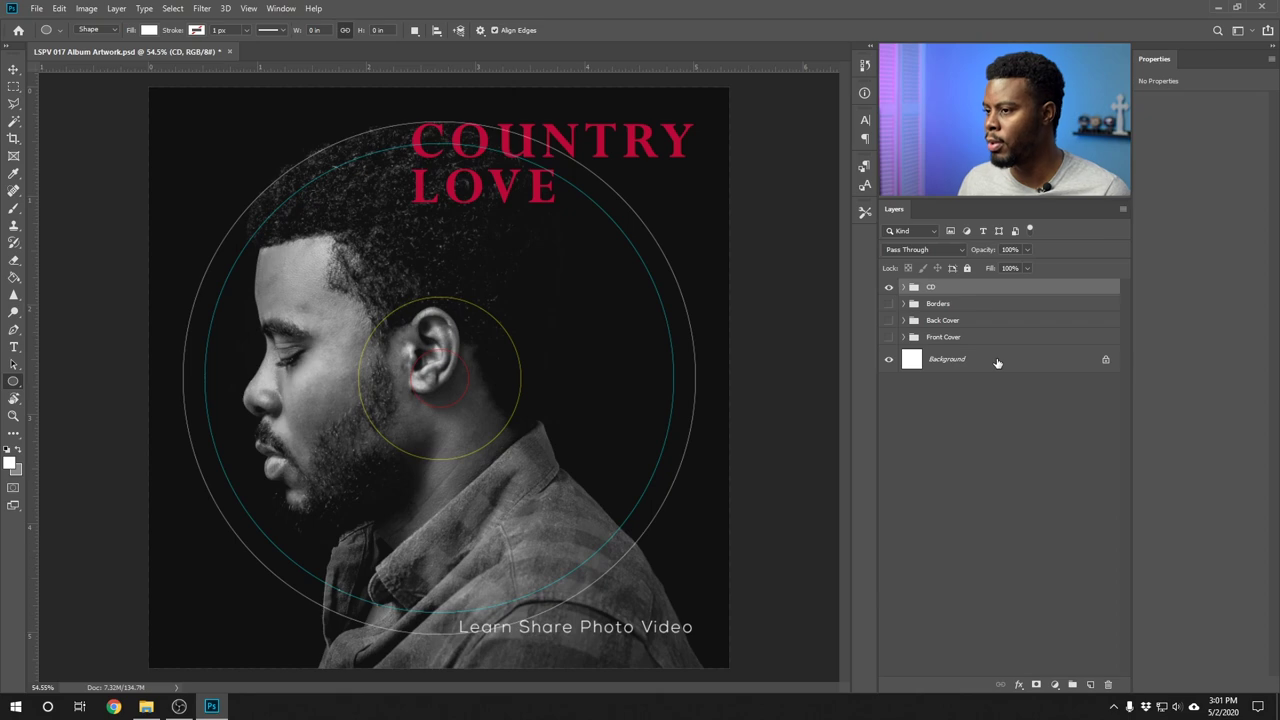
- Scale the Country Love copy text in the CD group to about 76% and move it above the ear
{"action": "left_click", "coordinate": [904, 288]}
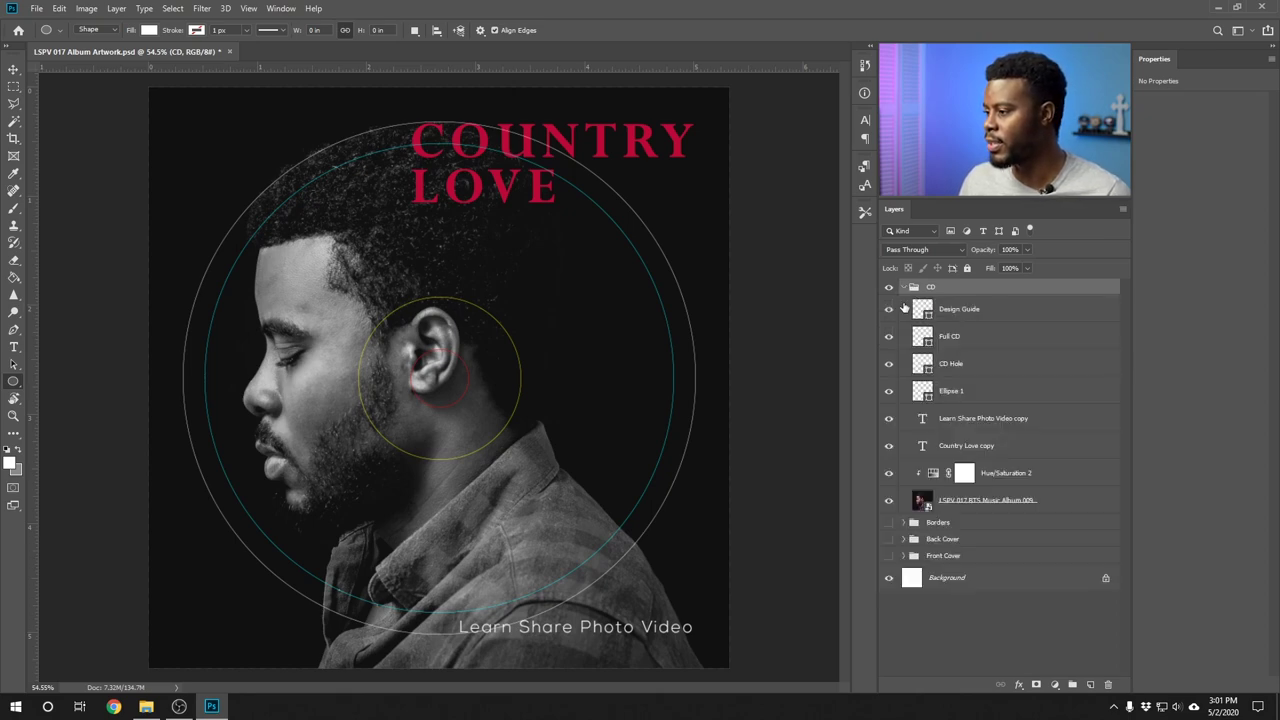
{"action": "left_click", "coordinate": [1006, 447]}
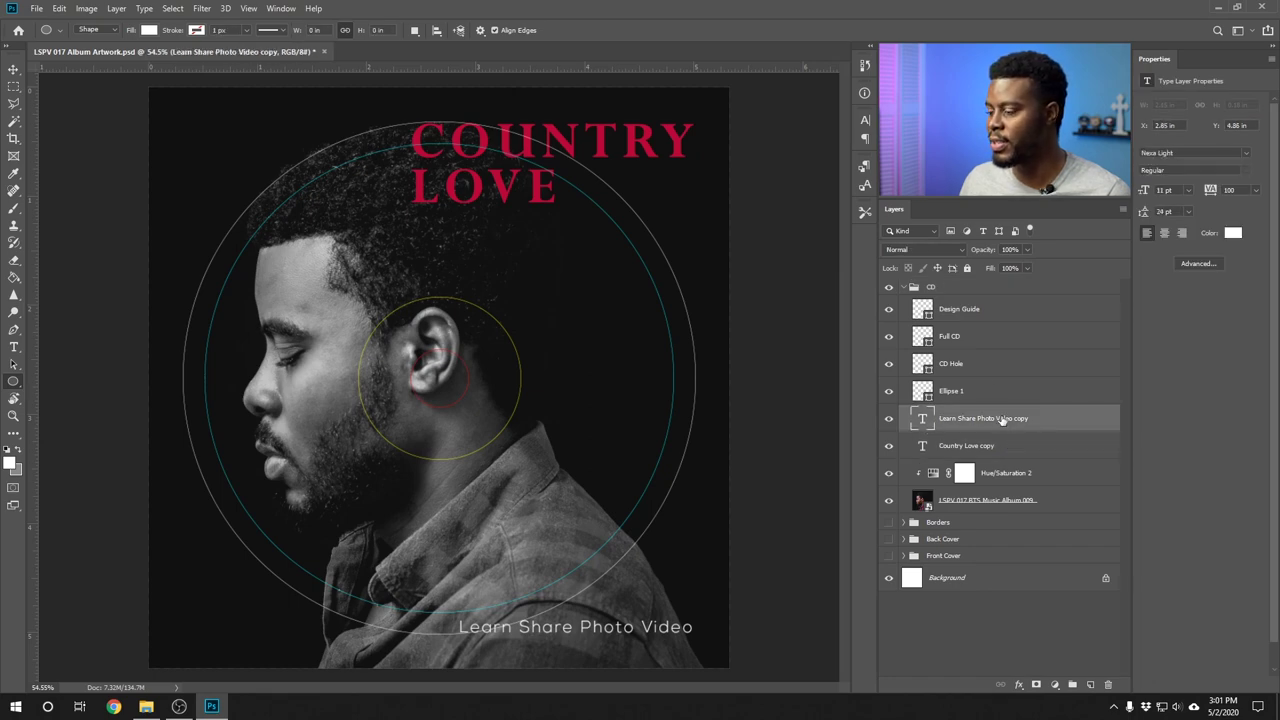
{"action": "key", "text": "v"}
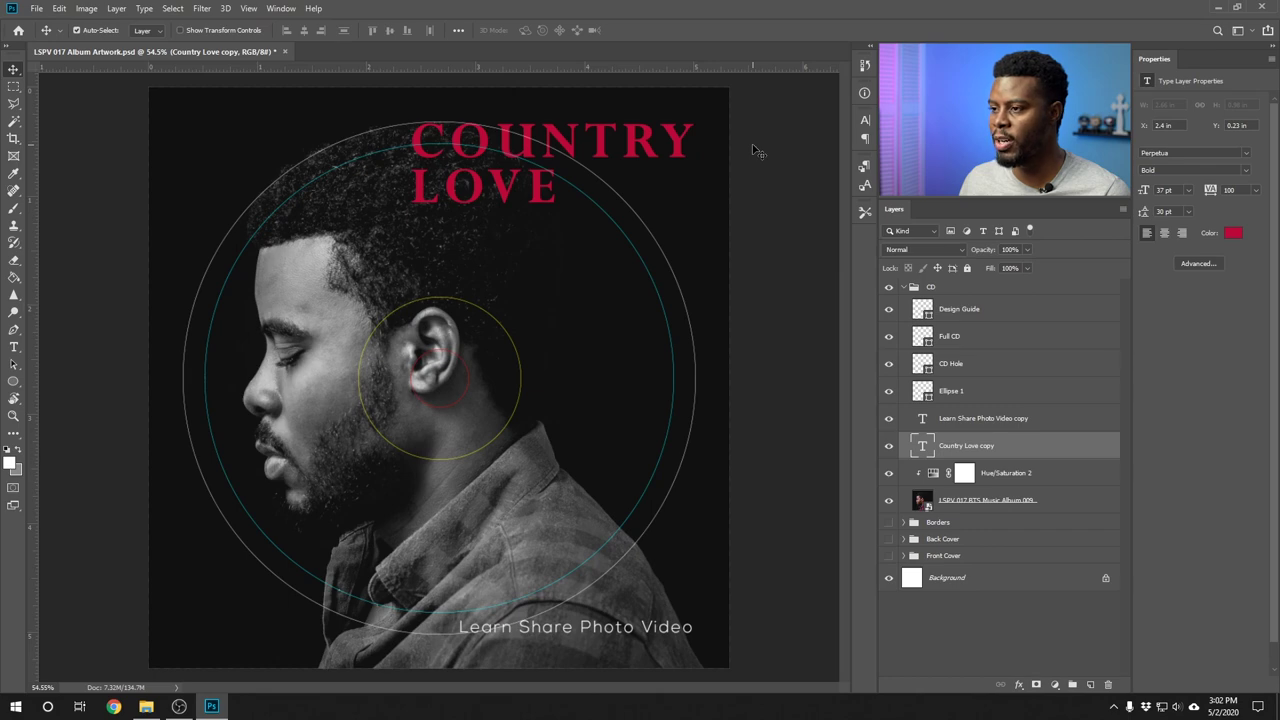
{"action": "key", "text": "ctrl+t"}
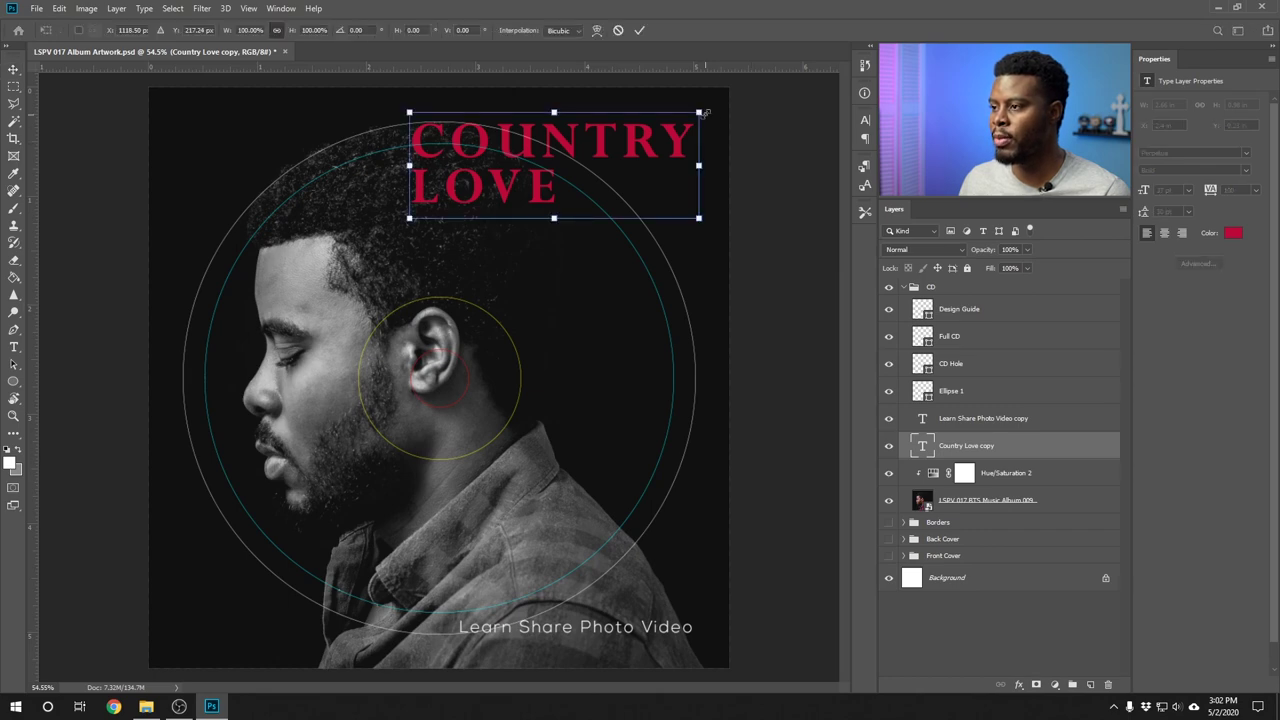
{"action": "left_click_drag", "start_coordinate": [684, 120], "coordinate": [635, 144]}
{"action": "left_click_drag", "start_coordinate": [521, 177], "coordinate": [441, 234]}
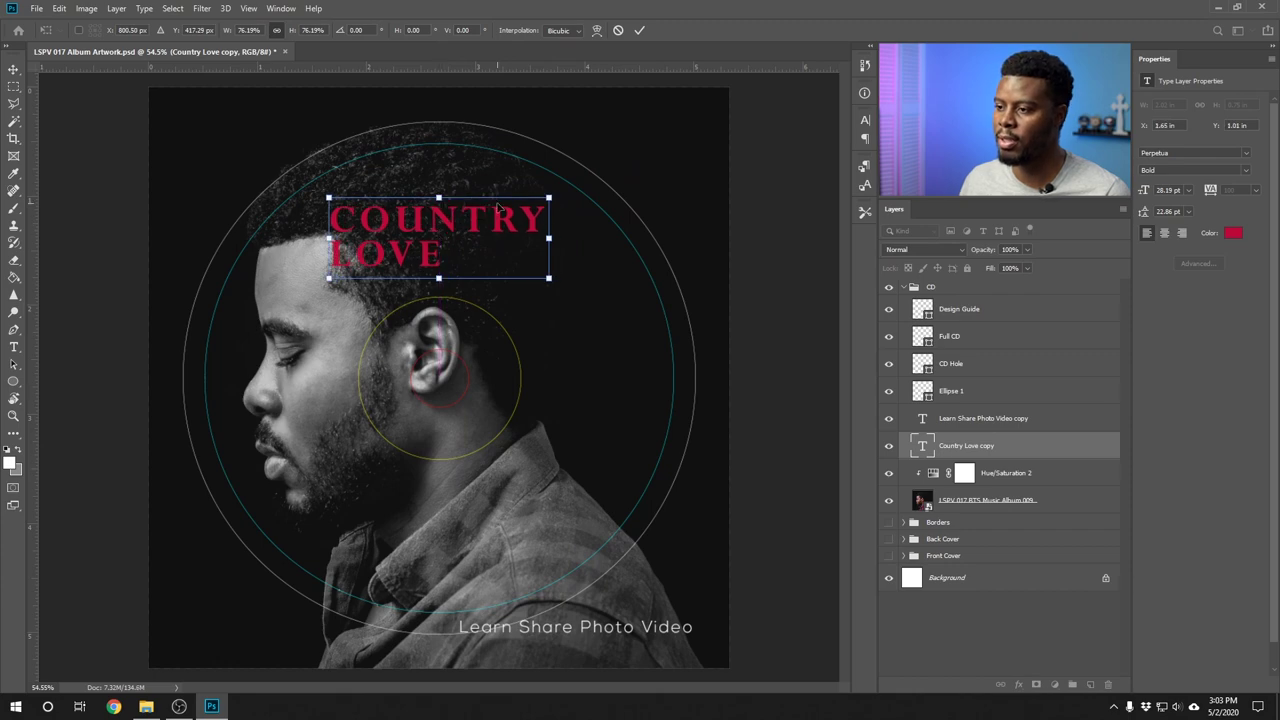
{"action": "key", "text": "Return"}
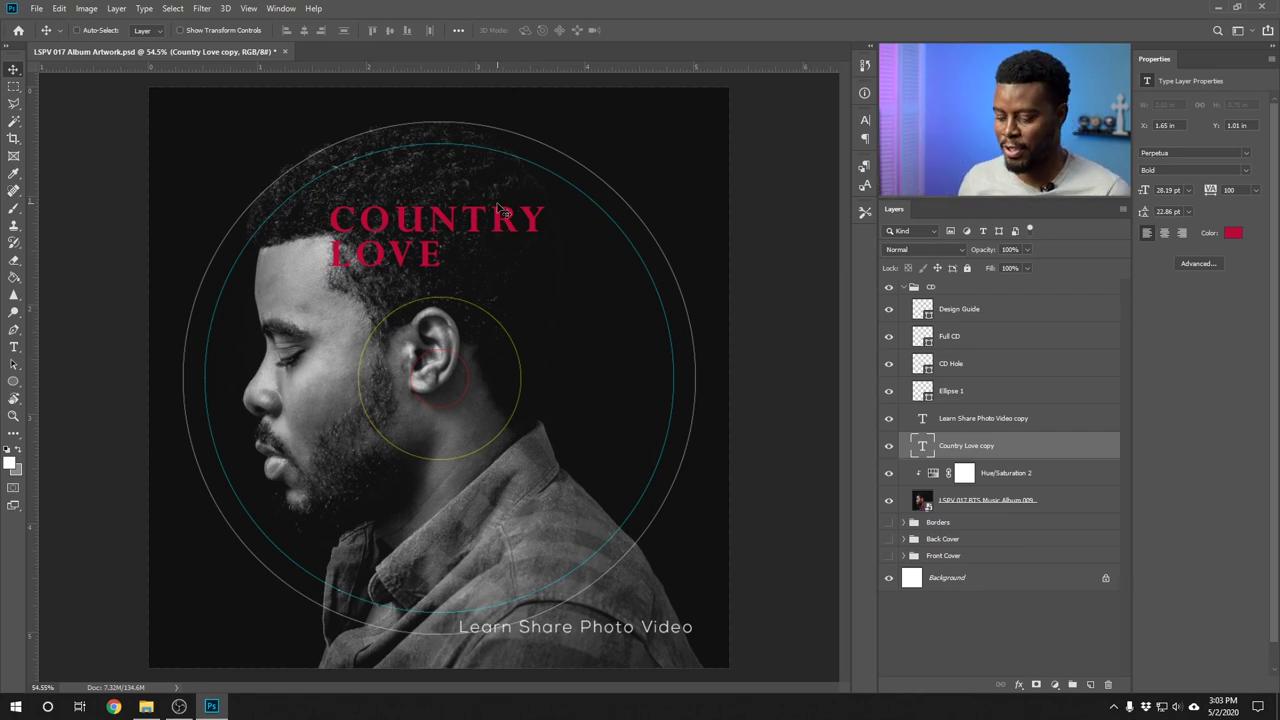
- Rotate the Country Love text 90° counterclockwise so that it reads vertically
{"action": "key", "text": "ctrl+t"}
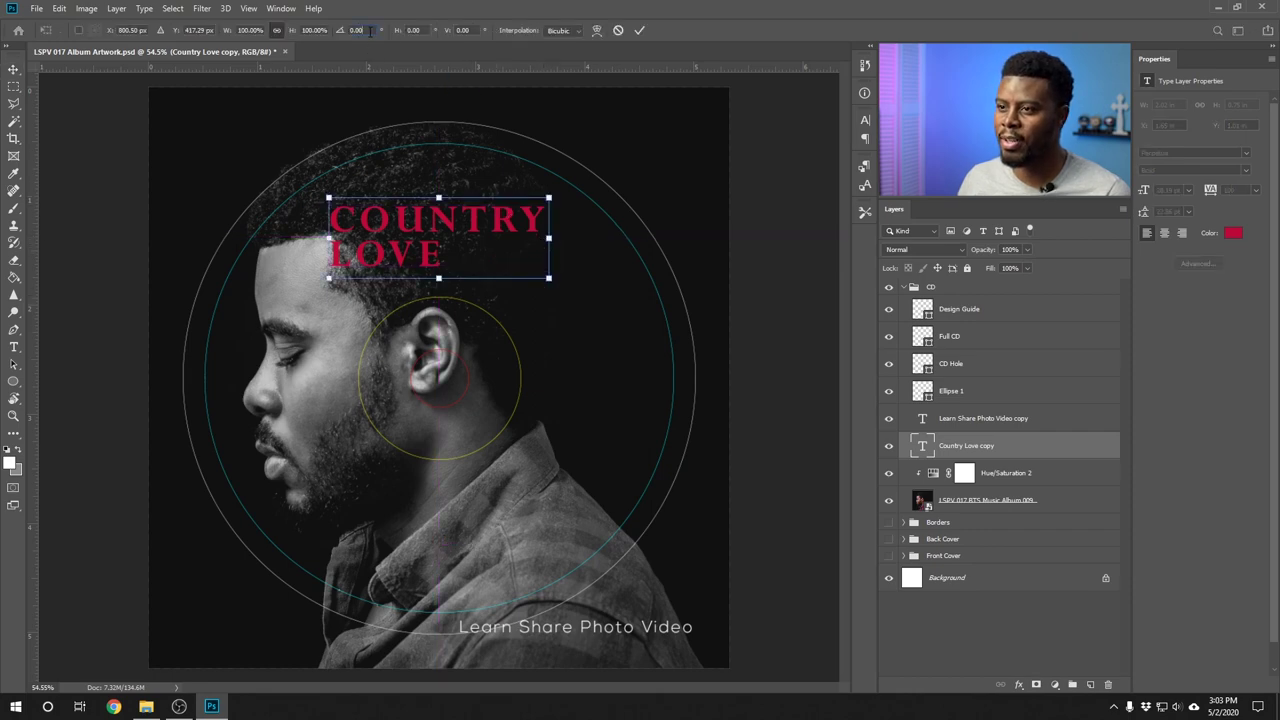
{"action": "key", "text": "Up"}
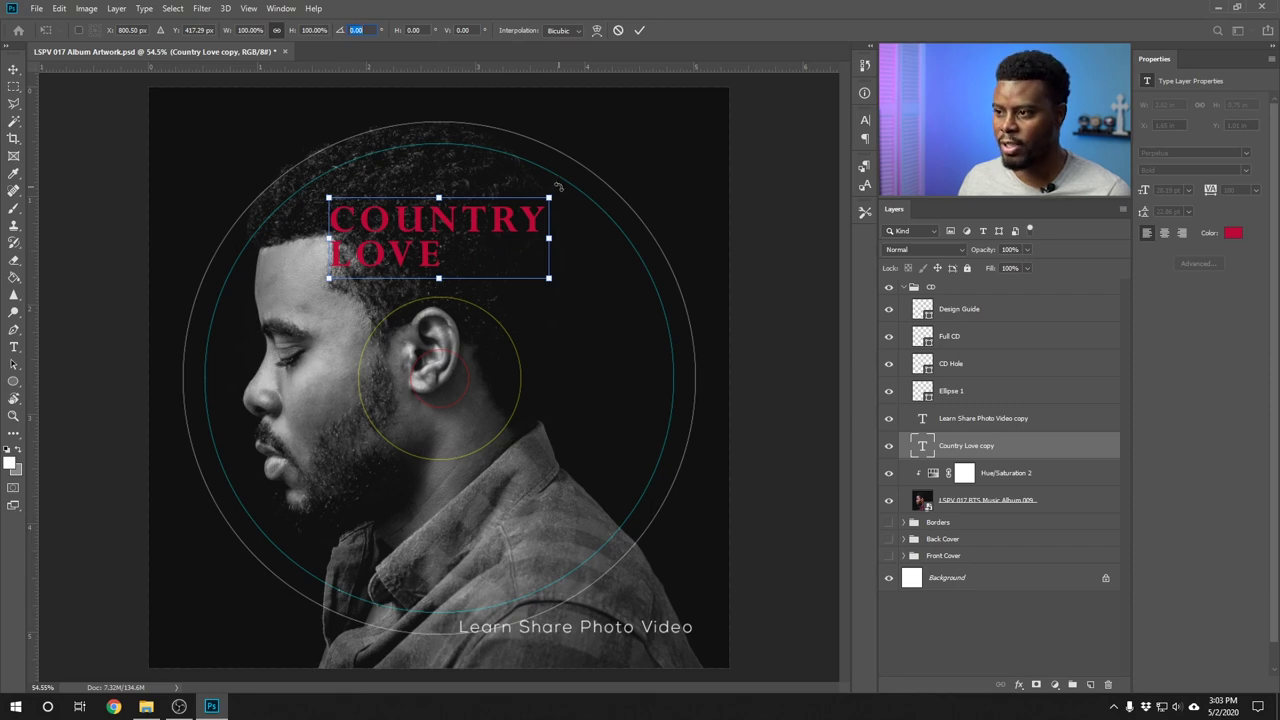
{"action": "left_click_drag", "start_coordinate": [574, 157], "coordinate": [397, 127]}
{"action": "key", "text": "Return"}
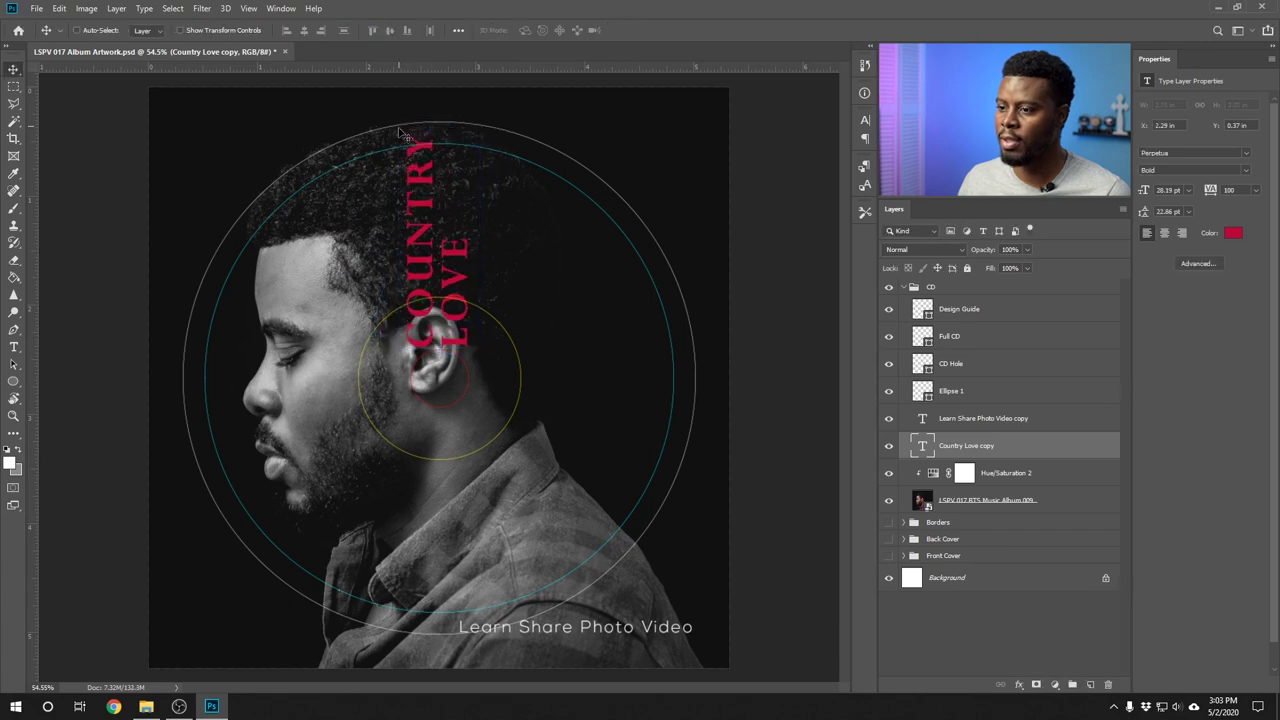
- Move the Country Love text to the right of the yellow circle and centre it vertically against the Background layer
{"action": "left_click_drag", "start_coordinate": [425, 230], "coordinate": [578, 370]}
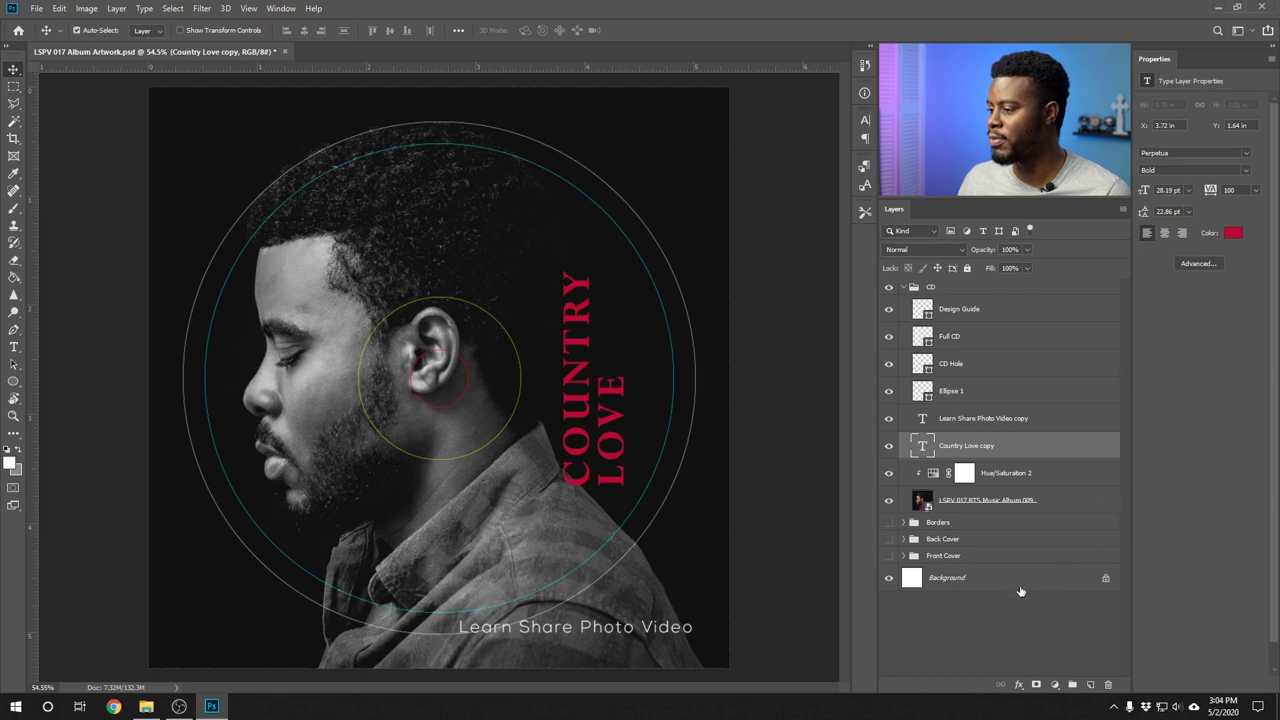
{"action": "left_click", "coordinate": [1022, 578], "text": "ctrl"}
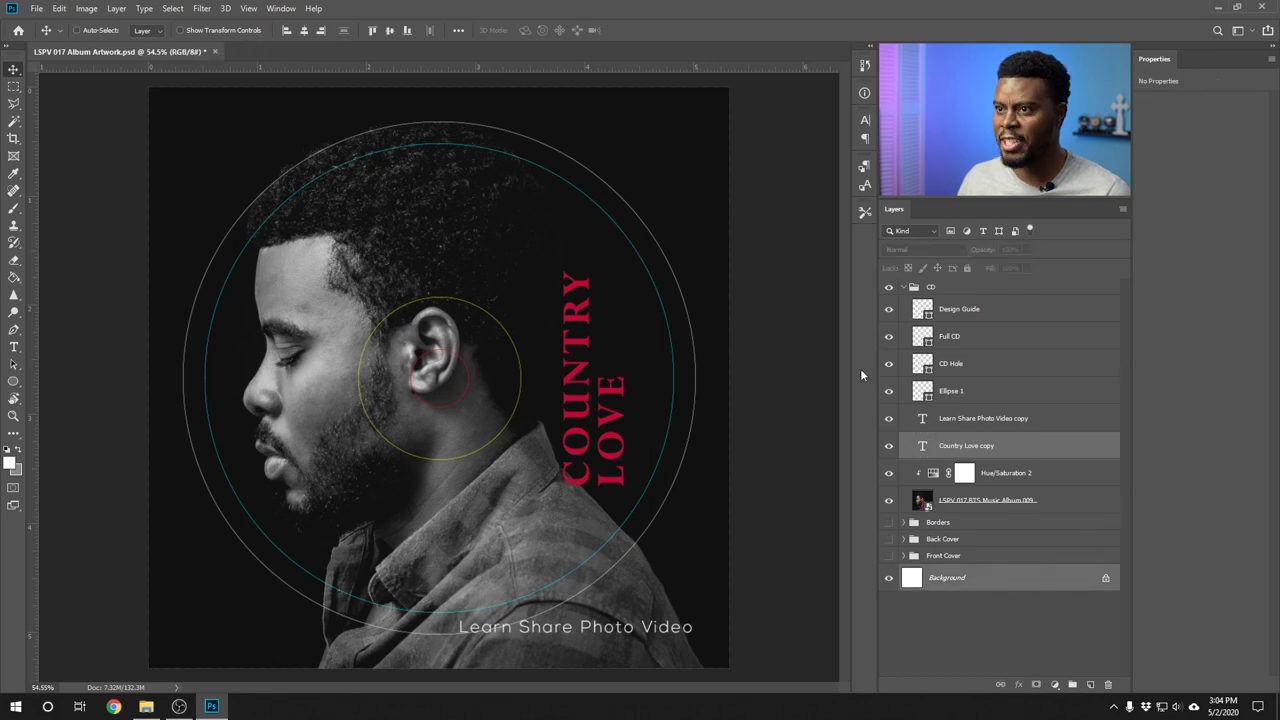
{"action": "left_click", "coordinate": [389, 32]}
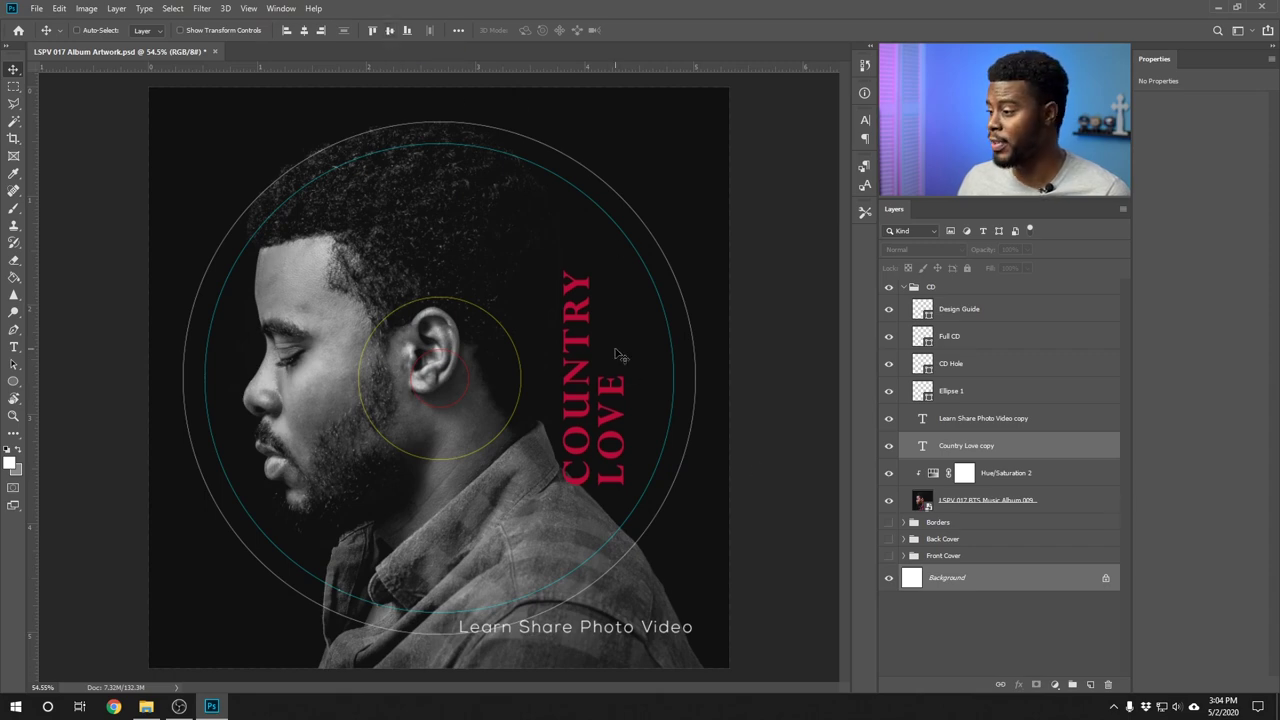
- Rotate the Learn Share Photo Video text 90° counterclockwise just left of COUNTRY and centre it vertically against the Background layer
{"action": "left_click", "coordinate": [1010, 420]}
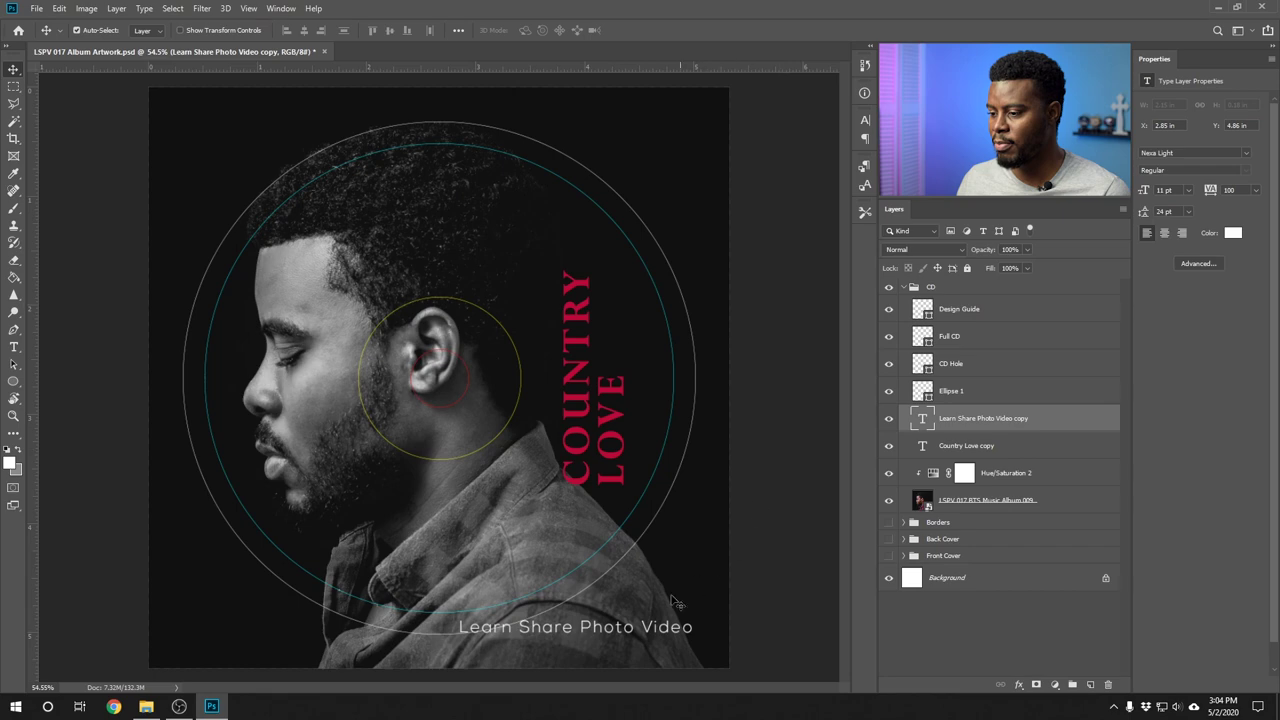
{"action": "left_click_drag", "start_coordinate": [600, 635], "coordinate": [495, 194]}
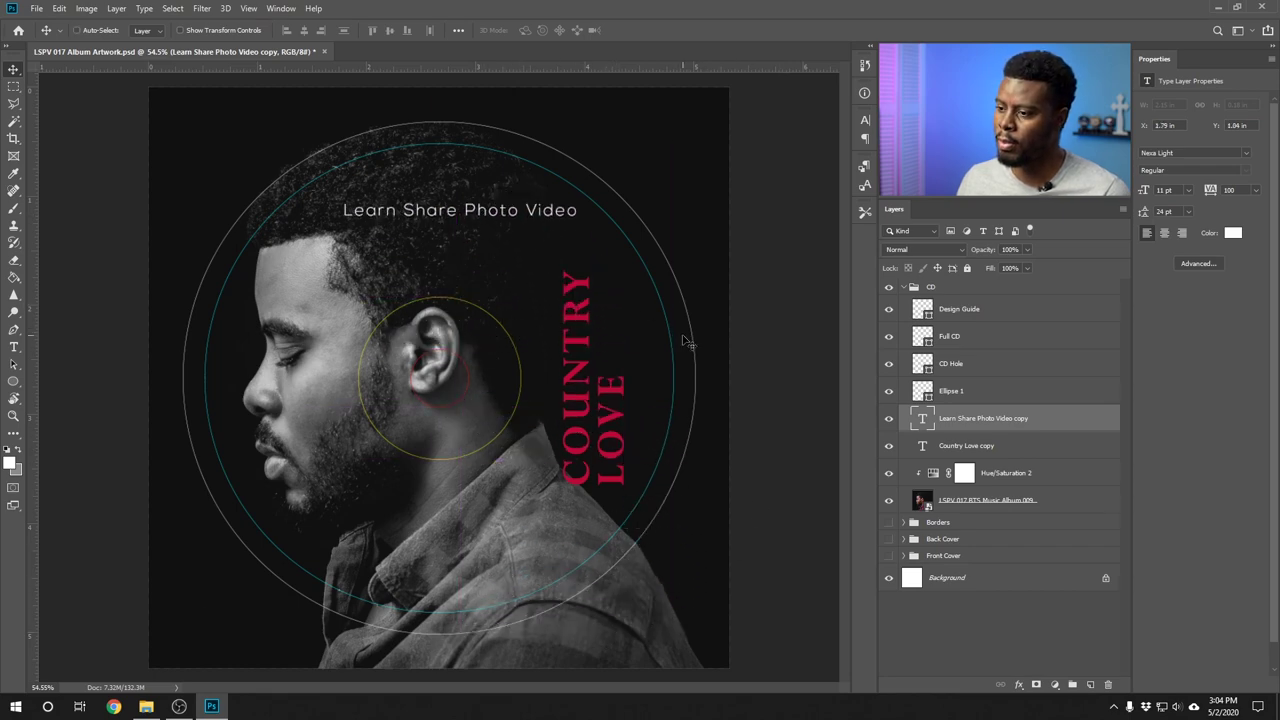
{"action": "key", "text": "ctrl"}
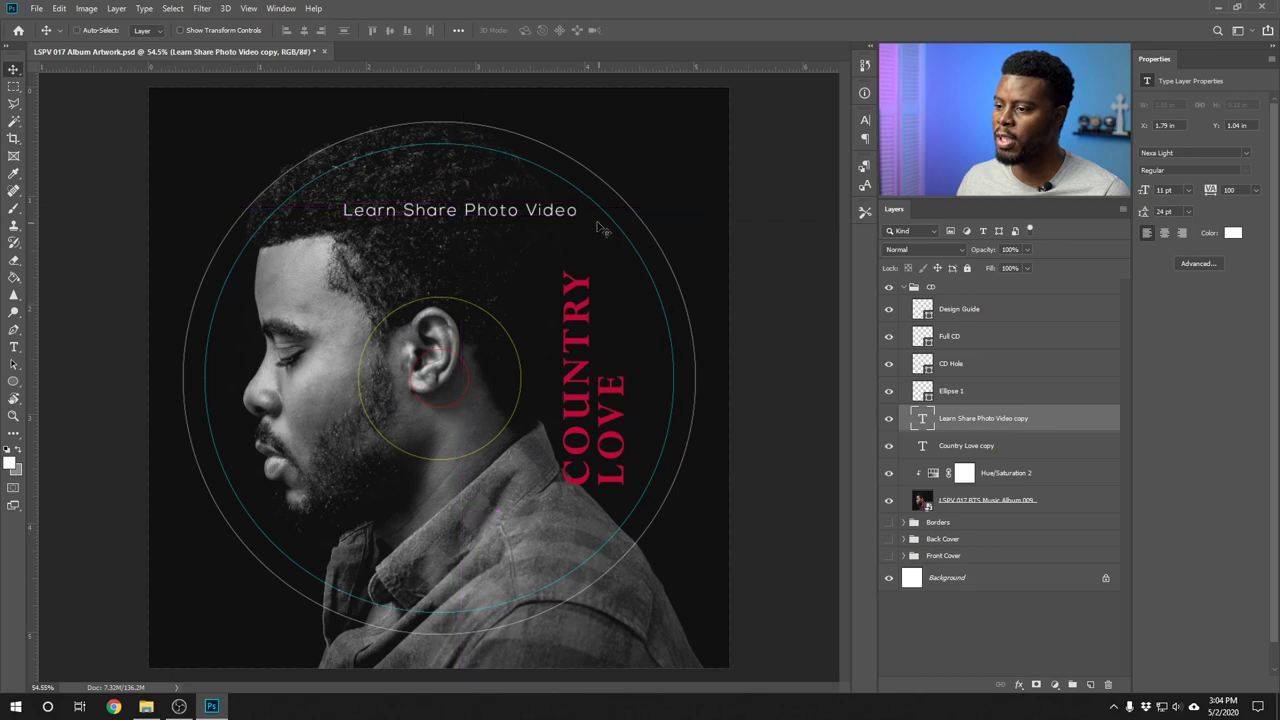
{"action": "left_click_drag", "start_coordinate": [527, 215], "coordinate": [614, 312]}
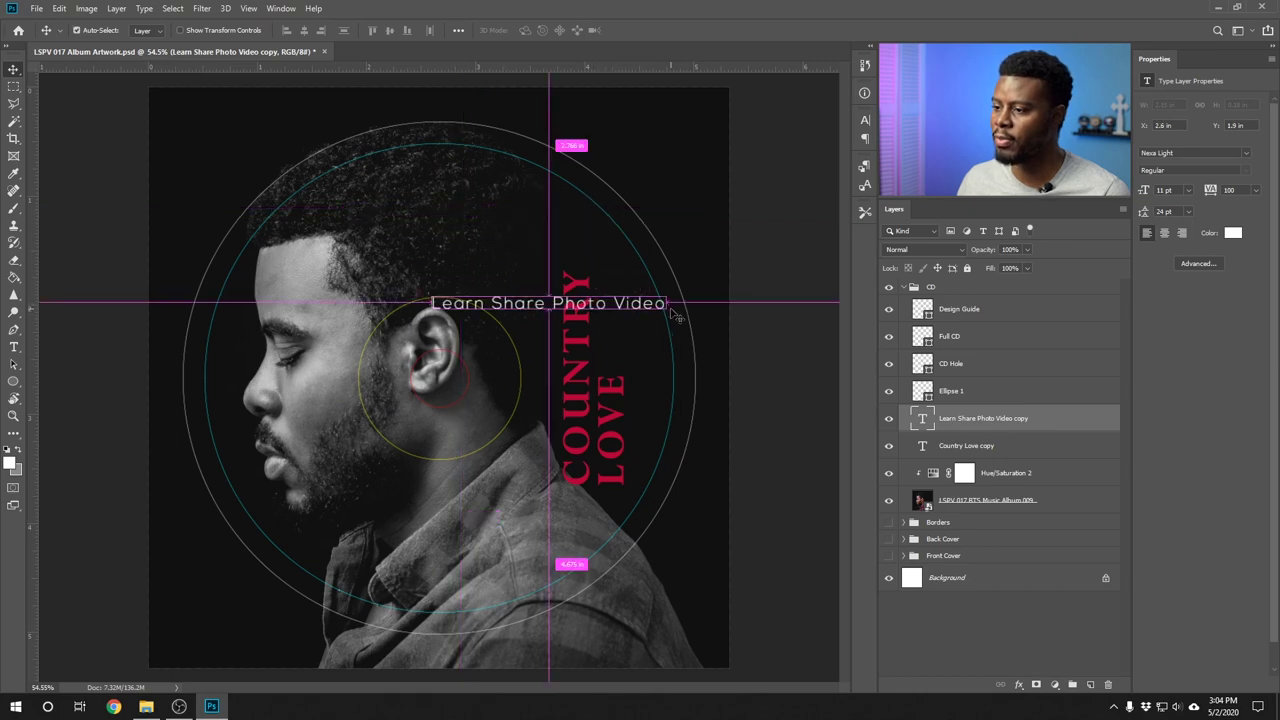
{"action": "key", "text": "ctrl+t"}
{"action": "left_click_drag", "start_coordinate": [680, 310], "coordinate": [560, 215]}
{"action": "key", "text": "Return"}
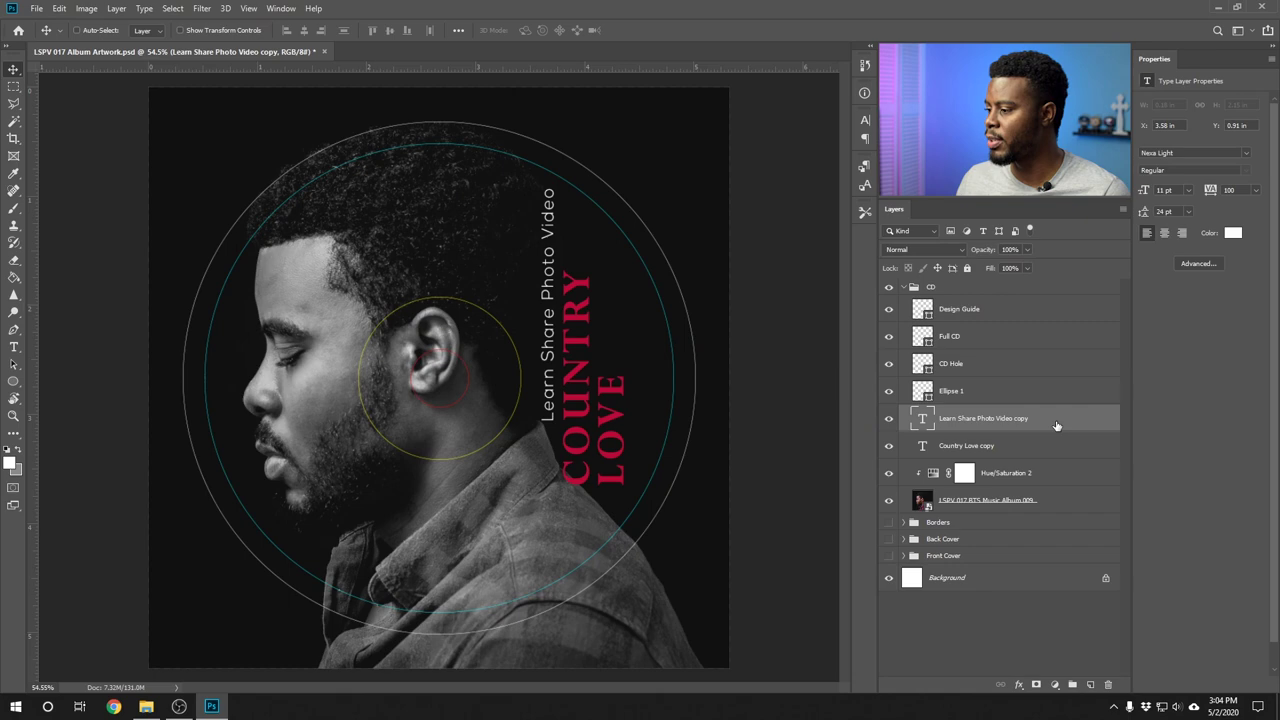
{"action": "left_click", "coordinate": [1034, 580]}
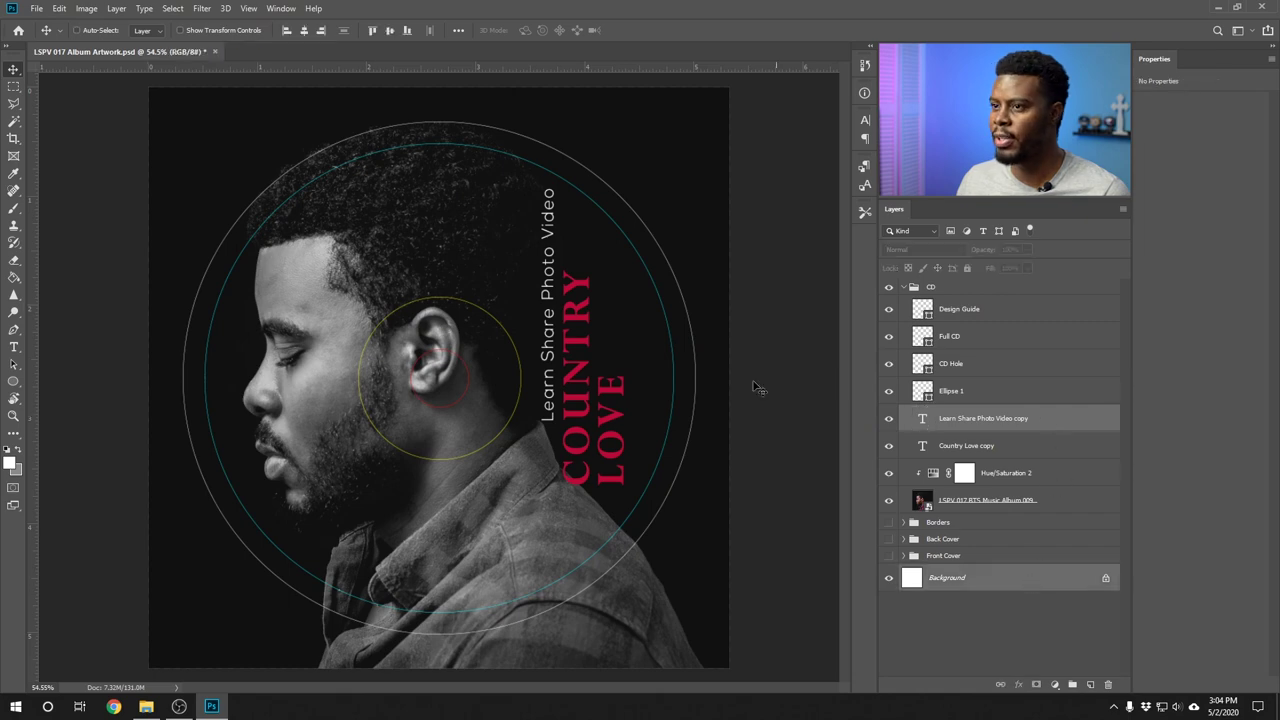
{"action": "left_click", "coordinate": [390, 30]}
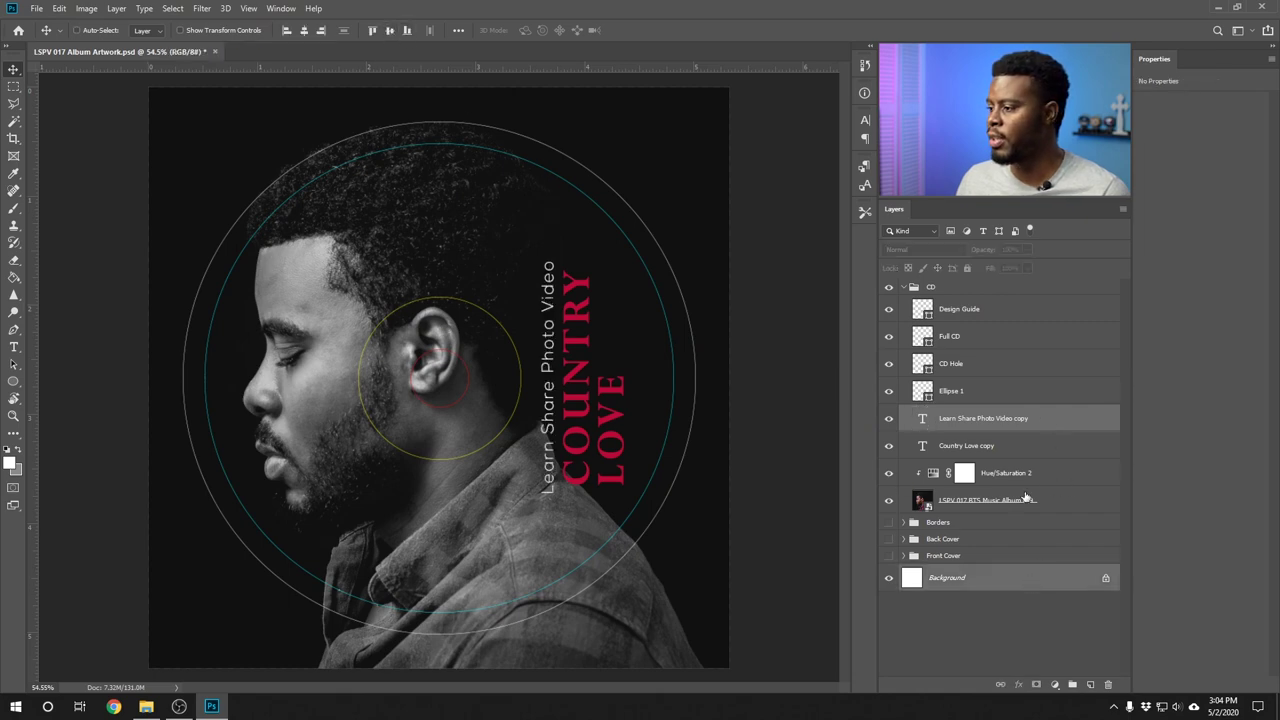
- Set the Learn Share Photo Video text's size to 10 pt and recentre it vertically against the Background layer
{"action": "left_click", "coordinate": [1068, 424]}
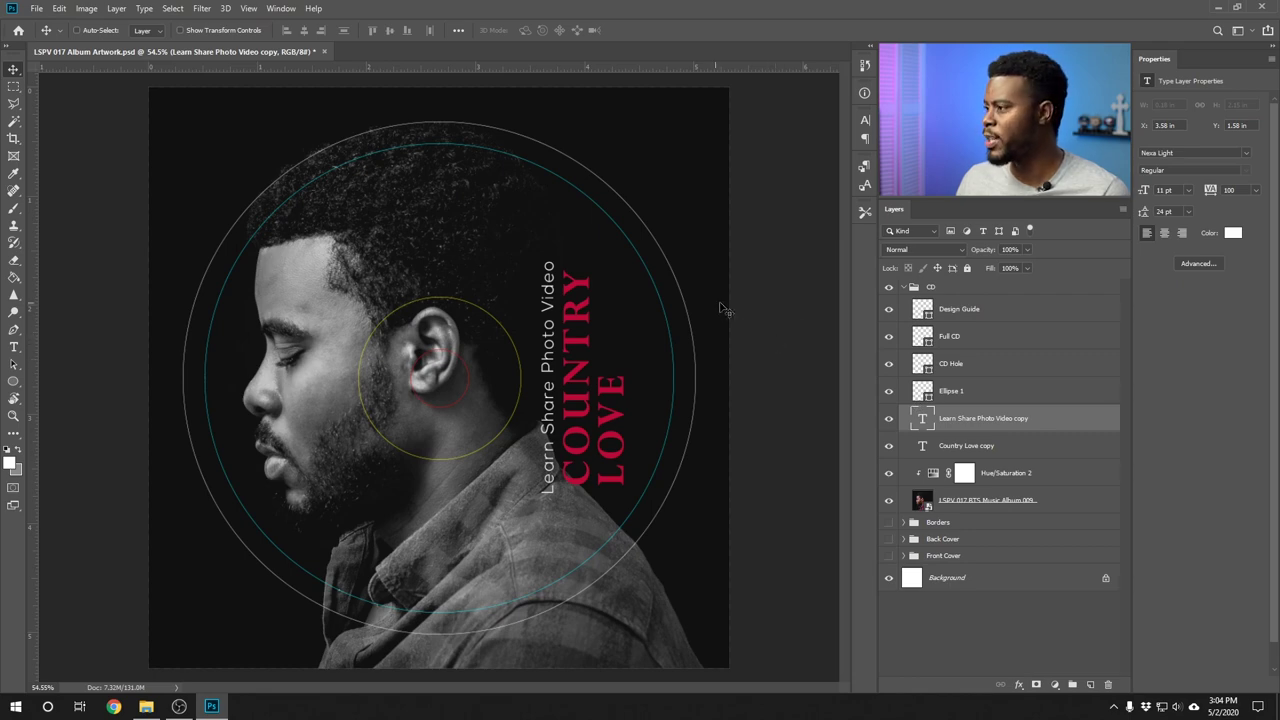
{"action": "left_click", "coordinate": [1180, 189]}
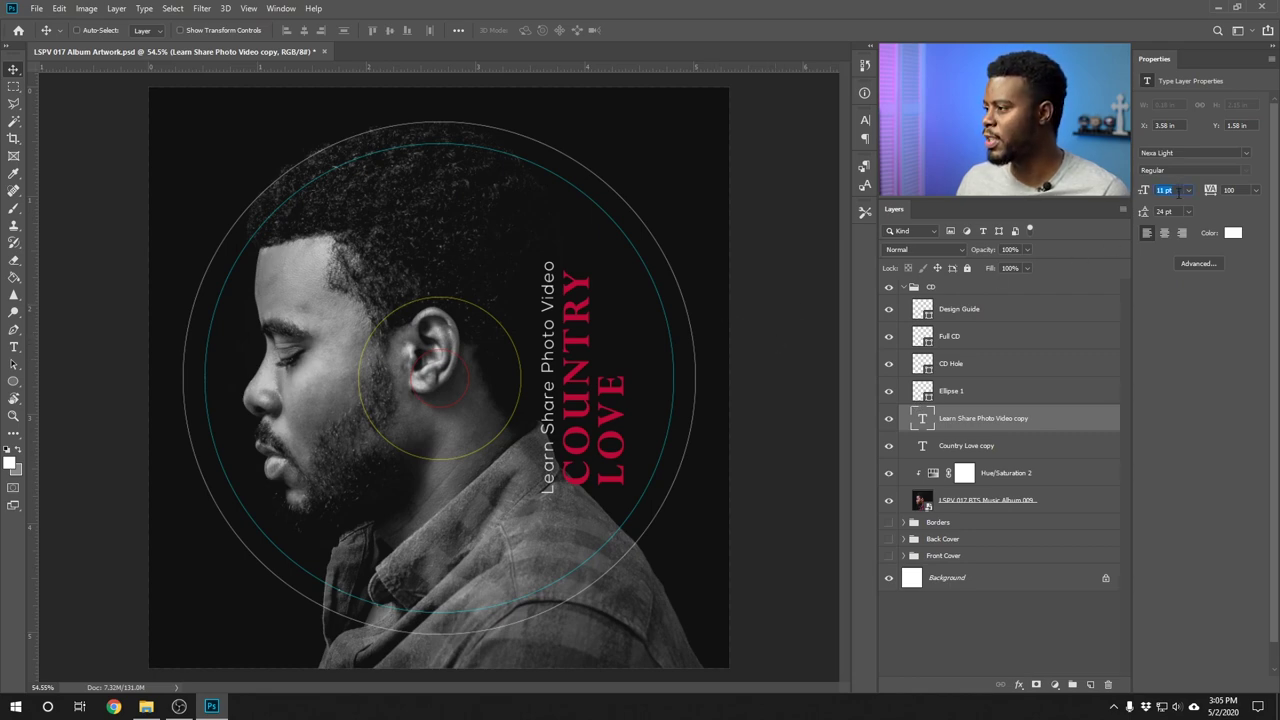
{"action": "key", "text": "Down"}
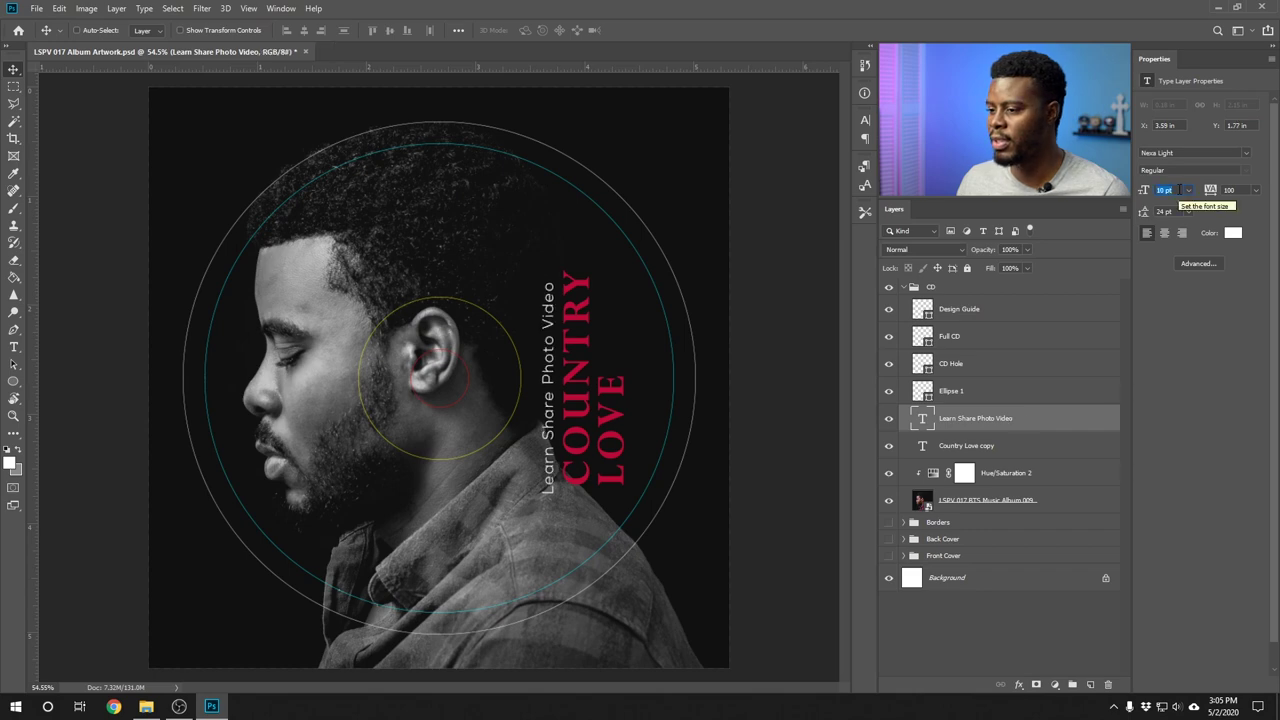
{"action": "key", "text": "Return"}
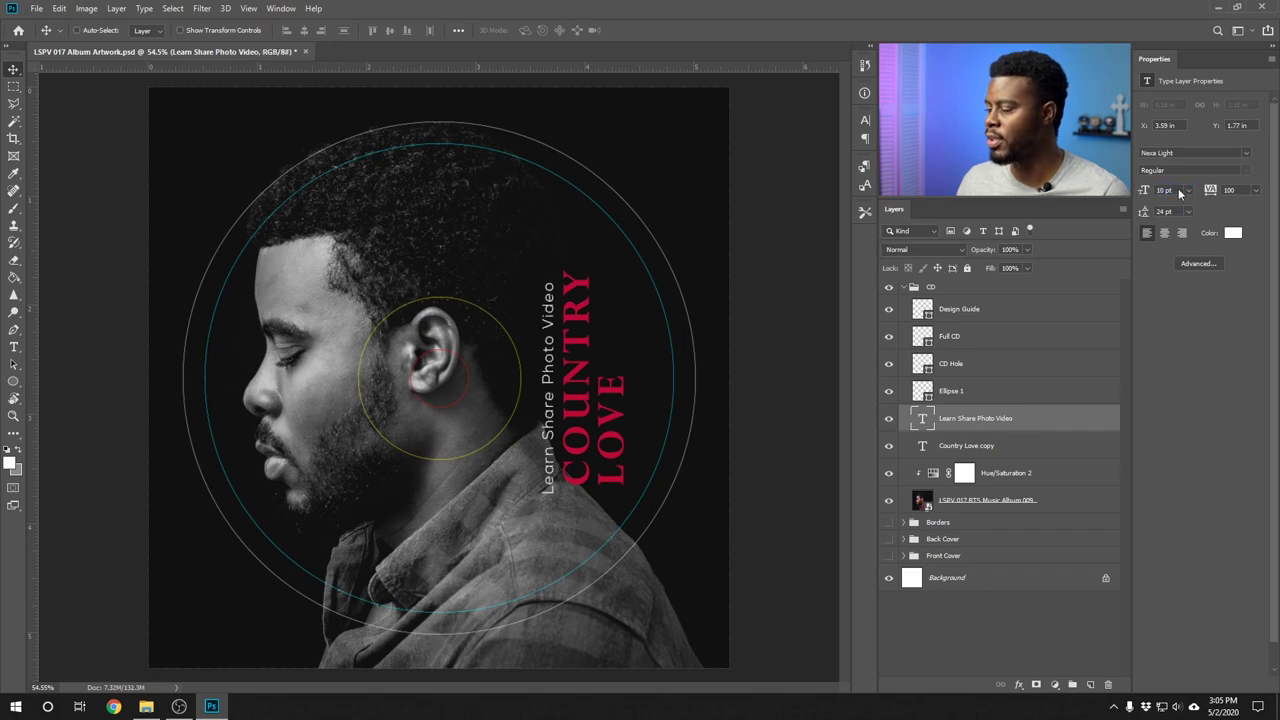
{"action": "left_click", "coordinate": [988, 579]}
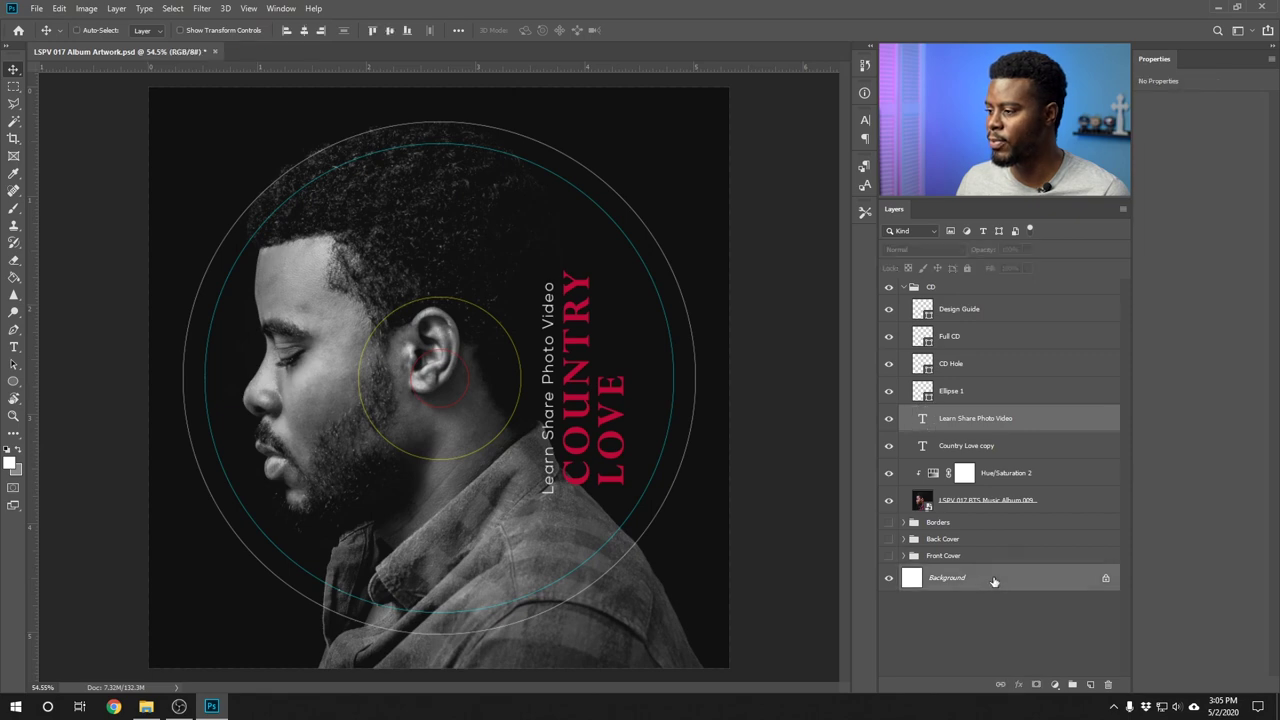
{"action": "left_click", "coordinate": [389, 31]}
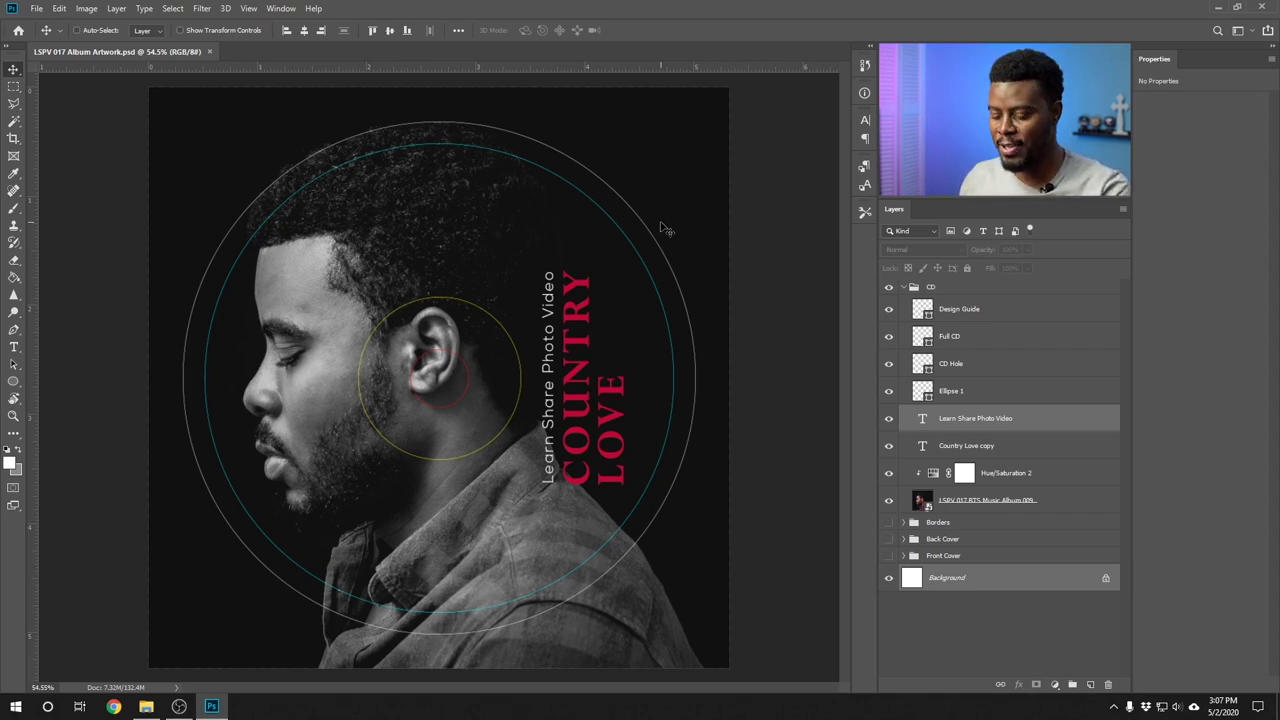
- Start a new text along the Design Guide circle's path, beginning at the top of the circle
{"action": "key", "text": "t"}
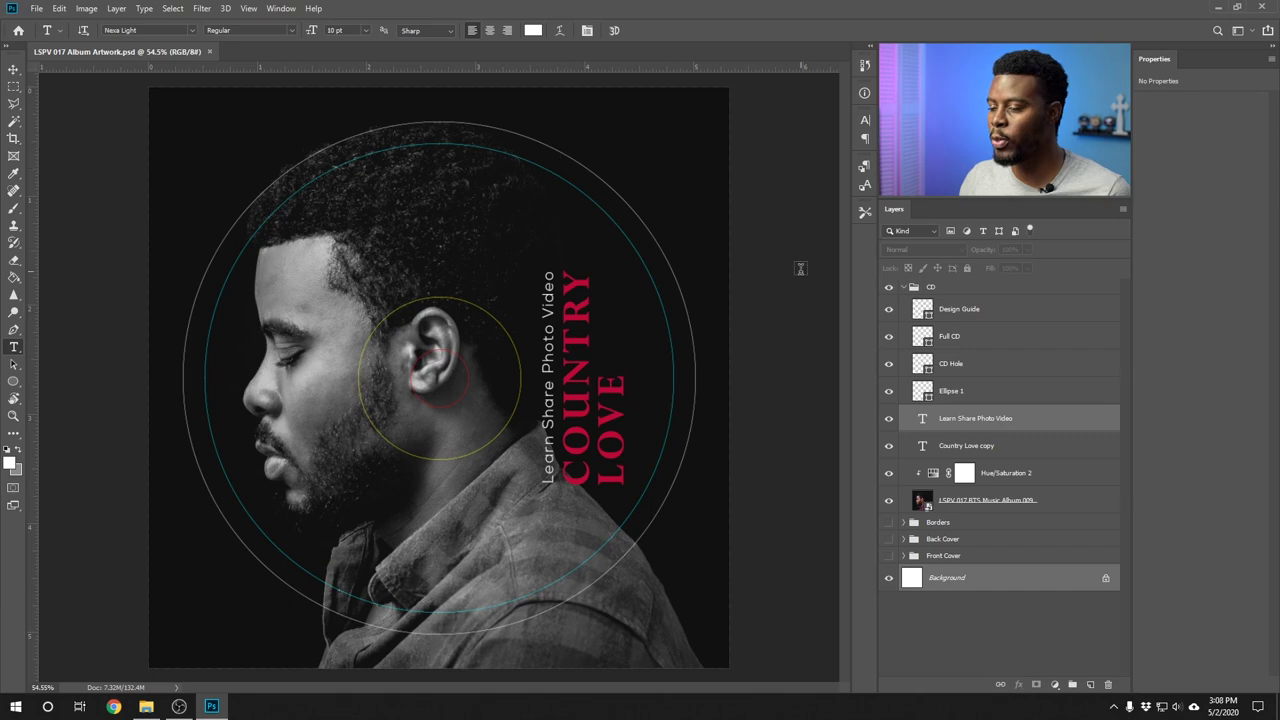
{"action": "left_click", "coordinate": [986, 312]}
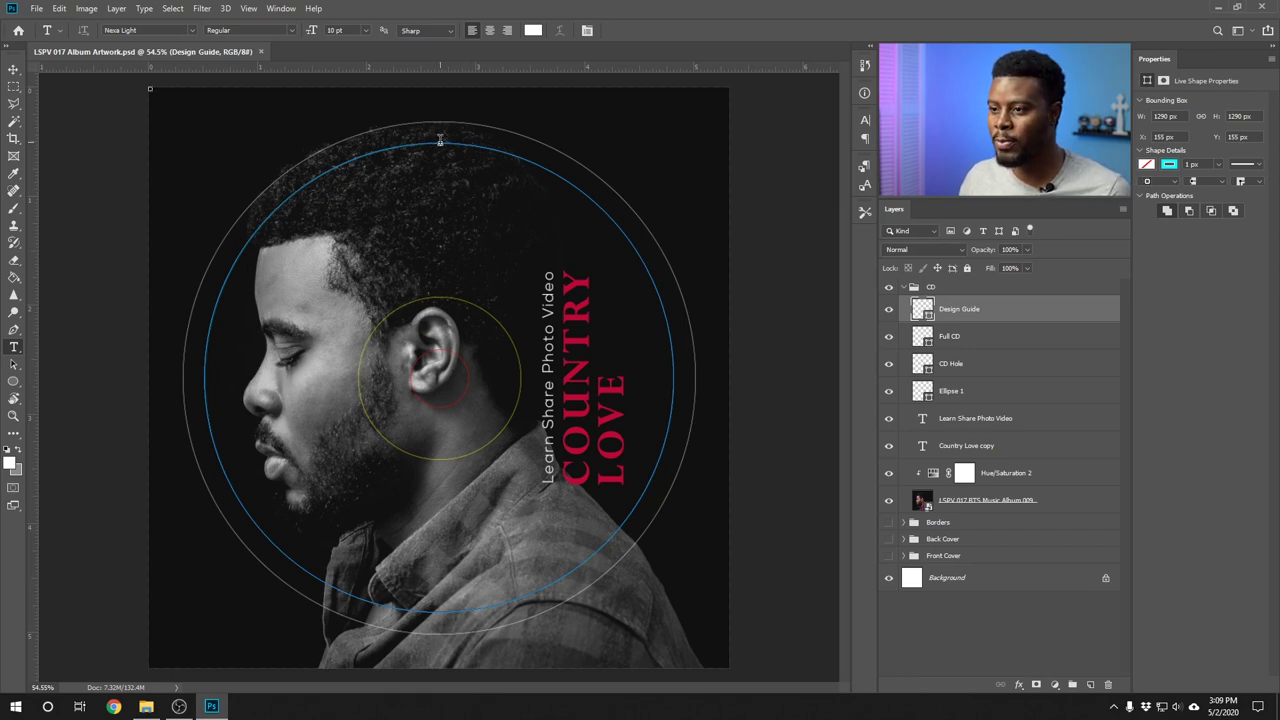
{"action": "left_click", "coordinate": [439, 140]}
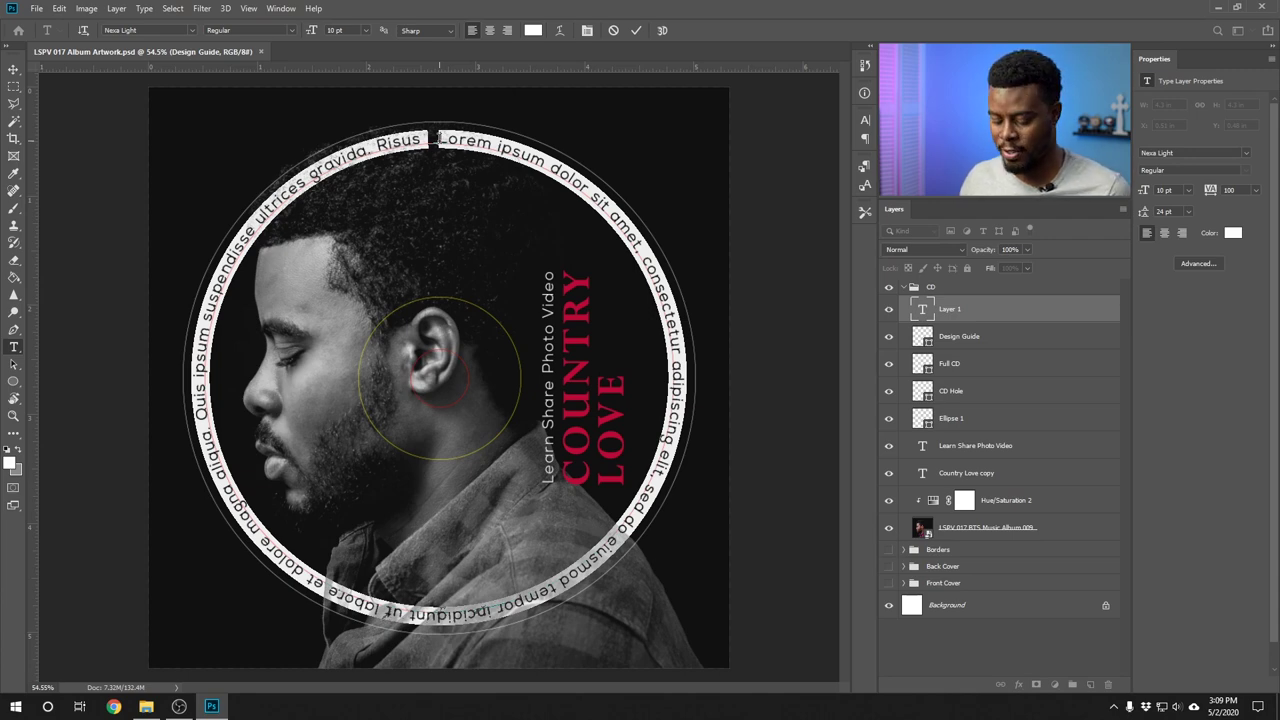
- Set the size of the text along the Design Guide circle to 5 pt
{"action": "left_click", "coordinate": [366, 30]}
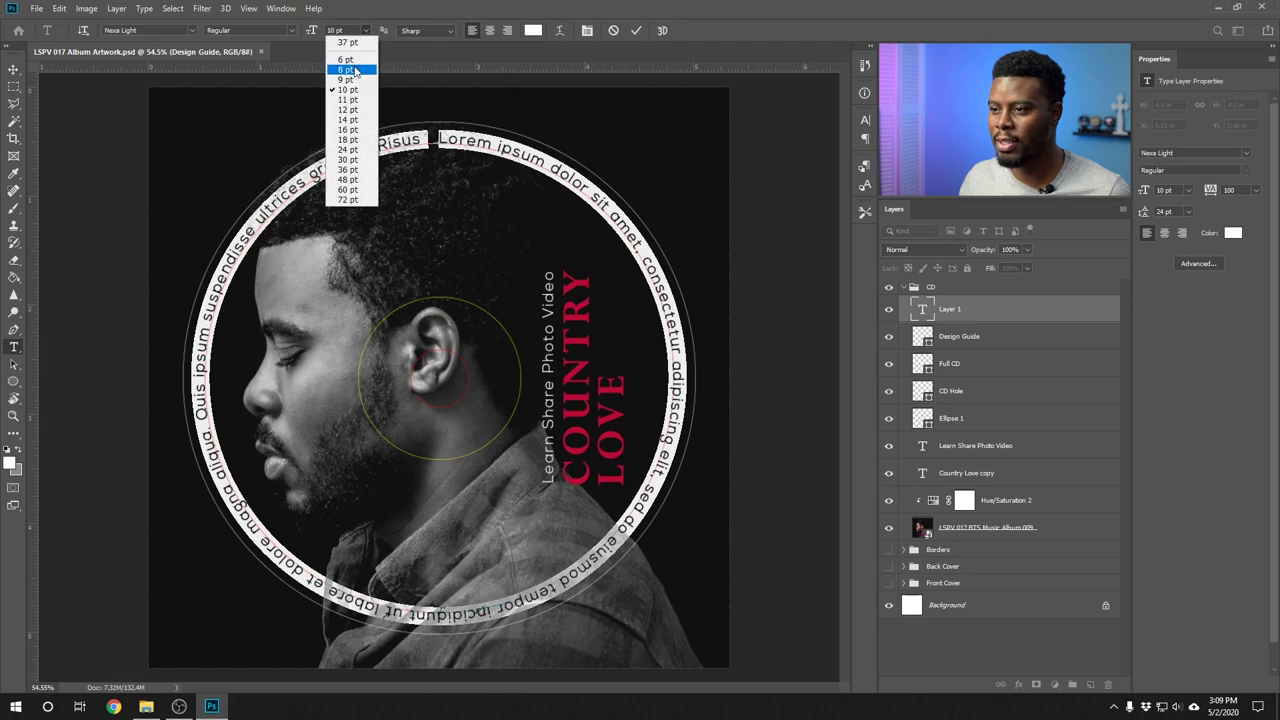
{"action": "left_click", "coordinate": [354, 68]}
{"action": "left_click", "coordinate": [366, 30]}
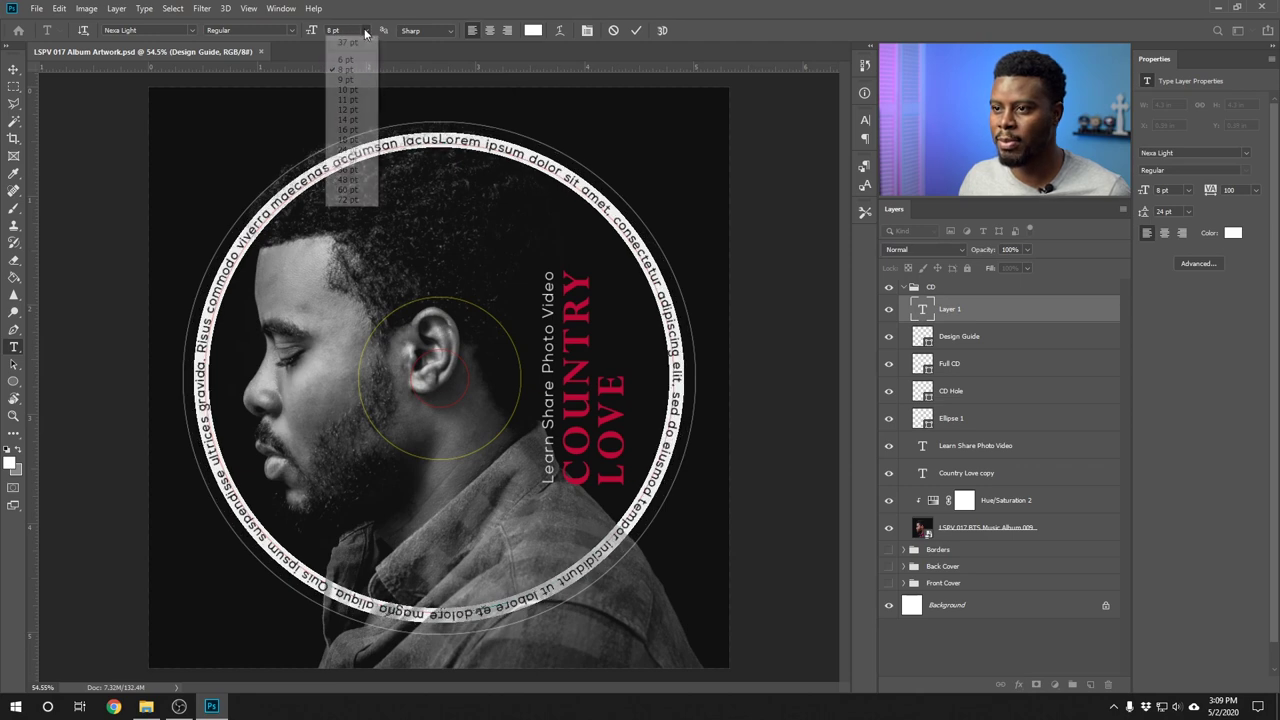
{"action": "left_click", "coordinate": [340, 30]}
{"action": "key", "text": "Down"}
{"action": "key", "text": "Down"}
{"action": "key", "text": "Down"}
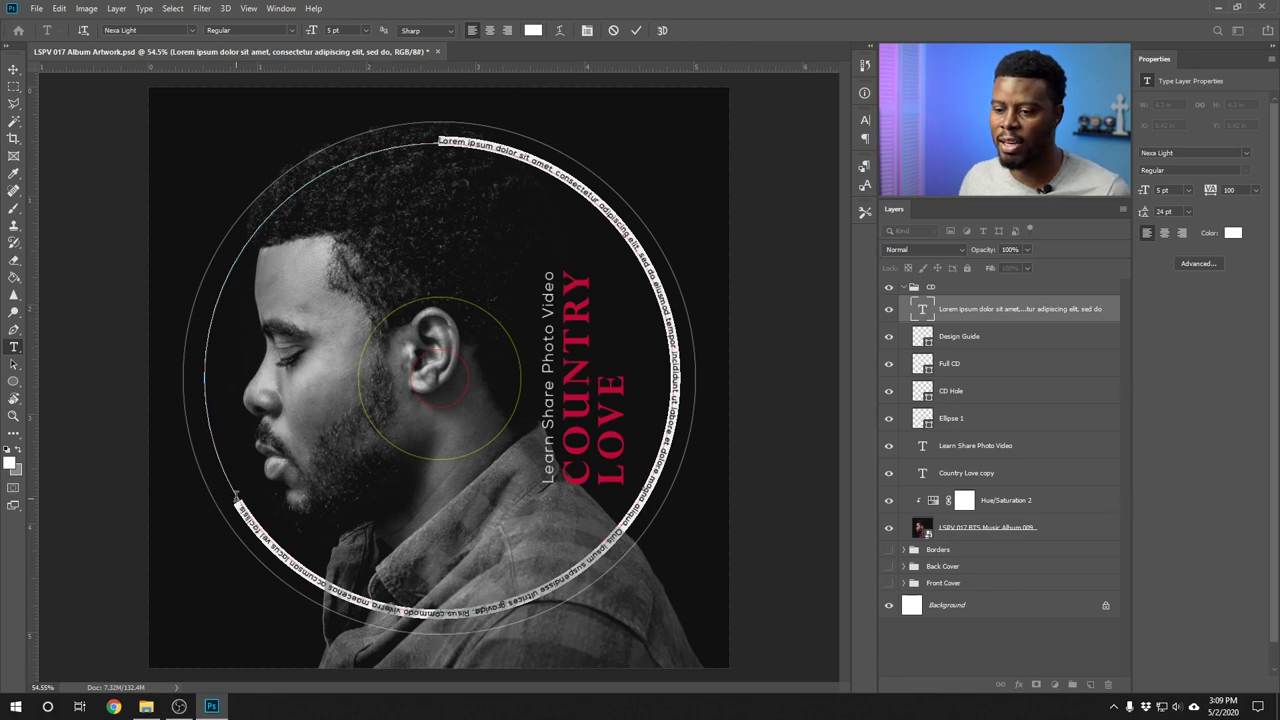
- Add "Copyright © 2020 Learn Share Photo Video. All rights reserved." to the end of the circular Lorem ipsum text
{"action": "left_click", "coordinate": [236, 497]}
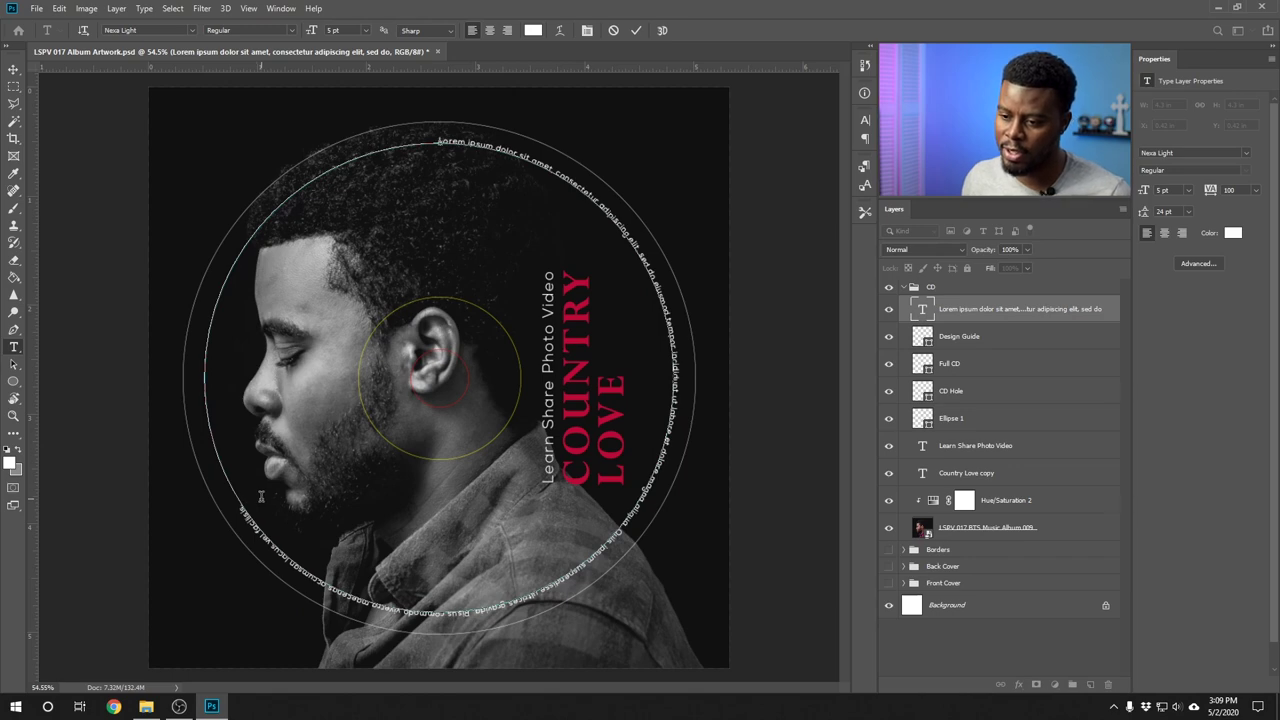
{"action": "type", "text": "Country"}
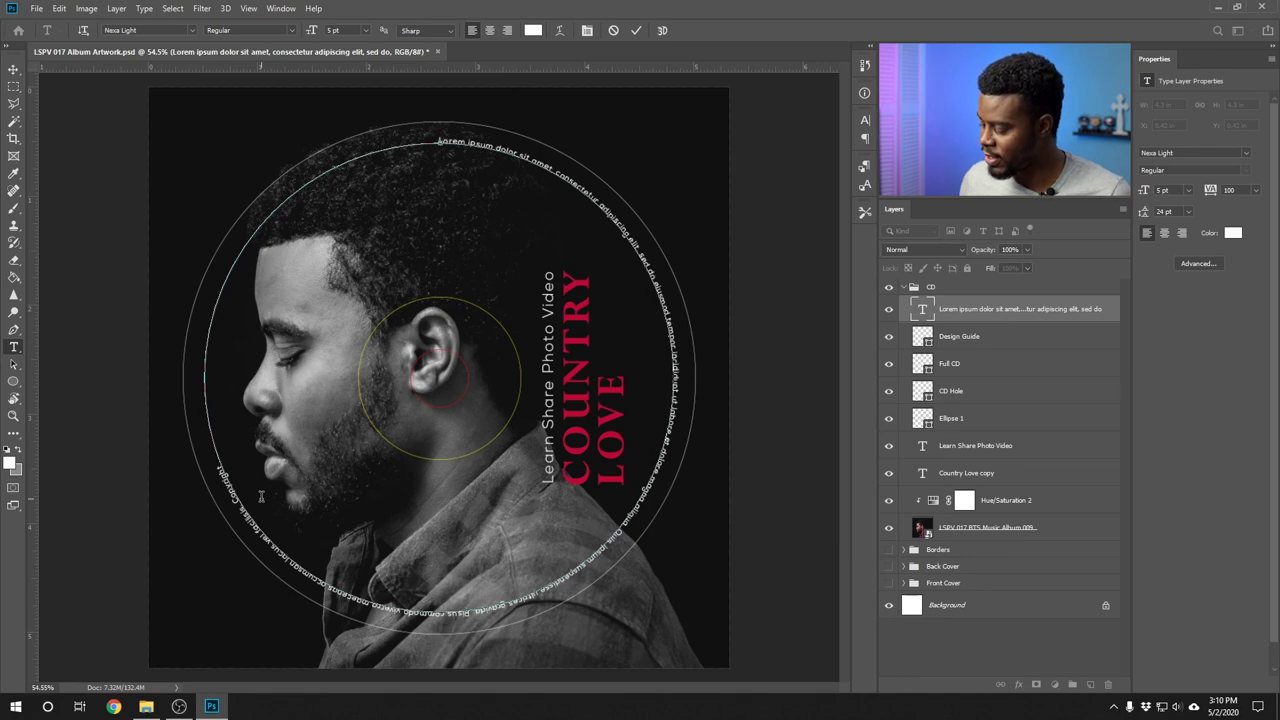
{"action": "type", "text": "ove ©2020 Learn Sha"}
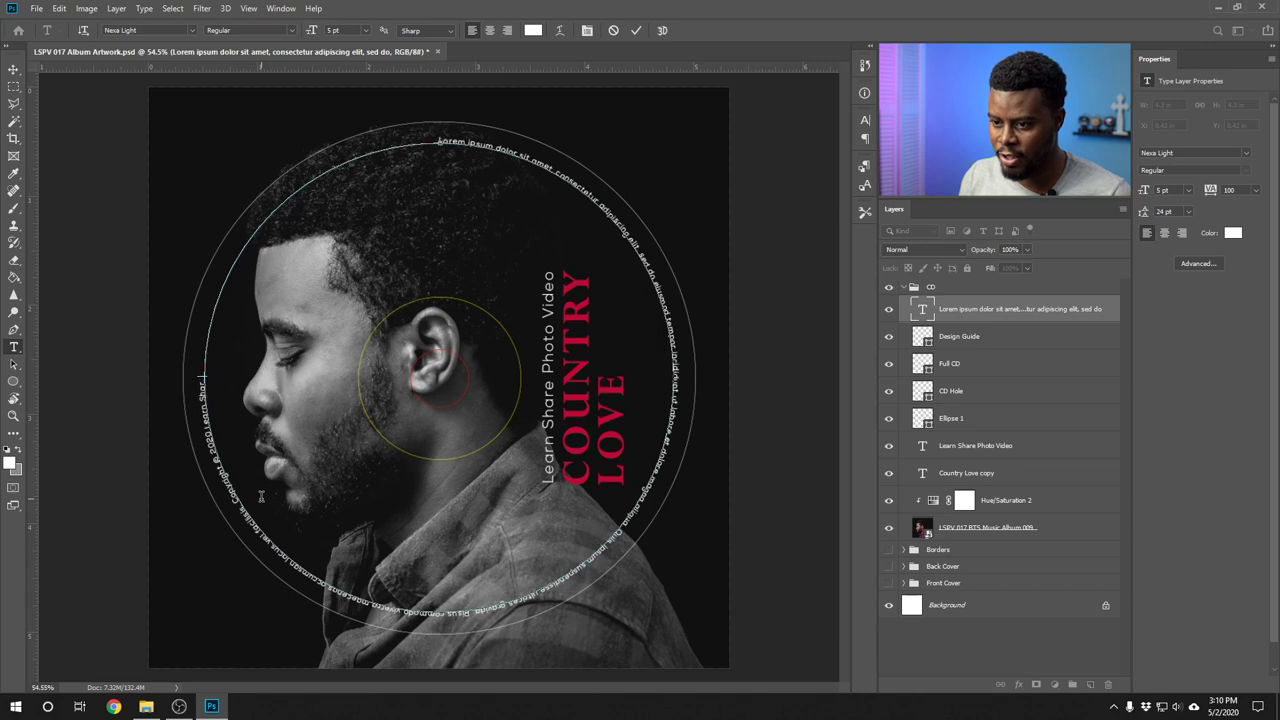
{"action": "type", "text": "hoto"}
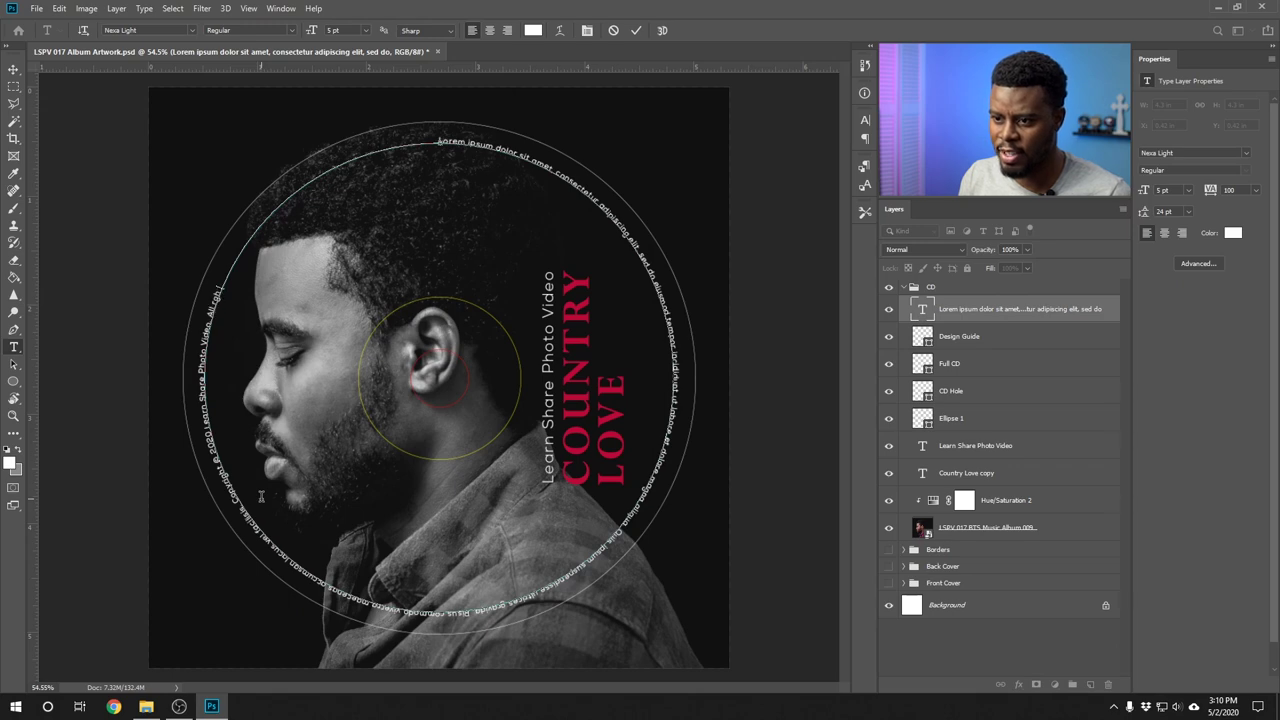
{"action": "type", "text": "Video. All rights reserved."}
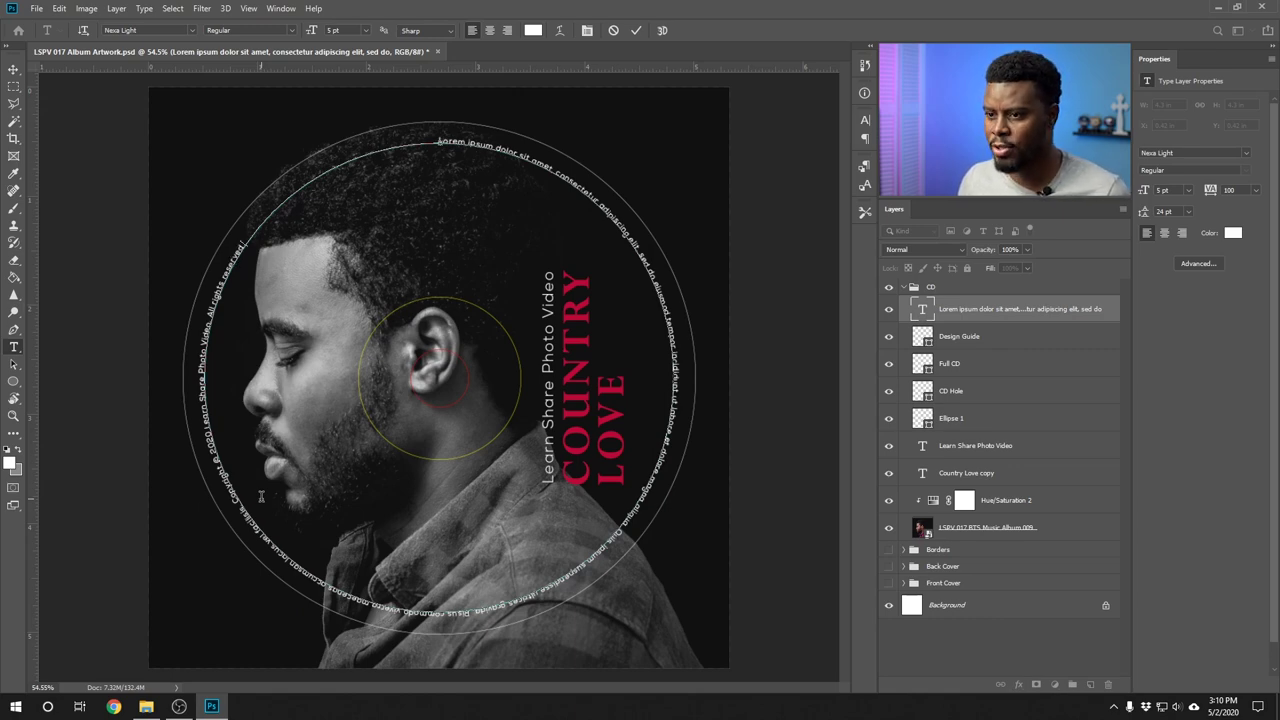
- Format the entire circular text in All Caps at 3 pt and commit the text edit
{"action": "key", "text": "ctrl+a"}
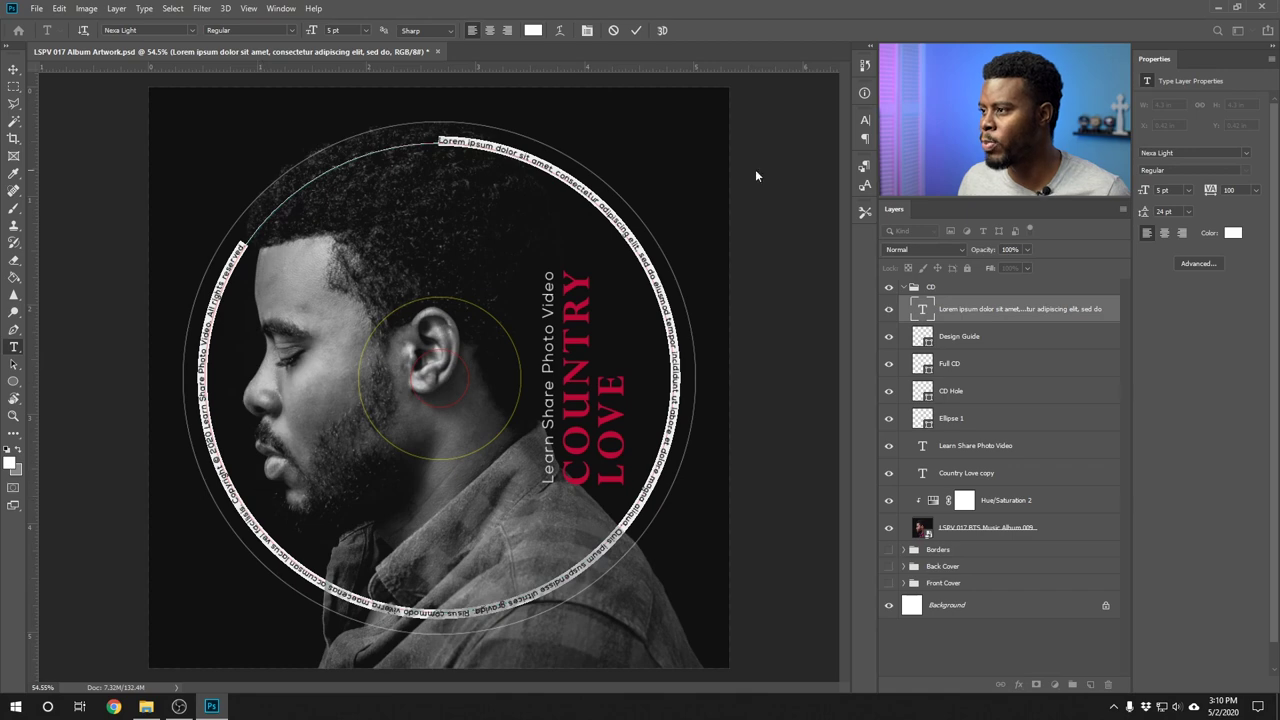
{"action": "left_click", "coordinate": [866, 122]}
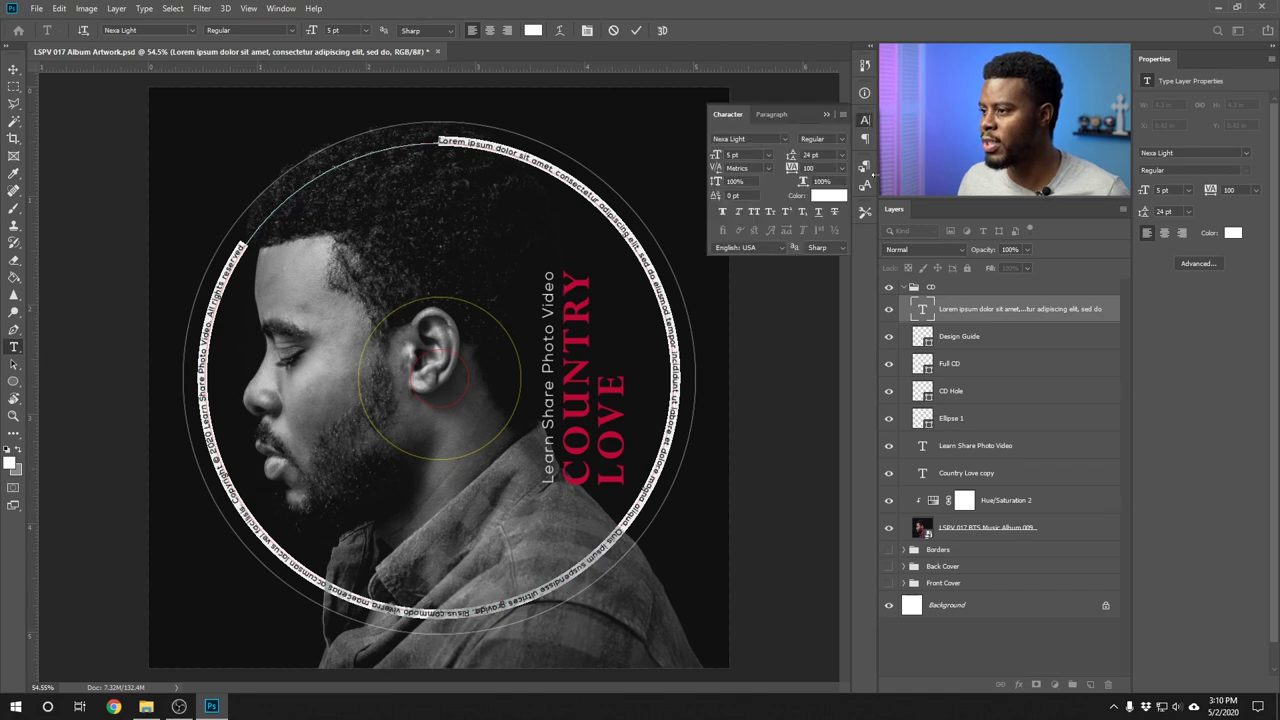
{"action": "left_click", "coordinate": [756, 212]}
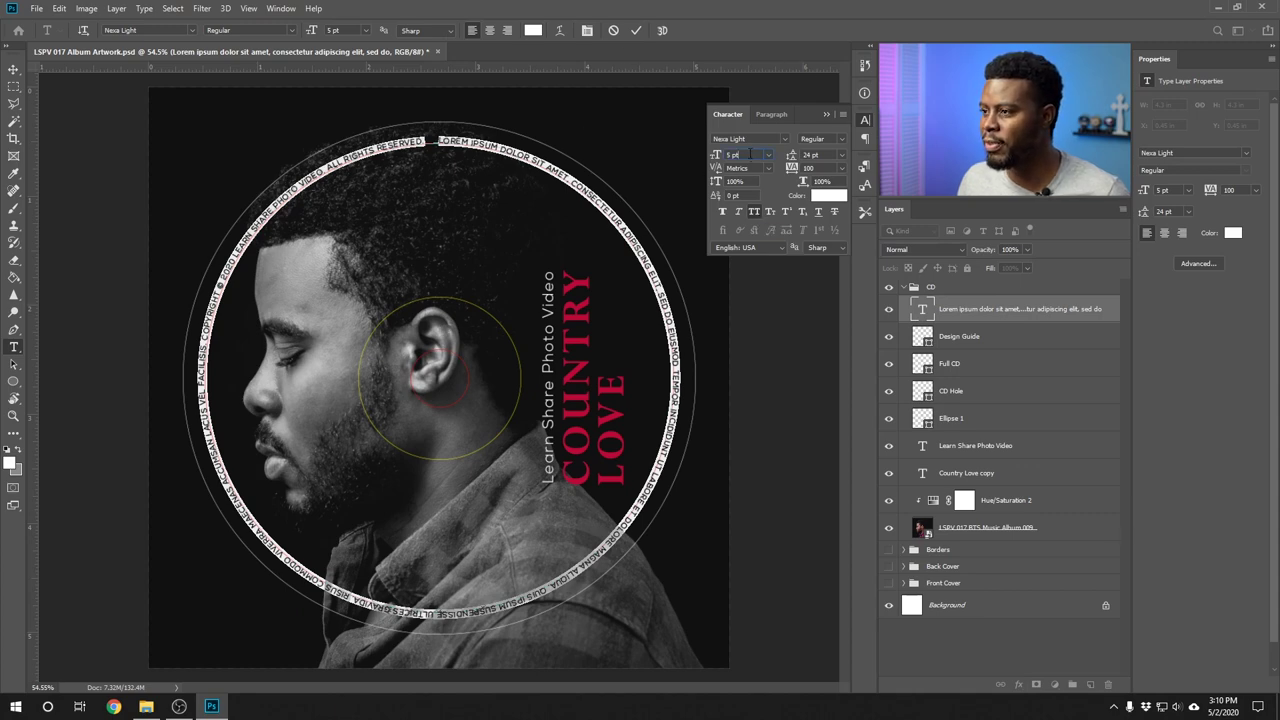
{"action": "key", "text": "Down"}
{"action": "key", "text": "Down"}
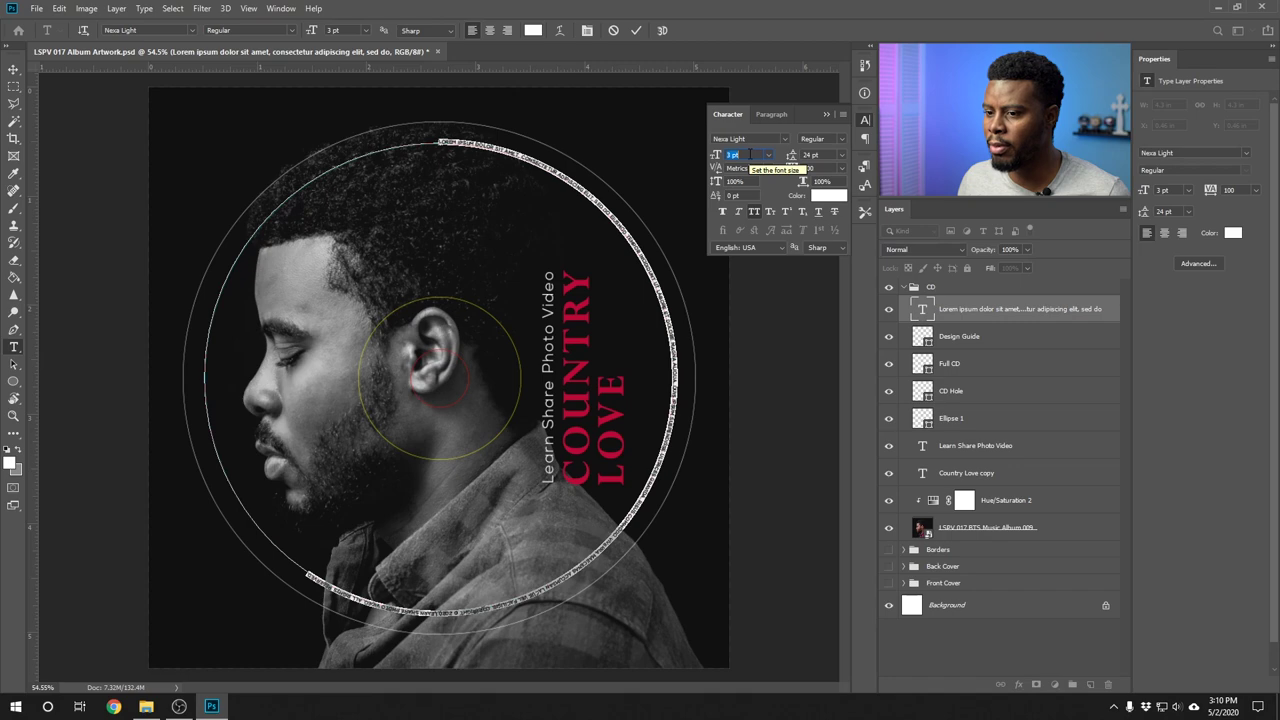
{"action": "left_click", "coordinate": [963, 311]}
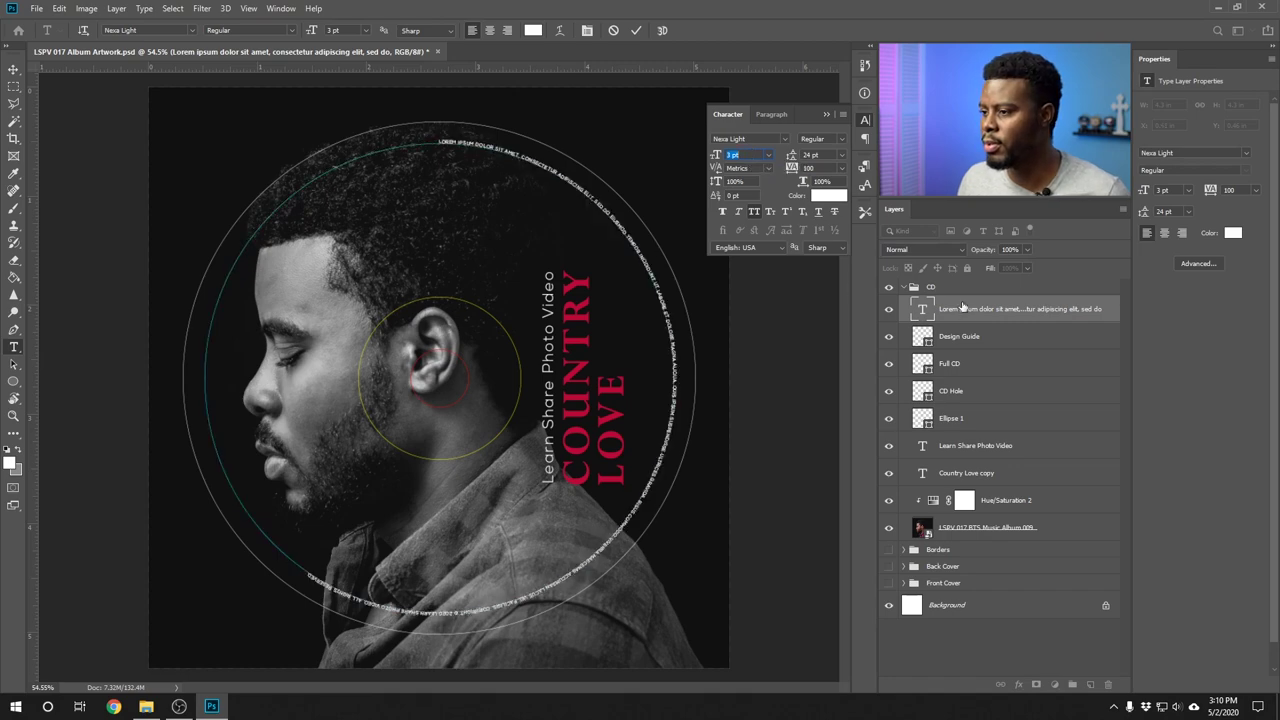
{"action": "left_click", "coordinate": [826, 116]}
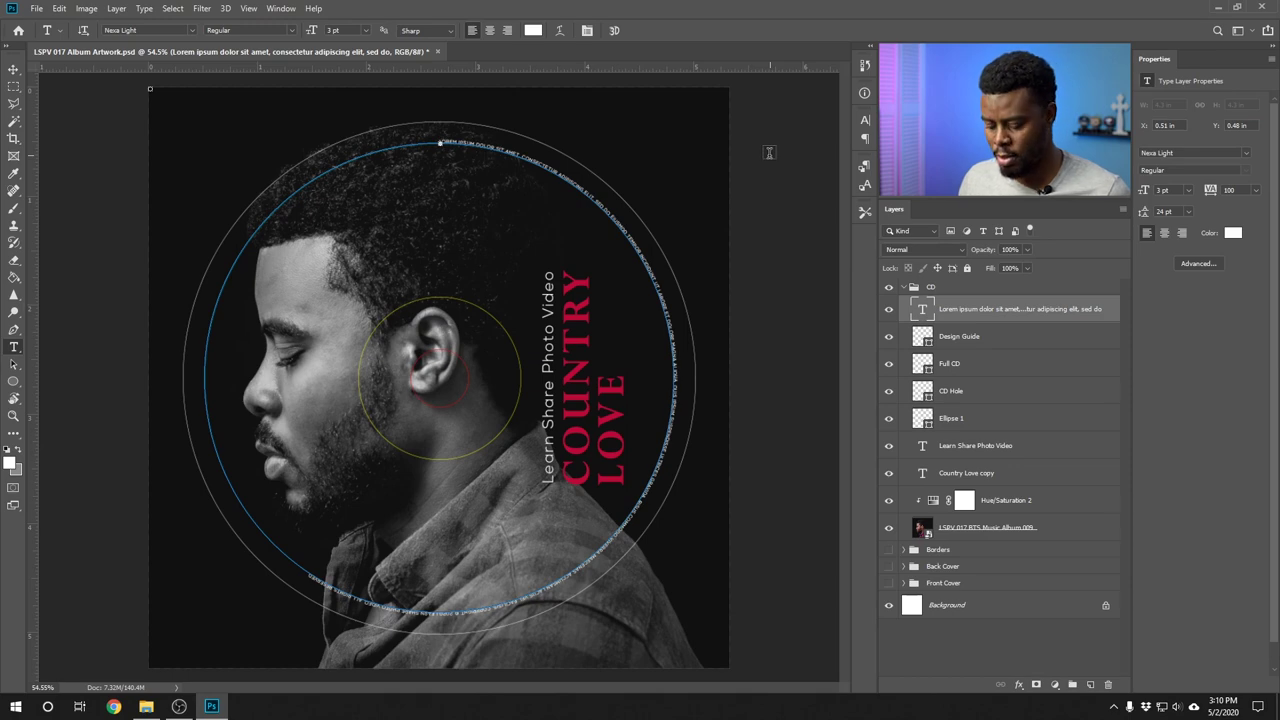
- Scale the circular text down proportionally to a size of 2.91 pt so it sits just inside the Design Guide circle
{"action": "key", "text": "v"}
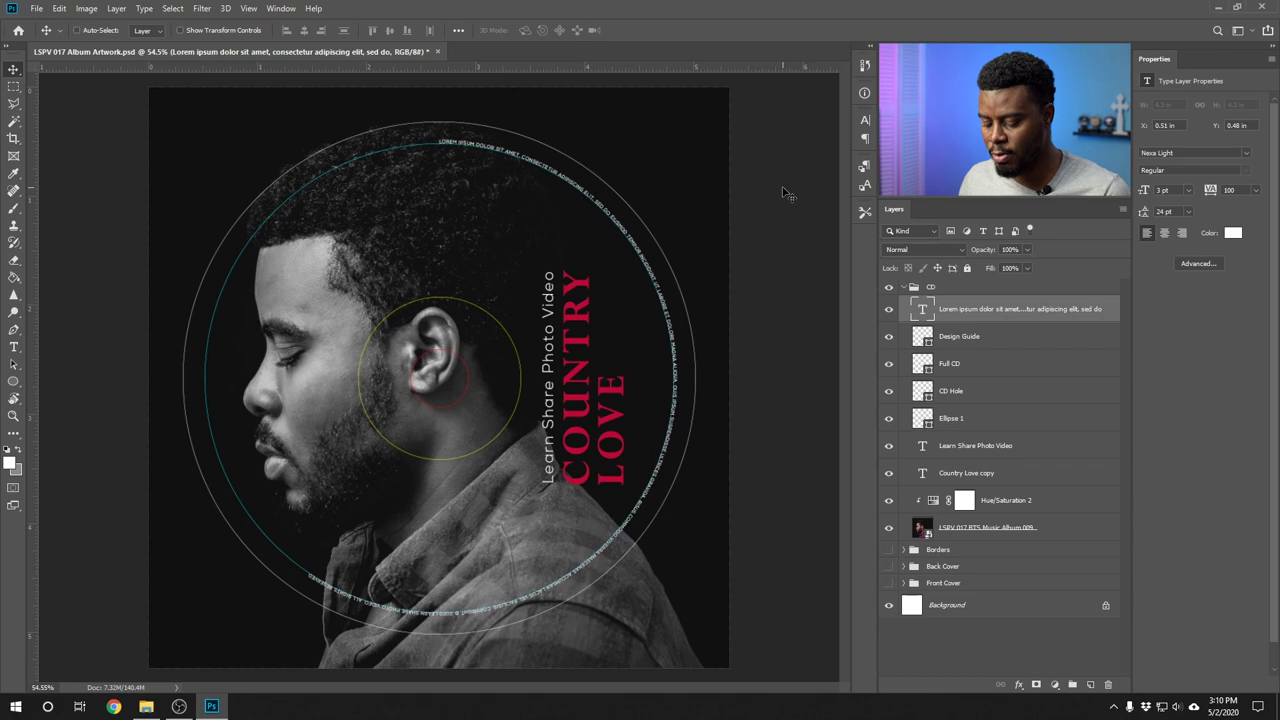
{"action": "key", "text": "ctrl+t"}
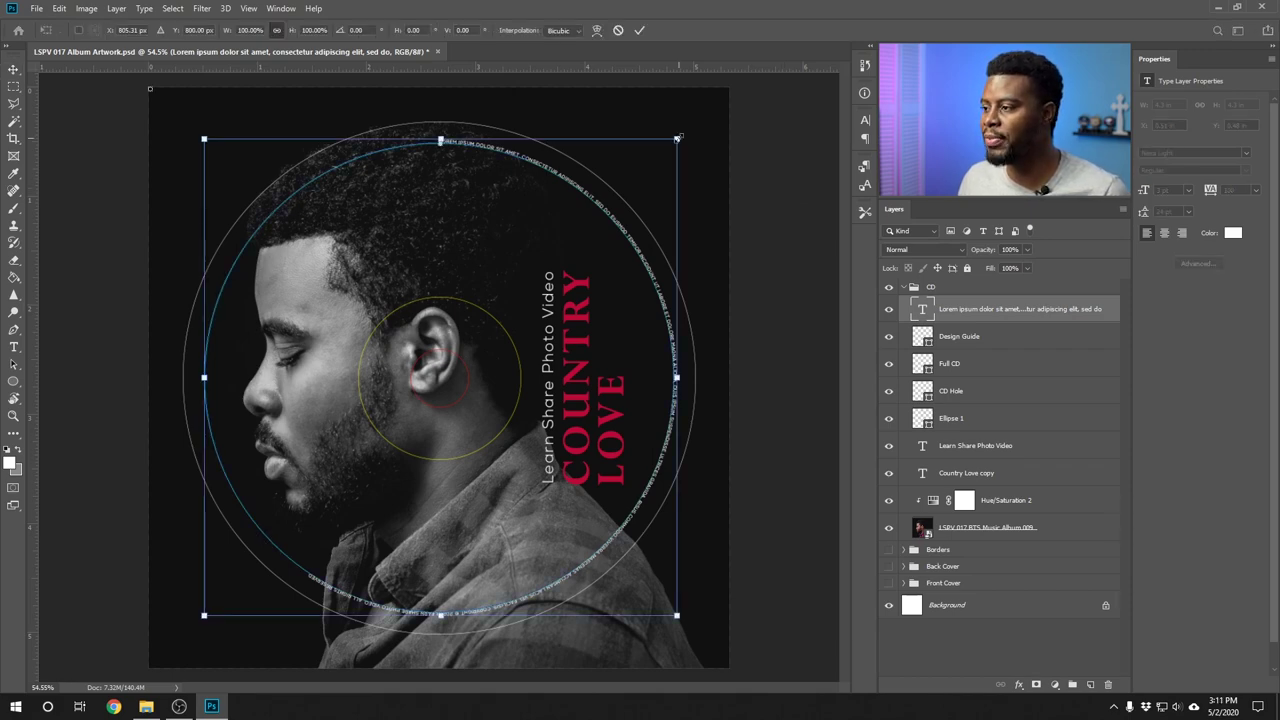
{"action": "left_click", "coordinate": [250, 30]}
{"action": "type", "text": "90"}
{"action": "key", "text": "BackSpace"}
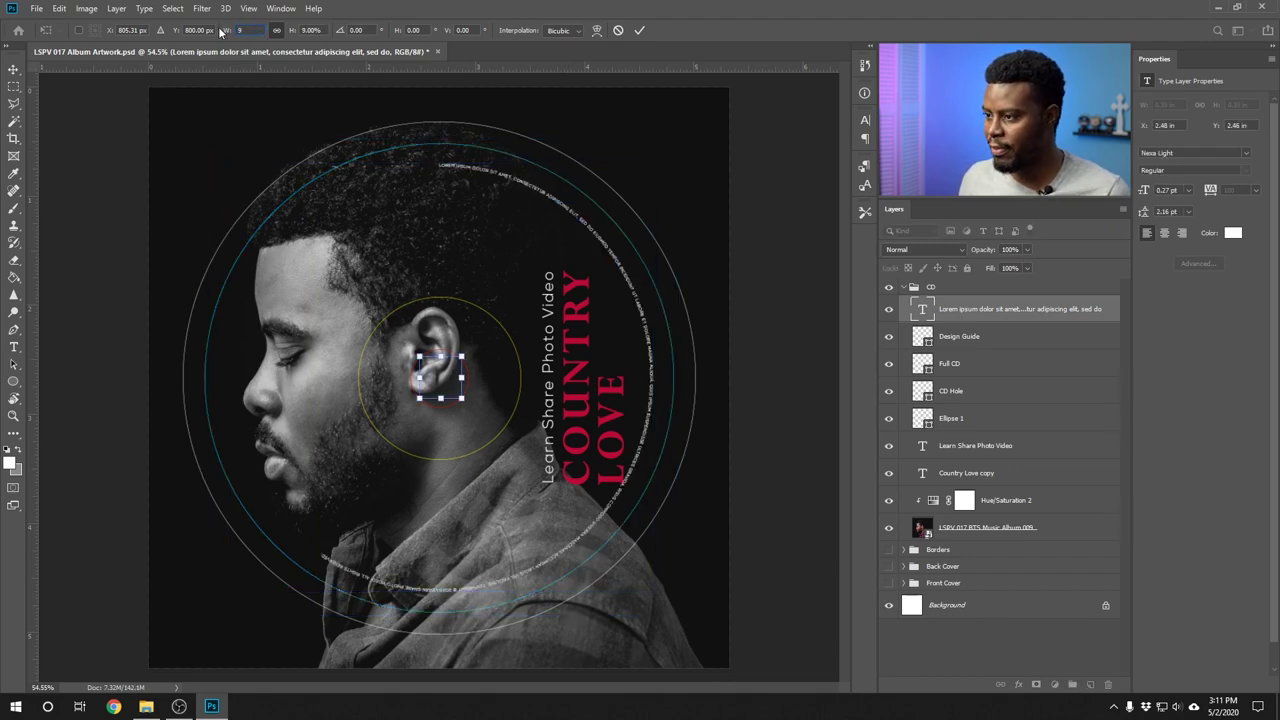
{"action": "type", "text": "5"}
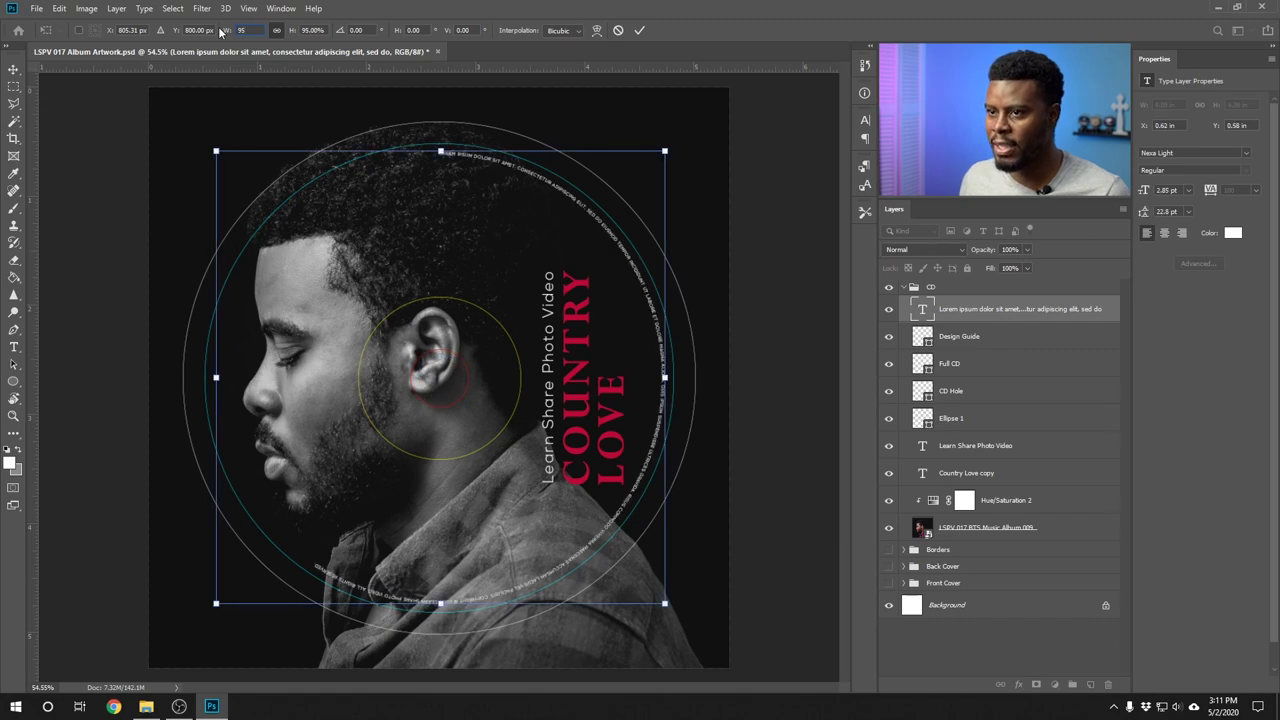
{"action": "key", "text": "Return"}
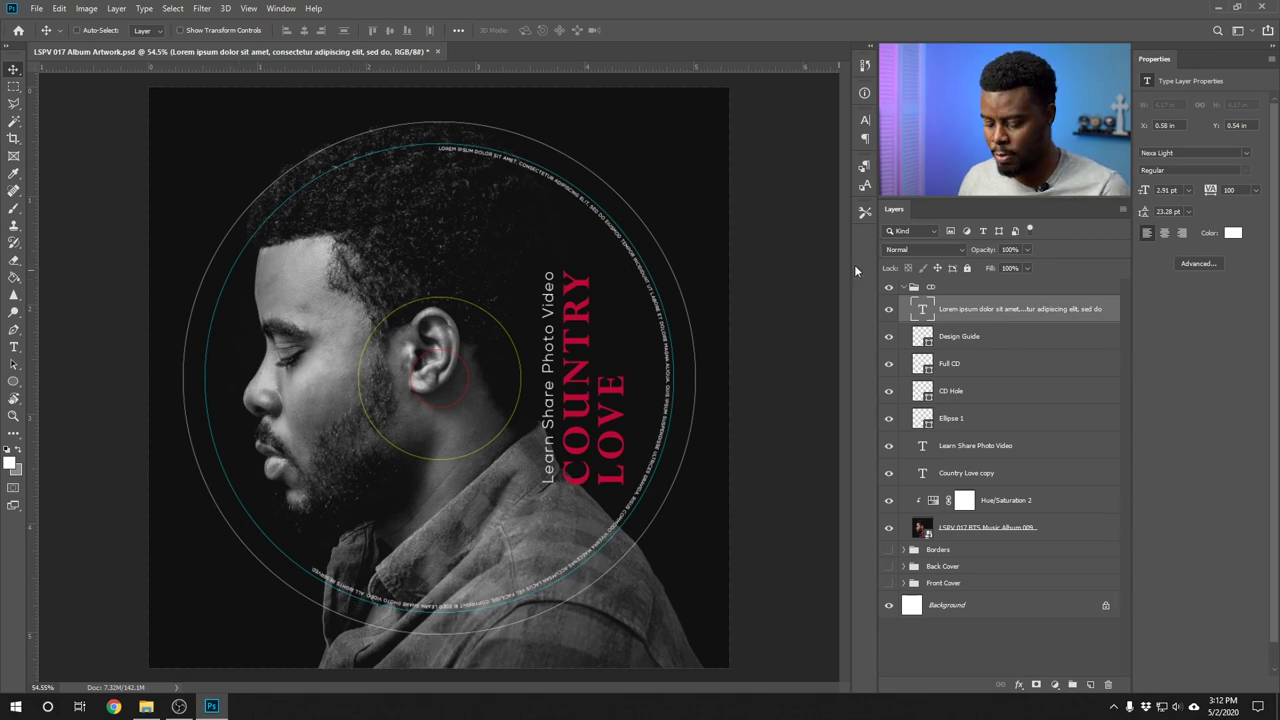
- Rotate the circular text about 167° clockwise so it runs around the face side of the CD and ends above the head
{"action": "key", "text": "ctrl+t"}
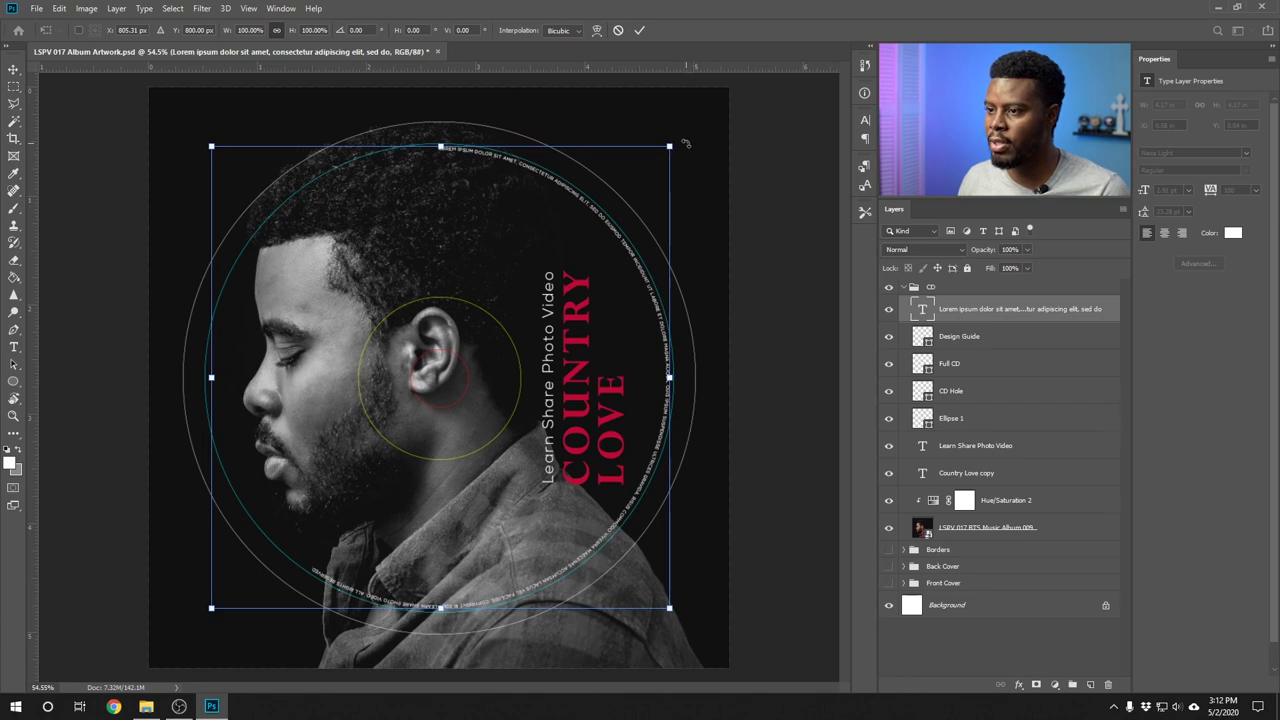
{"action": "left_click_drag", "start_coordinate": [684, 144], "coordinate": [370, 489]}
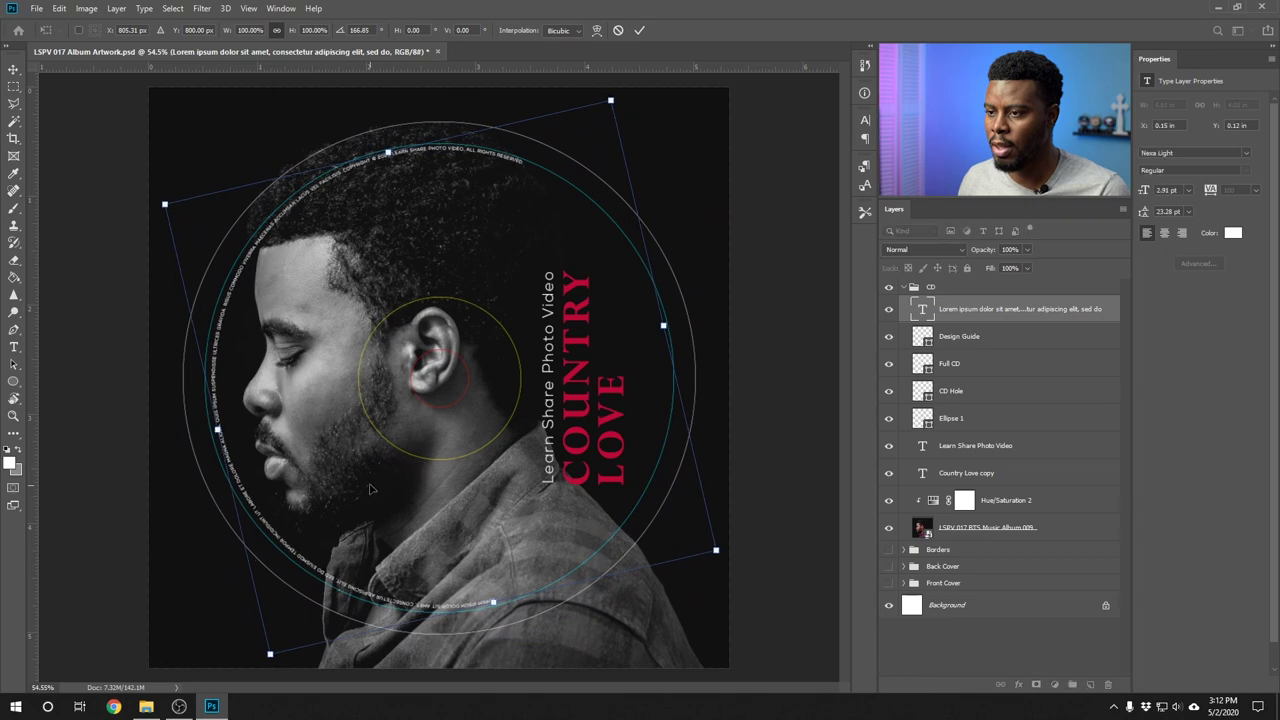
{"action": "key", "text": "Return"}
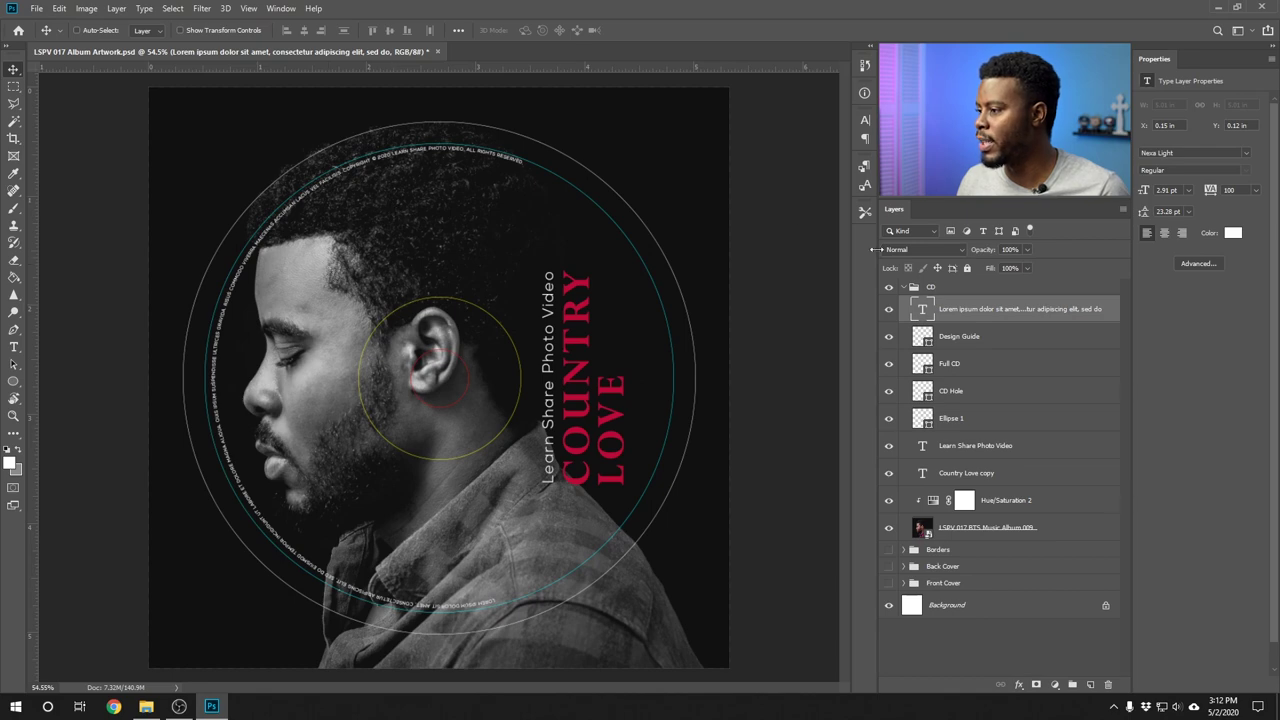
- Set the circular text layer's opacity to 50% and save the file
{"action": "left_click", "coordinate": [1028, 248]}
{"action": "mouse_move", "coordinate": [1029, 265]}
{"action": "left_mouse_down"}
{"action": "mouse_move", "coordinate": [996, 266]}
{"action": "mouse_move", "coordinate": [1007, 265]}
{"action": "left_mouse_up"}
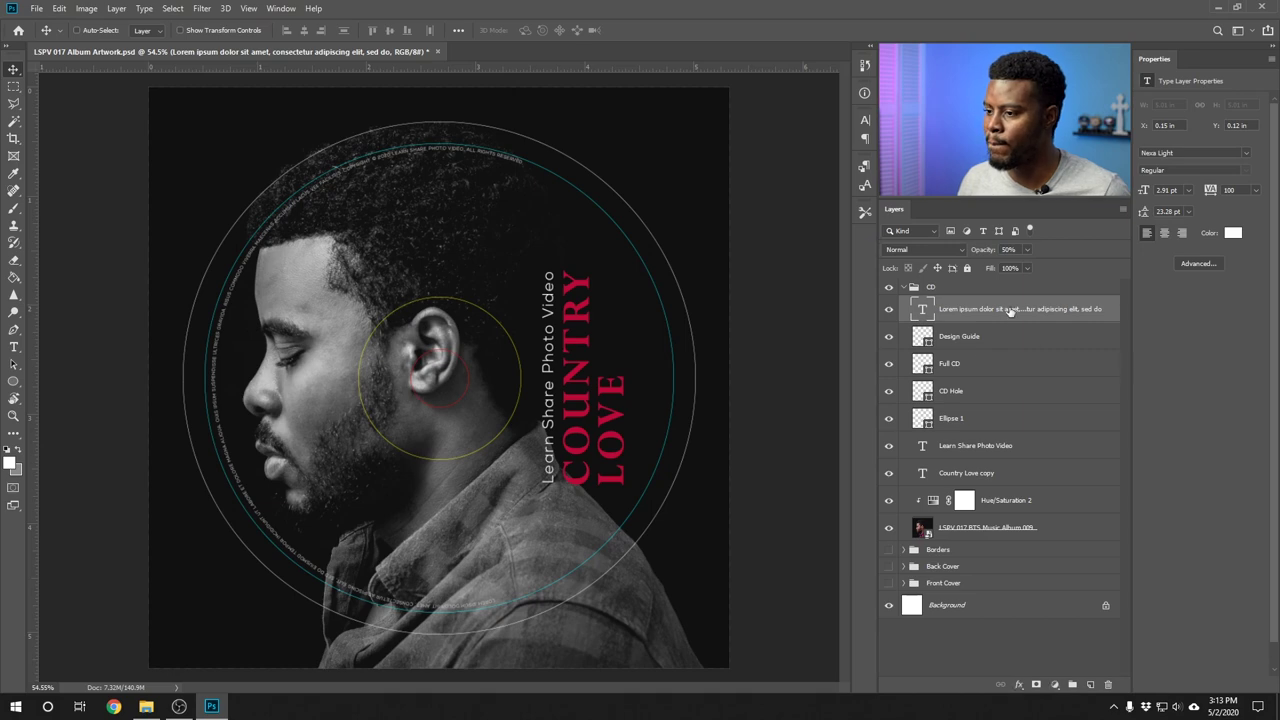
{"action": "key", "text": "ctrl+s"}
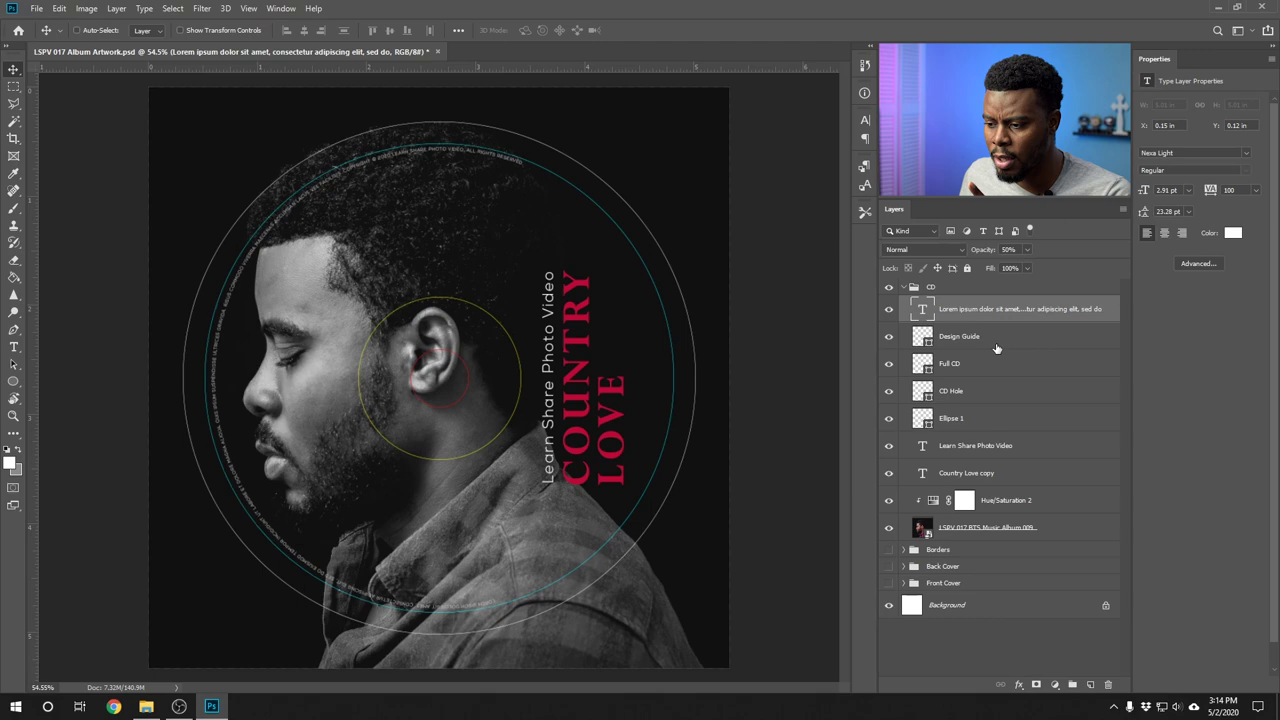
- Nudge the circular text to X 0.12 in and Y 0.12 in to even its spacing inside the Design Guide circle
{"action": "key", "text": "Down"}
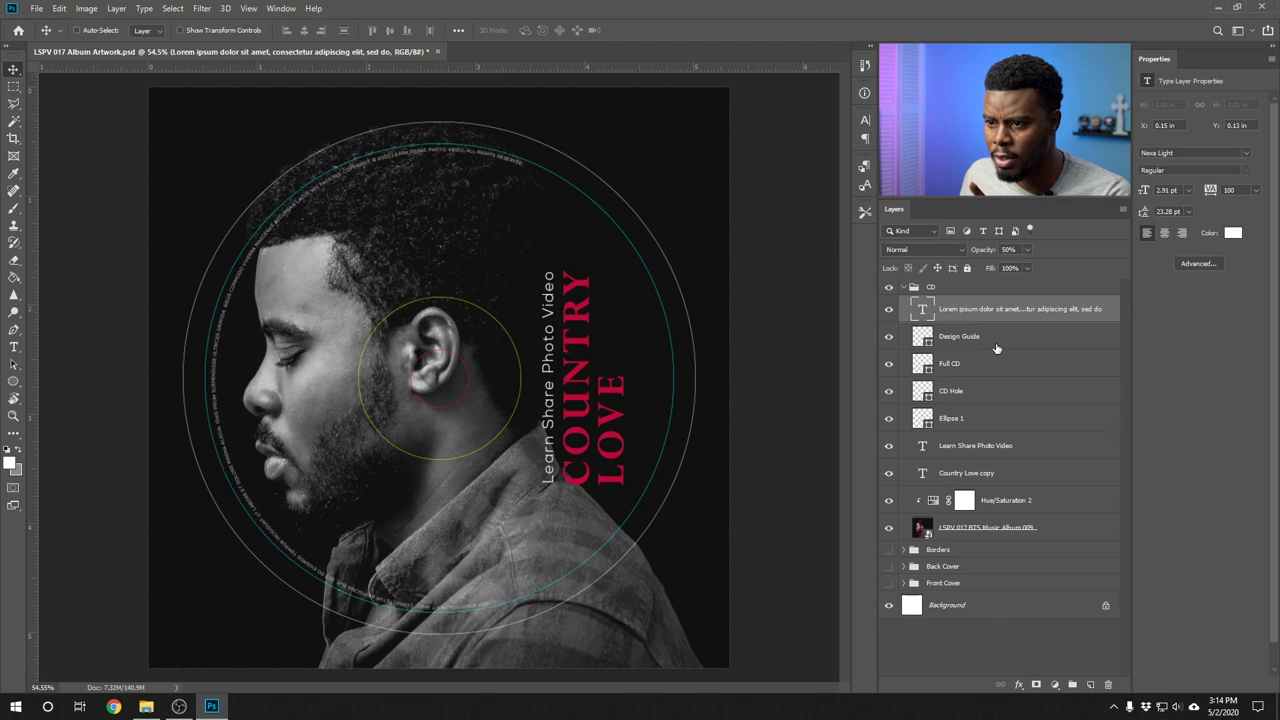
{"action": "key", "text": "Left"}
{"action": "key", "text": "Left"}
{"action": "key", "text": "Left"}
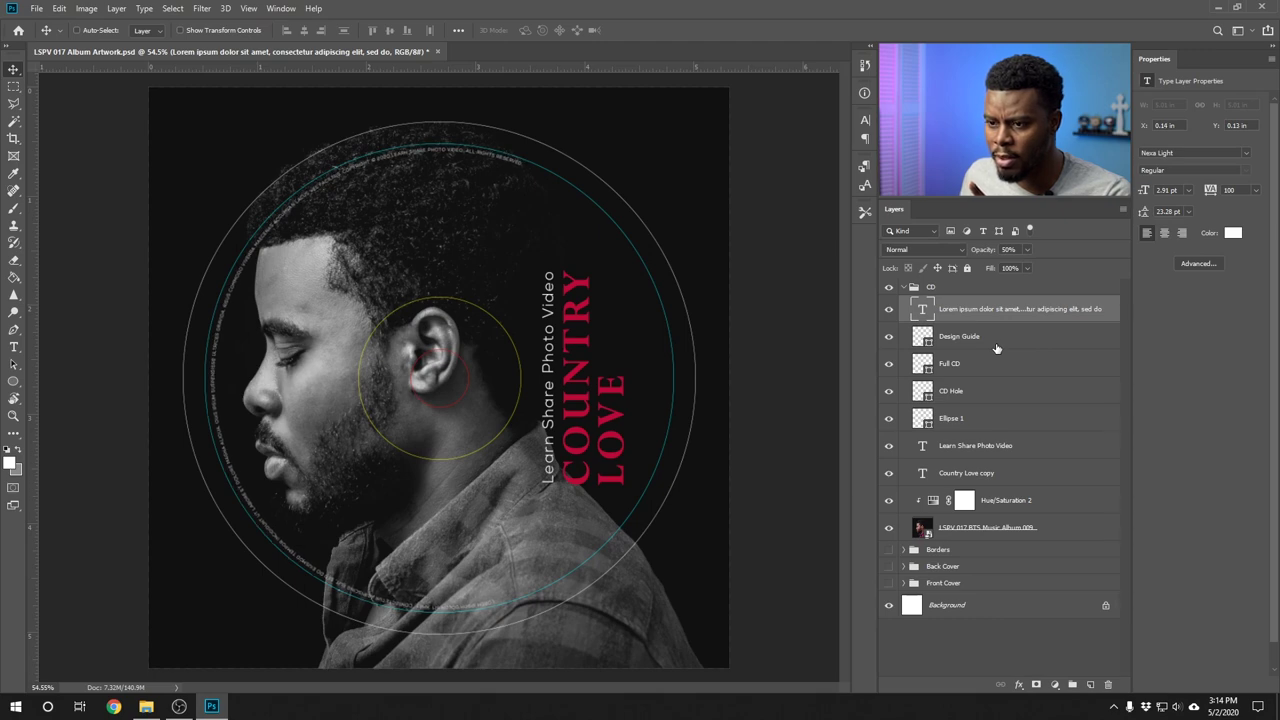
{"action": "key", "text": "Up"}
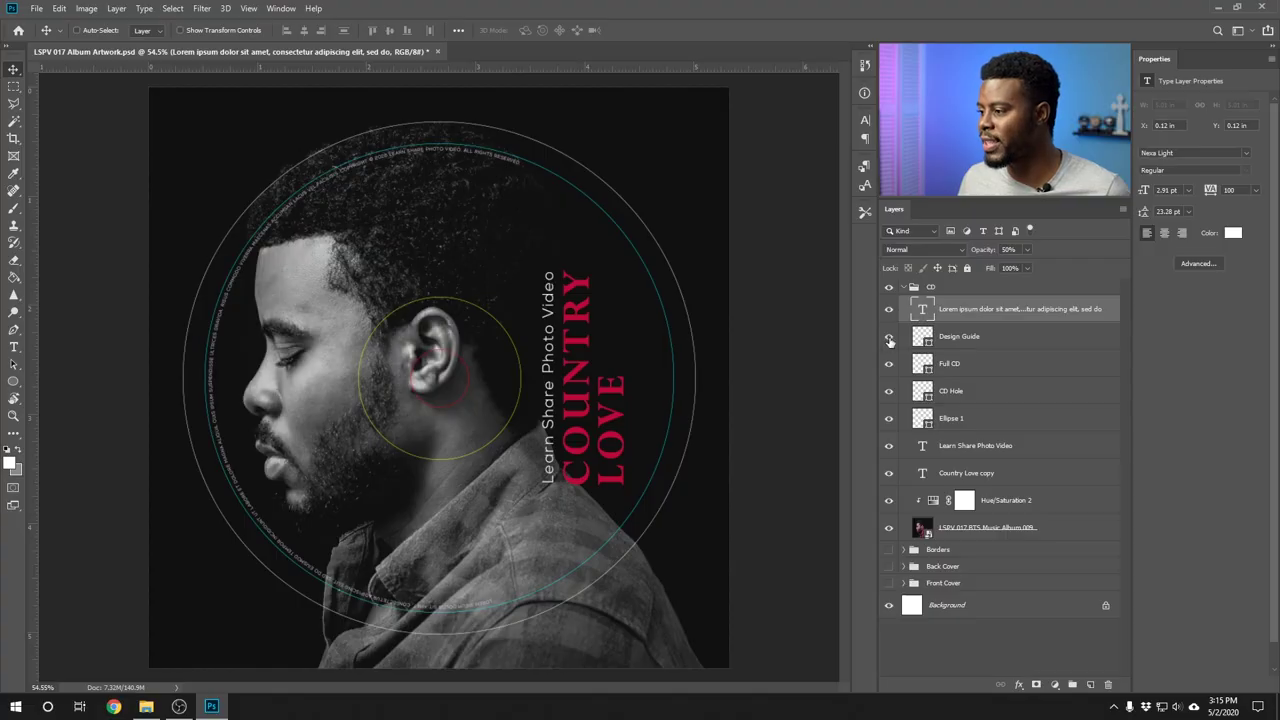
- Hide the Design Guide, Full CD, CD Hole and Ellipse 1 layers, renaming Ellipse 1 to Clear Area on CD
{"action": "left_click", "coordinate": [889, 338]}
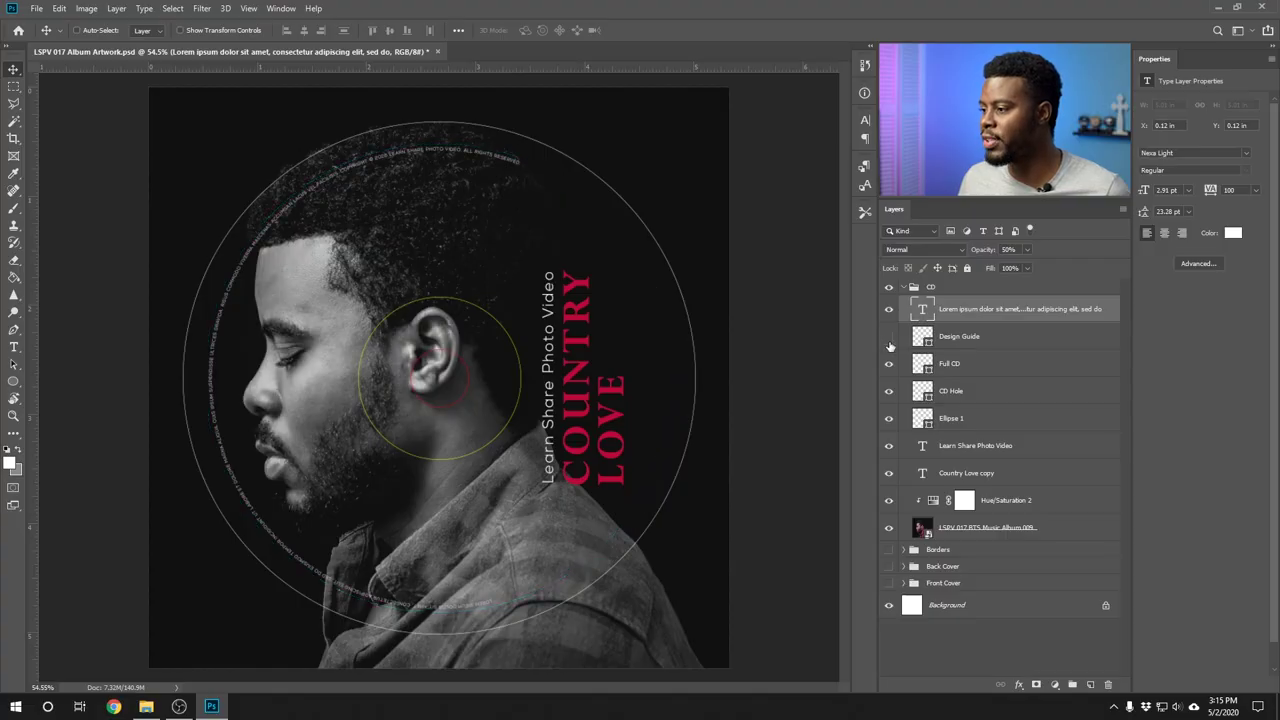
{"action": "left_click", "coordinate": [888, 364]}
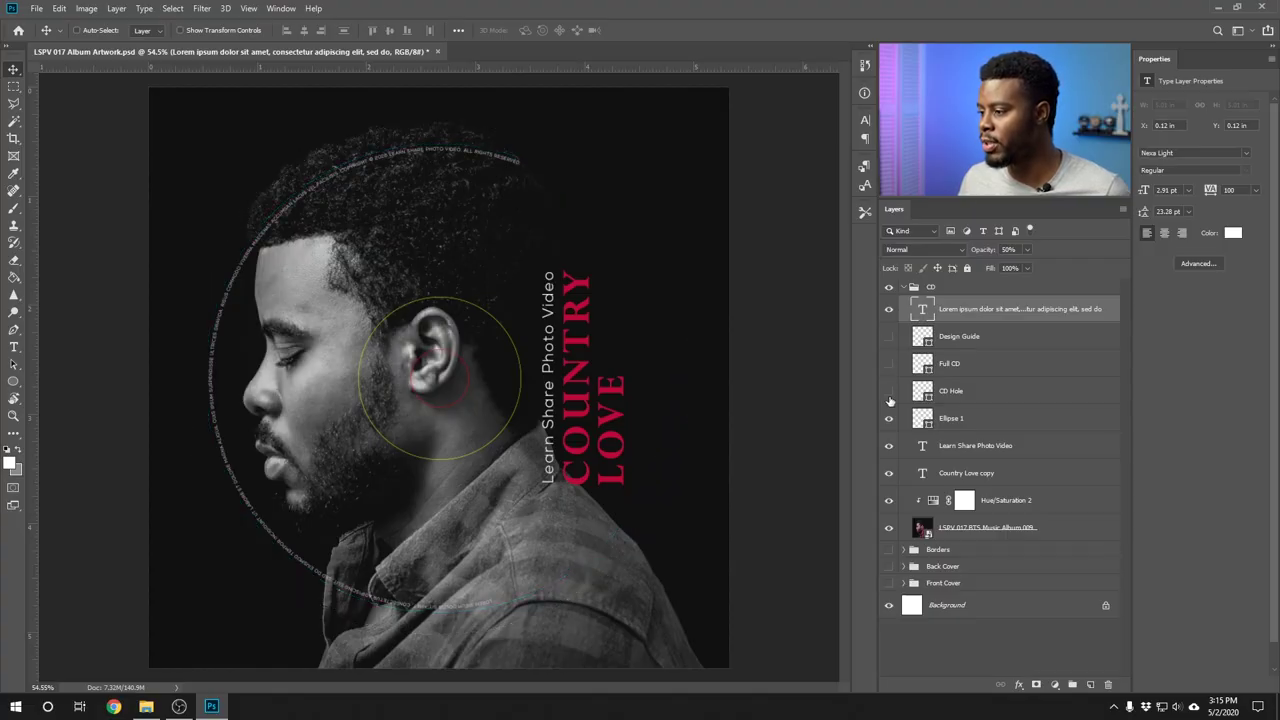
{"action": "left_click", "coordinate": [906, 426]}
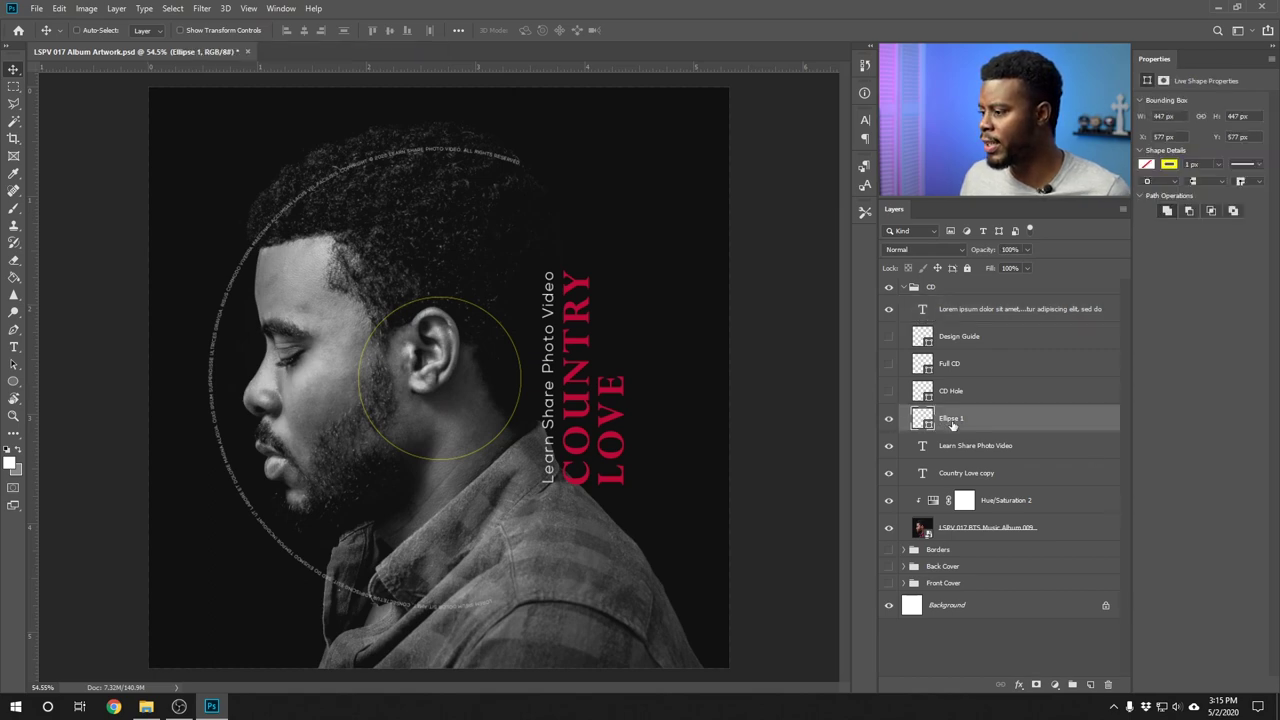
{"action": "double_click", "coordinate": [950, 418]}
{"action": "type", "text": "Clear Area c"}
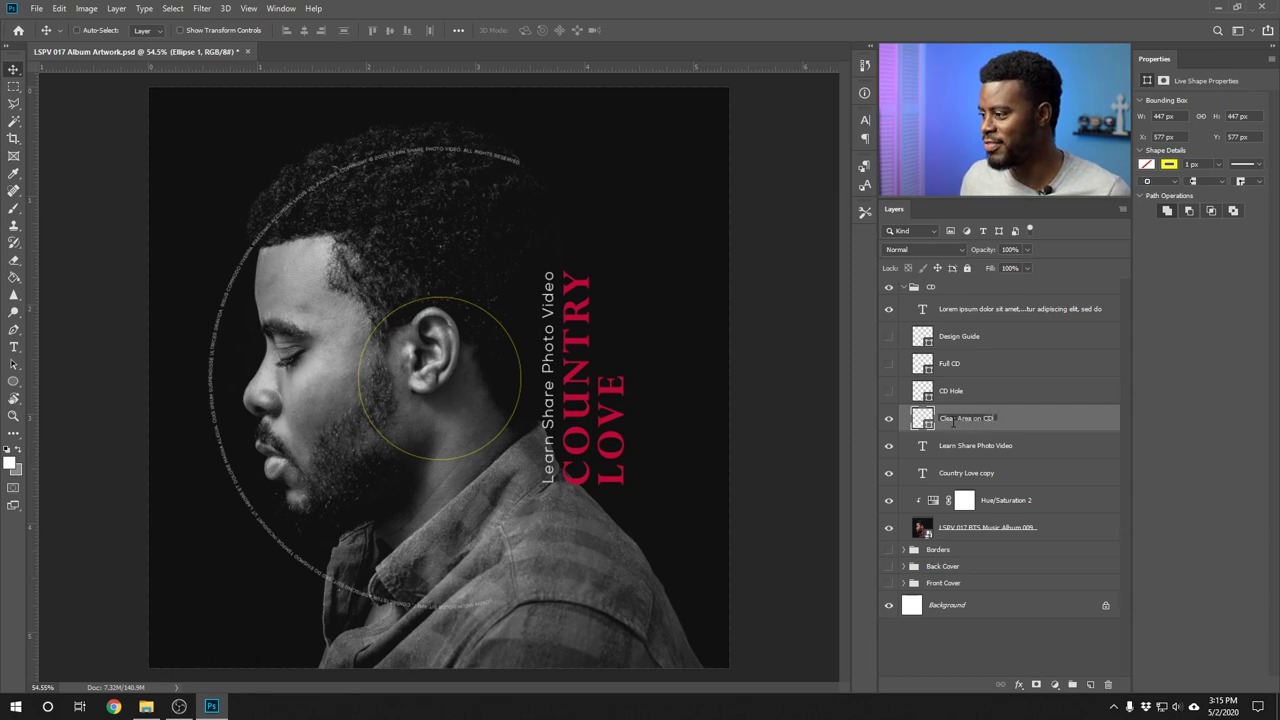
{"action": "key", "text": "Return"}
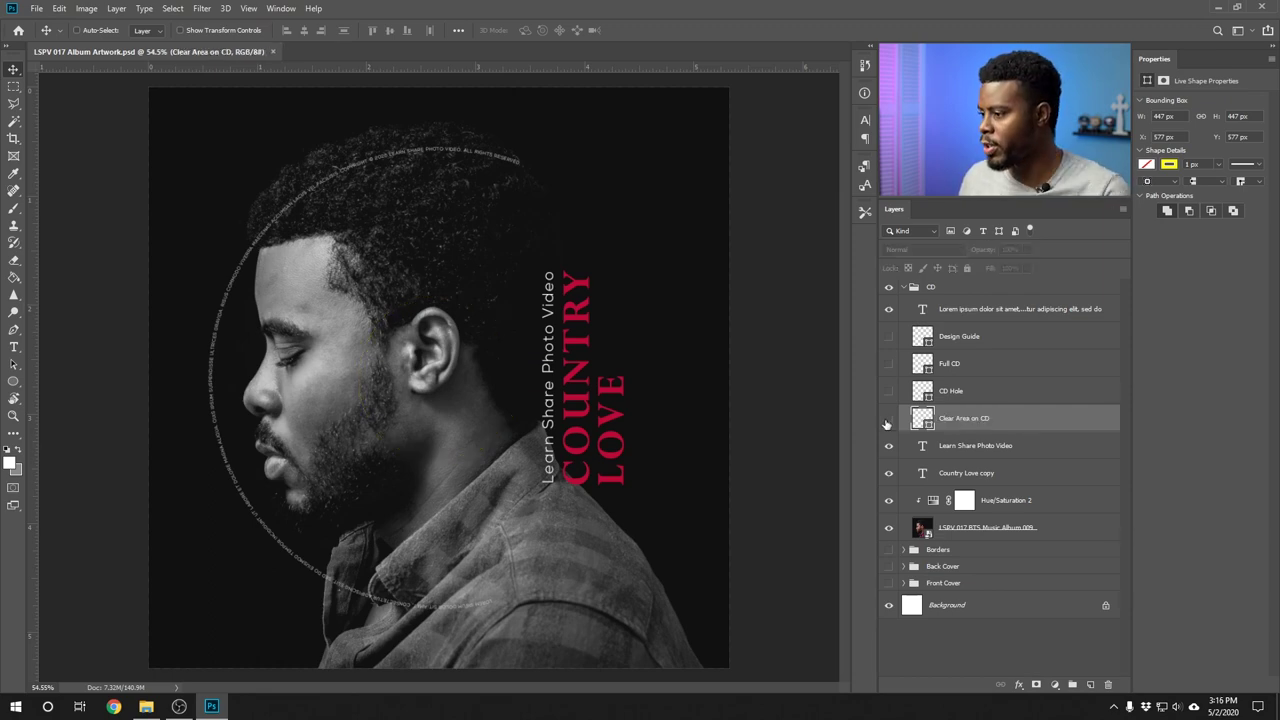
{"action": "left_click", "coordinate": [889, 420]}
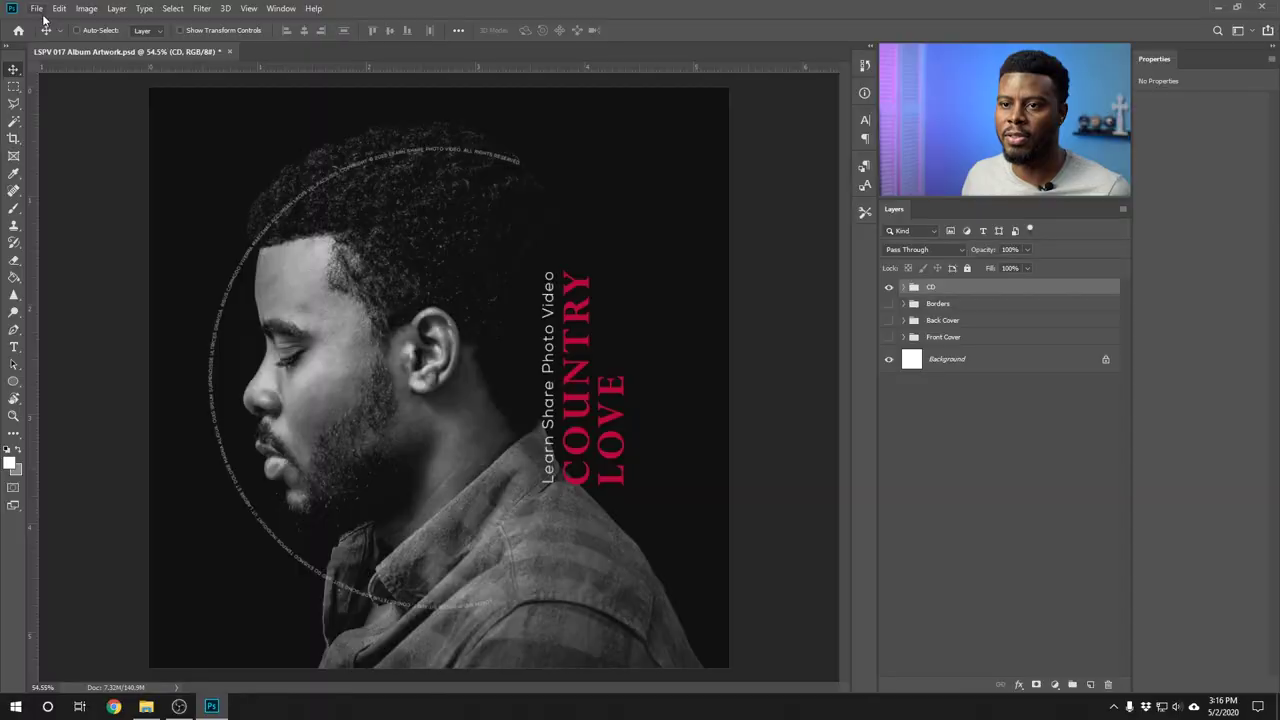
- Save the CD artwork as a maximum-quality (12) JPEG named LSPV 017 Album Artwork - CD in the LSPV 017 folder
{"action": "left_click", "coordinate": [40, 12]}
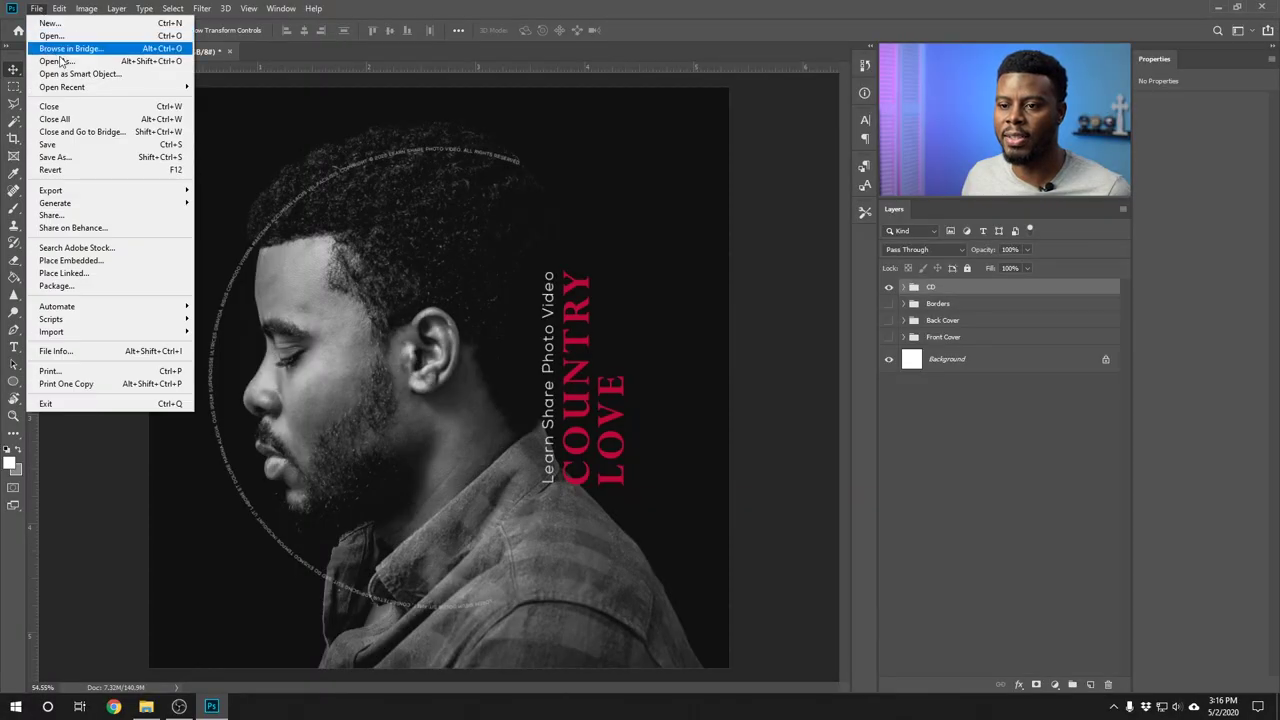
{"action": "left_click", "coordinate": [81, 160]}
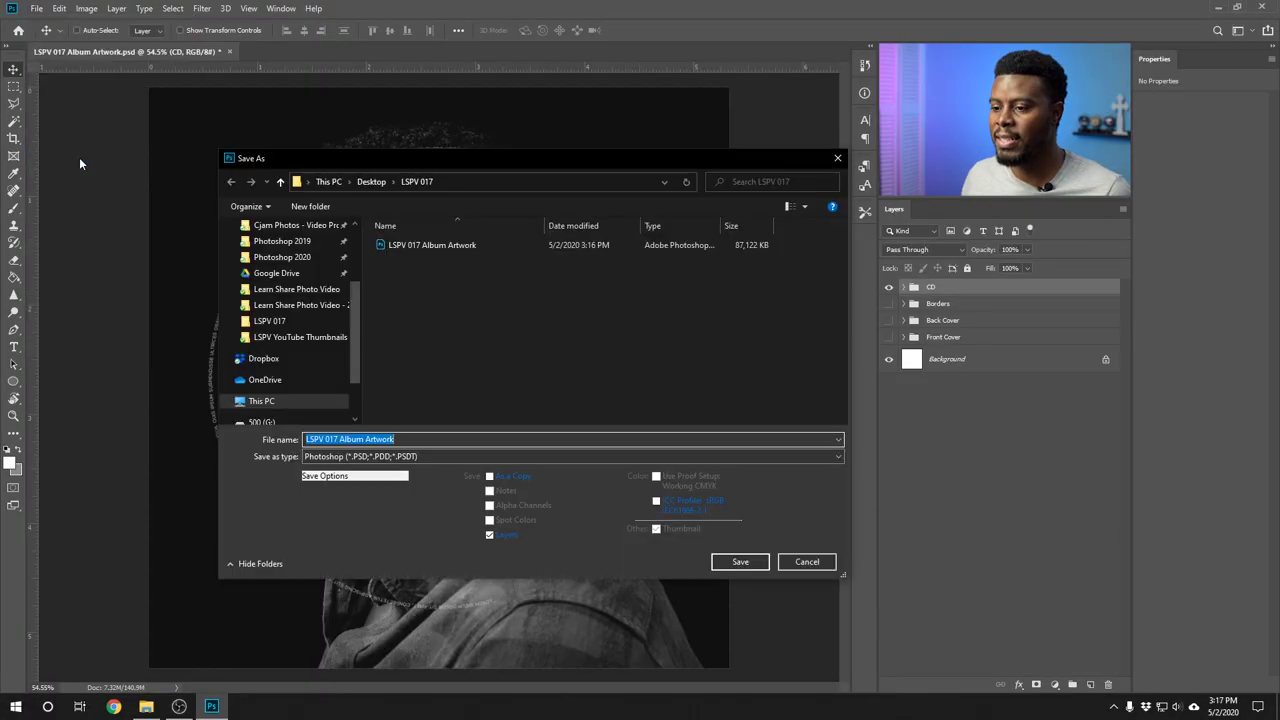
{"action": "left_click", "coordinate": [432, 441]}
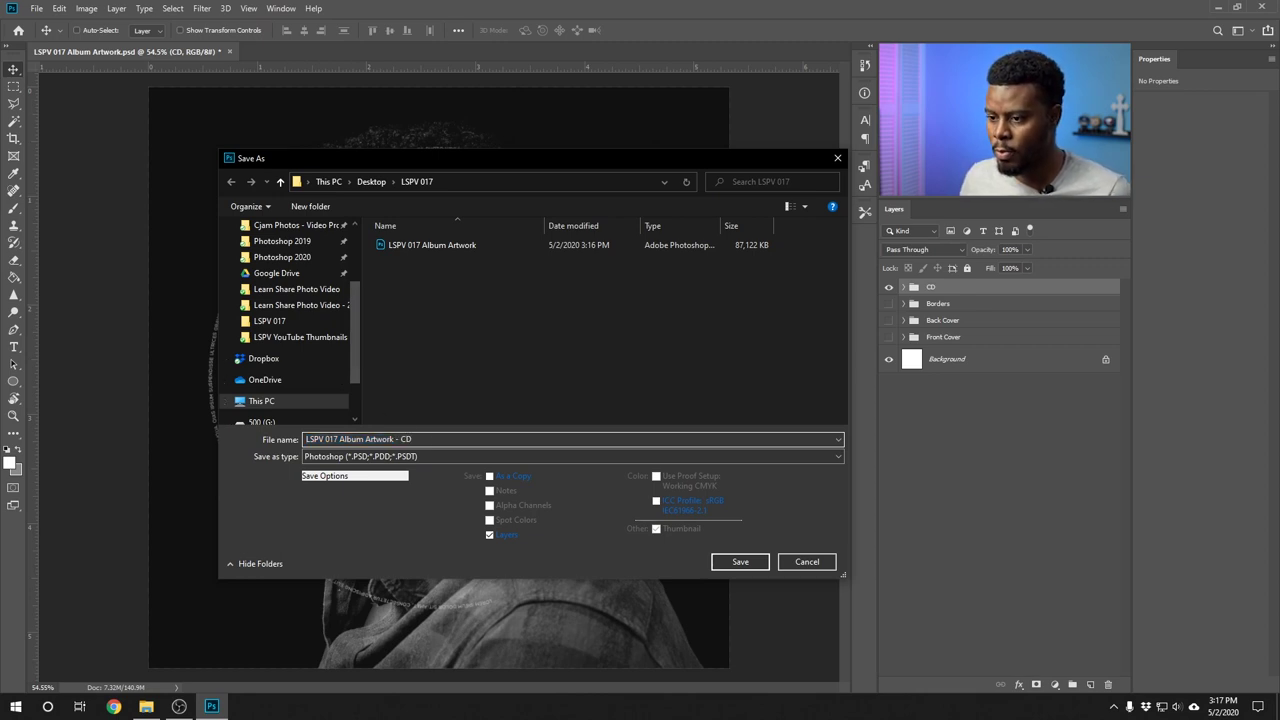
{"action": "left_click", "coordinate": [371, 460]}
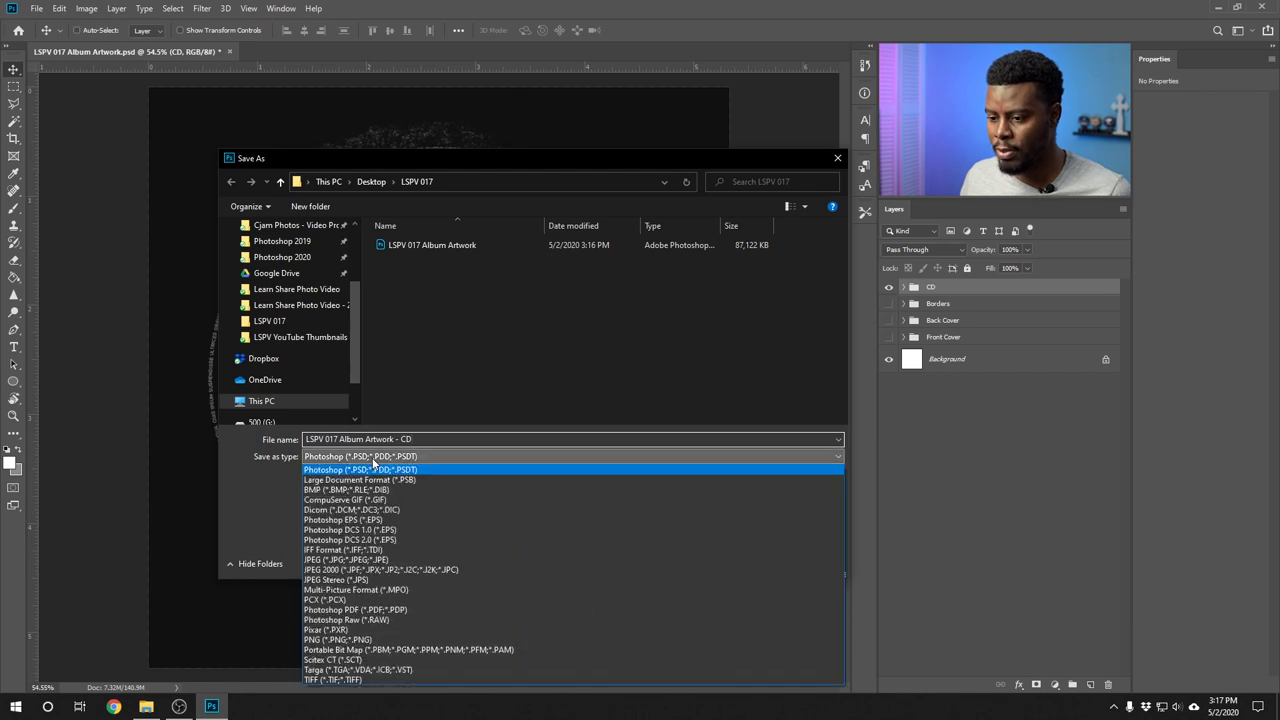
{"action": "left_click", "coordinate": [405, 568]}
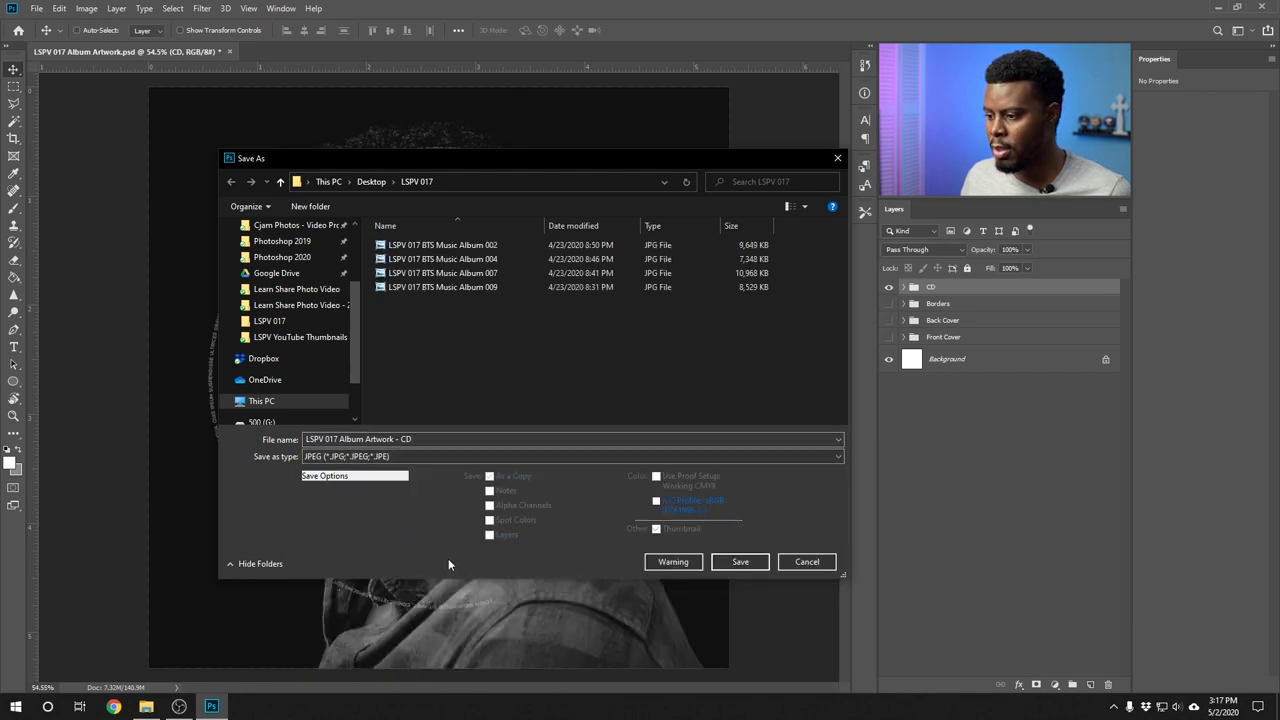
{"action": "left_click", "coordinate": [740, 561]}
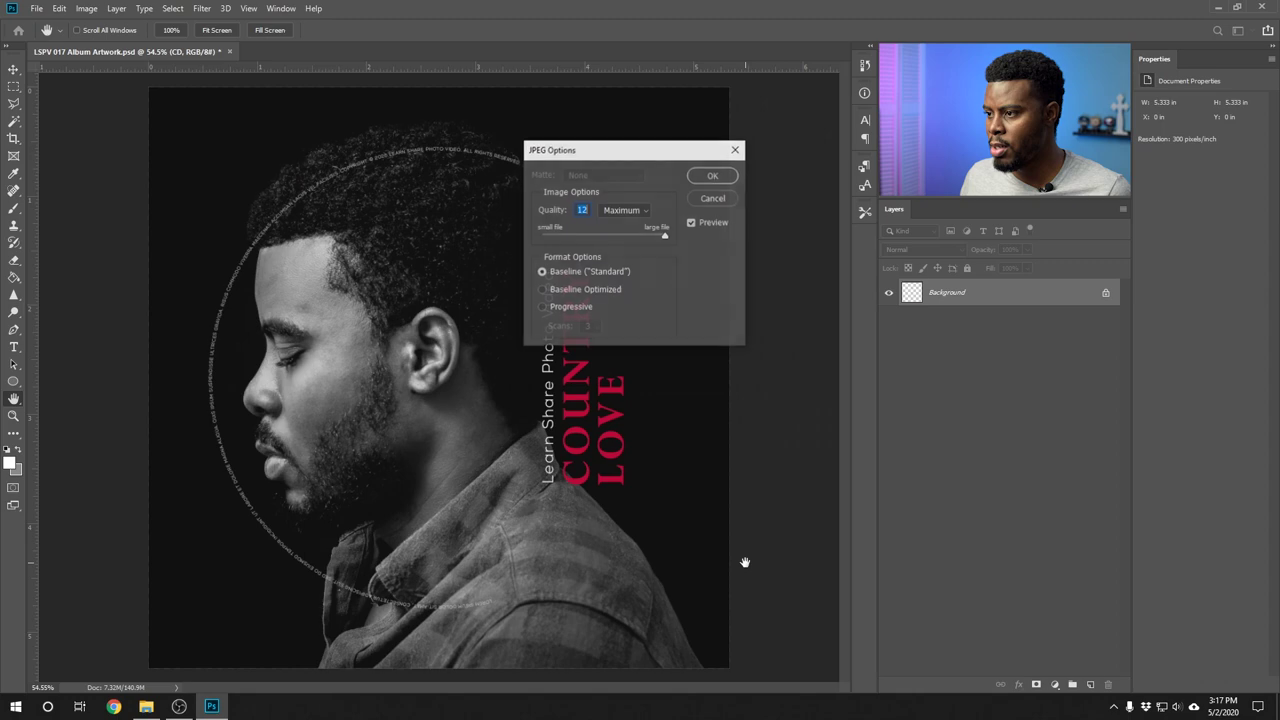
{"action": "left_click", "coordinate": [713, 177]}
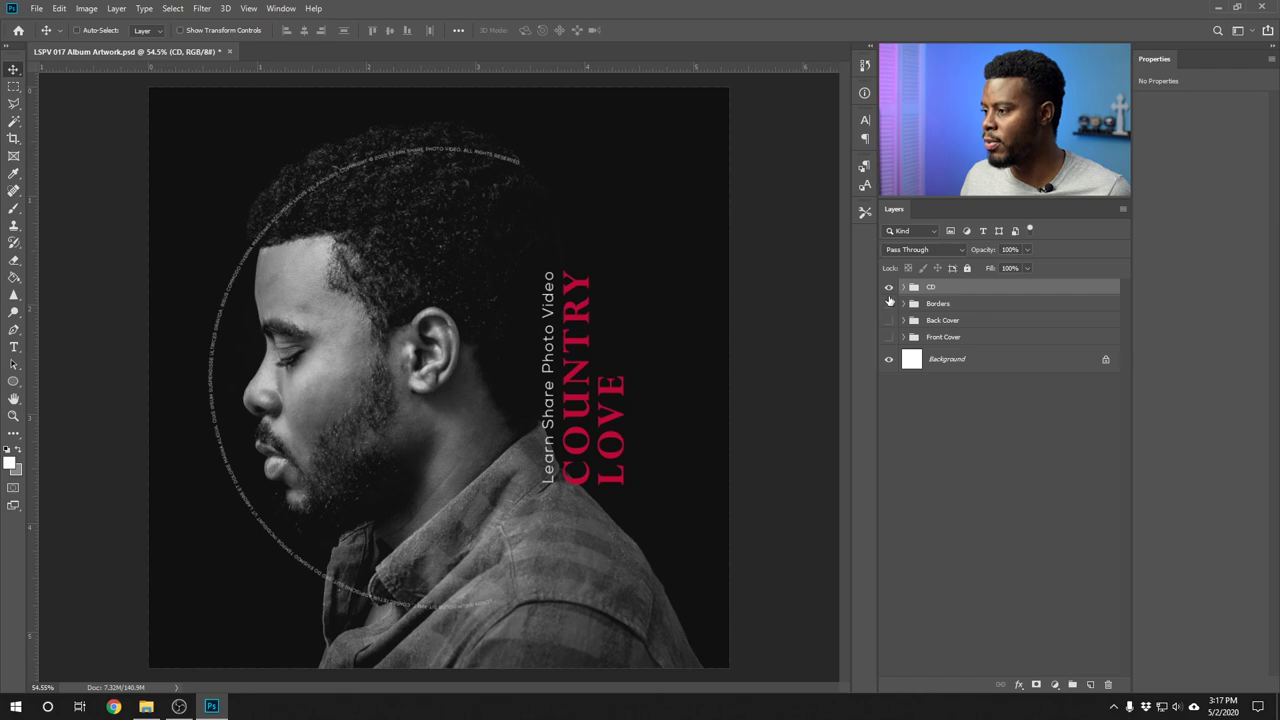
- Show the Back Cover group instead of the CD group and save it as a JPEG named LSPV 017 Album Artwork - Back Cover
{"action": "left_click", "coordinate": [889, 289]}
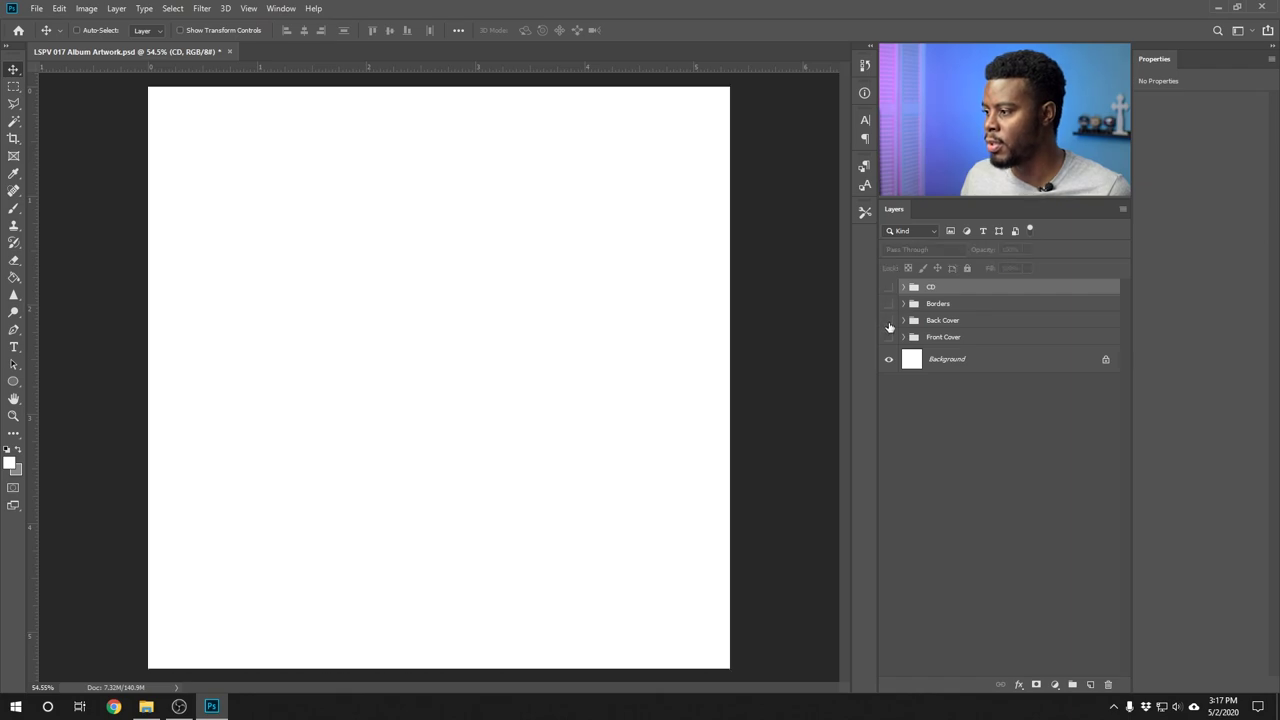
{"action": "left_click", "coordinate": [889, 321]}
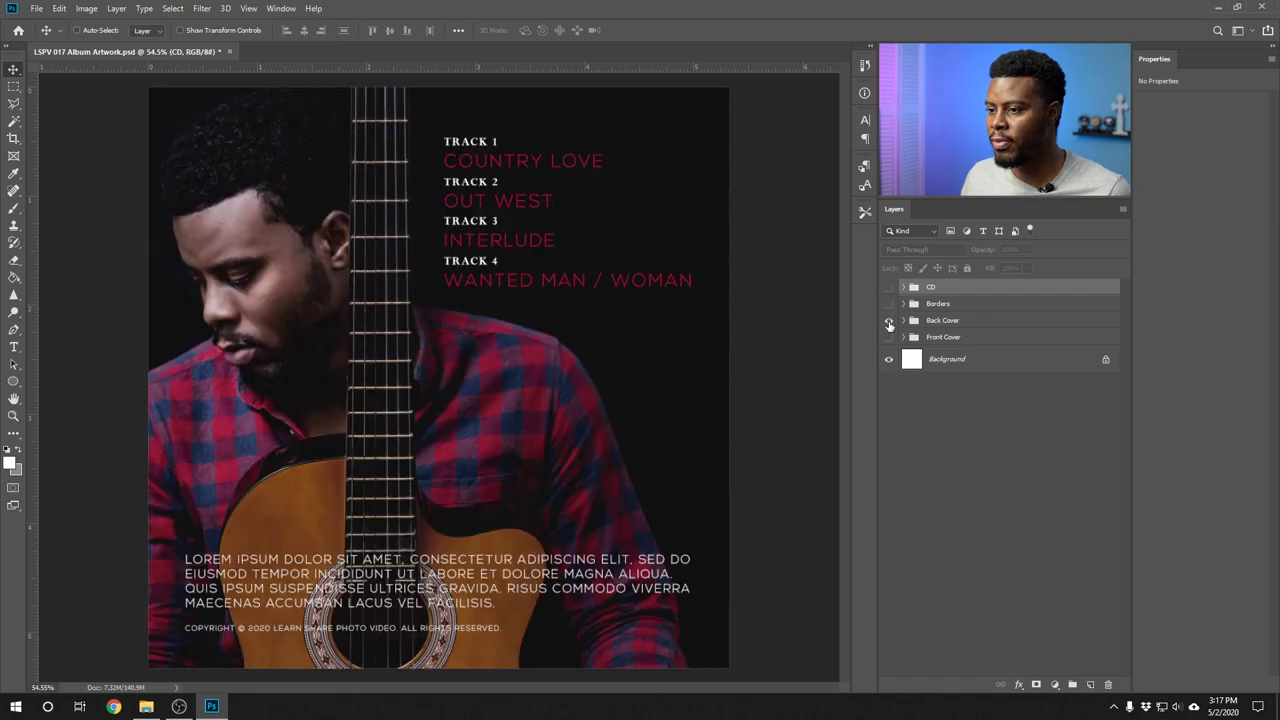
{"action": "left_click", "coordinate": [35, 9]}
{"action": "left_click", "coordinate": [94, 152]}
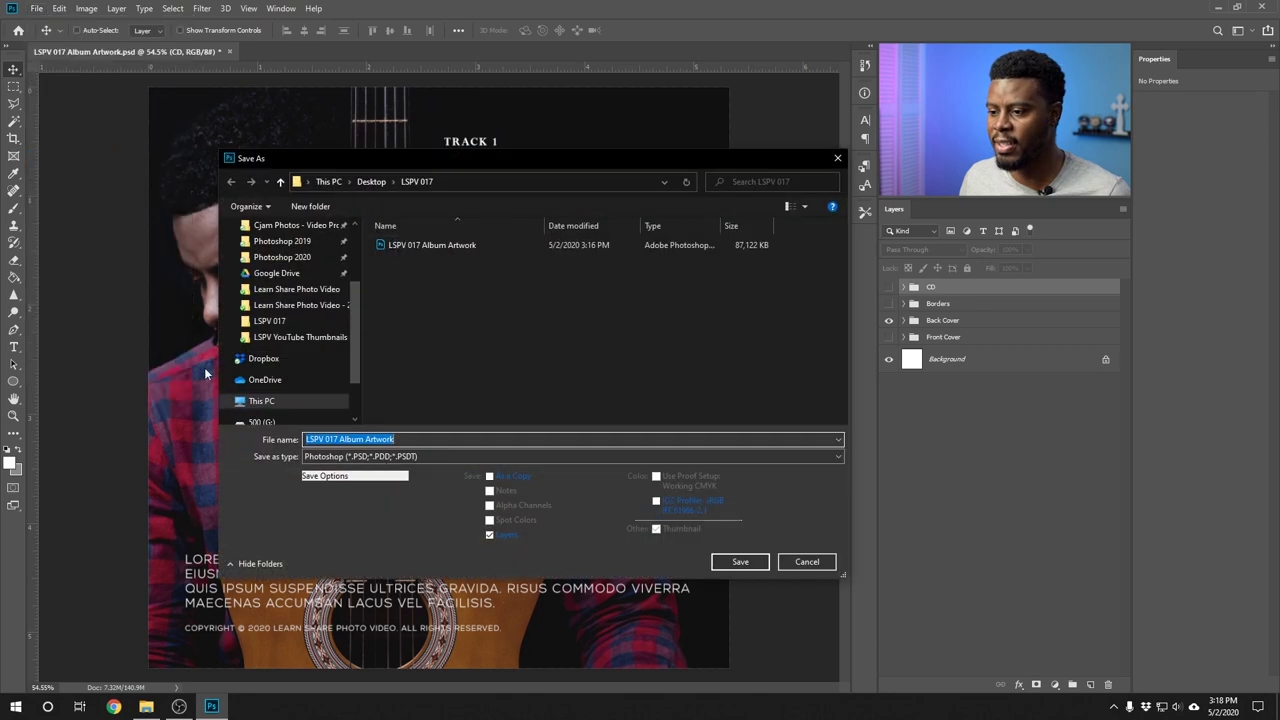
{"action": "left_click", "coordinate": [452, 439]}
{"action": "type", "text": "- "}
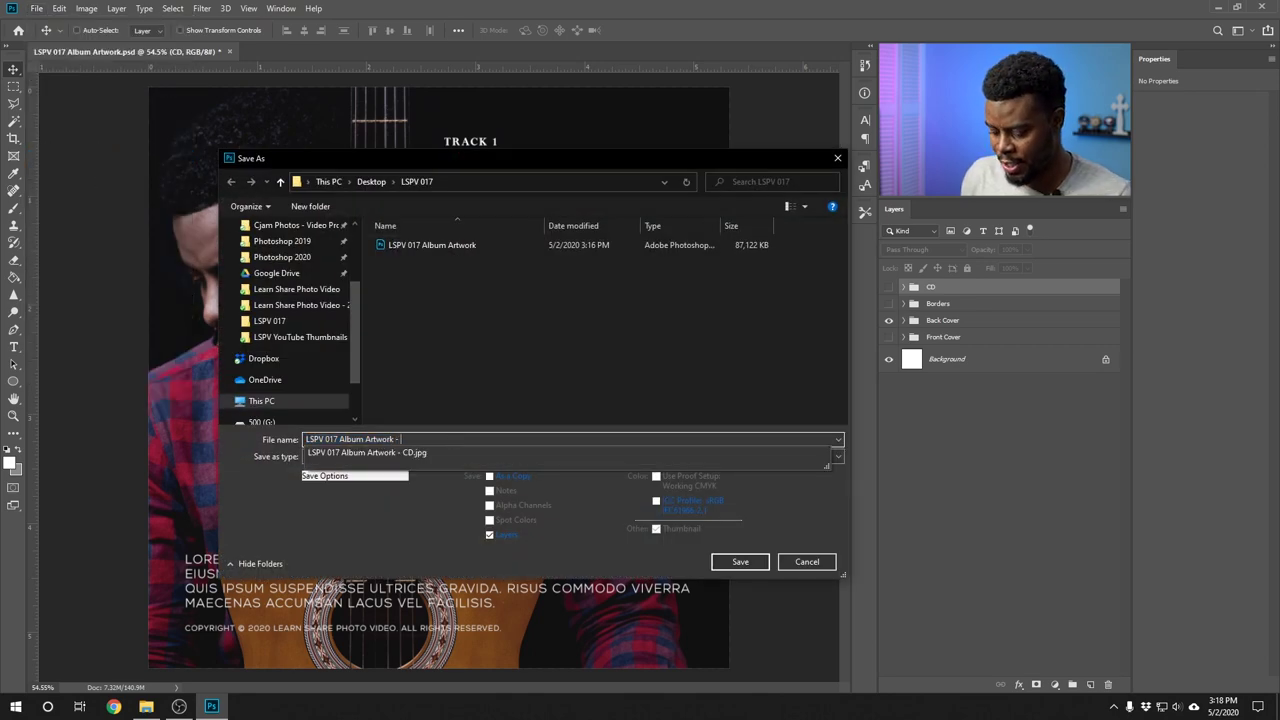
{"action": "type", "text": "Back Cover"}
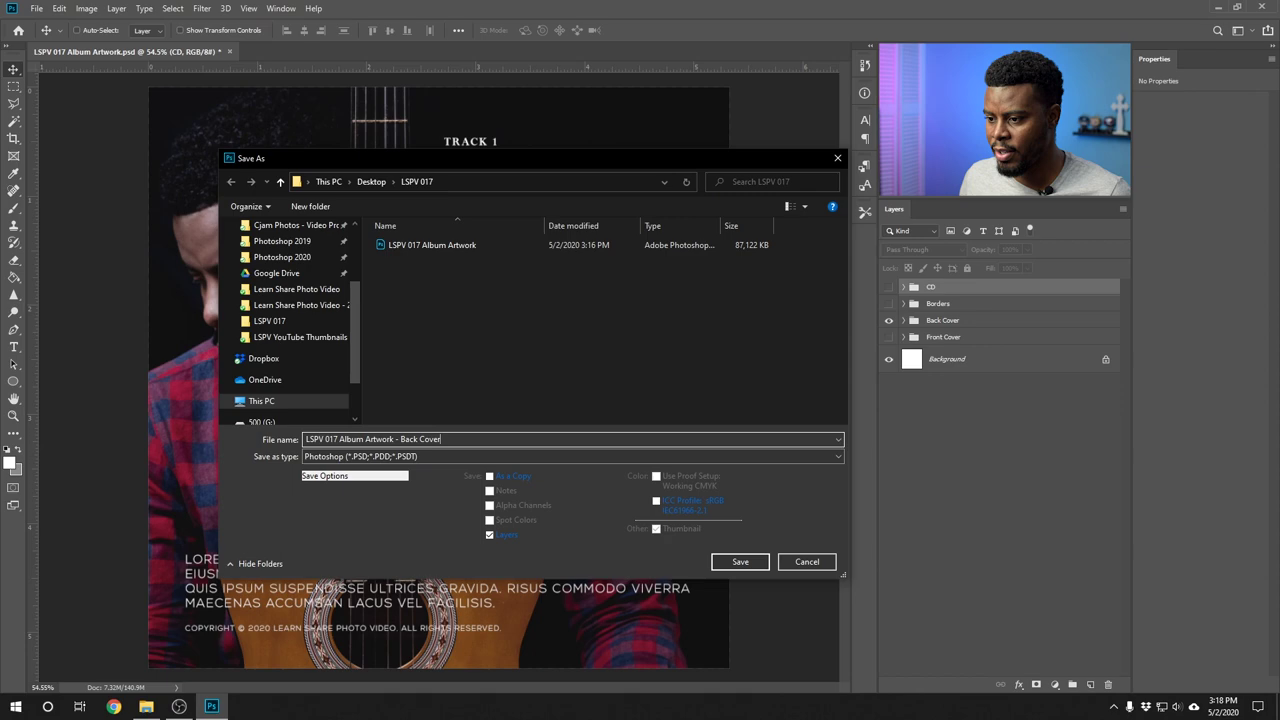
{"action": "left_click", "coordinate": [437, 456]}
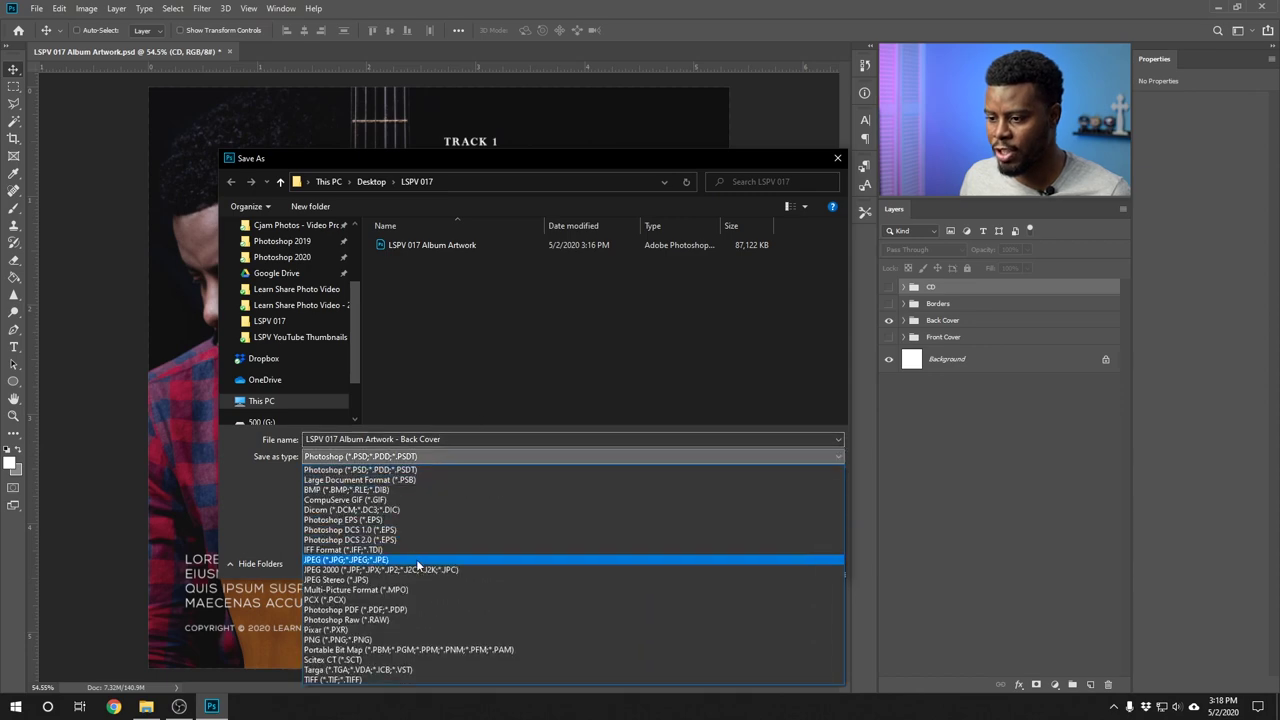
{"action": "left_click", "coordinate": [416, 559]}
{"action": "left_click", "coordinate": [745, 561]}
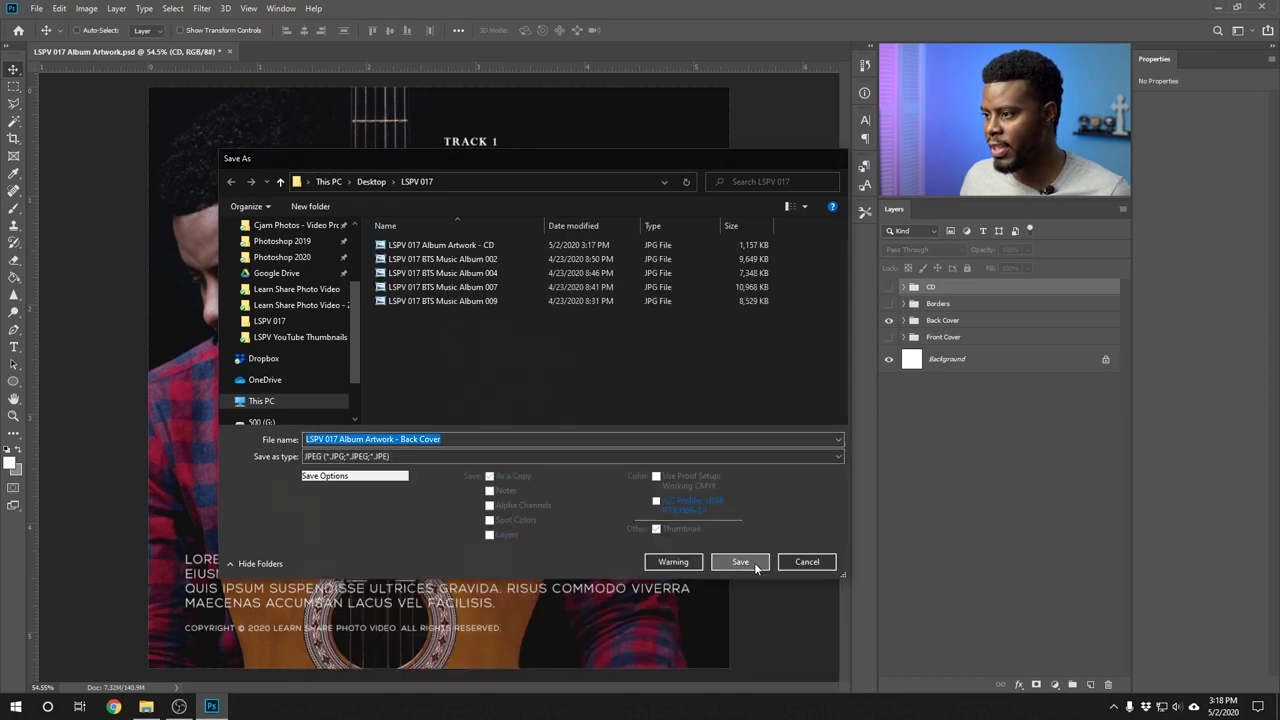
{"action": "left_click", "coordinate": [713, 176]}
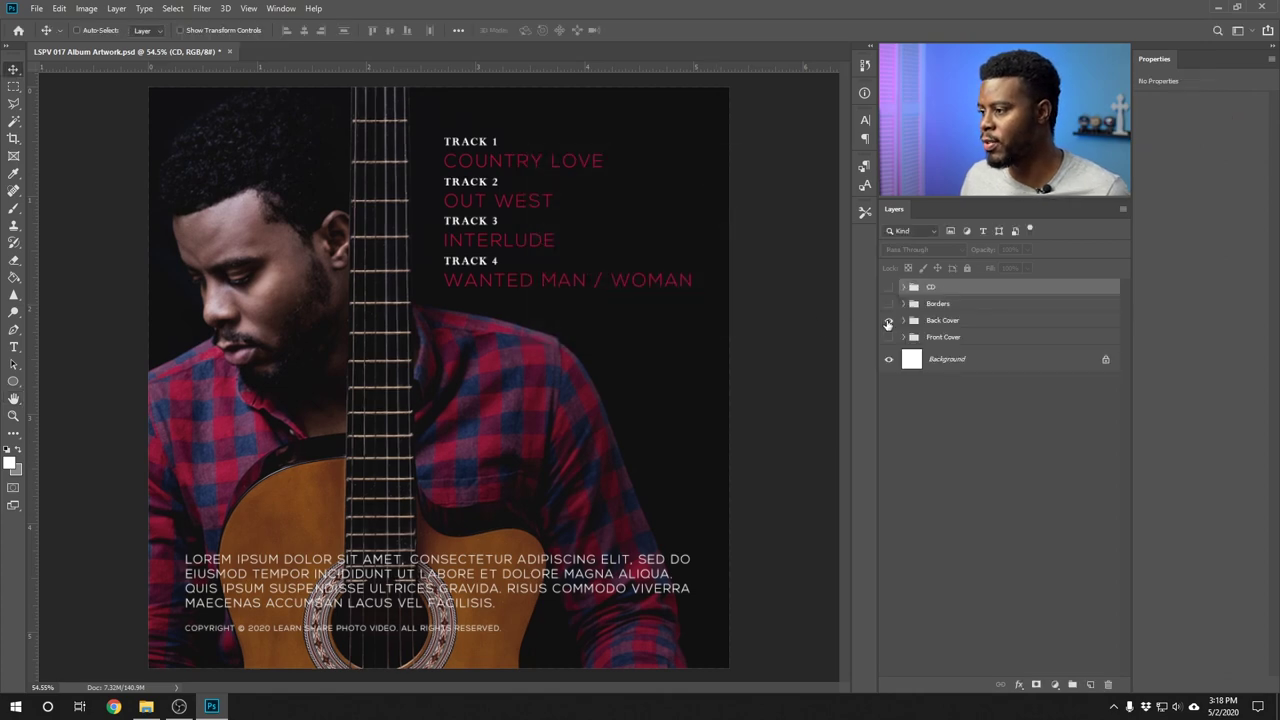
- Show the Front Cover group instead of Back Cover and save it as a quality 12 JPEG named LSPV 017 Album Artwork - Front Cover
{"action": "left_click", "coordinate": [888, 321]}
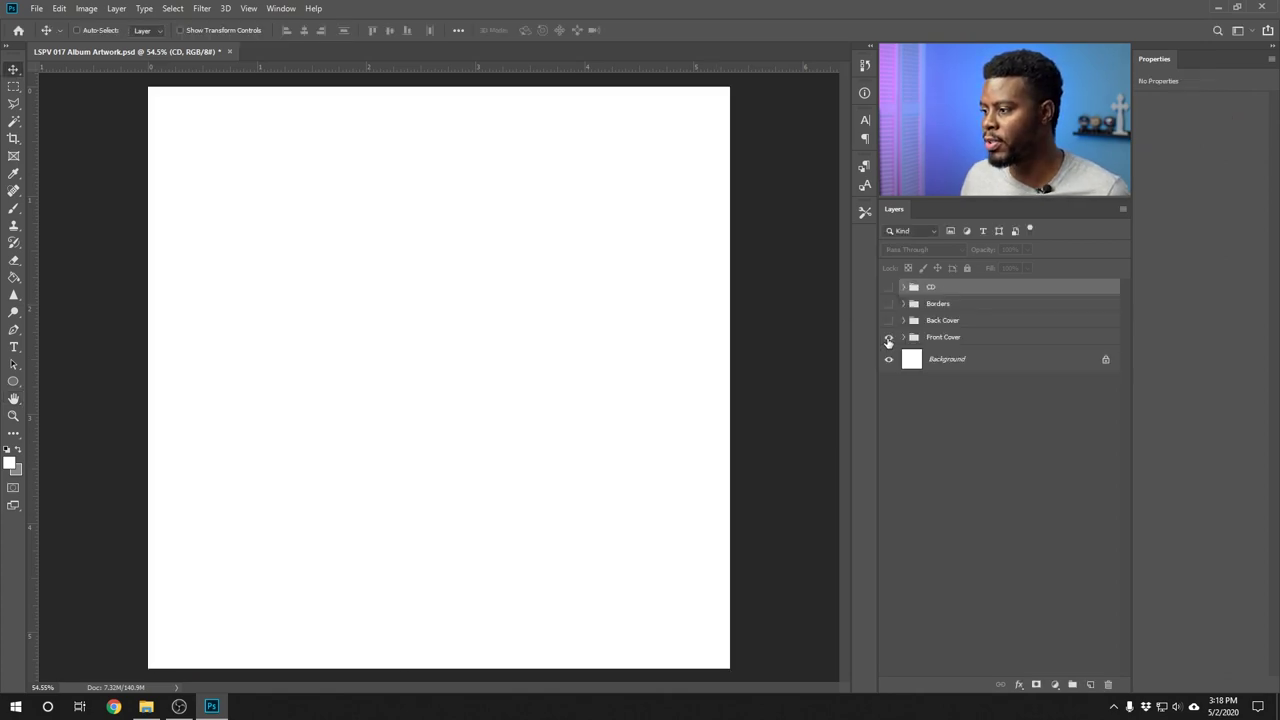
{"action": "left_click", "coordinate": [888, 340]}
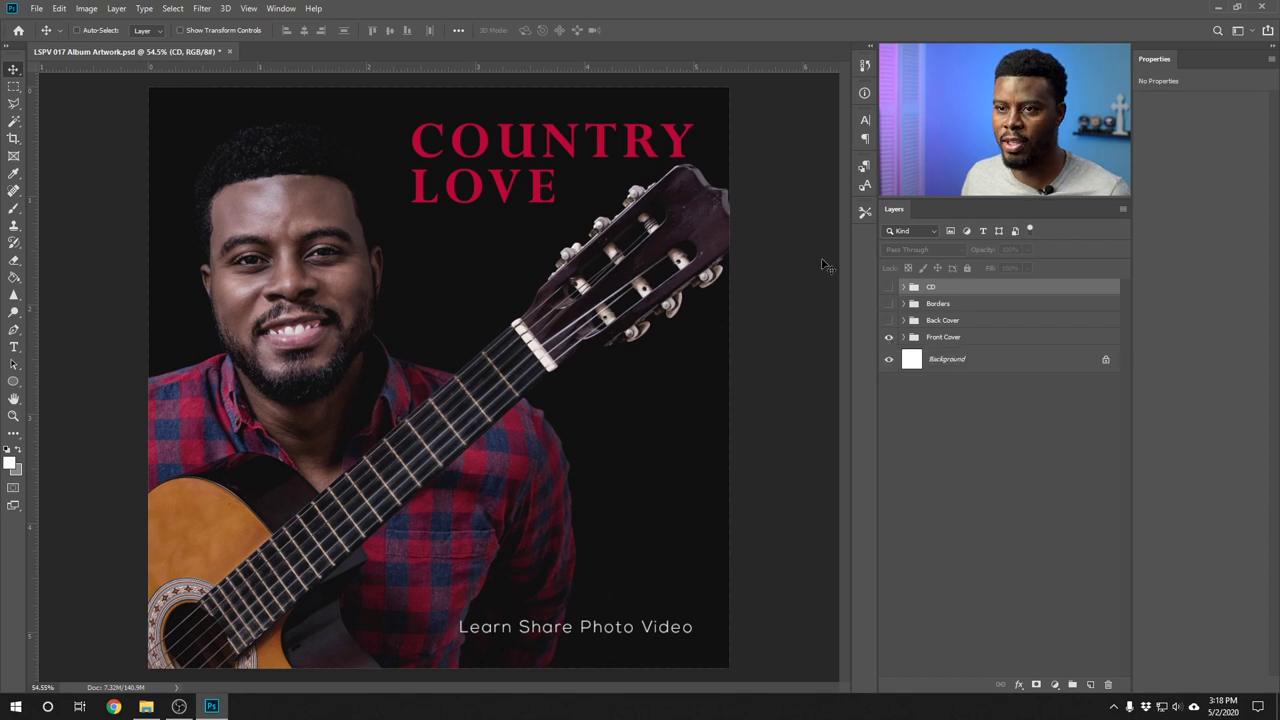
{"action": "left_click", "coordinate": [45, 13]}
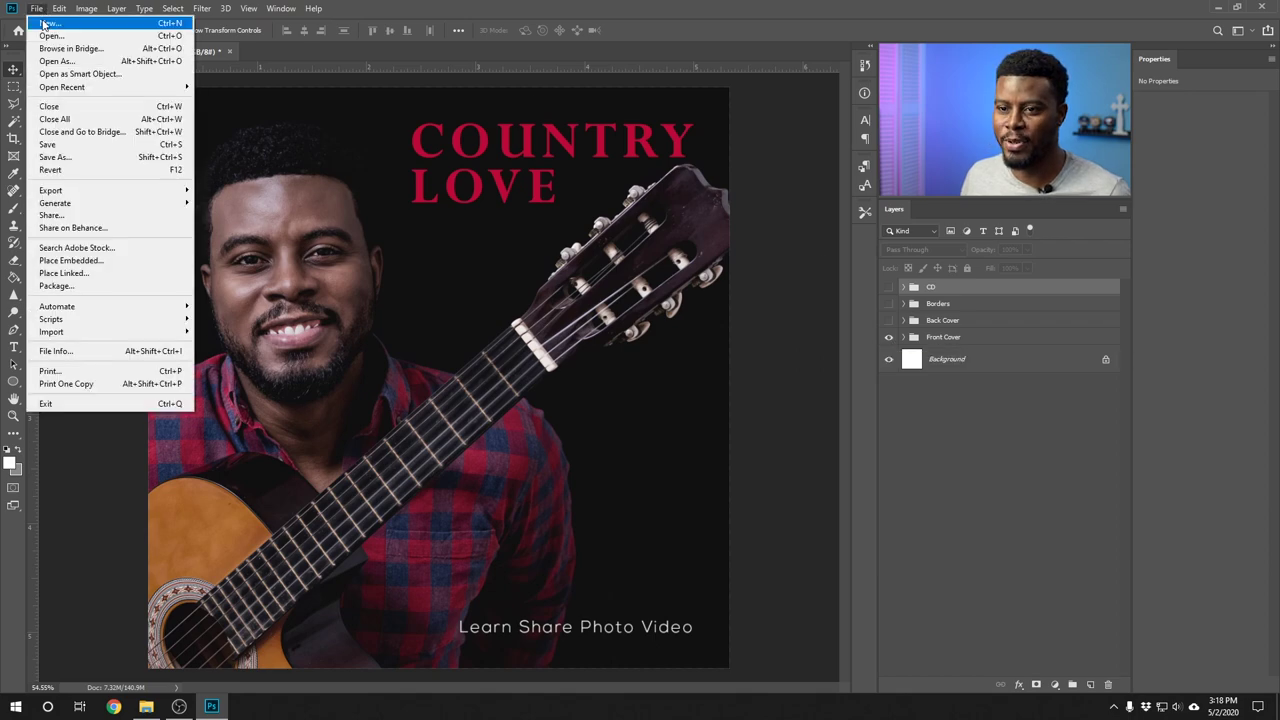
{"action": "left_click", "coordinate": [62, 157]}
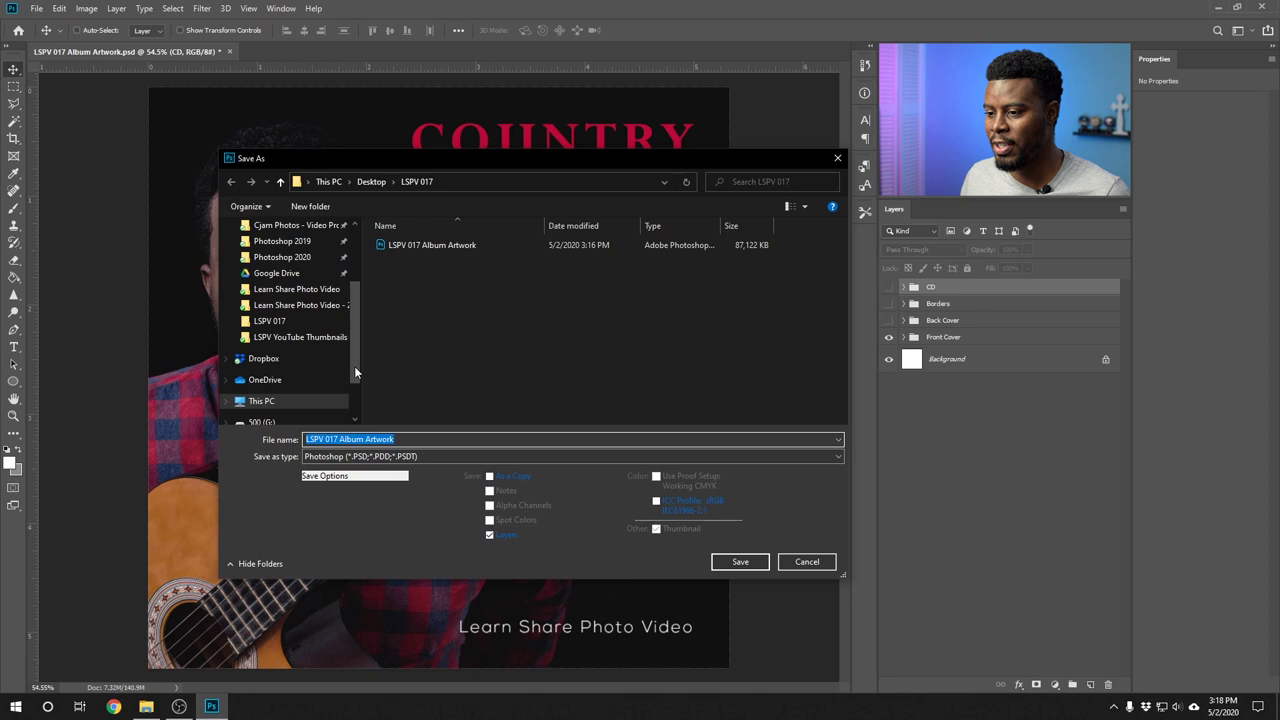
{"action": "key", "text": "End"}
{"action": "type", "text": "- Front Cover"}
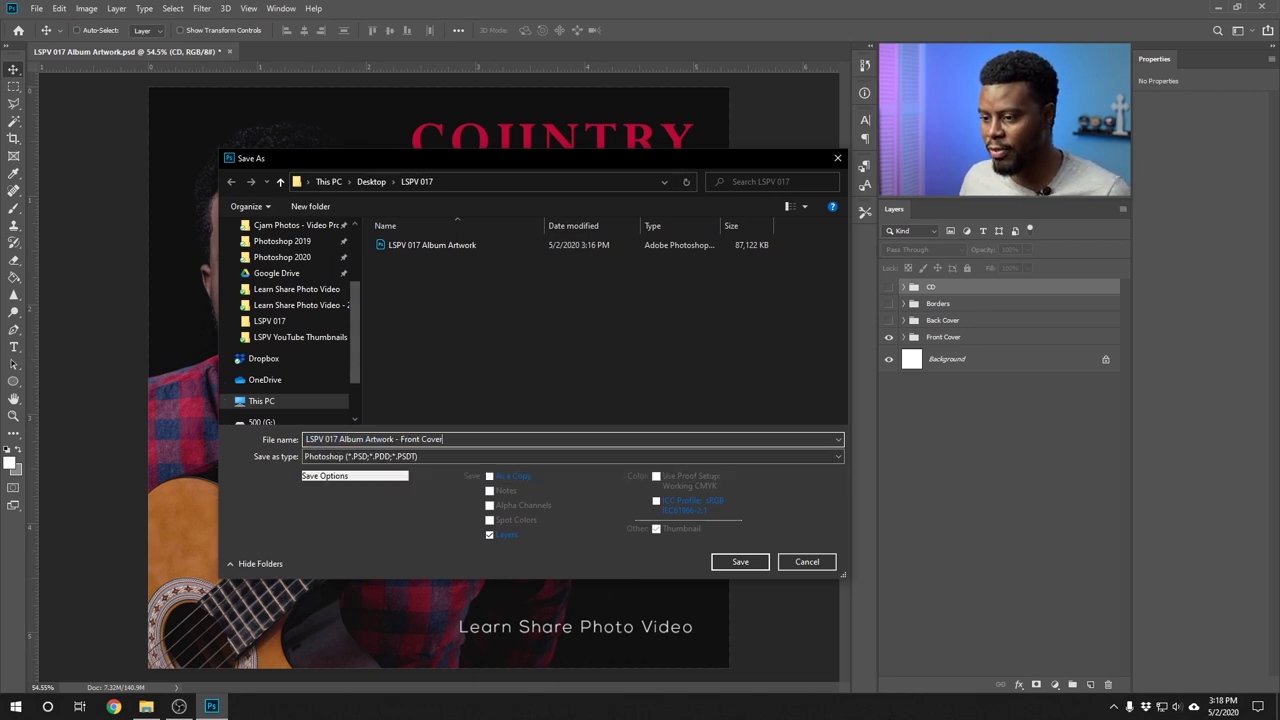
{"action": "left_click", "coordinate": [543, 457]}
{"action": "left_click", "coordinate": [548, 560]}
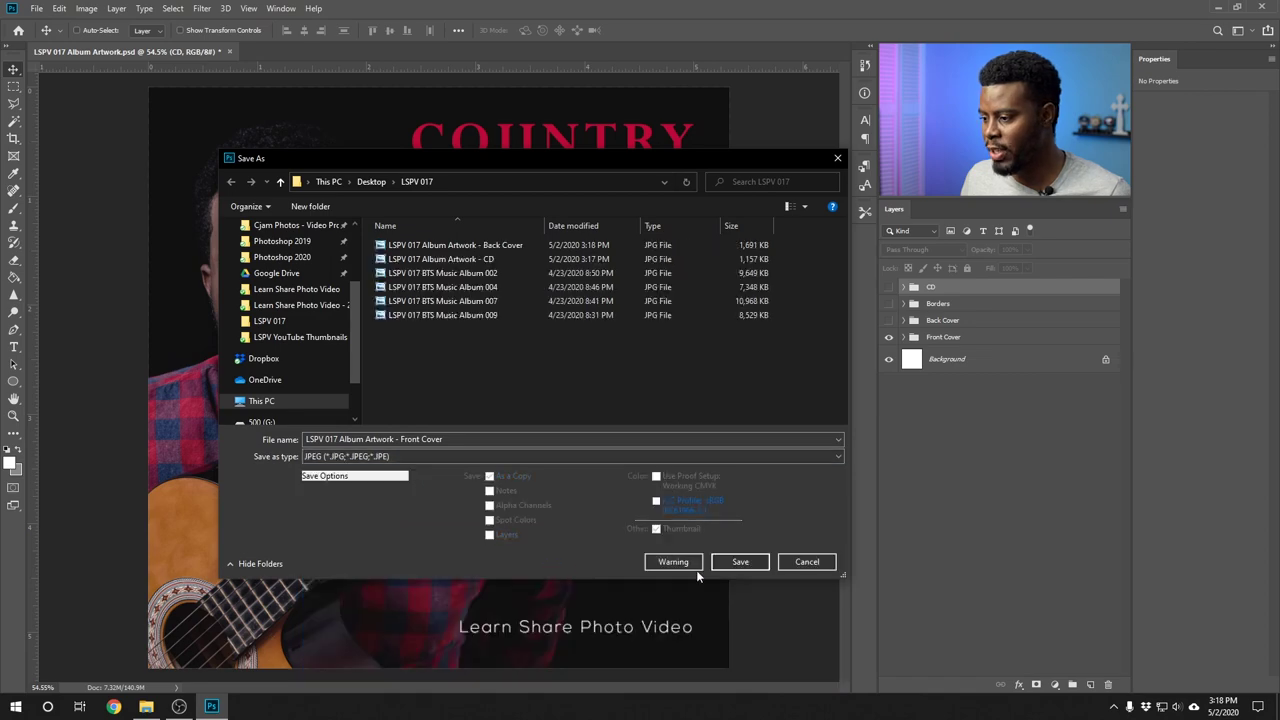
{"action": "left_click", "coordinate": [740, 562]}
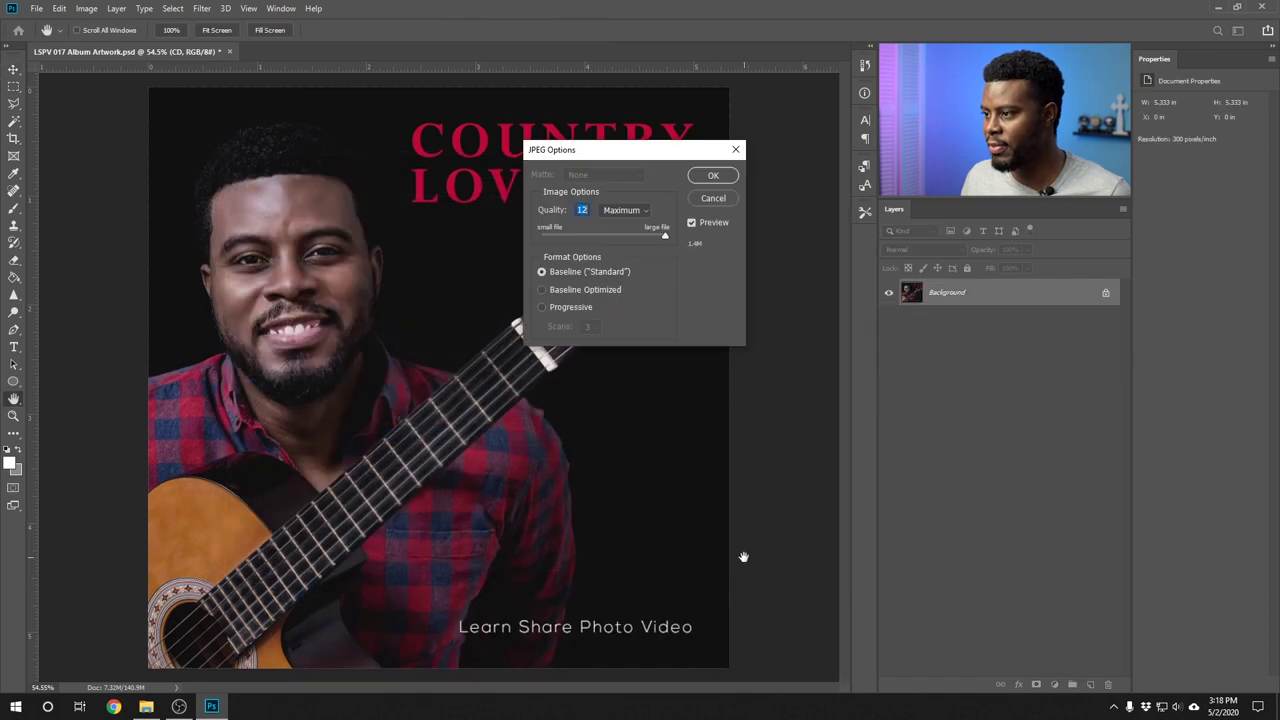
{"action": "left_click", "coordinate": [713, 175]}
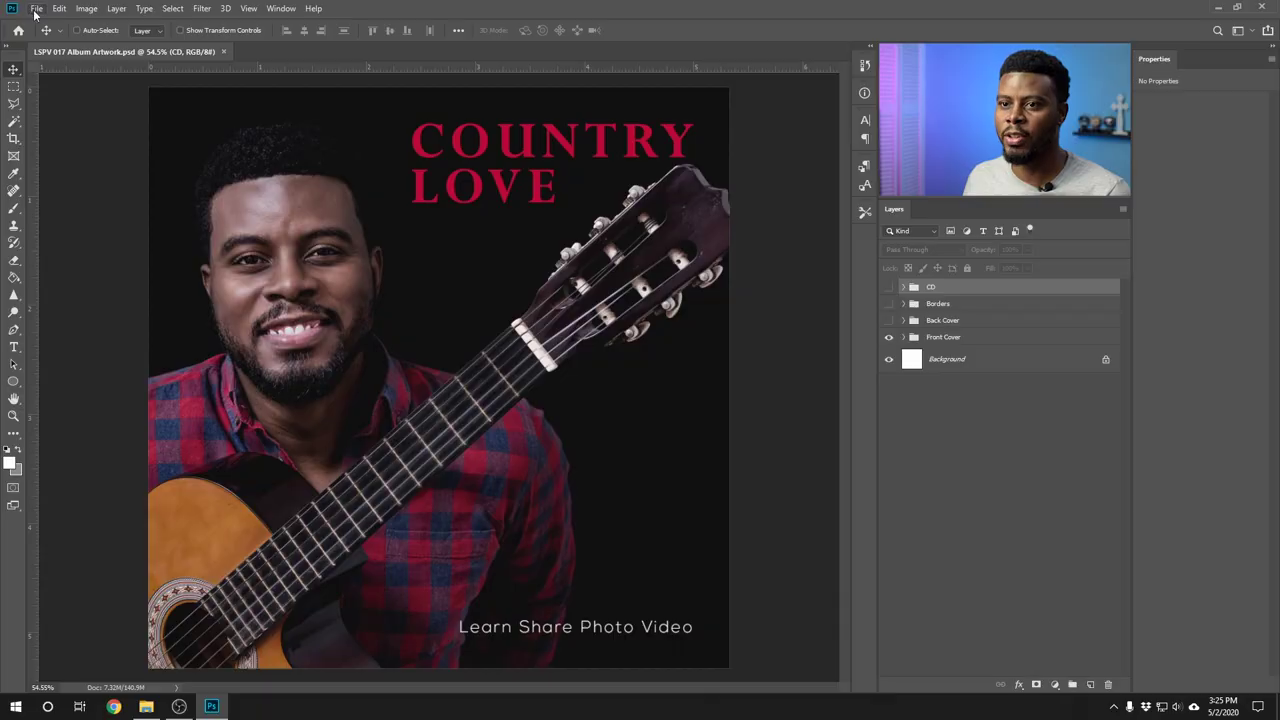
- Create a new white 1920 x 1080 pixel RGB document at 300 pixels/inch
{"action": "left_click", "coordinate": [35, 9]}
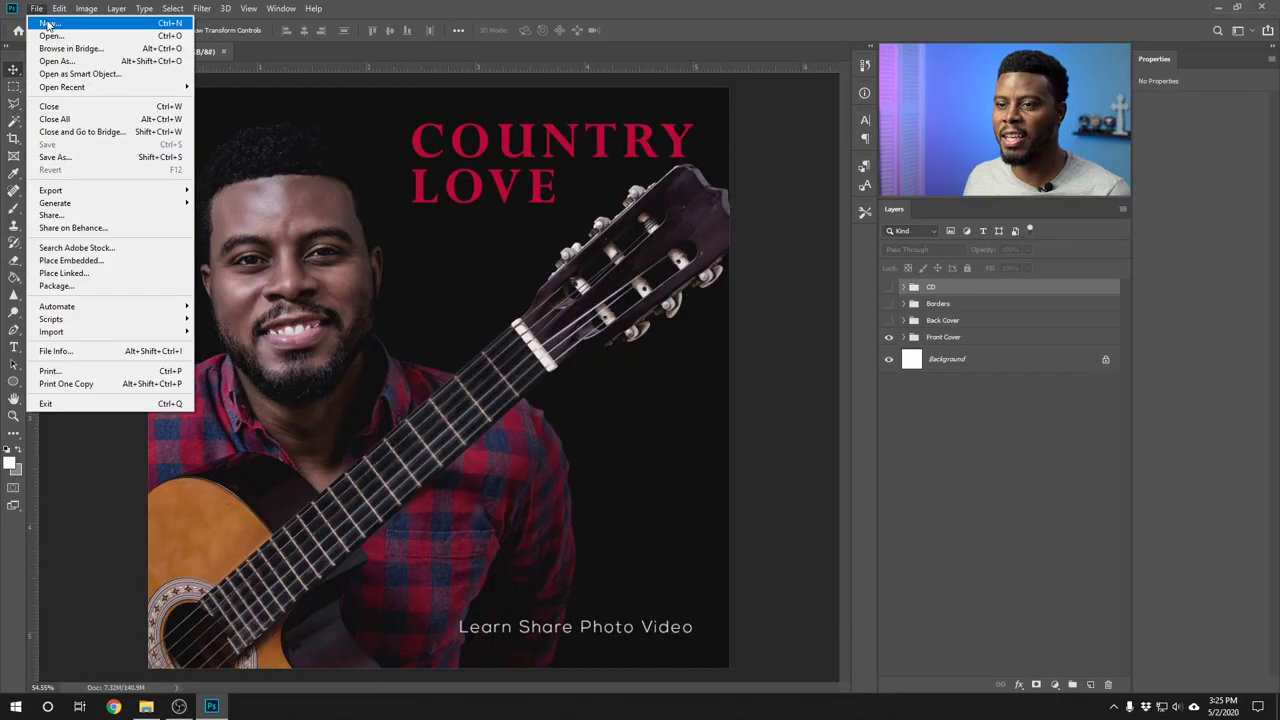
{"action": "left_click", "coordinate": [48, 22]}
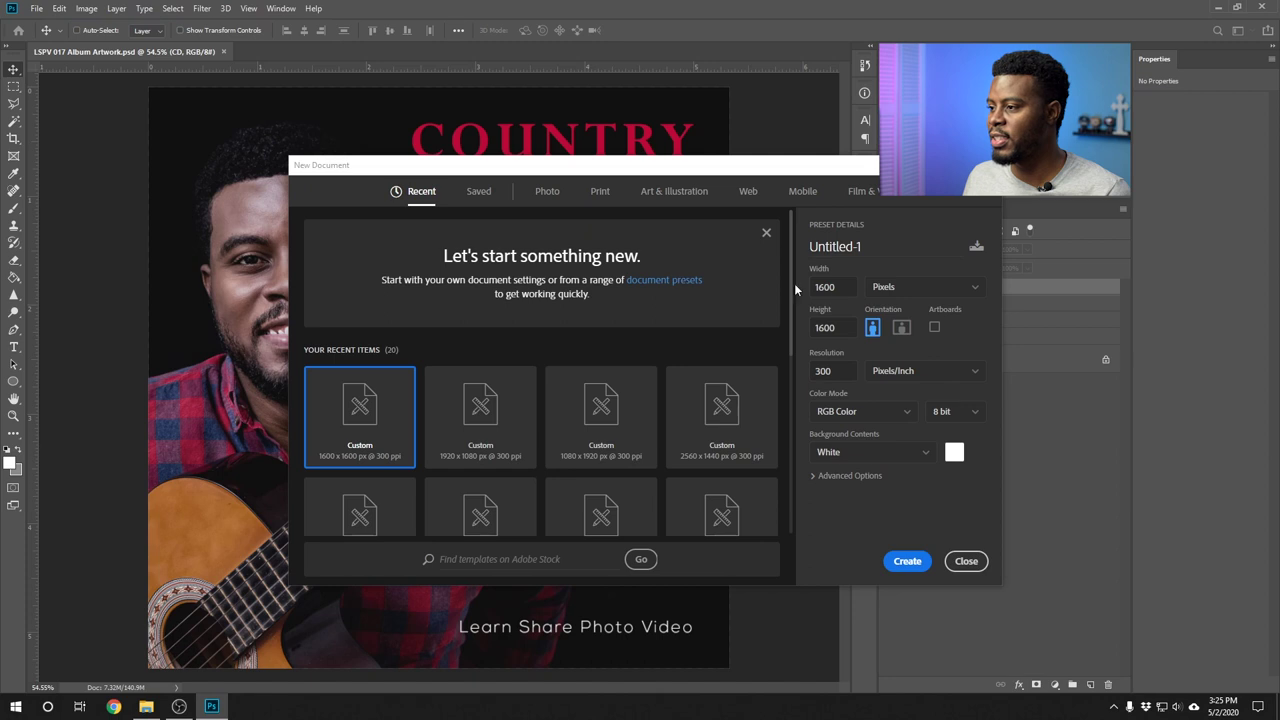
{"action": "double_click", "coordinate": [826, 287]}
{"action": "type", "text": "1920"}
{"action": "key", "text": "Tab"}
{"action": "type", "text": "1080"}
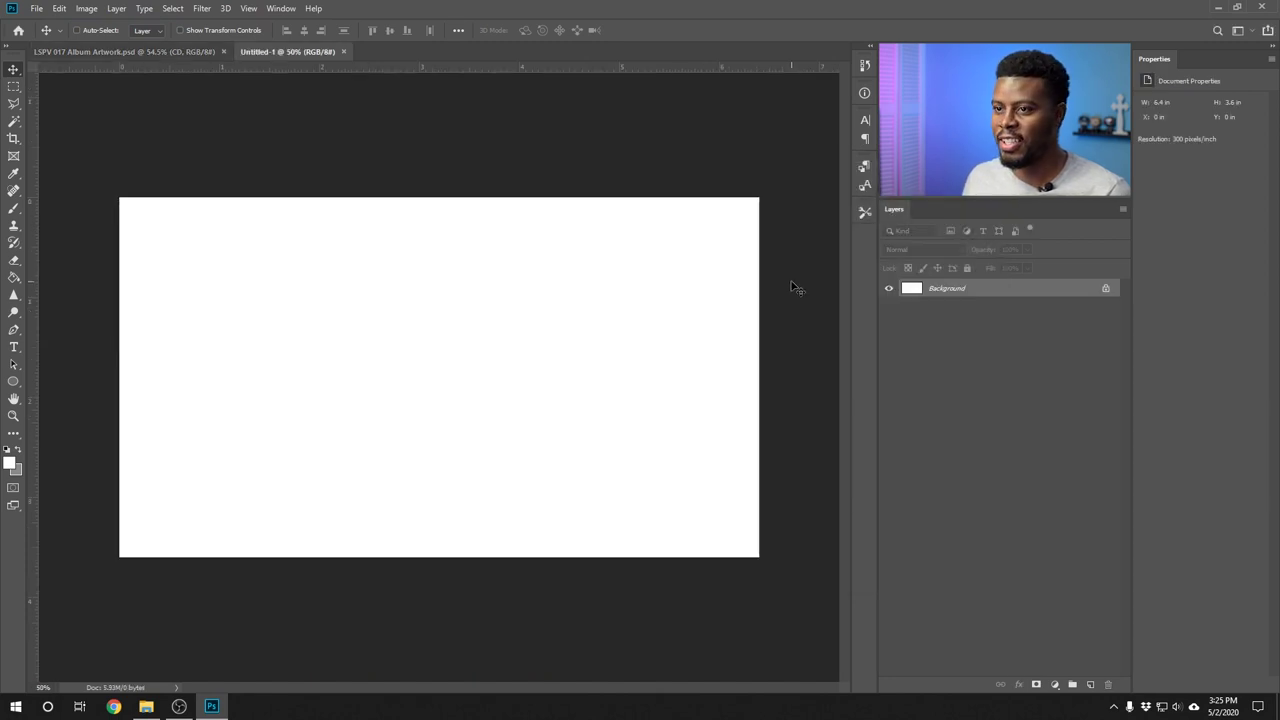
- Place the exported Back Cover, CD and Front Cover JPEGs from the LSPV 017 folder into the new document as separate layers
{"action": "left_click", "coordinate": [146, 706]}
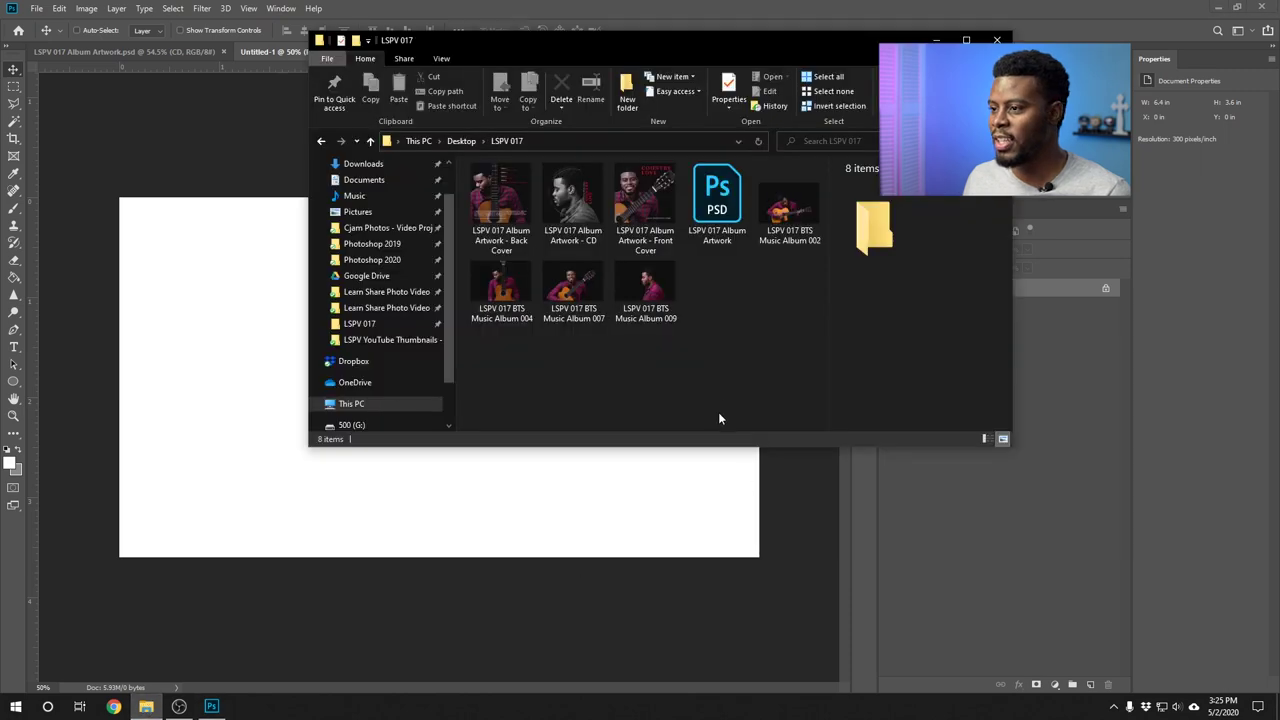
{"action": "left_click", "coordinate": [508, 218]}
{"action": "key", "text": "shift+Right"}
{"action": "key", "text": "shift+Right"}
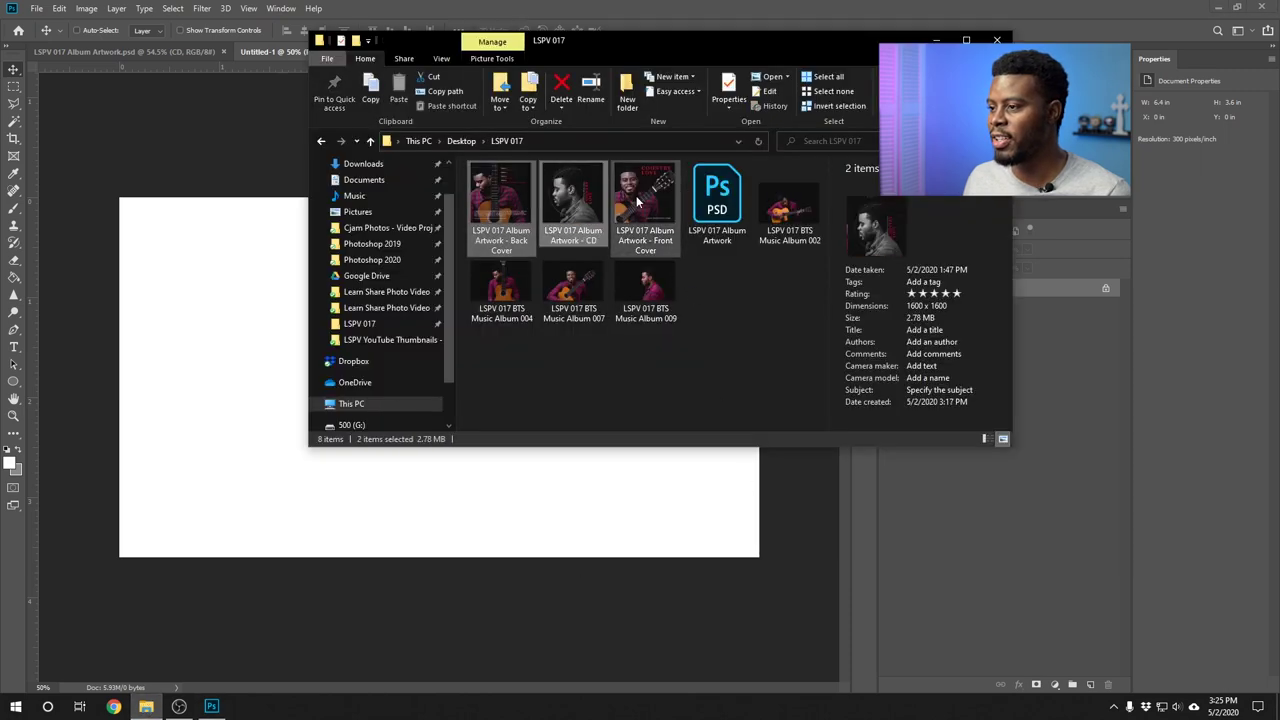
{"action": "left_click_drag", "start_coordinate": [508, 205], "coordinate": [440, 514]}
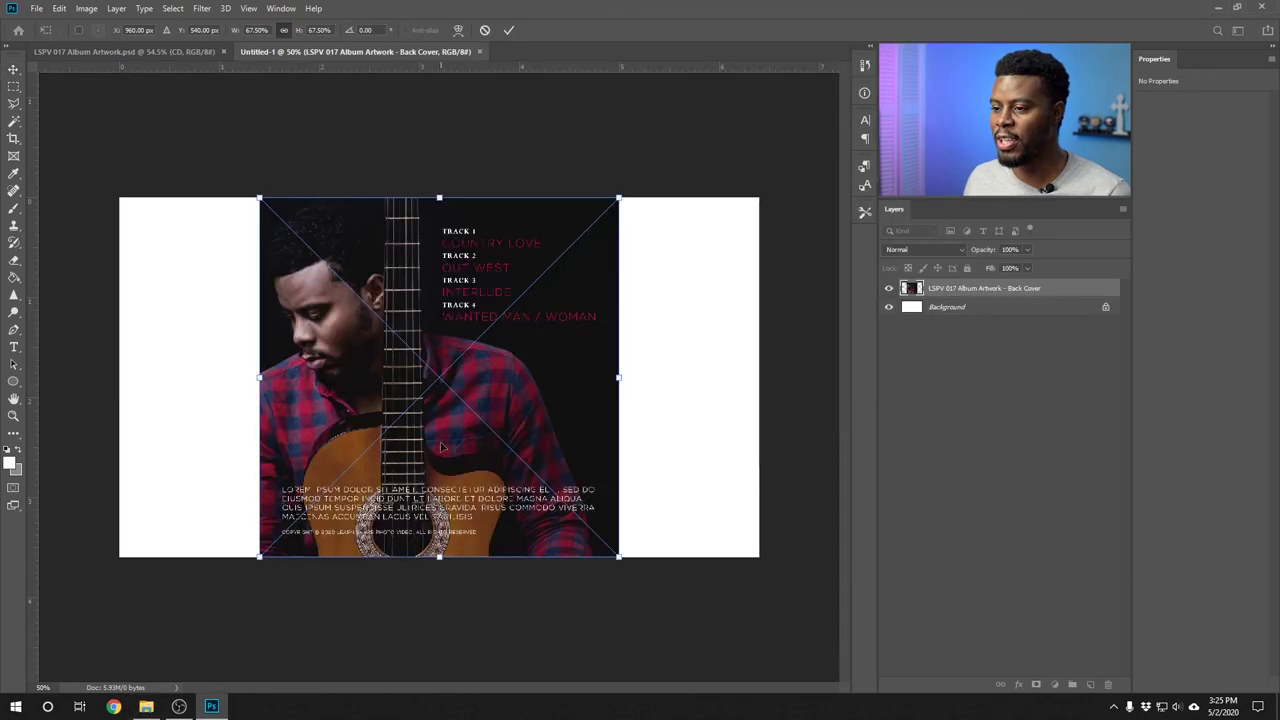
{"action": "key", "text": "Return"}
{"action": "key", "text": "Return"}
{"action": "key", "text": "Return"}
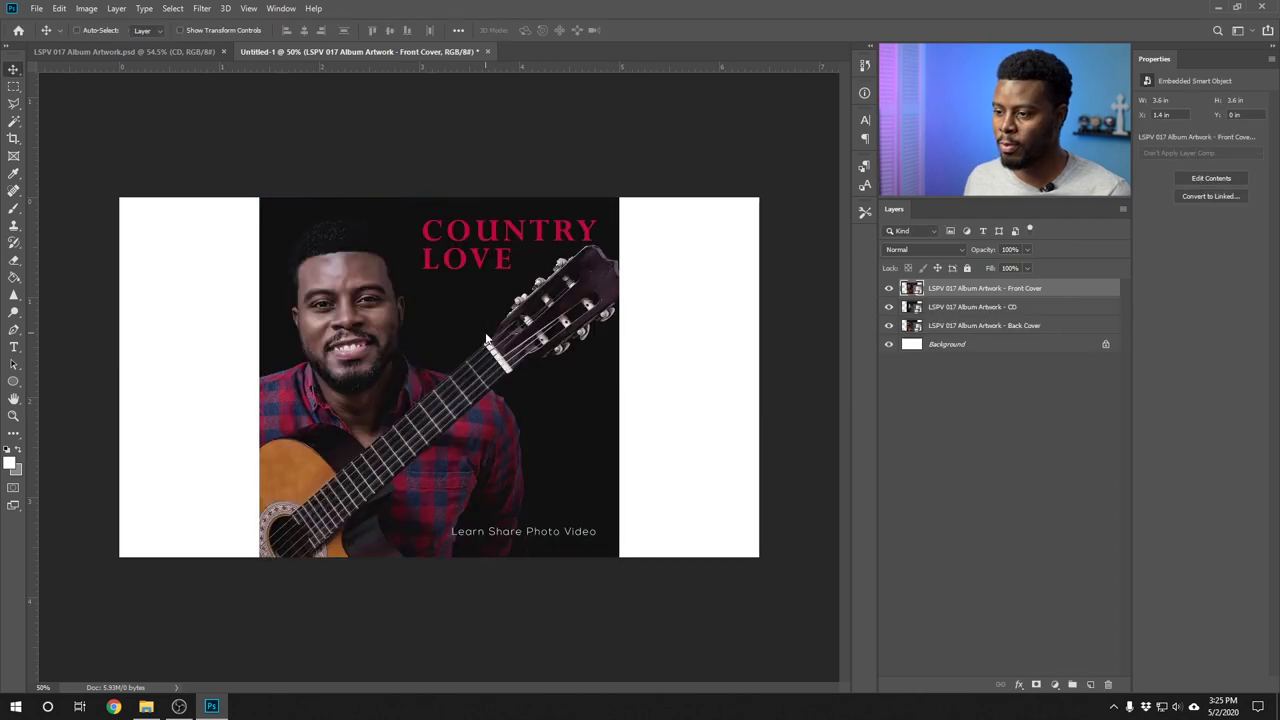
- Scale the three artwork layers together to about 61.67% and move them to the left side of the canvas, roughly centred vertically
{"action": "left_click", "coordinate": [978, 309], "text": "shift"}
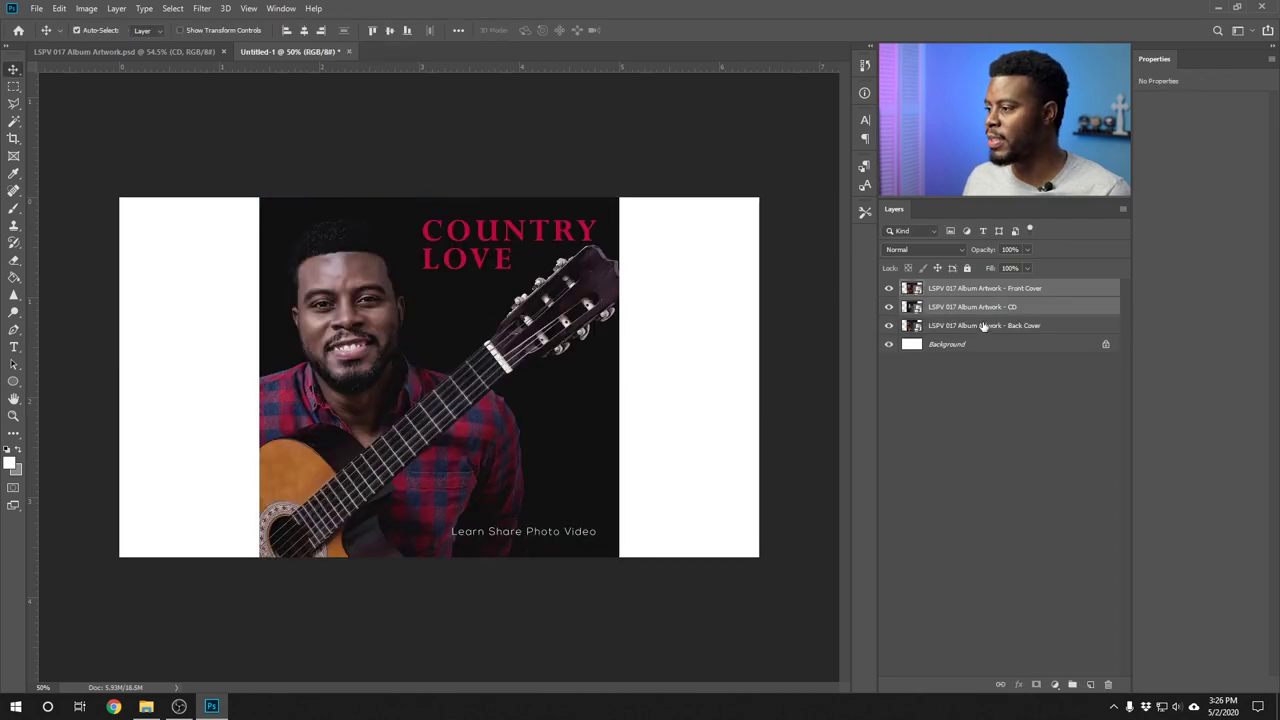
{"action": "left_click", "coordinate": [984, 326], "text": "shift"}
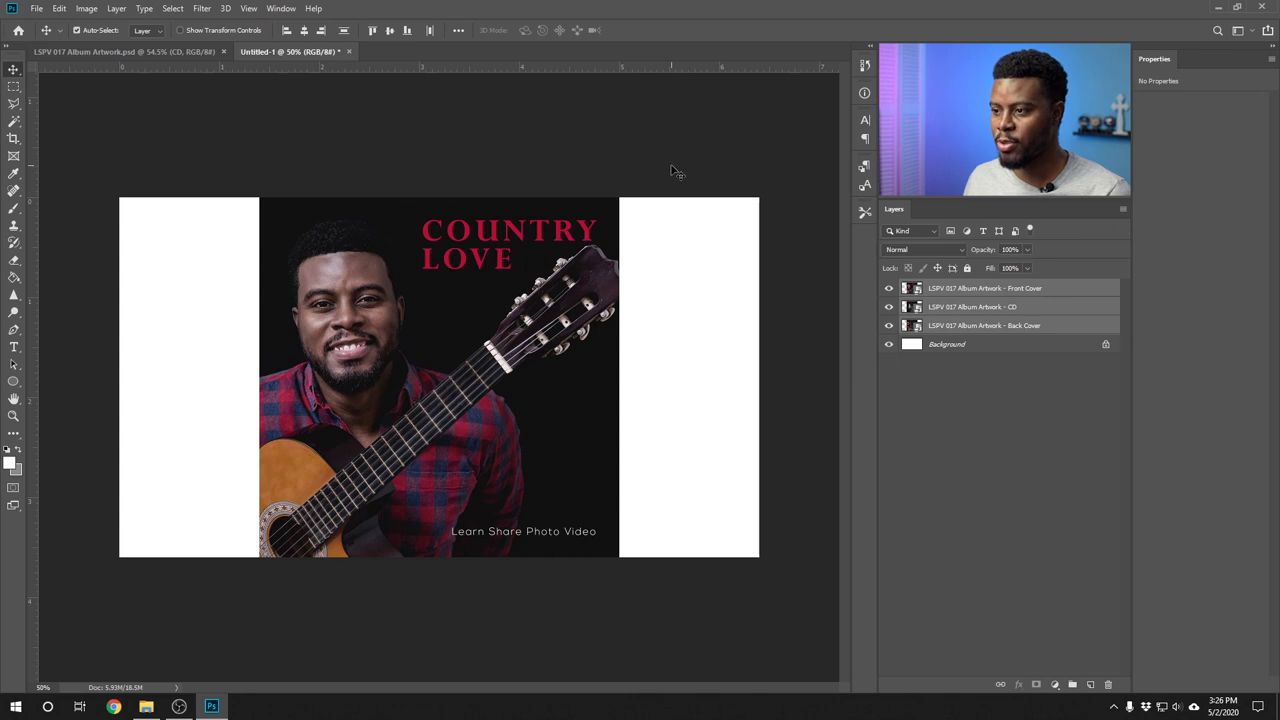
{"action": "key", "text": "ctrl+t"}
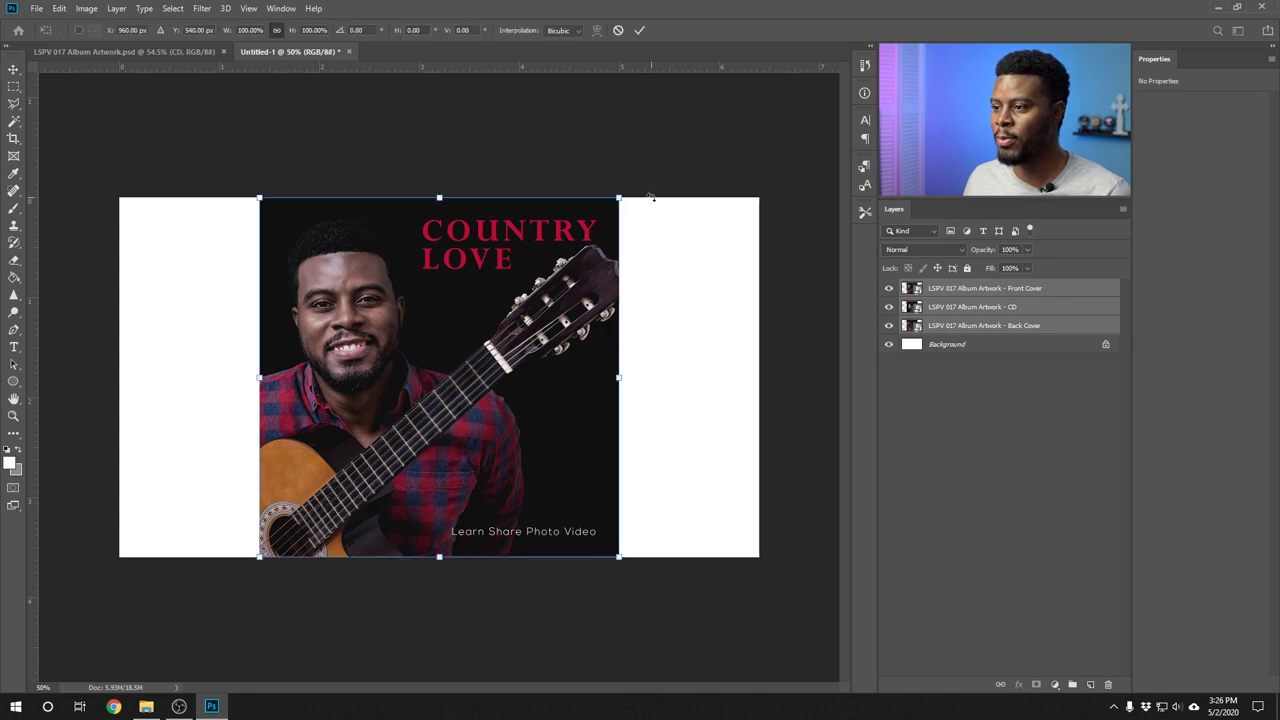
{"action": "left_click_drag", "start_coordinate": [620, 199], "coordinate": [486, 341]}
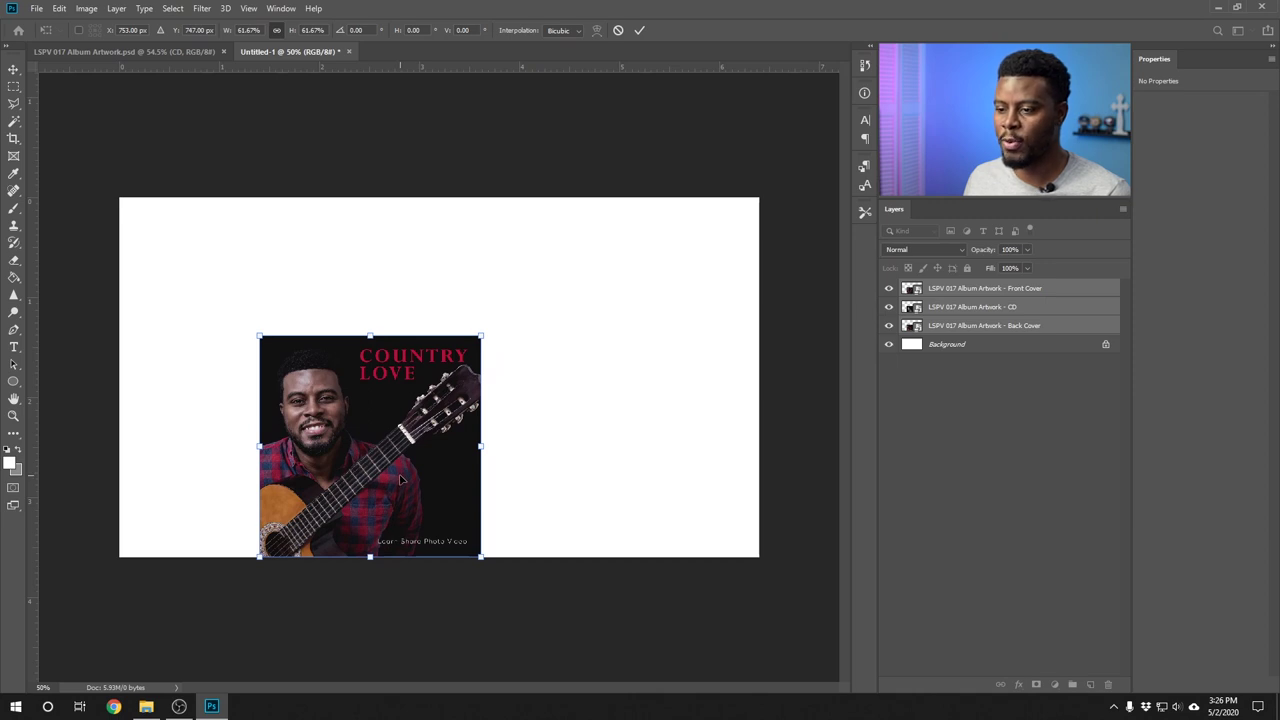
{"action": "key", "text": "Return"}
{"action": "left_click_drag", "start_coordinate": [387, 472], "coordinate": [275, 406]}
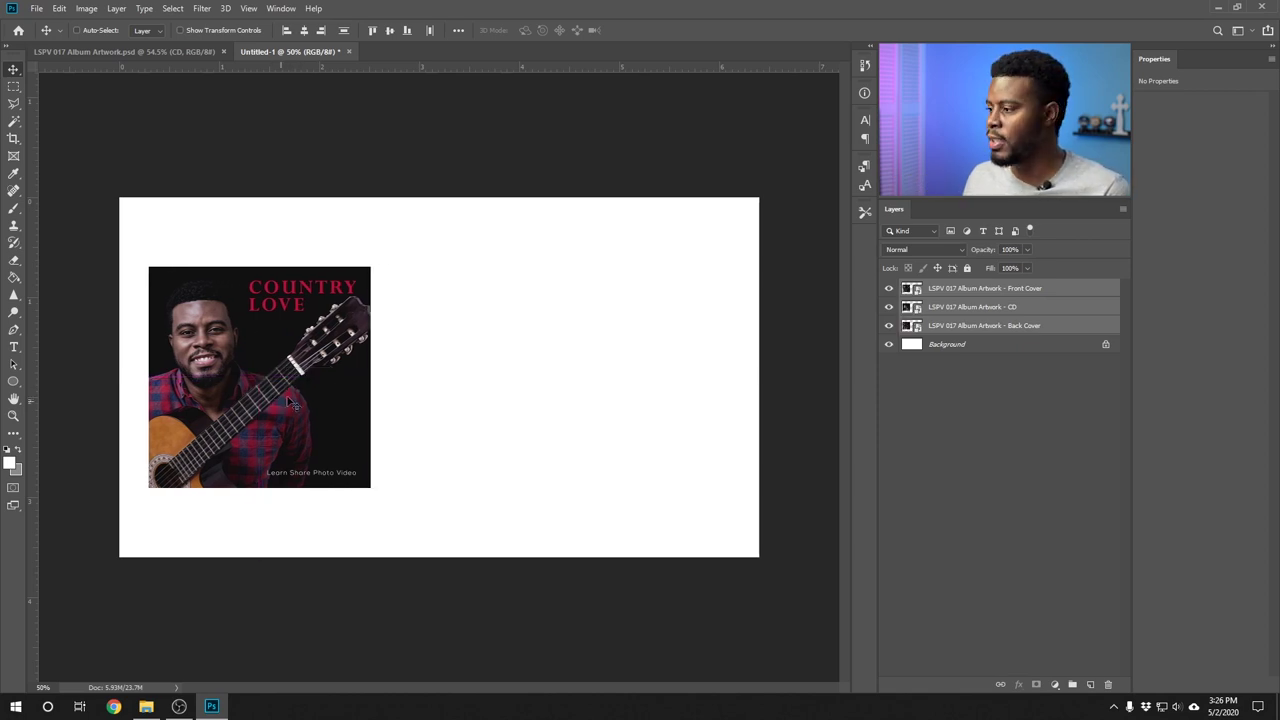
- Arrange the artwork in an evenly spaced row: Back Cover beside the Front Cover, and CD to the right of the Back Cover
{"action": "left_click", "coordinate": [966, 327]}
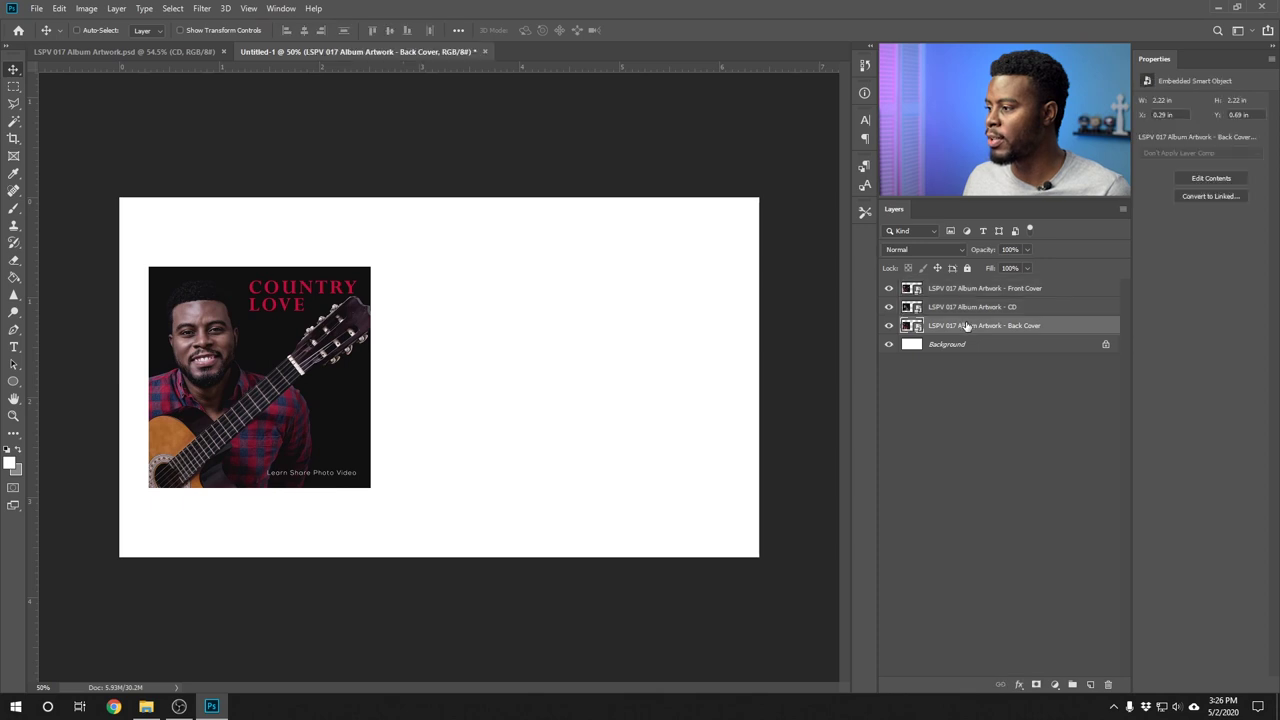
{"action": "left_click_drag", "start_coordinate": [354, 356], "coordinate": [596, 358]}
{"action": "left_click", "coordinate": [1011, 308]}
{"action": "left_click_drag", "start_coordinate": [350, 345], "coordinate": [792, 345]}
- Scale the three artwork layers together to about 82.76% and centre the row on the canvas at X 960 px, Y 540 px
{"action": "left_click", "coordinate": [980, 325]}
{"action": "left_click", "coordinate": [975, 290], "text": "shift"}
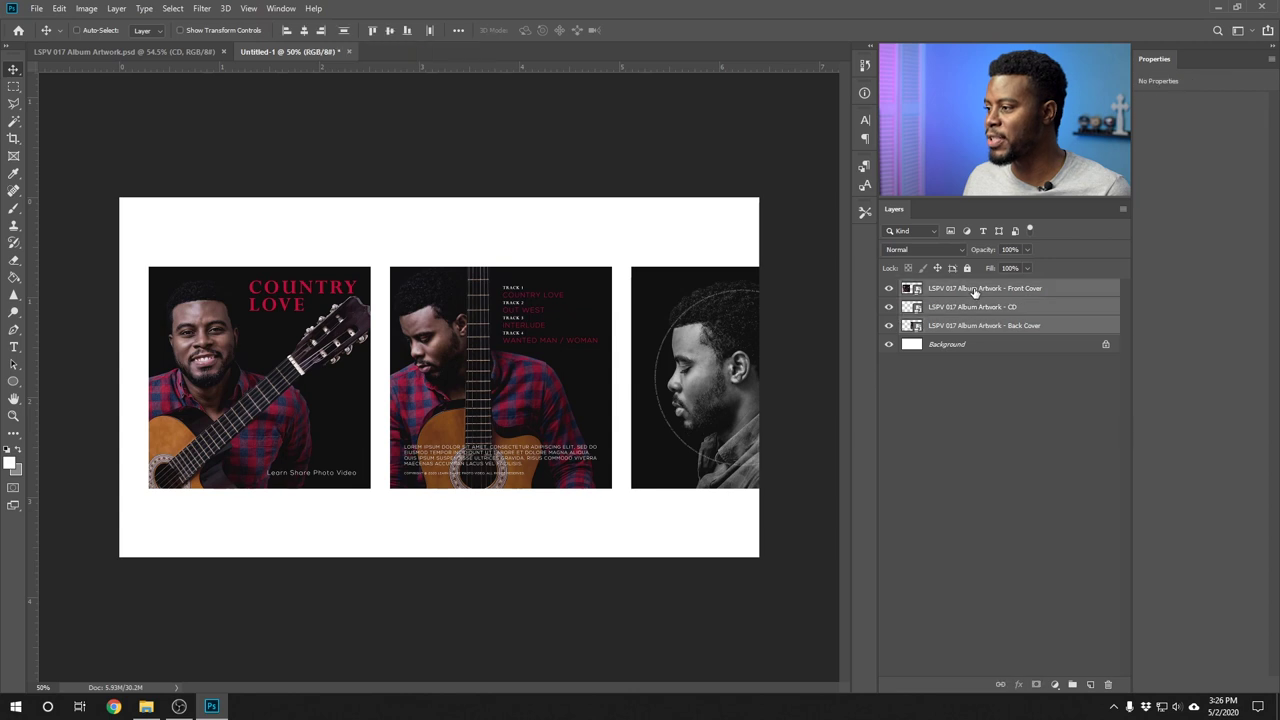
{"action": "key", "text": "ctrl+t"}
{"action": "left_click_drag", "start_coordinate": [143, 265], "coordinate": [274, 296]}
{"action": "left_click_drag", "start_coordinate": [652, 365], "coordinate": [497, 368]}
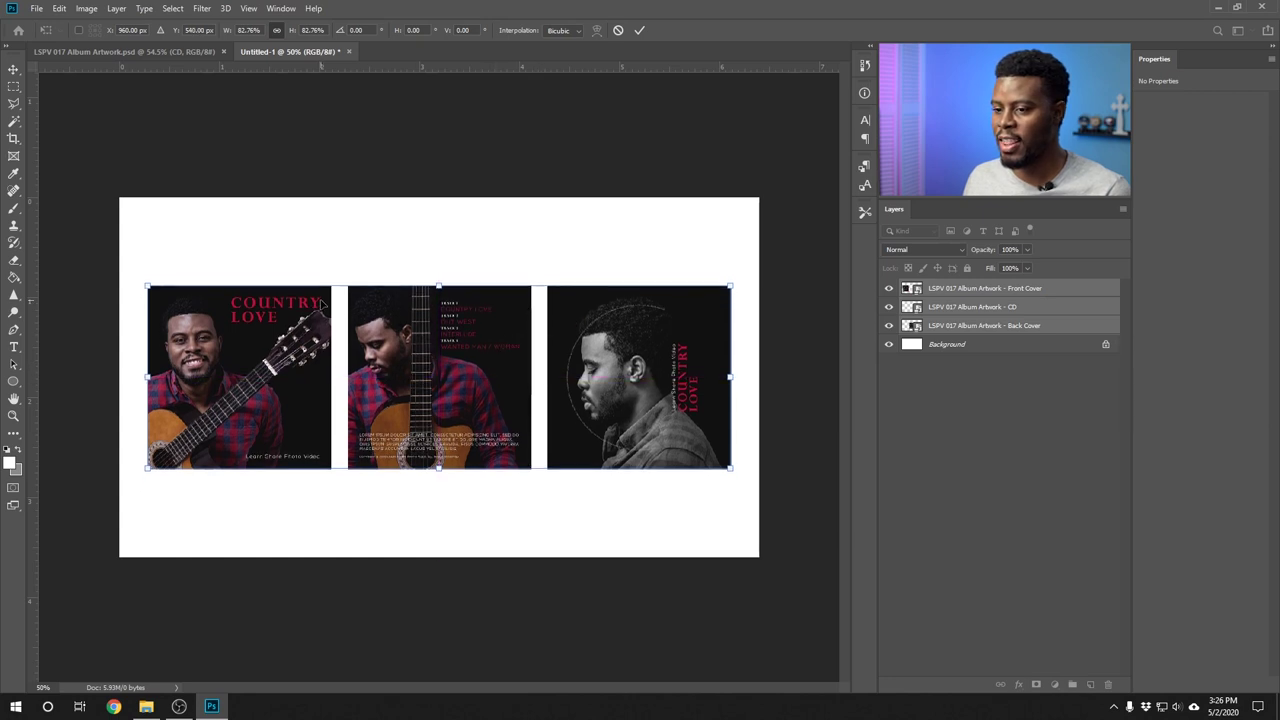
{"action": "key", "text": "Return"}
- Save the document in Photoshop format as LSPV 017 Album Layout in the LSPV 017 folder, with Maximize Compatibility on
{"action": "key", "text": "ctrl"}
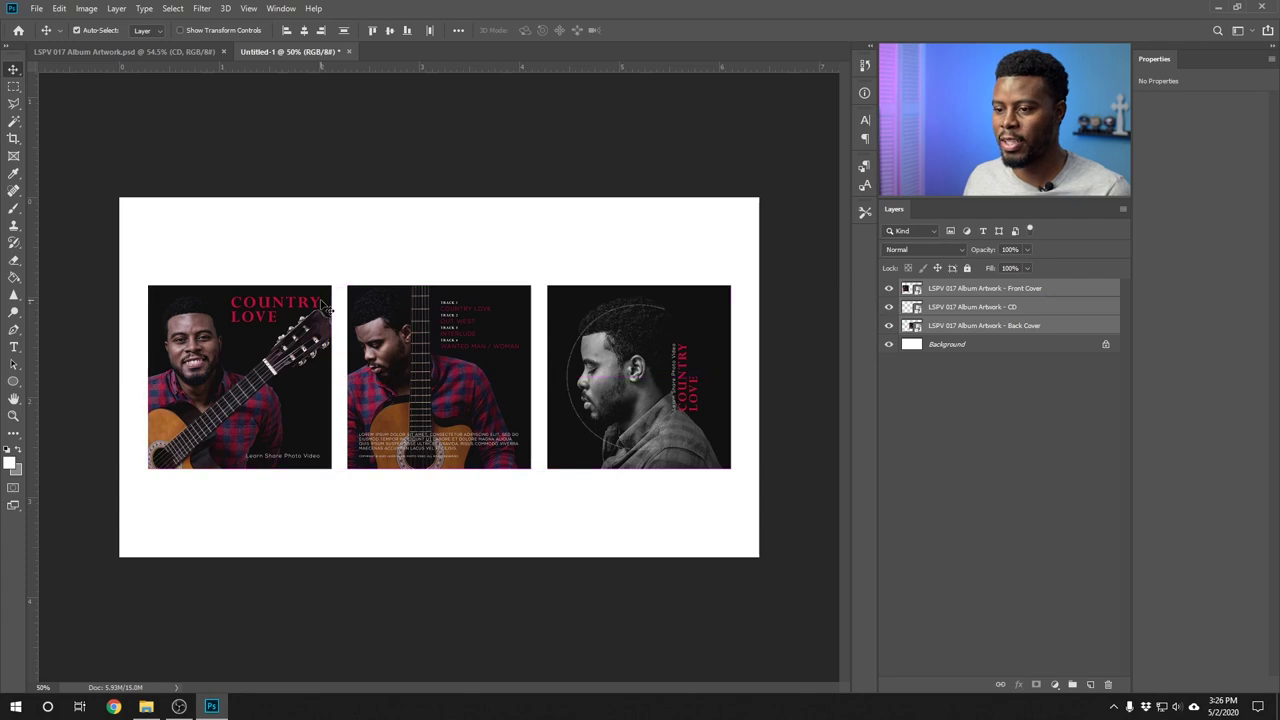
{"action": "key", "text": "ctrl+s"}
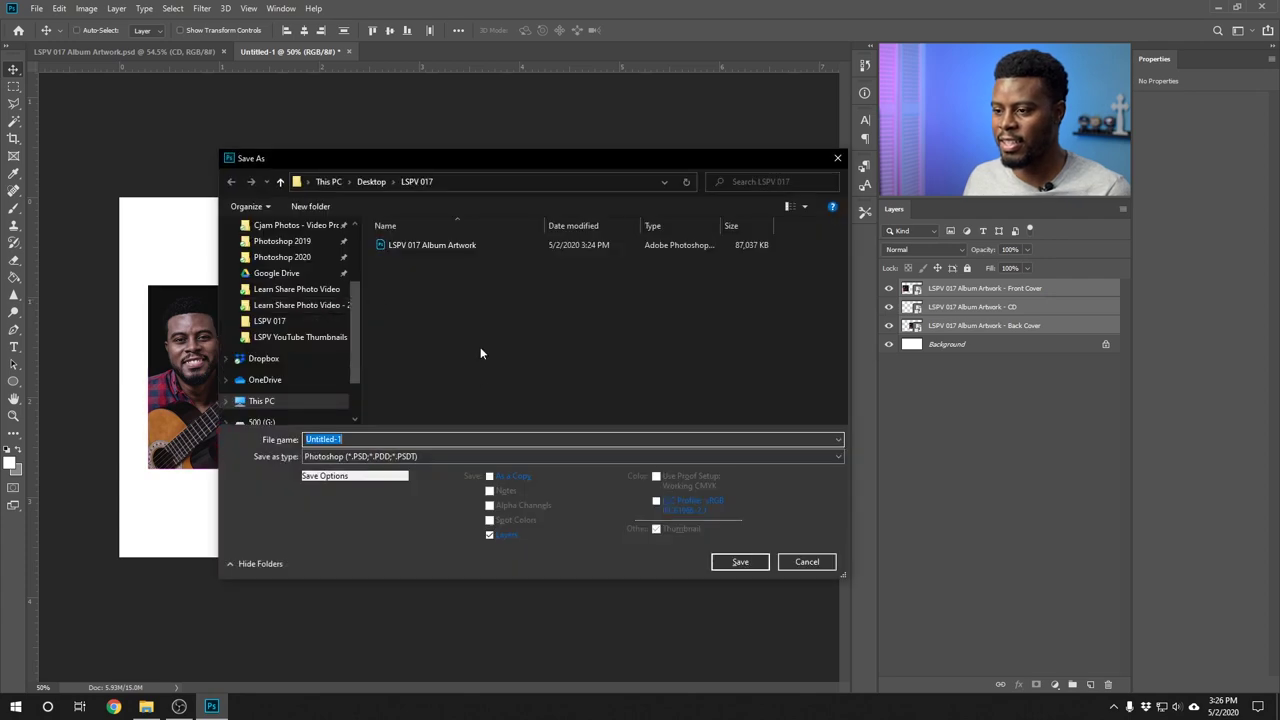
{"action": "type", "text": "LSPV 0"}
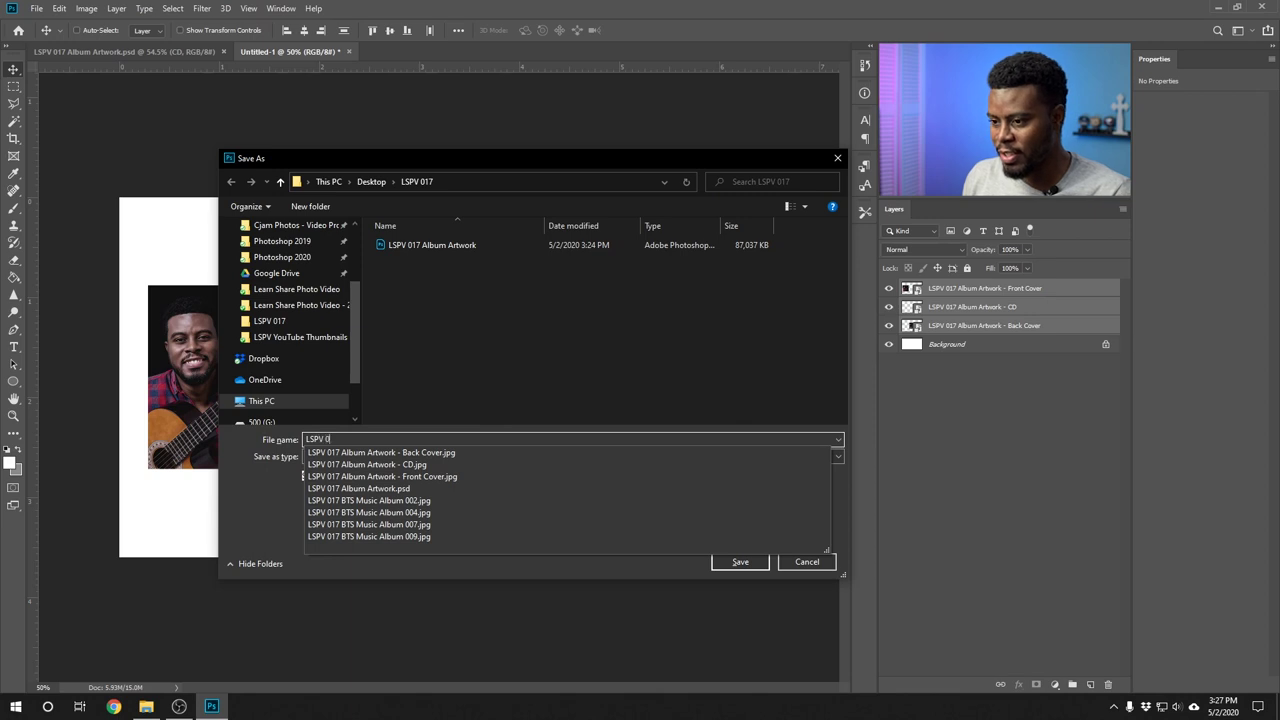
{"action": "type", "text": "17"}
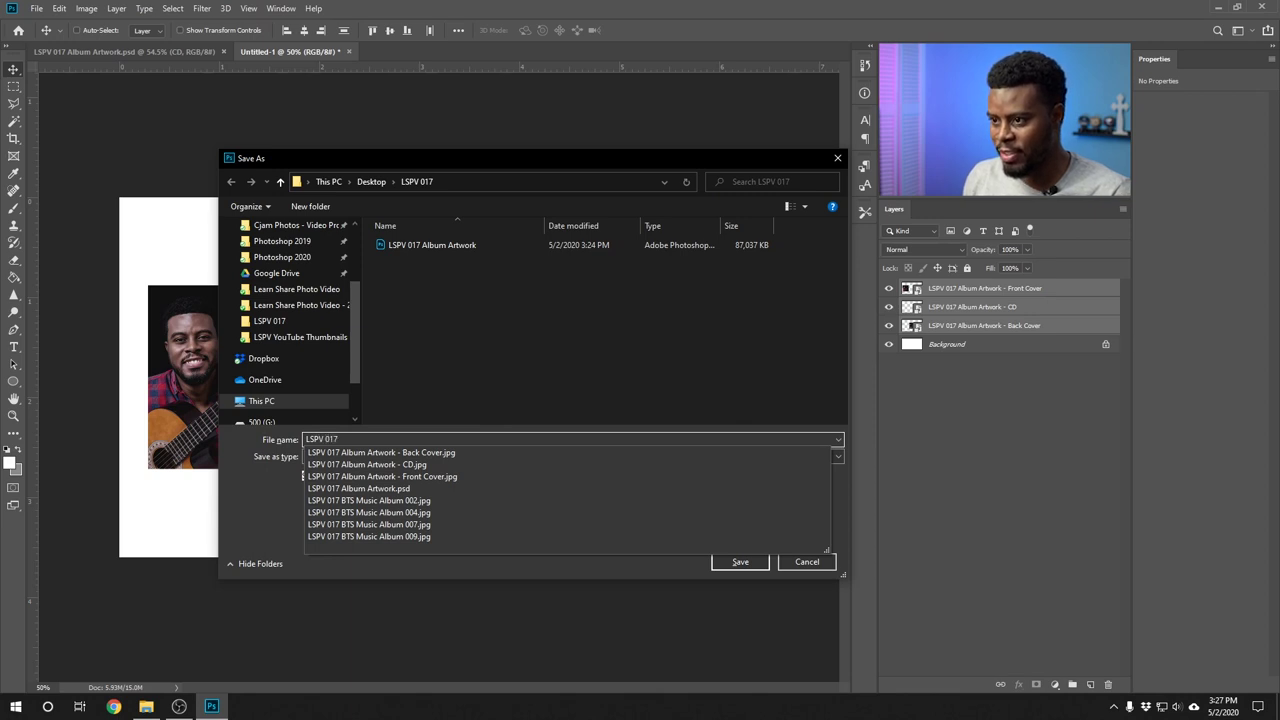
{"action": "type", "text": " Album Layout"}
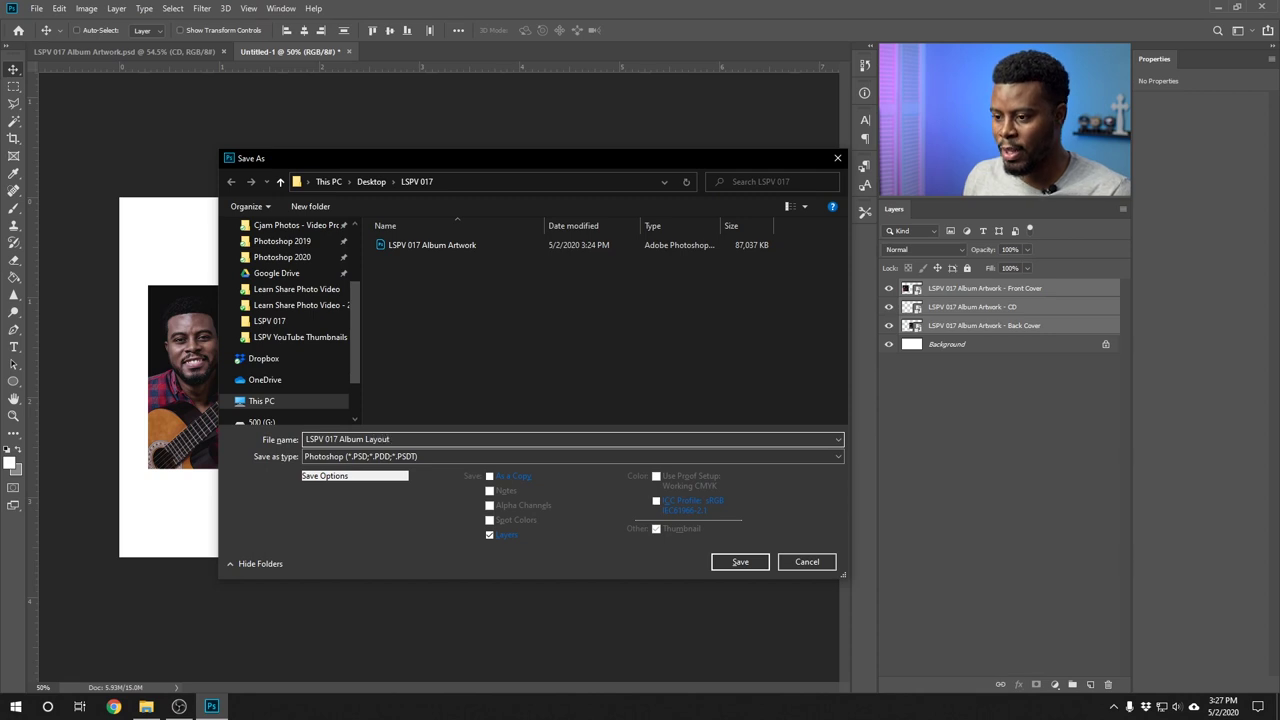
{"action": "key", "text": "Return"}
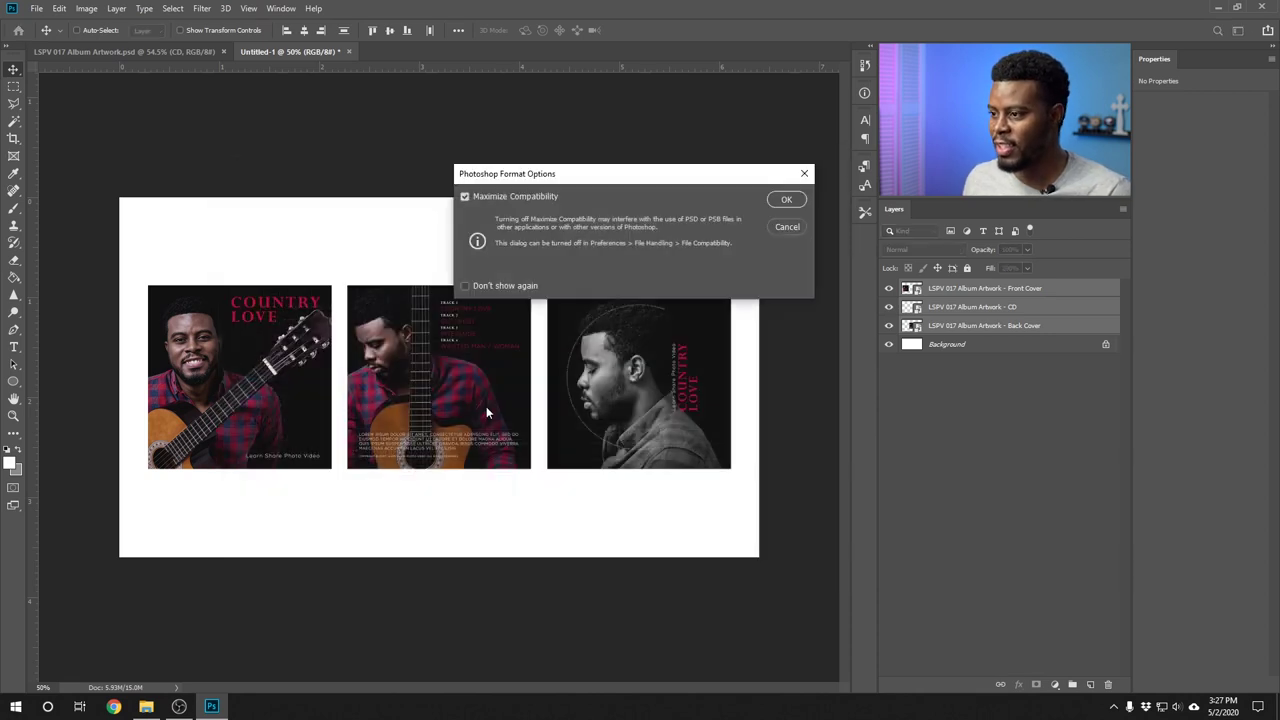
{"action": "key", "text": "Return"}
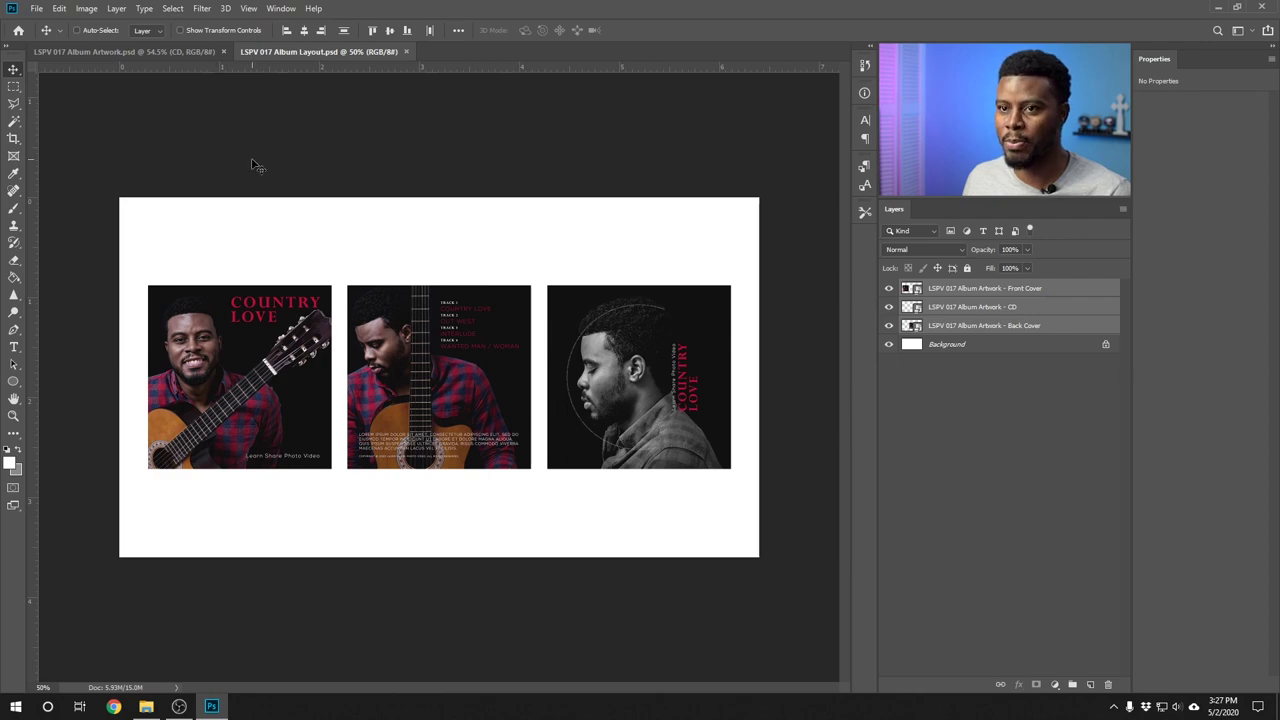
- Save a JPEG copy of the layout named LSPV 017 Album Layout at quality 12 with the Baseline ("Standard") format
{"action": "left_click", "coordinate": [36, 8]}
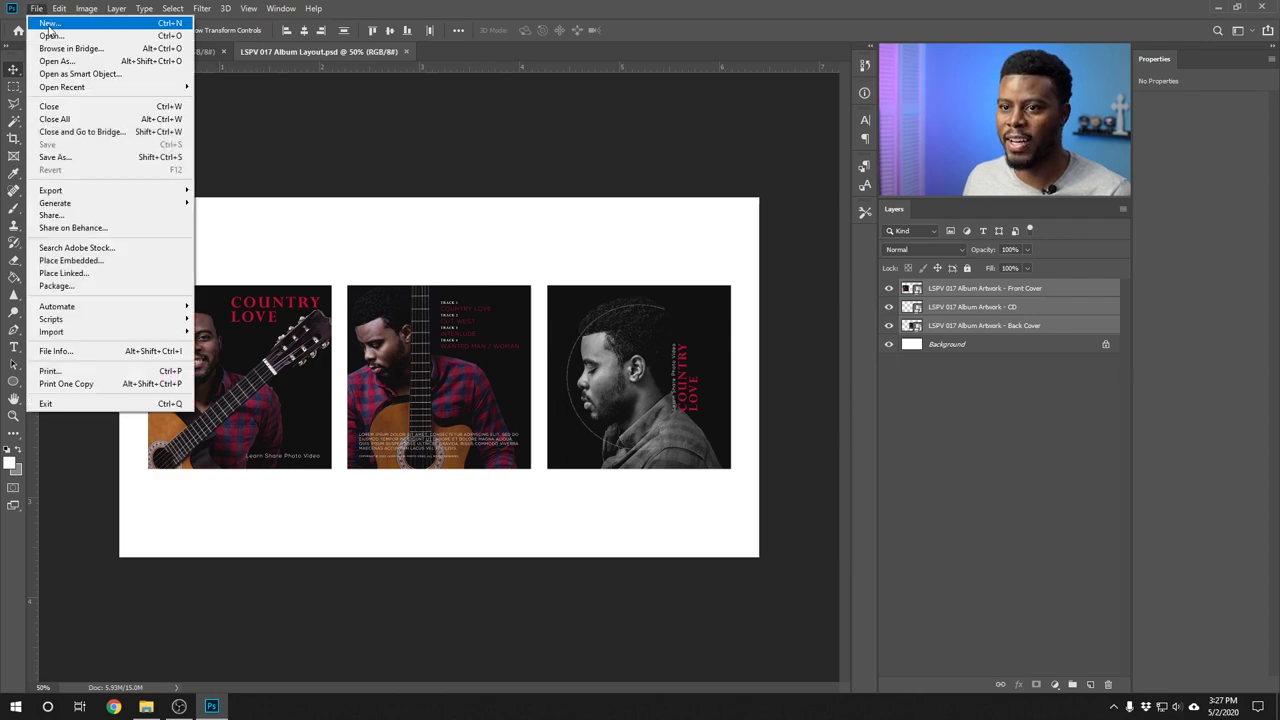
{"action": "left_click", "coordinate": [71, 157]}
{"action": "left_click", "coordinate": [464, 437]}
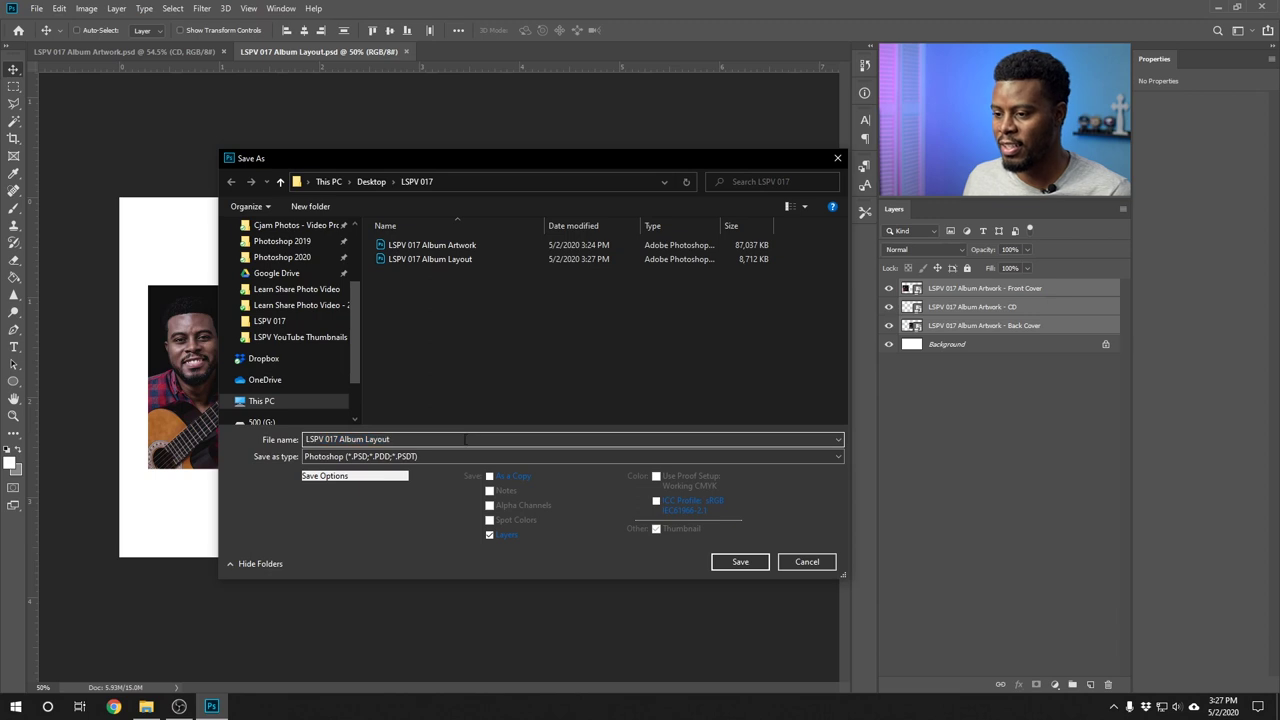
{"action": "left_click", "coordinate": [446, 456]}
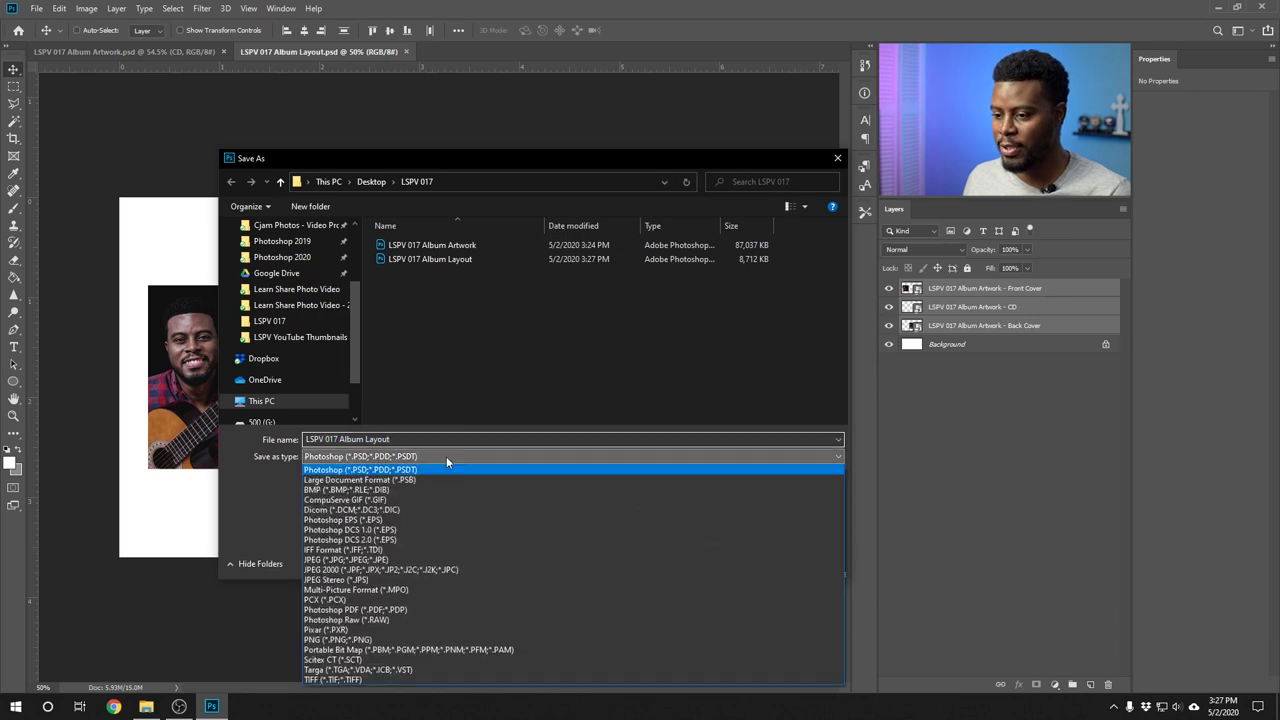
{"action": "left_click", "coordinate": [441, 560]}
{"action": "left_click", "coordinate": [740, 562]}
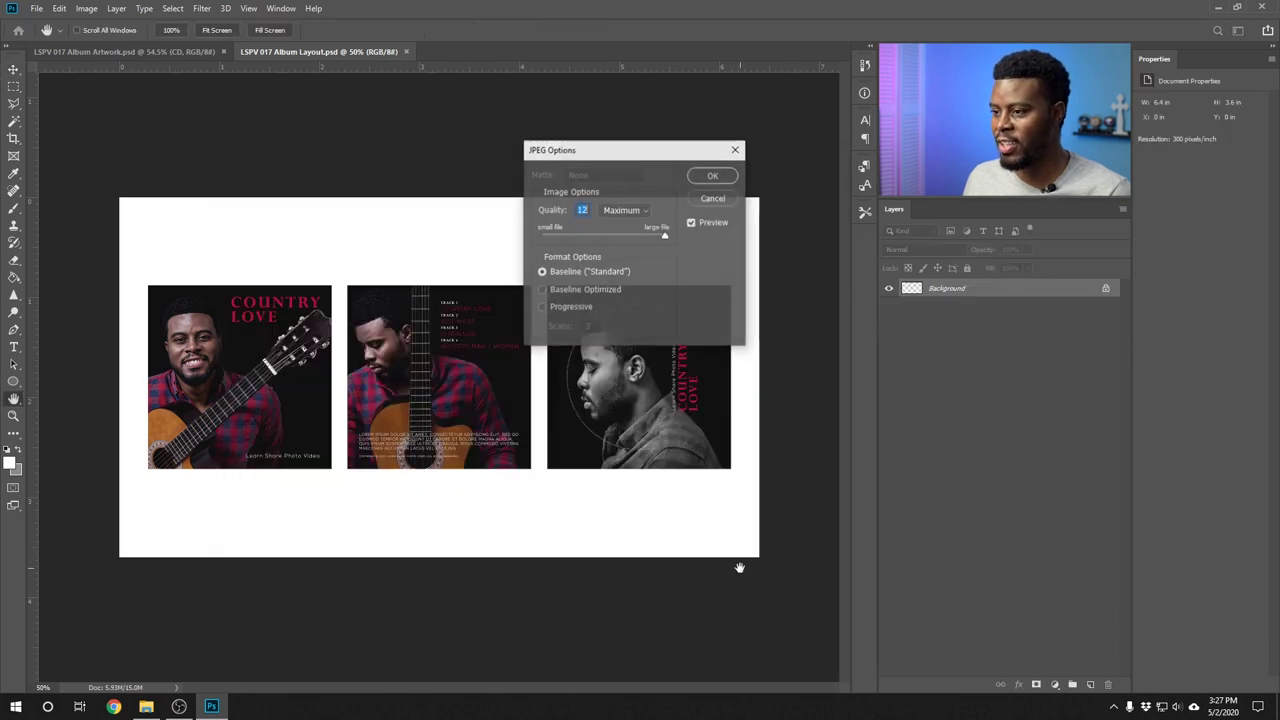
{"action": "left_click", "coordinate": [711, 177]}
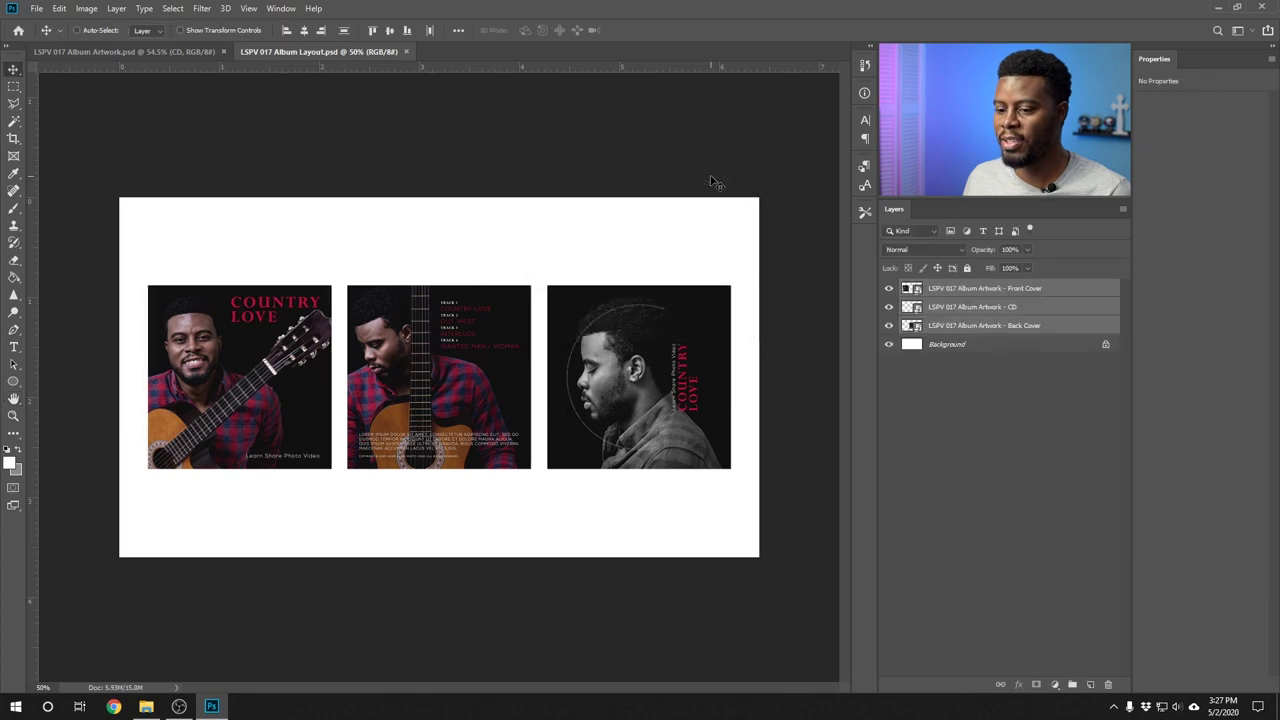
- Switch to File Explorer and open the LSPV 017 Album Layout JPEG from the LSPV 017 folder to check the exported layout
{"action": "left_click", "coordinate": [146, 706]}
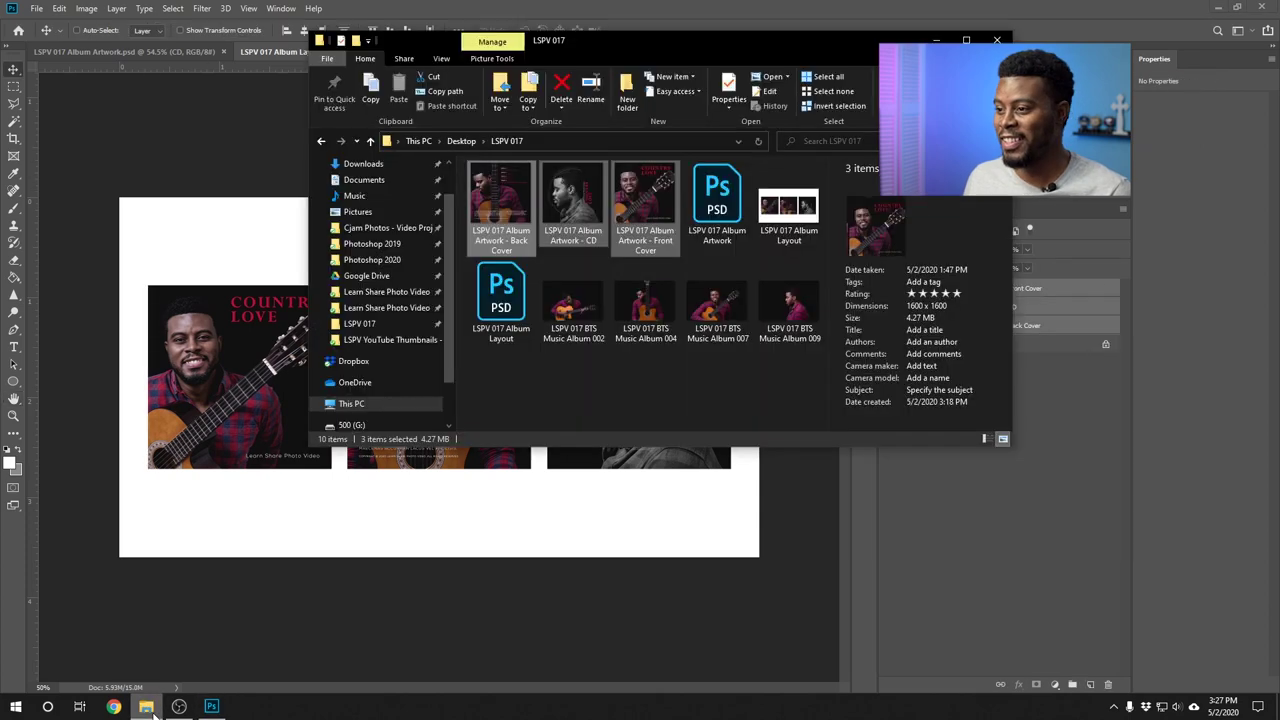
{"action": "left_click", "coordinate": [771, 387]}
{"action": "left_click", "coordinate": [790, 216]}
{"action": "double_click", "coordinate": [796, 218]}
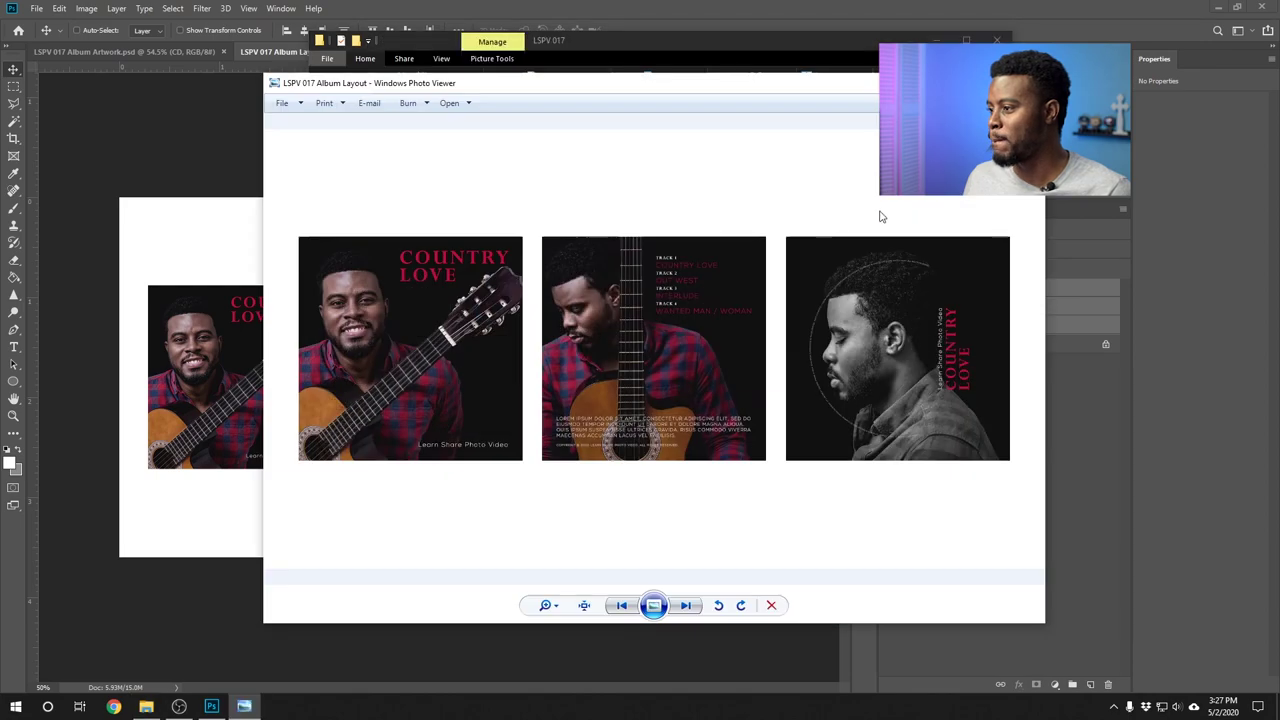